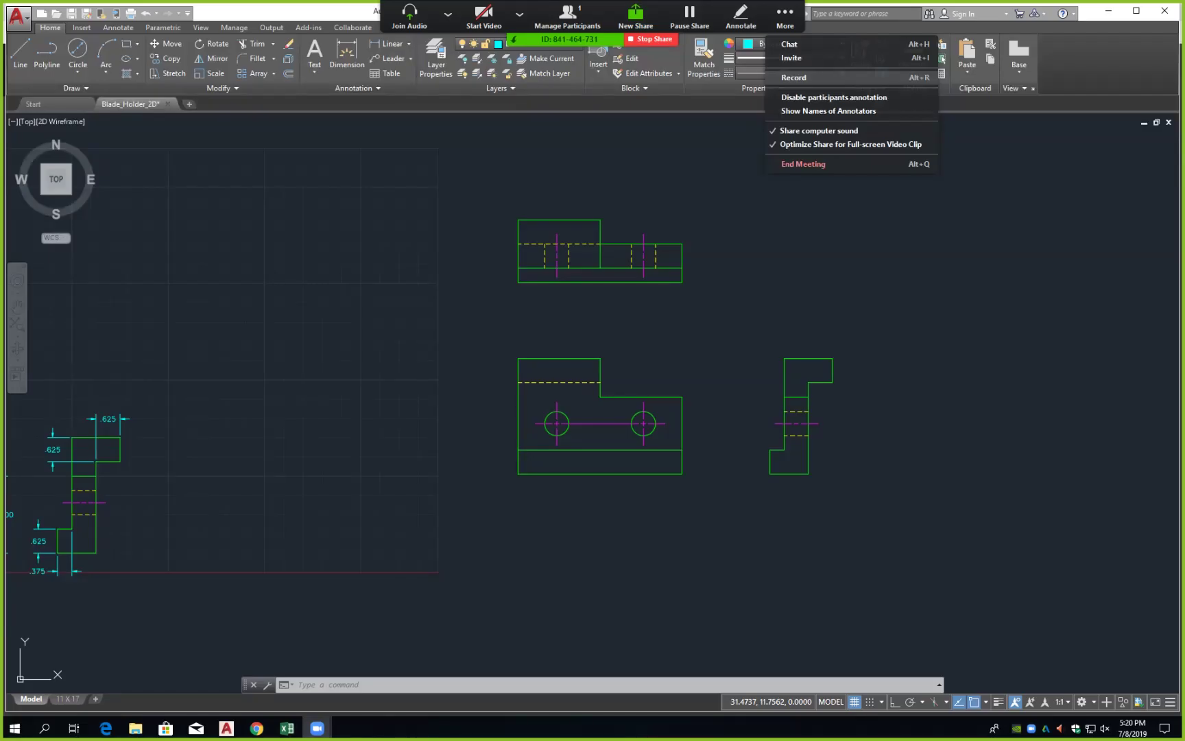
- Zoom in and centre the blade holder's top, front and side views on screen
{"action": "left_click", "coordinate": [796, 78]}
{"action": "left_click", "coordinate": [675, 397]}
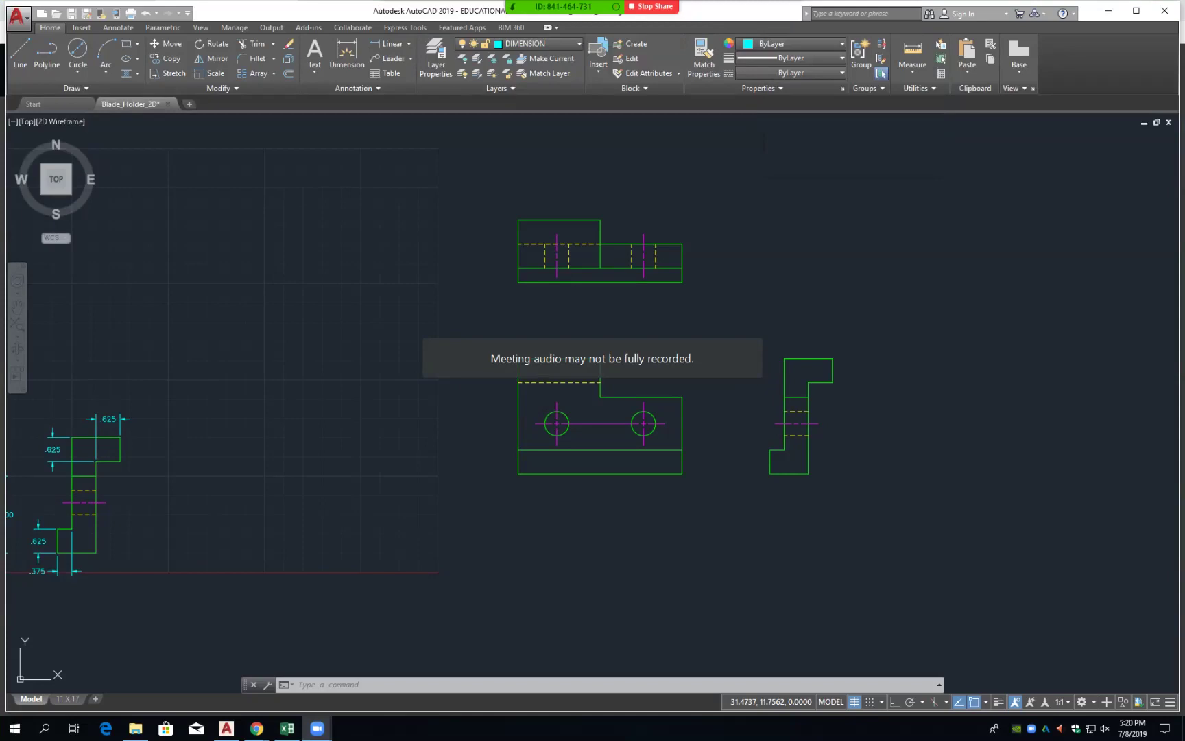
{"action": "scroll", "coordinate": [698, 357], "scroll_direction": "up", "scroll_amount": 2}
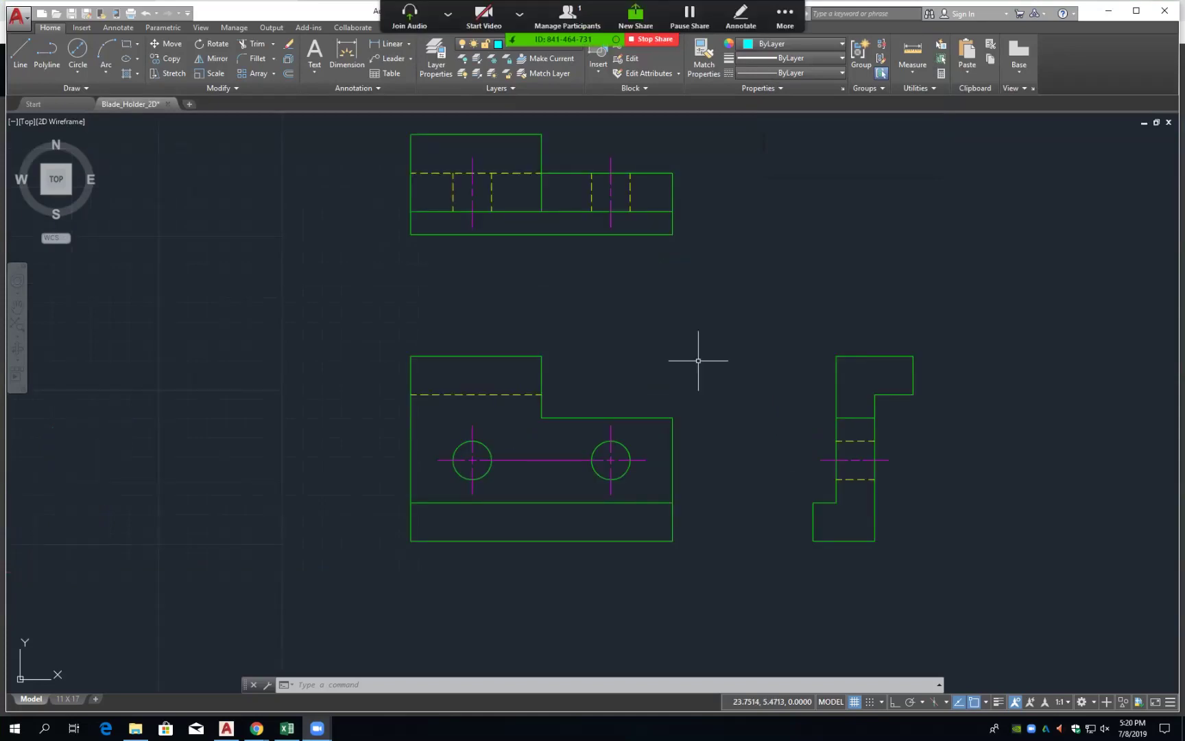
{"action": "mouse_move", "coordinate": [759, 344]}
{"action": "middle_mouse_down"}
{"action": "mouse_move", "coordinate": [780, 411]}
{"action": "mouse_move", "coordinate": [783, 402]}
{"action": "middle_mouse_up"}
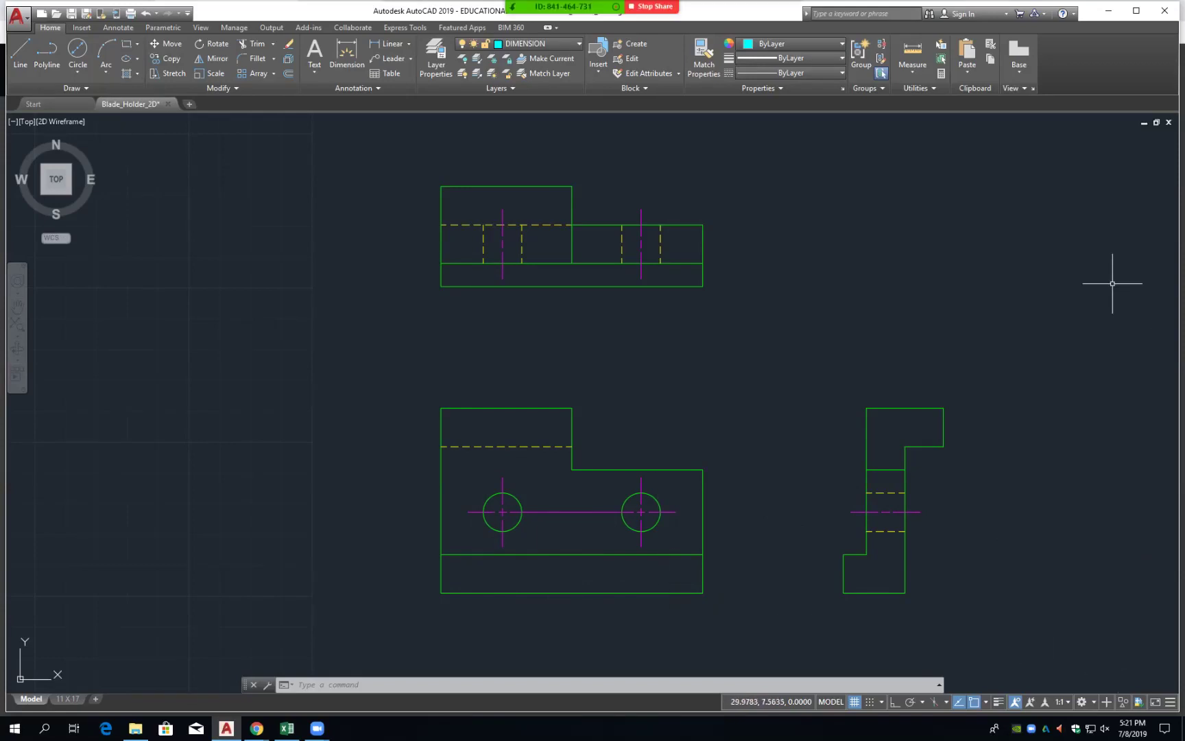
- Place horizontal linear dimensions above the front view: 4.250 overall and 2.125 for the raised portion
{"action": "left_click", "coordinate": [388, 43]}
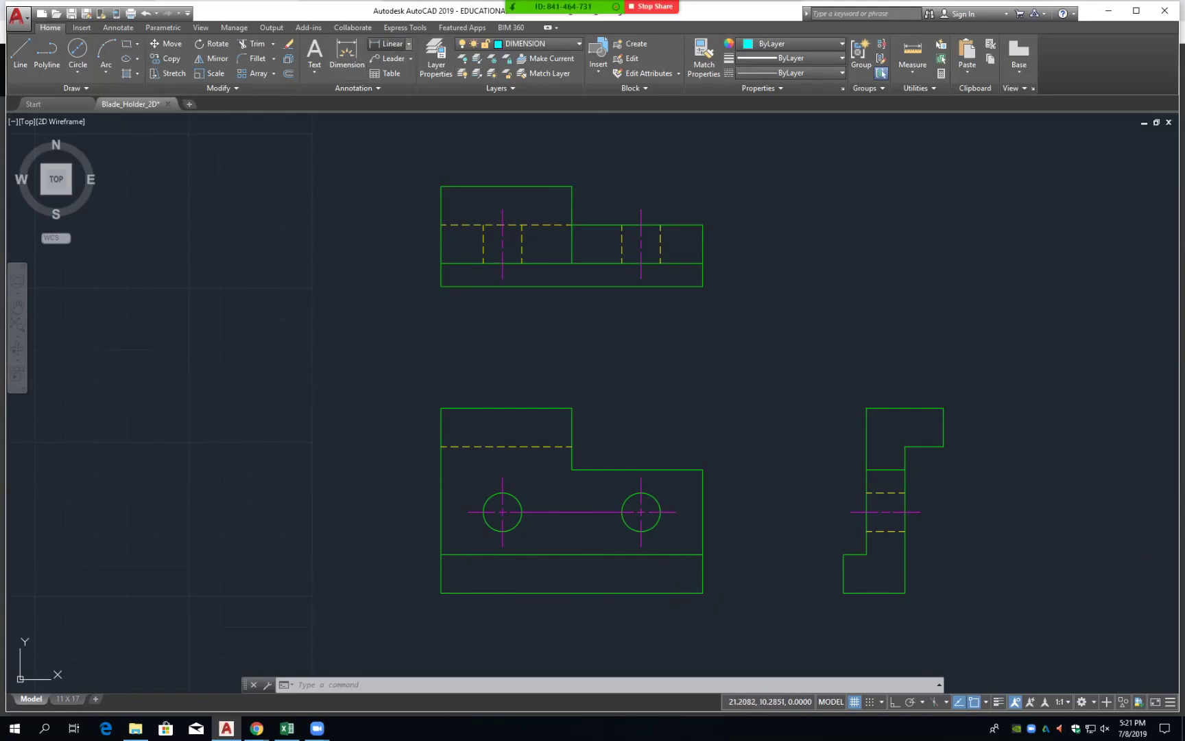
{"action": "left_click", "coordinate": [441, 407]}
{"action": "left_click", "coordinate": [702, 469]}
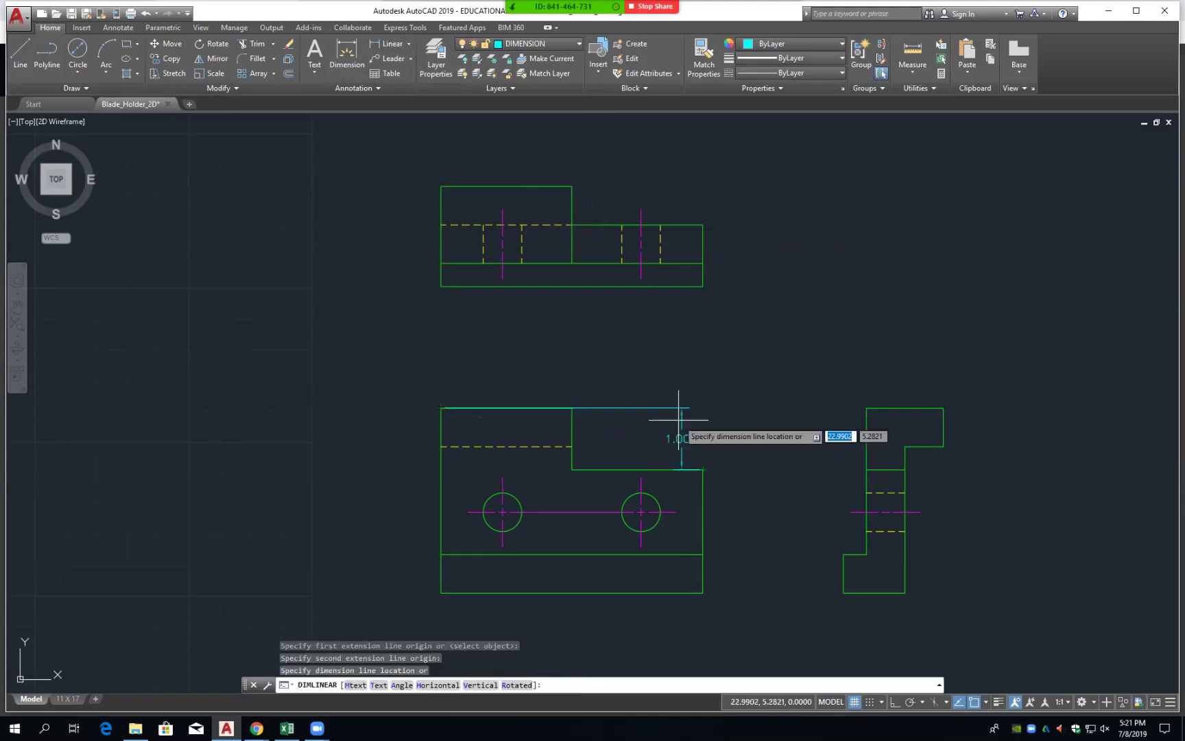
{"action": "left_click", "coordinate": [621, 387]}
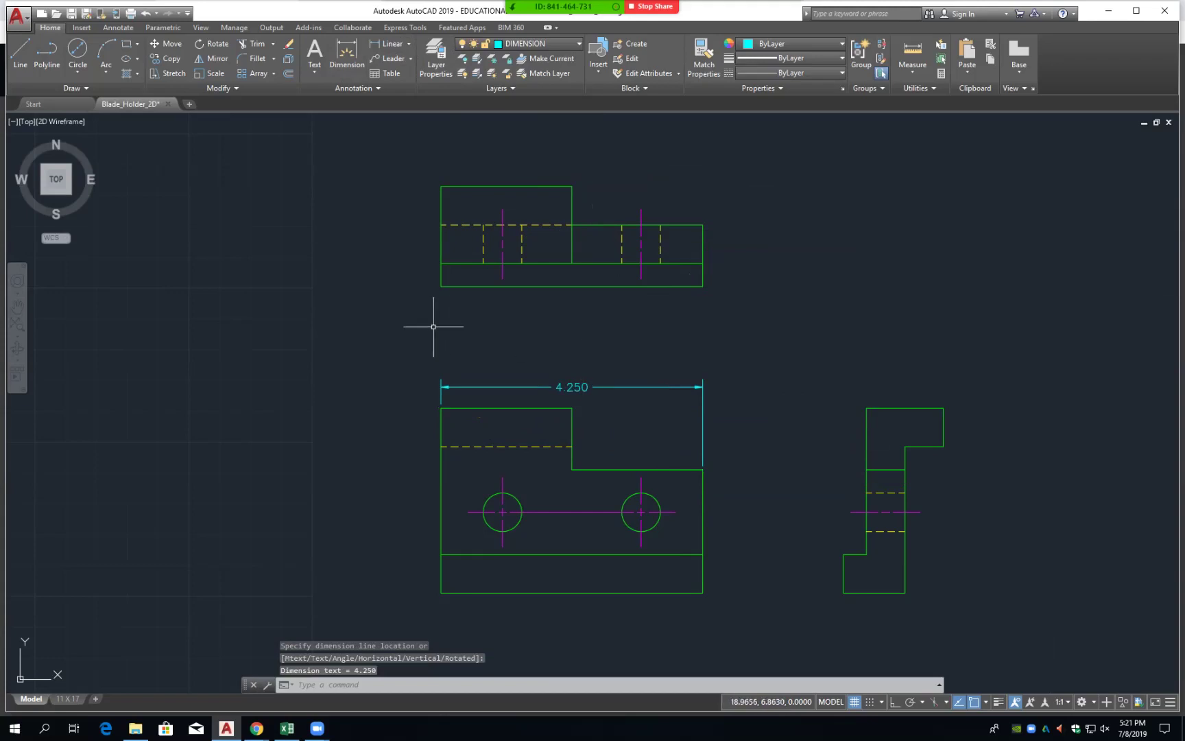
{"action": "key", "text": "space"}
{"action": "left_click", "coordinate": [441, 408]}
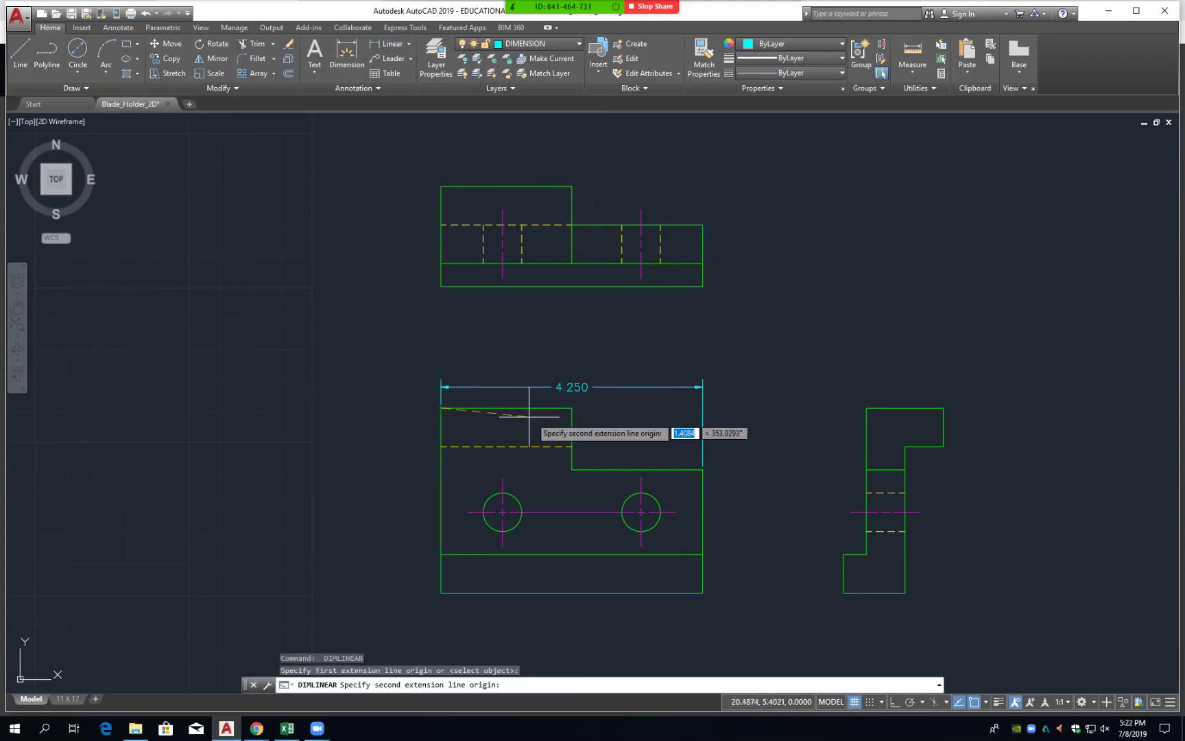
{"action": "left_click", "coordinate": [572, 407]}
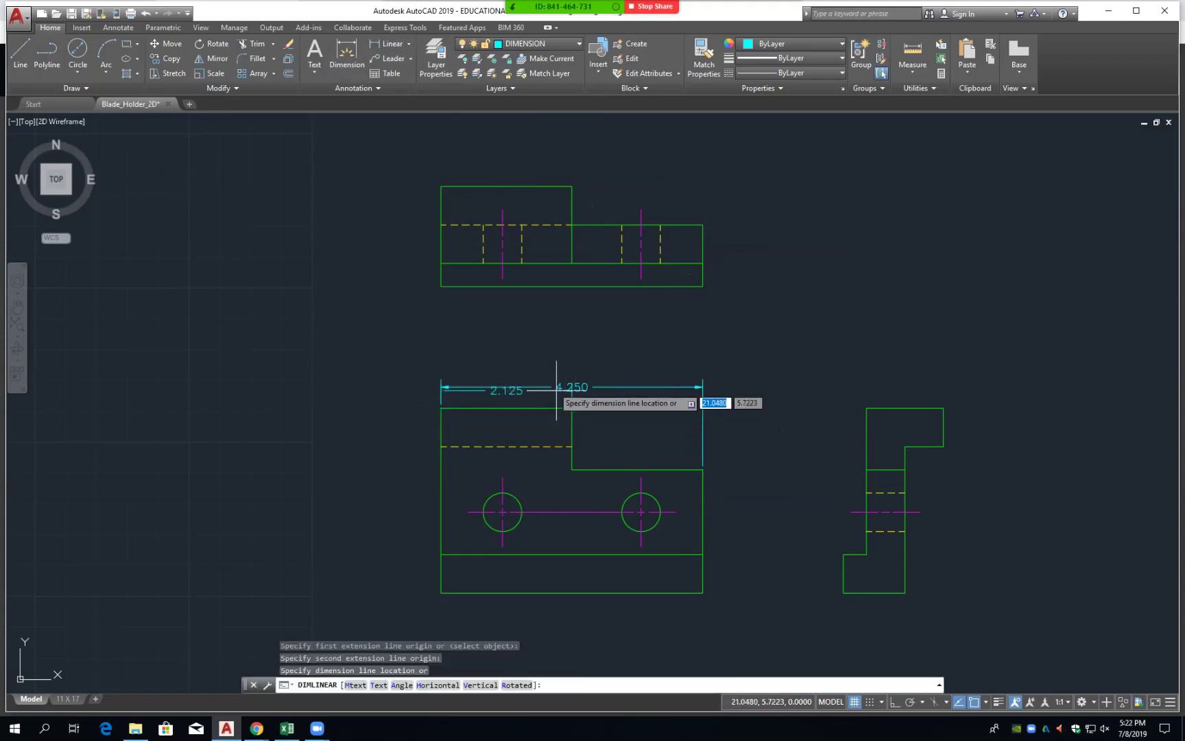
{"action": "left_click", "coordinate": [523, 360]}
{"action": "key", "text": "Escape"}
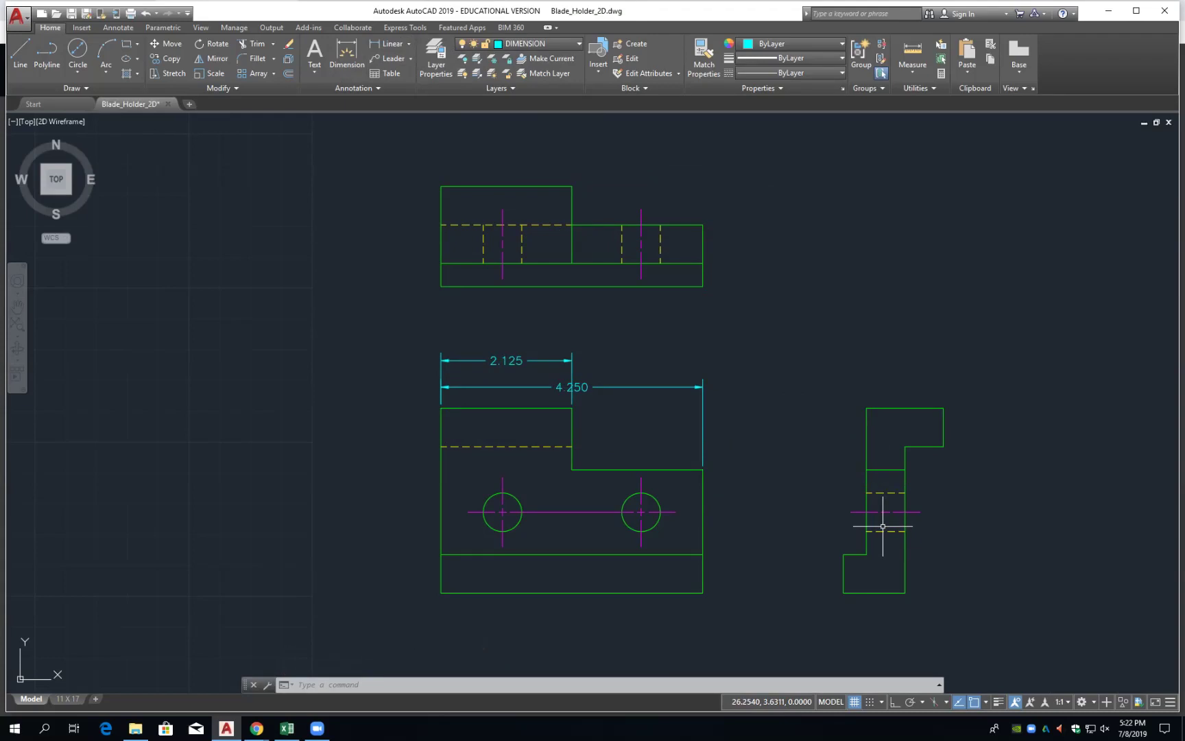
- Start an erase near the step, then cancel it without deleting anything
{"action": "type", "text": "e"}
{"action": "key", "text": "Return"}
{"action": "left_click", "coordinate": [627, 397]}
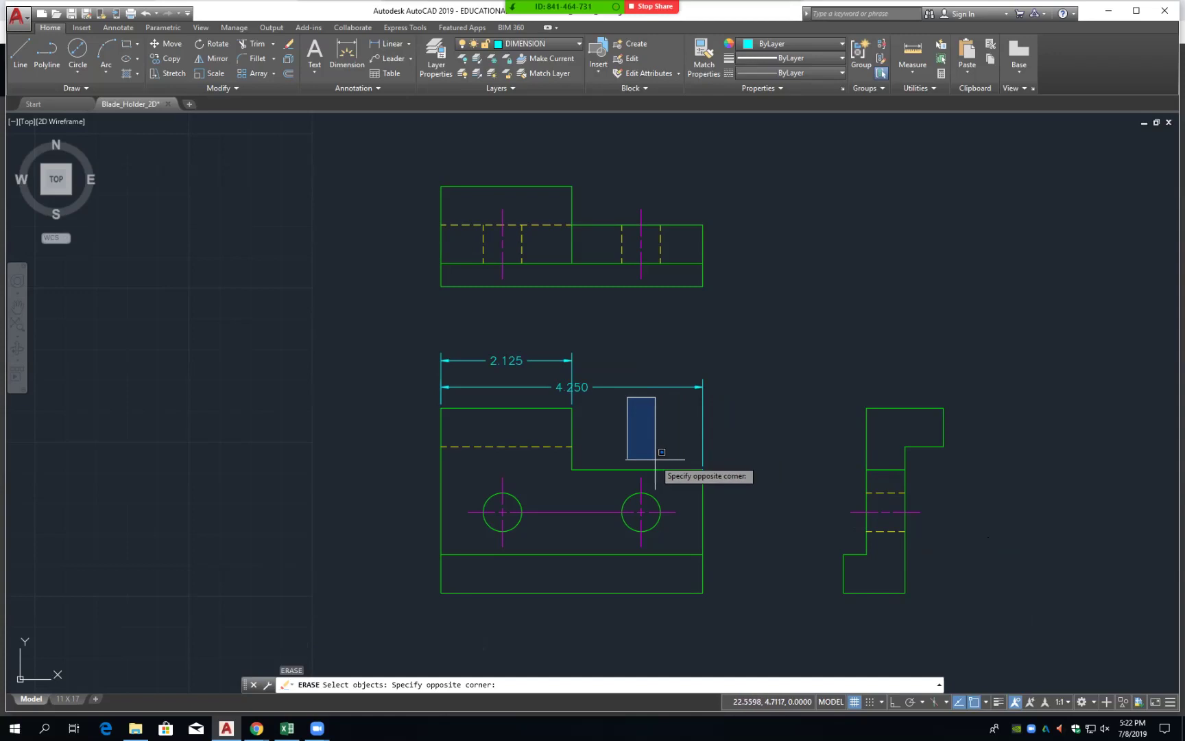
{"action": "key", "text": "Escape"}
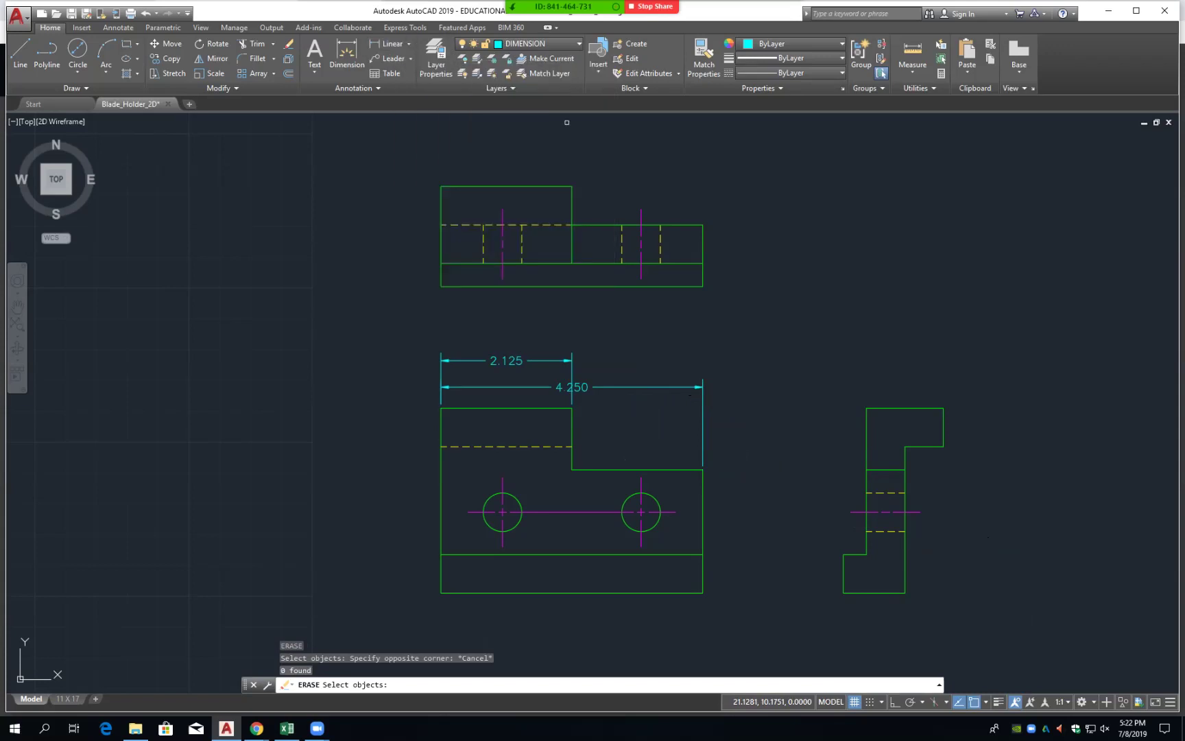
- Dimension the front view's step height as a vertical 1.000 to the right of the view
{"action": "left_click", "coordinate": [388, 44]}
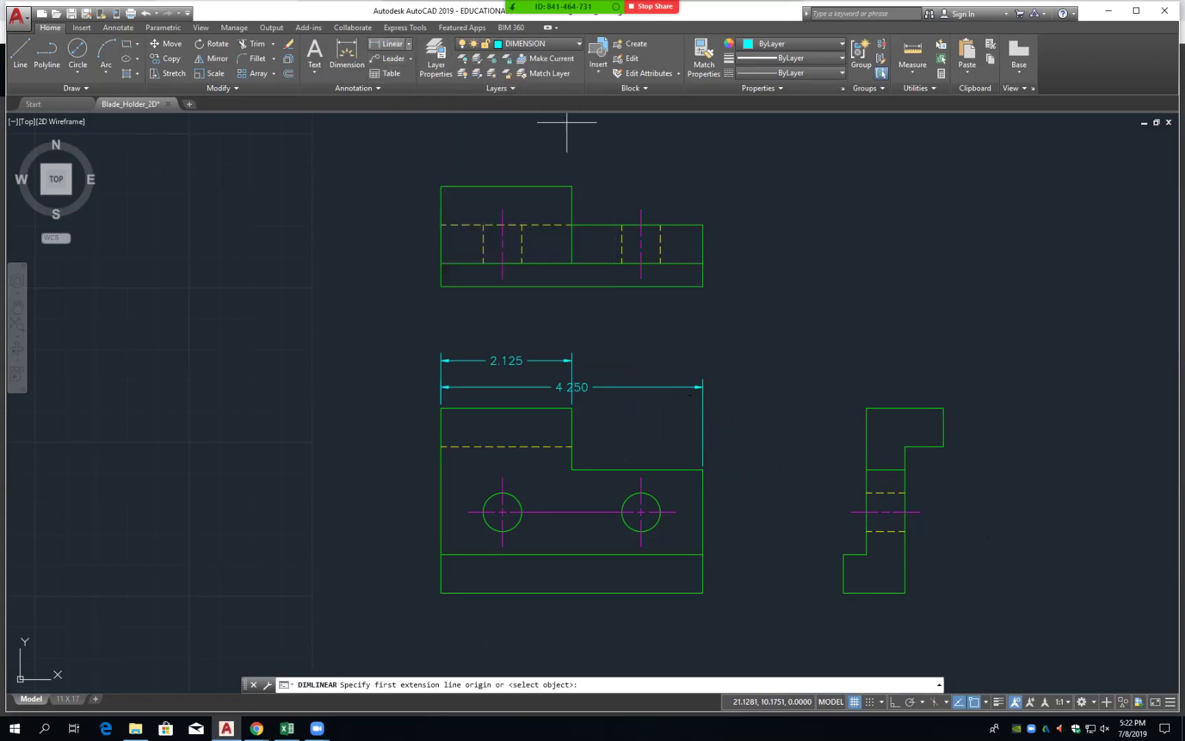
{"action": "left_click", "coordinate": [572, 408]}
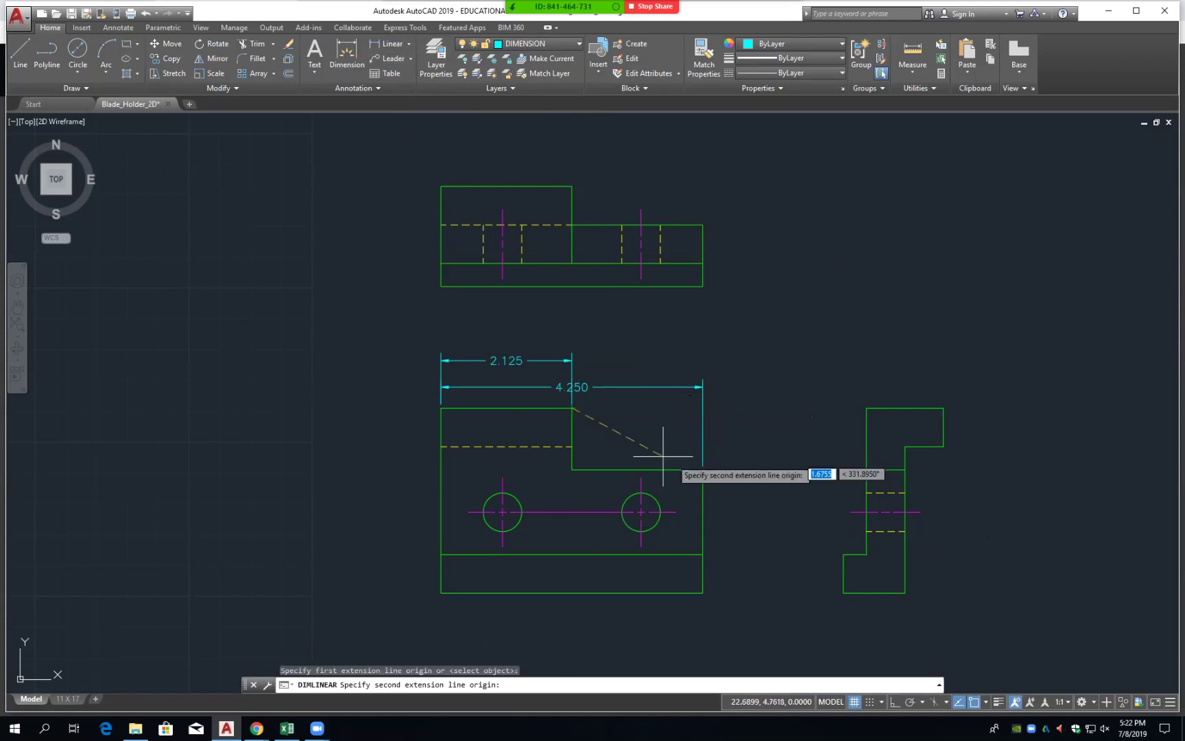
{"action": "left_click", "coordinate": [703, 469]}
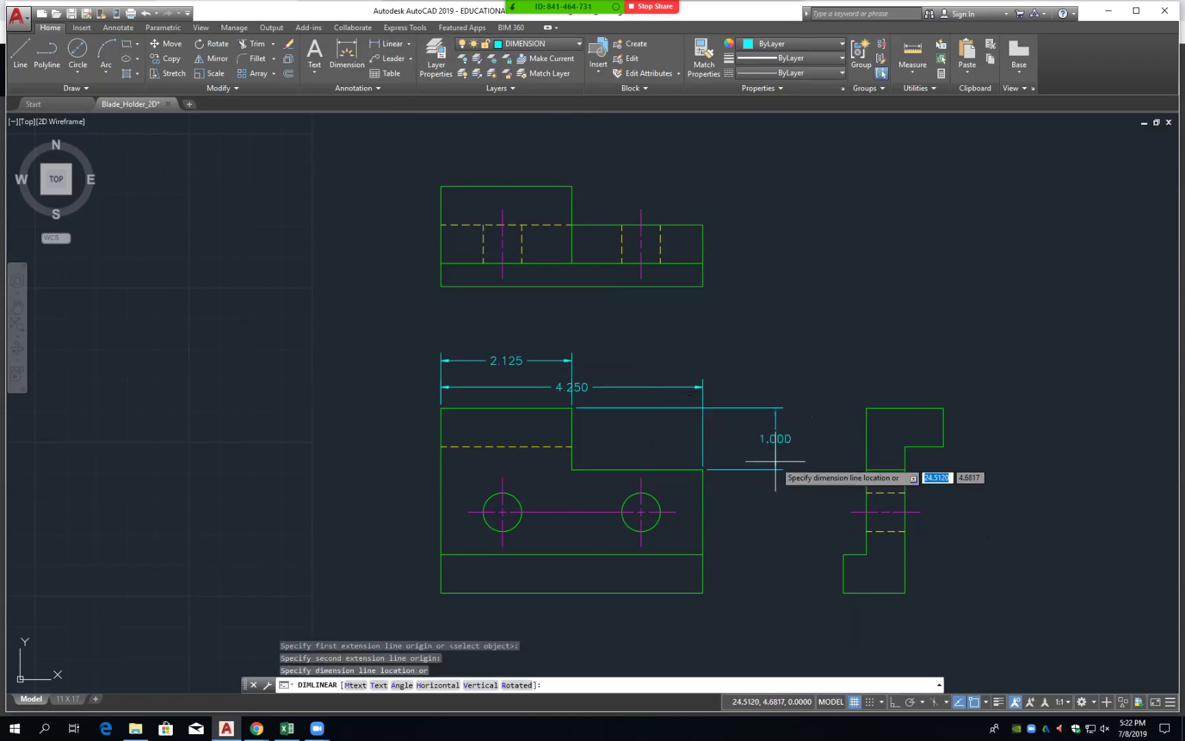
{"action": "left_click", "coordinate": [738, 439]}
{"action": "key", "text": "Return"}
{"action": "scroll", "coordinate": [643, 423], "scroll_direction": "down", "scroll_amount": 2}
{"action": "scroll", "coordinate": [634, 419], "scroll_direction": "up", "scroll_amount": 4}
{"action": "middle_click_drag", "start_coordinate": [627, 417], "coordinate": [732, 423]}
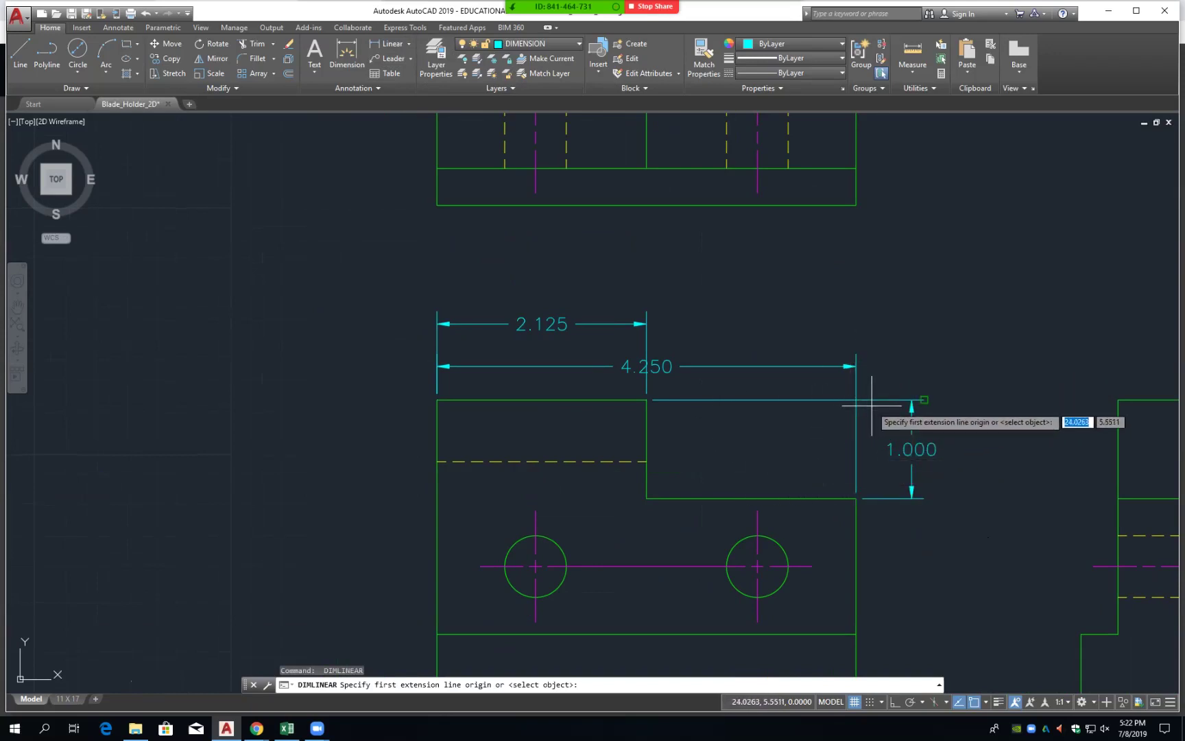
{"action": "key", "text": "Escape"}
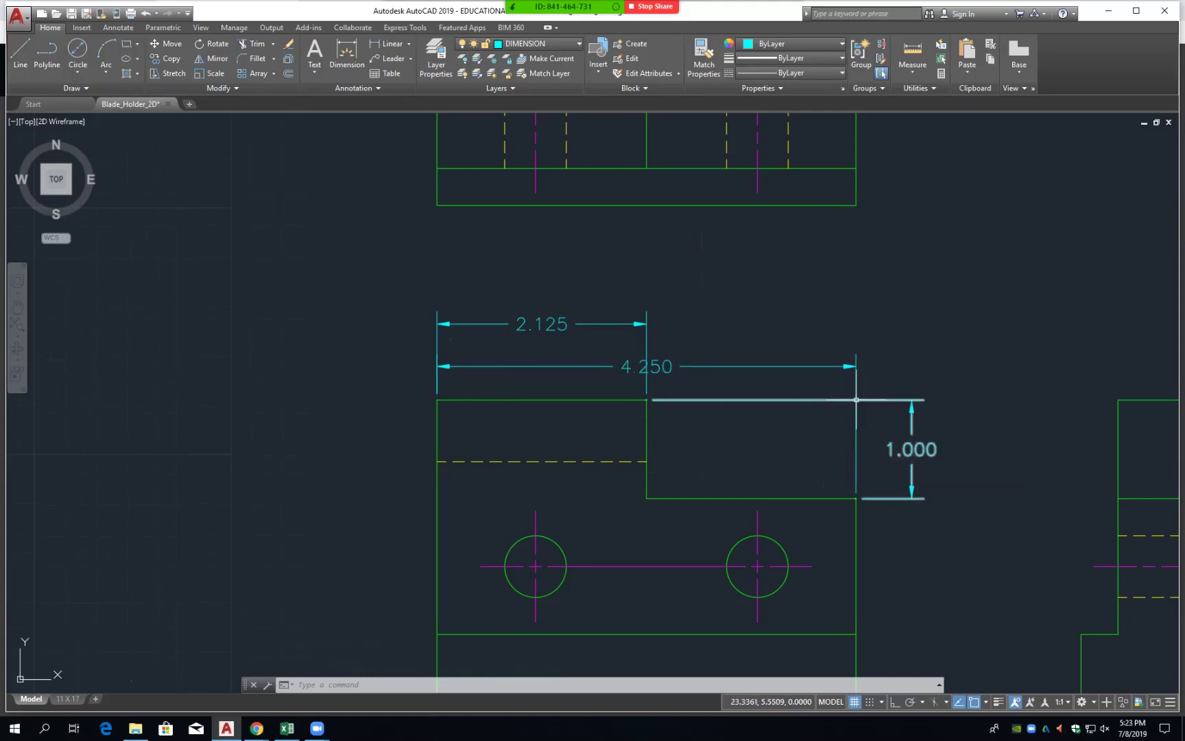
- Move the 4.250 dimension text right, clear of the 2.125 dimension
{"action": "left_click", "coordinate": [647, 367]}
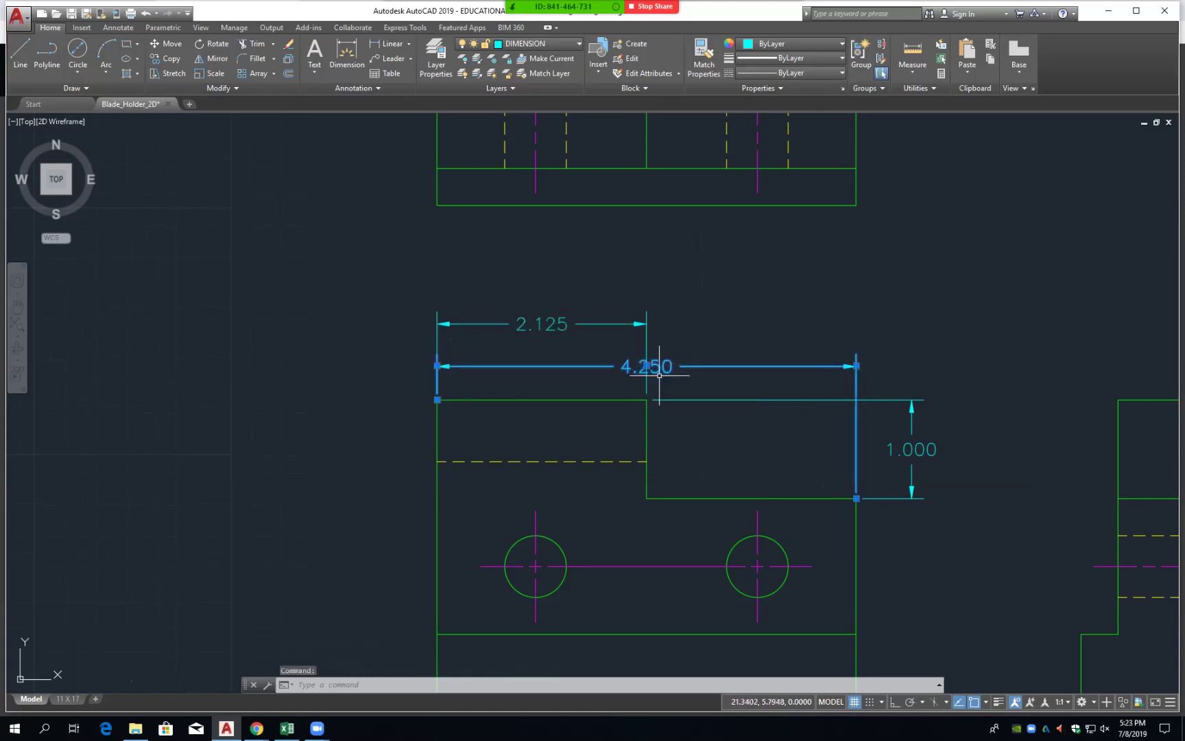
{"action": "left_click", "coordinate": [647, 366]}
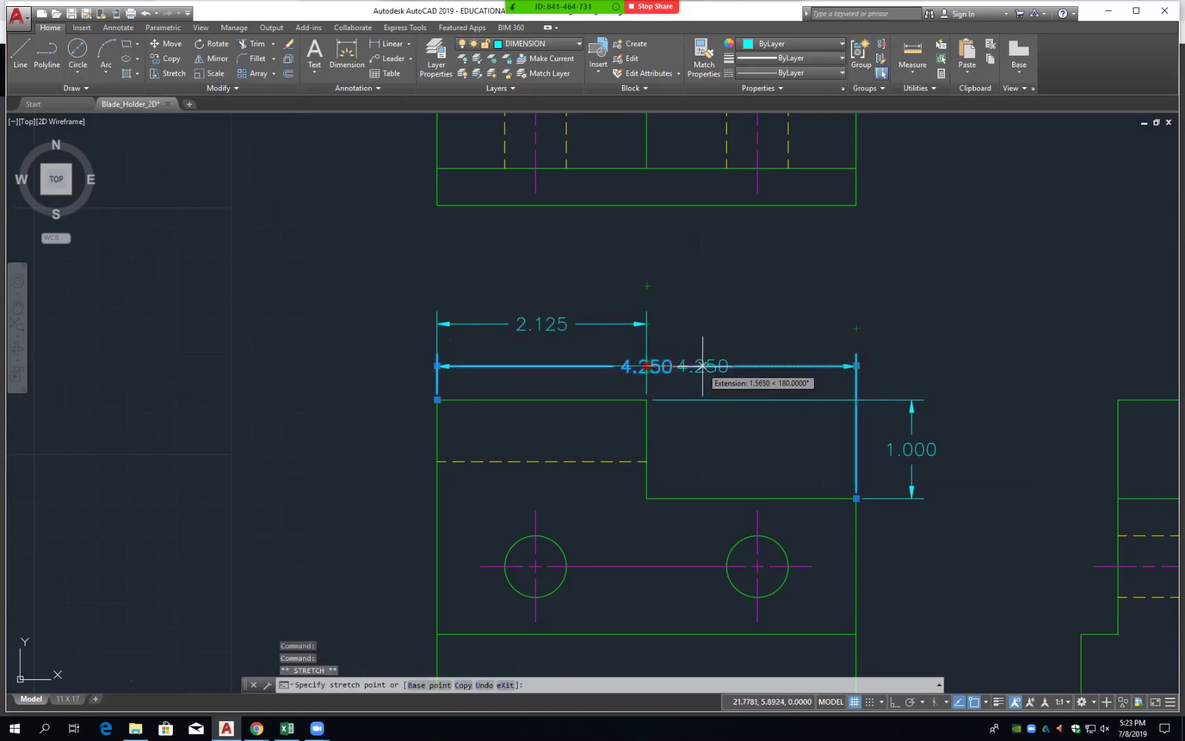
{"action": "left_click", "coordinate": [703, 365]}
{"action": "key", "text": "Escape"}
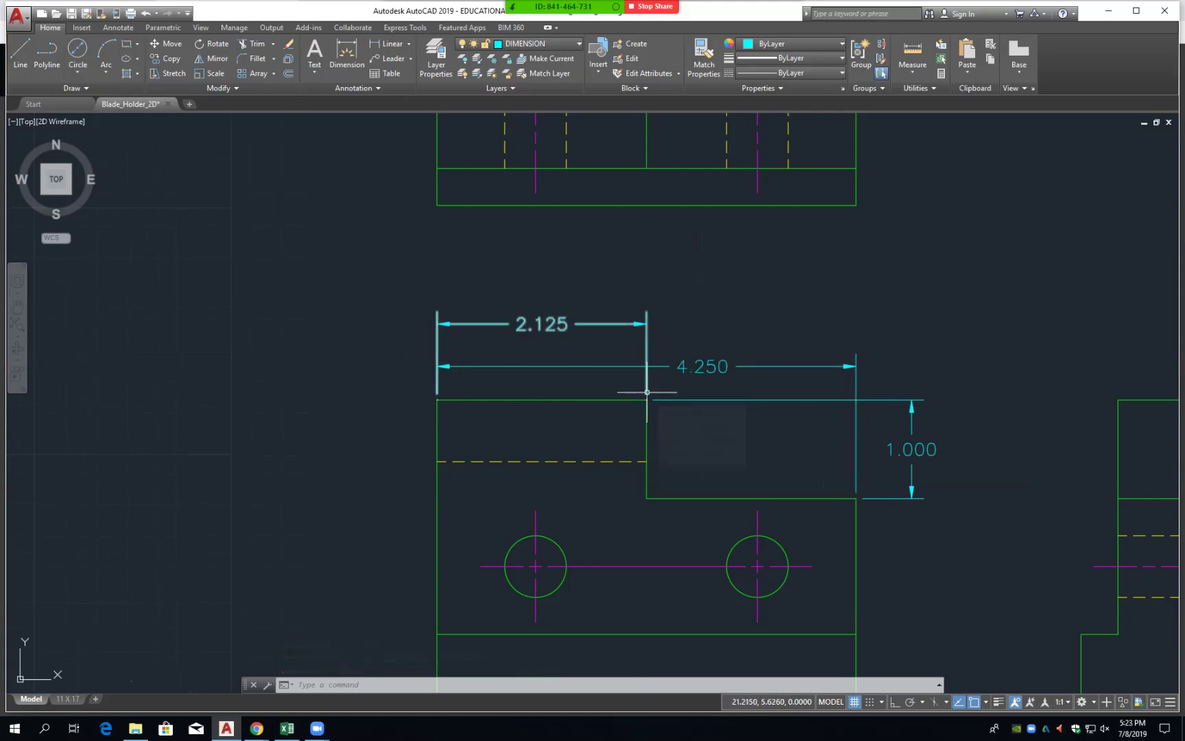
{"action": "key", "text": "Escape"}
{"action": "key", "text": "Escape"}
- Erase the 4.250, 2.125 and 1.000 dimensions using two crossing windows
{"action": "type", "text": "e"}
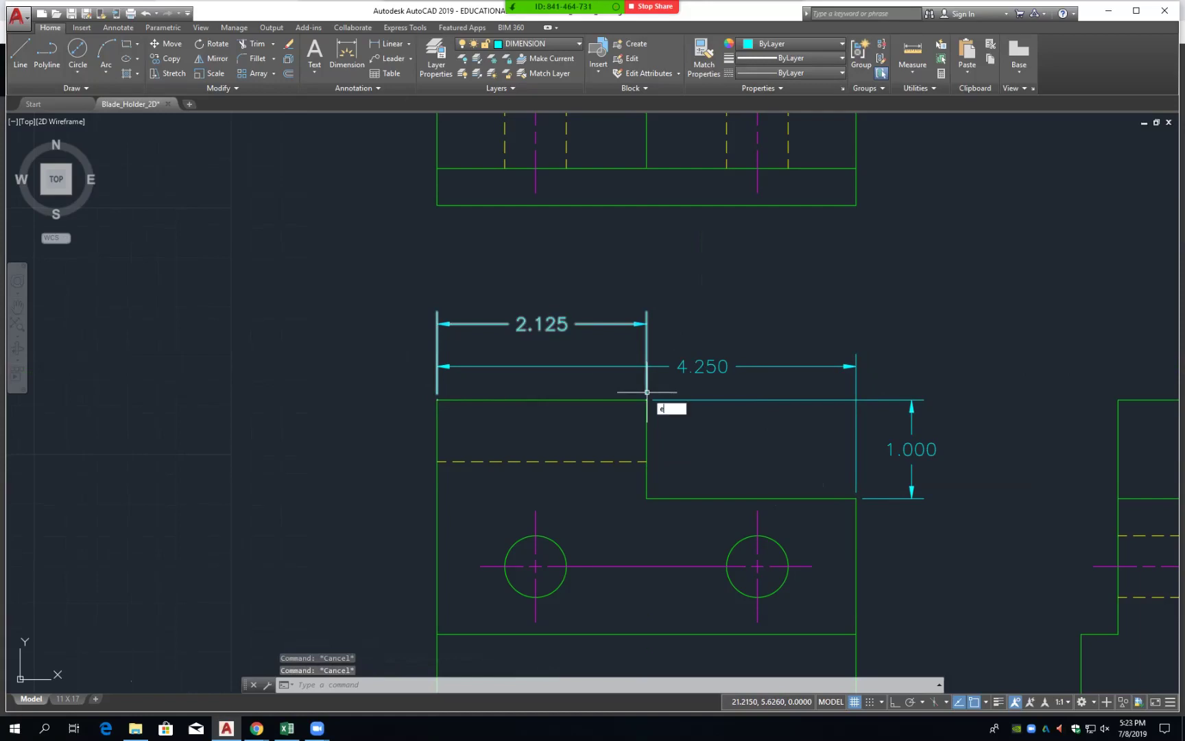
{"action": "key", "text": "Return"}
{"action": "left_click", "coordinate": [951, 434]}
{"action": "left_click", "coordinate": [764, 325]}
{"action": "left_click", "coordinate": [716, 393]}
{"action": "left_click", "coordinate": [482, 270]}
{"action": "key", "text": "Return"}
{"action": "scroll", "coordinate": [766, 392], "scroll_direction": "down", "scroll_amount": 2}
{"action": "scroll", "coordinate": [674, 389], "scroll_direction": "down", "scroll_amount": 2}
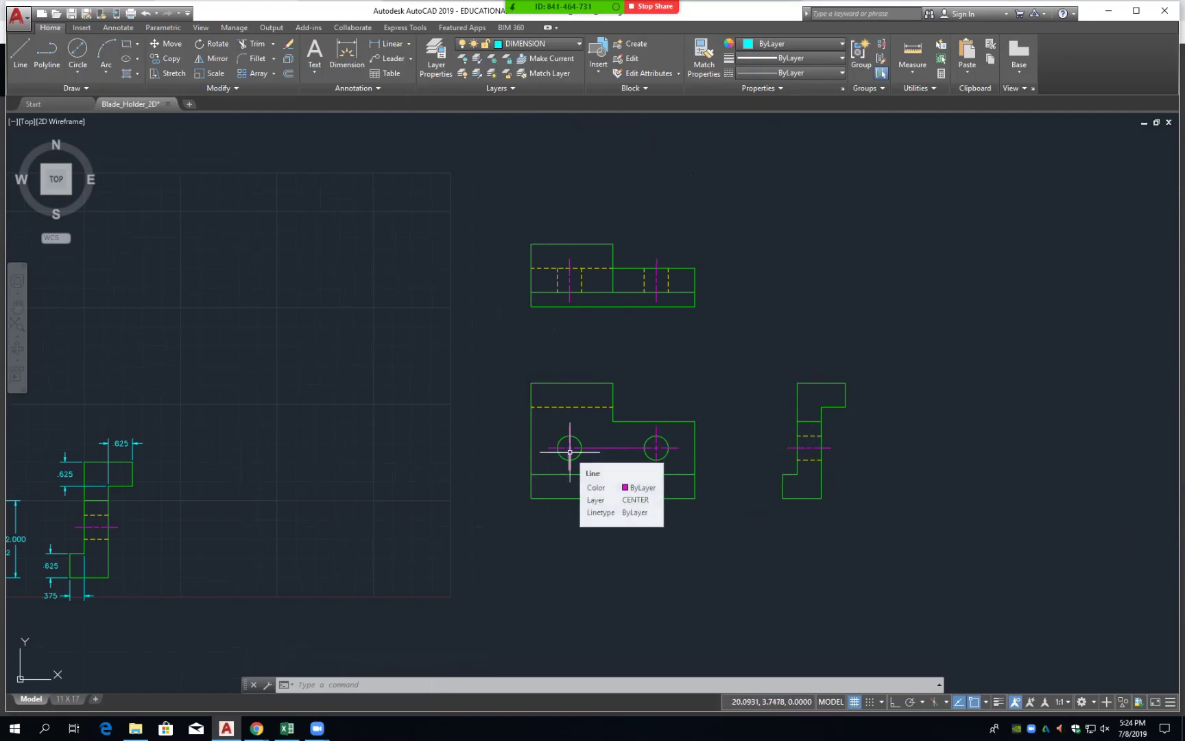
- Zoom onto the front and side views and start a linear dimension on the side view
{"action": "scroll", "coordinate": [786, 487], "scroll_direction": "up", "scroll_amount": 2}
{"action": "middle_click_drag", "start_coordinate": [794, 487], "coordinate": [640, 386]}
{"action": "scroll", "coordinate": [661, 384], "scroll_direction": "up", "scroll_amount": 2}
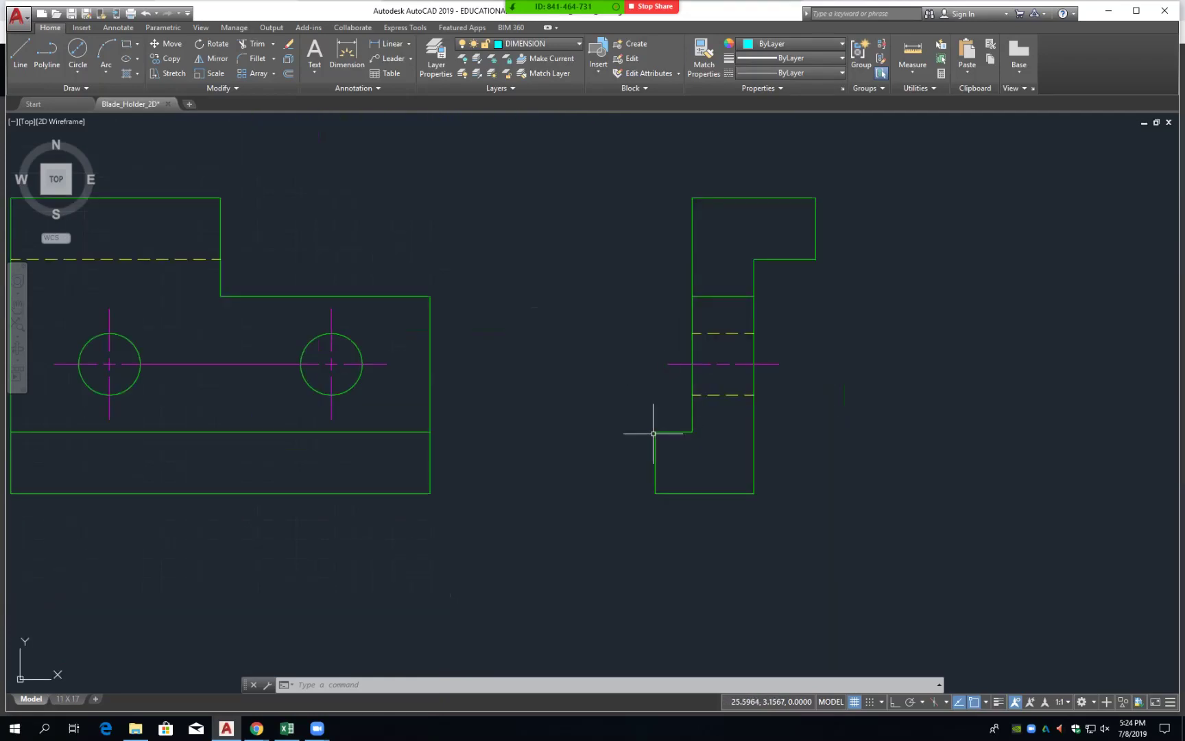
{"action": "scroll", "coordinate": [685, 412], "scroll_direction": "down", "scroll_amount": 2}
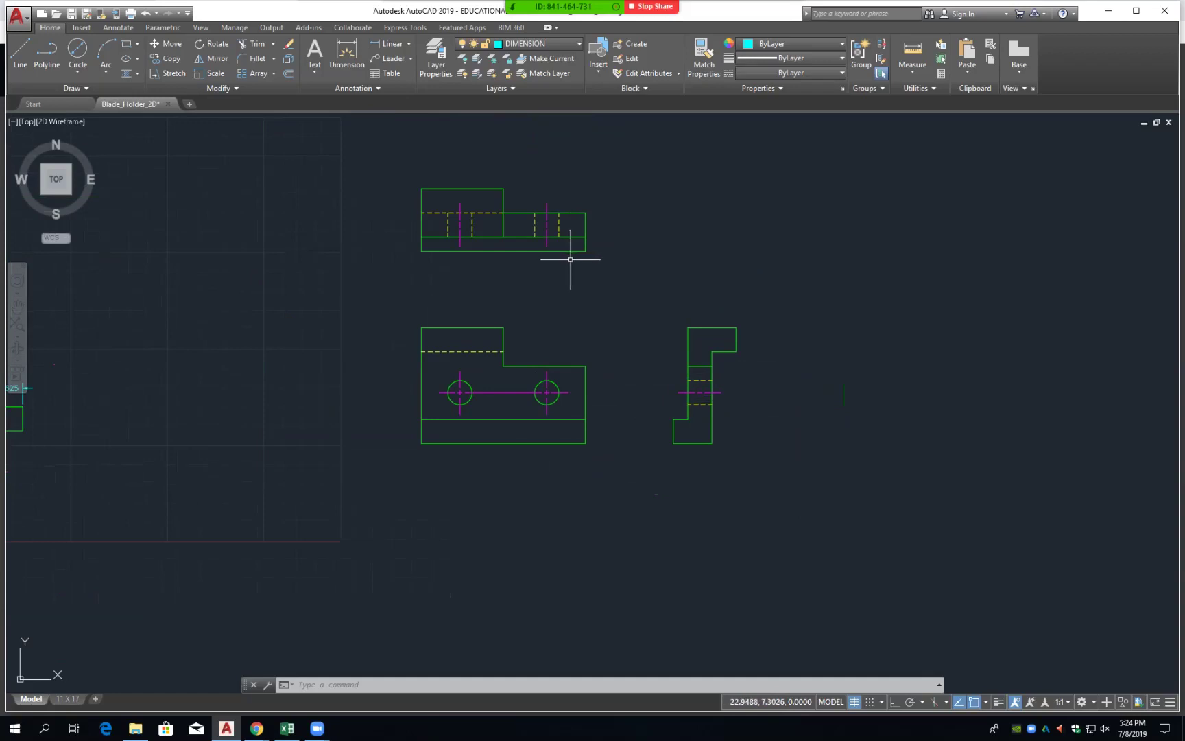
{"action": "scroll", "coordinate": [679, 415], "scroll_direction": "up", "scroll_amount": 3}
{"action": "scroll", "coordinate": [680, 415], "scroll_direction": "up", "scroll_amount": 2}
{"action": "left_click", "coordinate": [389, 43]}
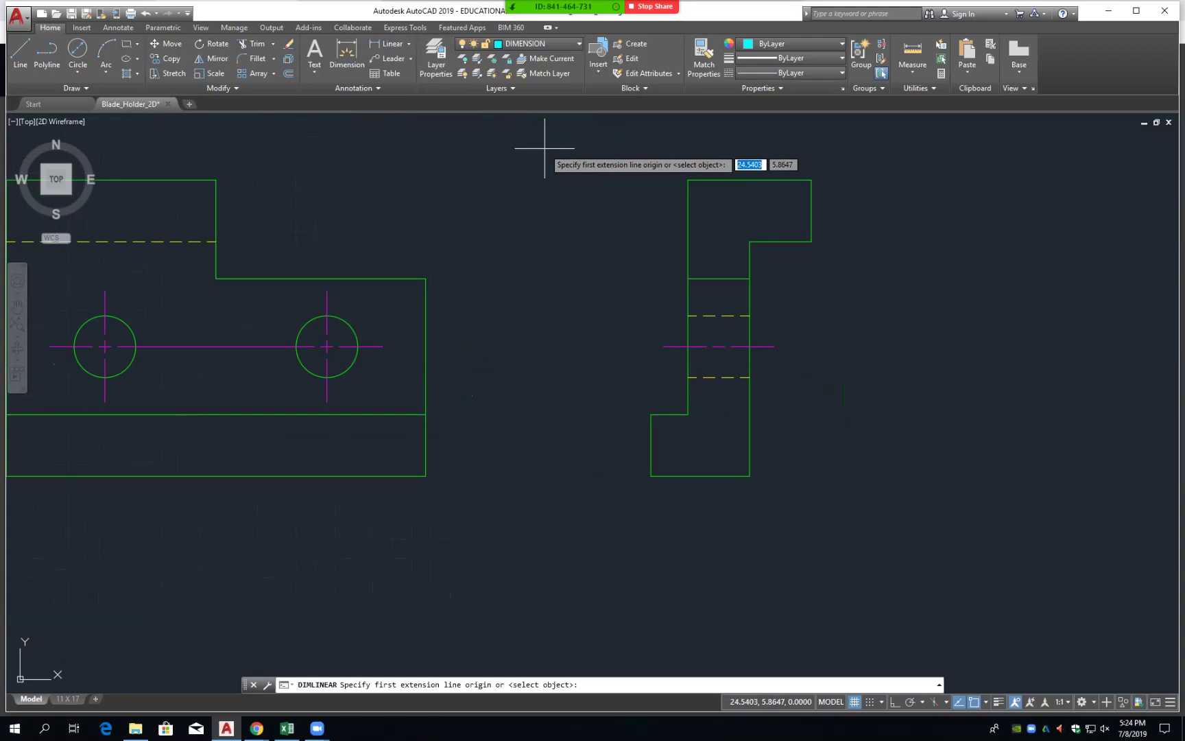
- Dimension the side view's .625 step height on the left and .375 upright width above
{"action": "left_click", "coordinate": [651, 414]}
{"action": "left_click", "coordinate": [651, 476]}
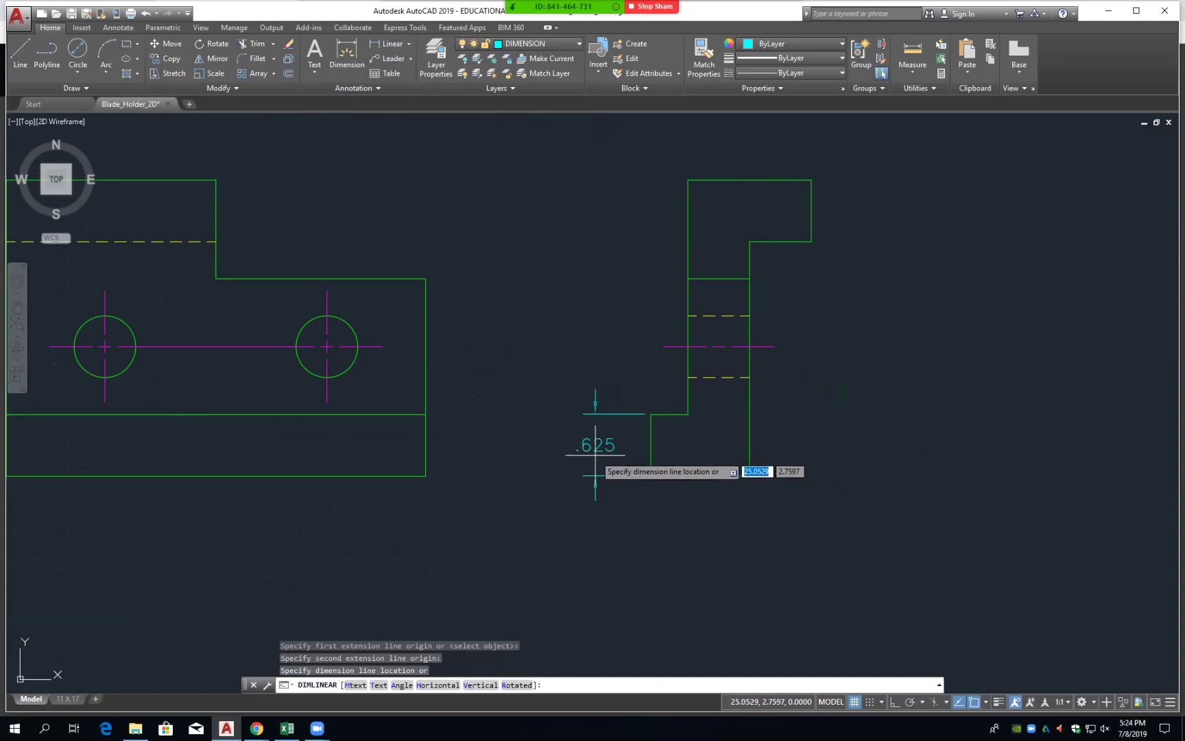
{"action": "left_click", "coordinate": [594, 473]}
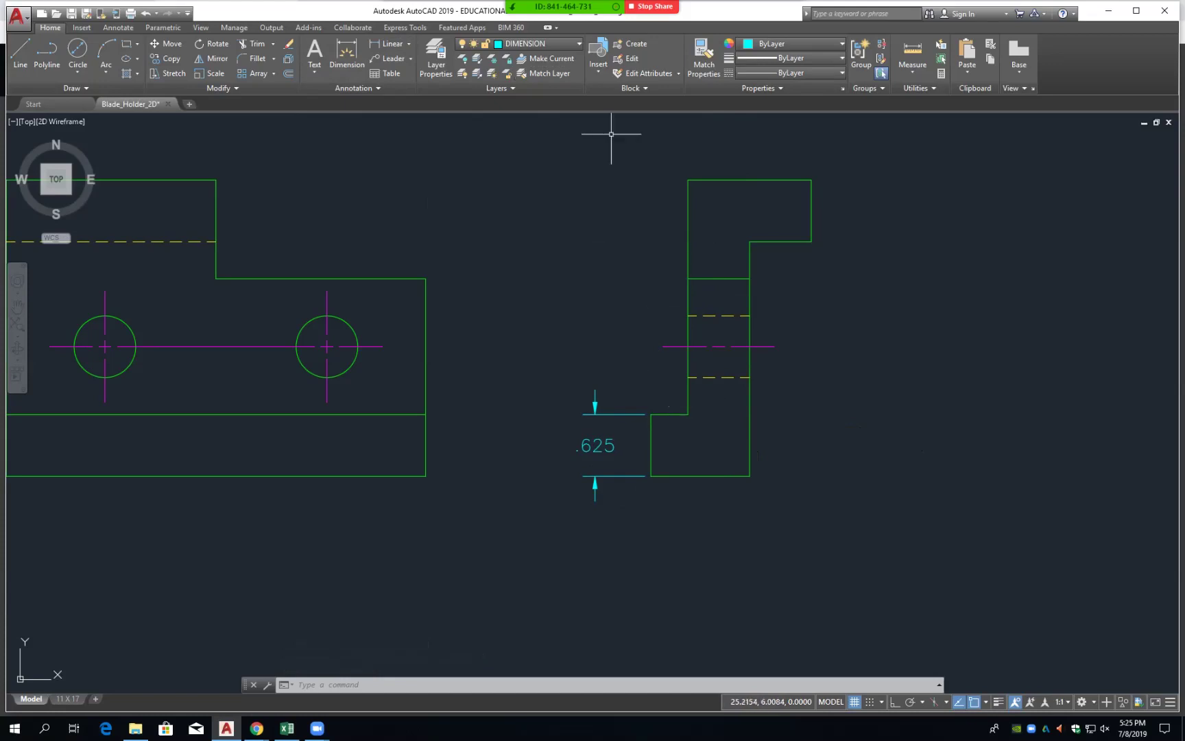
{"action": "key", "text": "Return"}
{"action": "left_click", "coordinate": [688, 180]}
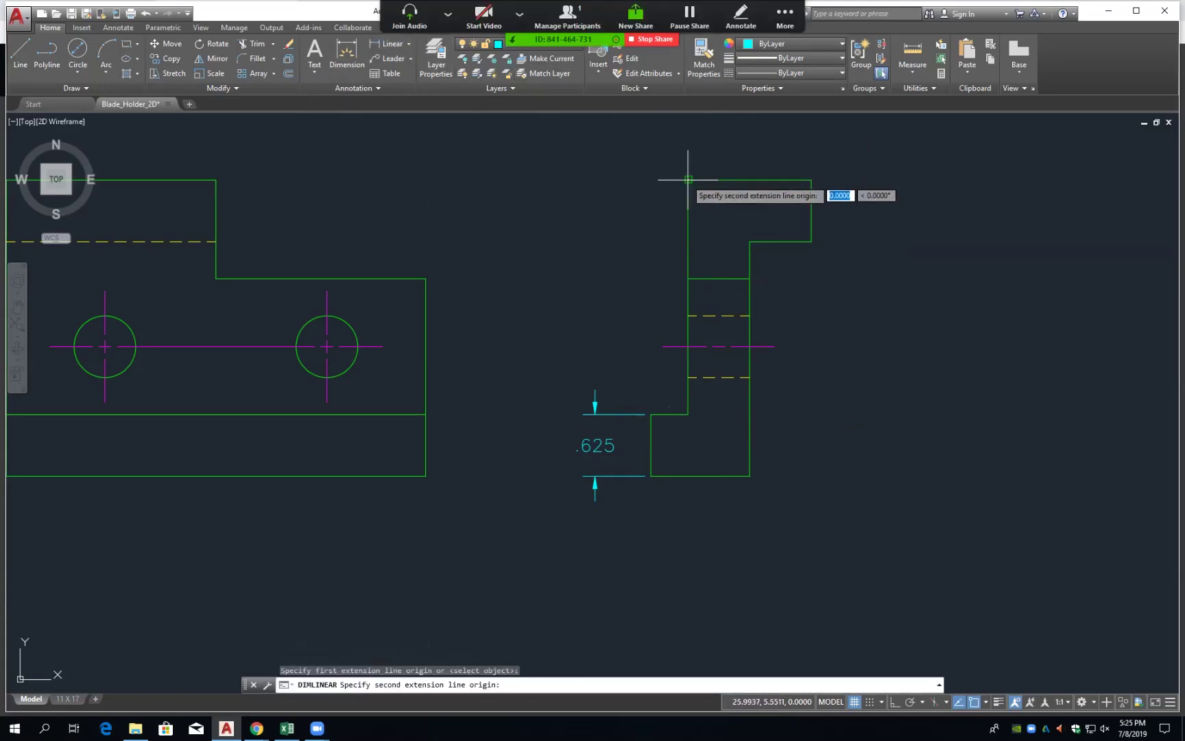
{"action": "left_click", "coordinate": [651, 414]}
{"action": "left_click", "coordinate": [680, 137]}
- Add a .375 width below the foot and move its text outside to the right
{"action": "key", "text": "Return"}
{"action": "left_click", "coordinate": [688, 413]}
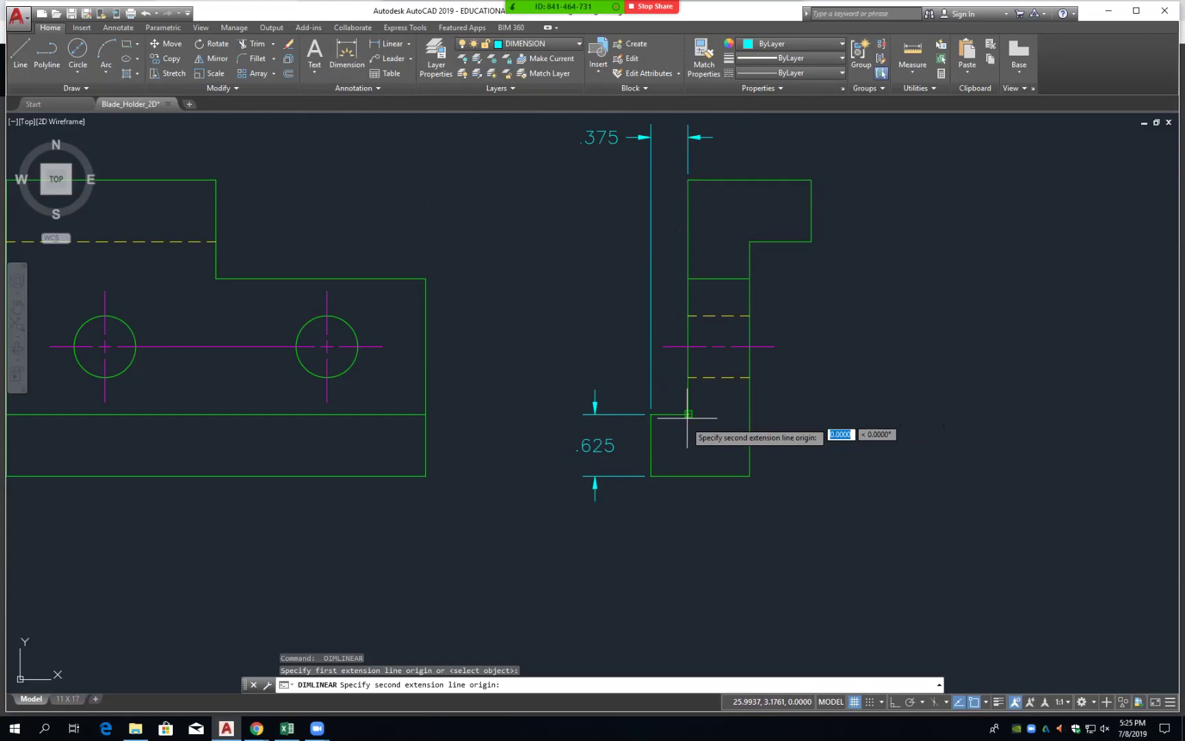
{"action": "left_click", "coordinate": [651, 475]}
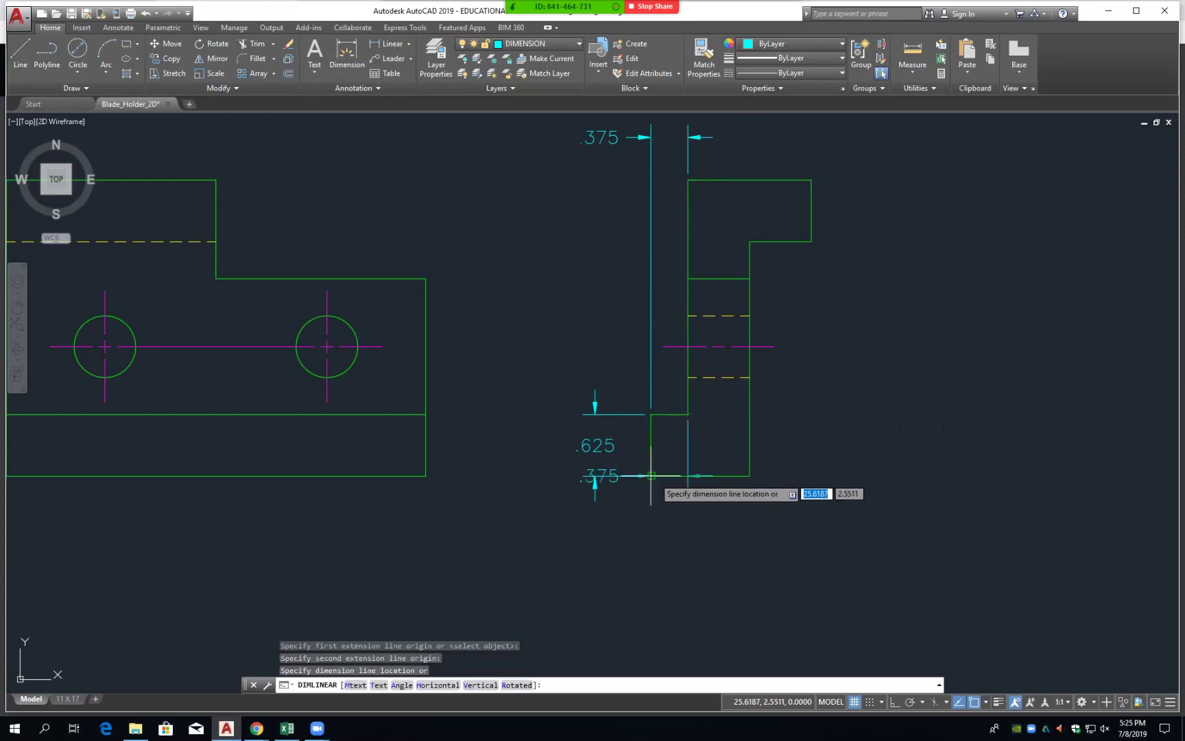
{"action": "left_click", "coordinate": [670, 525]}
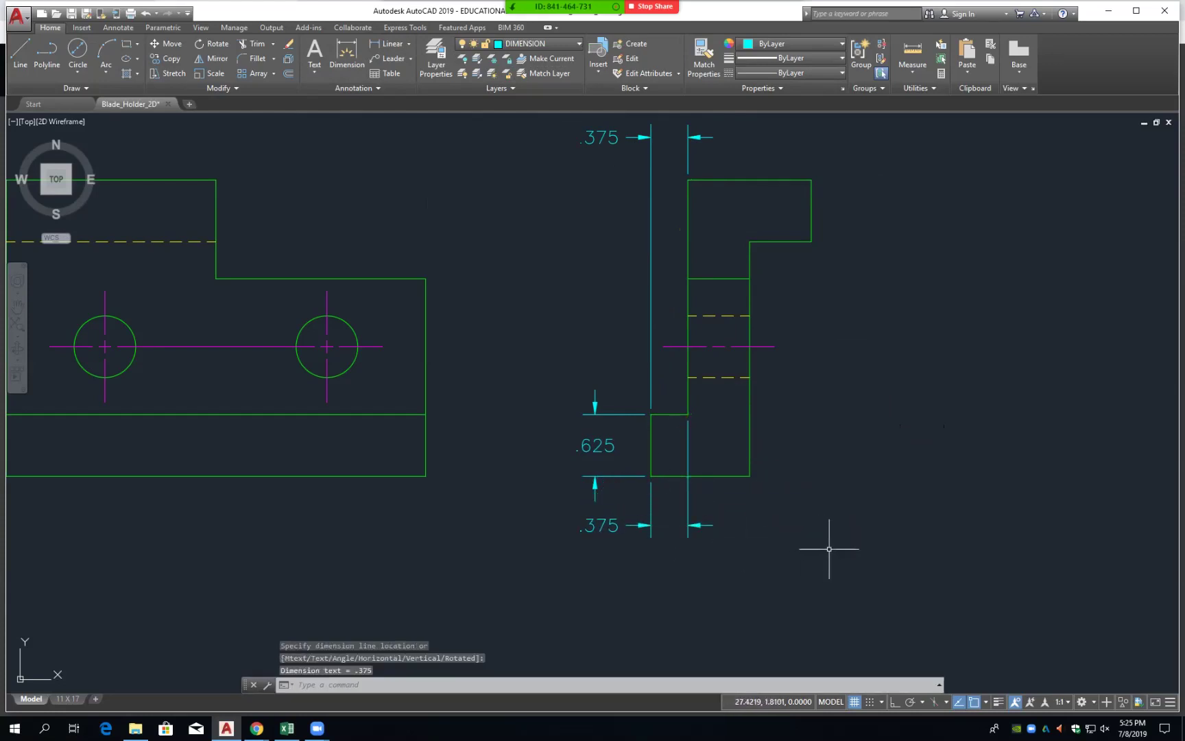
{"action": "key", "text": "Escape"}
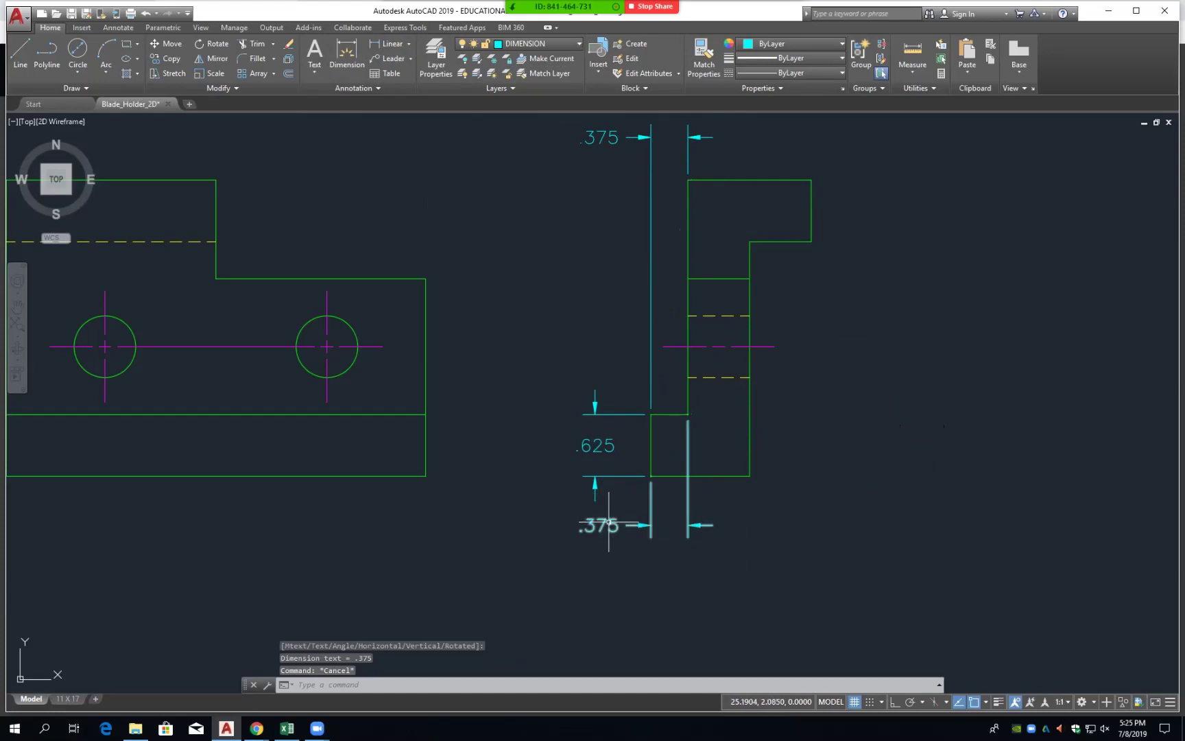
{"action": "left_click", "coordinate": [609, 526]}
{"action": "left_click", "coordinate": [599, 526]}
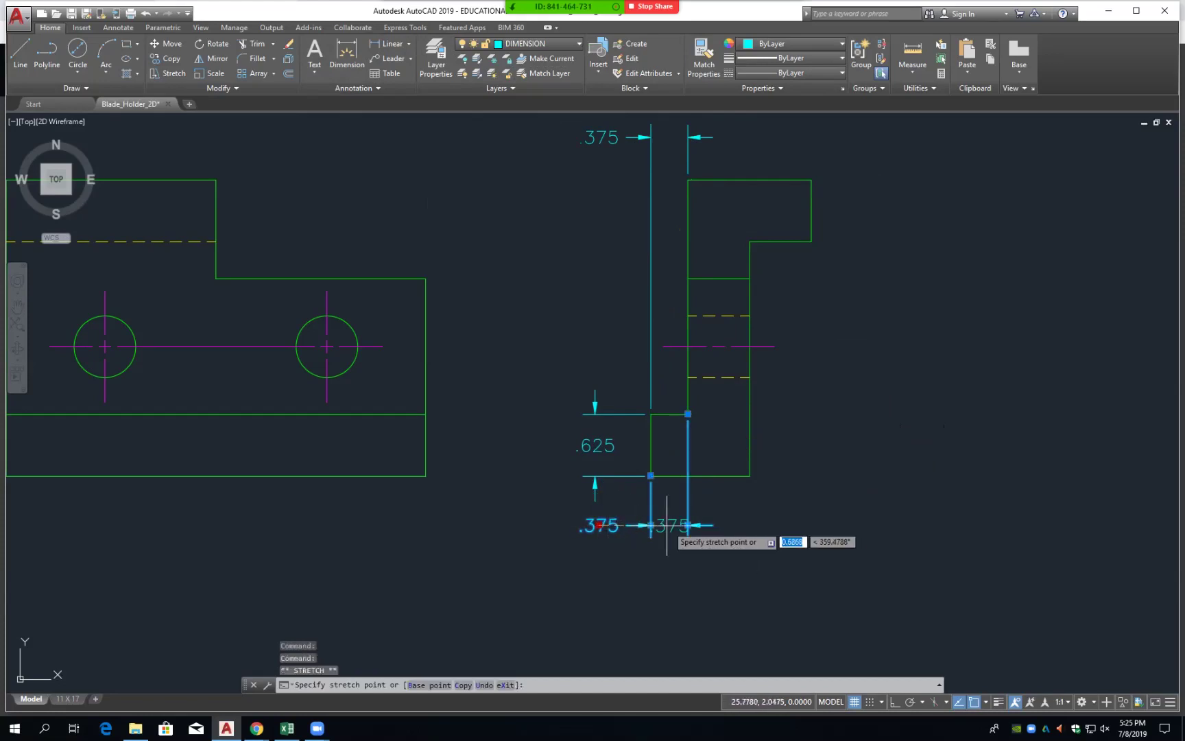
{"action": "right_click", "coordinate": [737, 526]}
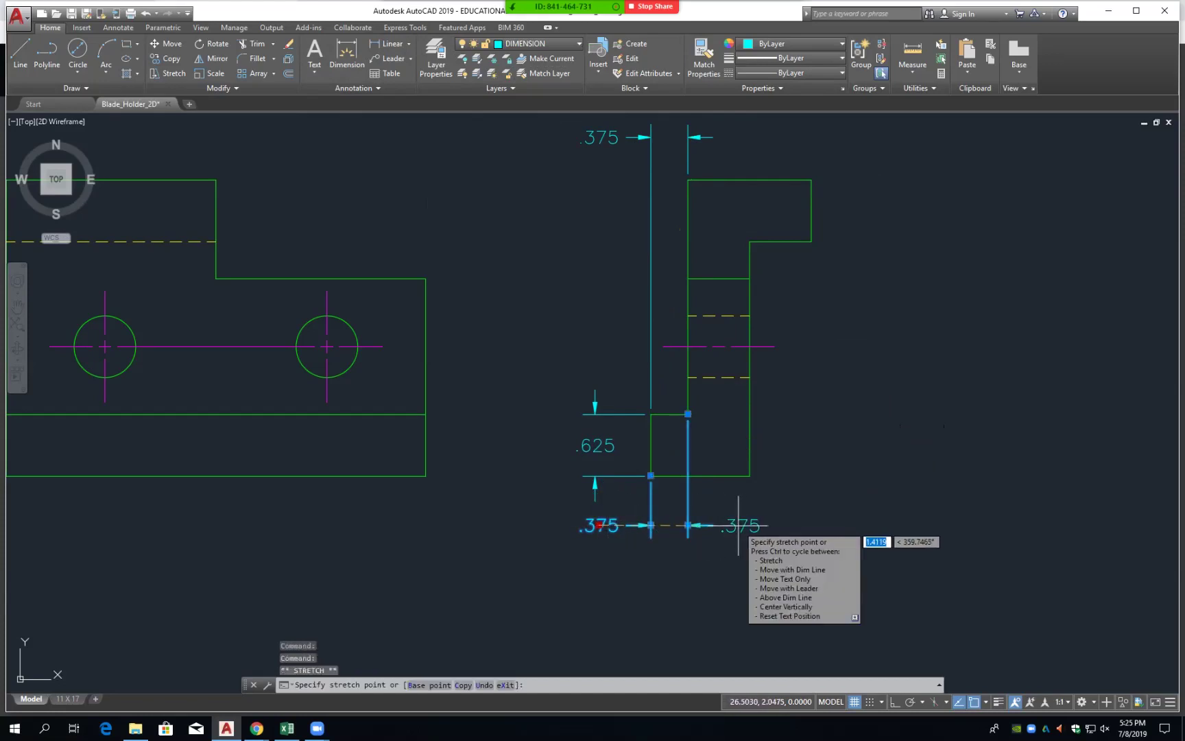
{"action": "left_click", "coordinate": [761, 538]}
{"action": "key", "text": "Escape"}
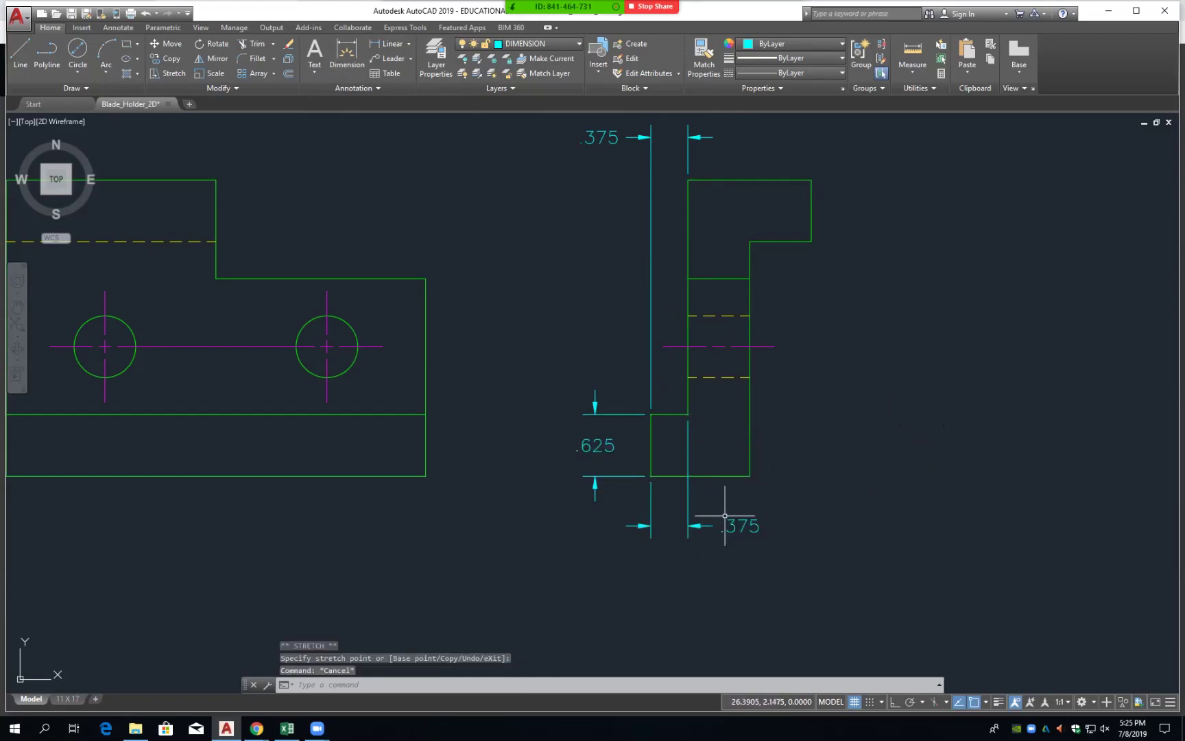
{"action": "left_click", "coordinate": [688, 519]}
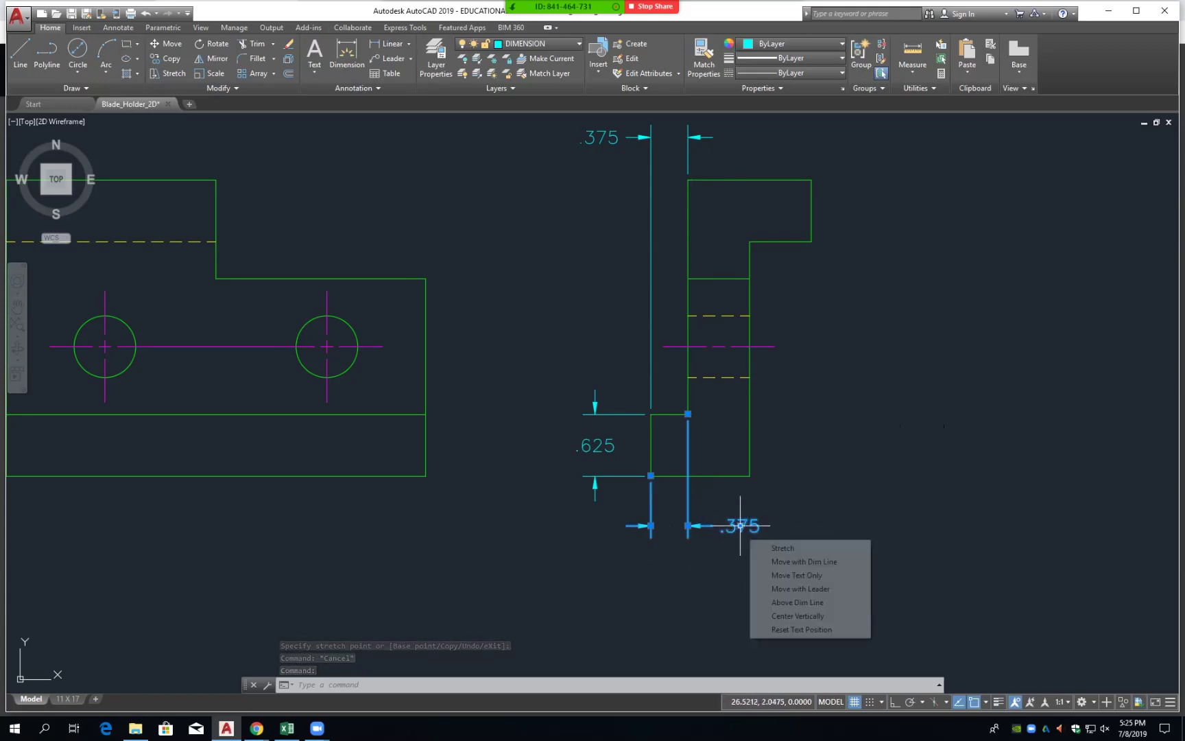
{"action": "left_click", "coordinate": [742, 526]}
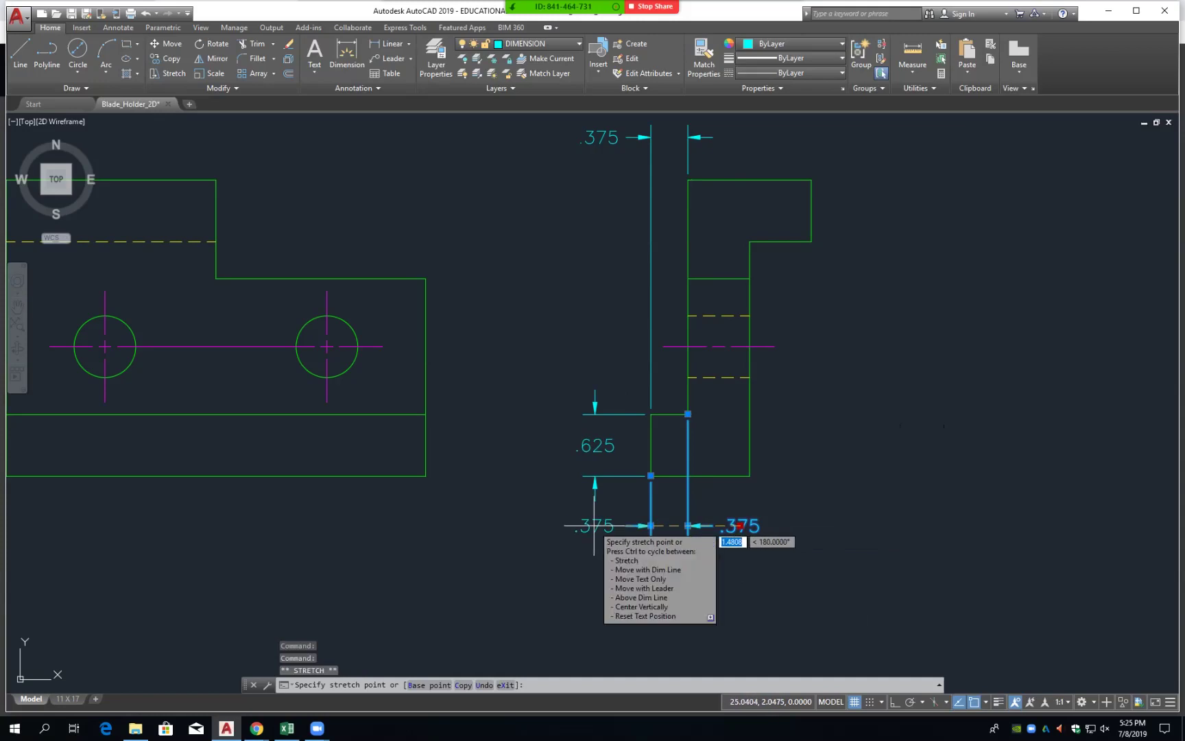
{"action": "left_click", "coordinate": [596, 525]}
{"action": "left_click", "coordinate": [594, 526]}
{"action": "right_click", "coordinate": [728, 533]}
{"action": "key", "text": "Escape"}
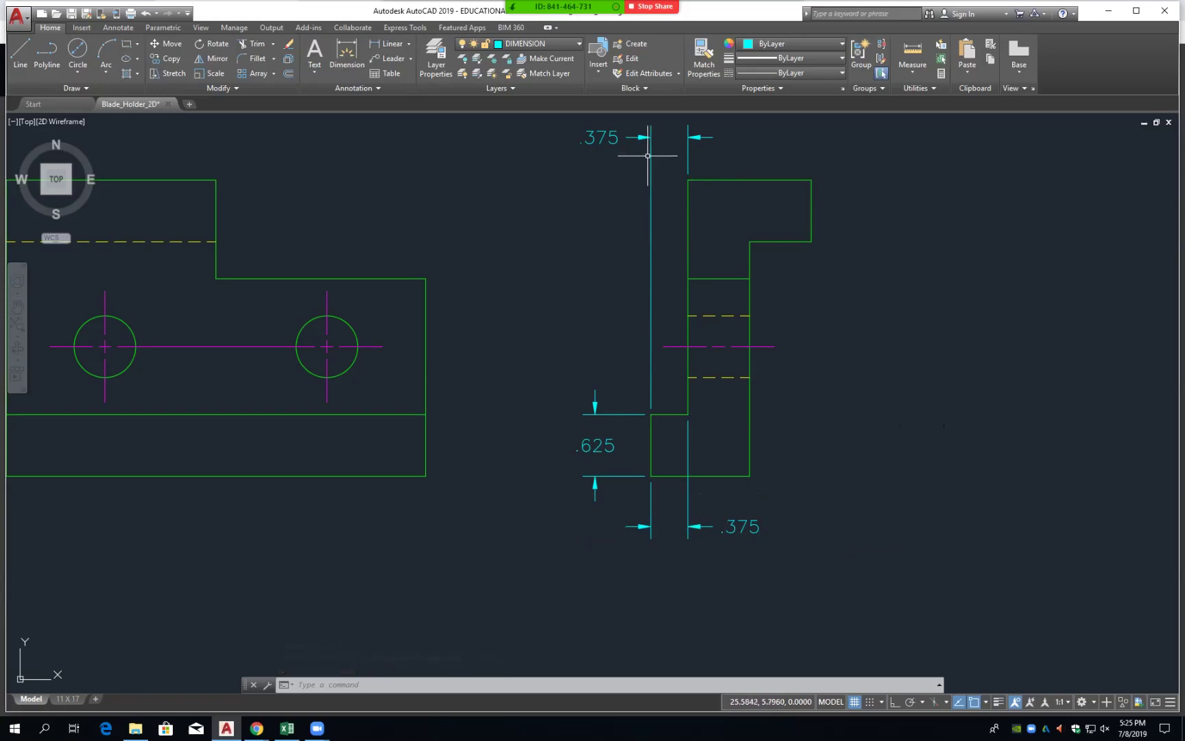
- Erase the top .375 dimension and pan to bring the side view's top tab into view
{"action": "key", "text": "Escape"}
{"action": "key", "text": "Escape"}
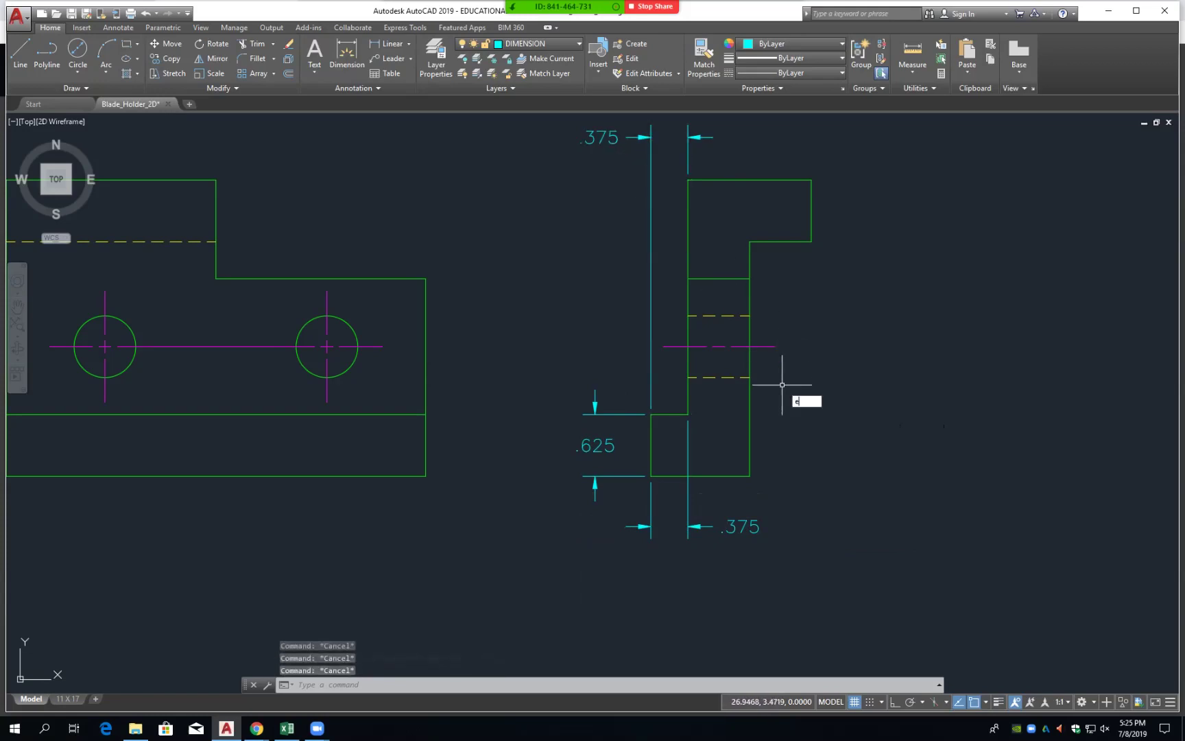
{"action": "key", "text": "Return"}
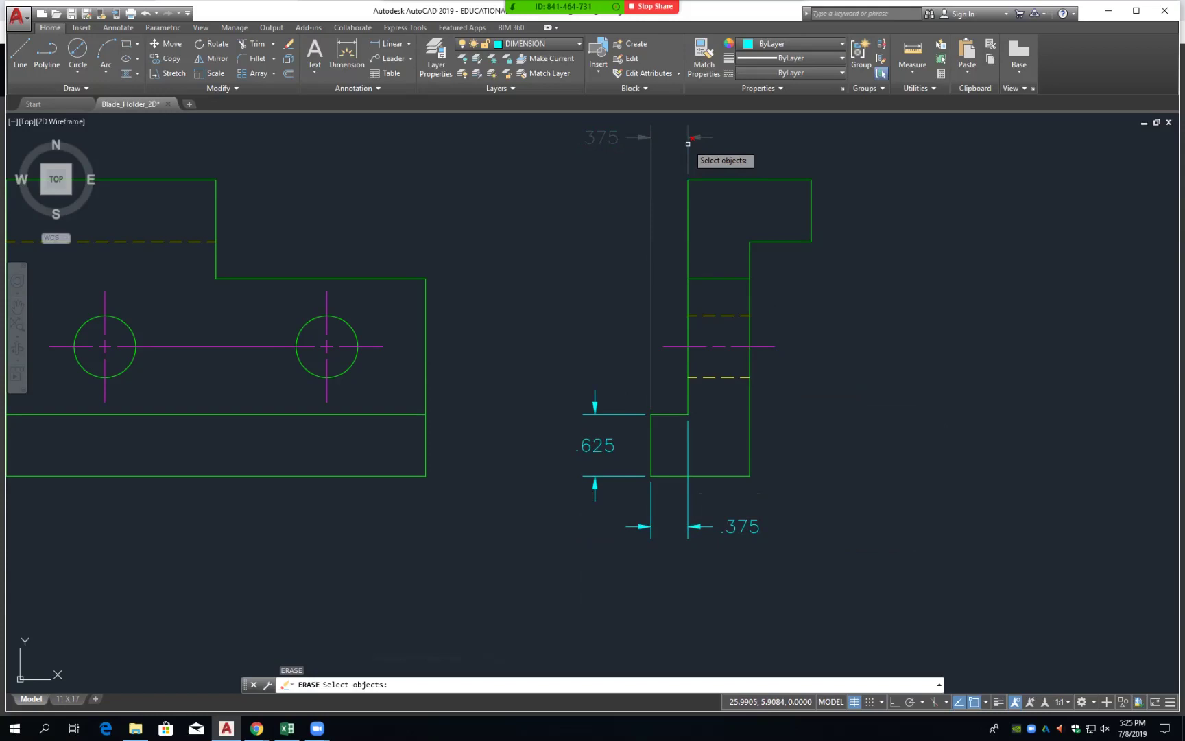
{"action": "left_click", "coordinate": [688, 143]}
{"action": "key", "text": "Return"}
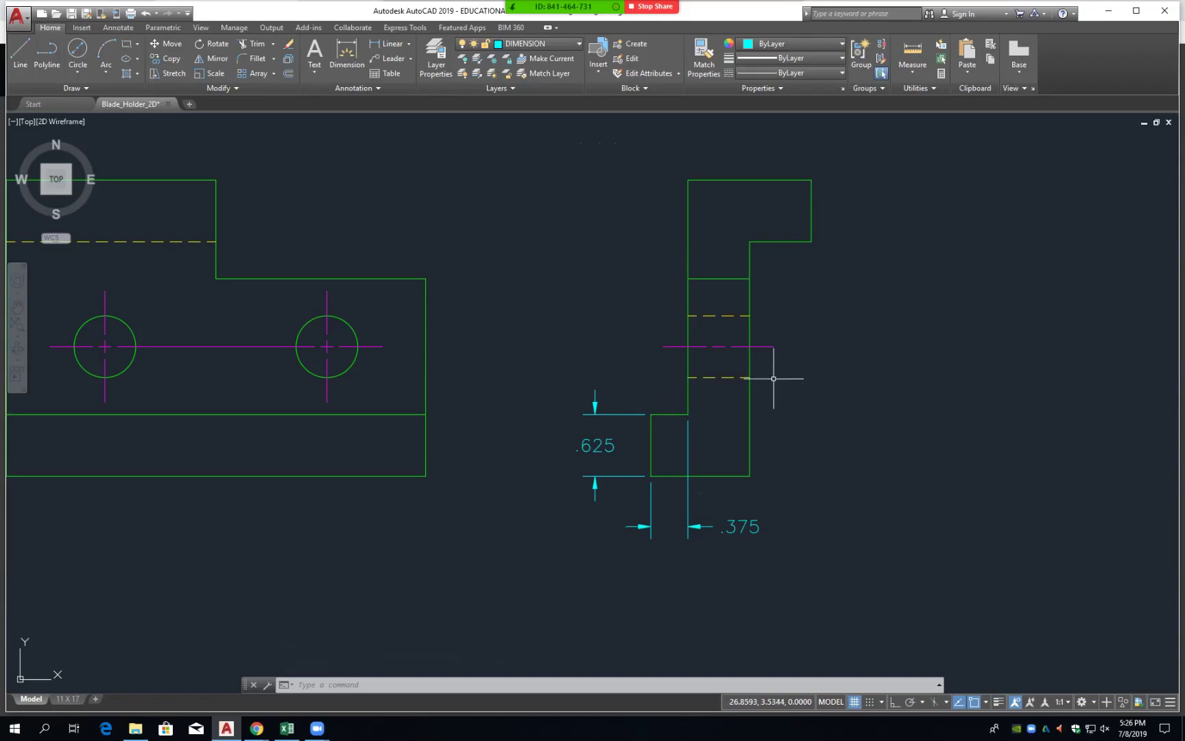
{"action": "middle_click_drag", "start_coordinate": [784, 293], "coordinate": [669, 359]}
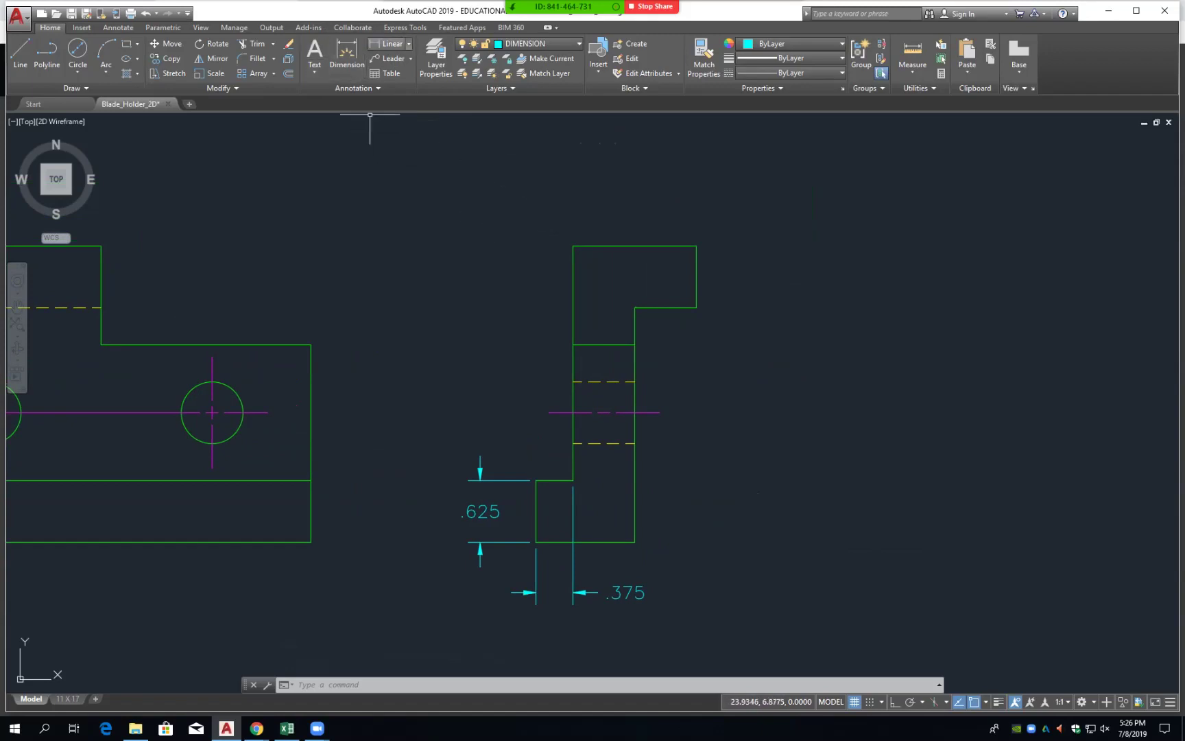
- Place a vertical .625 dimension right of the top tab and a horizontal .625 above it
{"action": "left_click", "coordinate": [388, 43]}
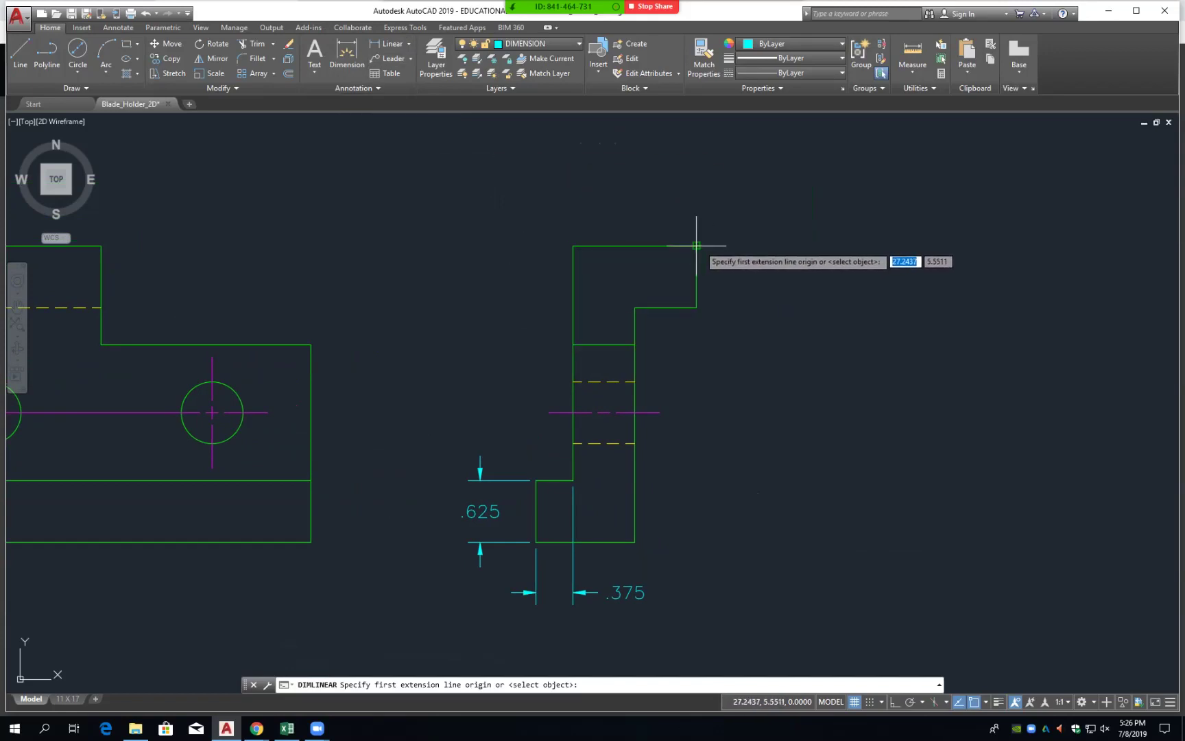
{"action": "left_click", "coordinate": [696, 245]}
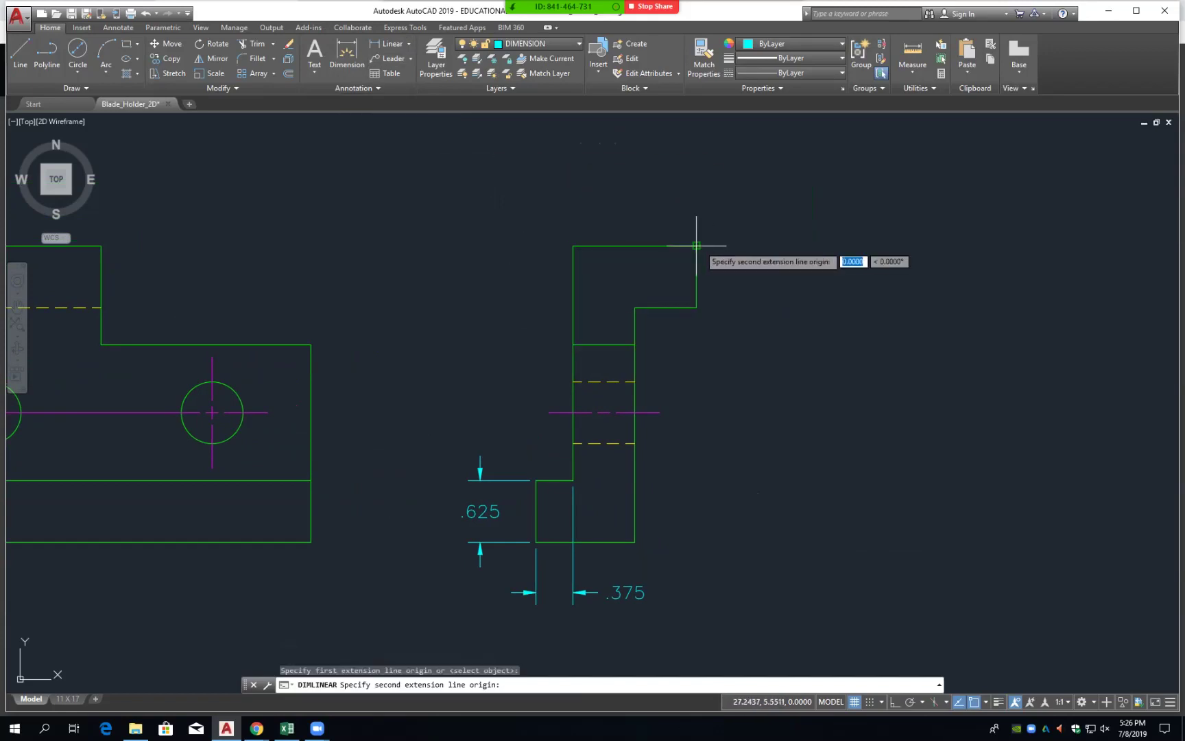
{"action": "left_click", "coordinate": [696, 307]}
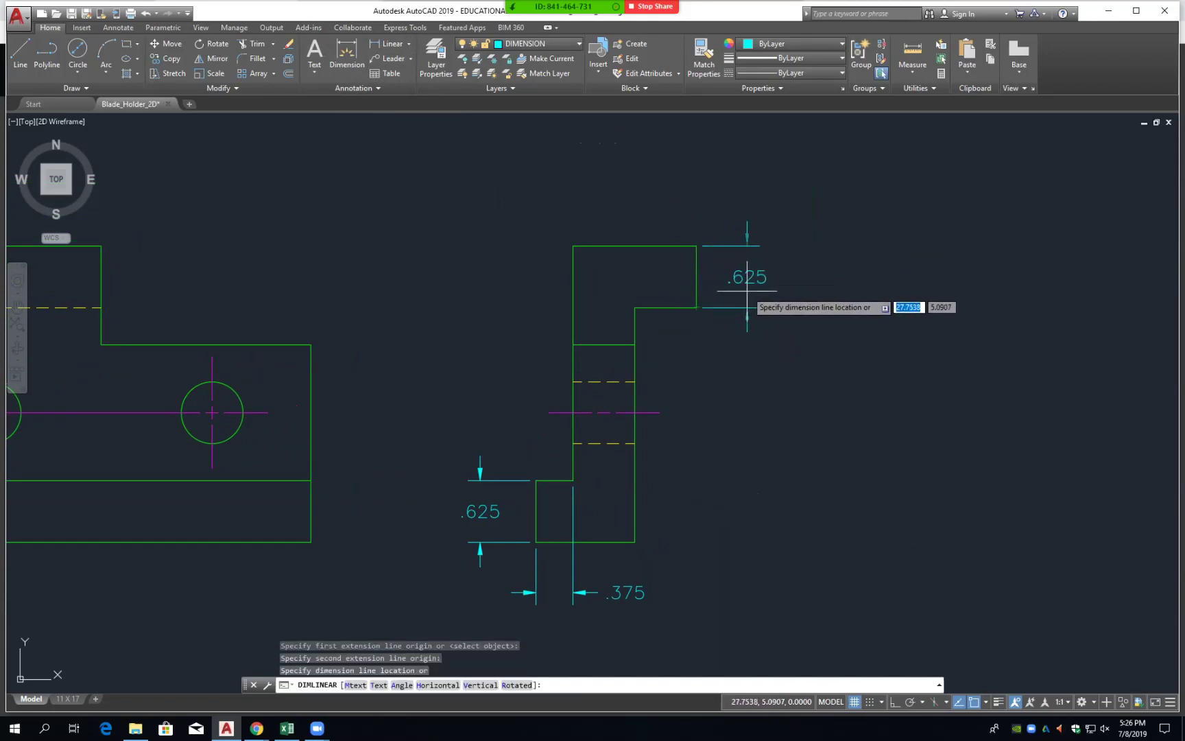
{"action": "left_click", "coordinate": [747, 308]}
{"action": "key", "text": "Return"}
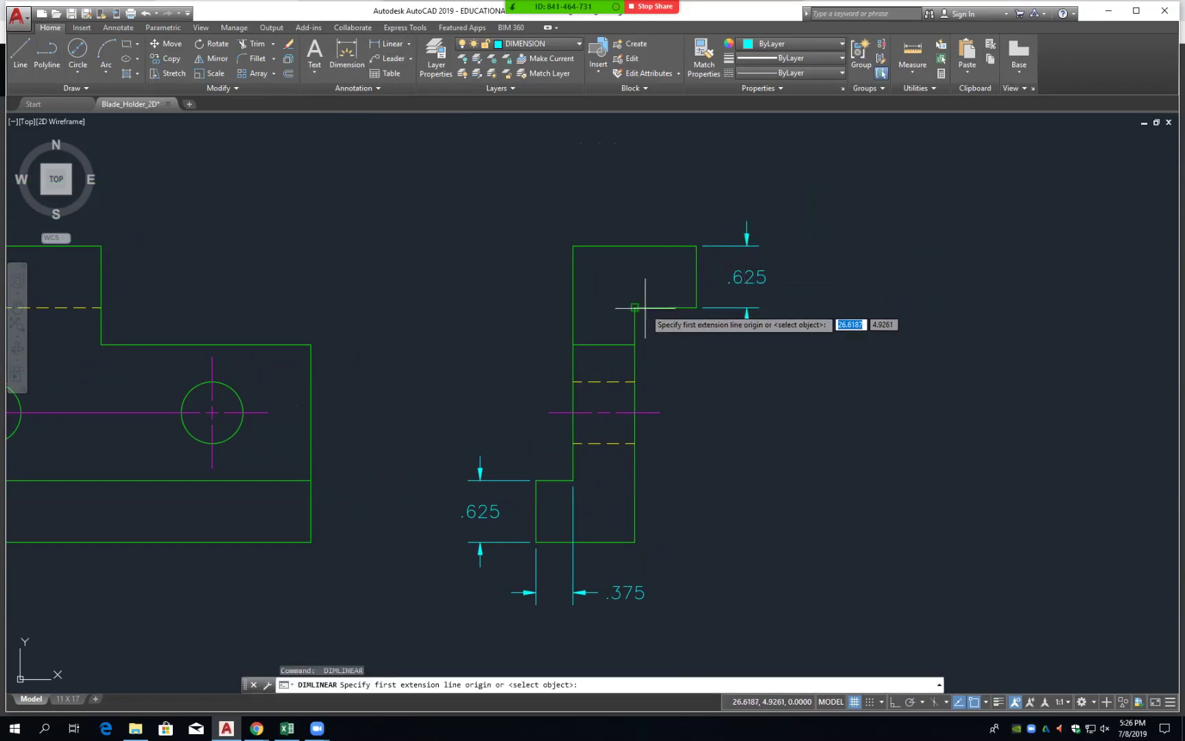
{"action": "left_click", "coordinate": [638, 308]}
{"action": "left_click", "coordinate": [696, 246]}
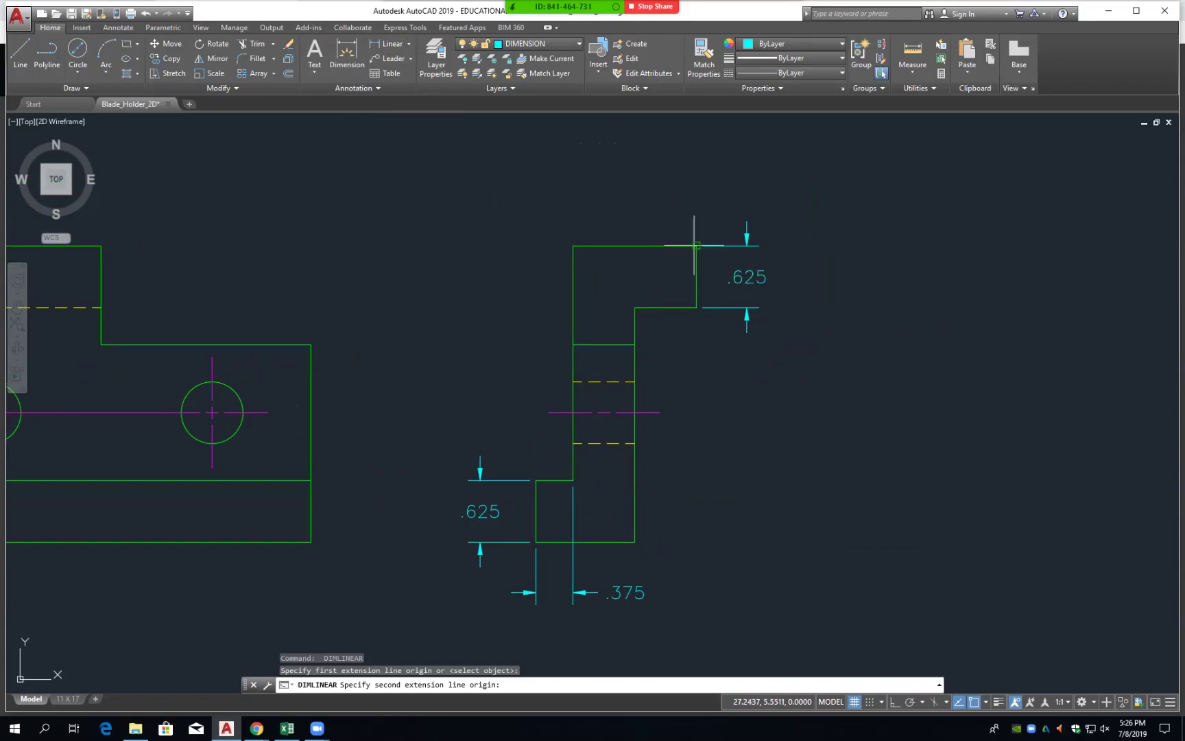
{"action": "left_click", "coordinate": [668, 194]}
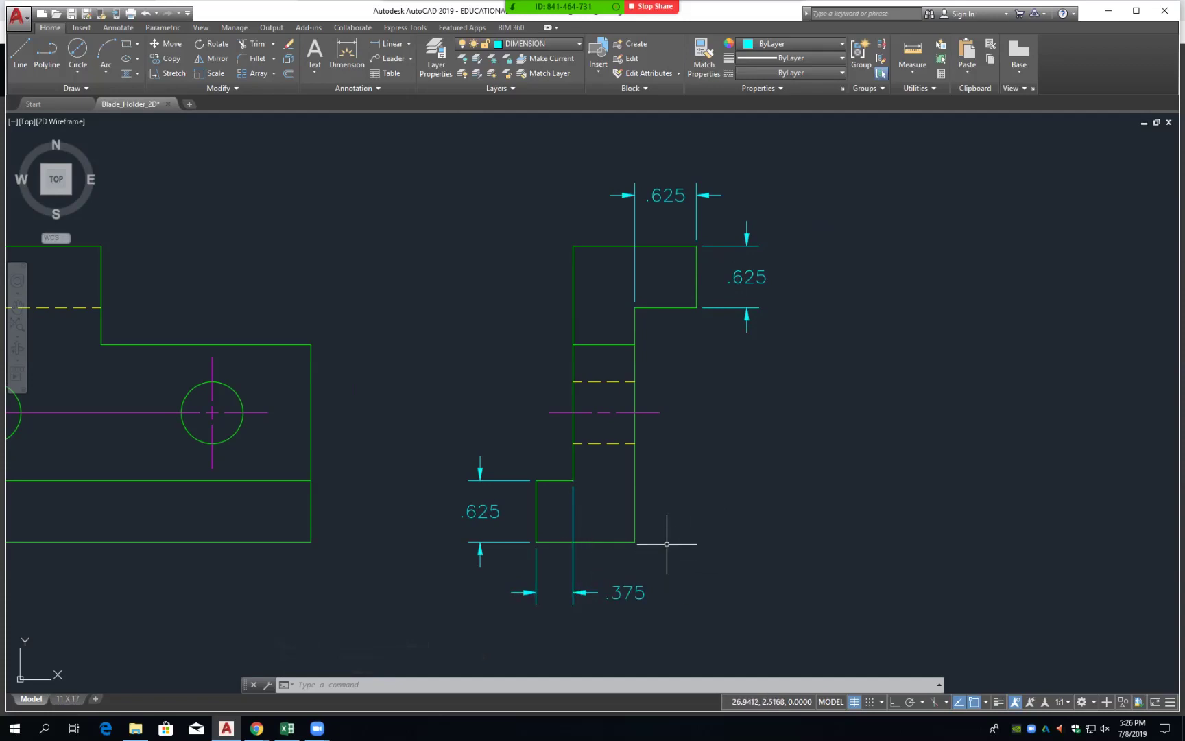
{"action": "scroll", "coordinate": [611, 460], "scroll_direction": "down", "scroll_amount": 3}
{"action": "scroll", "coordinate": [611, 461], "scroll_direction": "down", "scroll_amount": 4}
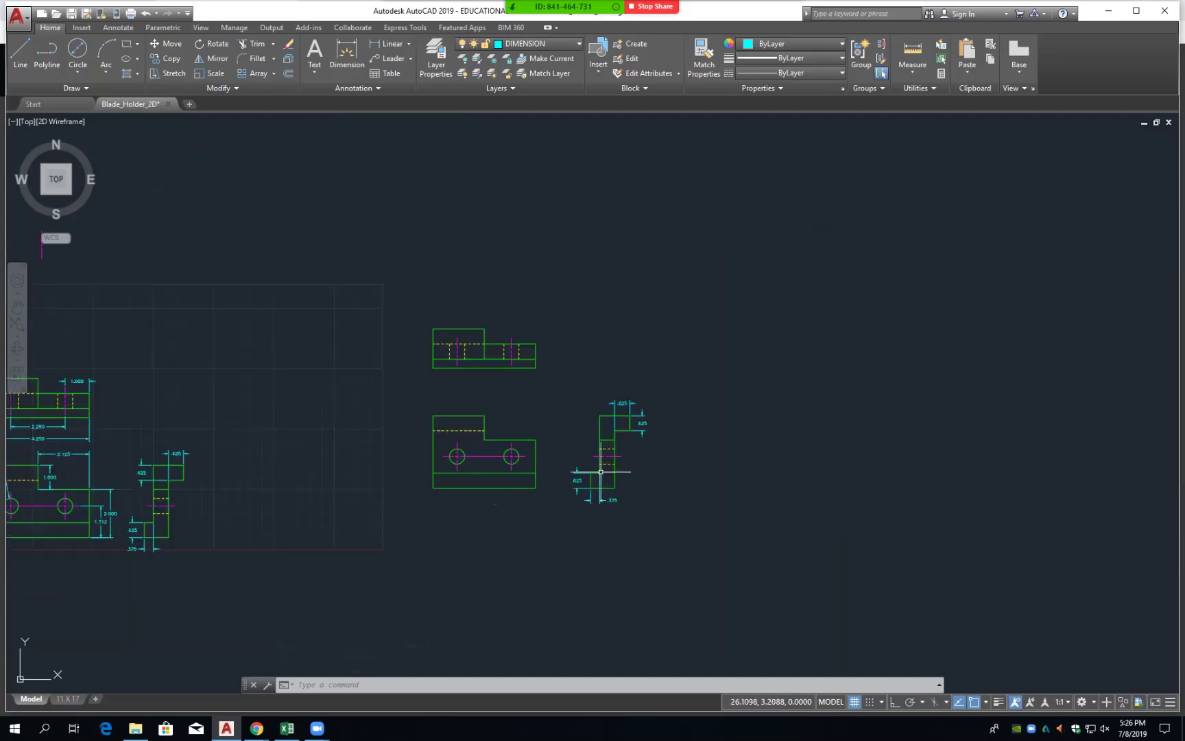
{"action": "middle_click_drag", "start_coordinate": [289, 482], "coordinate": [518, 394]}
{"action": "scroll", "coordinate": [384, 350], "scroll_direction": "up", "scroll_amount": 4}
{"action": "scroll", "coordinate": [418, 343], "scroll_direction": "up", "scroll_amount": 2}
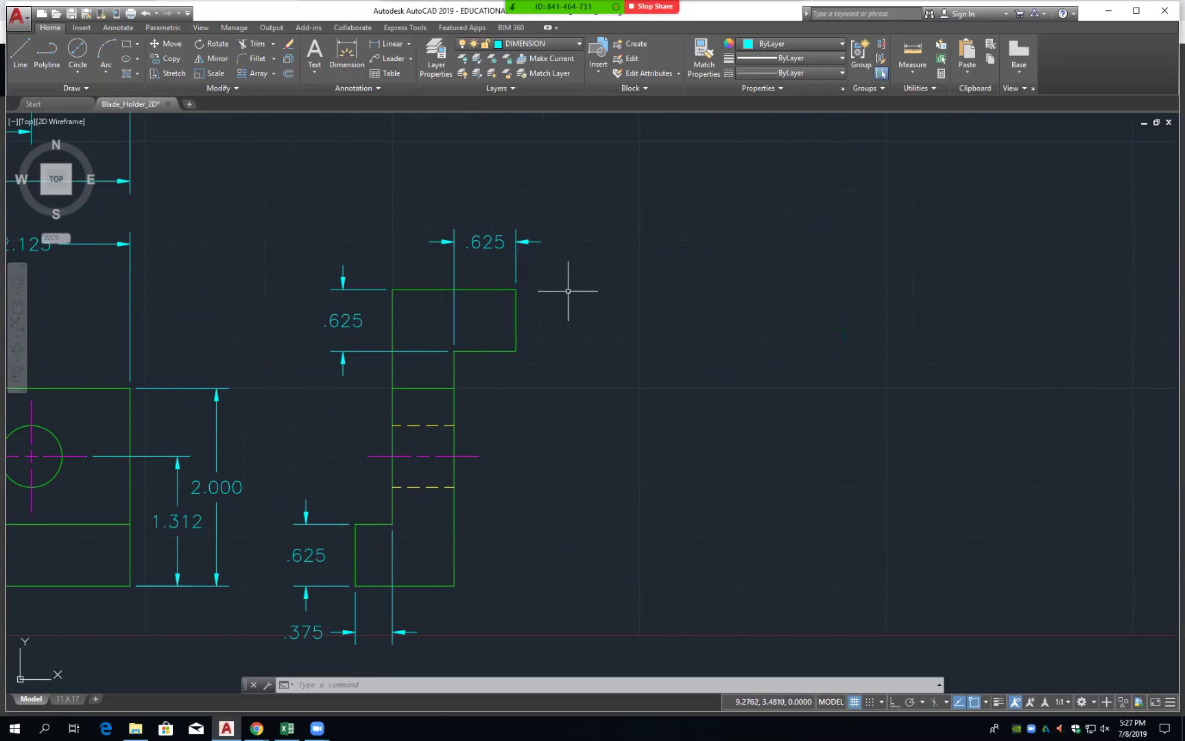
{"action": "scroll", "coordinate": [585, 321], "scroll_direction": "down", "scroll_amount": 4}
{"action": "scroll", "coordinate": [585, 321], "scroll_direction": "down", "scroll_amount": 2}
{"action": "scroll", "coordinate": [576, 343], "scroll_direction": "up", "scroll_amount": 3}
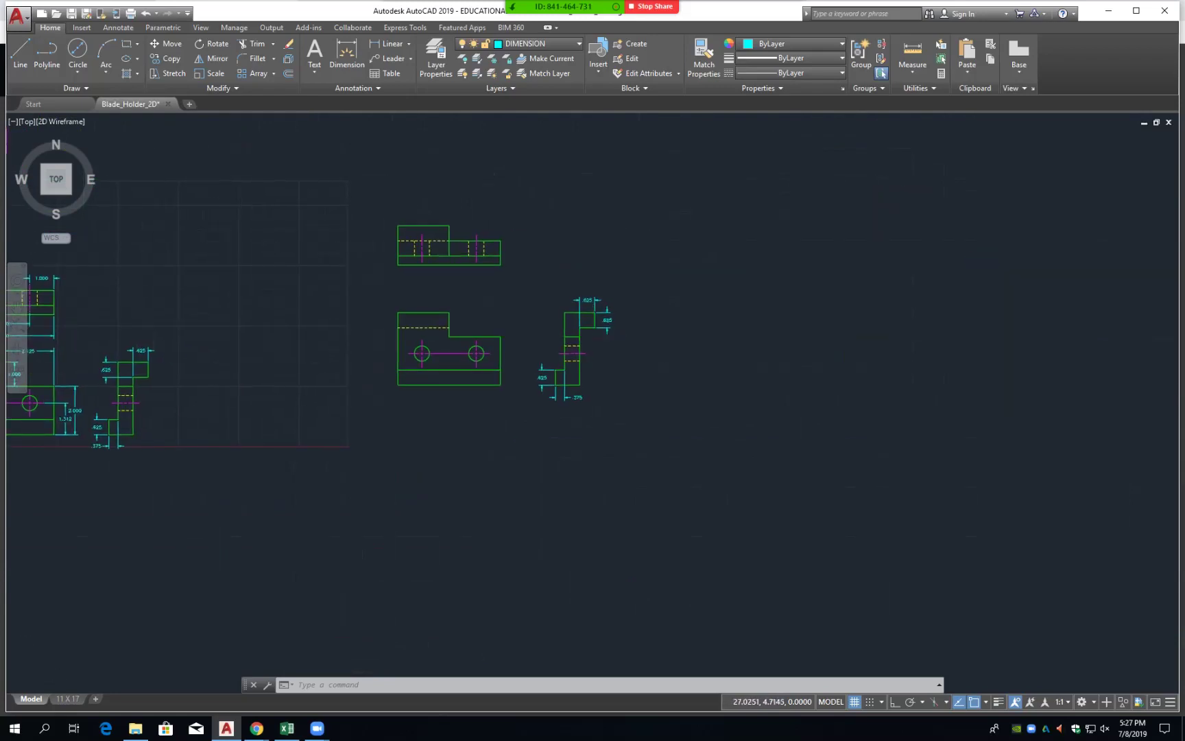
{"action": "scroll", "coordinate": [585, 330], "scroll_direction": "up", "scroll_amount": 2}
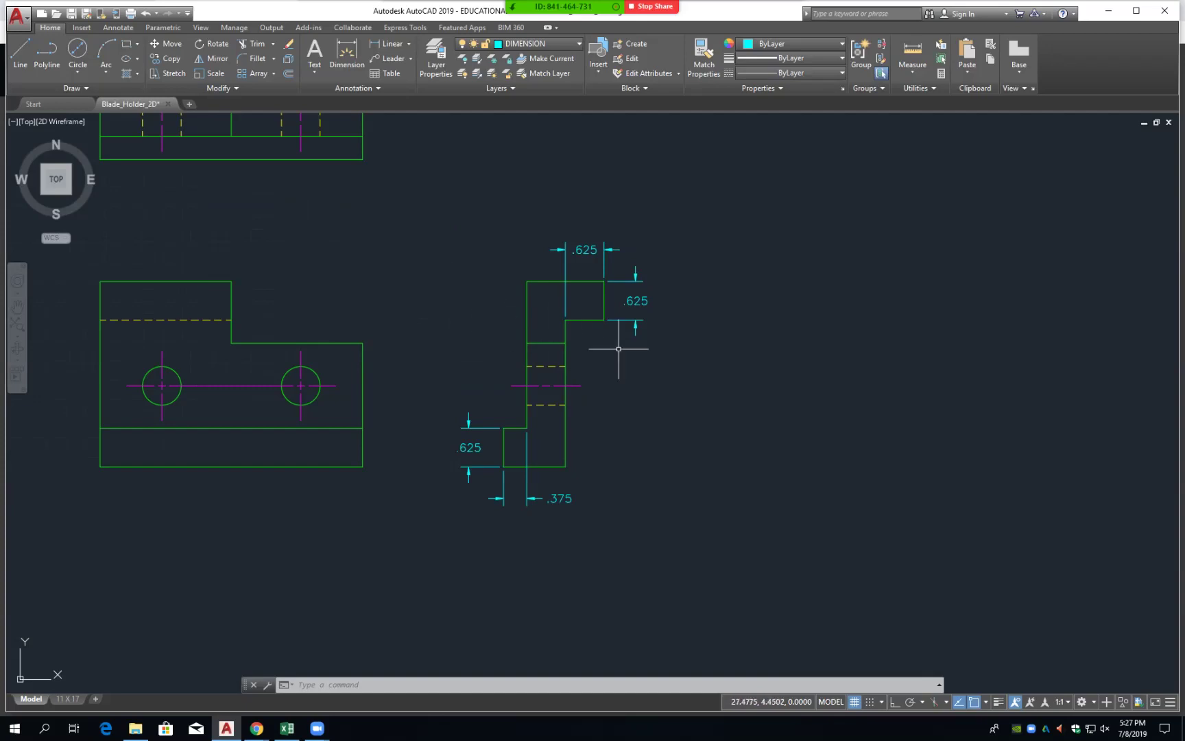
{"action": "scroll", "coordinate": [614, 330], "scroll_direction": "up", "scroll_amount": 2}
{"action": "scroll", "coordinate": [638, 261], "scroll_direction": "up", "scroll_amount": 2}
{"action": "scroll", "coordinate": [672, 329], "scroll_direction": "down", "scroll_amount": 2}
{"action": "scroll", "coordinate": [664, 342], "scroll_direction": "down", "scroll_amount": 2}
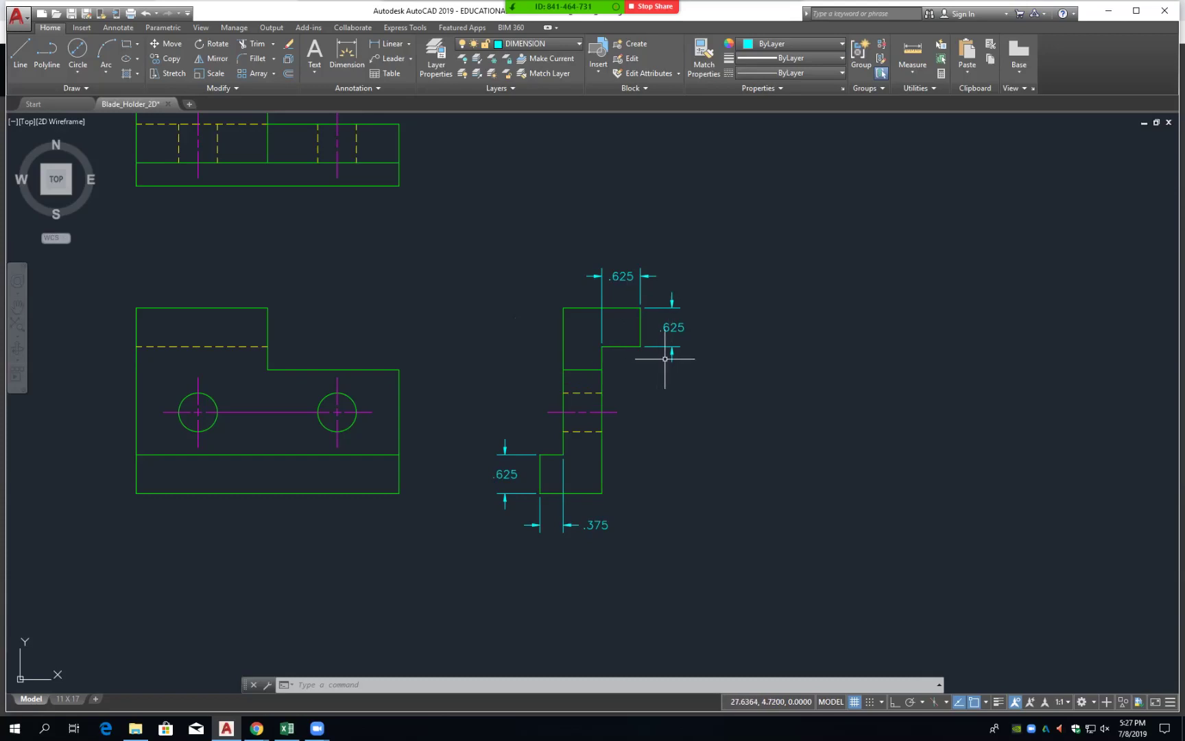
{"action": "middle_click_drag", "start_coordinate": [344, 353], "coordinate": [469, 398]}
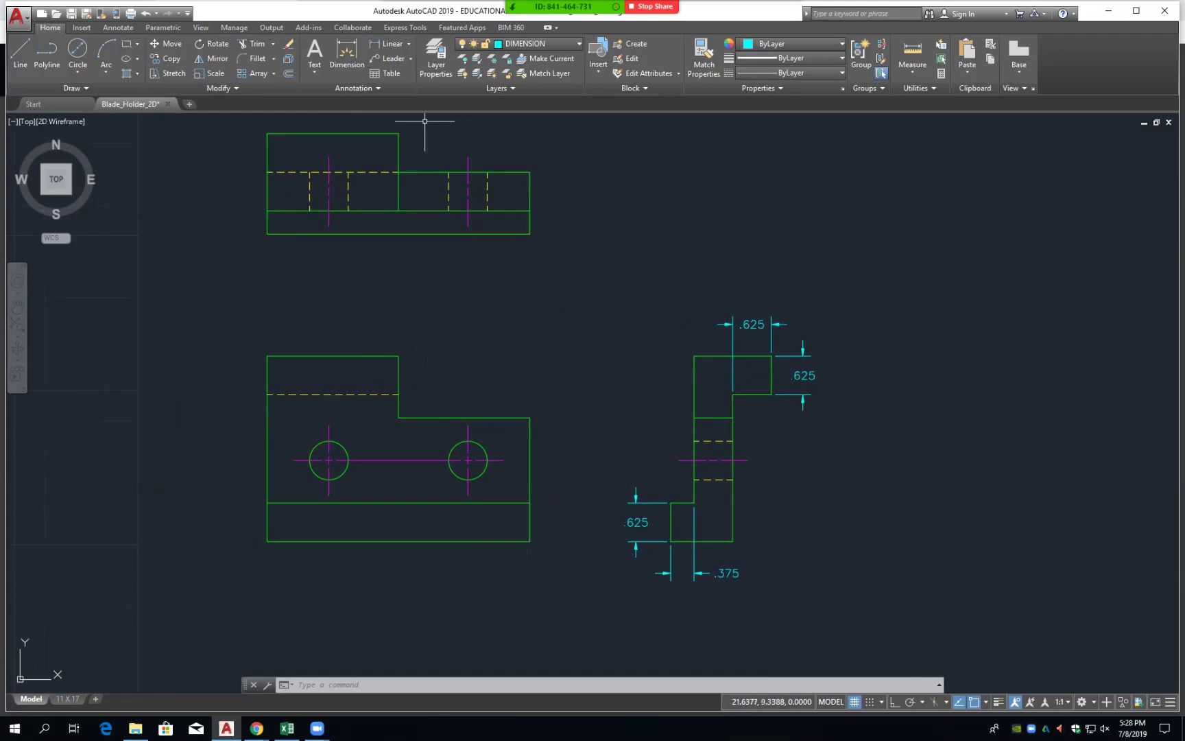
- Place a vertical 2.000 height right of the front view and a 2.125 step width above it
{"action": "left_click", "coordinate": [388, 43]}
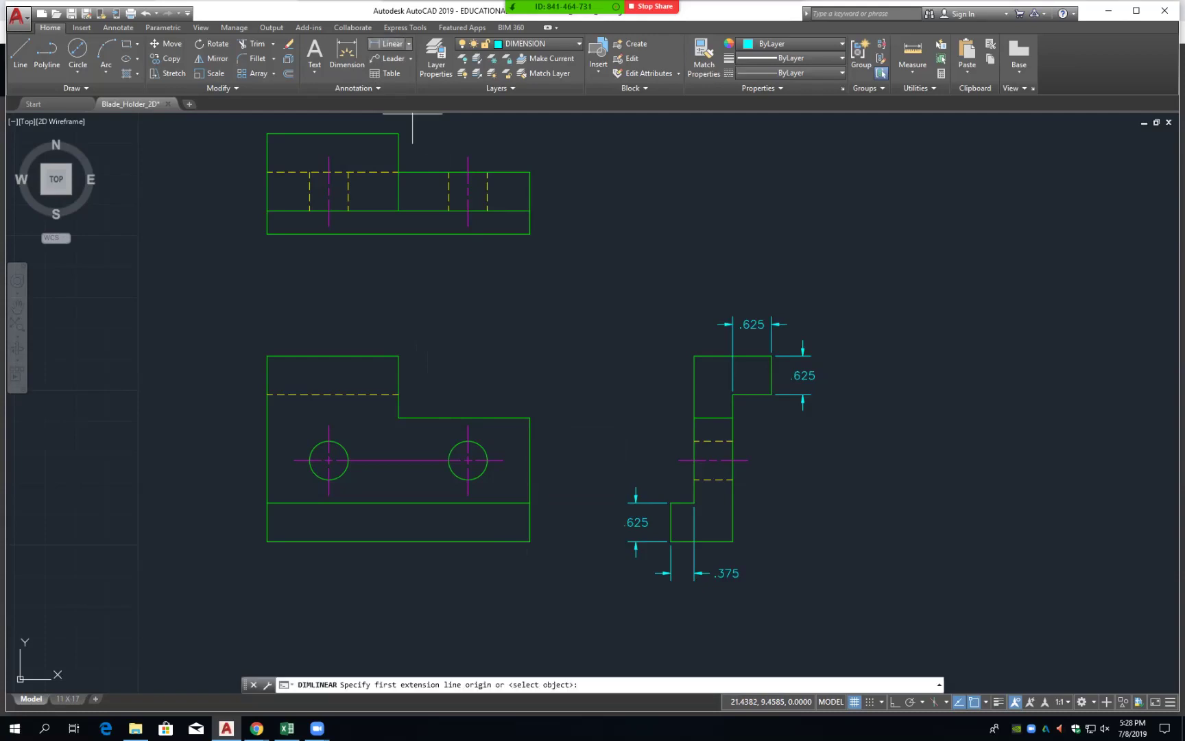
{"action": "left_click", "coordinate": [530, 541]}
{"action": "left_click", "coordinate": [529, 417]}
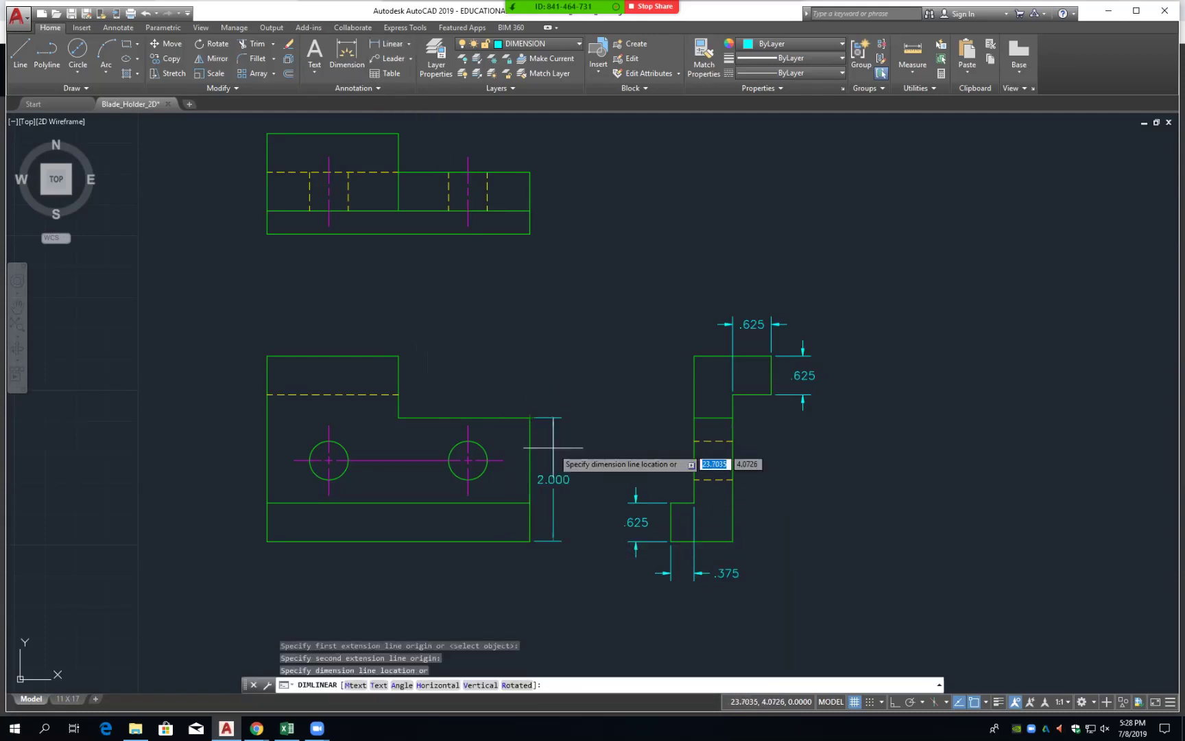
{"action": "left_click", "coordinate": [573, 457]}
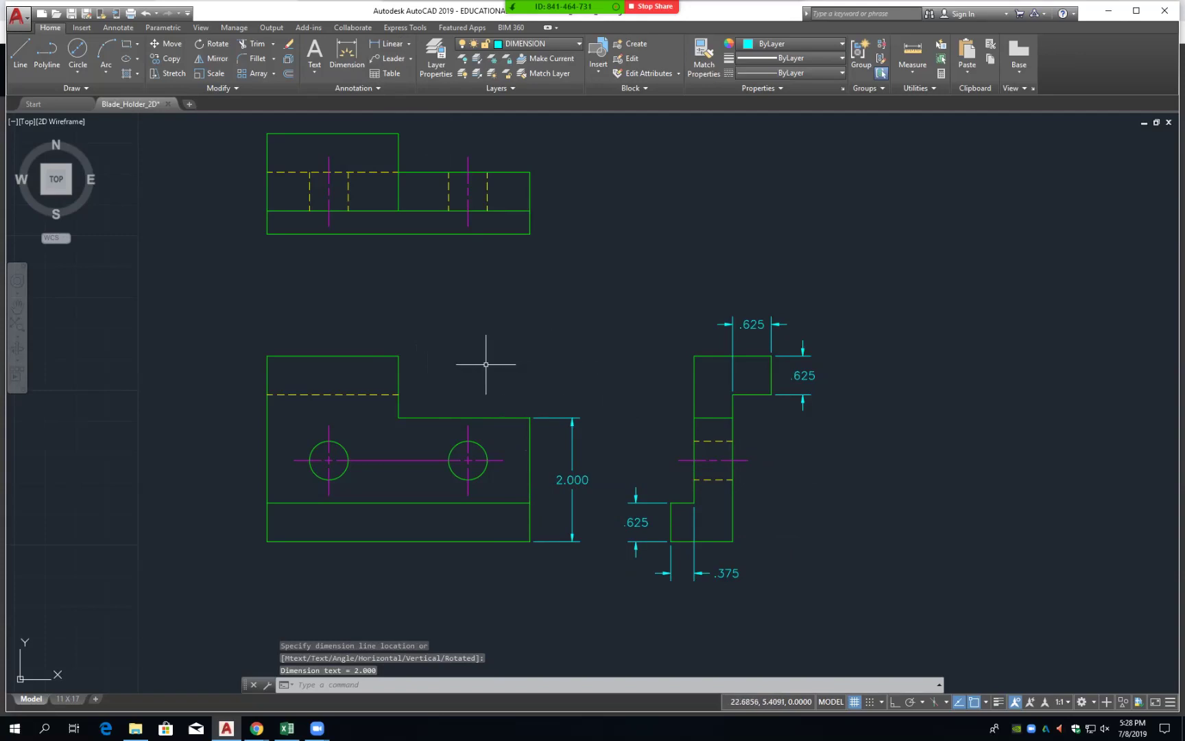
{"action": "key", "text": "Return"}
{"action": "left_click", "coordinate": [266, 355]}
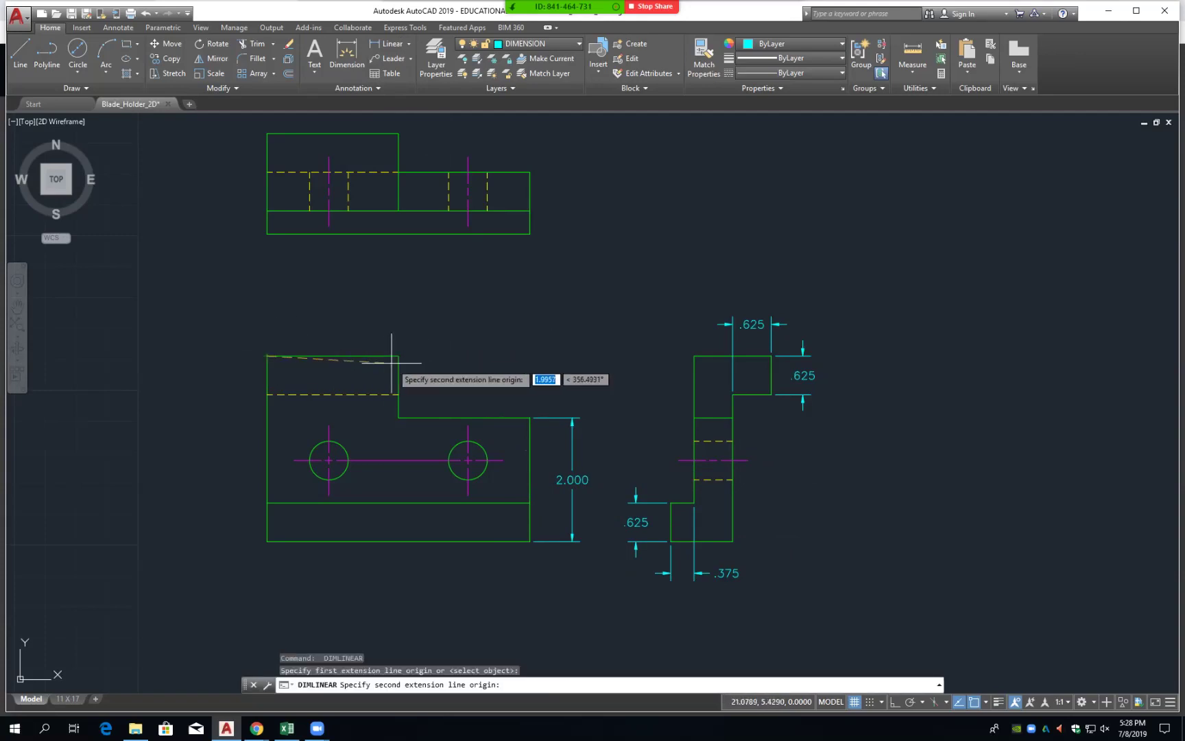
{"action": "left_click", "coordinate": [398, 356]}
{"action": "left_click", "coordinate": [358, 322]}
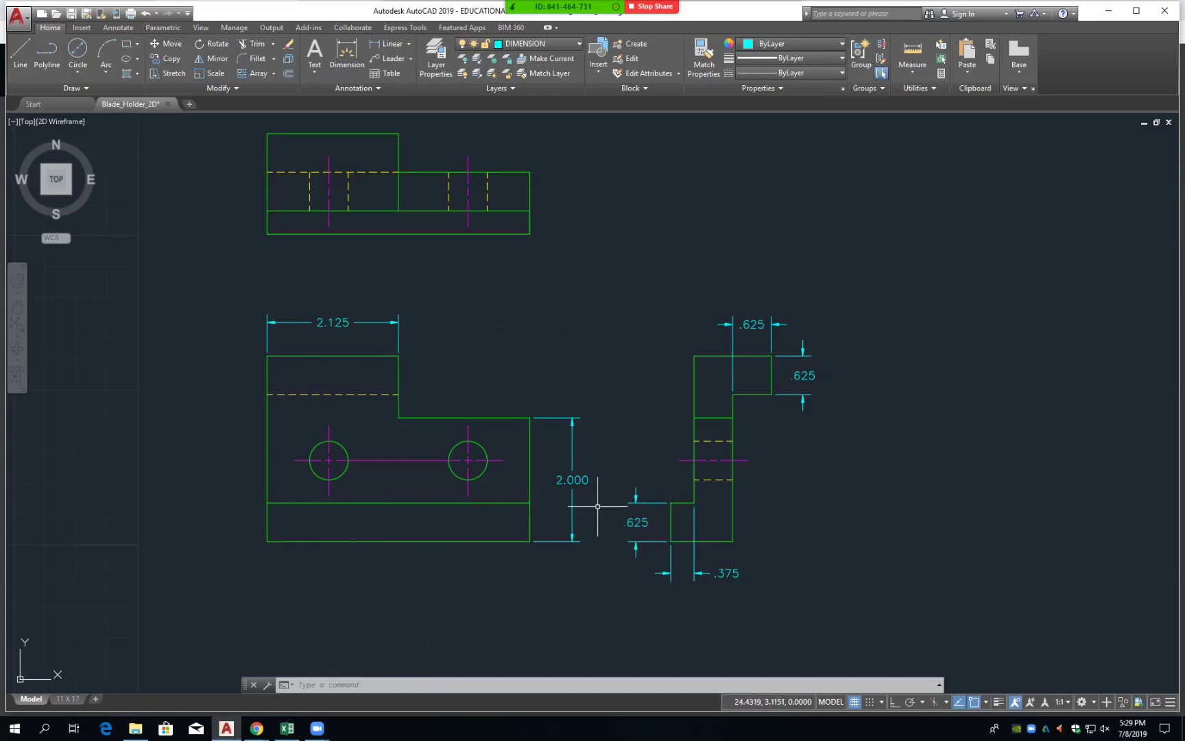
- Dimension the hole centre line 1.312 above the base and the left hole 1.000 from the left edge
{"action": "left_click", "coordinate": [389, 43]}
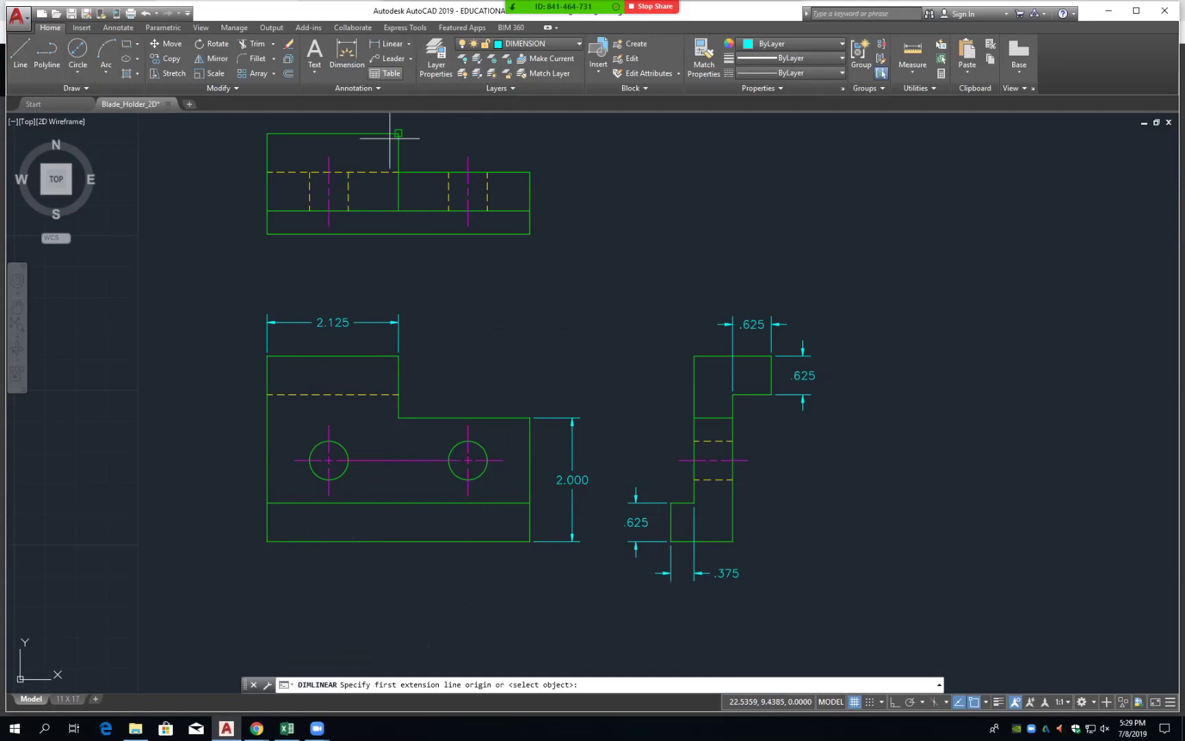
{"action": "left_click", "coordinate": [294, 461]}
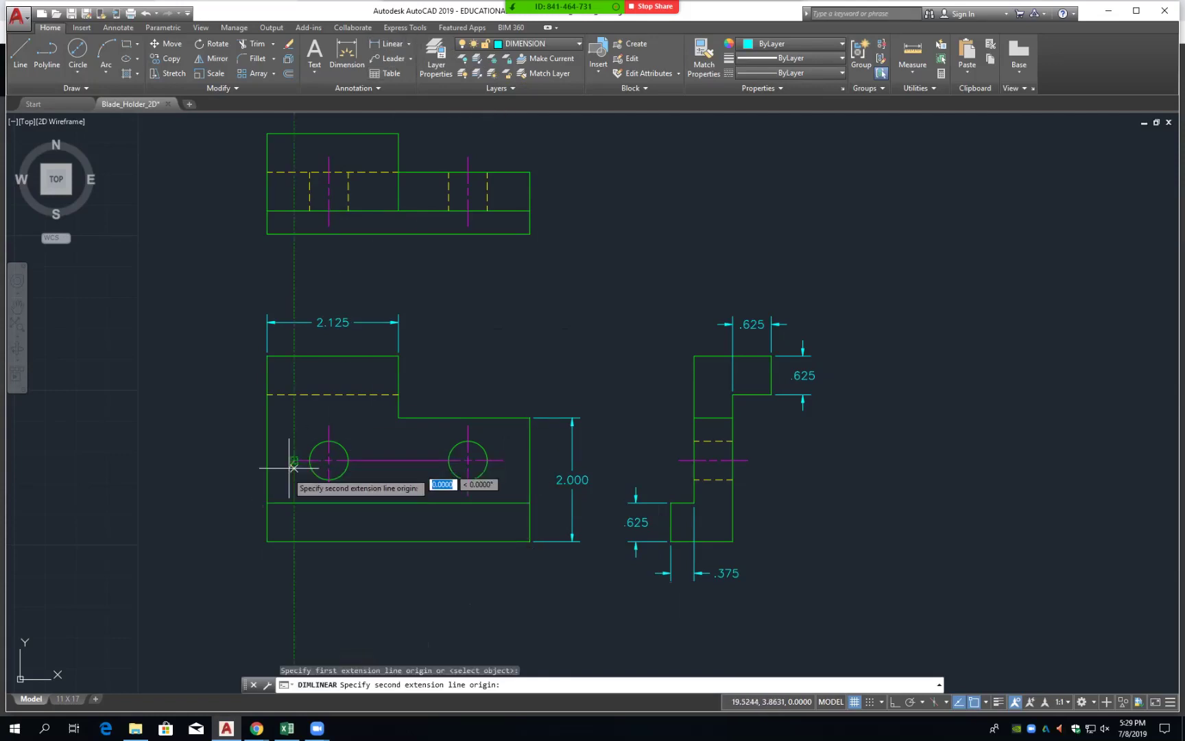
{"action": "left_click", "coordinate": [267, 541]}
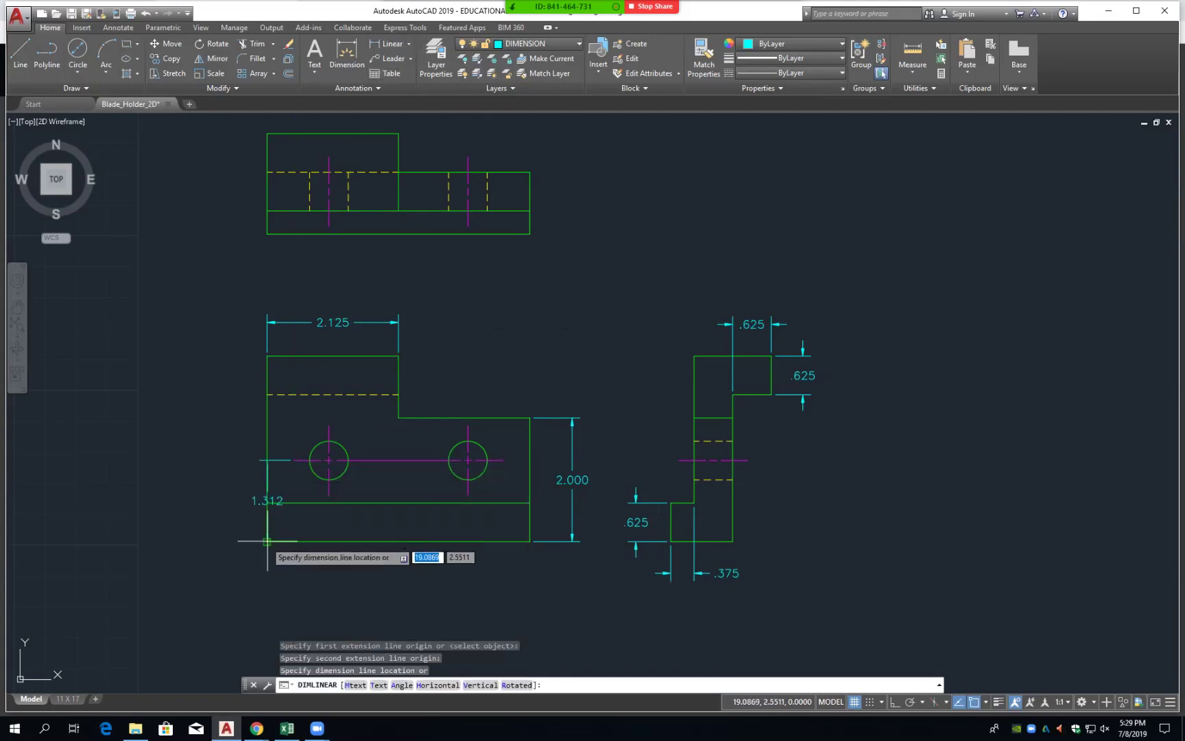
{"action": "left_click", "coordinate": [229, 524]}
{"action": "key", "text": "Return"}
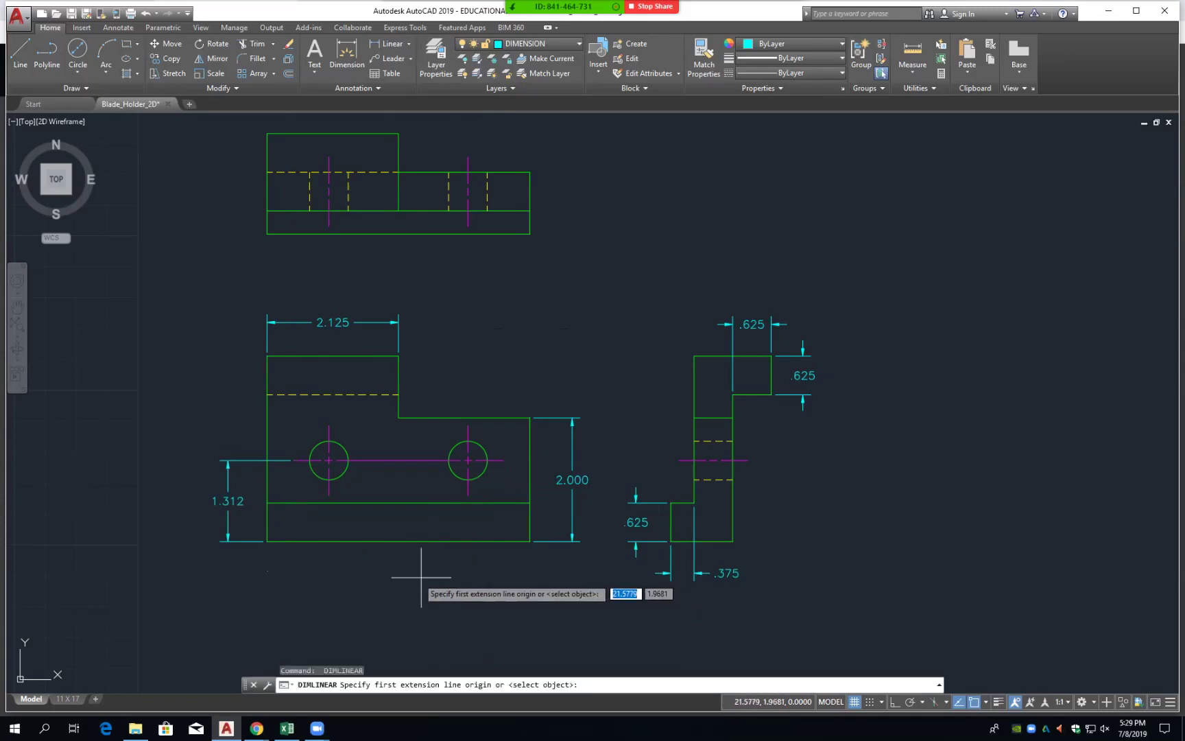
{"action": "left_click", "coordinate": [267, 541]}
{"action": "left_click", "coordinate": [329, 492]}
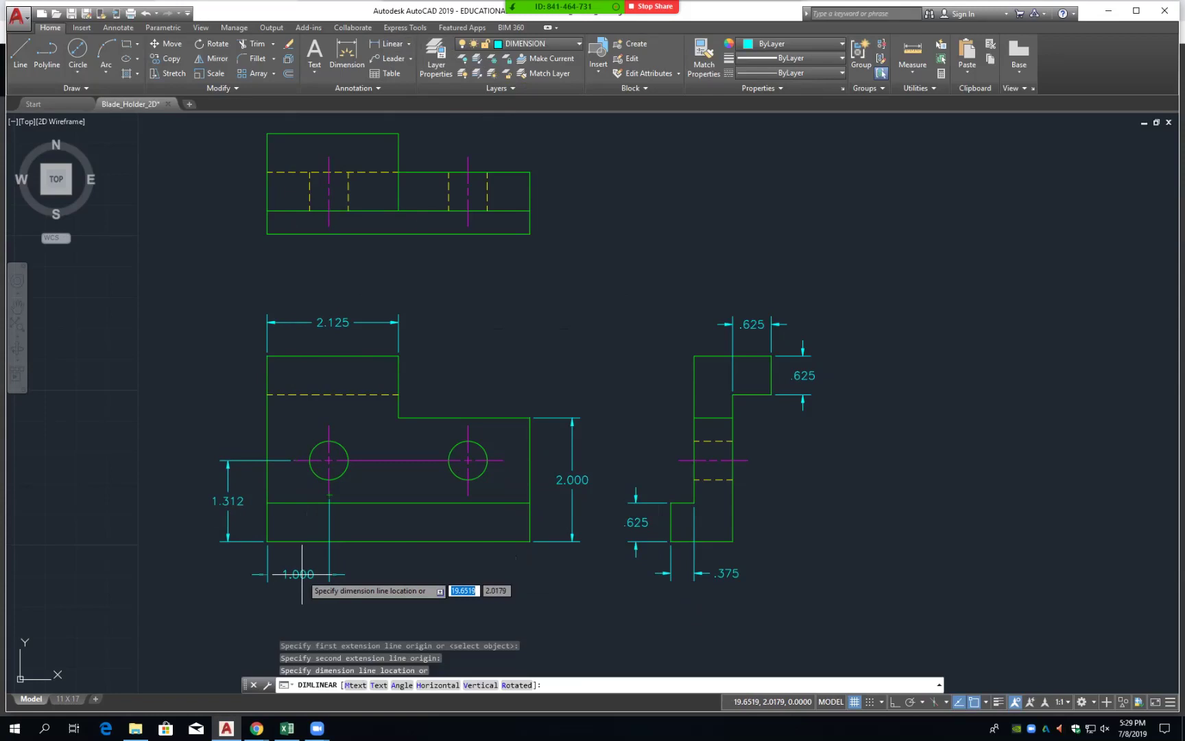
{"action": "left_click", "coordinate": [303, 574]}
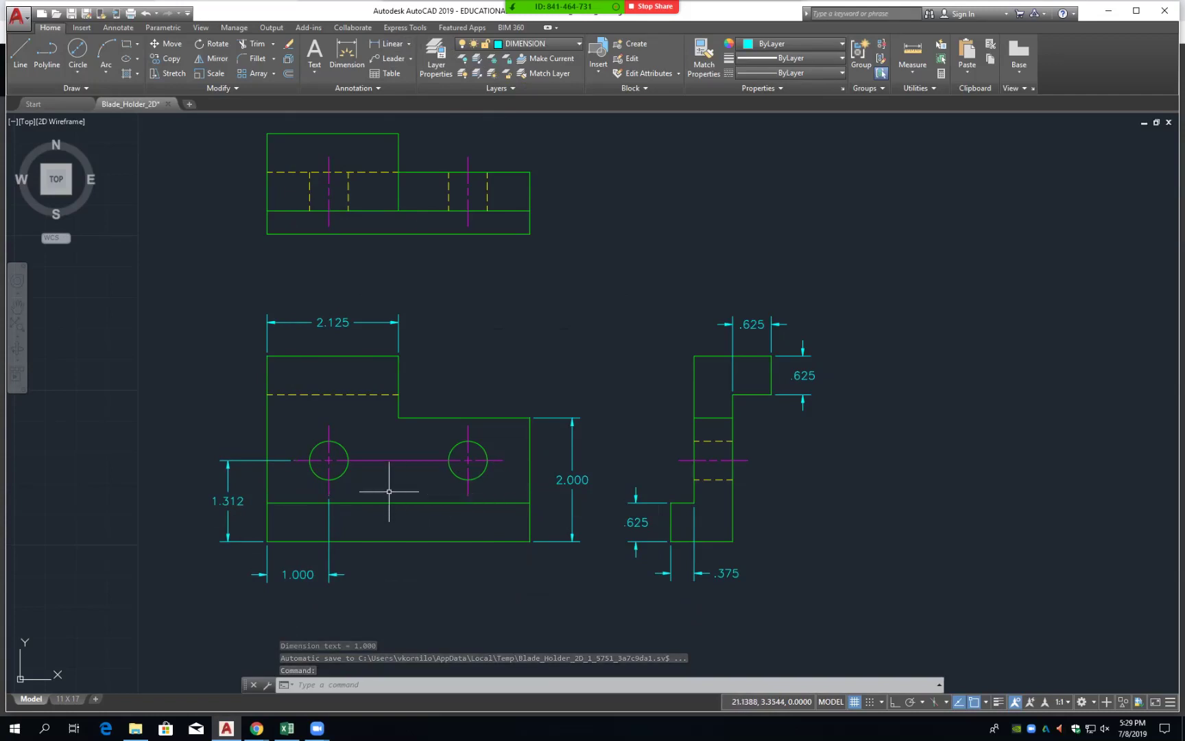
- Add the 2.250 spacing between the two hole centres below the view using DLI
{"action": "type", "text": "dli"}
{"action": "key", "text": "Return"}
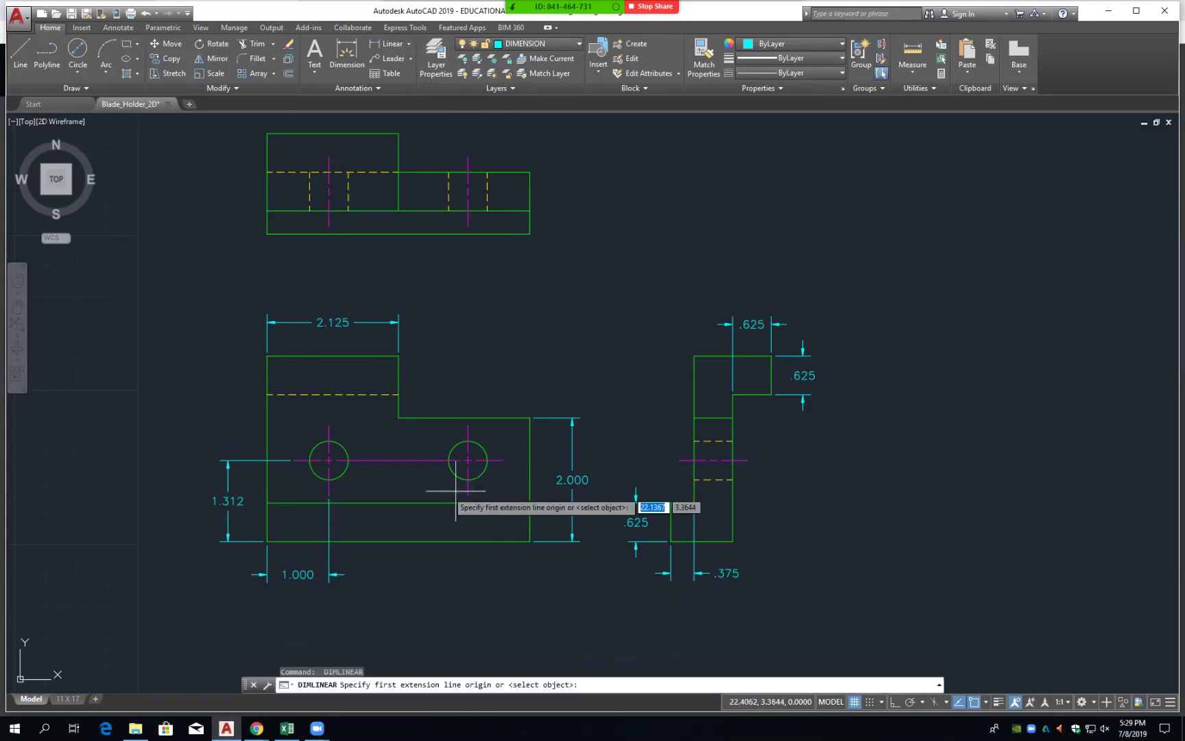
{"action": "left_click", "coordinate": [329, 495]}
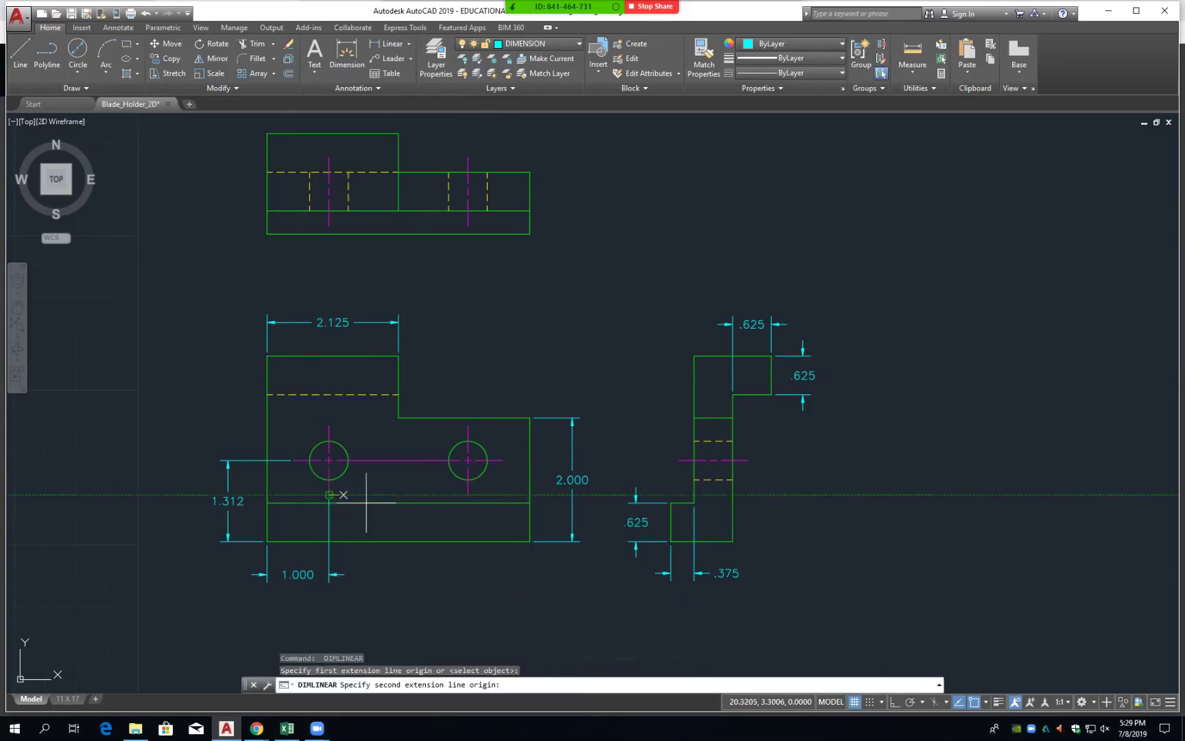
{"action": "left_click", "coordinate": [468, 502]}
{"action": "left_click", "coordinate": [346, 574]}
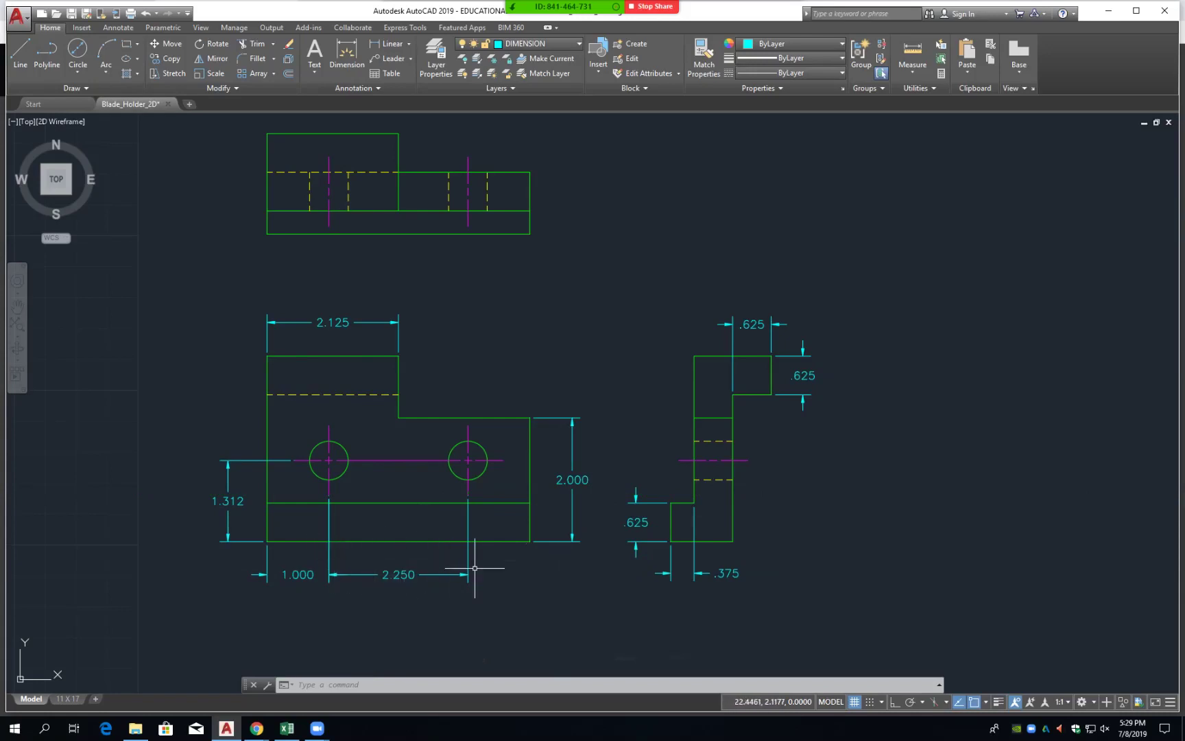
- Place a ø.625 diameter dimension on the front view's right hole
{"action": "scroll", "coordinate": [509, 559], "scroll_direction": "up", "scroll_amount": 4}
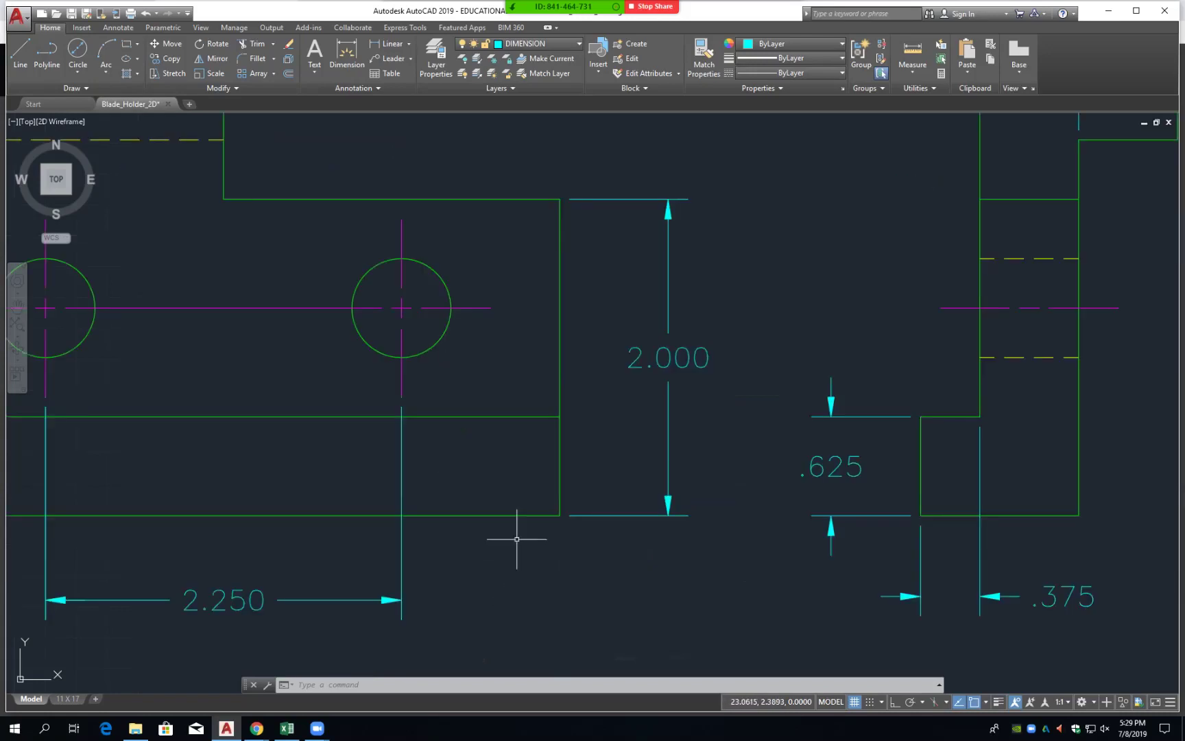
{"action": "middle_click_drag", "start_coordinate": [518, 522], "coordinate": [556, 511]}
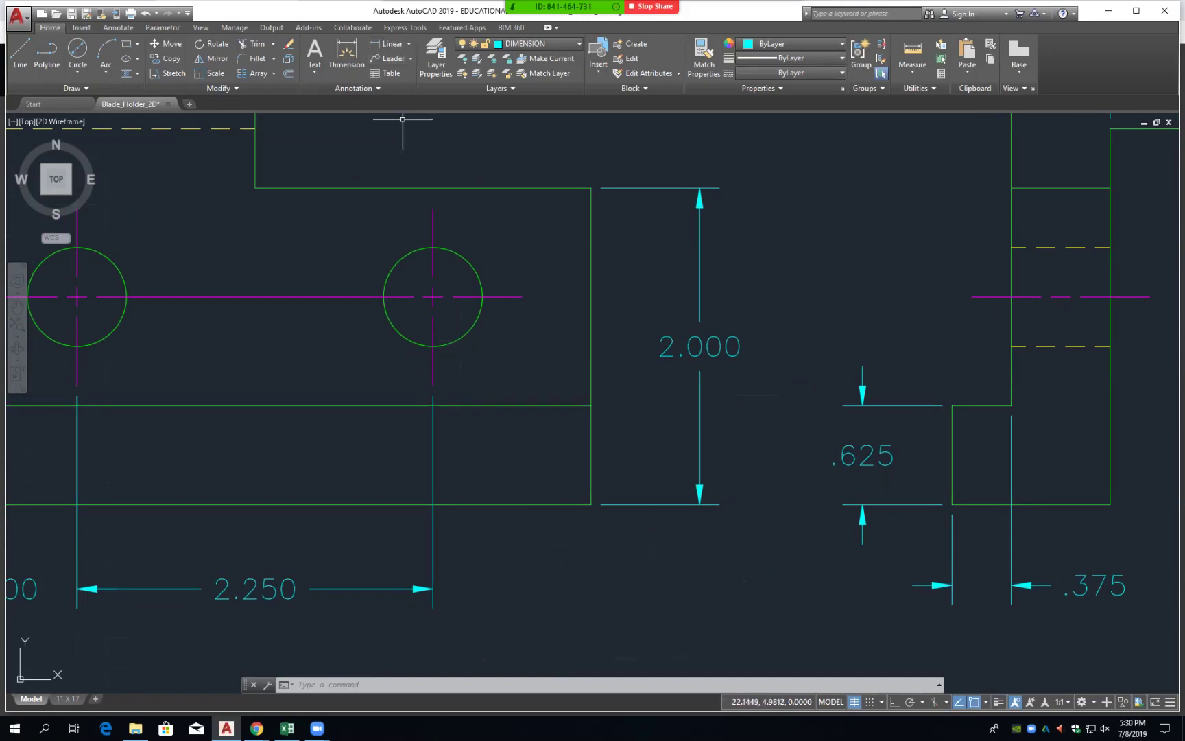
{"action": "left_click", "coordinate": [410, 58]}
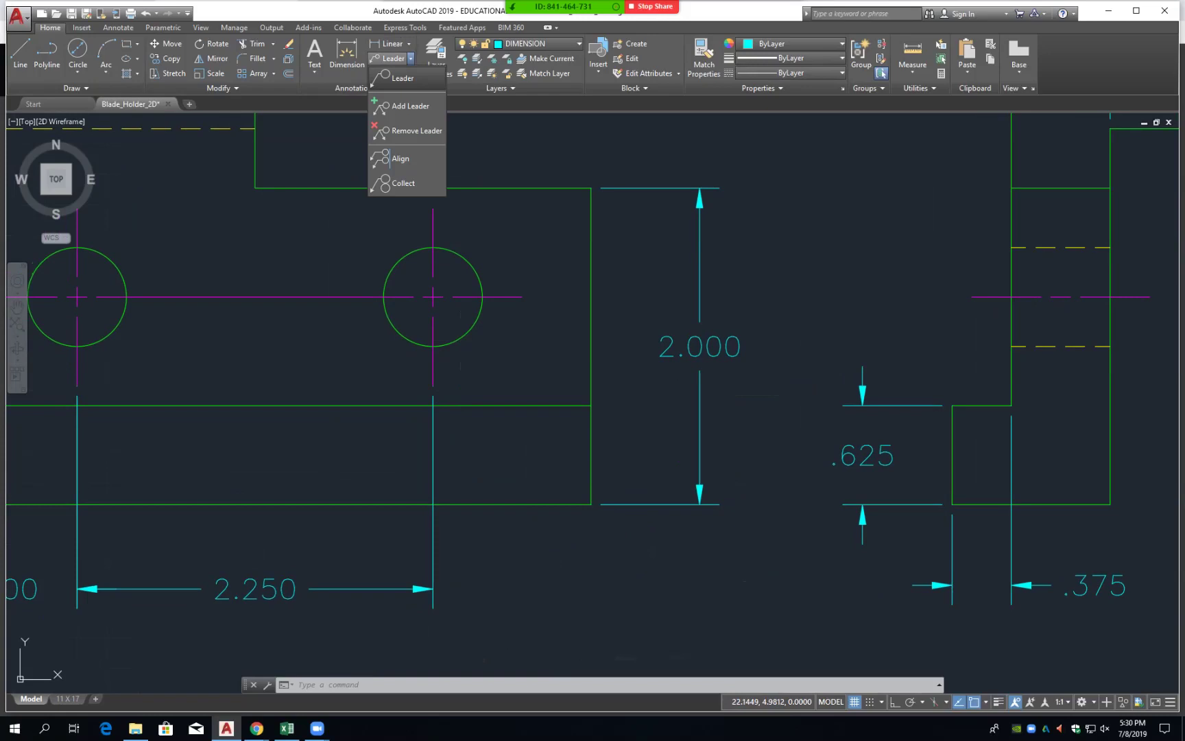
{"action": "left_click", "coordinate": [409, 44]}
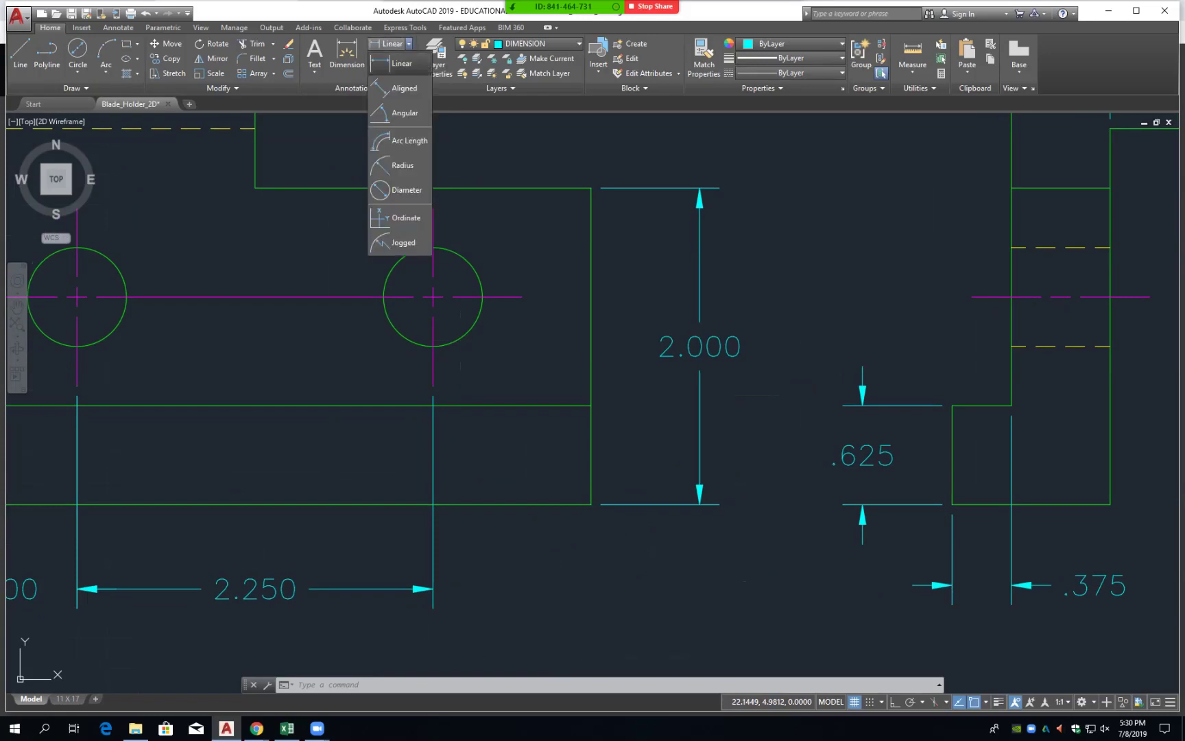
{"action": "left_click", "coordinate": [399, 190]}
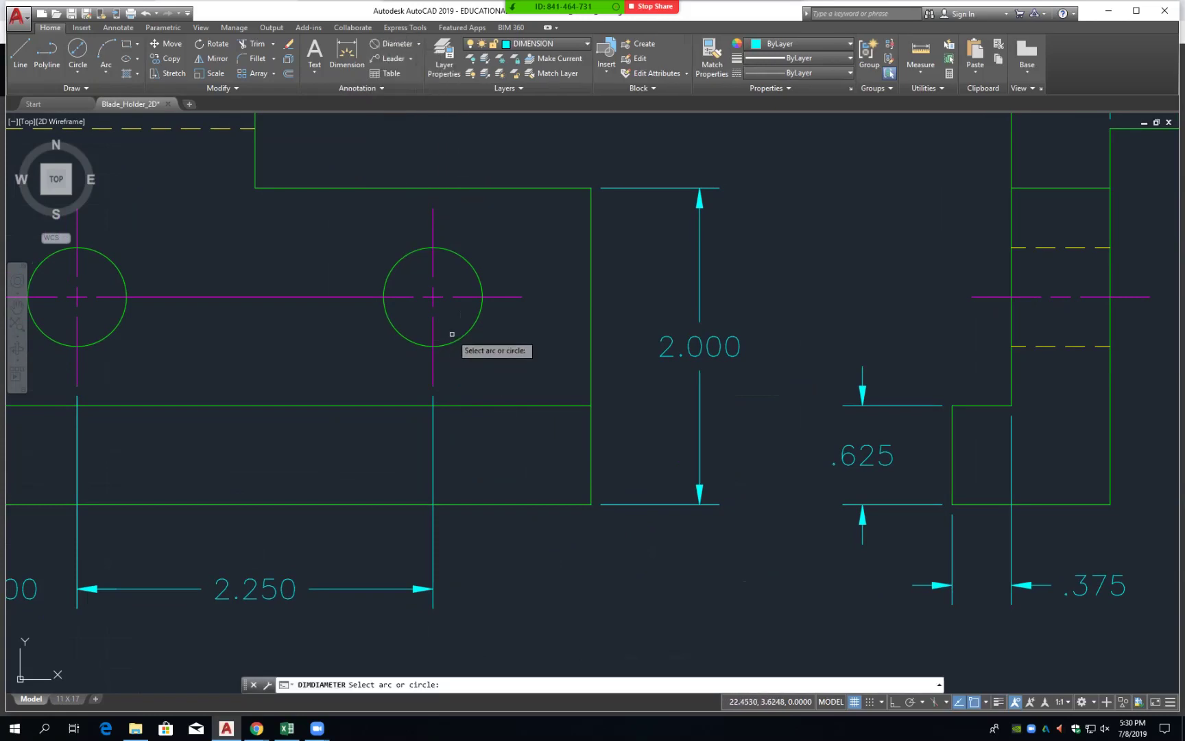
{"action": "left_click", "coordinate": [454, 339]}
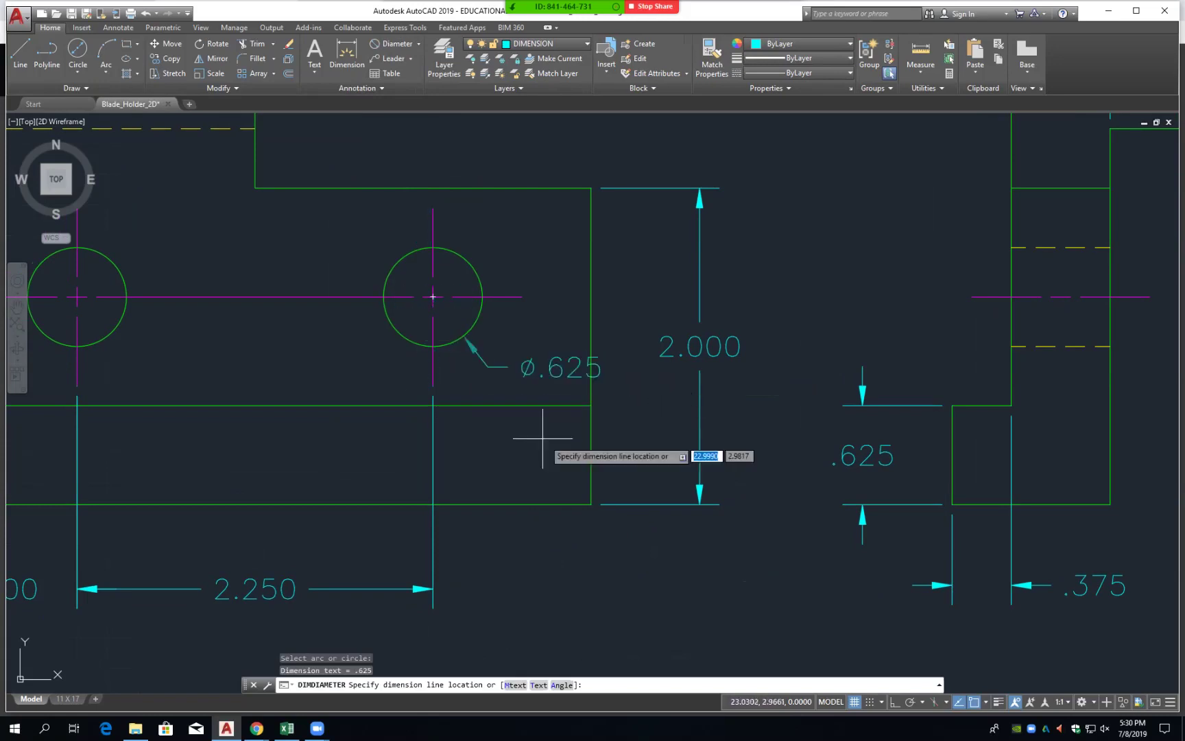
{"action": "left_click", "coordinate": [626, 551]}
{"action": "key", "text": "Escape"}
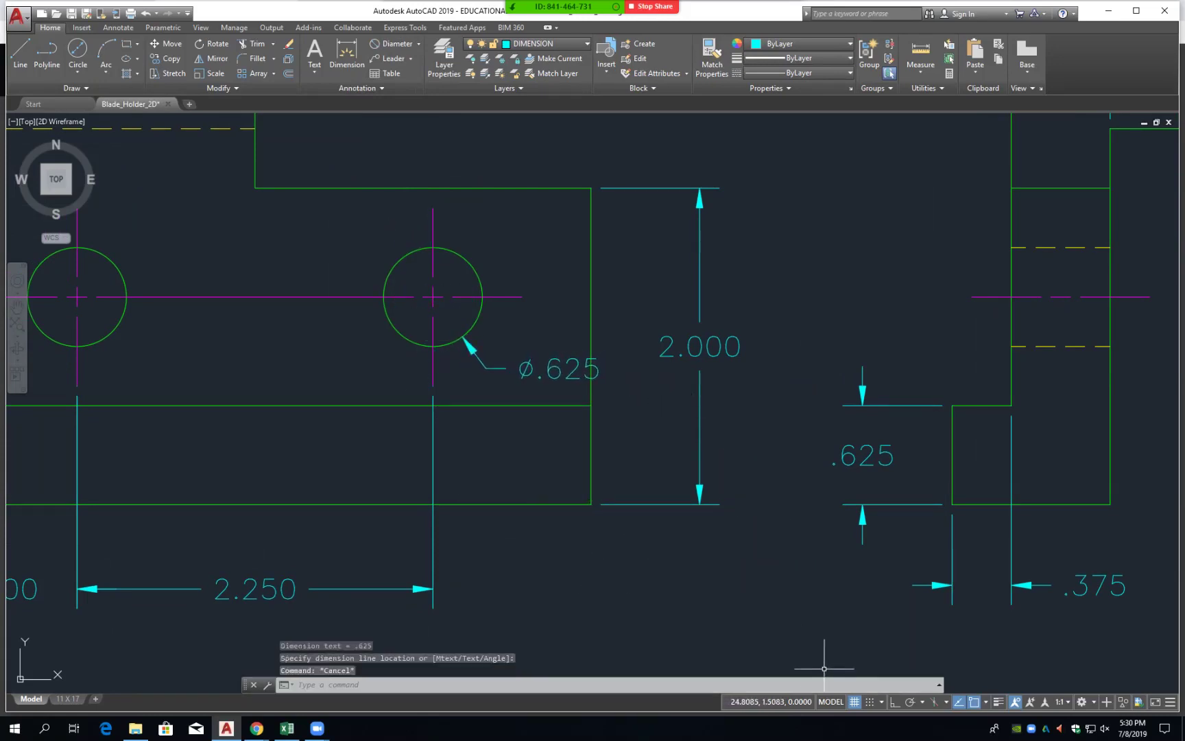
{"action": "key", "text": "Escape"}
- Move the ø.625 label below the front view and recentre the view on it
{"action": "left_click", "coordinate": [568, 362]}
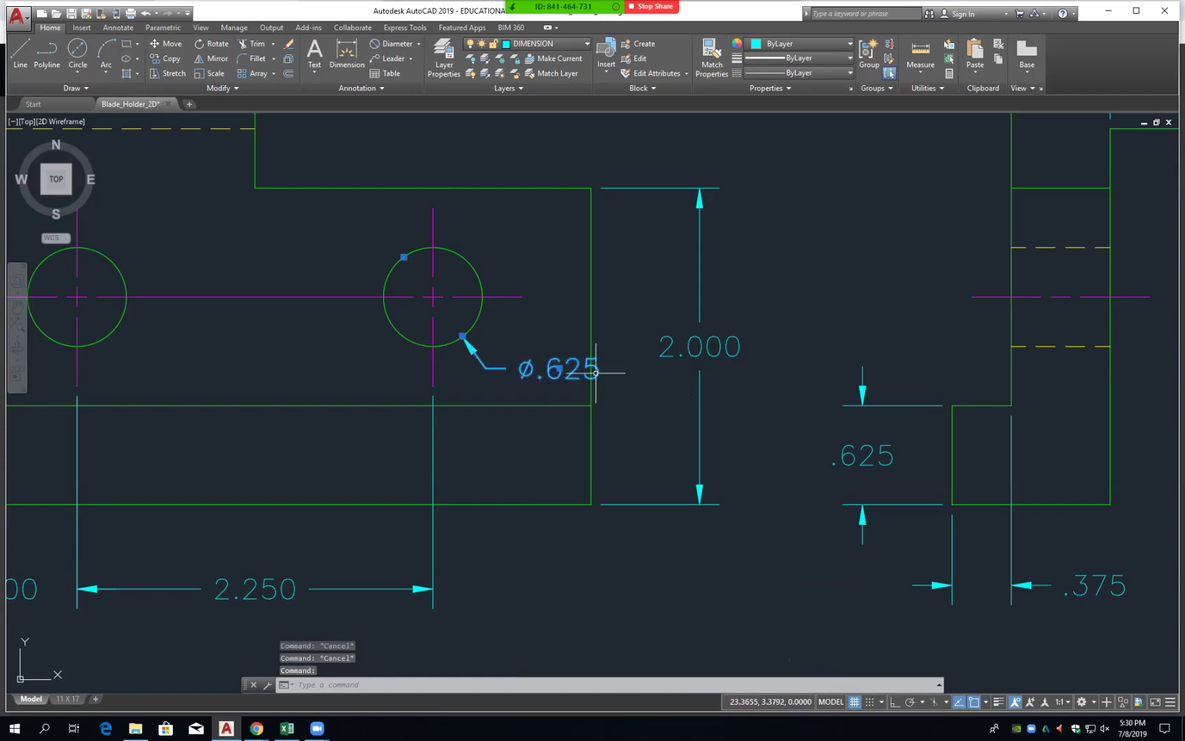
{"action": "left_click", "coordinate": [559, 370]}
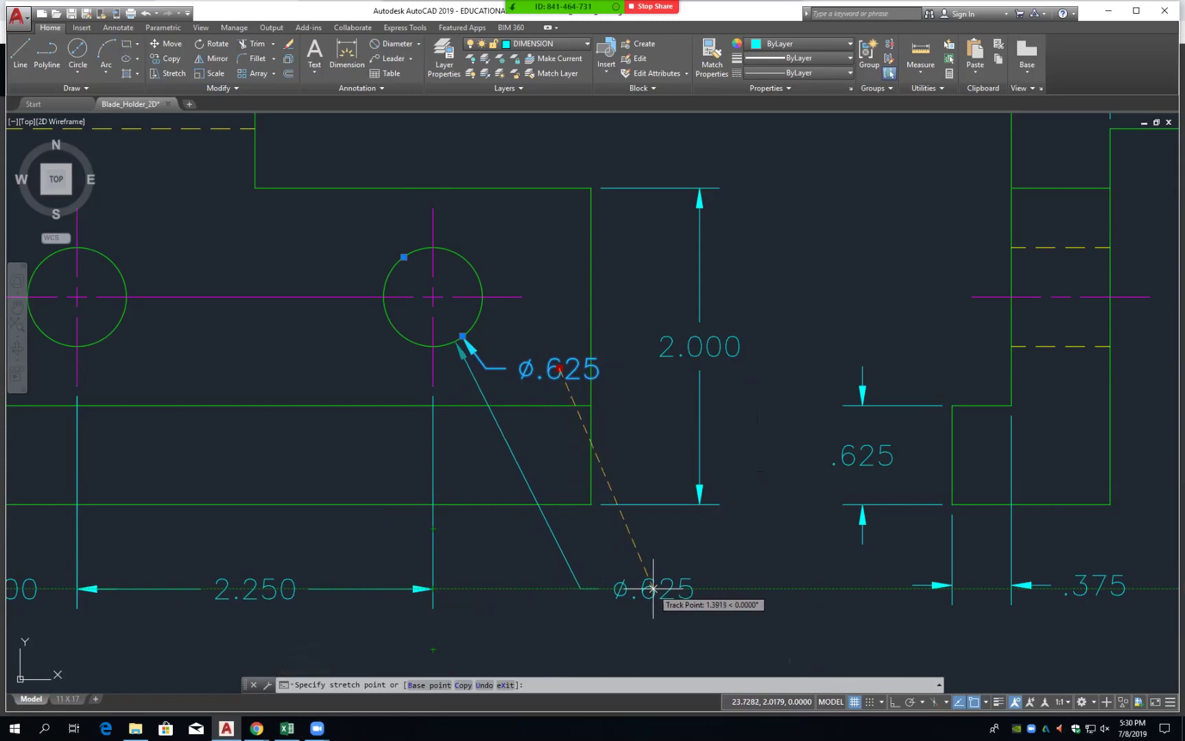
{"action": "left_click", "coordinate": [652, 587]}
{"action": "key", "text": "Escape"}
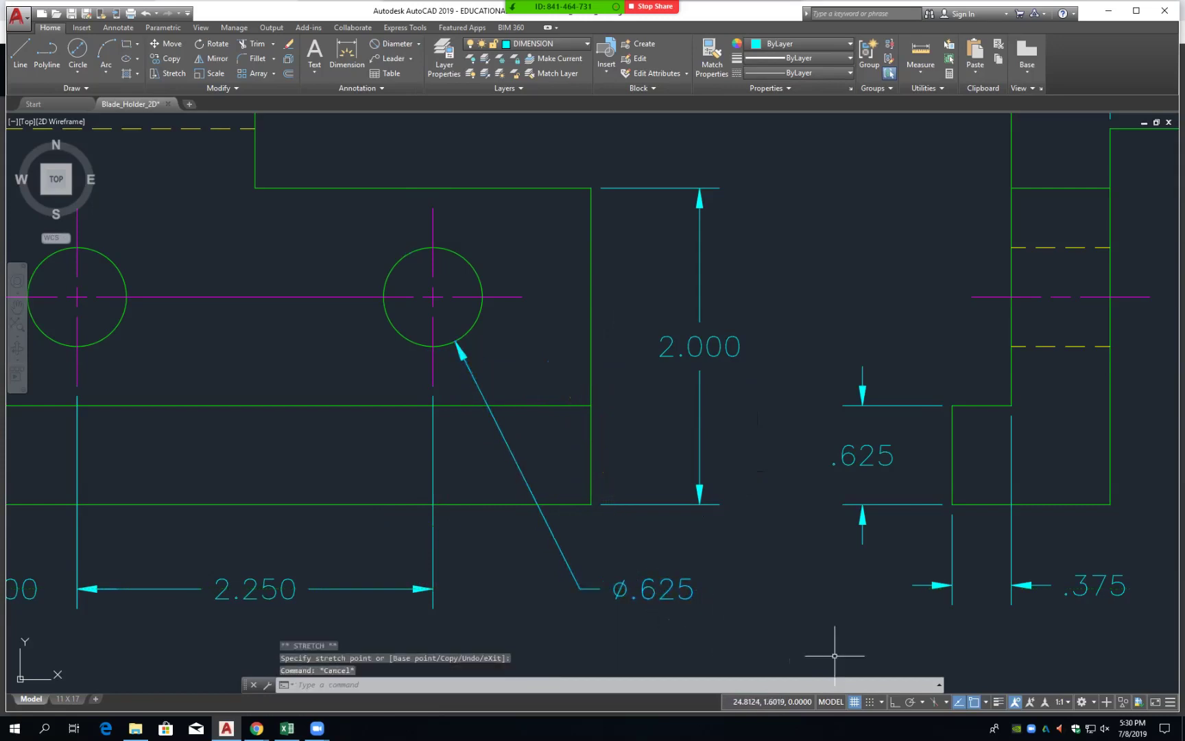
{"action": "scroll", "coordinate": [735, 602], "scroll_direction": "down", "scroll_amount": 5}
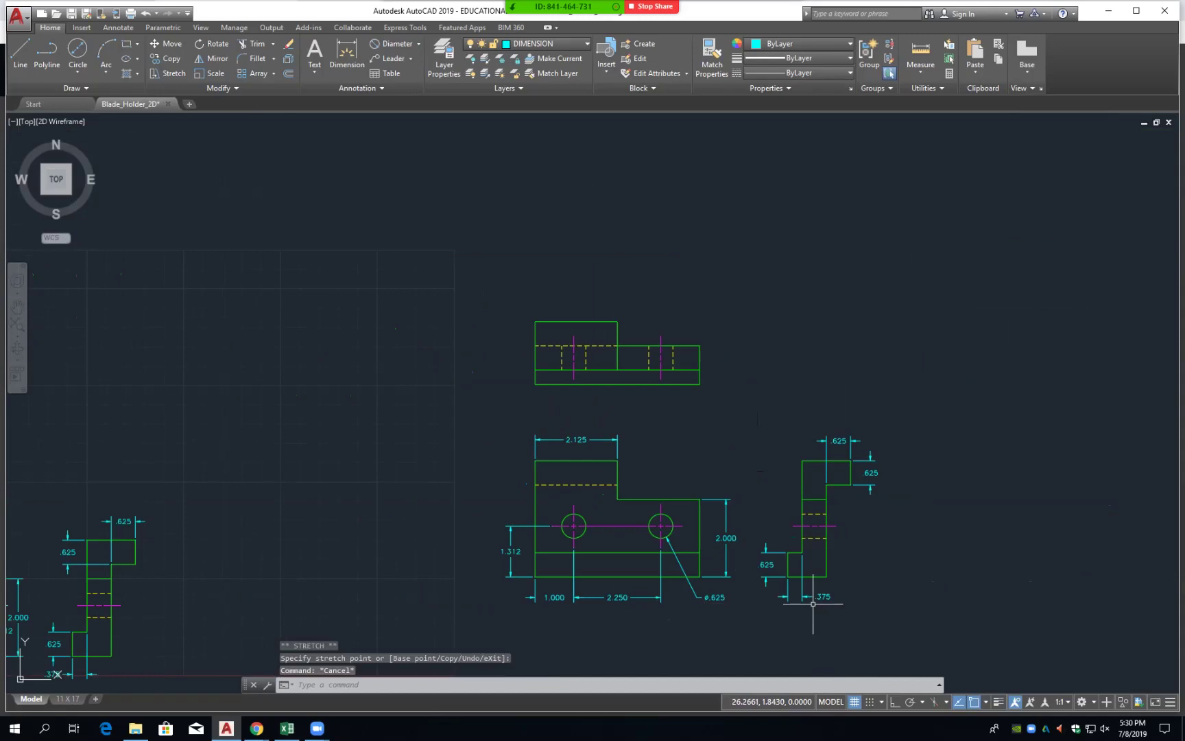
{"action": "scroll", "coordinate": [651, 542], "scroll_direction": "up", "scroll_amount": 3}
{"action": "mouse_move", "coordinate": [677, 484]}
{"action": "middle_mouse_down"}
{"action": "mouse_move", "coordinate": [575, 383]}
{"action": "mouse_move", "coordinate": [558, 464]}
{"action": "middle_mouse_up"}
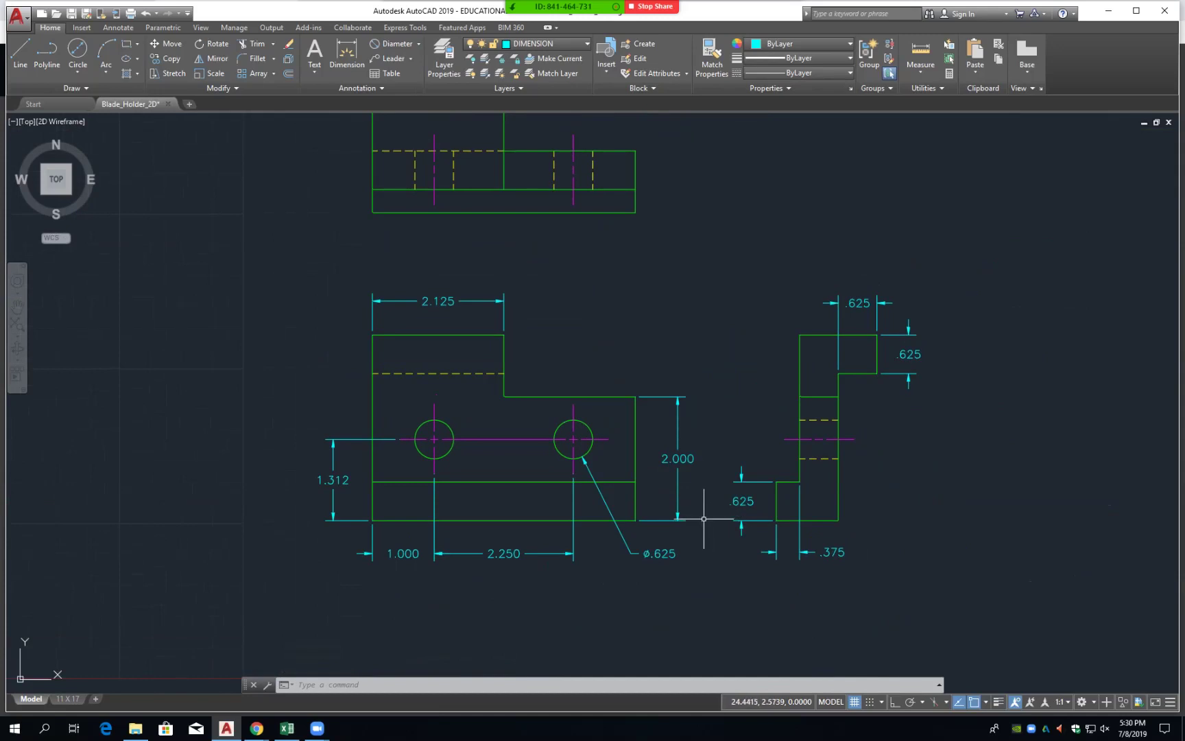
{"action": "scroll", "coordinate": [676, 494], "scroll_direction": "down", "scroll_amount": 2}
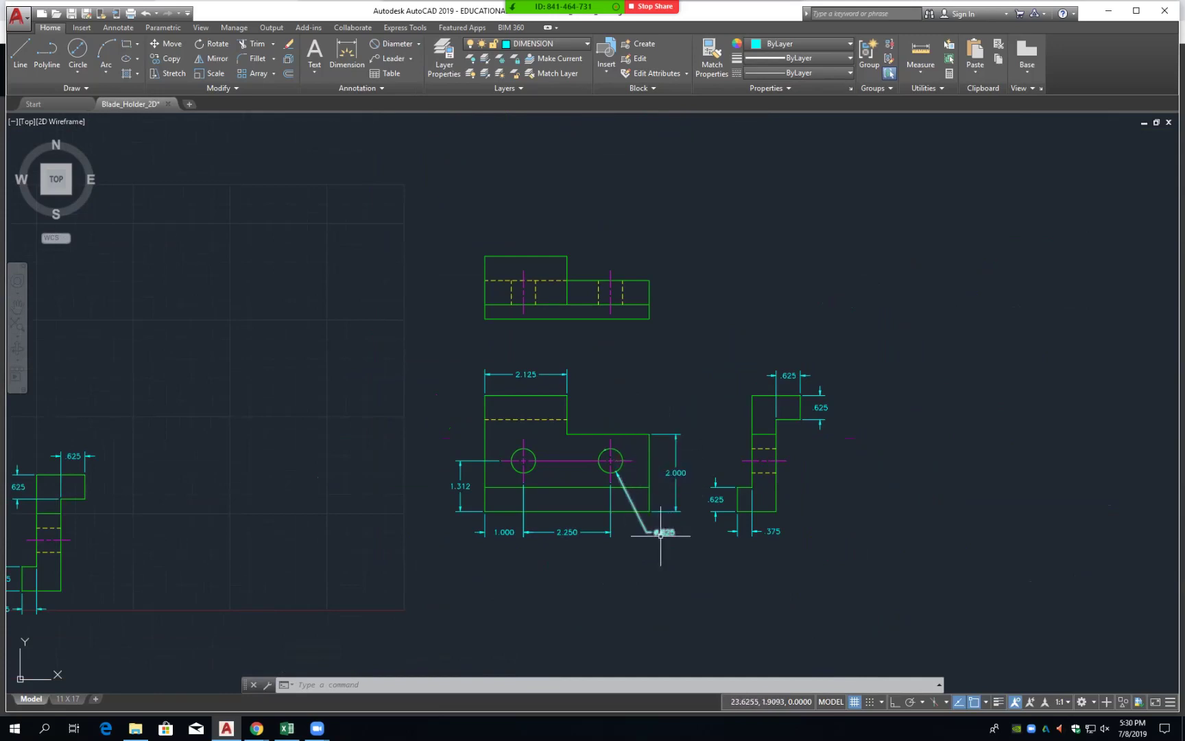
{"action": "scroll", "coordinate": [665, 539], "scroll_direction": "up", "scroll_amount": 4}
{"action": "scroll", "coordinate": [666, 539], "scroll_direction": "up", "scroll_amount": 4}
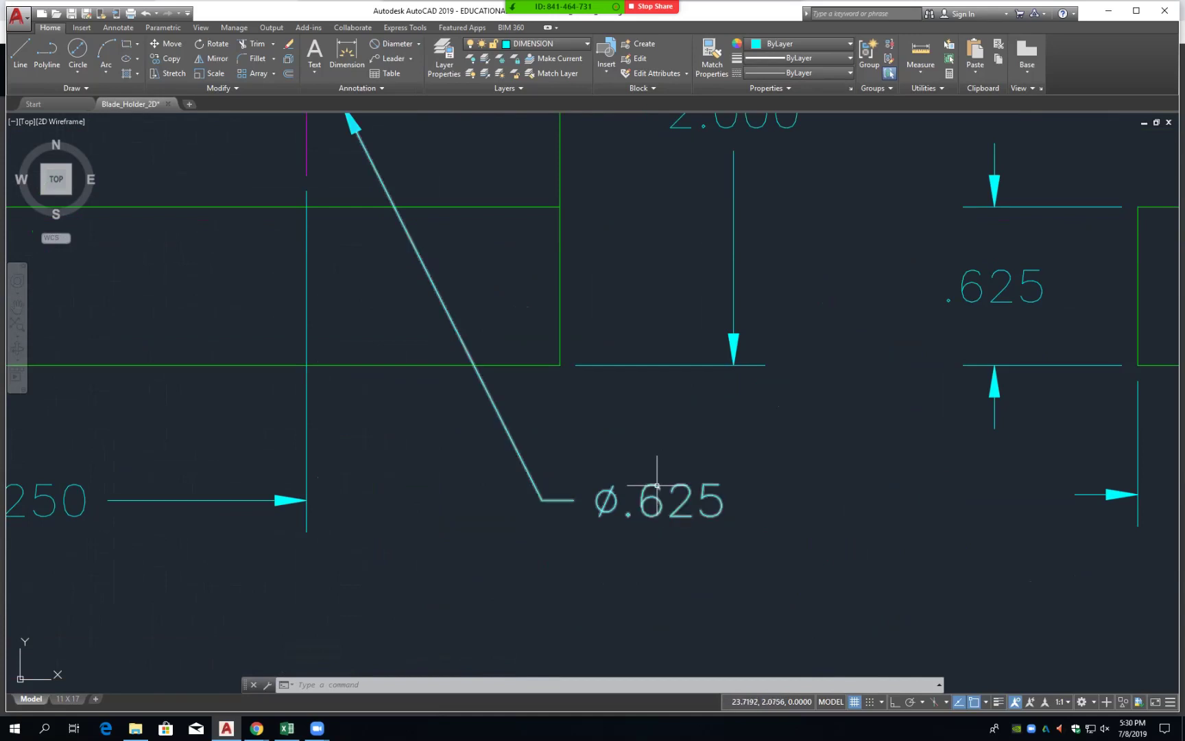
- Prefix the diameter callout with '2X' so it reads 2X ø.625, keeping the change
{"action": "double_click", "coordinate": [658, 503]}
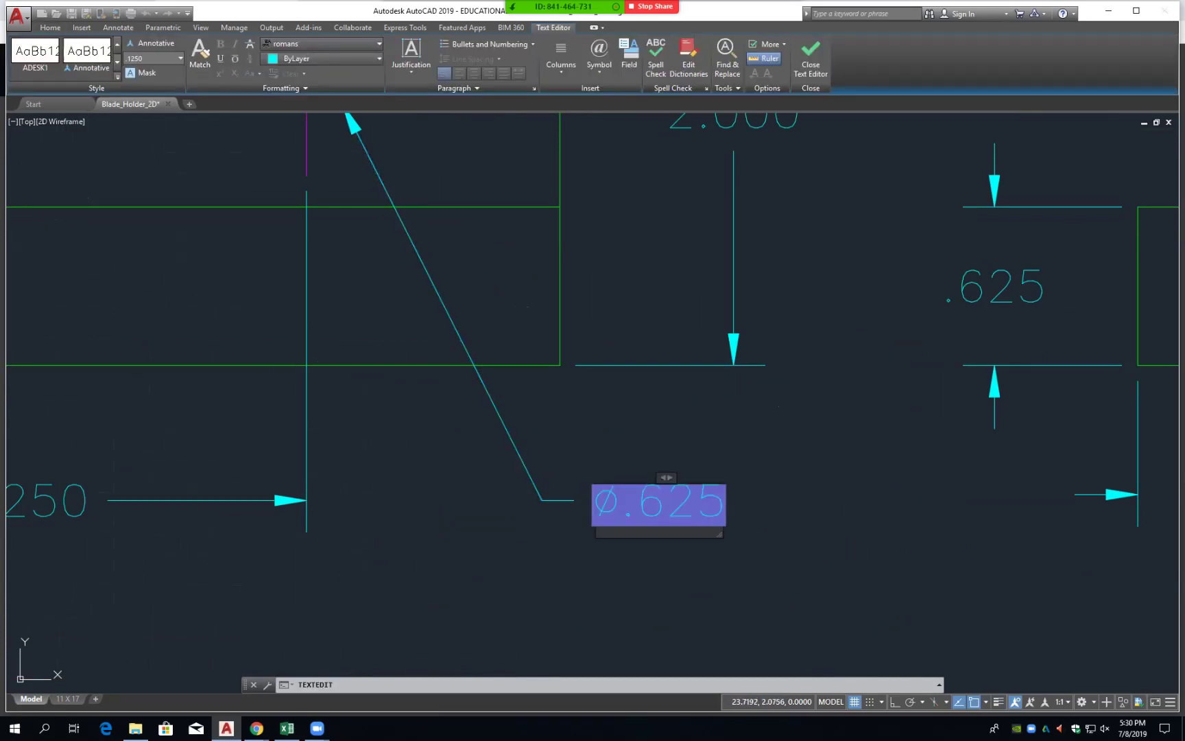
{"action": "type", "text": "2x"}
{"action": "key", "text": "BackSpace"}
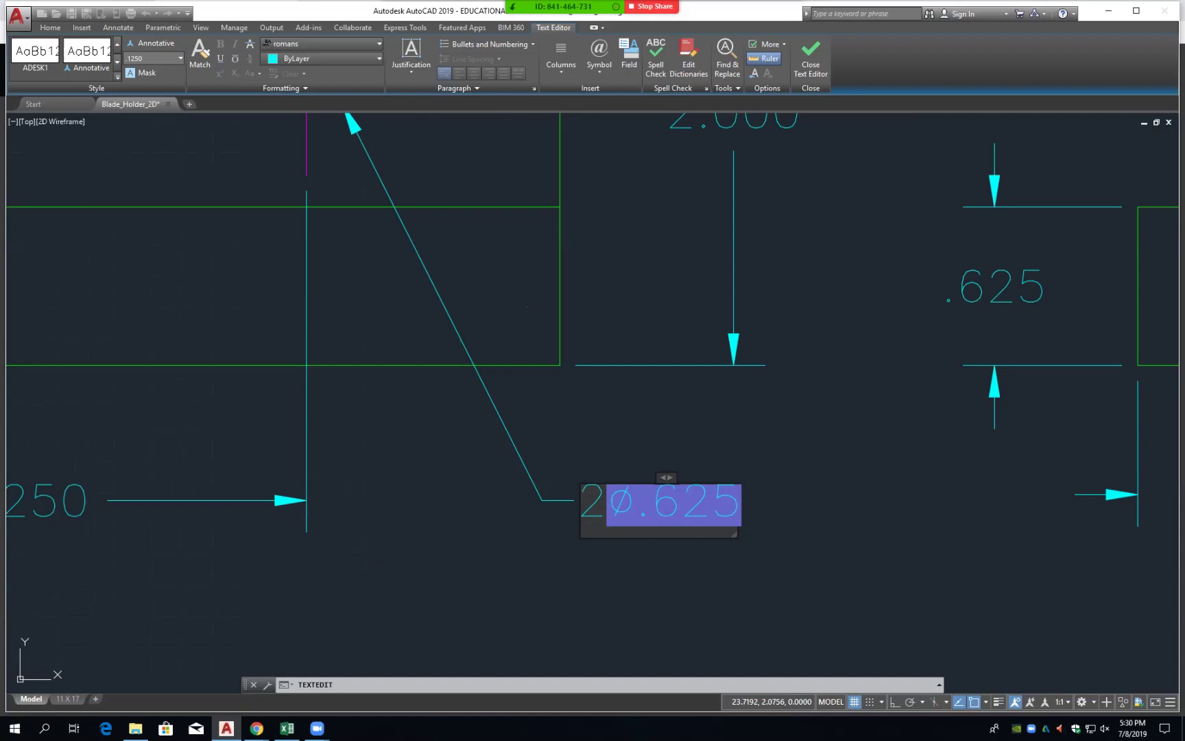
{"action": "type", "text": "X"}
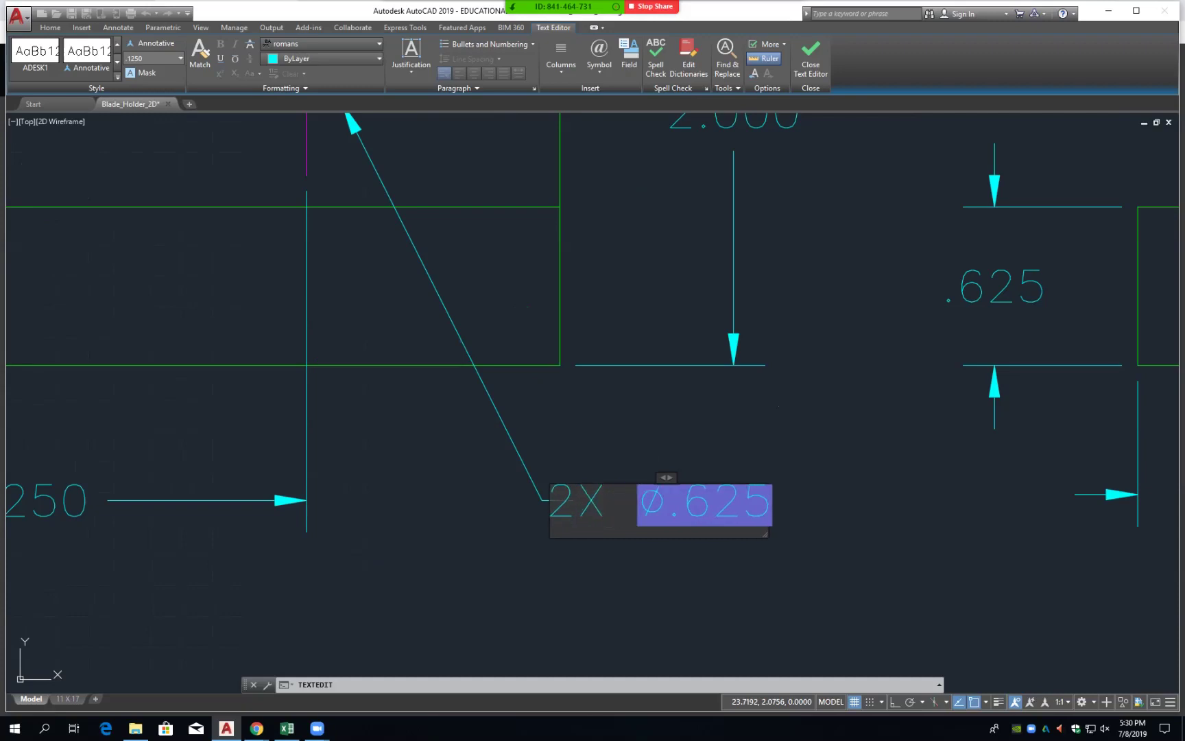
{"action": "key", "text": "Escape"}
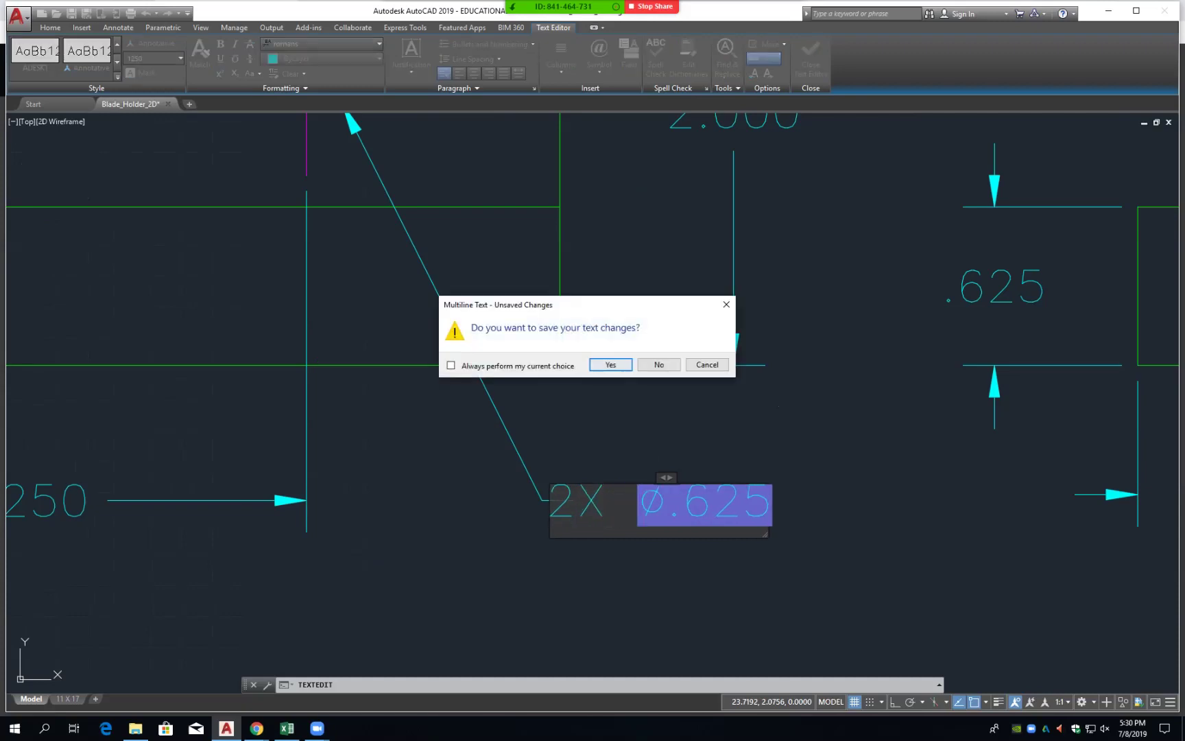
{"action": "left_click", "coordinate": [610, 365]}
{"action": "scroll", "coordinate": [655, 503], "scroll_direction": "down", "scroll_amount": 3}
{"action": "mouse_move", "coordinate": [603, 439]}
{"action": "middle_mouse_down"}
{"action": "mouse_move", "coordinate": [674, 604]}
{"action": "mouse_move", "coordinate": [678, 505]}
{"action": "middle_mouse_up"}
{"action": "scroll", "coordinate": [679, 505], "scroll_direction": "down", "scroll_amount": 3}
{"action": "scroll", "coordinate": [703, 527], "scroll_direction": "down", "scroll_amount": 2}
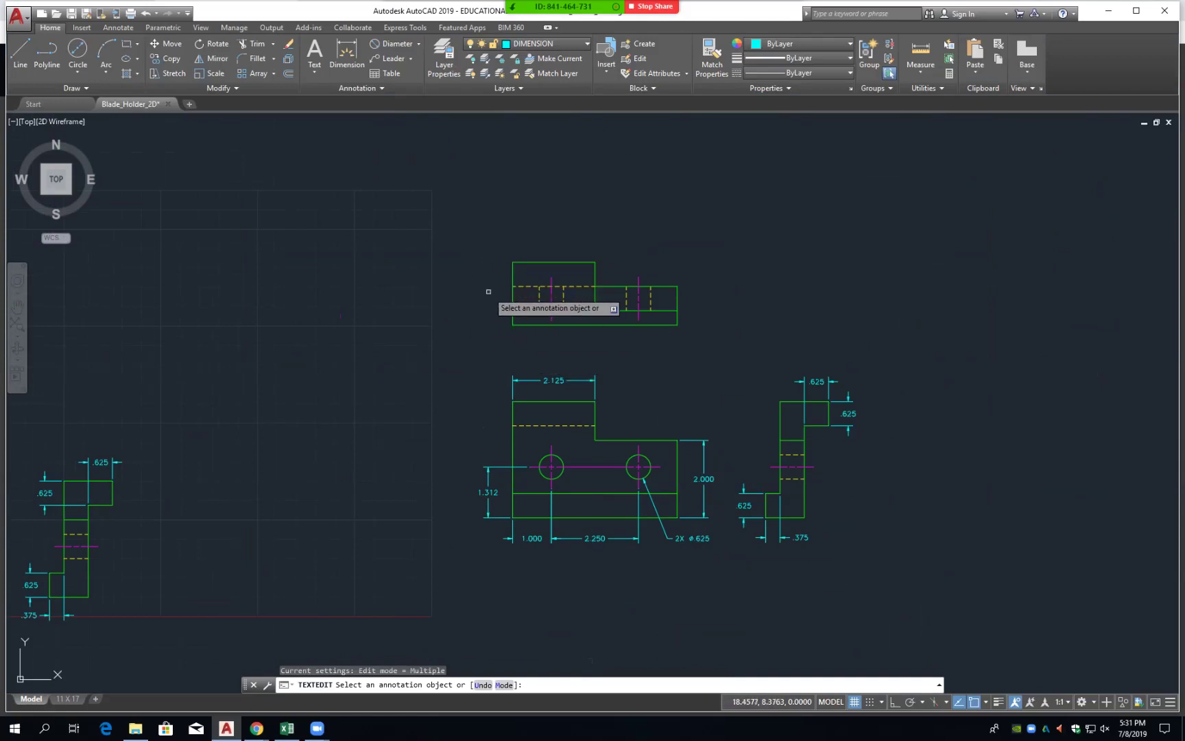
- Add a 1.625 linear height dimension on the top view's left edge
{"action": "scroll", "coordinate": [513, 287], "scroll_direction": "up", "scroll_amount": 4}
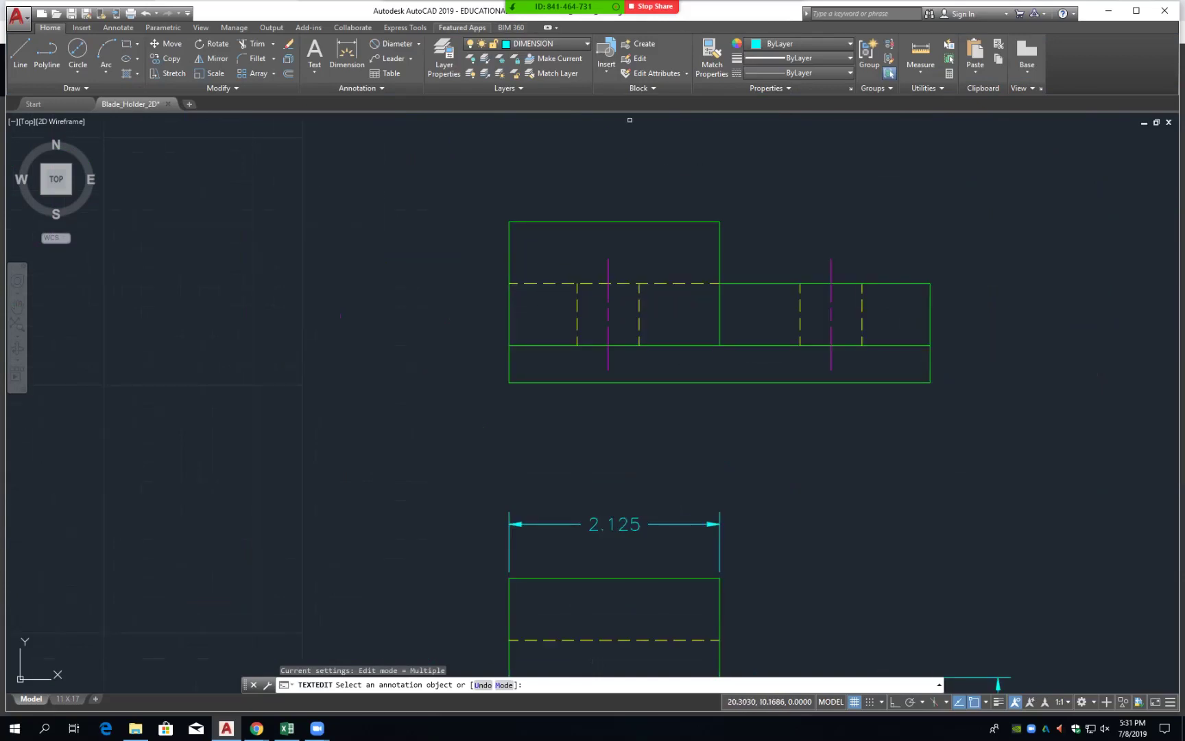
{"action": "left_click", "coordinate": [418, 43]}
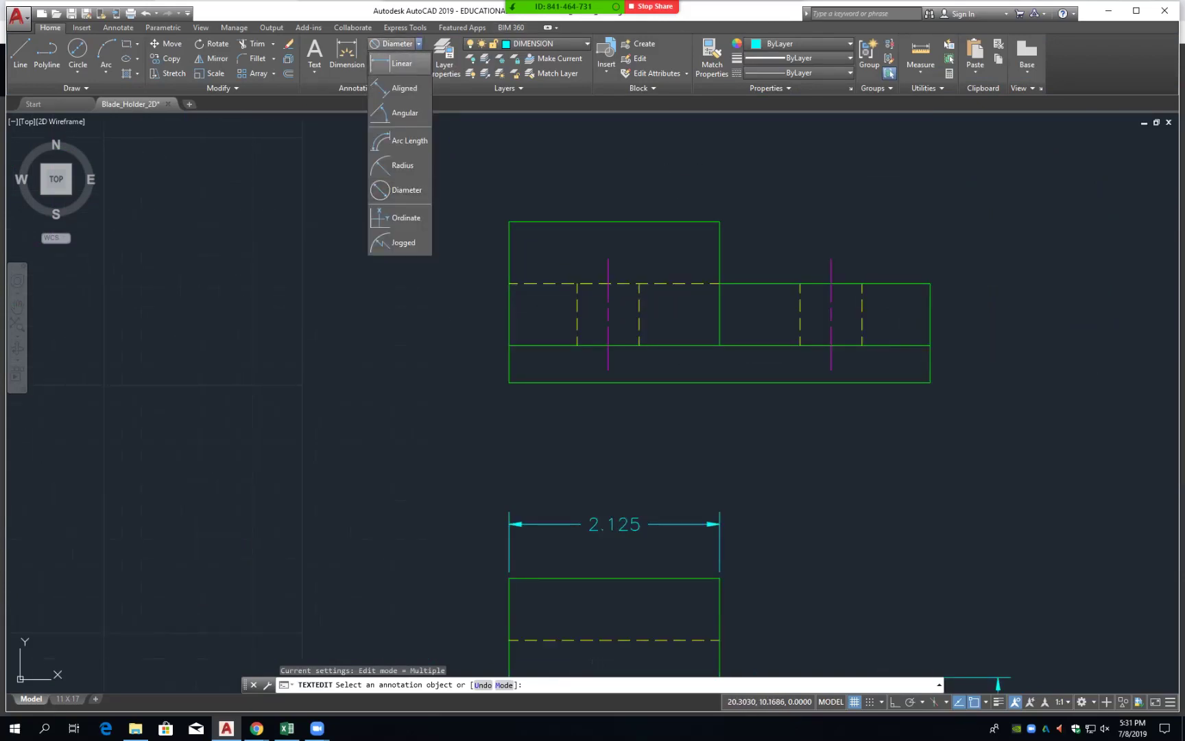
{"action": "left_click", "coordinate": [398, 64]}
{"action": "left_click", "coordinate": [506, 222]}
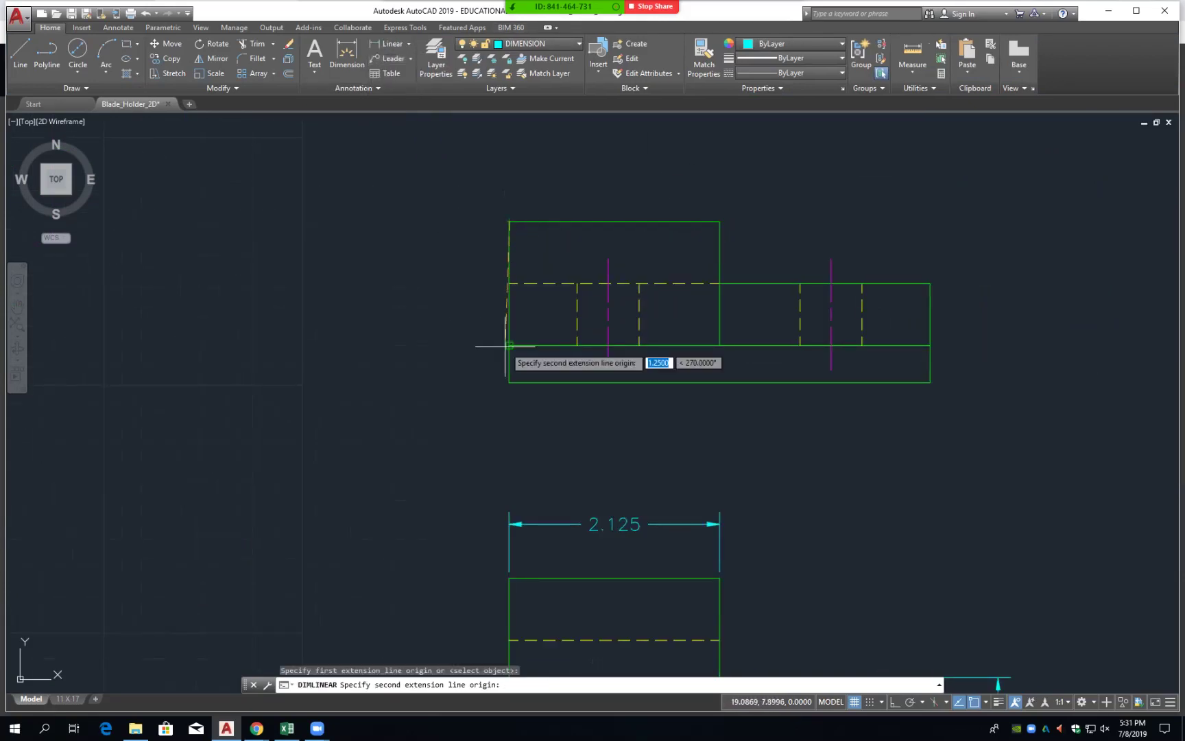
{"action": "left_click", "coordinate": [505, 384]}
{"action": "scroll", "coordinate": [472, 471], "scroll_direction": "down", "scroll_amount": 4}
{"action": "middle_click_drag", "start_coordinate": [472, 471], "coordinate": [480, 397]}
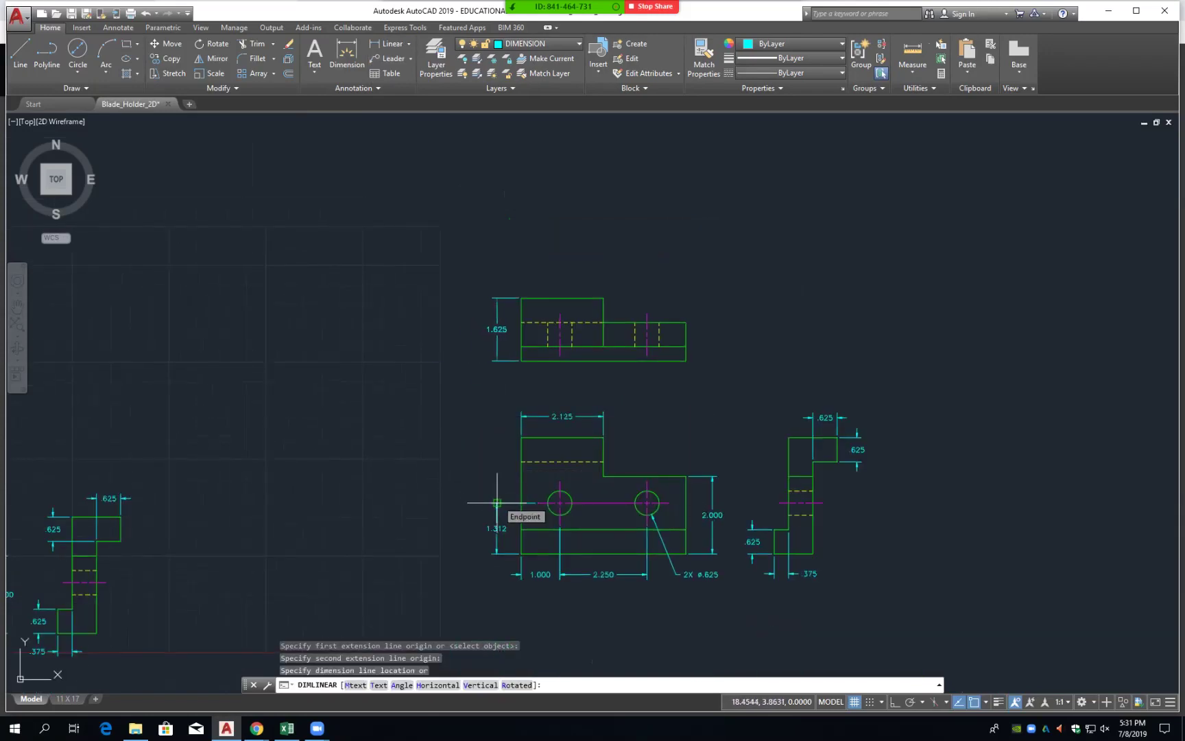
{"action": "left_click", "coordinate": [497, 502]}
{"action": "scroll", "coordinate": [591, 336], "scroll_direction": "up", "scroll_amount": 4}
- Add a 4.250 overall length dimension below the top view's bottom edge
{"action": "key", "text": "Return"}
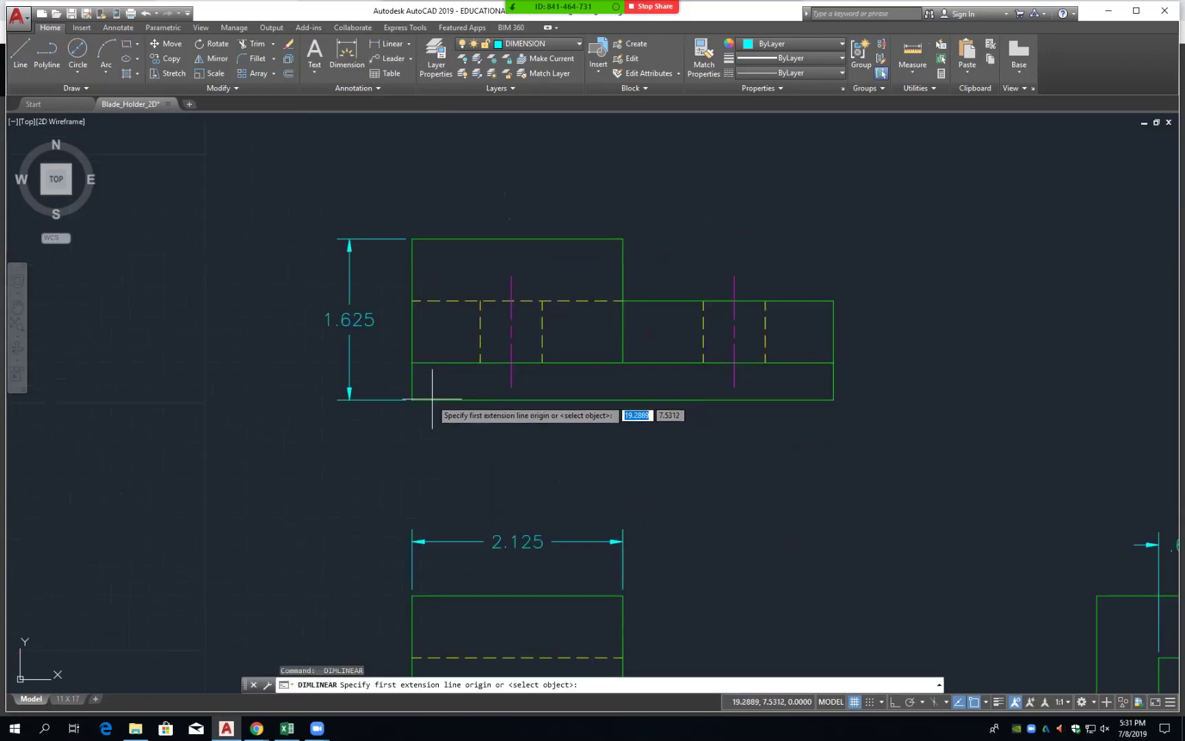
{"action": "left_click", "coordinate": [411, 399]}
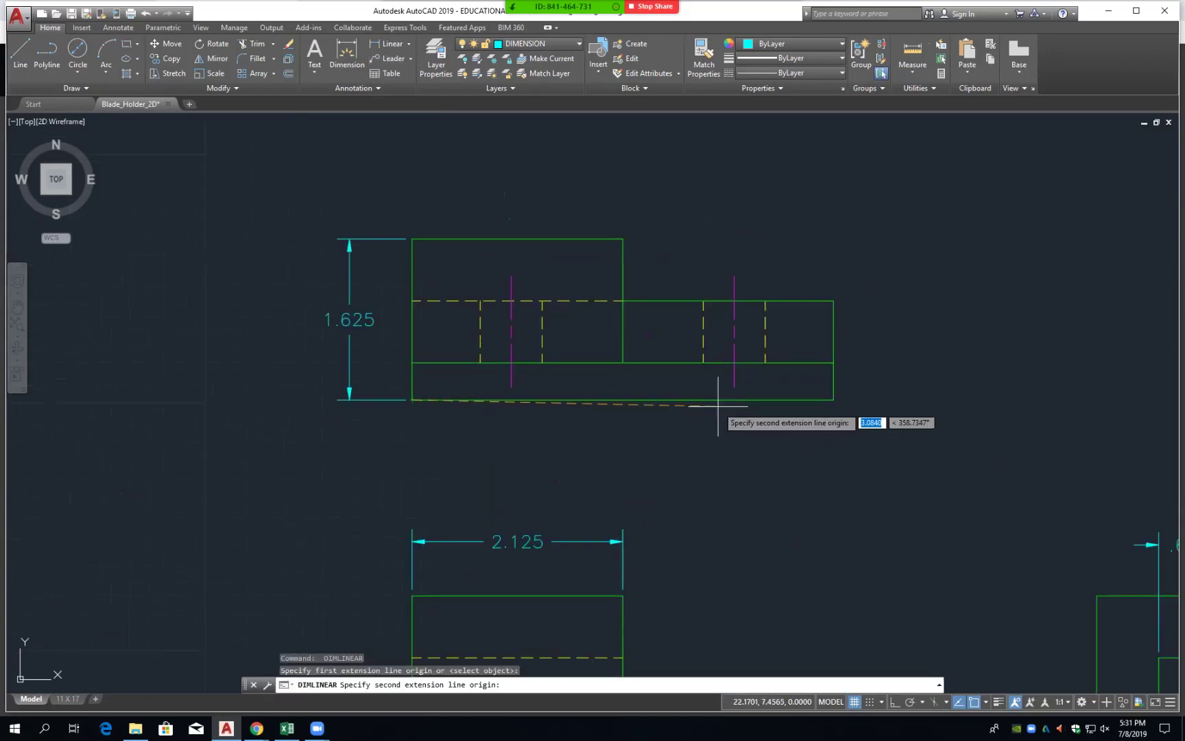
{"action": "left_click", "coordinate": [833, 399]}
{"action": "left_click", "coordinate": [710, 448]}
{"action": "scroll", "coordinate": [710, 447], "scroll_direction": "down", "scroll_amount": 4}
{"action": "middle_click_drag", "start_coordinate": [799, 471], "coordinate": [709, 442]}
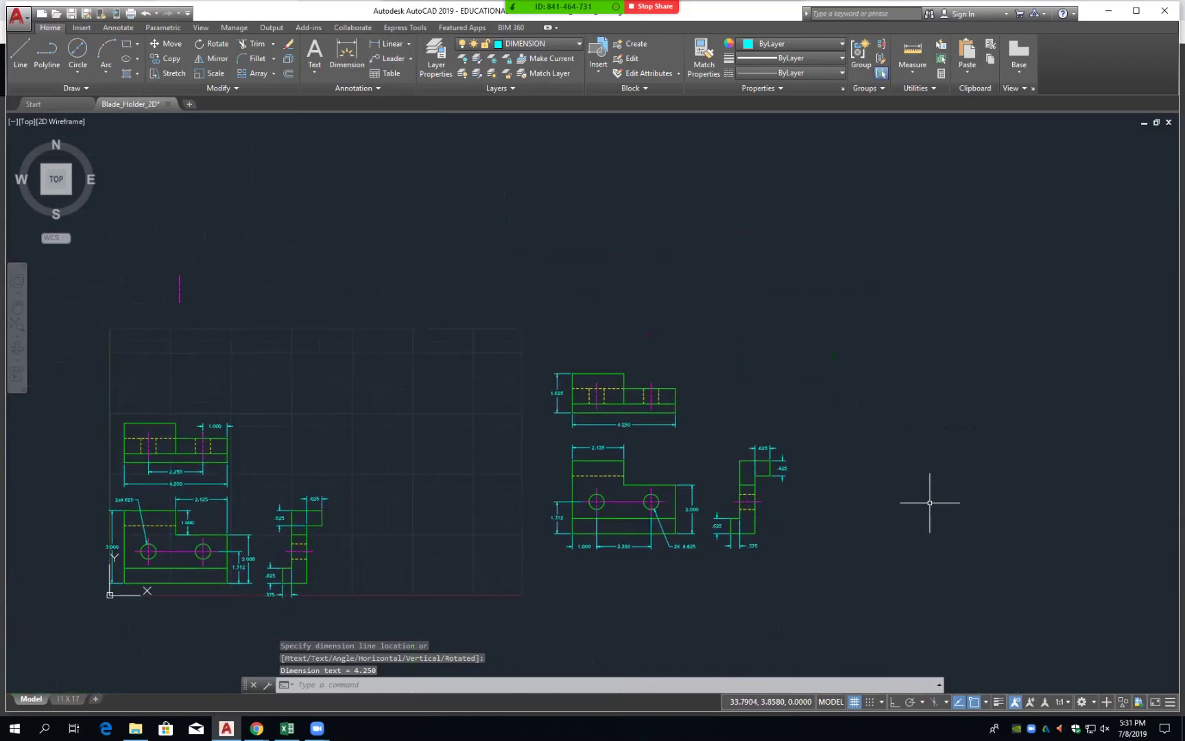
{"action": "scroll", "coordinate": [744, 490], "scroll_direction": "up", "scroll_amount": 2}
{"action": "scroll", "coordinate": [744, 490], "scroll_direction": "up", "scroll_amount": 2}
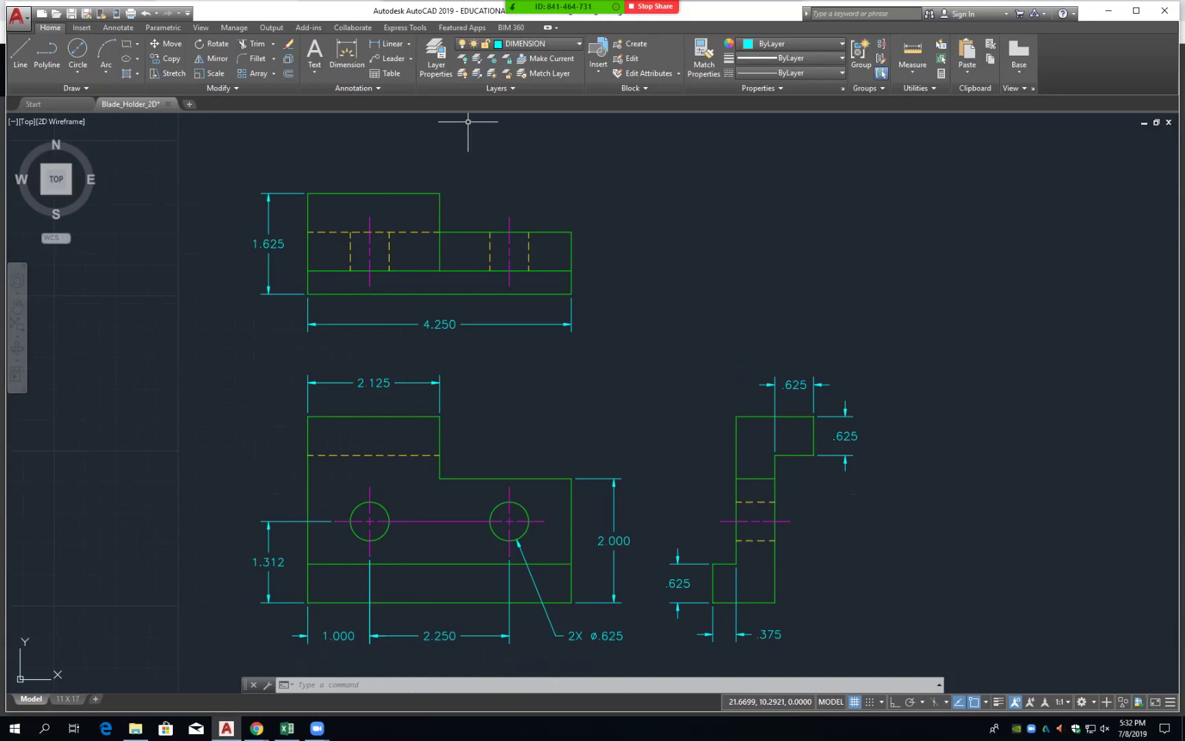
{"action": "mouse_move", "coordinate": [388, 43]}
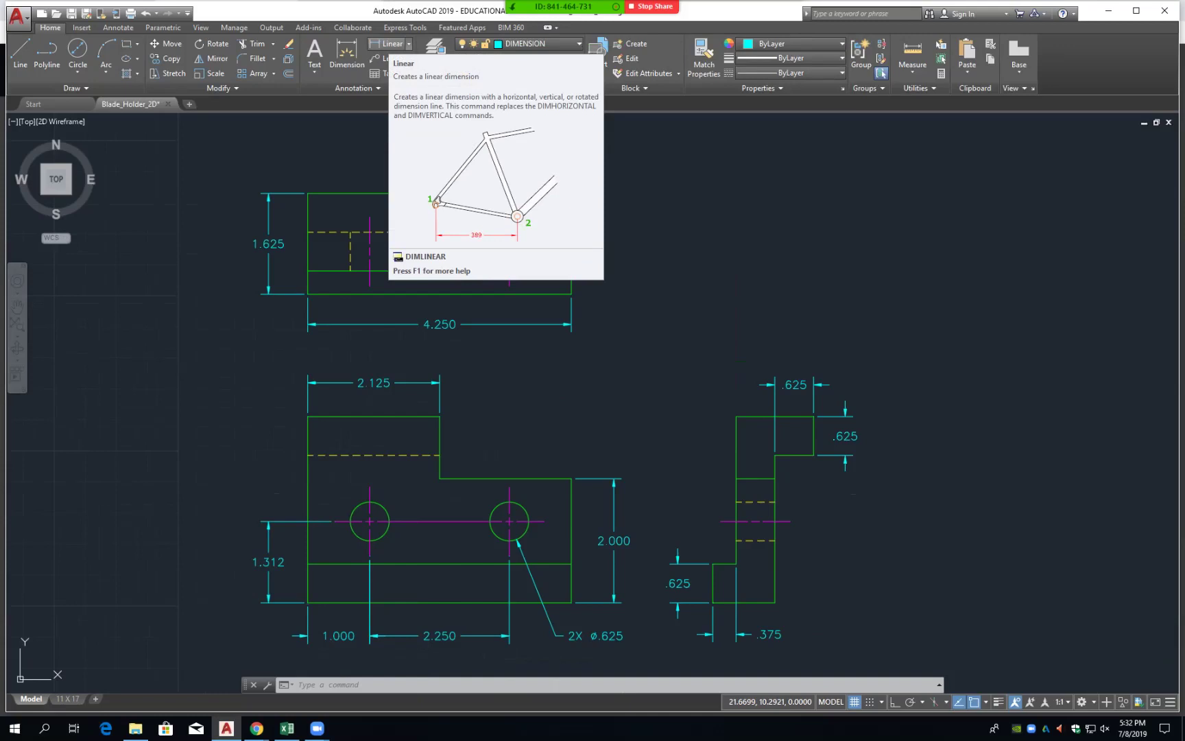
- Add a 3.000 overall height dimension left of the front view
{"action": "left_click", "coordinate": [388, 44]}
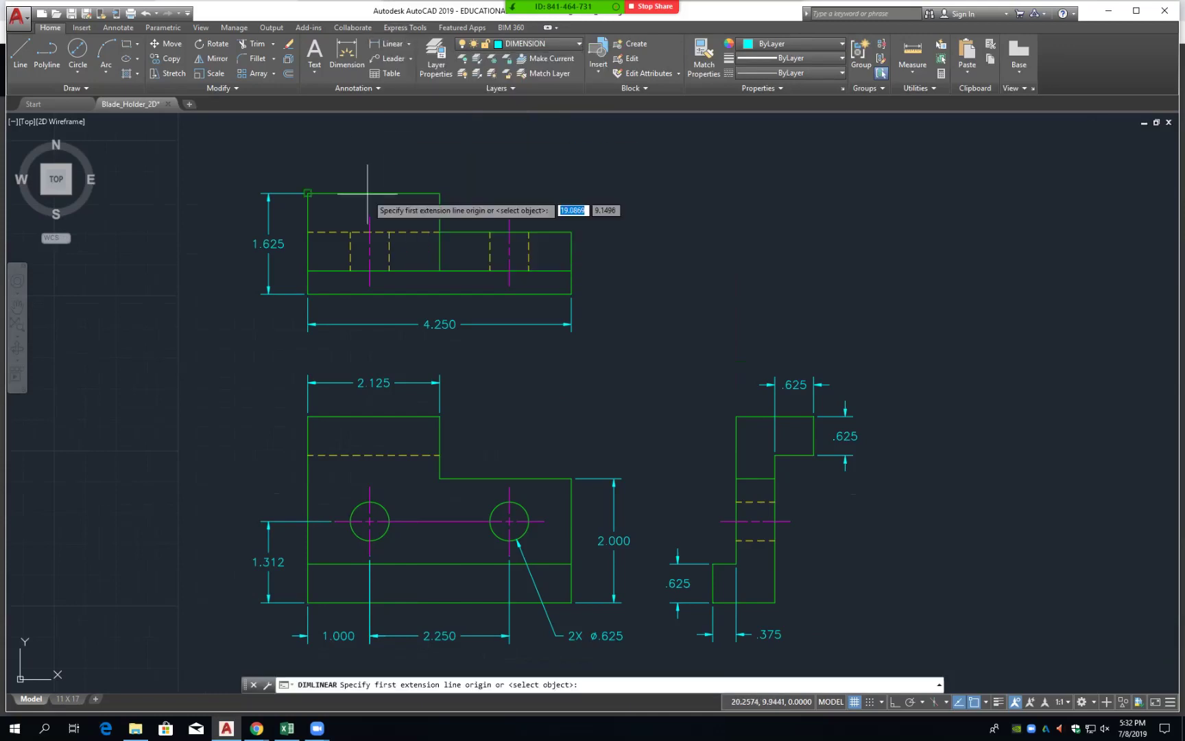
{"action": "left_click", "coordinate": [307, 416]}
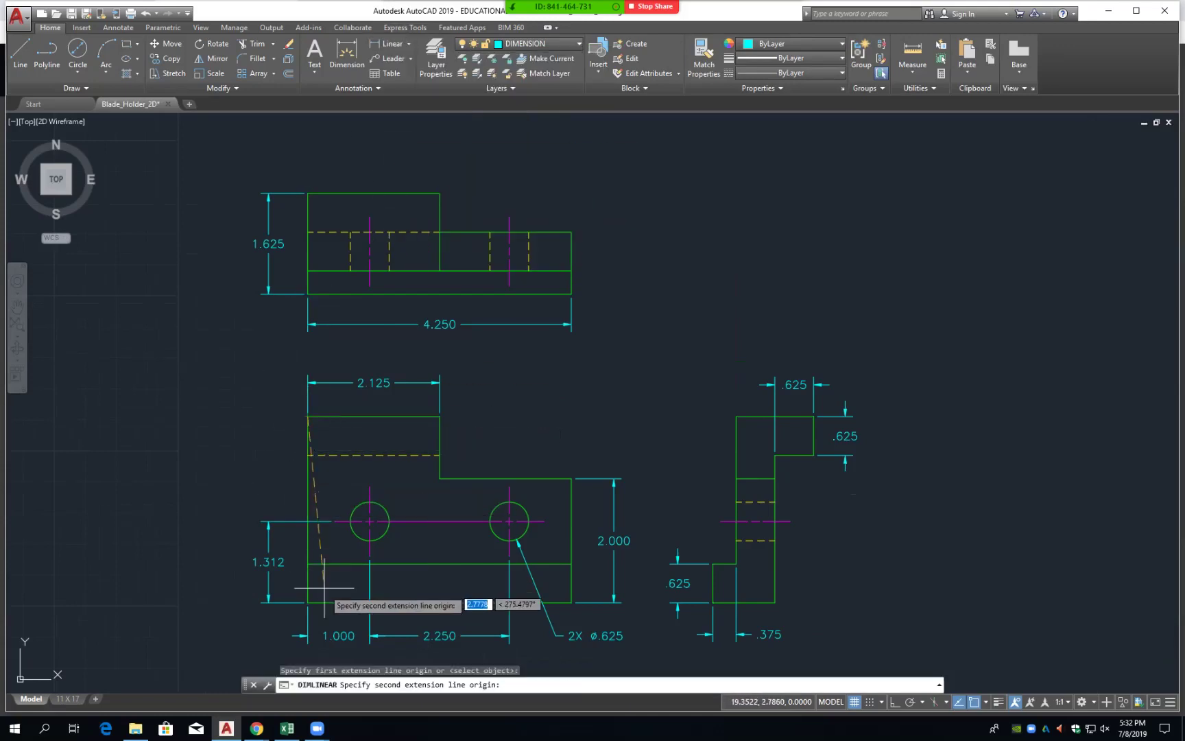
{"action": "left_click", "coordinate": [307, 602]}
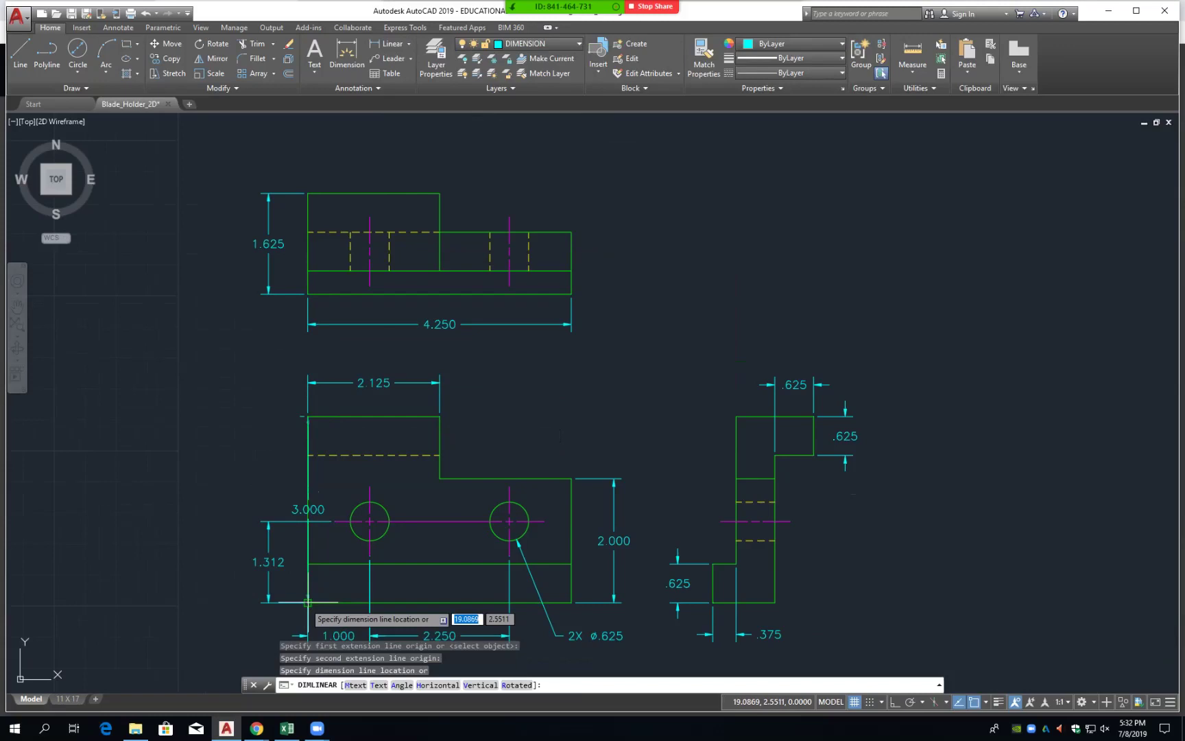
{"action": "left_click", "coordinate": [241, 545]}
{"action": "scroll", "coordinate": [459, 608], "scroll_direction": "down", "scroll_amount": 2}
{"action": "scroll", "coordinate": [459, 608], "scroll_direction": "down", "scroll_amount": 3}
{"action": "scroll", "coordinate": [514, 396], "scroll_direction": "up", "scroll_amount": 3}
{"action": "scroll", "coordinate": [514, 396], "scroll_direction": "up", "scroll_amount": 2}
{"action": "scroll", "coordinate": [514, 395], "scroll_direction": "down", "scroll_amount": 2}
{"action": "middle_click_drag", "start_coordinate": [514, 396], "coordinate": [511, 451]}
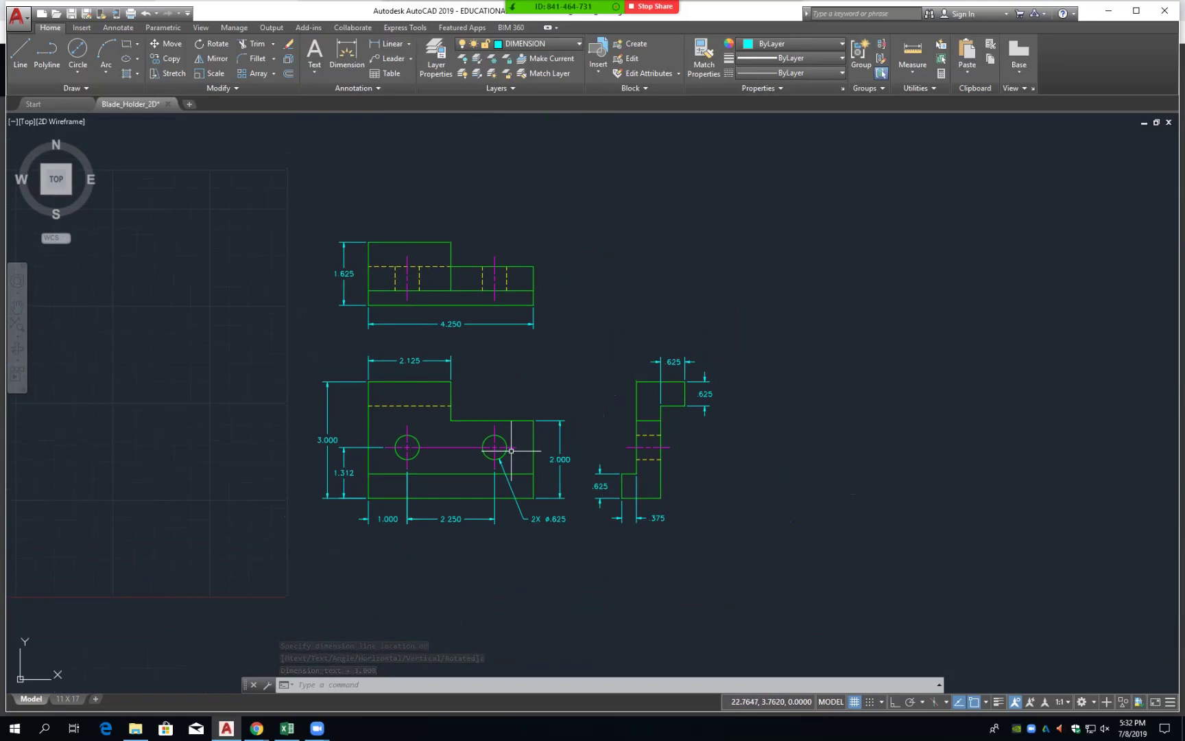
{"action": "scroll", "coordinate": [347, 473], "scroll_direction": "up", "scroll_amount": 4}
{"action": "scroll", "coordinate": [356, 465], "scroll_direction": "up", "scroll_amount": 2}
{"action": "scroll", "coordinate": [362, 463], "scroll_direction": "down", "scroll_amount": 2}
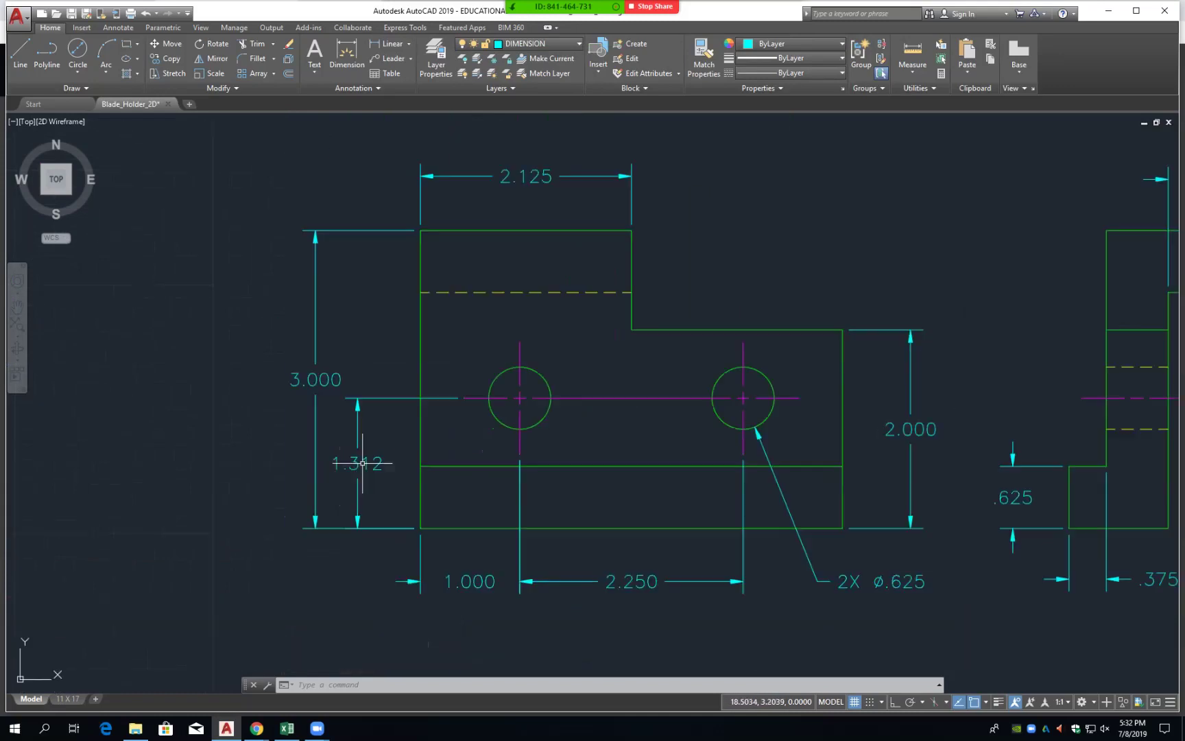
{"action": "scroll", "coordinate": [362, 463], "scroll_direction": "down", "scroll_amount": 2}
- Replace the 3.000 height dimension with one placed .875 left of the front view
{"action": "type", "text": "e"}
{"action": "key", "text": "Return"}
{"action": "left_click", "coordinate": [334, 419]}
{"action": "key", "text": "Return"}
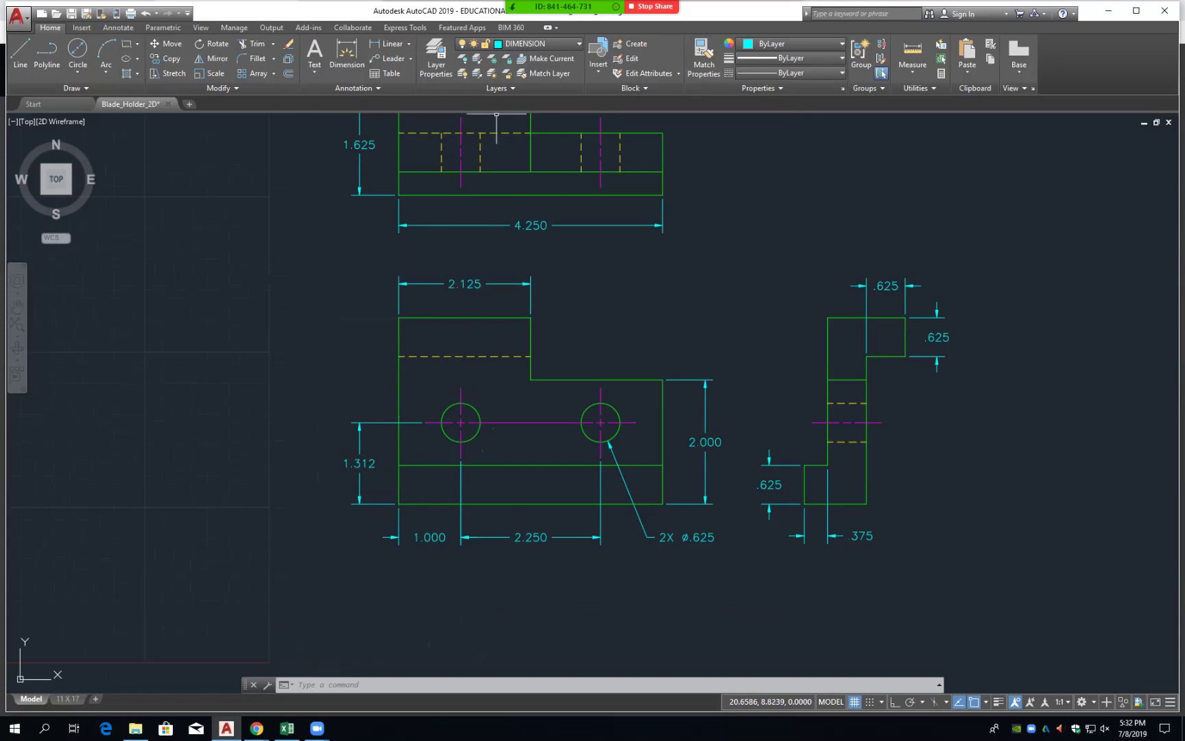
{"action": "left_click", "coordinate": [391, 43]}
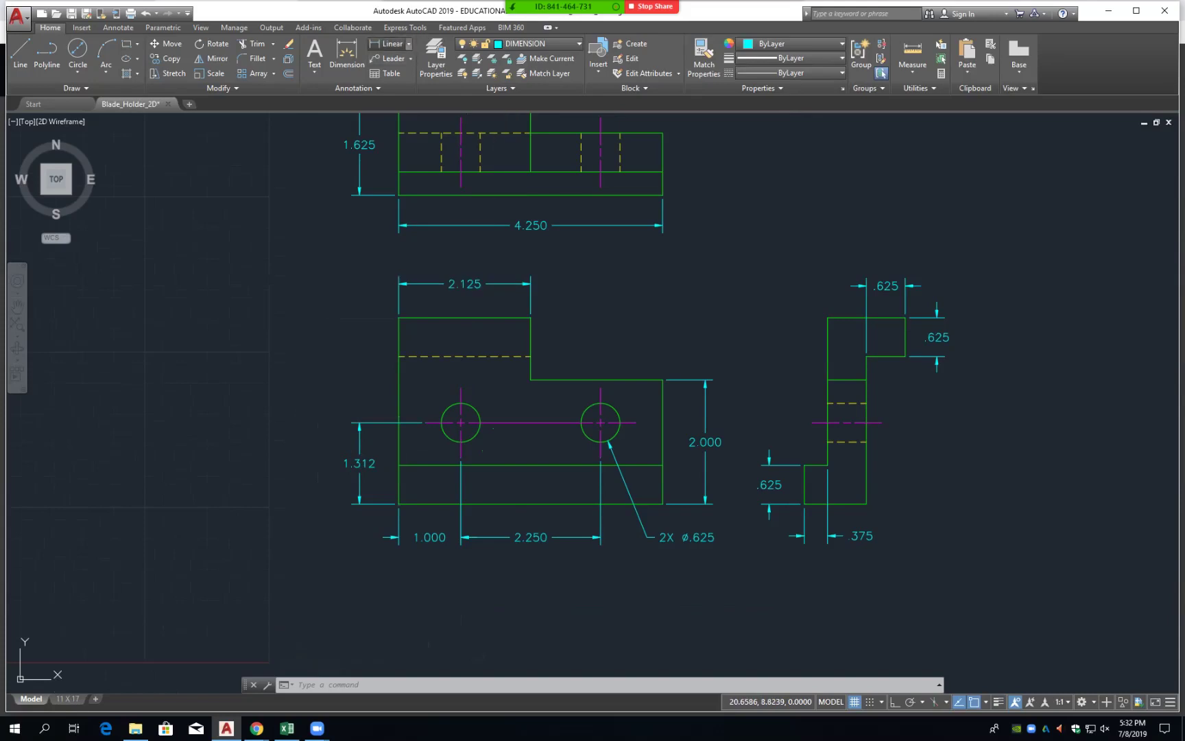
{"action": "left_click", "coordinate": [399, 317]}
{"action": "left_click", "coordinate": [398, 504]}
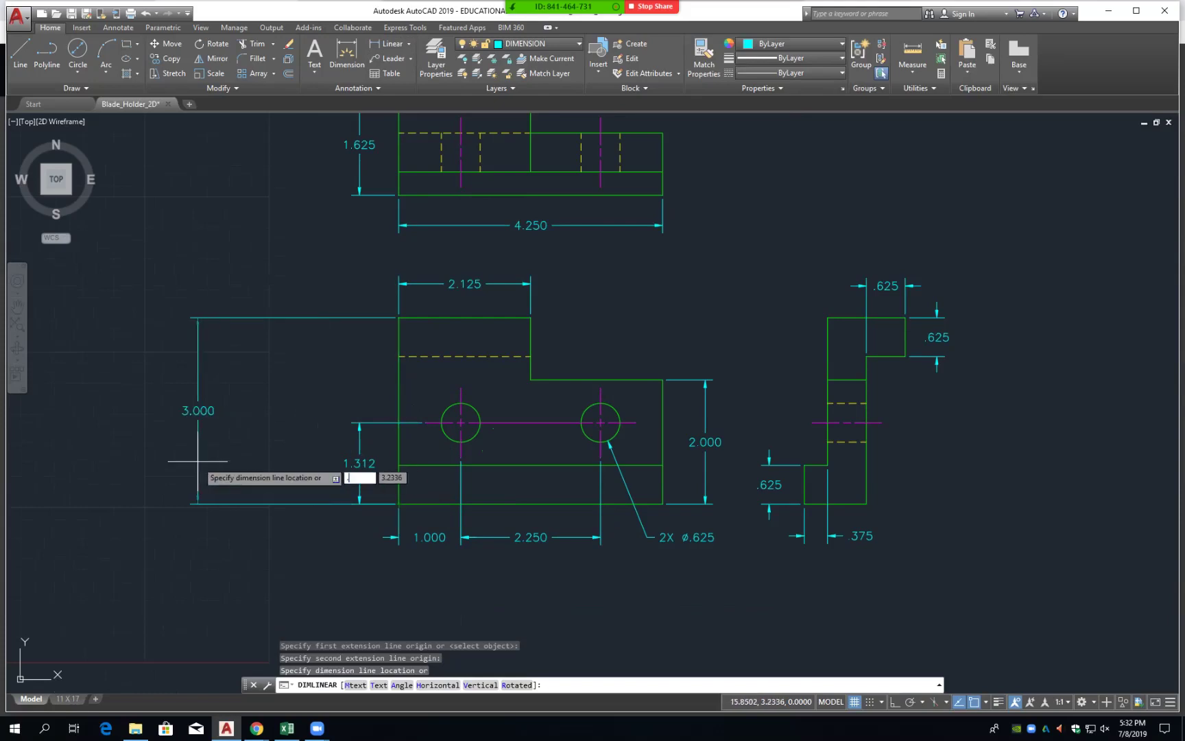
{"action": "type", "text": ".875"}
{"action": "key", "text": "Return"}
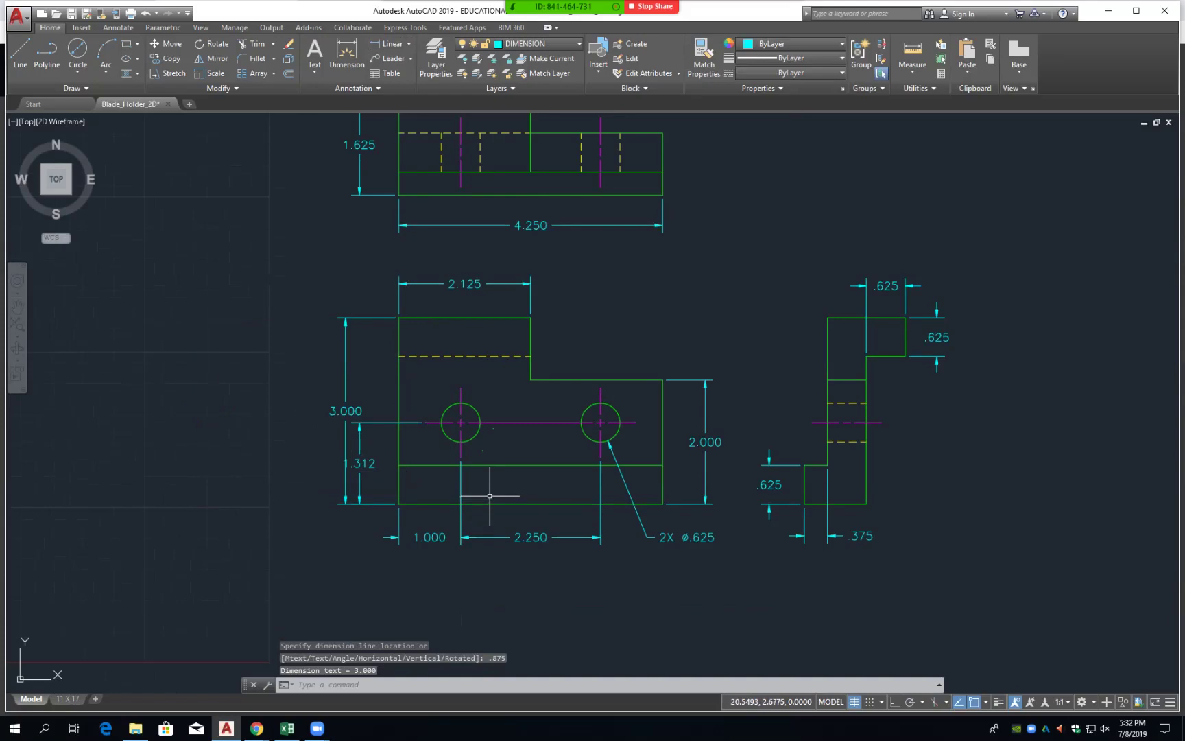
- Replace the 1.312 hole-height dimension with one placed .5 from the part
{"action": "type", "text": "e"}
{"action": "key", "text": "Return"}
{"action": "left_click", "coordinate": [353, 473]}
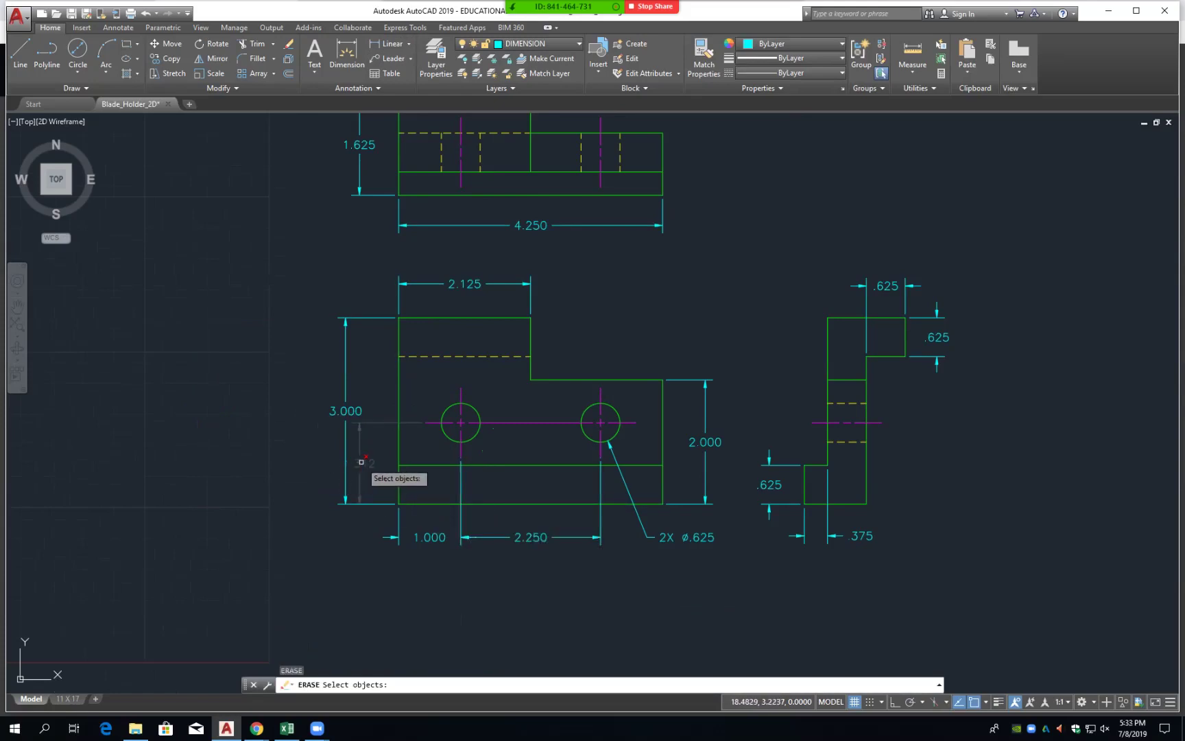
{"action": "key", "text": "Return"}
{"action": "left_click", "coordinate": [388, 43]}
{"action": "left_click", "coordinate": [424, 423]}
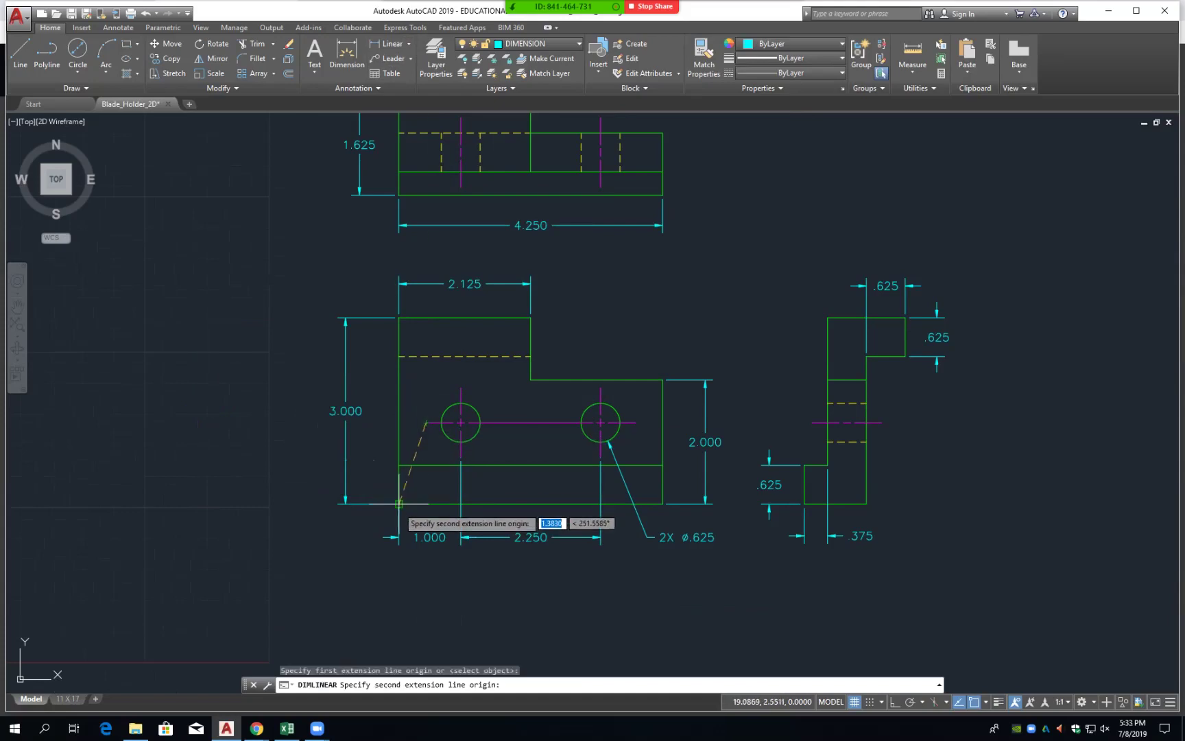
{"action": "left_click", "coordinate": [398, 503]}
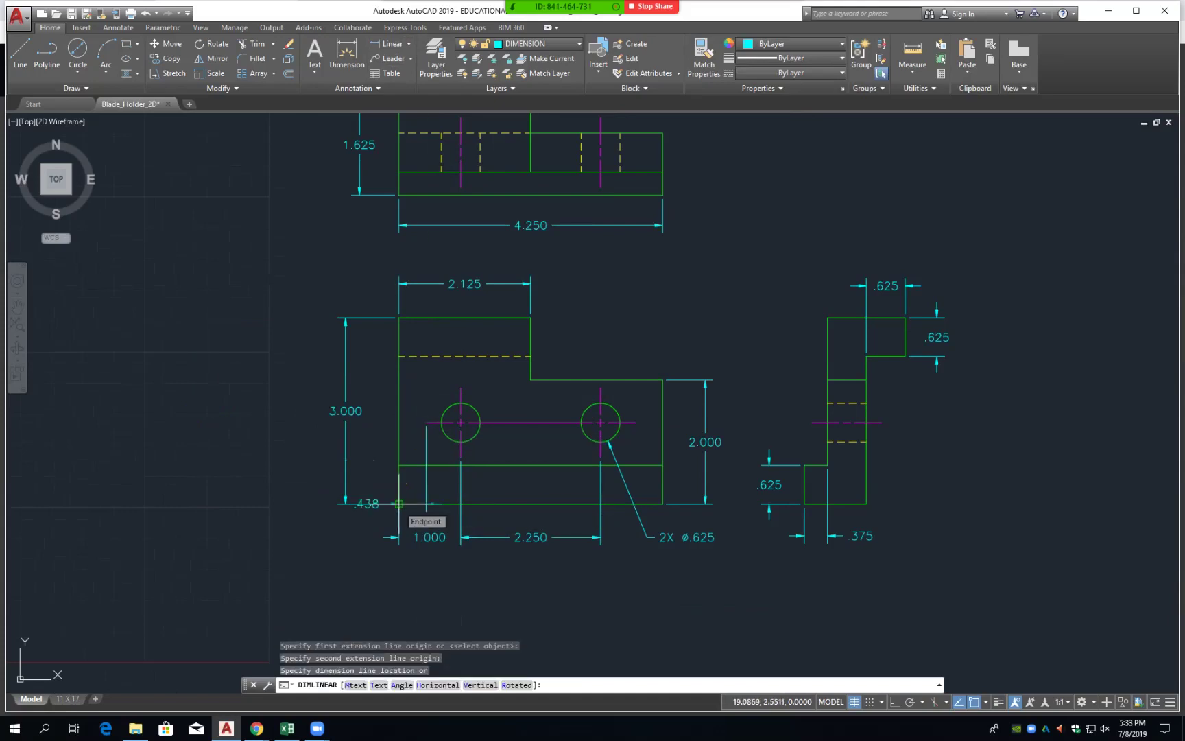
{"action": "type", "text": ".5"}
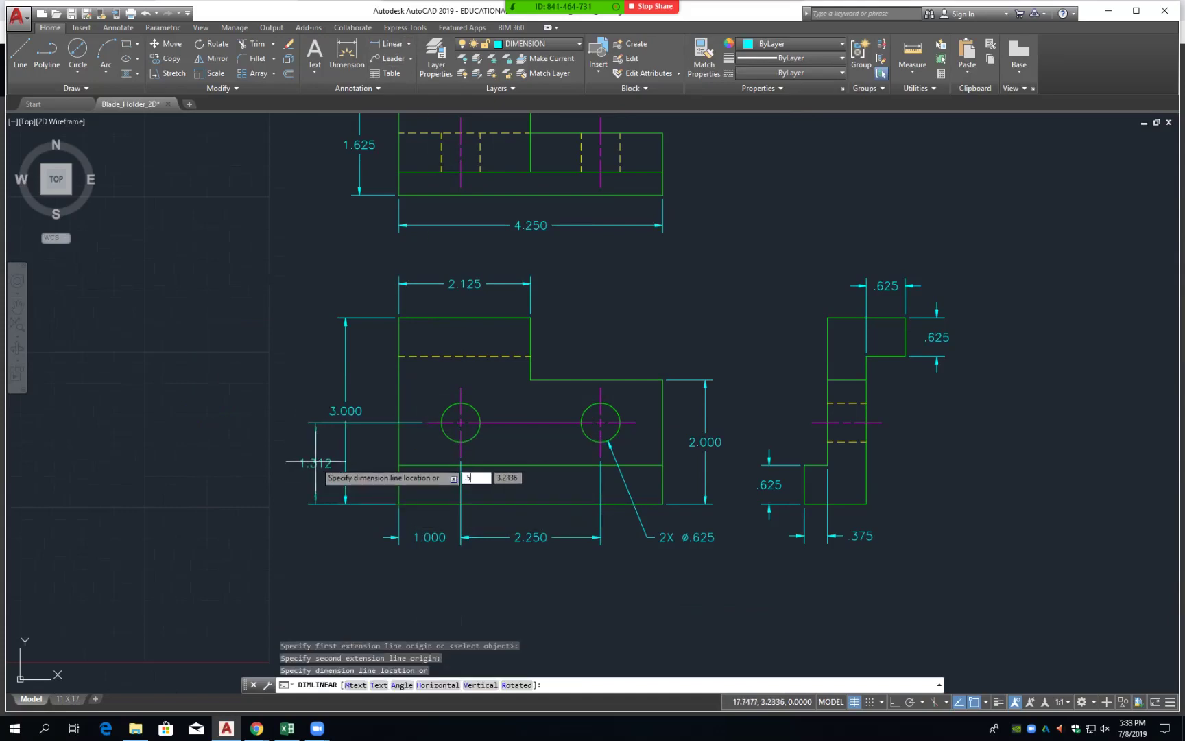
{"action": "key", "text": "Return"}
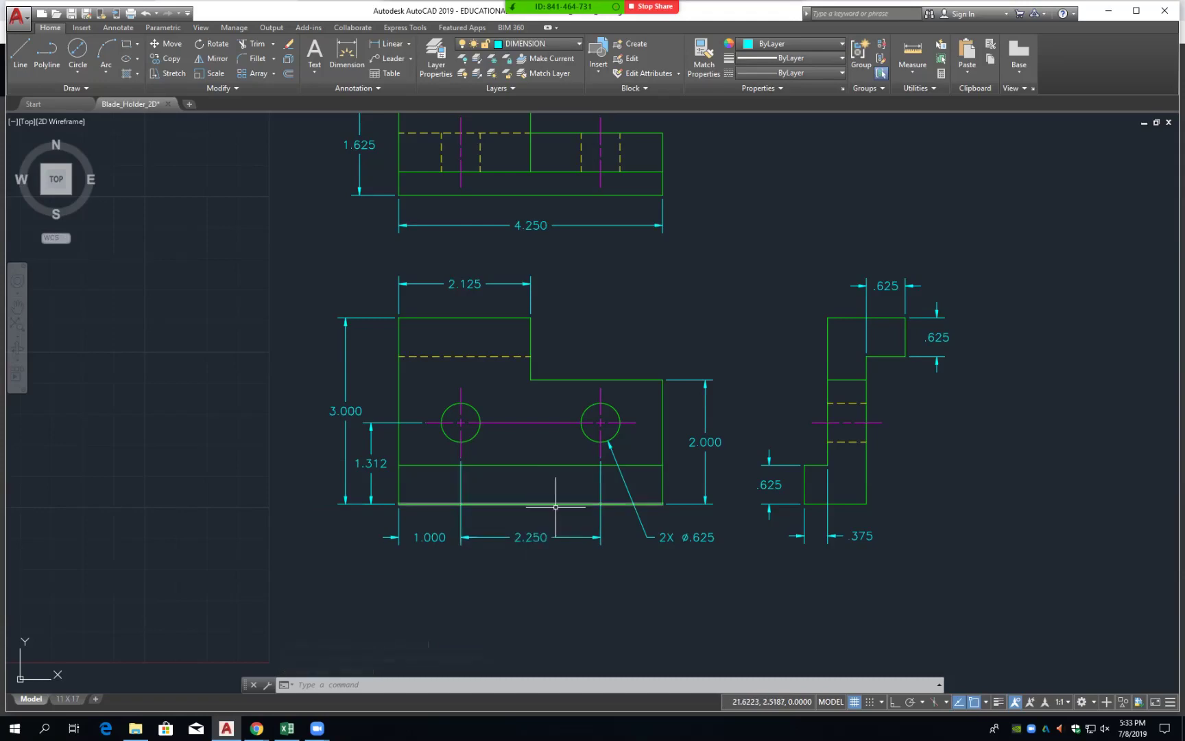
- Zoom out and open the application menu's print options
{"action": "scroll", "coordinate": [508, 502], "scroll_direction": "down", "scroll_amount": 2}
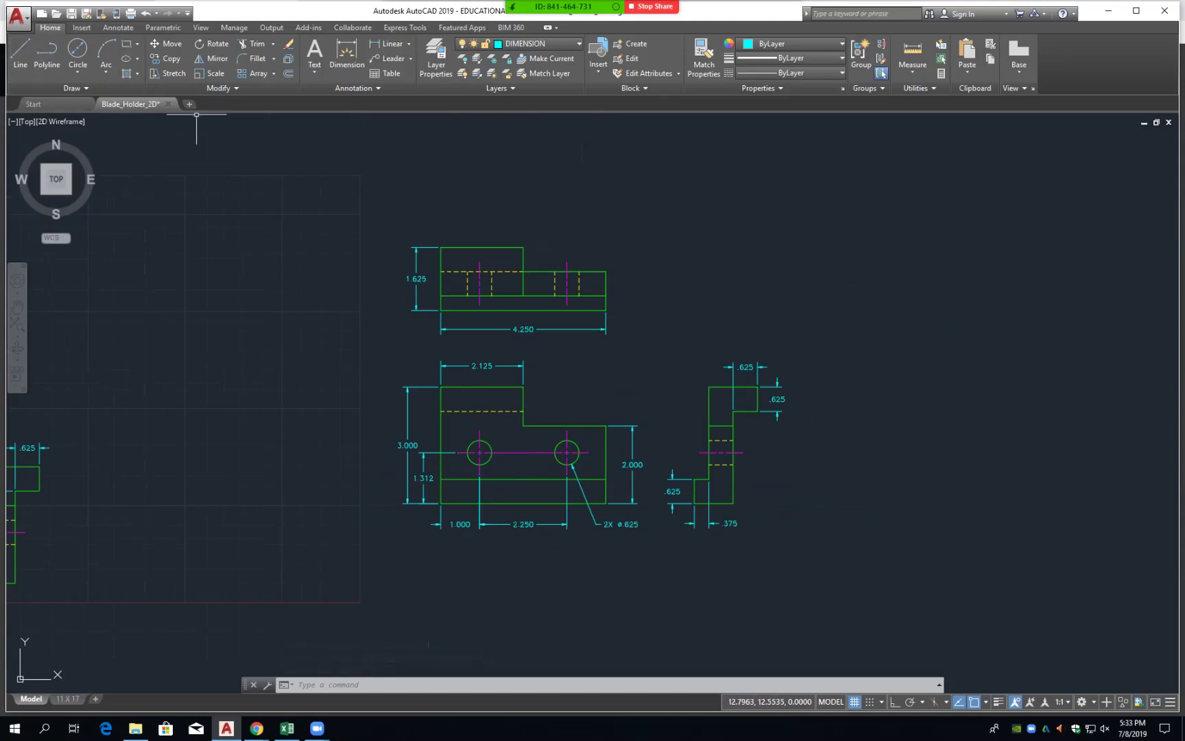
{"action": "left_click", "coordinate": [17, 15]}
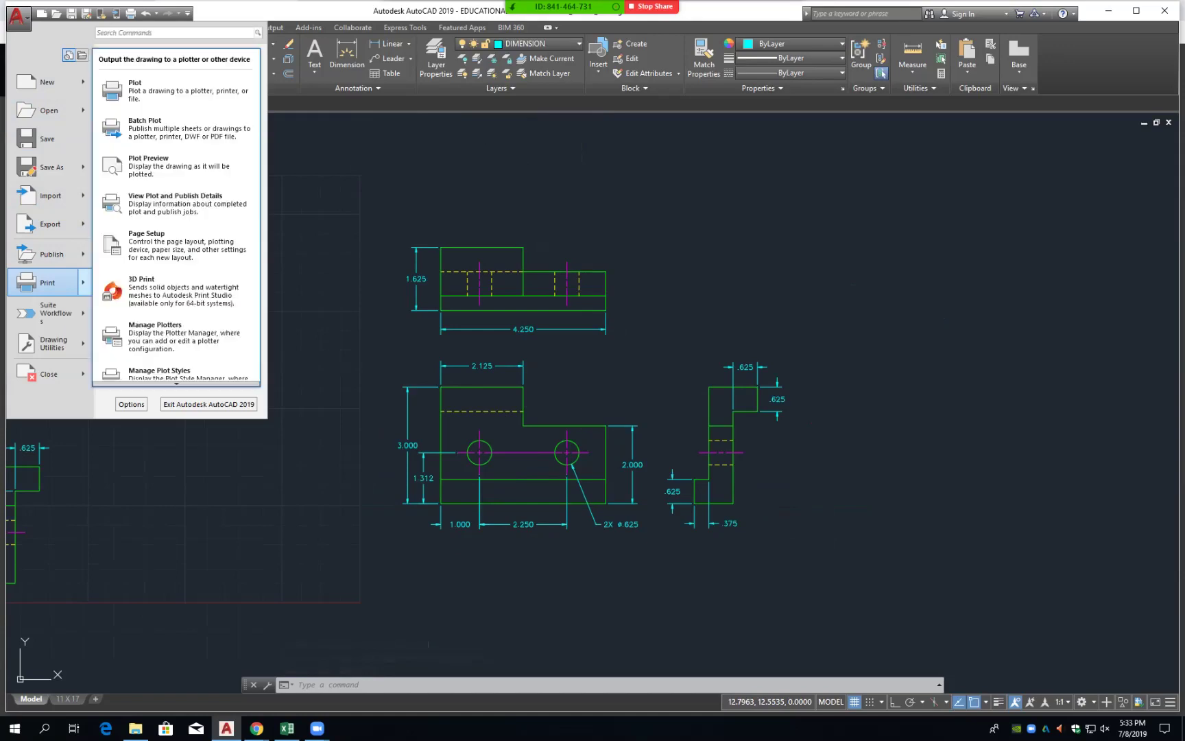
- Plot to the WTEC-220-HPm712 printer on 11x17 paper, windowing all three views
{"action": "left_click", "coordinate": [41, 282]}
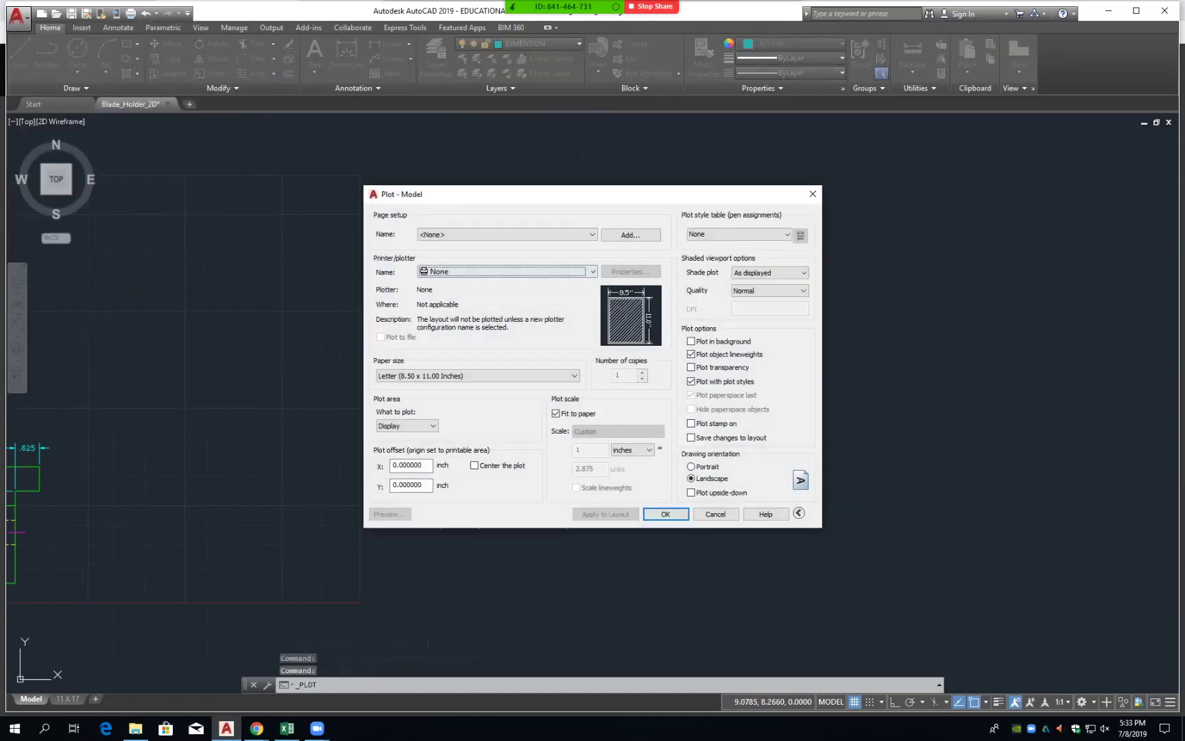
{"action": "left_click", "coordinate": [504, 272]}
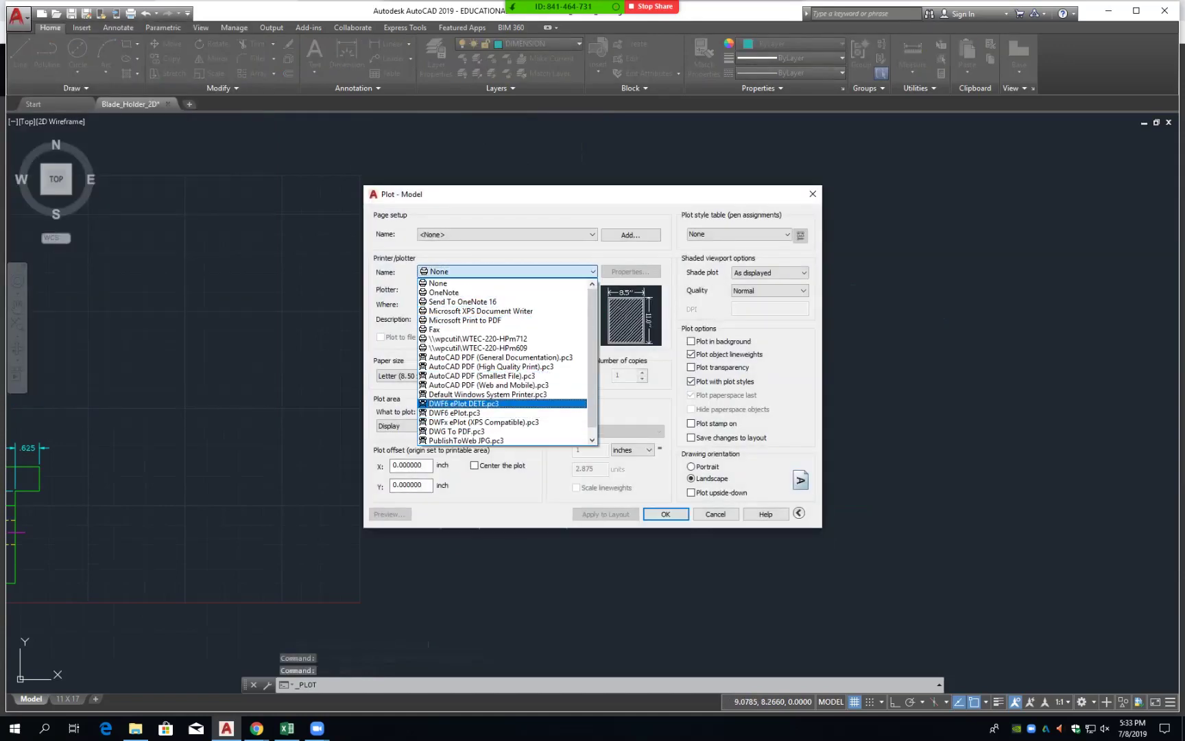
{"action": "left_click", "coordinate": [480, 338]}
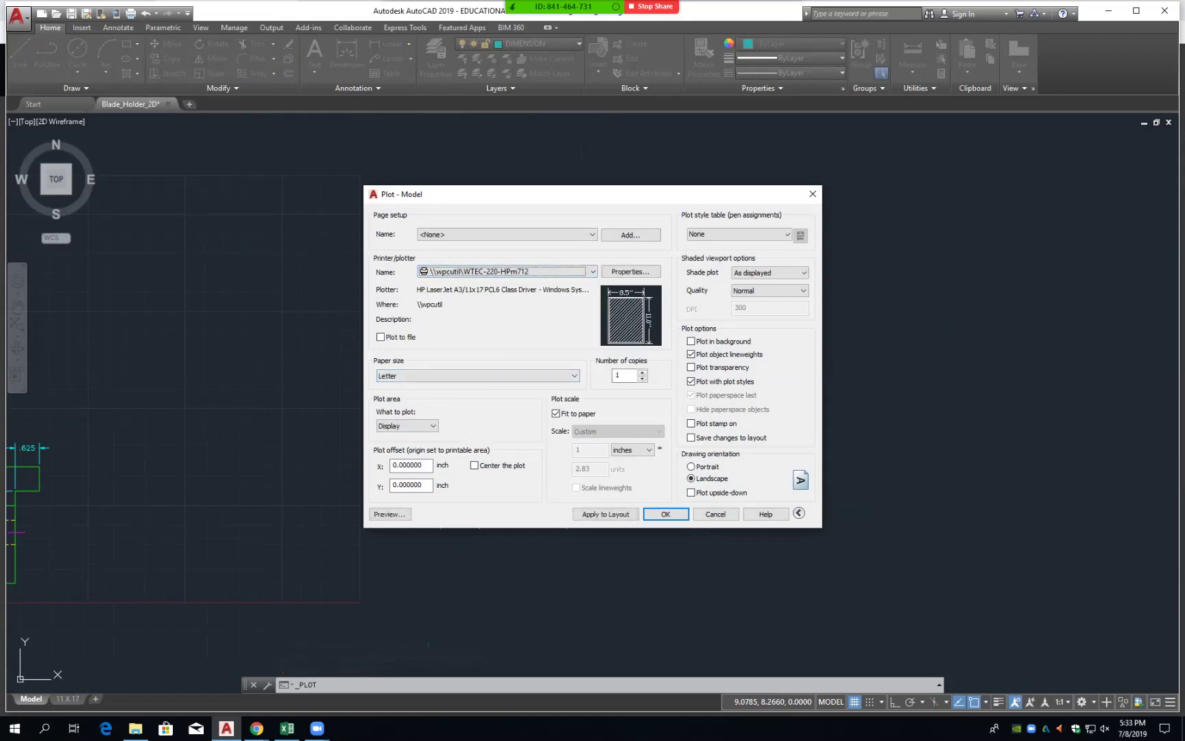
{"action": "left_click", "coordinate": [478, 376]}
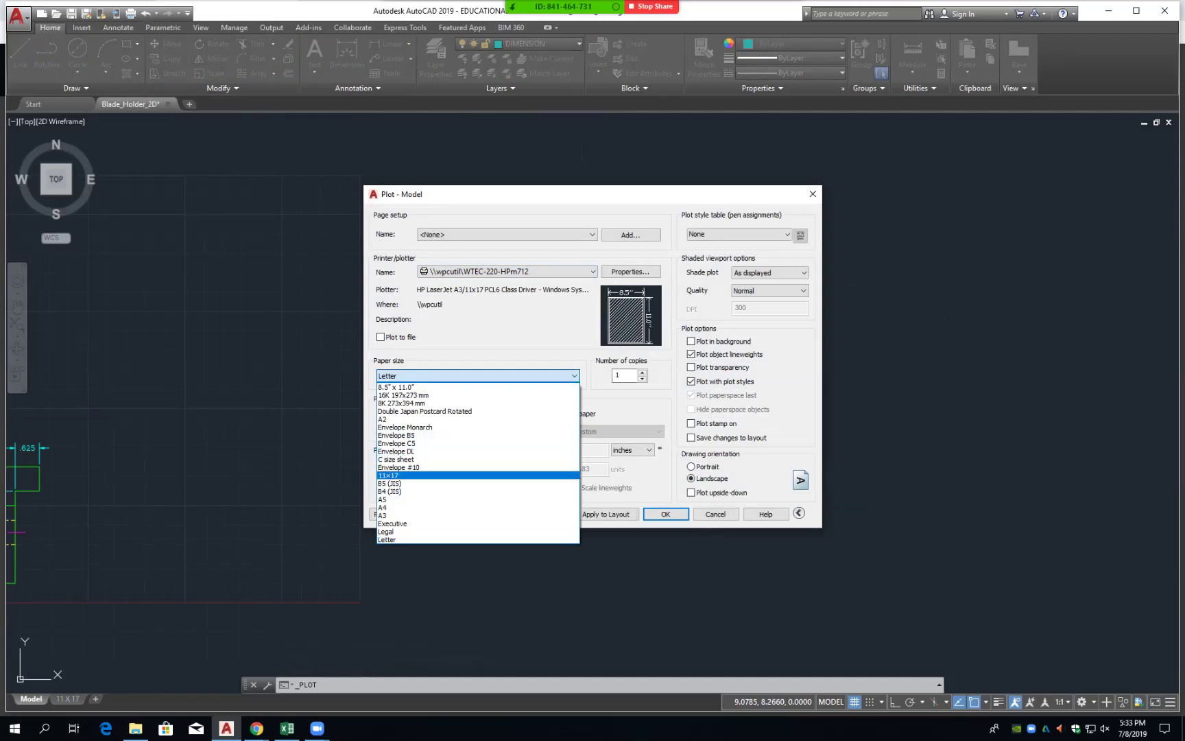
{"action": "left_click", "coordinate": [388, 476]}
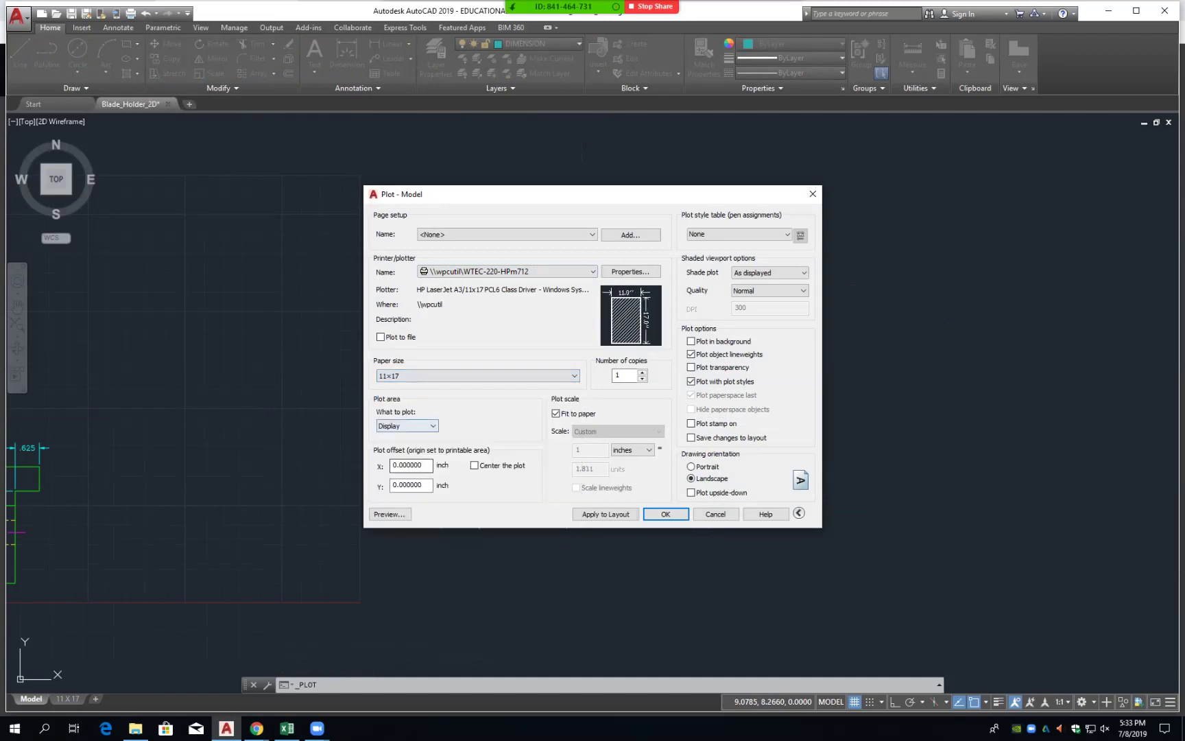
{"action": "left_click", "coordinate": [406, 426]}
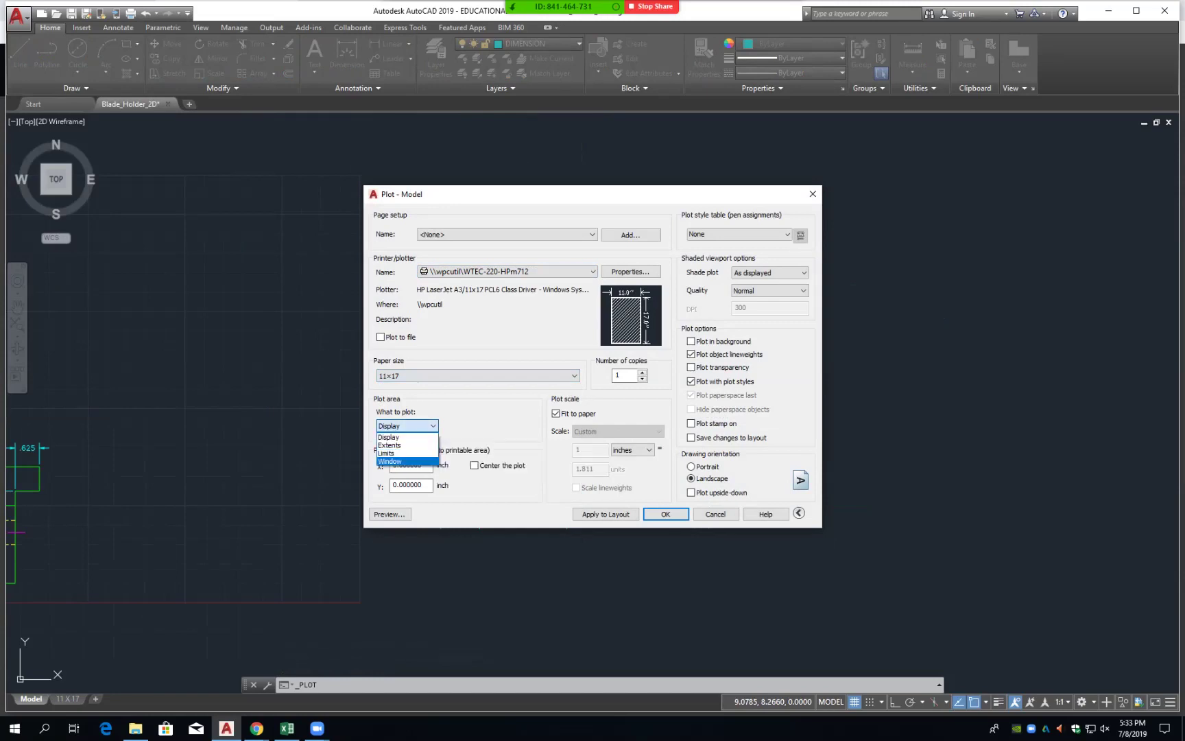
{"action": "left_click", "coordinate": [389, 461]}
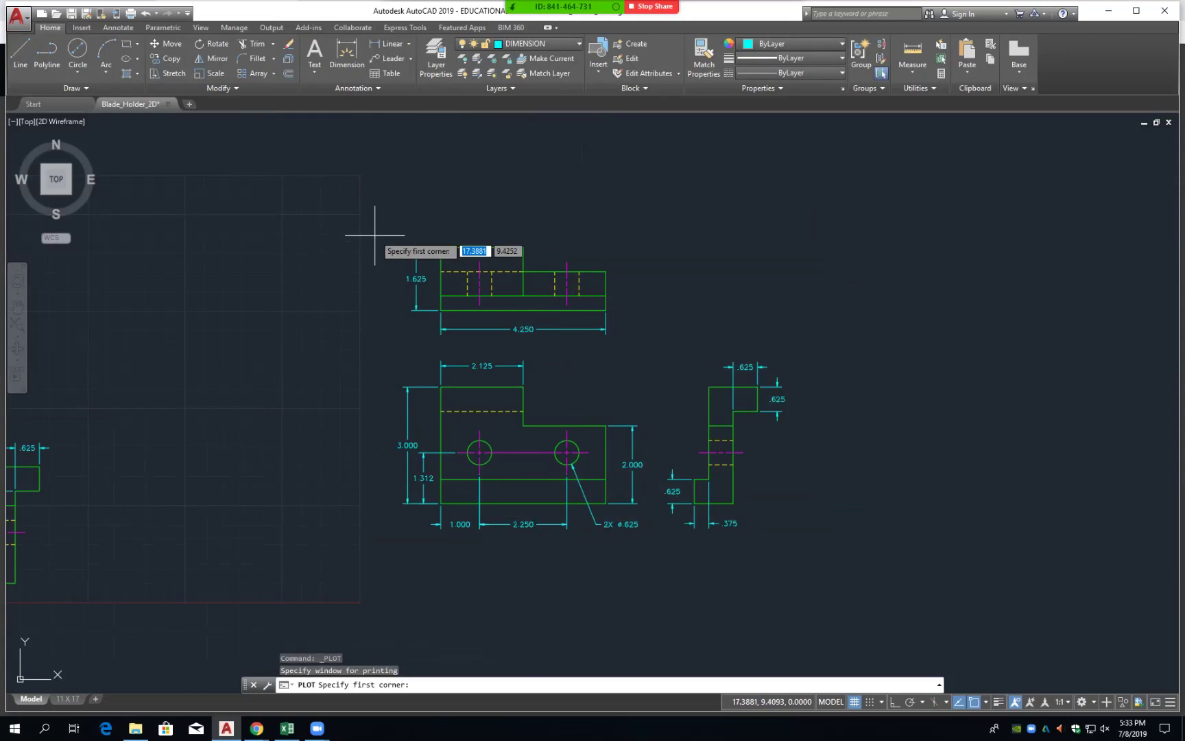
{"action": "left_click", "coordinate": [349, 218]}
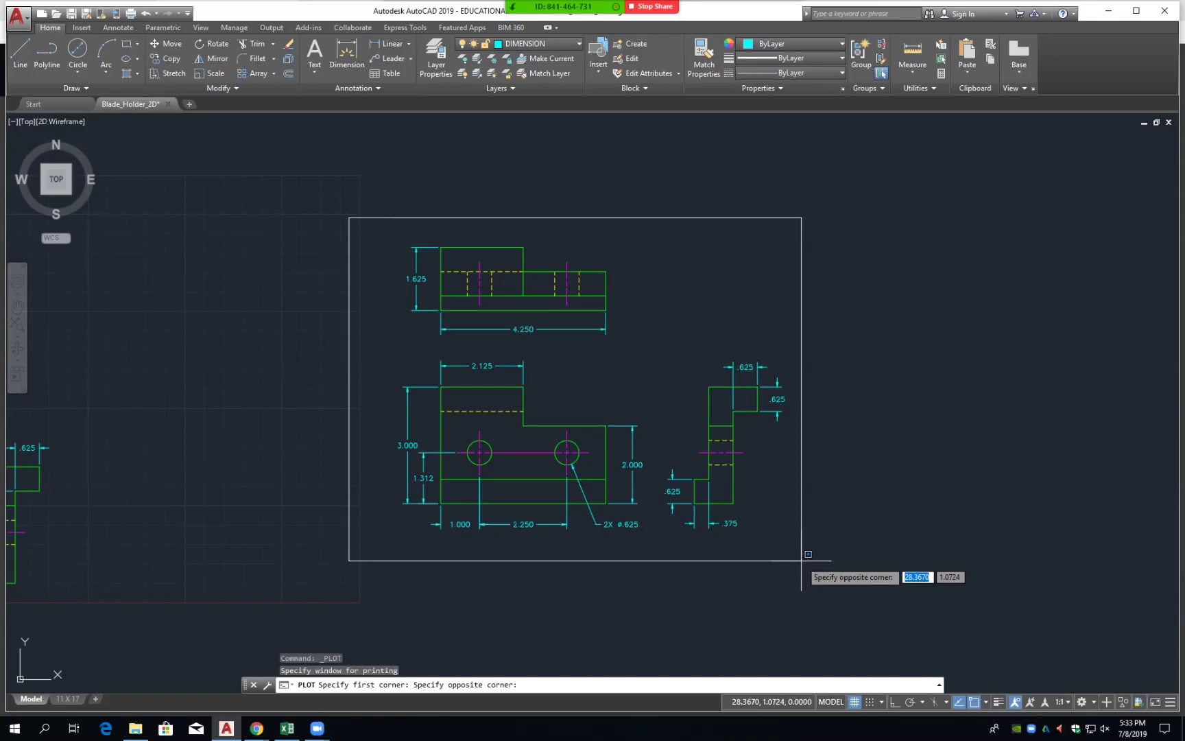
{"action": "left_click", "coordinate": [801, 561]}
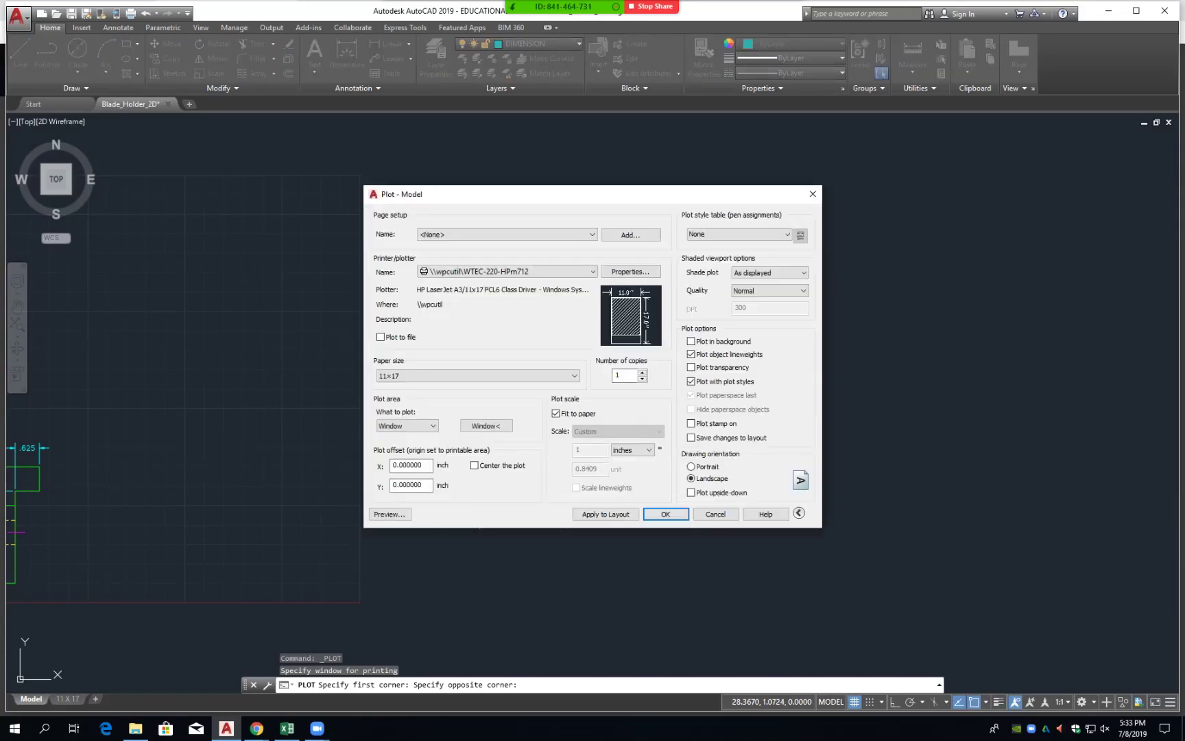
- Centre the plot on the sheet and print it from the preview
{"action": "left_click", "coordinate": [474, 465]}
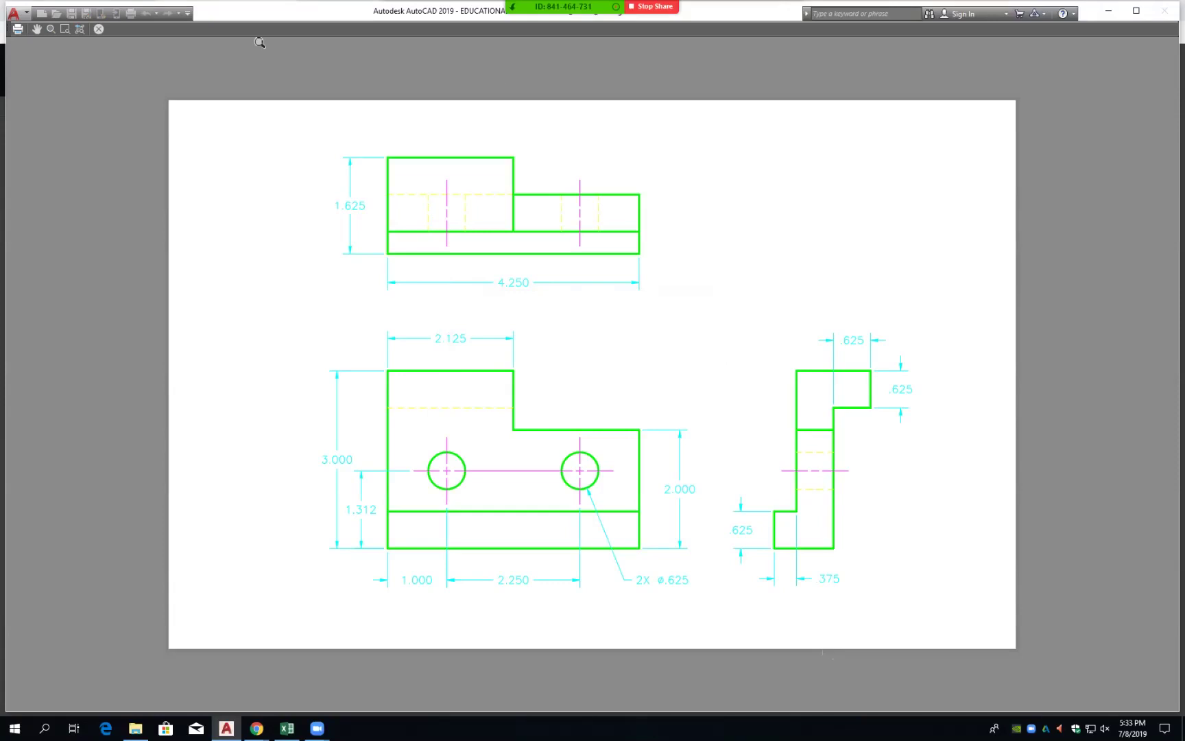
{"action": "left_click", "coordinate": [18, 28]}
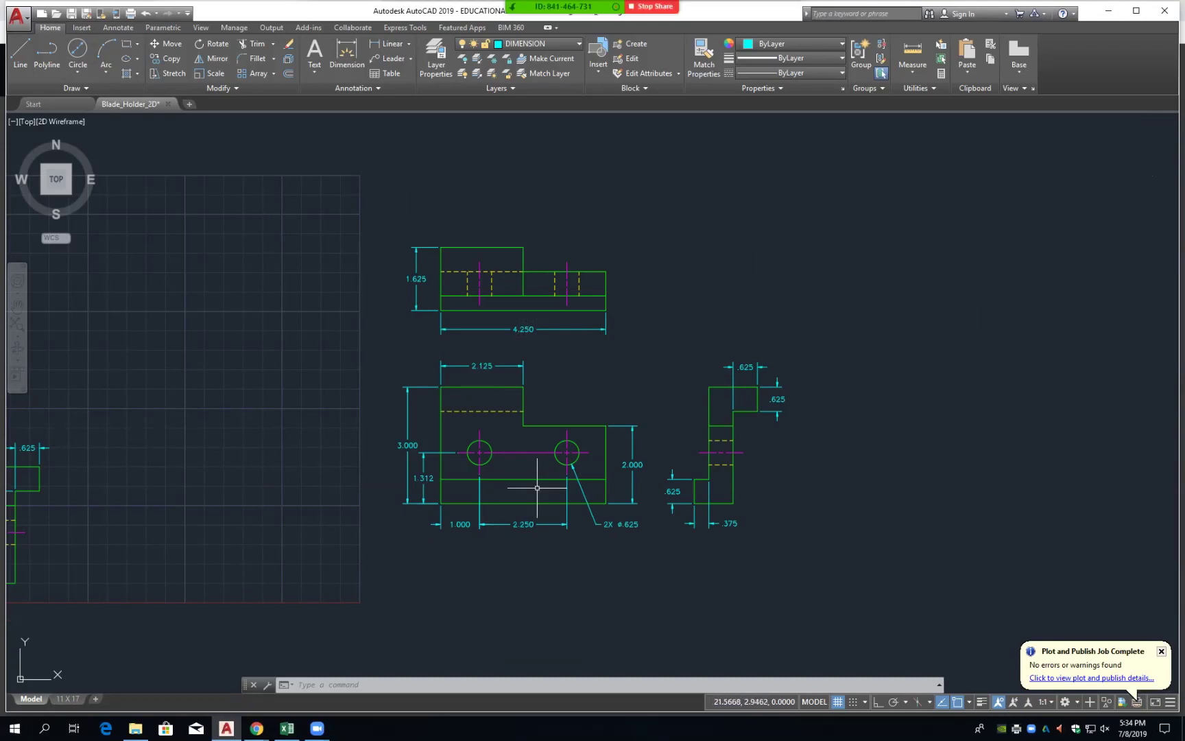
- Check the top view's hidden line, then open the Layer Properties Manager with LAYER
{"action": "key", "text": "Escape"}
{"action": "key", "text": "Escape"}
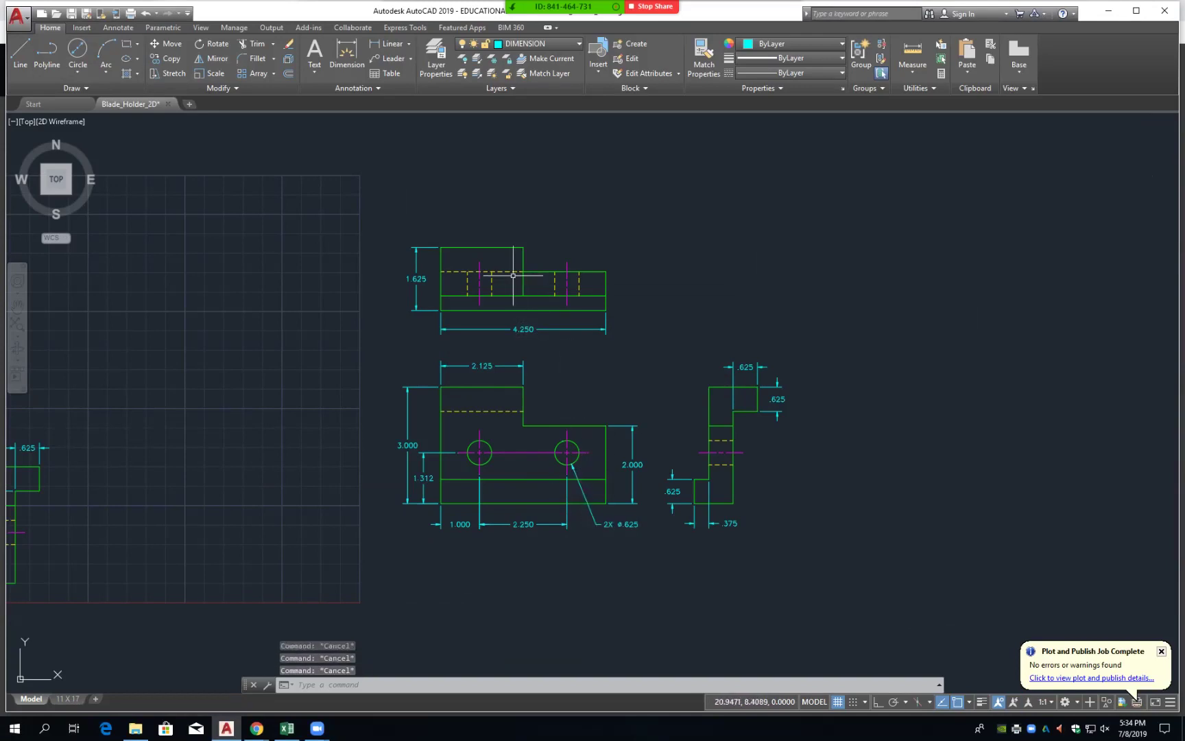
{"action": "left_click", "coordinate": [500, 271]}
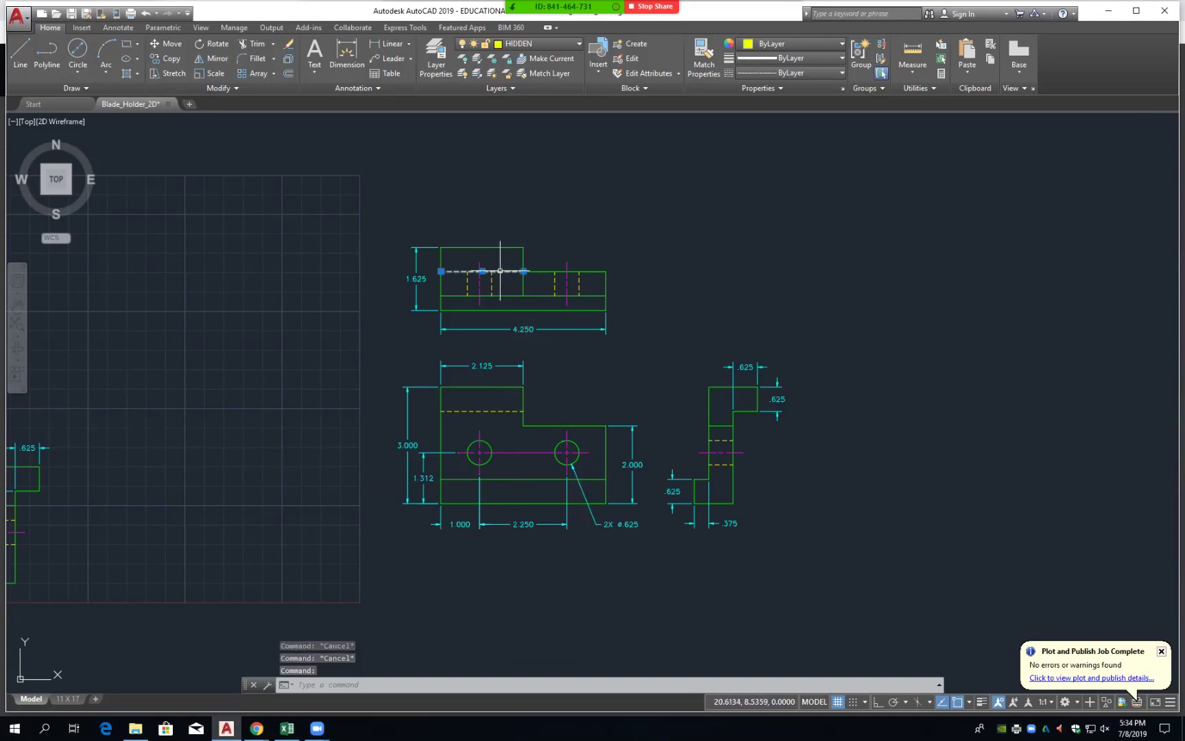
{"action": "left_click", "coordinate": [686, 236]}
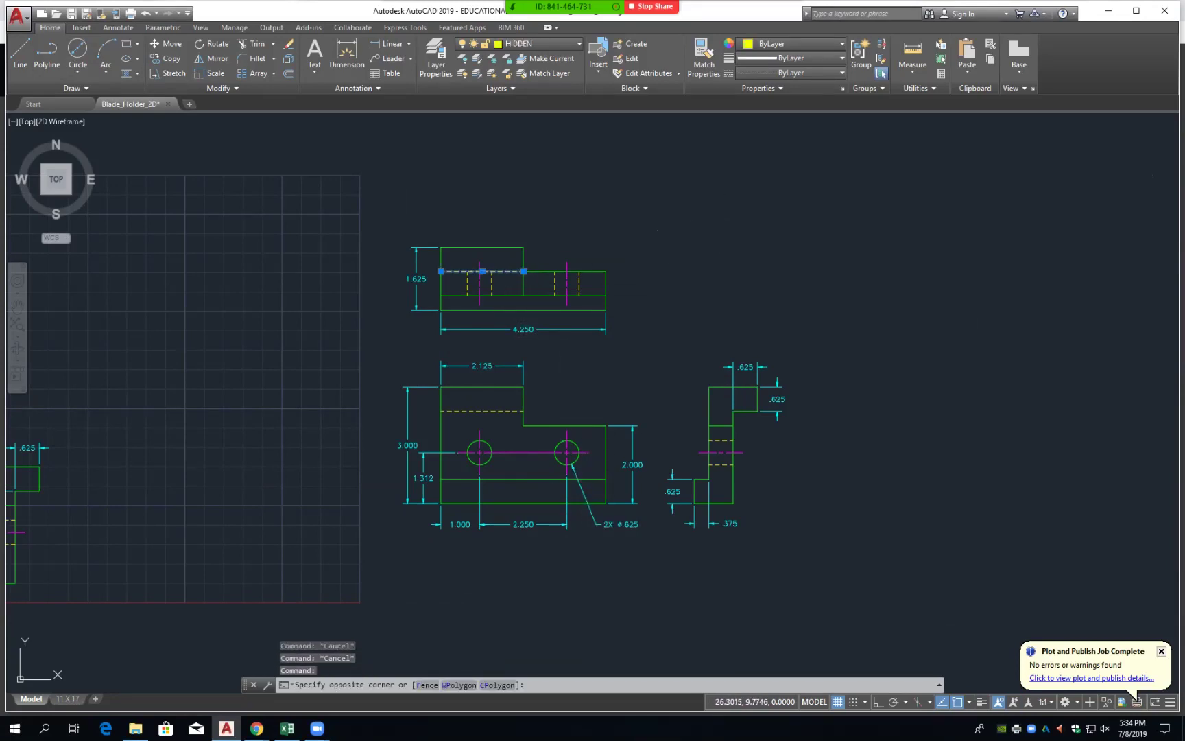
{"action": "key", "text": "Escape"}
{"action": "key", "text": "Escape"}
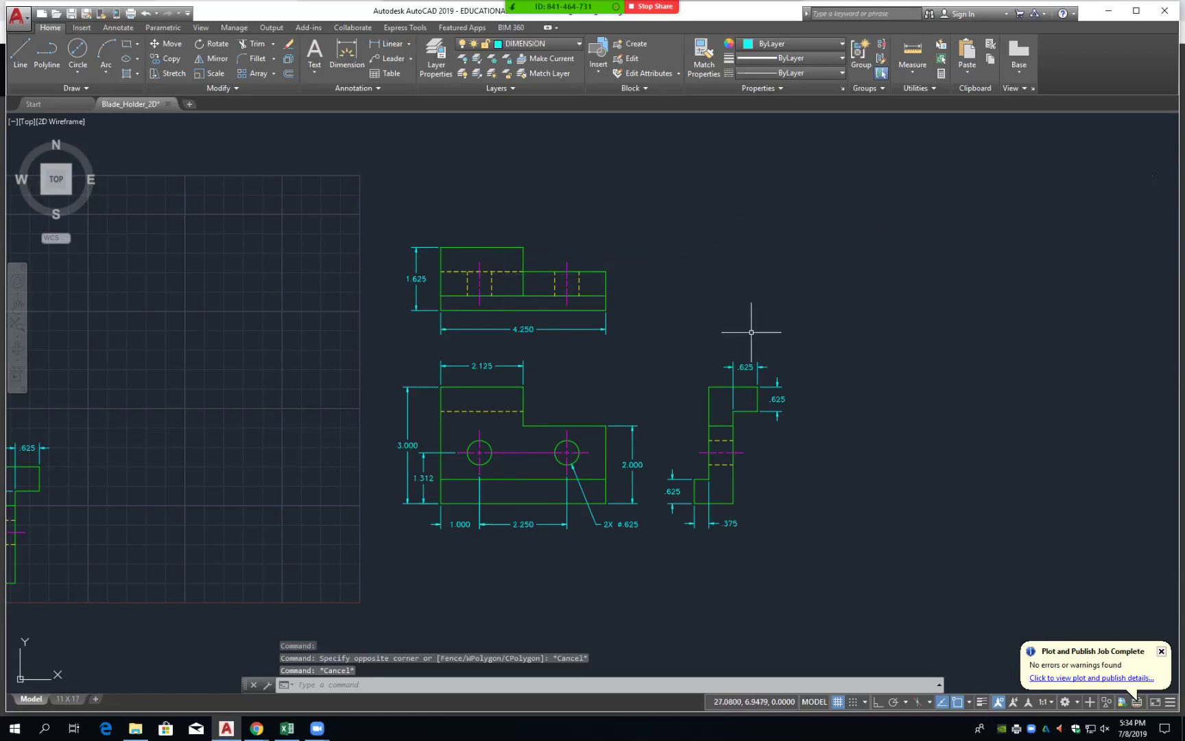
{"action": "type", "text": "layer"}
{"action": "key", "text": "Return"}
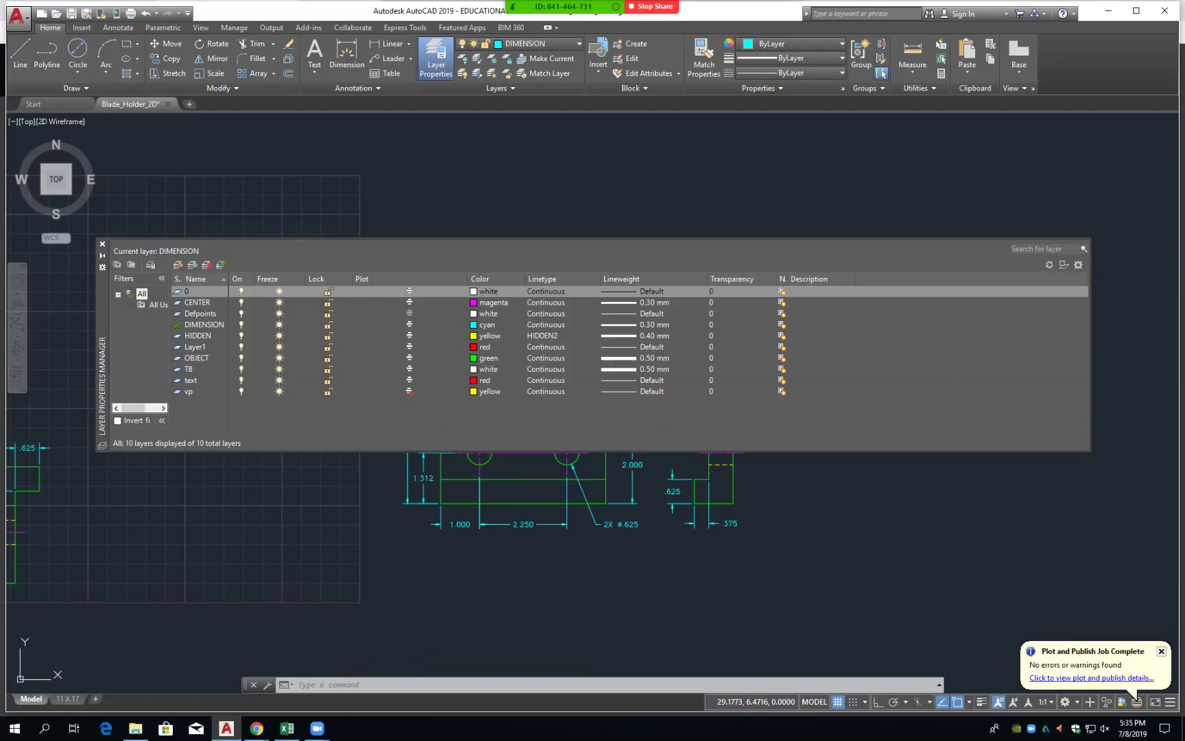
{"action": "mouse_move", "coordinate": [56, 179]}
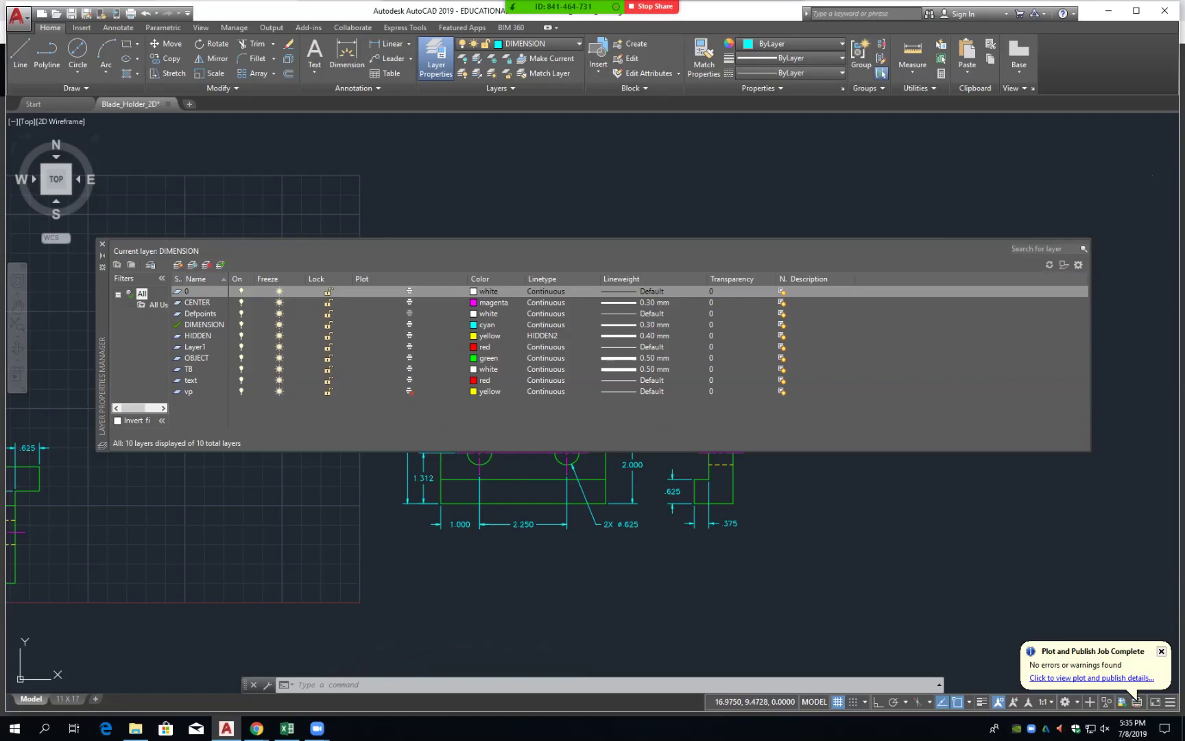
- Close the Layer Properties Manager palette from the ribbon
{"action": "left_click", "coordinate": [102, 243]}
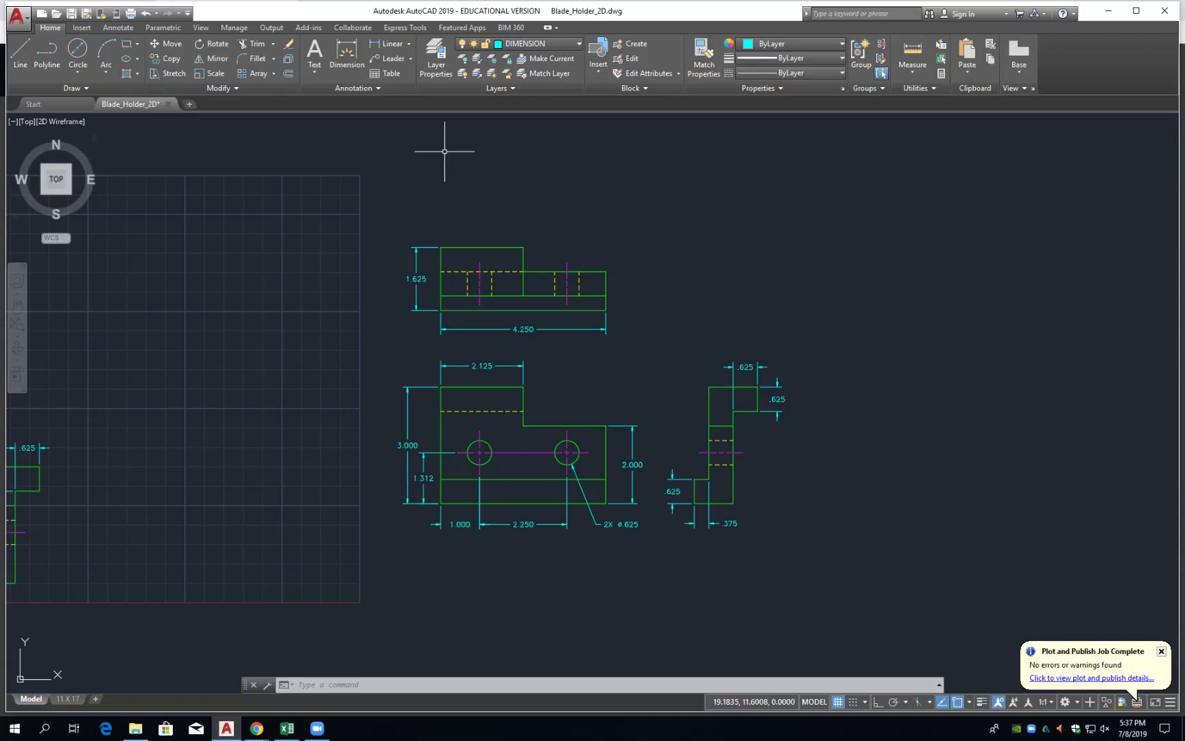
- Pan left to the reference blade holder drawing and zoom into its top view
{"action": "mouse_move", "coordinate": [290, 444]}
{"action": "middle_mouse_down"}
{"action": "mouse_move", "coordinate": [682, 436]}
{"action": "mouse_move", "coordinate": [963, 403]}
{"action": "middle_mouse_up"}
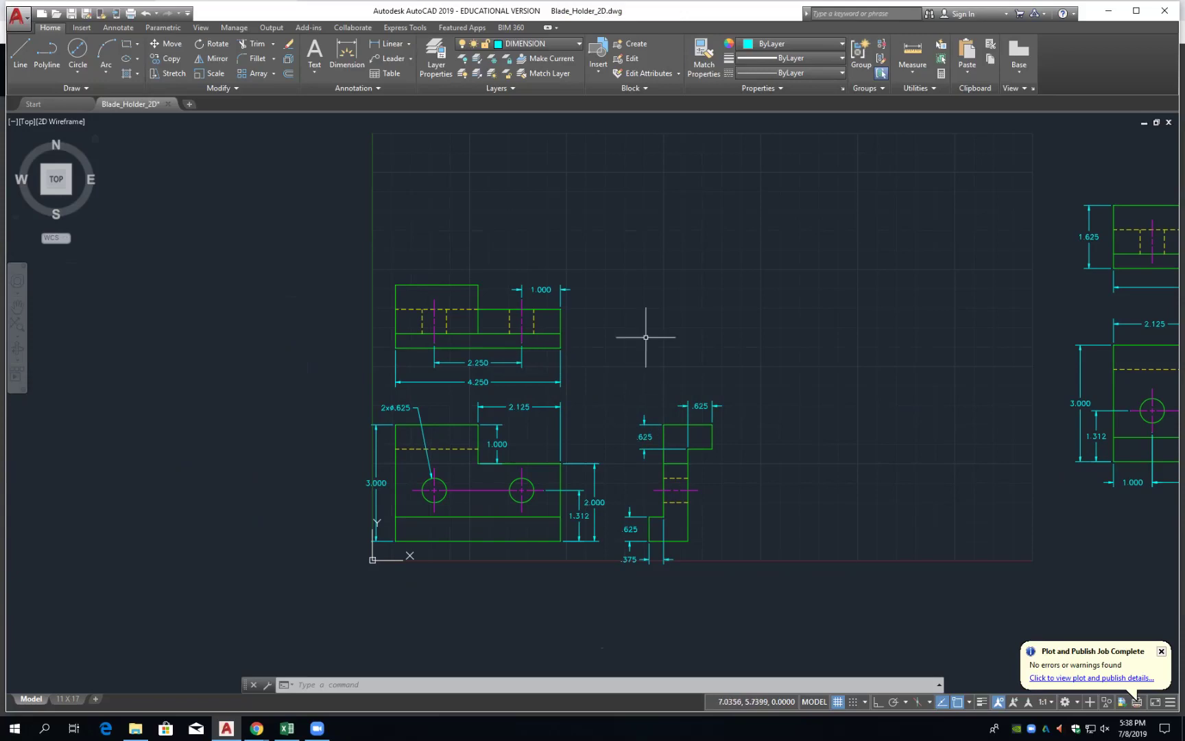
{"action": "scroll", "coordinate": [480, 348], "scroll_direction": "up", "scroll_amount": 4}
{"action": "middle_click_drag", "start_coordinate": [483, 348], "coordinate": [537, 365]}
{"action": "scroll", "coordinate": [549, 367], "scroll_direction": "up", "scroll_amount": 2}
{"action": "scroll", "coordinate": [597, 377], "scroll_direction": "down", "scroll_amount": 2}
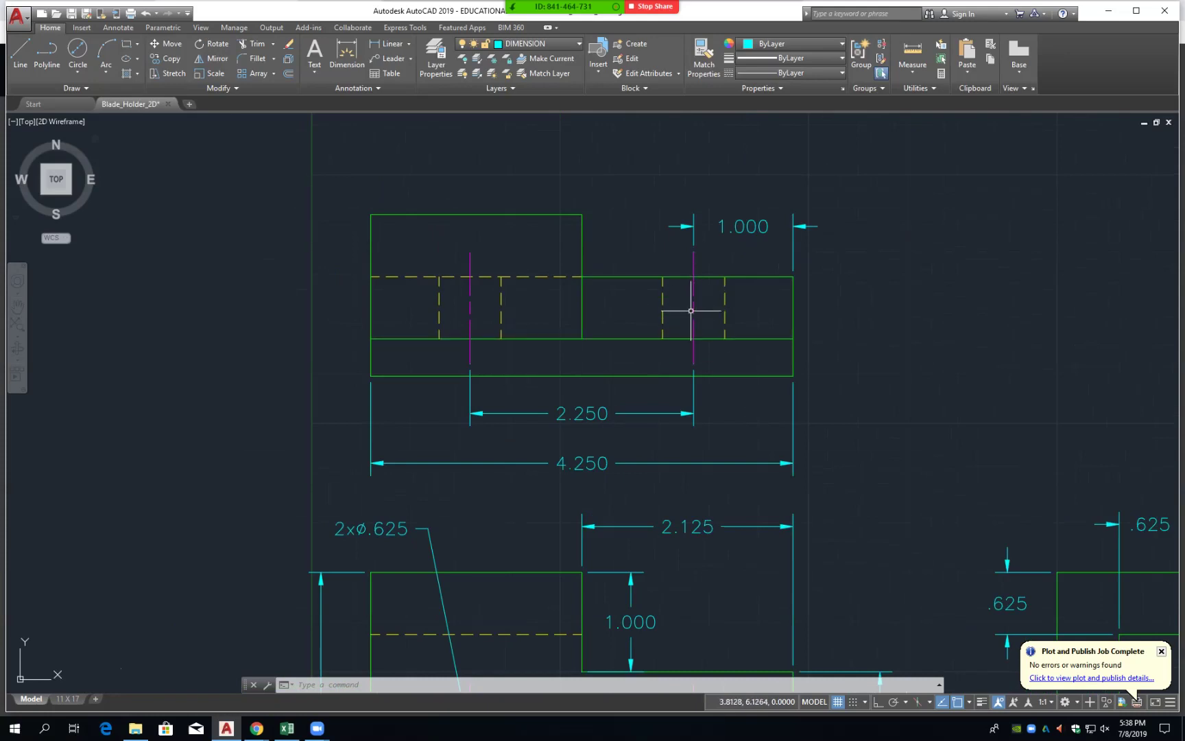
{"action": "scroll", "coordinate": [691, 310], "scroll_direction": "down", "scroll_amount": 2}
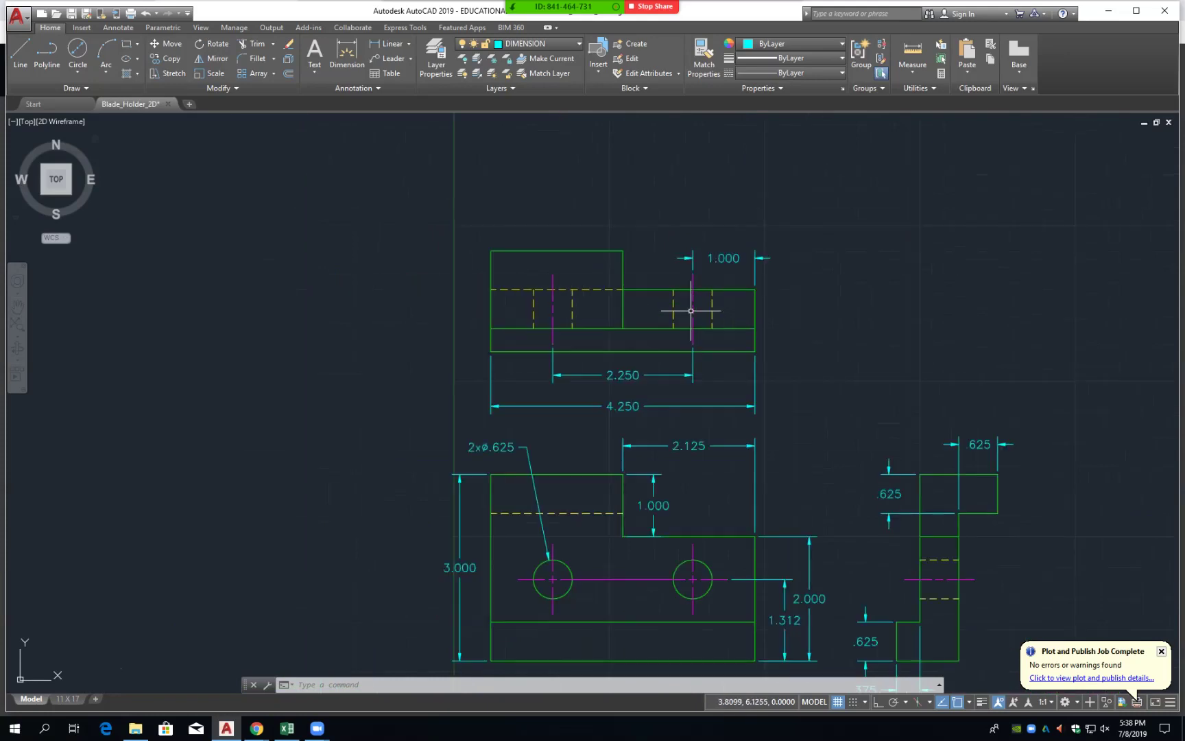
{"action": "scroll", "coordinate": [690, 311], "scroll_direction": "down", "scroll_amount": 2}
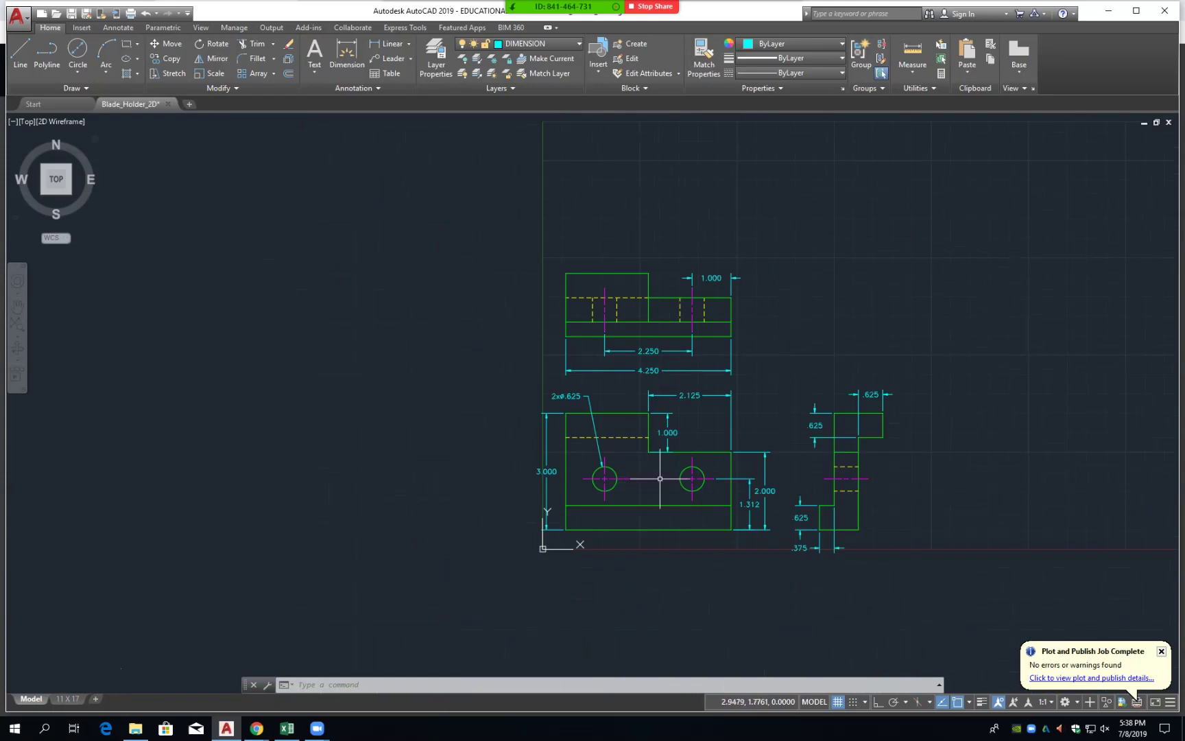
{"action": "scroll", "coordinate": [659, 454], "scroll_direction": "up", "scroll_amount": 4}
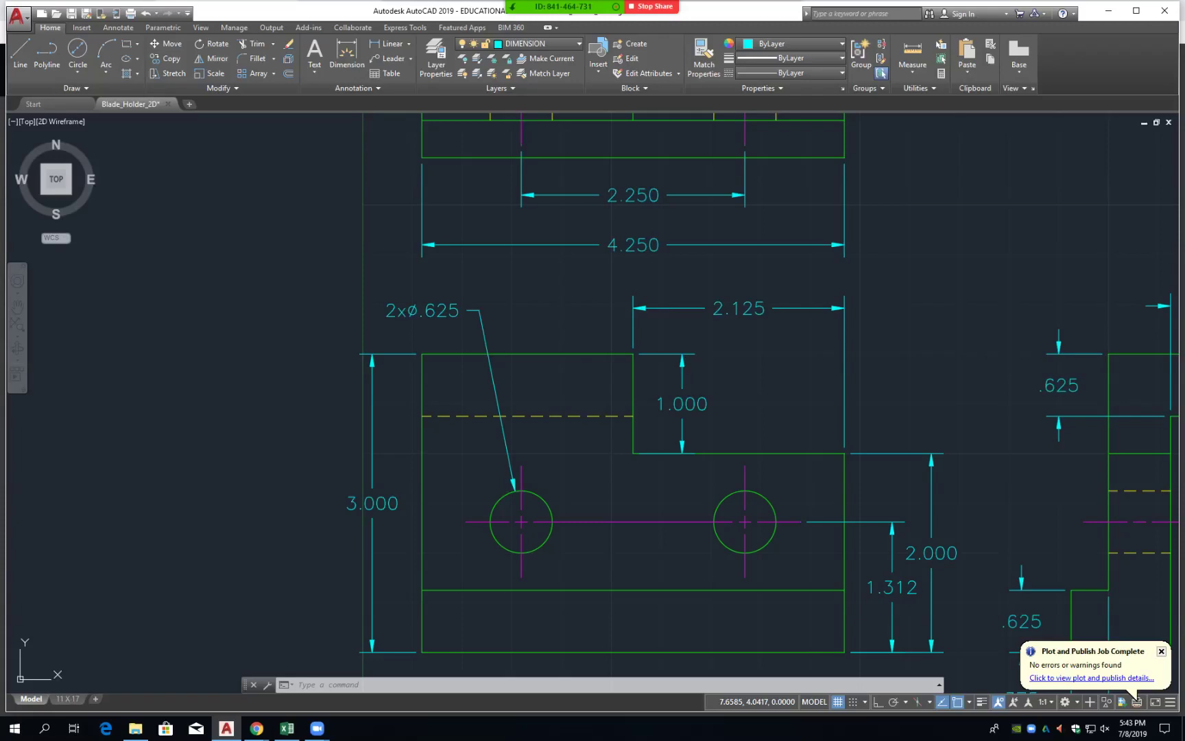
- Zoom and pan out so both sets of Tool-Holder views are visible
{"action": "scroll", "coordinate": [664, 417], "scroll_direction": "down", "scroll_amount": 4}
{"action": "middle_click_drag", "start_coordinate": [664, 417], "coordinate": [580, 418]}
{"action": "scroll", "coordinate": [750, 430], "scroll_direction": "up", "scroll_amount": 2}
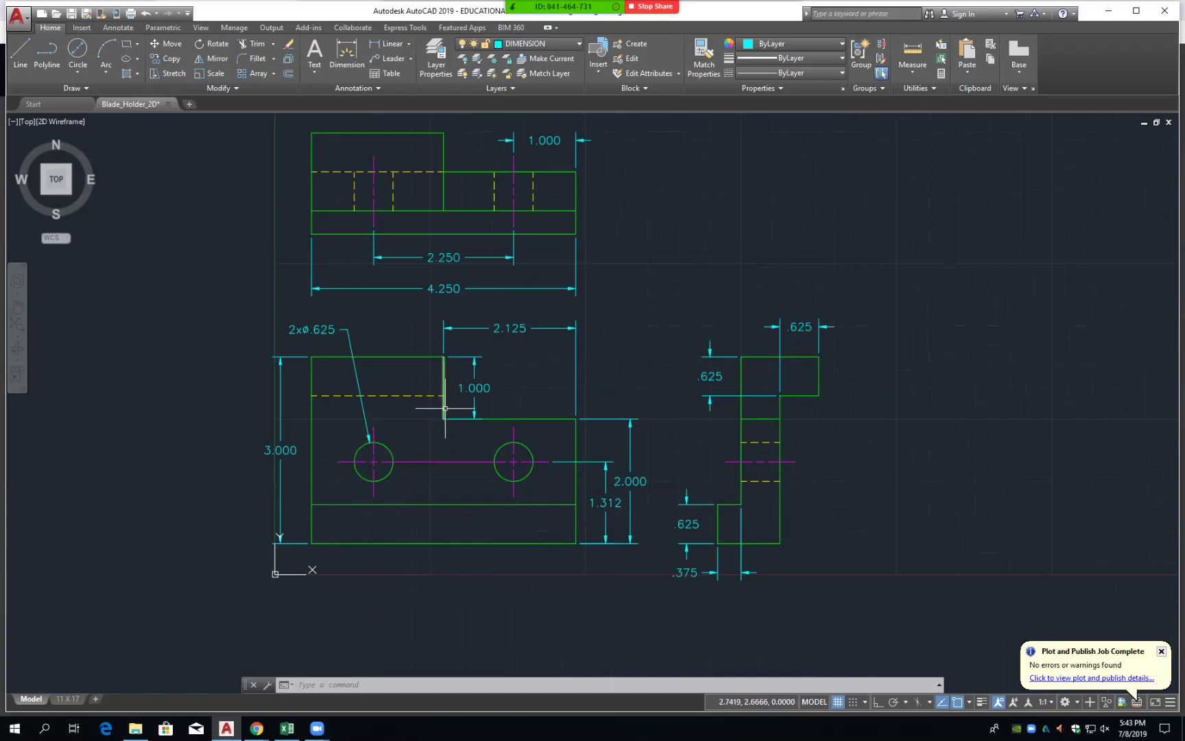
{"action": "scroll", "coordinate": [484, 309], "scroll_direction": "up", "scroll_amount": 2}
{"action": "scroll", "coordinate": [486, 306], "scroll_direction": "down", "scroll_amount": 4}
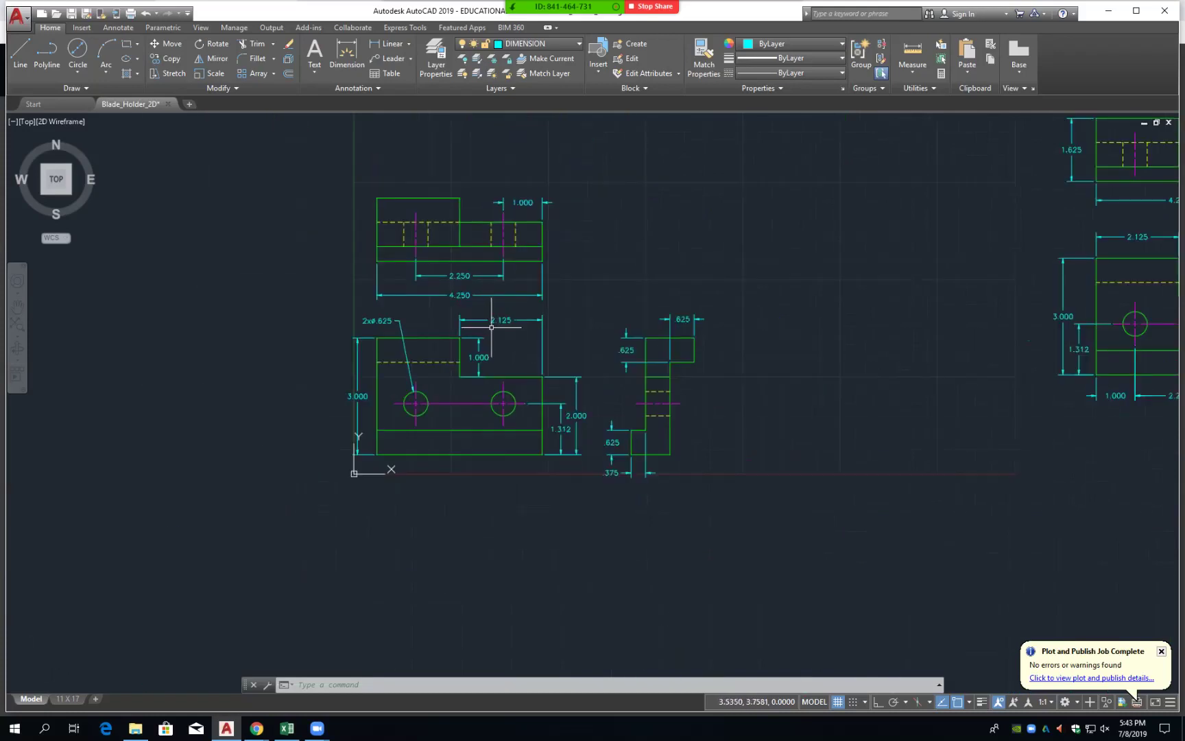
{"action": "mouse_move", "coordinate": [619, 365]}
{"action": "middle_mouse_down"}
{"action": "mouse_move", "coordinate": [585, 388]}
{"action": "mouse_move", "coordinate": [397, 425]}
{"action": "middle_mouse_up"}
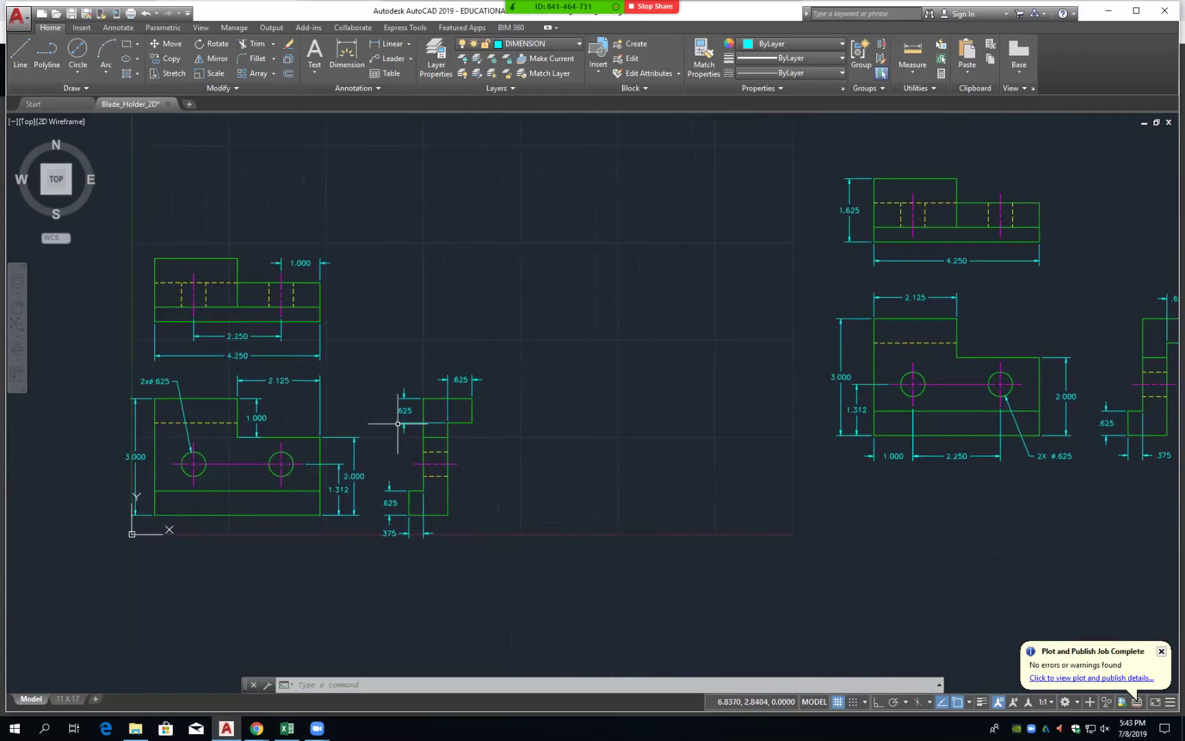
{"action": "scroll", "coordinate": [609, 418], "scroll_direction": "down", "scroll_amount": 4}
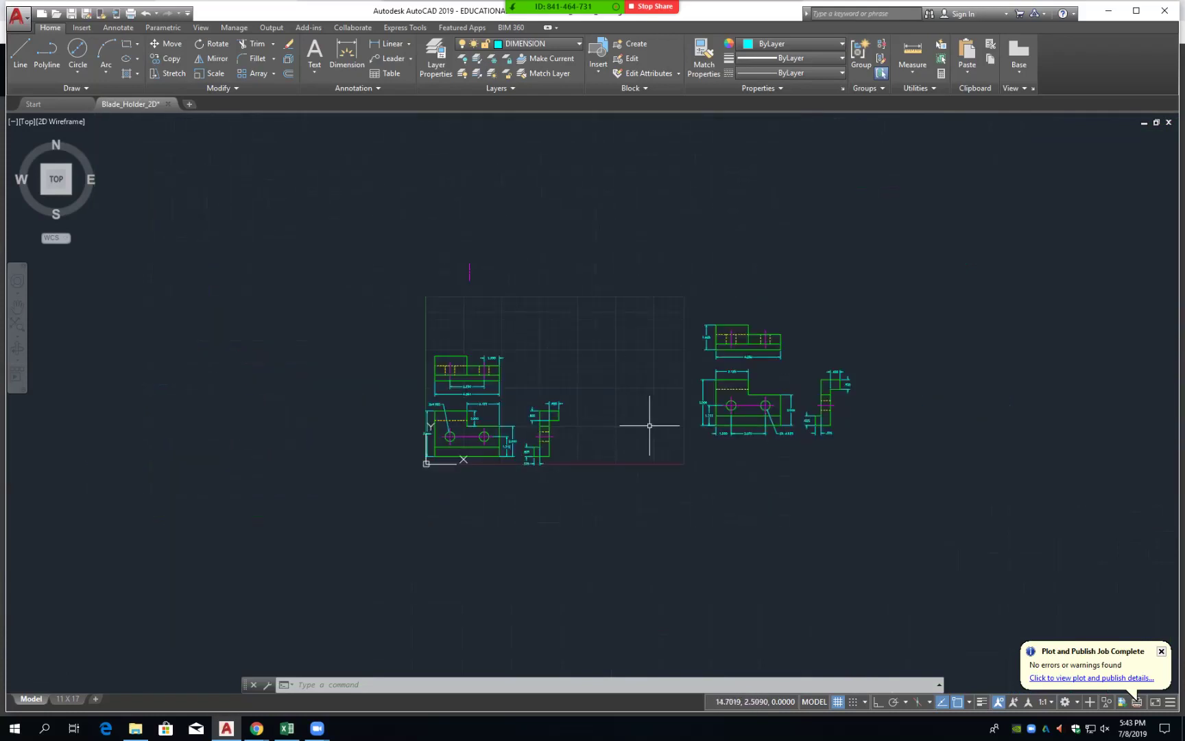
{"action": "key", "text": "Escape"}
{"action": "key", "text": "Escape"}
- Move the right-hand set of dimensioned views next to the original views with MOVE
{"action": "type", "text": "m"}
{"action": "key", "text": "Return"}
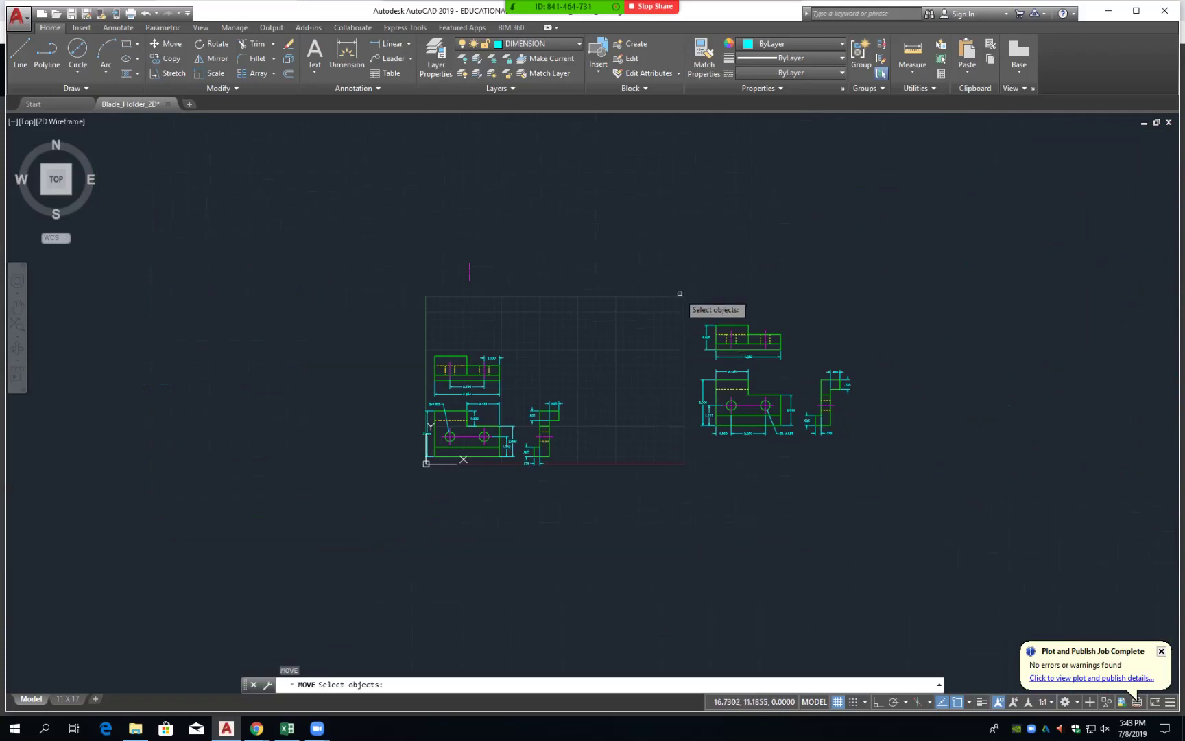
{"action": "left_click", "coordinate": [674, 307]}
{"action": "left_click", "coordinate": [959, 477]}
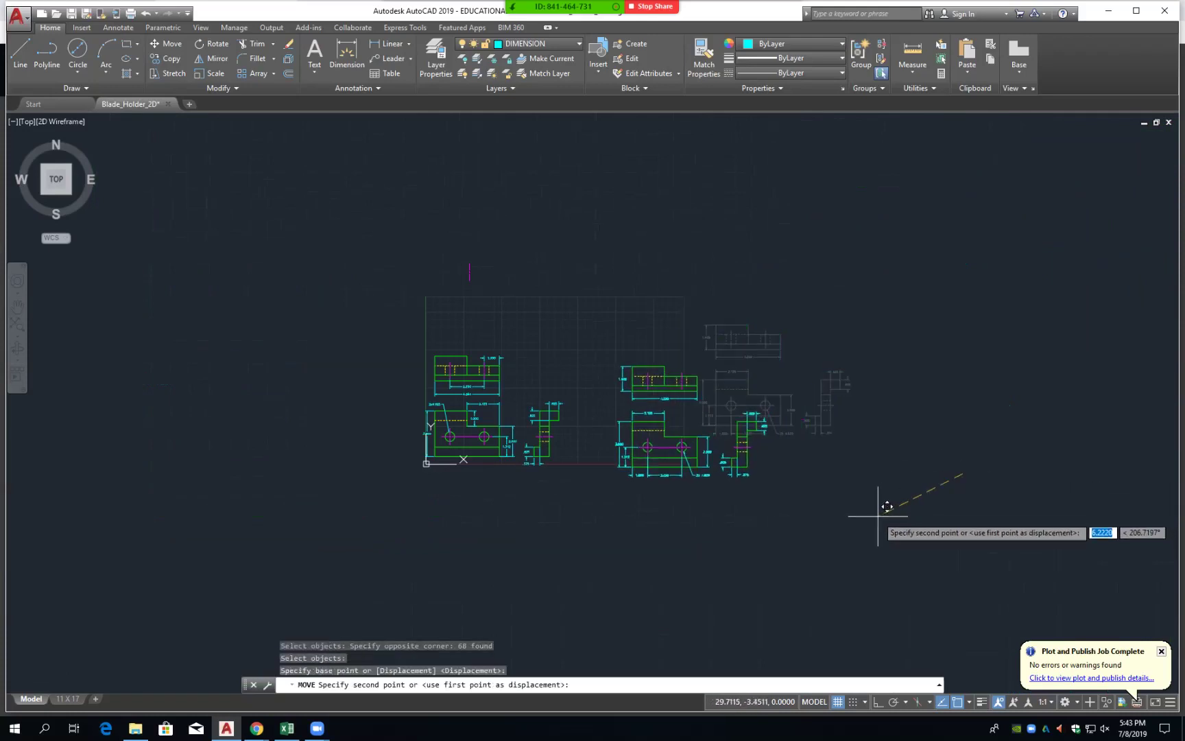
{"action": "left_click", "coordinate": [842, 495]}
{"action": "scroll", "coordinate": [555, 440], "scroll_direction": "up", "scroll_amount": 4}
{"action": "scroll", "coordinate": [554, 440], "scroll_direction": "down", "scroll_amount": 2}
{"action": "scroll", "coordinate": [555, 439], "scroll_direction": "up", "scroll_amount": 2}
{"action": "middle_click_drag", "start_coordinate": [567, 436], "coordinate": [604, 465]}
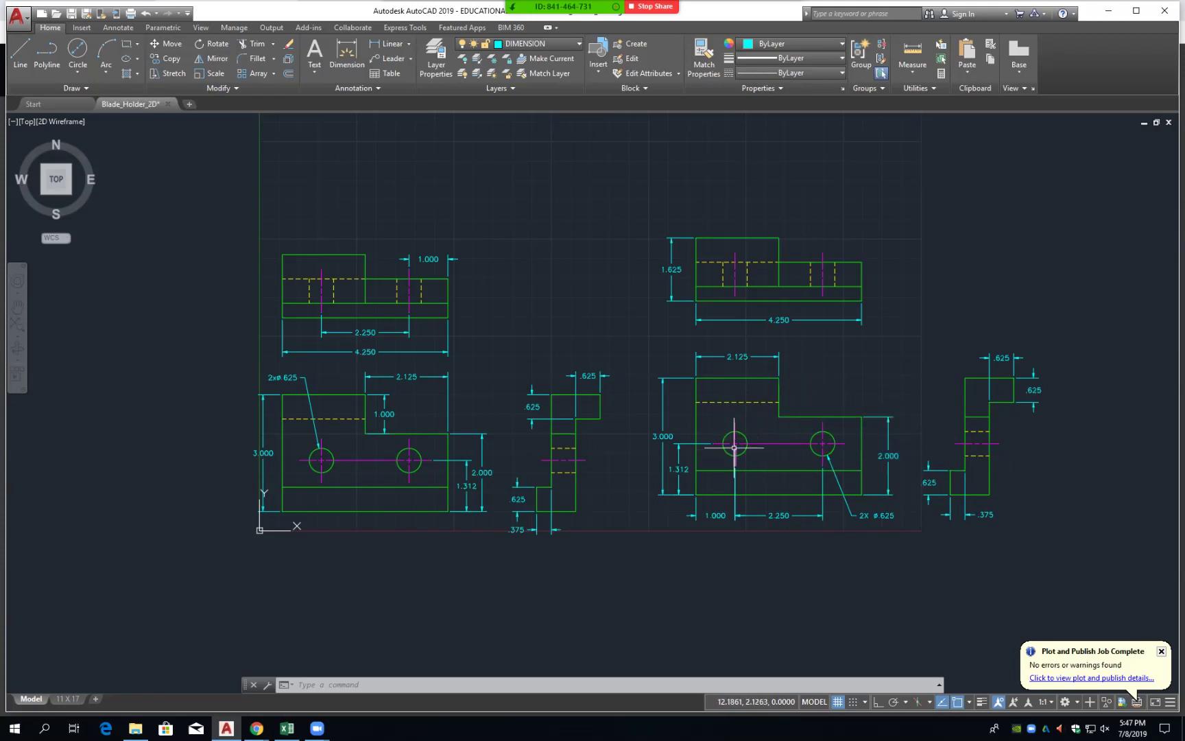
{"action": "mouse_move", "coordinate": [987, 444]}
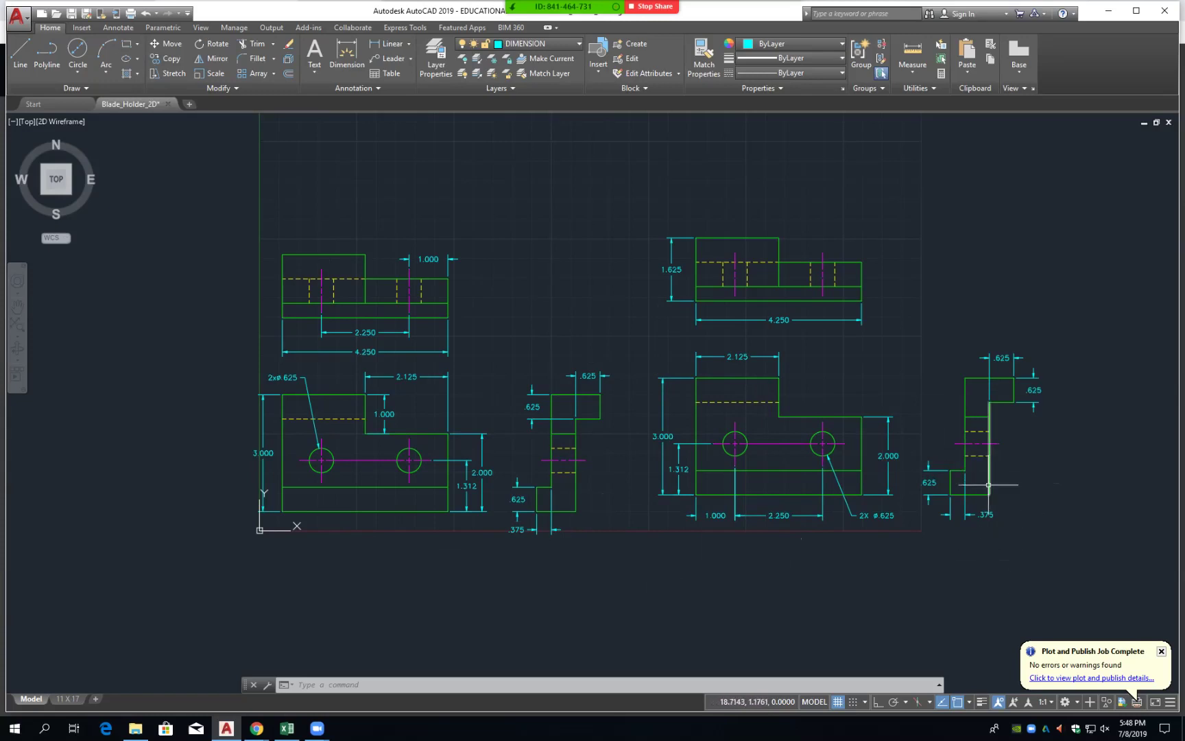
- Pan the Blade_Holder_2D drawing to frame all the views
{"action": "middle_click_drag", "start_coordinate": [931, 497], "coordinate": [811, 535]}
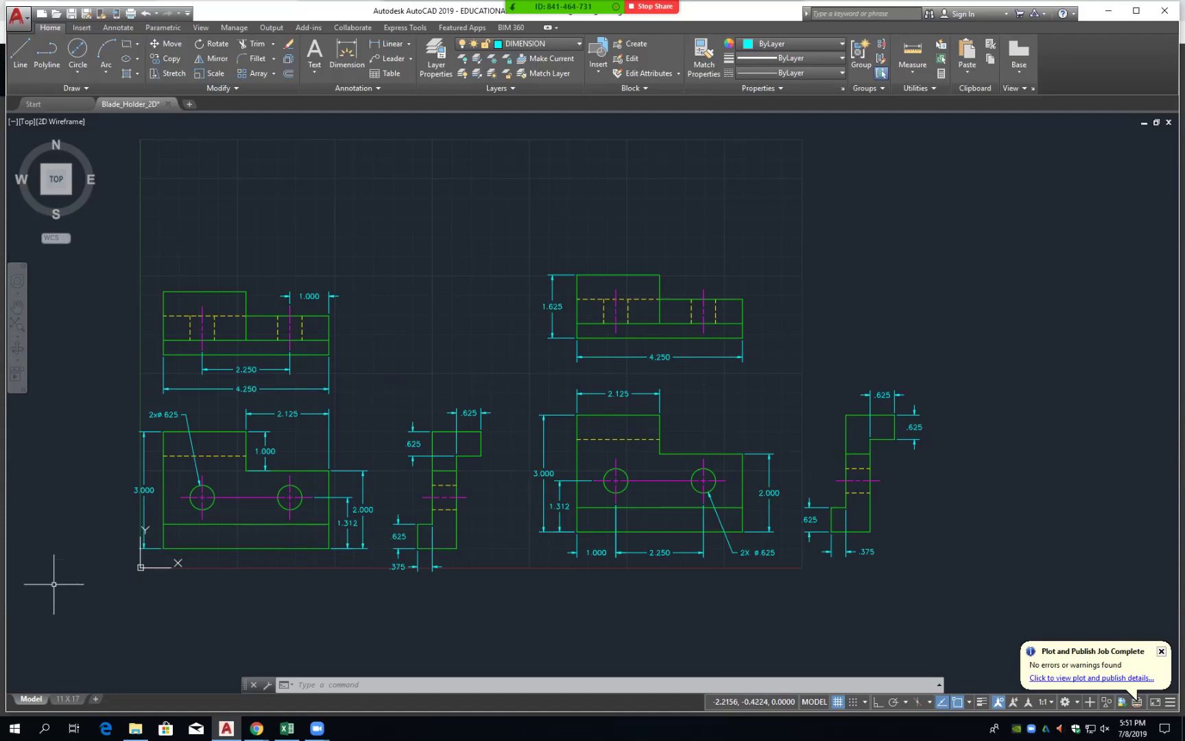
- Bring up the Select File dialog, widened and scrolled to list the drawing files
{"action": "left_click", "coordinate": [17, 15]}
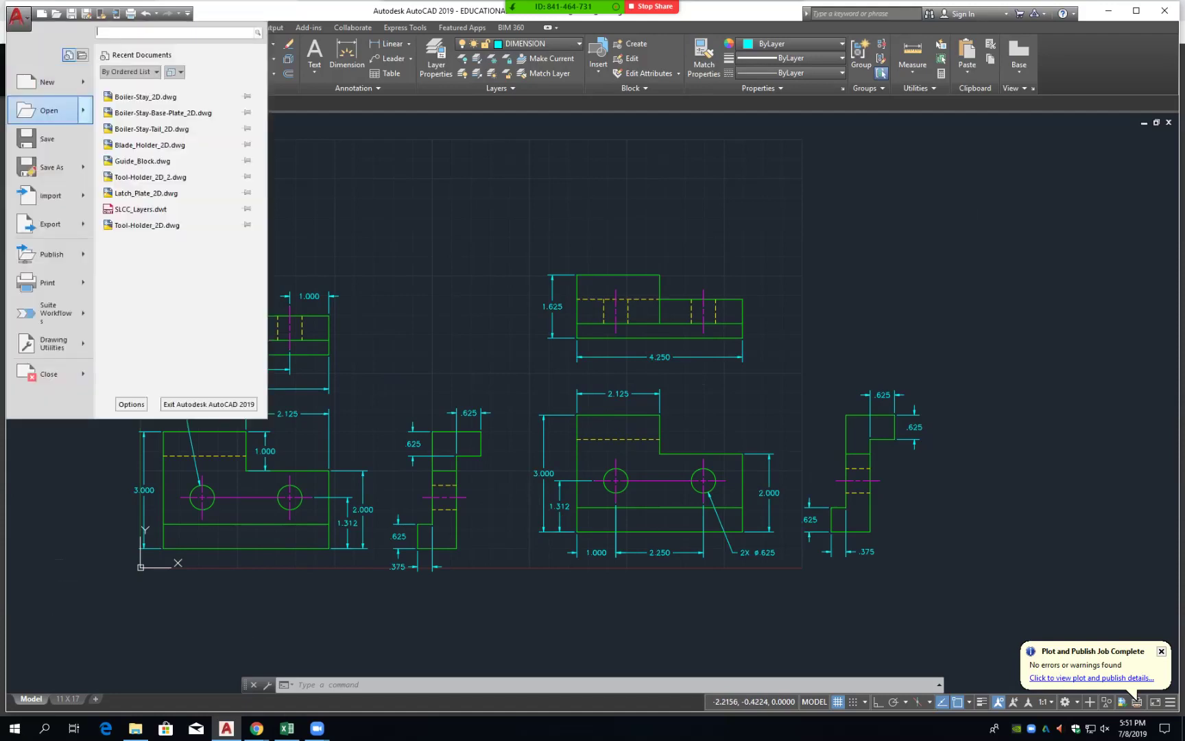
{"action": "left_click", "coordinate": [144, 87]}
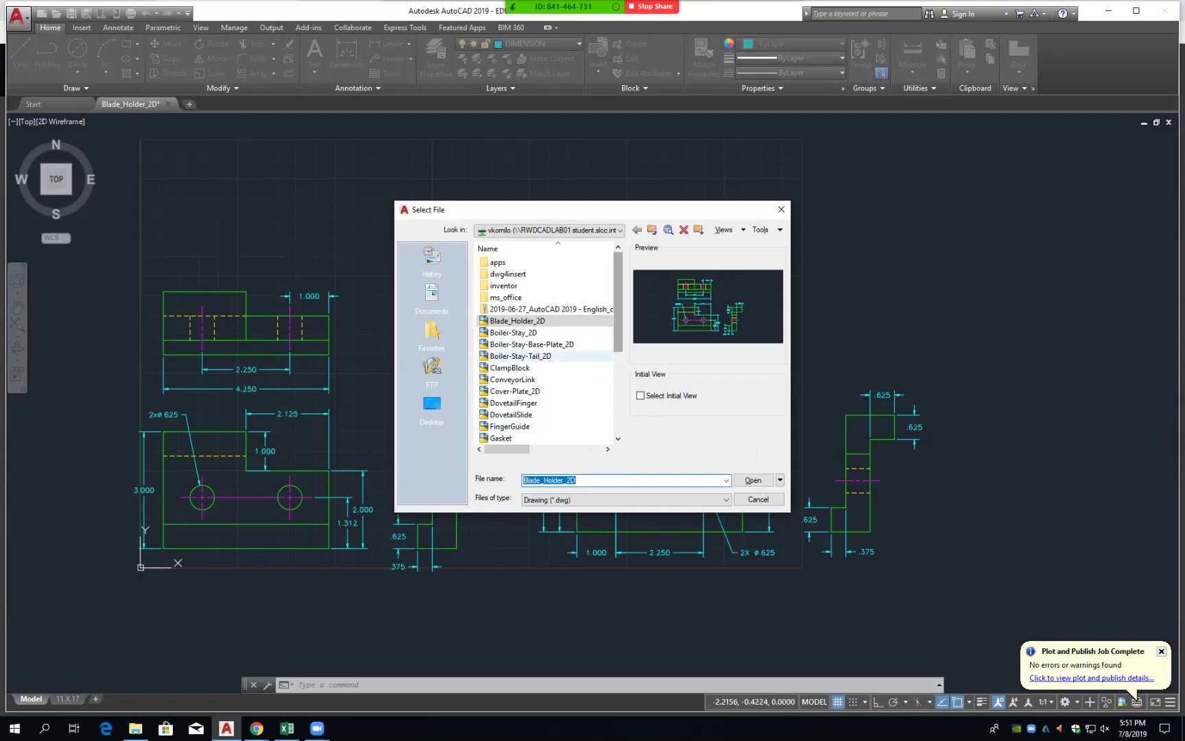
{"action": "left_click_drag", "start_coordinate": [392, 375], "coordinate": [171, 376]}
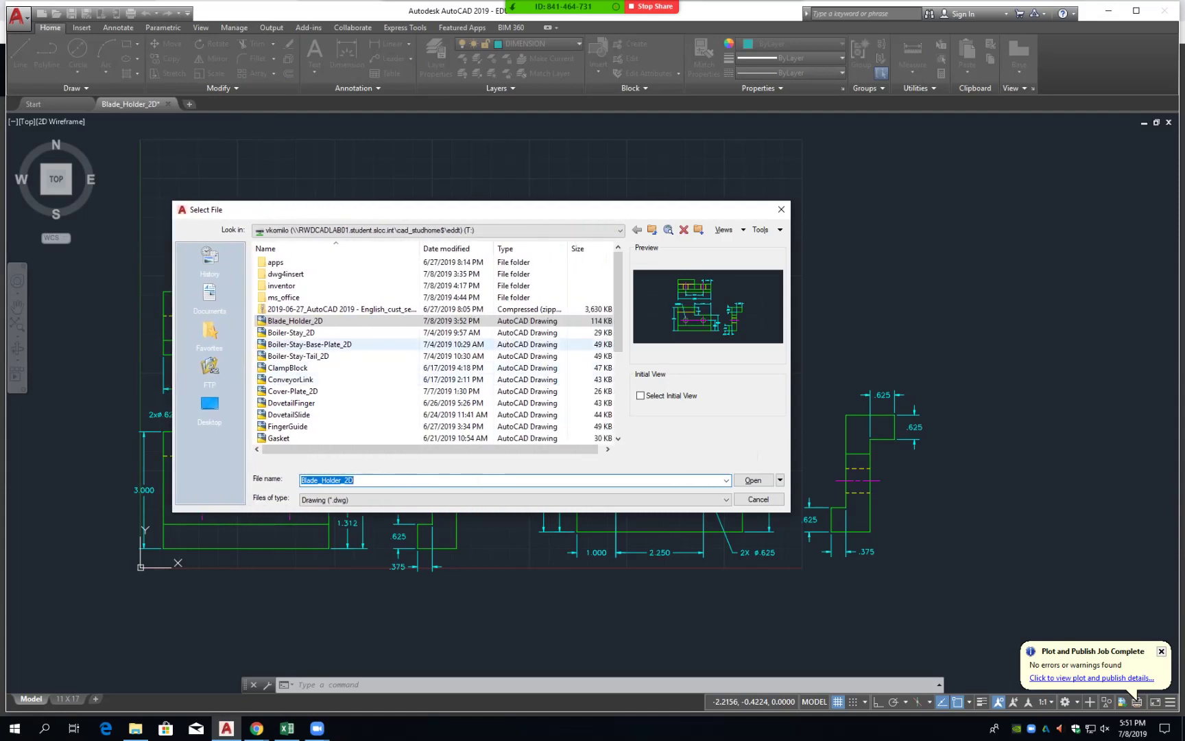
{"action": "scroll", "coordinate": [434, 349], "scroll_direction": "down", "scroll_amount": 1}
{"action": "scroll", "coordinate": [434, 350], "scroll_direction": "down", "scroll_amount": 1}
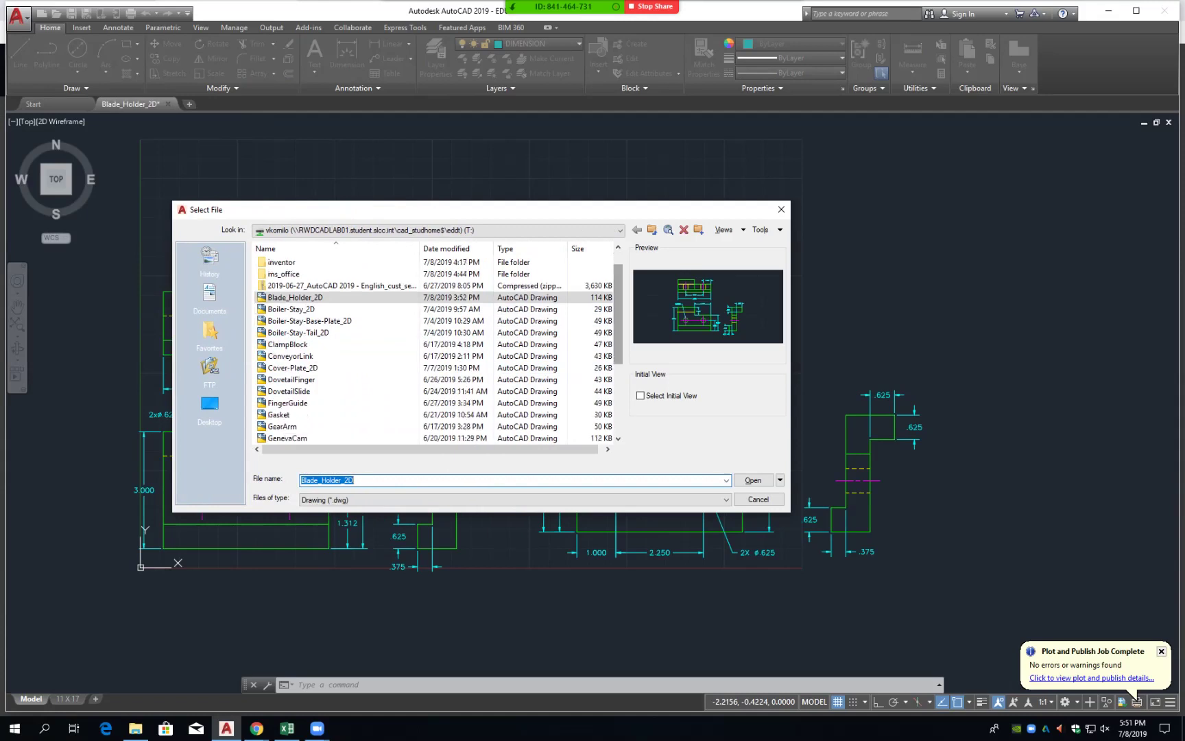
{"action": "scroll", "coordinate": [434, 349], "scroll_direction": "down", "scroll_amount": 1}
{"action": "scroll", "coordinate": [434, 350], "scroll_direction": "down", "scroll_amount": 2}
{"action": "scroll", "coordinate": [434, 350], "scroll_direction": "down", "scroll_amount": 1}
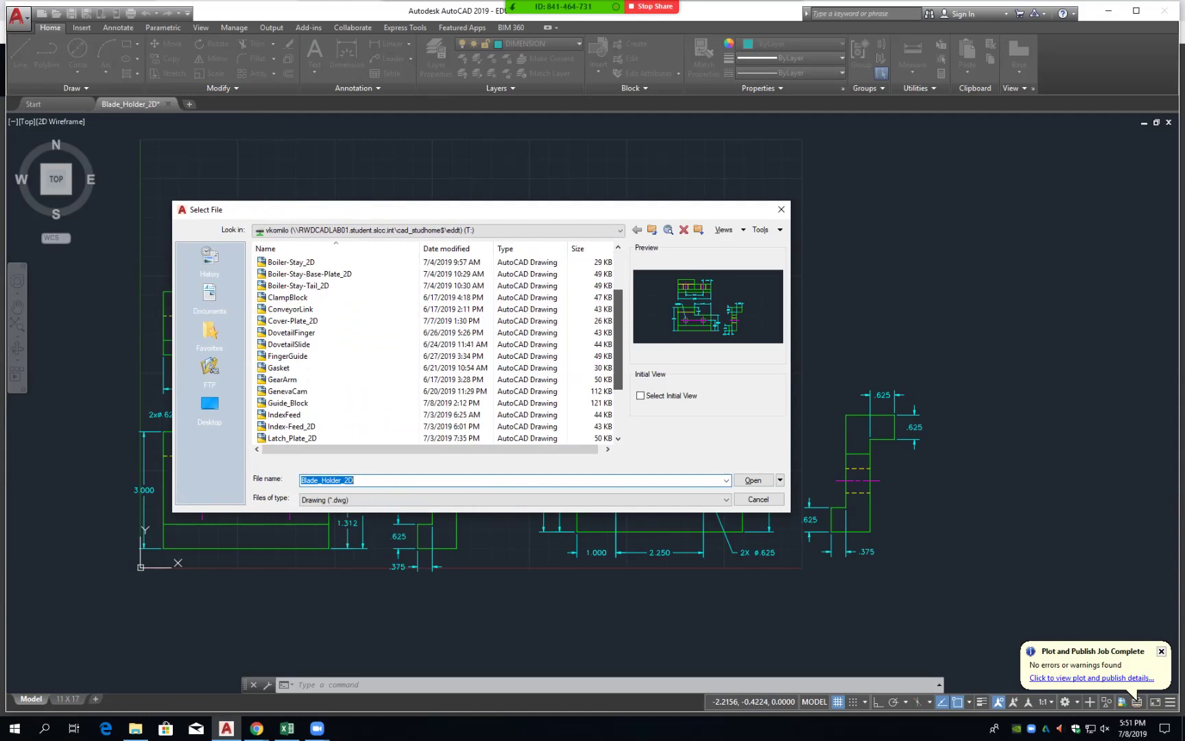
{"action": "scroll", "coordinate": [434, 350], "scroll_direction": "down", "scroll_amount": 1}
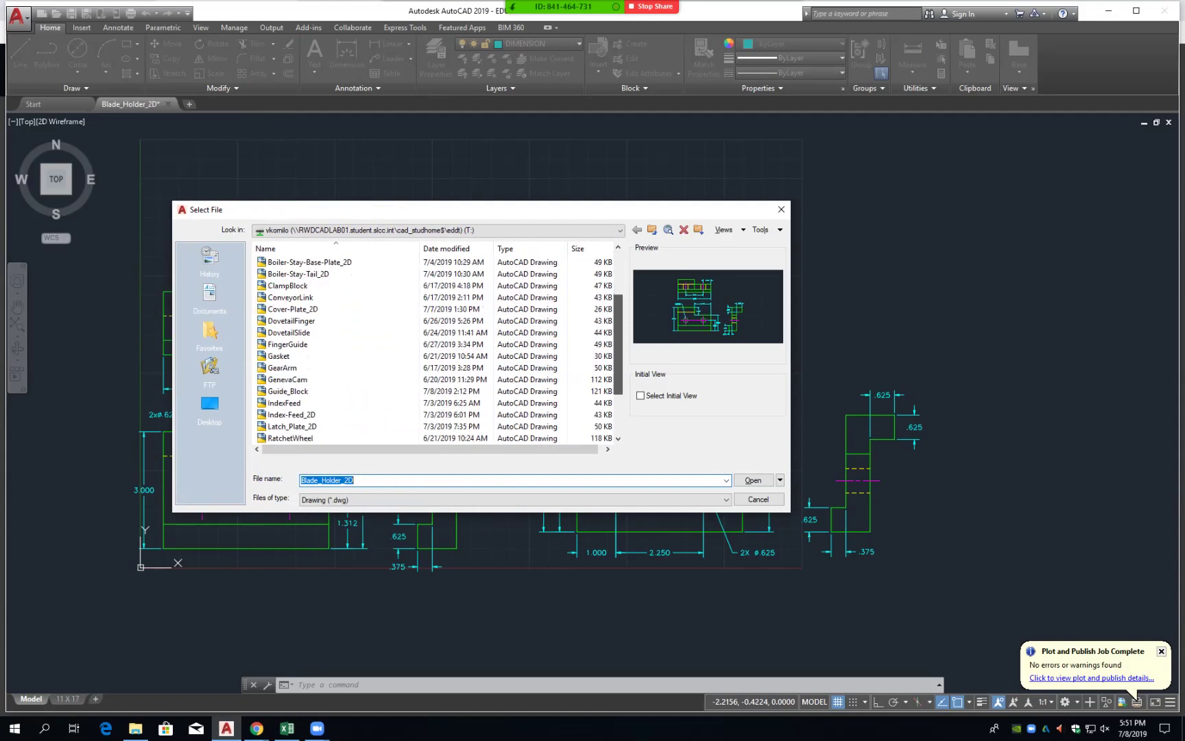
{"action": "scroll", "coordinate": [434, 350], "scroll_direction": "down", "scroll_amount": 1}
{"action": "scroll", "coordinate": [434, 350], "scroll_direction": "down", "scroll_amount": 1}
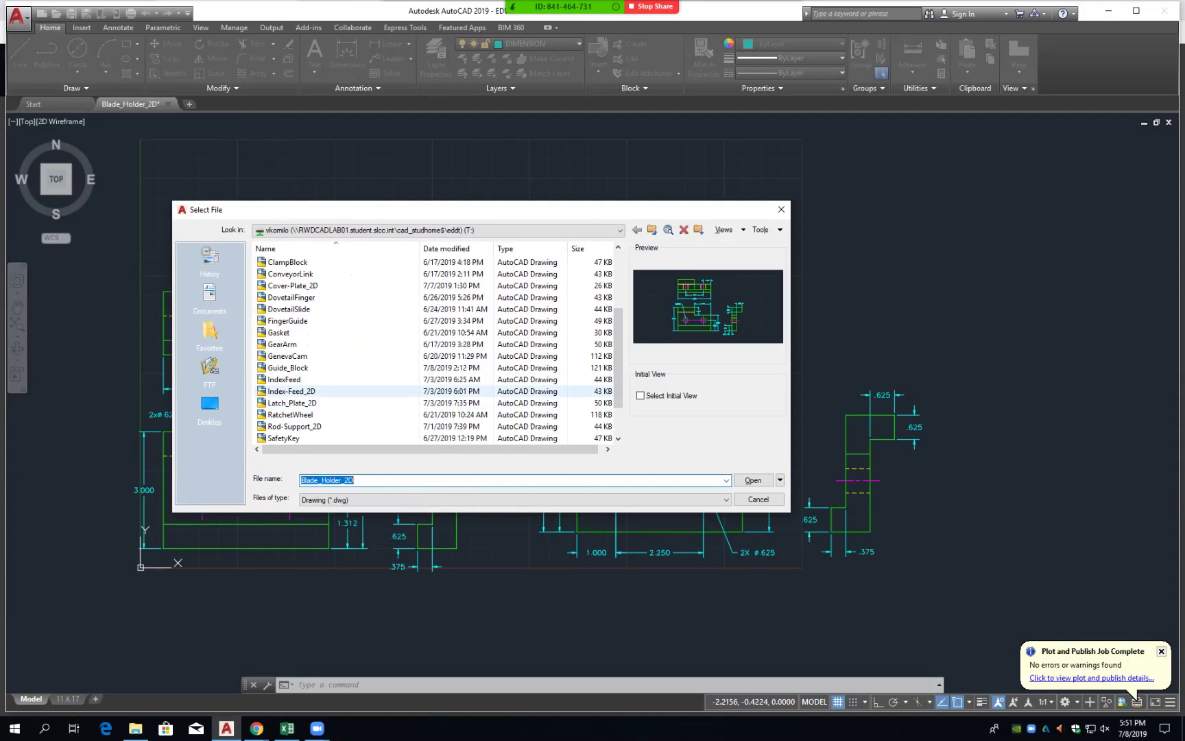
- Select and open Tool-Holder_2D_2.dwg in its own tab
{"action": "left_click", "coordinate": [292, 391]}
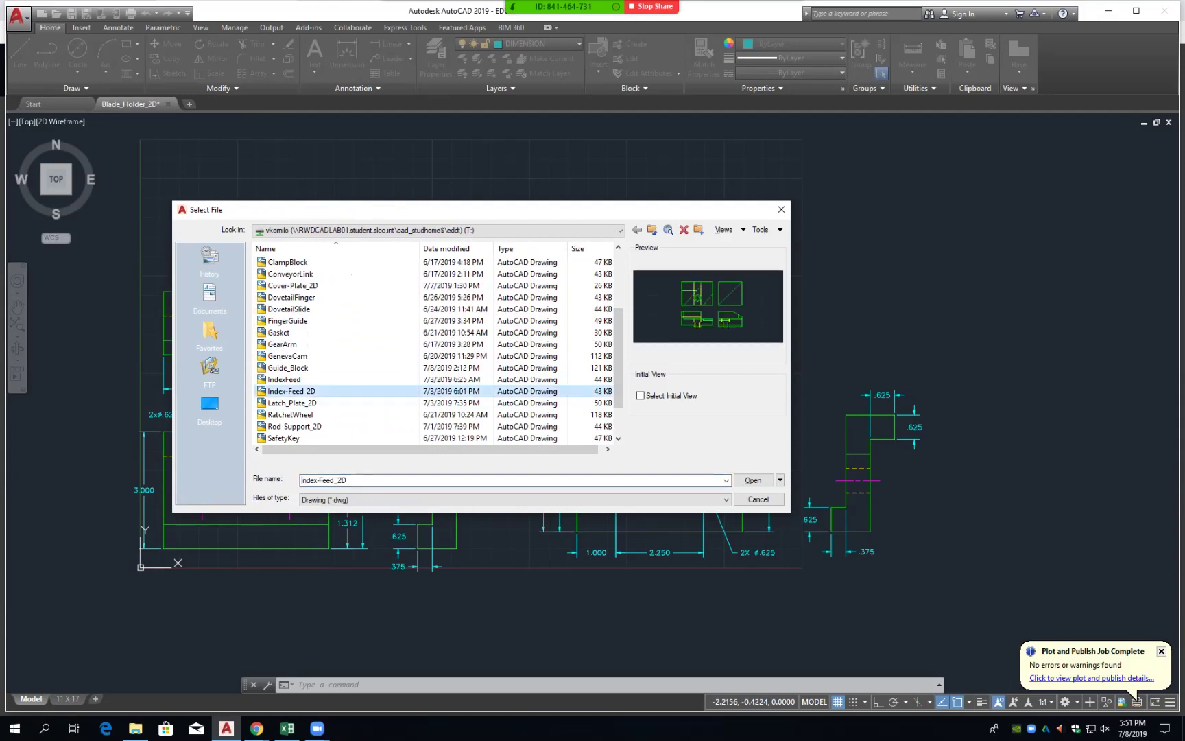
{"action": "left_click_drag", "start_coordinate": [617, 356], "coordinate": [617, 382]}
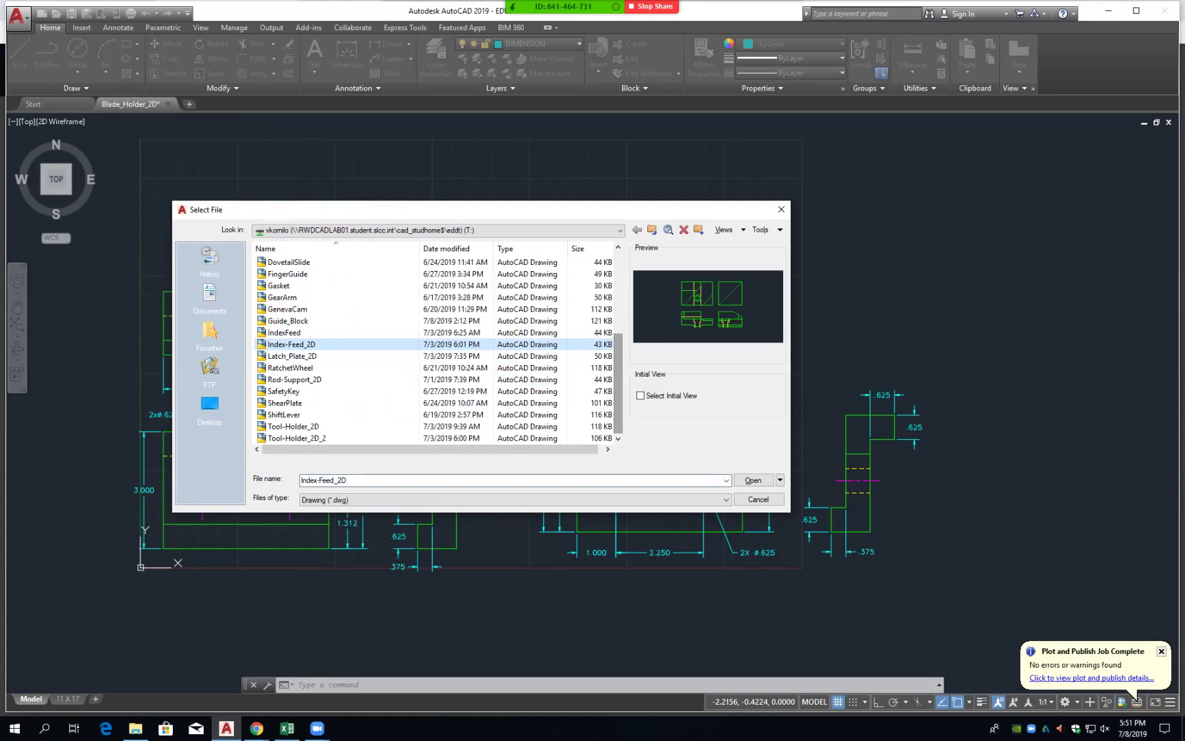
{"action": "left_click", "coordinate": [297, 438]}
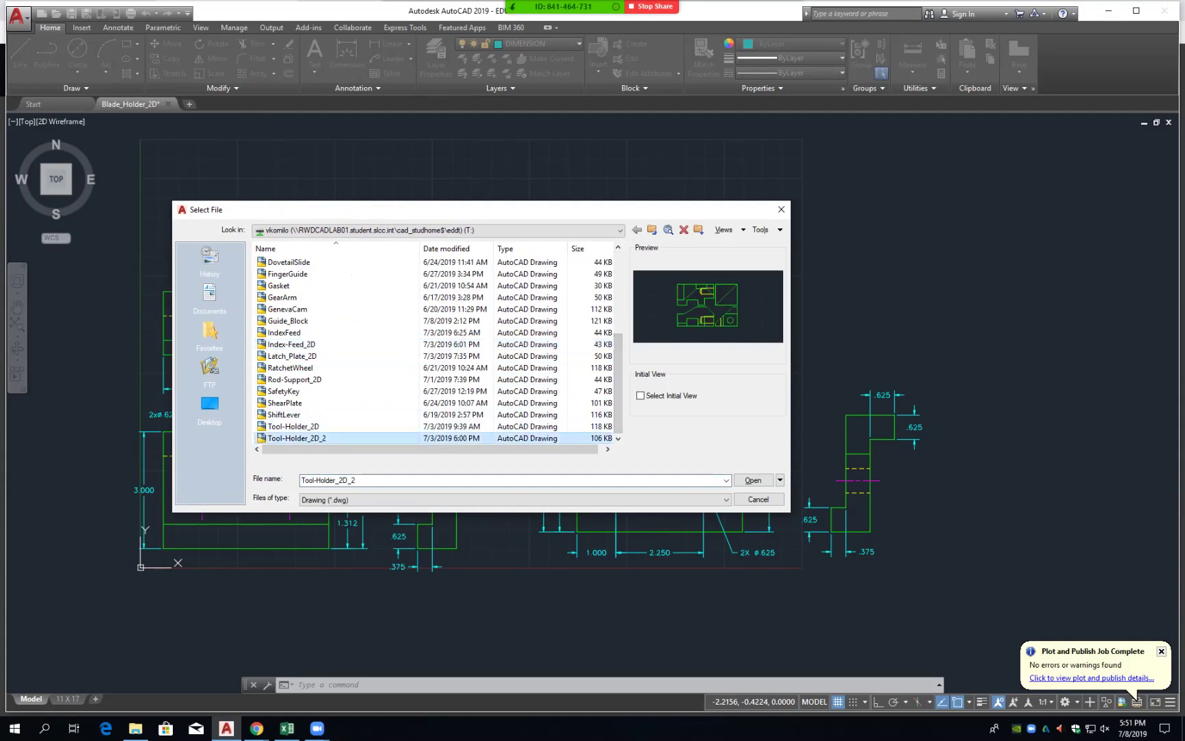
{"action": "left_click", "coordinate": [753, 480]}
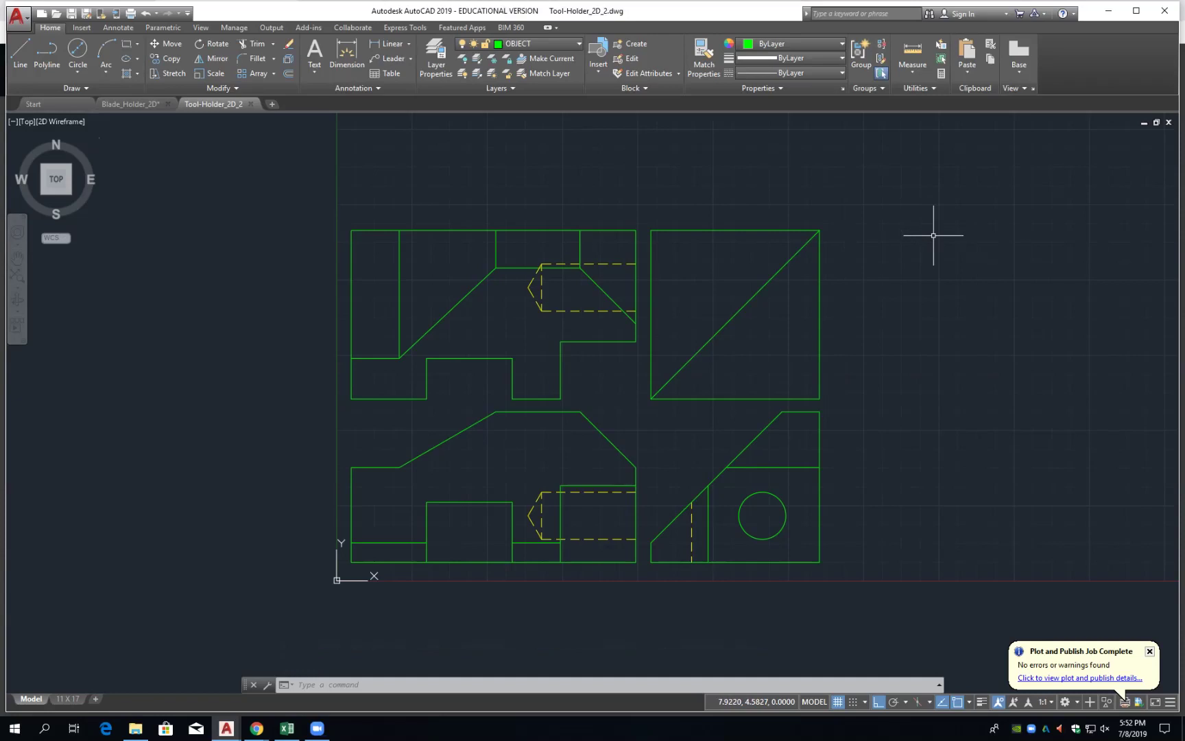
{"action": "key", "text": "F1"}
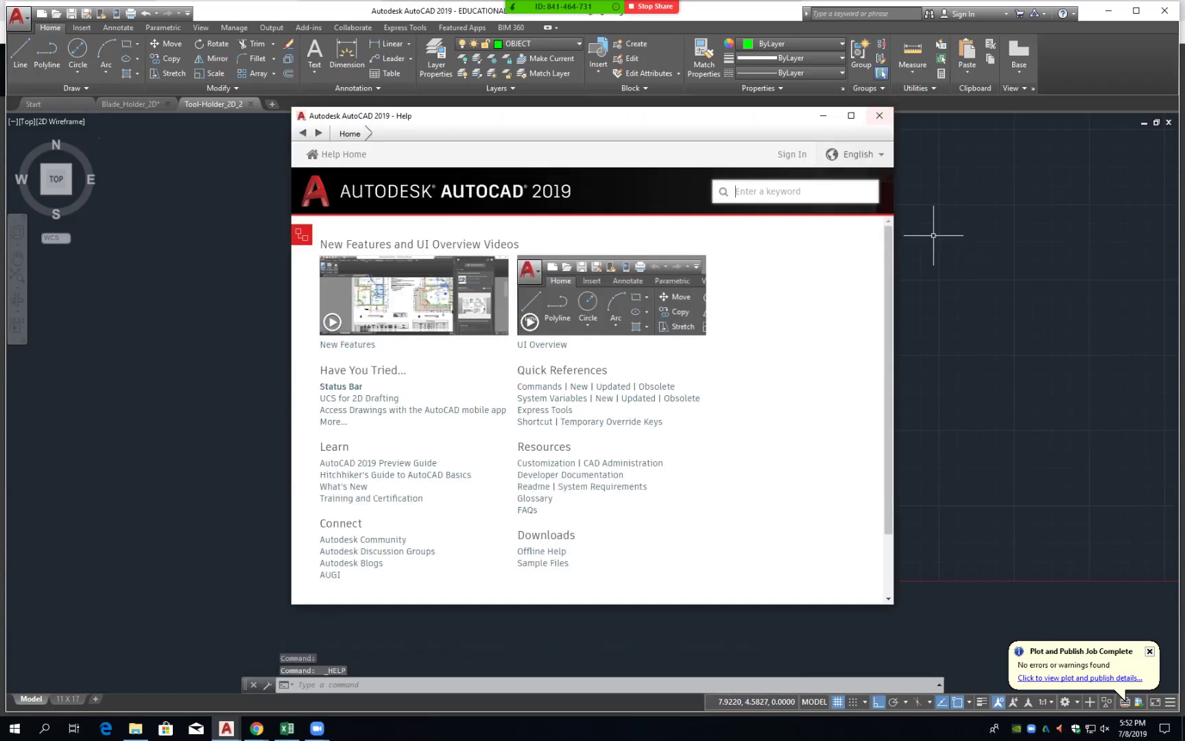
{"action": "left_click", "coordinate": [879, 115]}
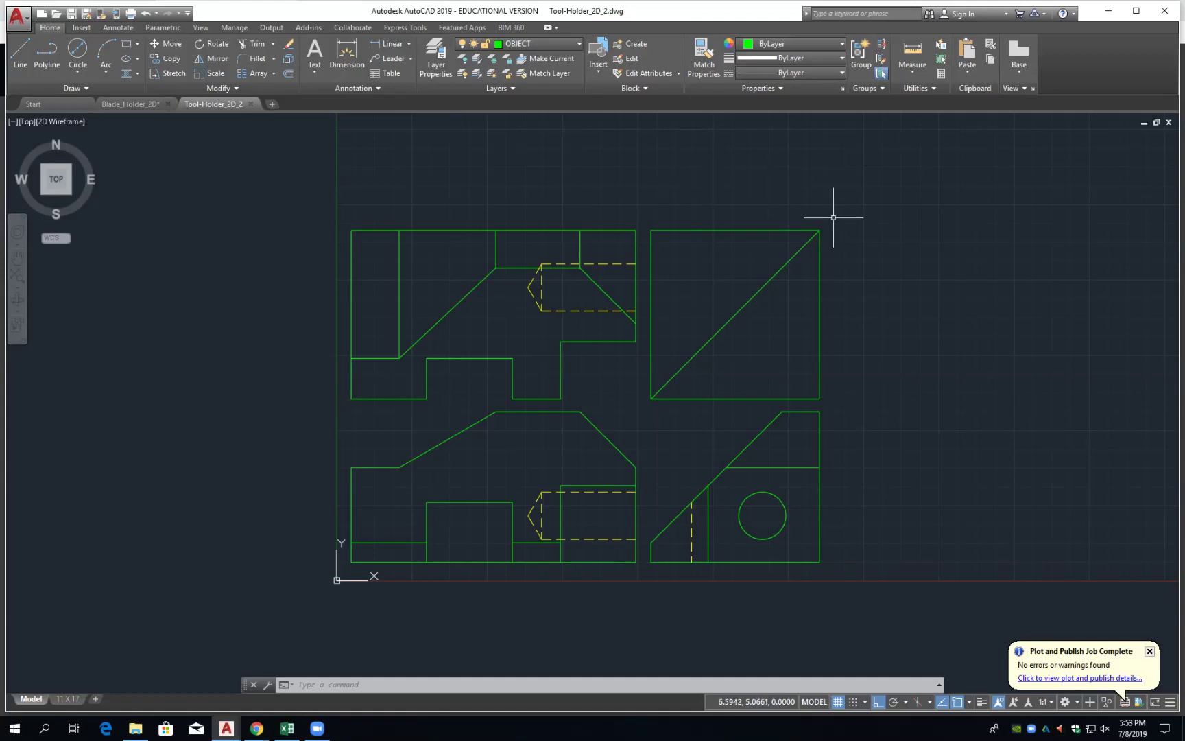
{"action": "left_click", "coordinate": [250, 103]}
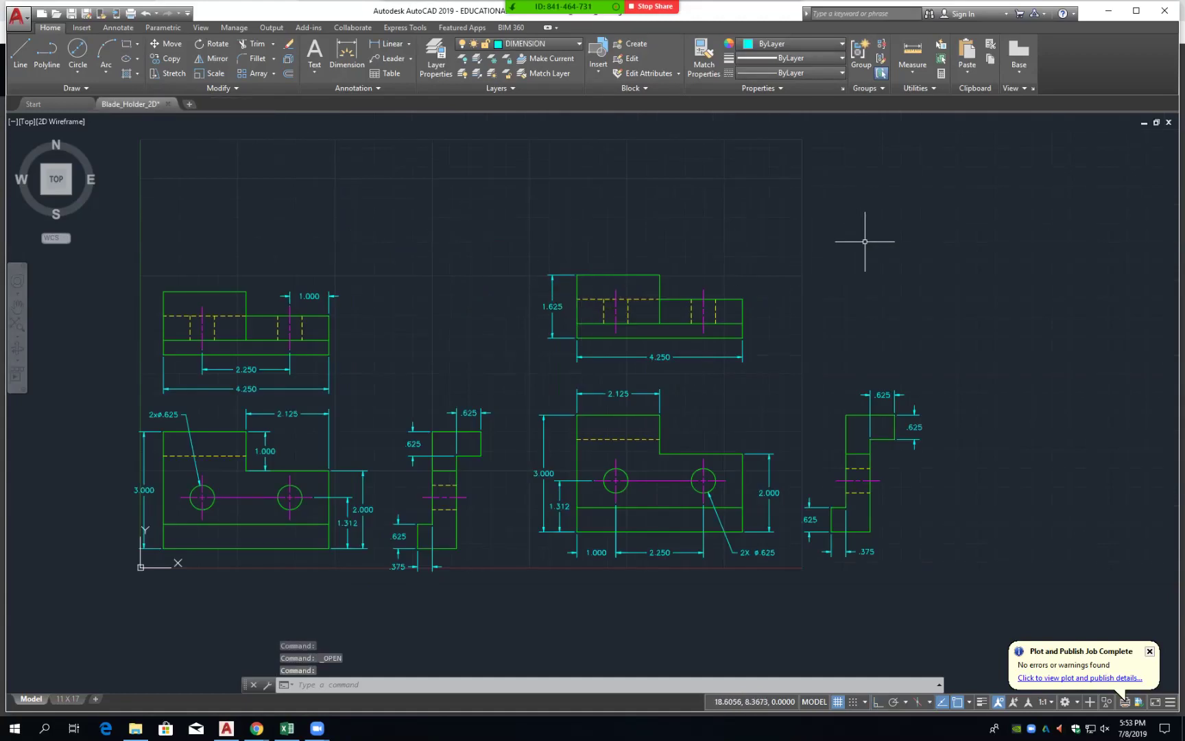
{"action": "left_click", "coordinate": [18, 17]}
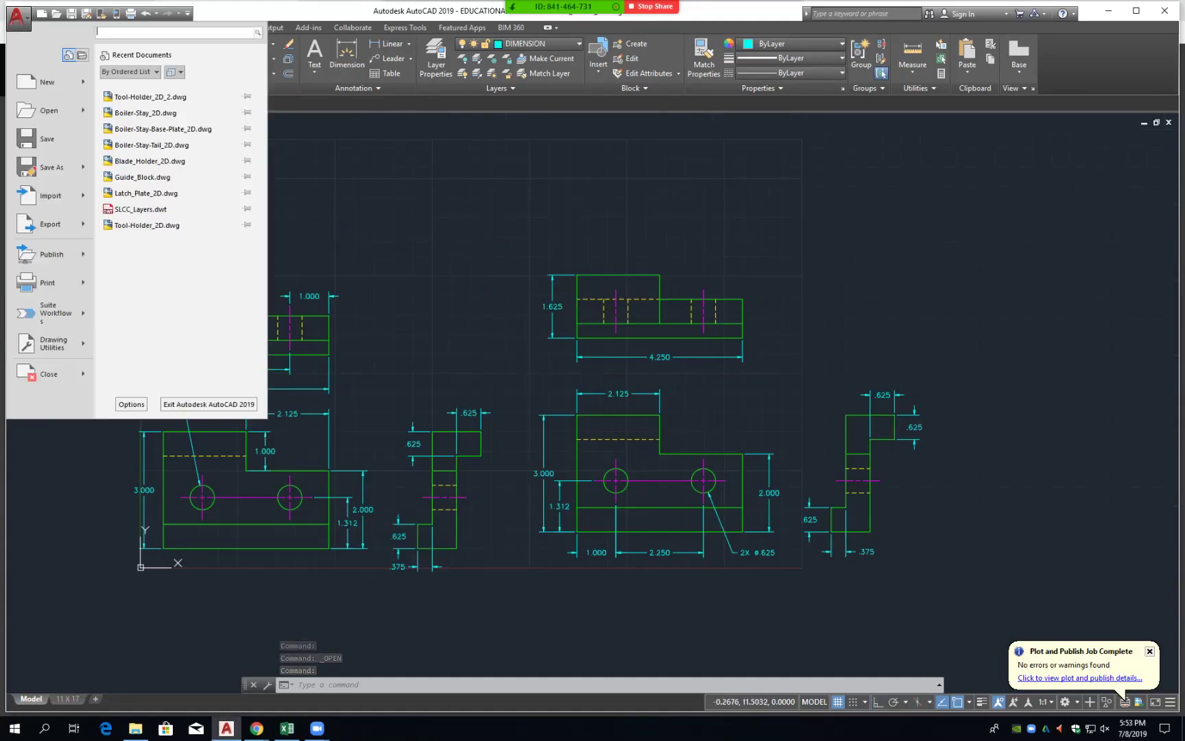
{"action": "key", "text": "Escape"}
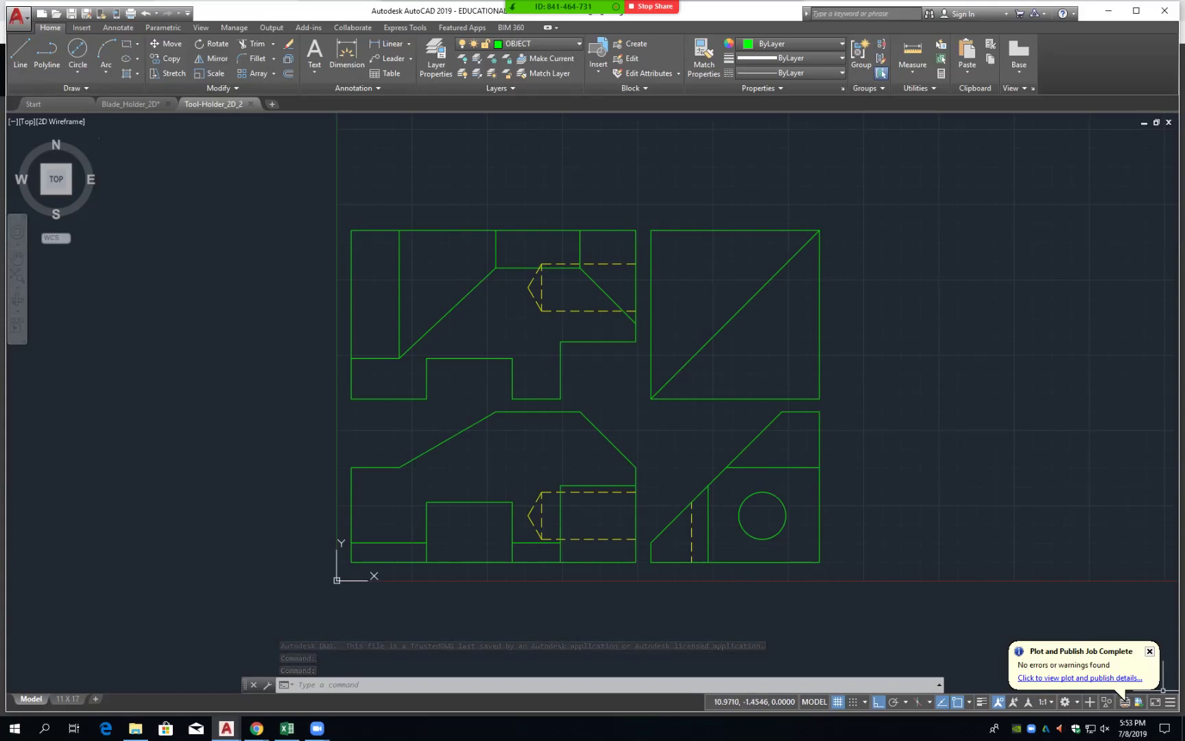
{"action": "scroll", "coordinate": [652, 437], "scroll_direction": "down", "scroll_amount": 2}
{"action": "scroll", "coordinate": [653, 435], "scroll_direction": "down", "scroll_amount": 2}
- Copy all four Tool-Holder views to the right of the originals
{"action": "key", "text": "Escape"}
{"action": "key", "text": "Escape"}
{"action": "type", "text": "co"}
{"action": "key", "text": "Return"}
{"action": "left_click", "coordinate": [482, 326]}
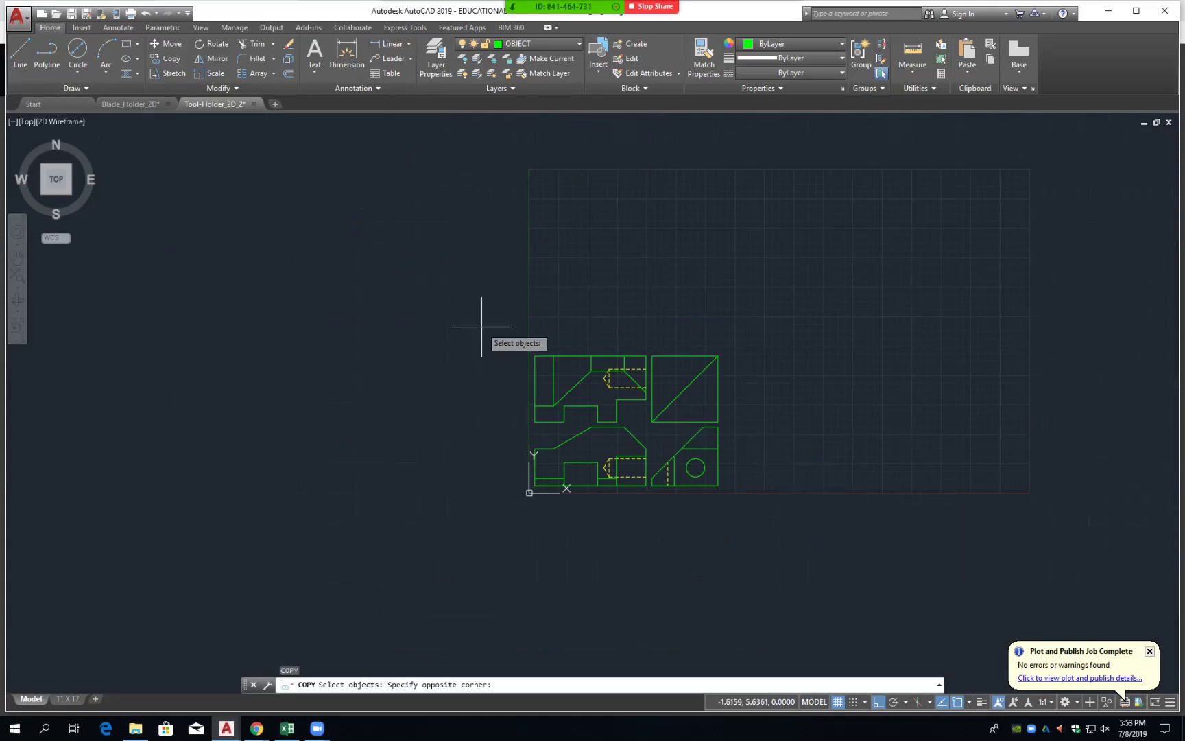
{"action": "left_click", "coordinate": [780, 528]}
{"action": "key", "text": "Return"}
{"action": "left_click", "coordinate": [648, 532]}
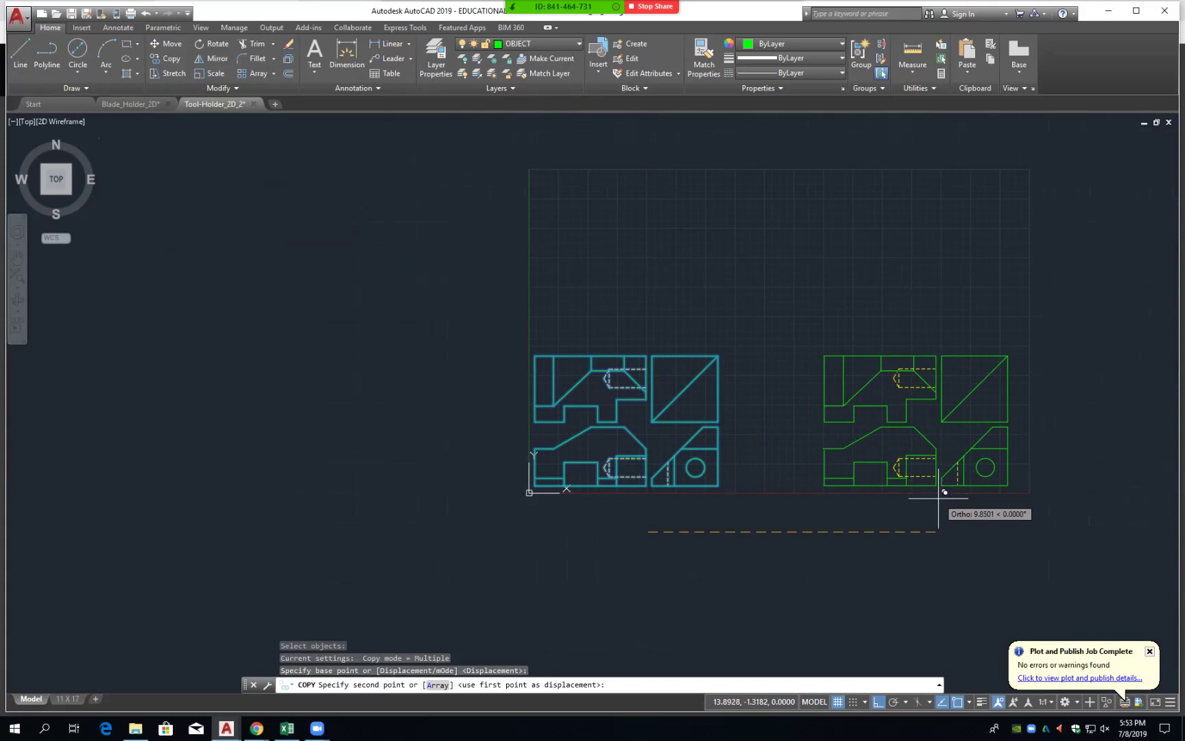
{"action": "left_click", "coordinate": [939, 492]}
{"action": "key", "text": "Return"}
- Move the upper copied views higher up
{"action": "type", "text": "m"}
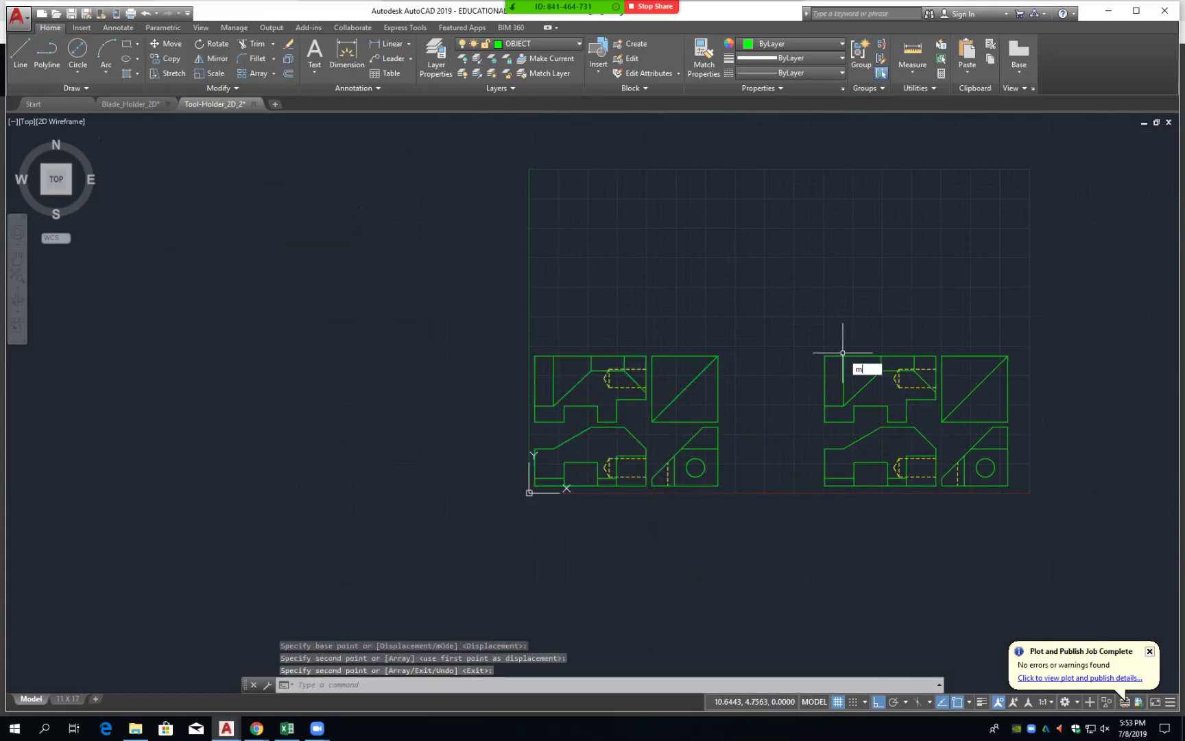
{"action": "key", "text": "Return"}
{"action": "left_click", "coordinate": [789, 315]}
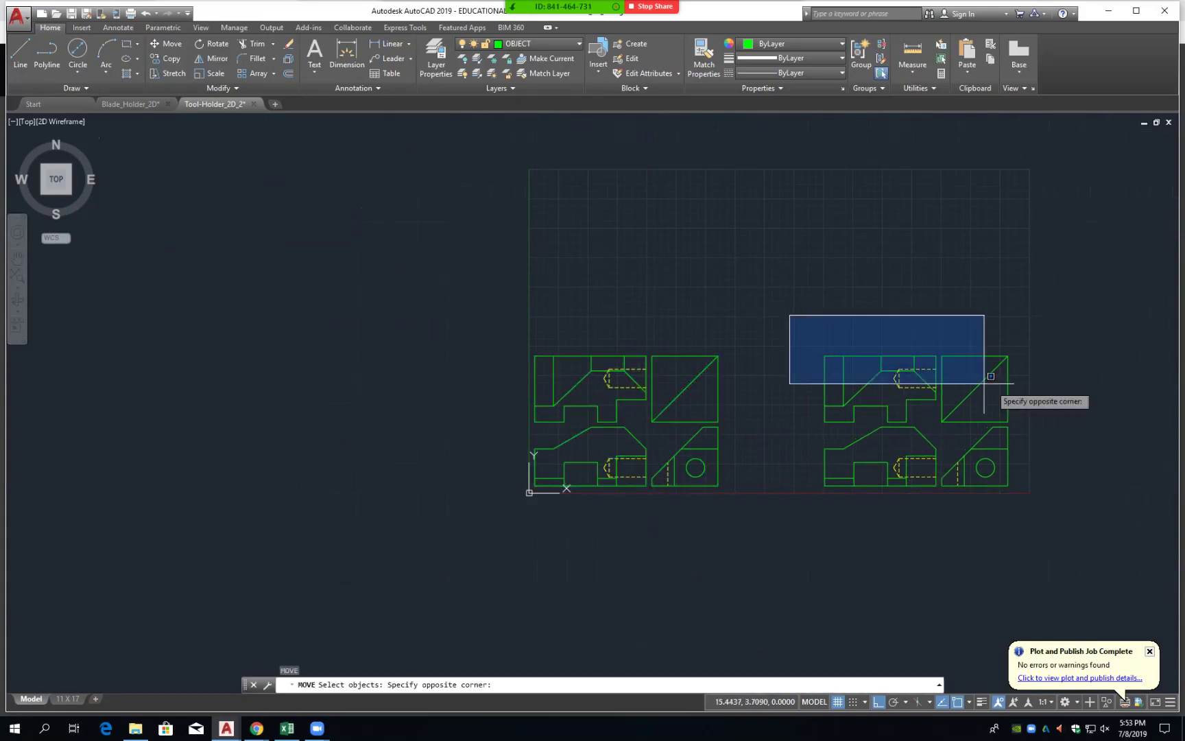
{"action": "left_click", "coordinate": [1065, 424]}
{"action": "key", "text": "Return"}
{"action": "left_click", "coordinate": [1043, 347]}
- Shift the copied square and triangle views further right and pan to them
{"action": "key", "text": "Return"}
{"action": "left_click", "coordinate": [1051, 247]}
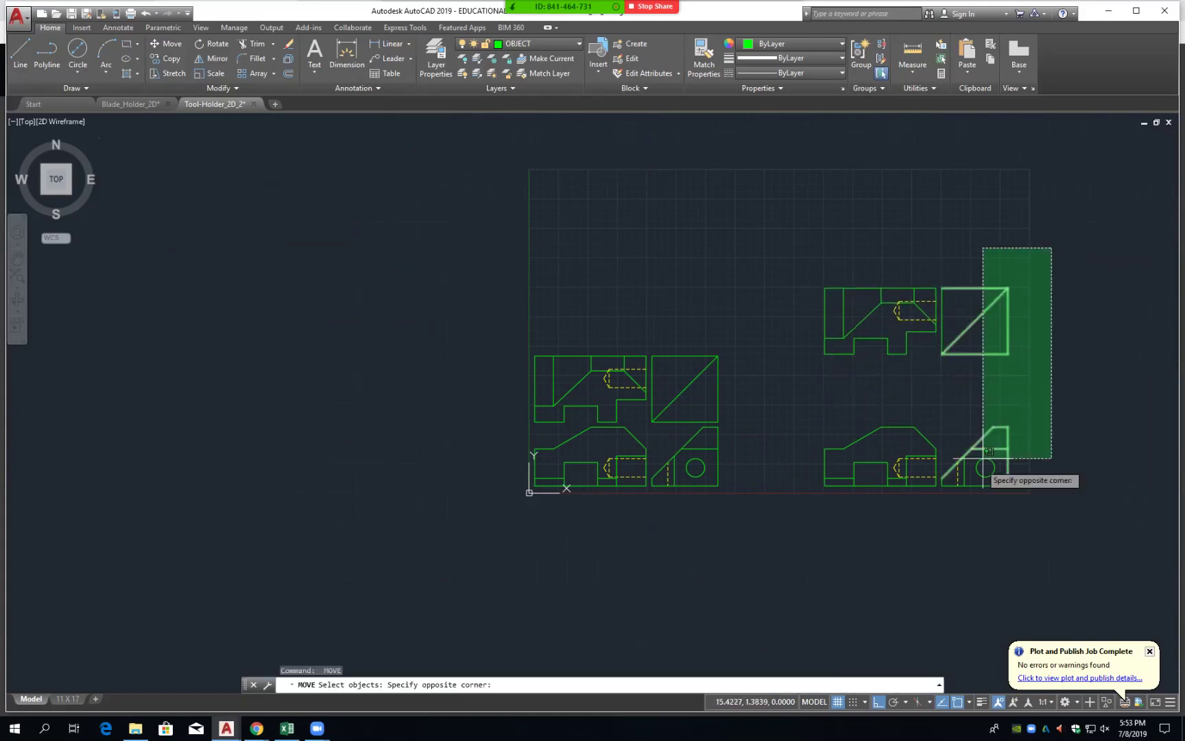
{"action": "left_click", "coordinate": [940, 521]}
{"action": "key", "text": "Return"}
{"action": "left_click", "coordinate": [921, 399]}
{"action": "left_click", "coordinate": [1022, 399]}
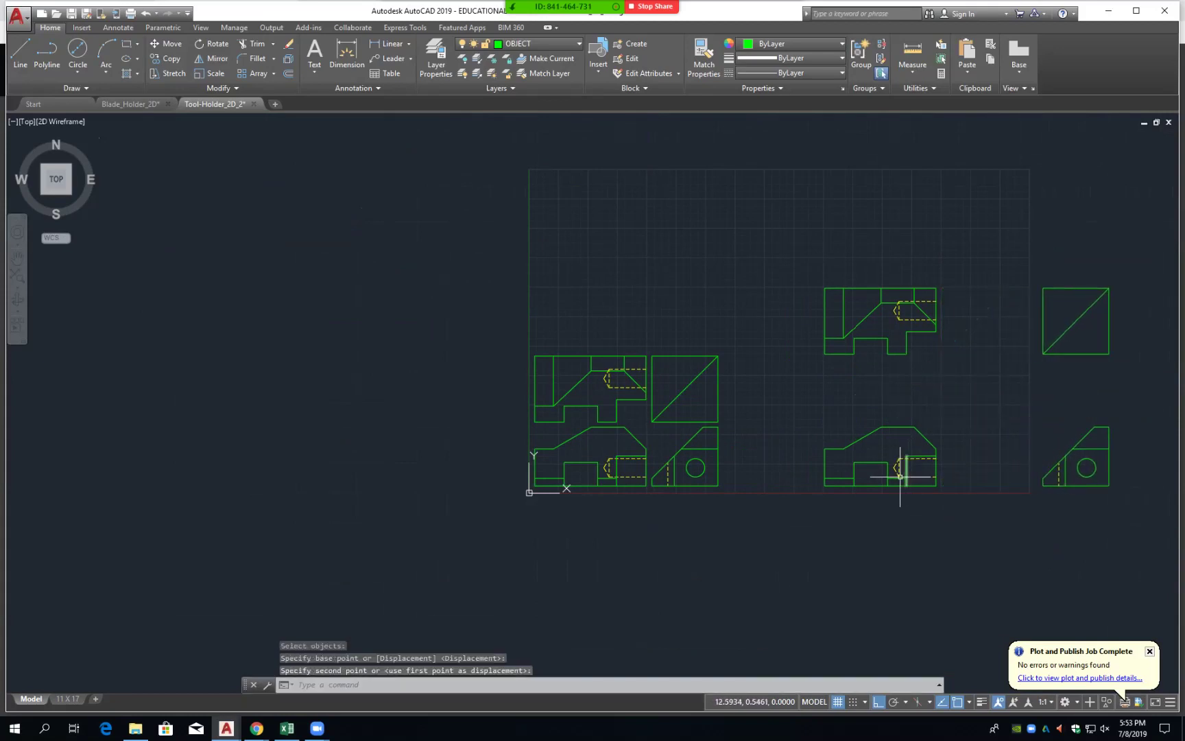
{"action": "scroll", "coordinate": [900, 476], "scroll_direction": "down", "scroll_amount": 2}
{"action": "scroll", "coordinate": [905, 443], "scroll_direction": "up", "scroll_amount": 4}
{"action": "mouse_move", "coordinate": [913, 450]}
{"action": "middle_mouse_down"}
{"action": "mouse_move", "coordinate": [762, 450]}
{"action": "mouse_move", "coordinate": [709, 479]}
{"action": "middle_mouse_up"}
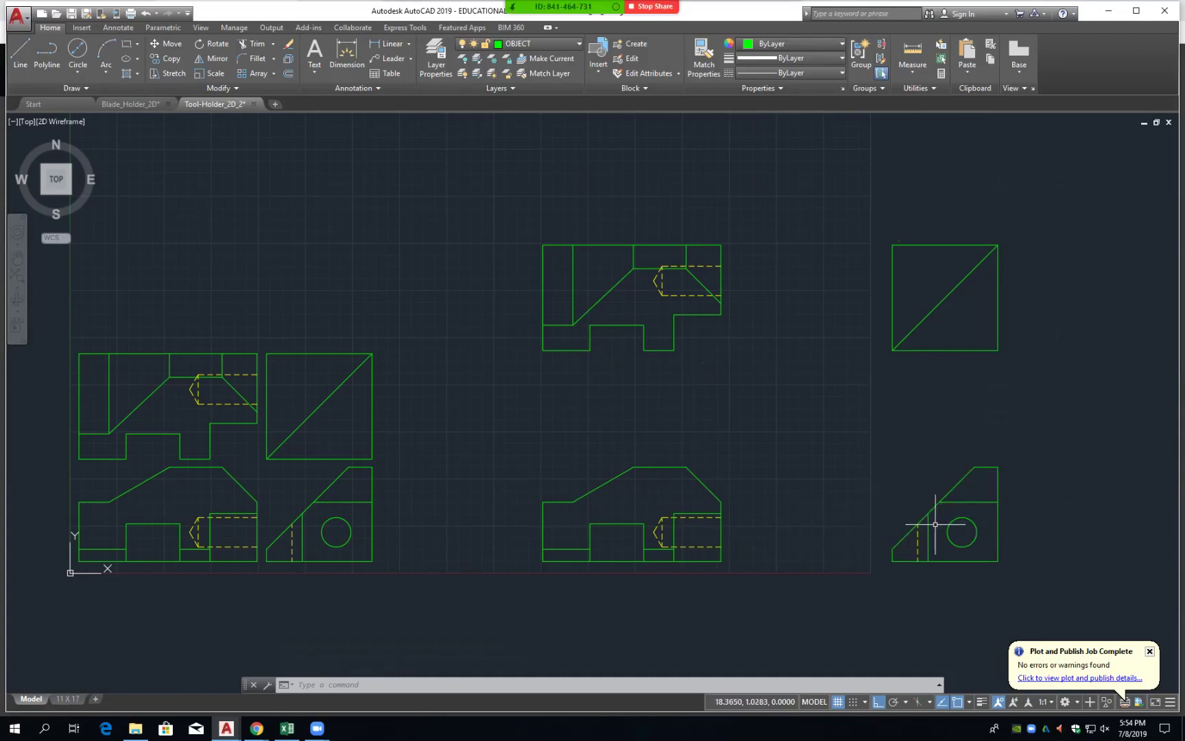
- Place a 0.5000 linear dimension across the copied side view's top-edge corners, offset .5
{"action": "scroll", "coordinate": [935, 524], "scroll_direction": "up", "scroll_amount": 4}
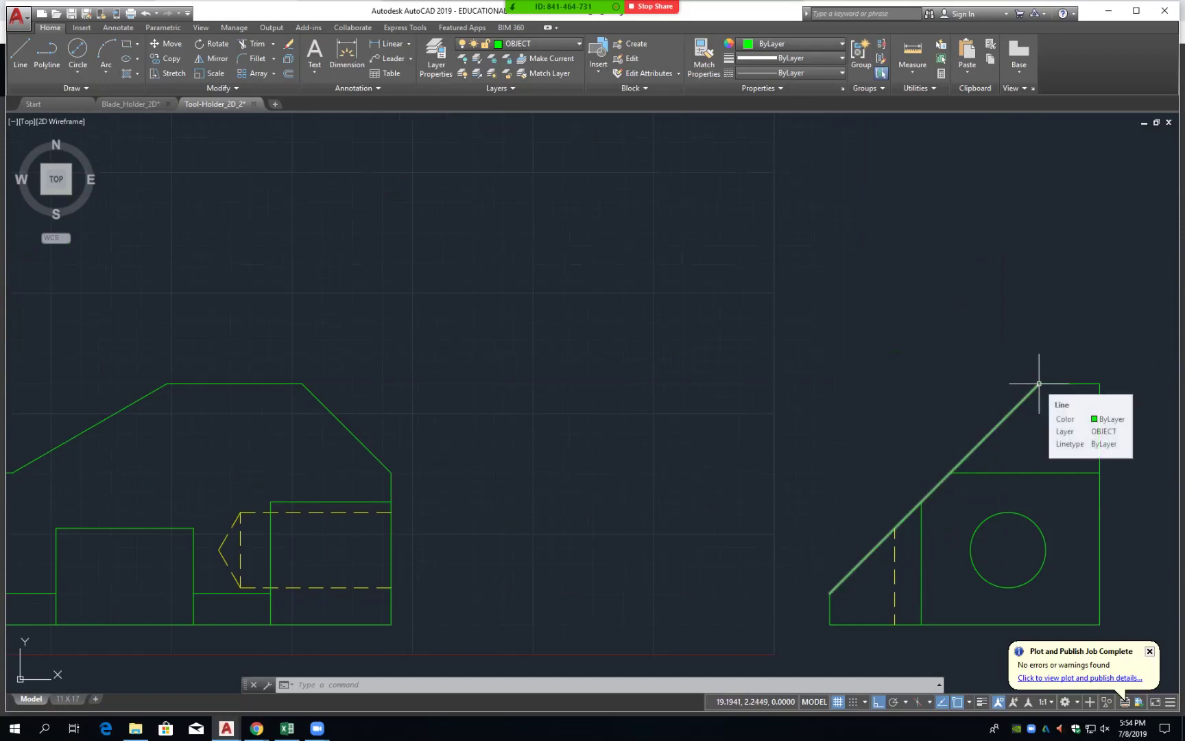
{"action": "left_click", "coordinate": [389, 43]}
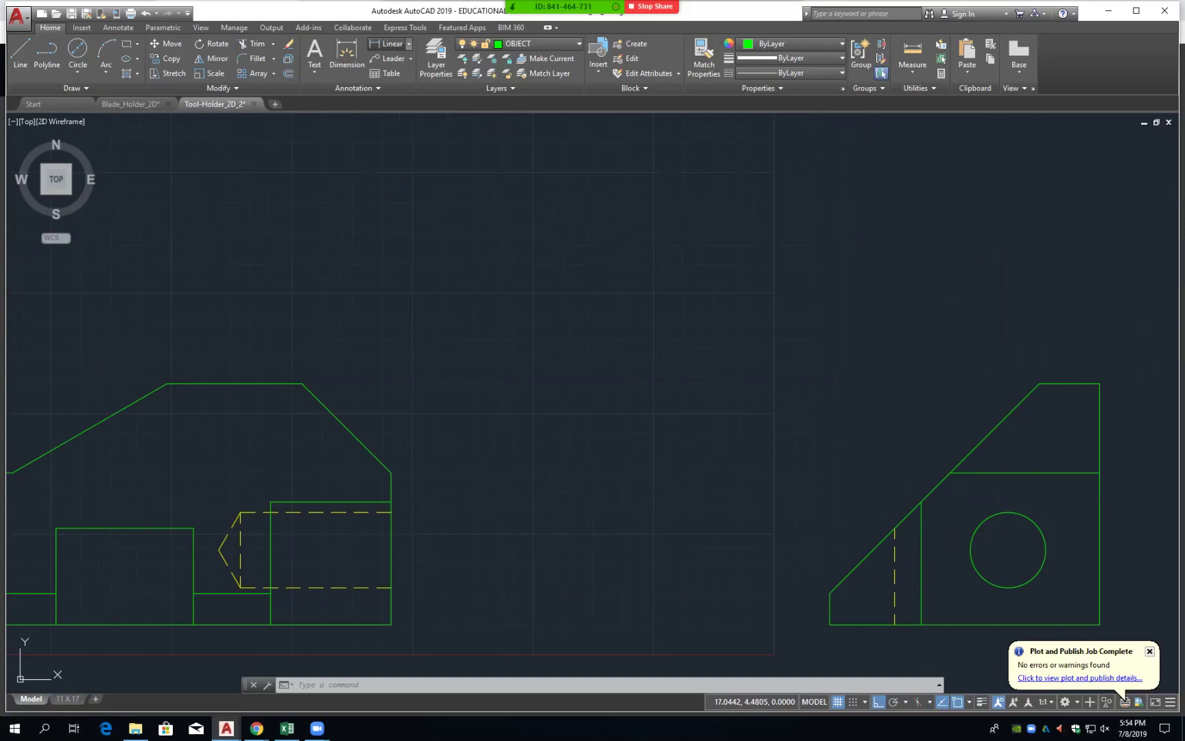
{"action": "left_click", "coordinate": [1099, 383]}
{"action": "left_click", "coordinate": [1039, 384]}
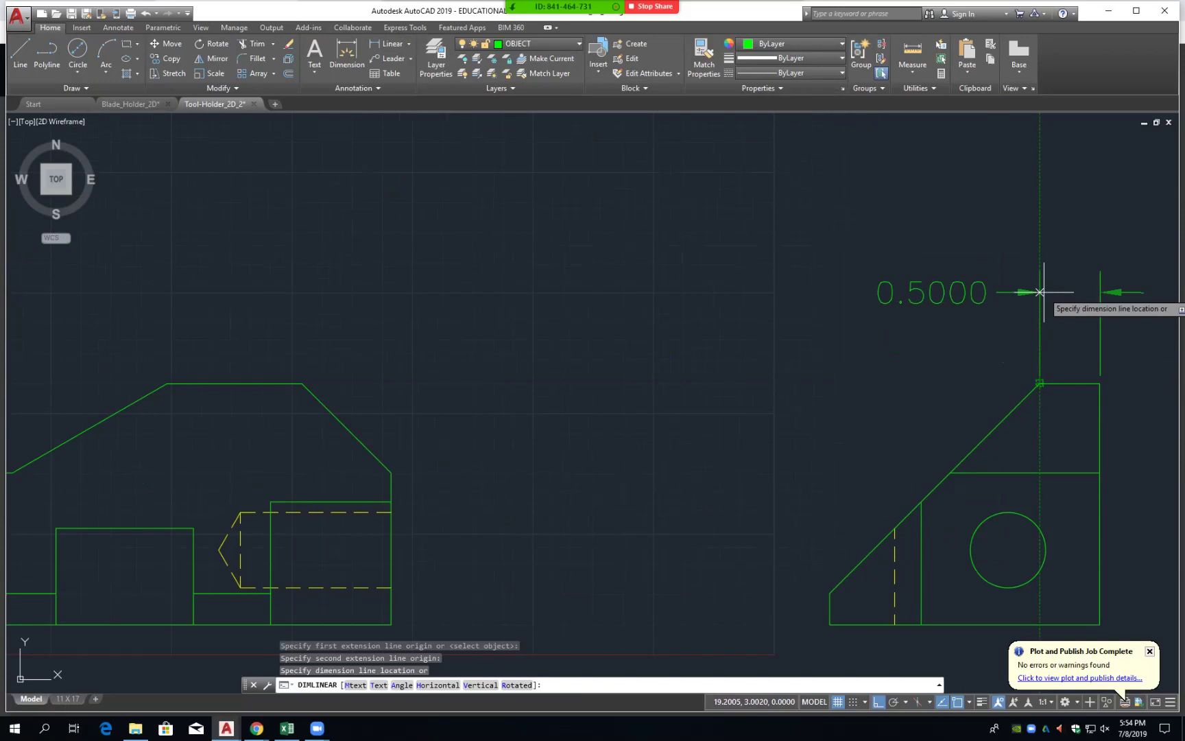
{"action": "type", "text": ".5"}
{"action": "key", "text": "Return"}
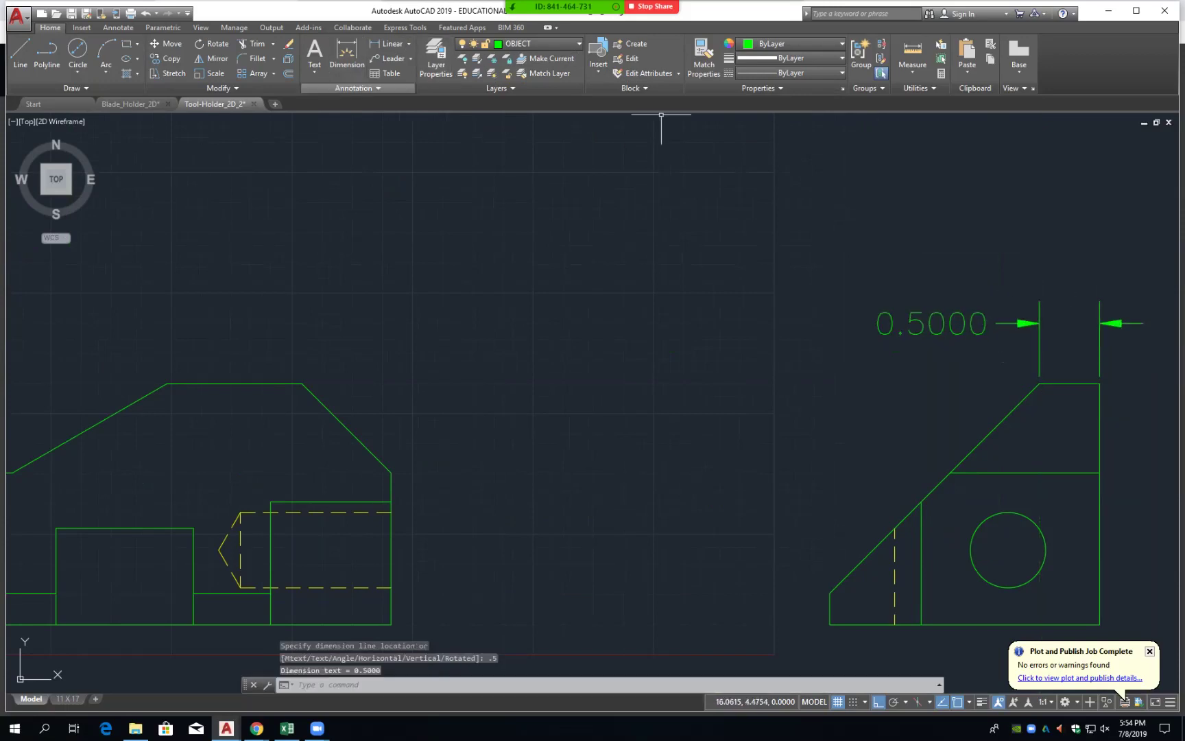
- Set the Standard style's extension, arrow size and text height to 0.125
{"action": "left_click", "coordinate": [353, 88]}
{"action": "left_click", "coordinate": [307, 117]}
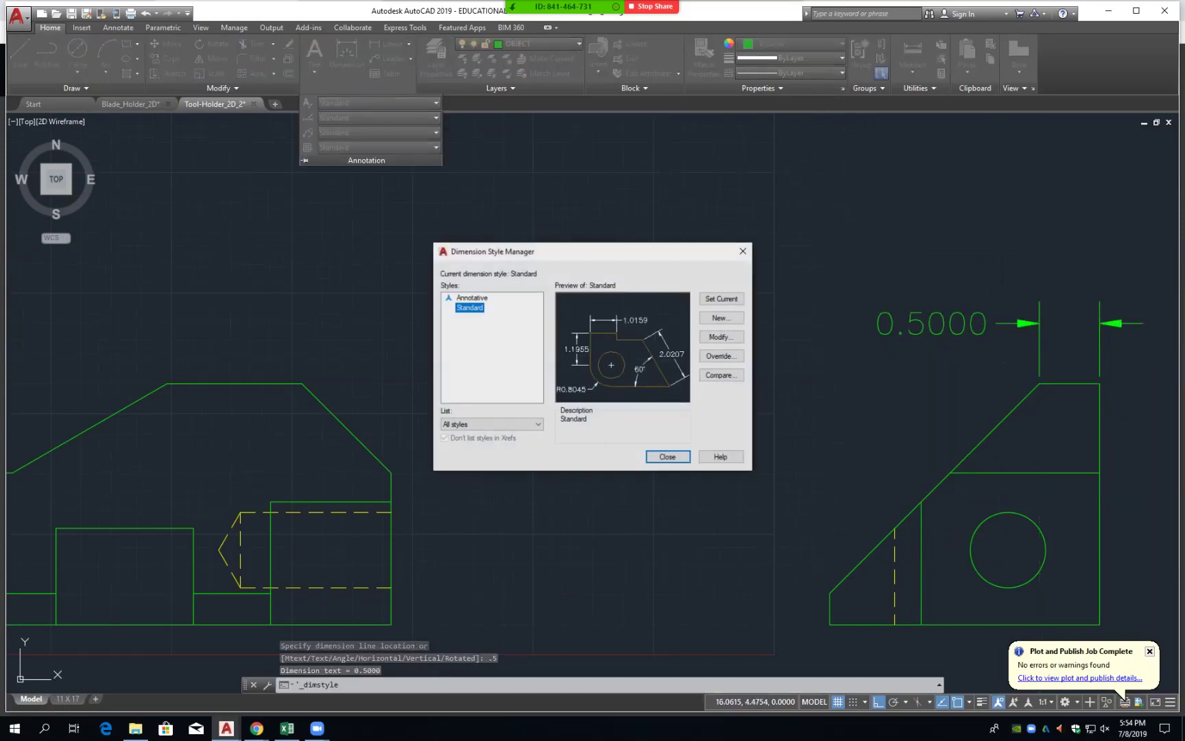
{"action": "left_click", "coordinate": [722, 337]}
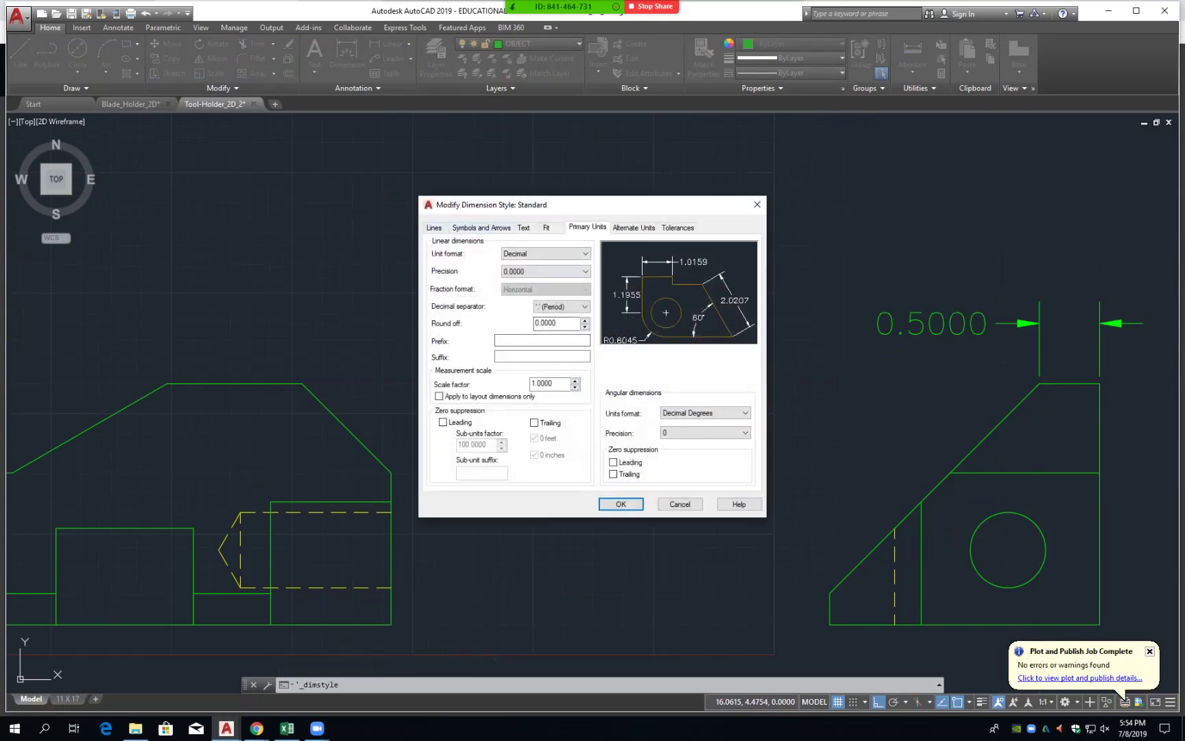
{"action": "left_click", "coordinate": [434, 227]}
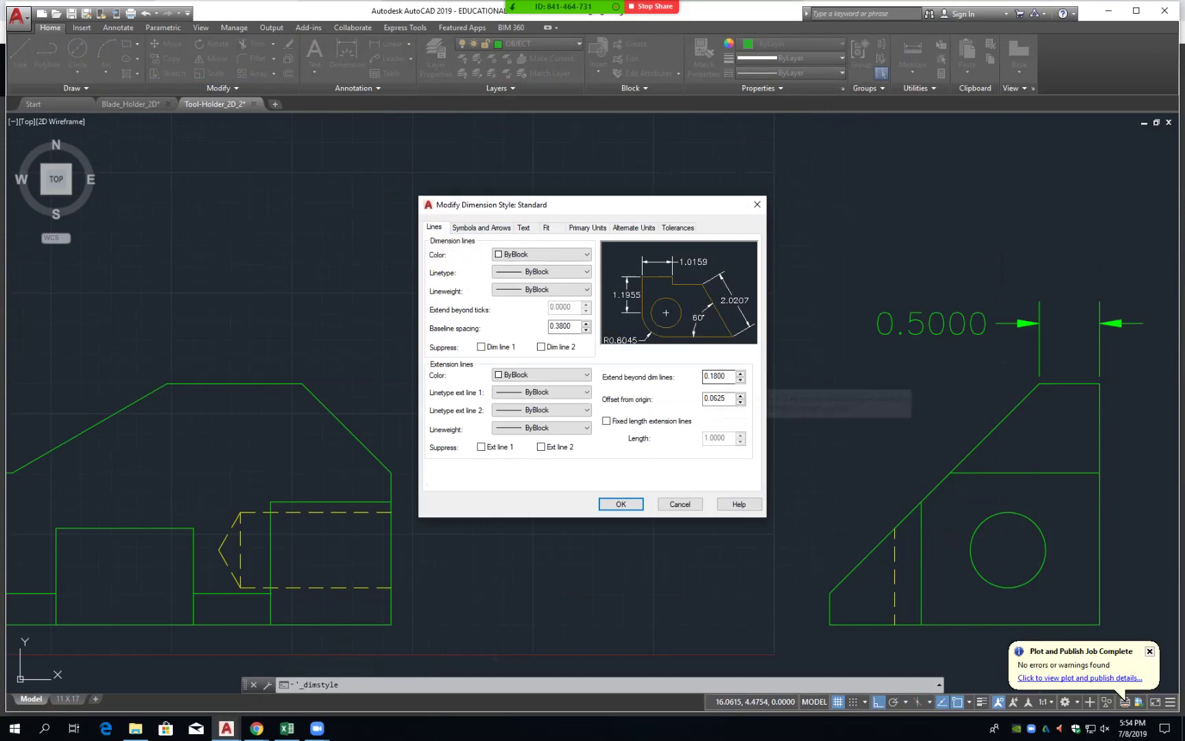
{"action": "left_click_drag", "start_coordinate": [714, 376], "coordinate": [727, 376]}
{"action": "type", "text": "25"}
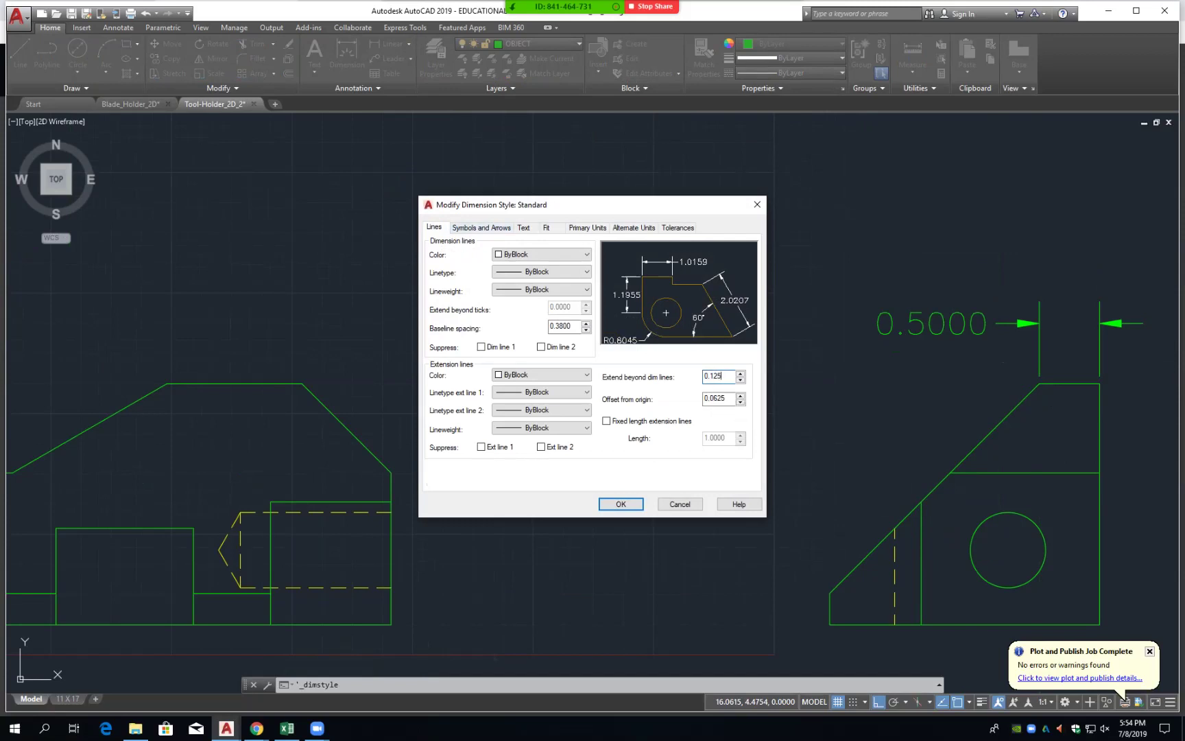
{"action": "left_click", "coordinate": [482, 227]}
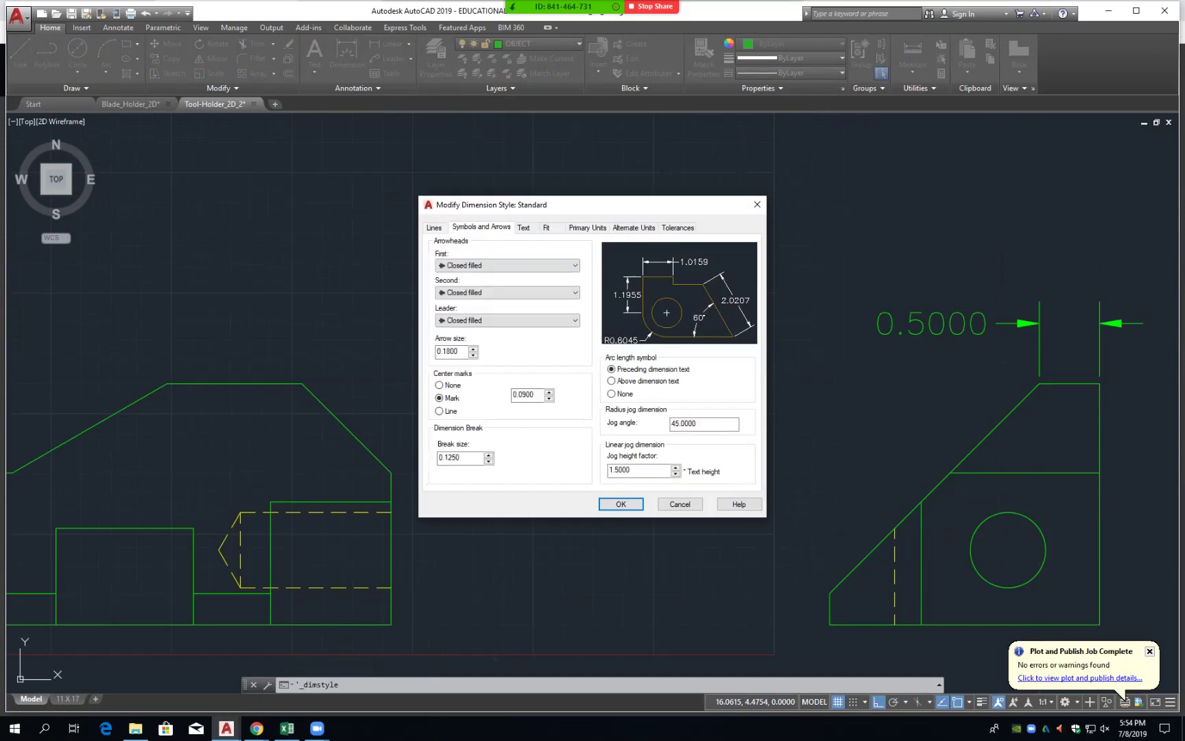
{"action": "left_click_drag", "start_coordinate": [446, 351], "coordinate": [459, 351]}
{"action": "type", "text": "25"}
{"action": "left_click", "coordinate": [523, 227]}
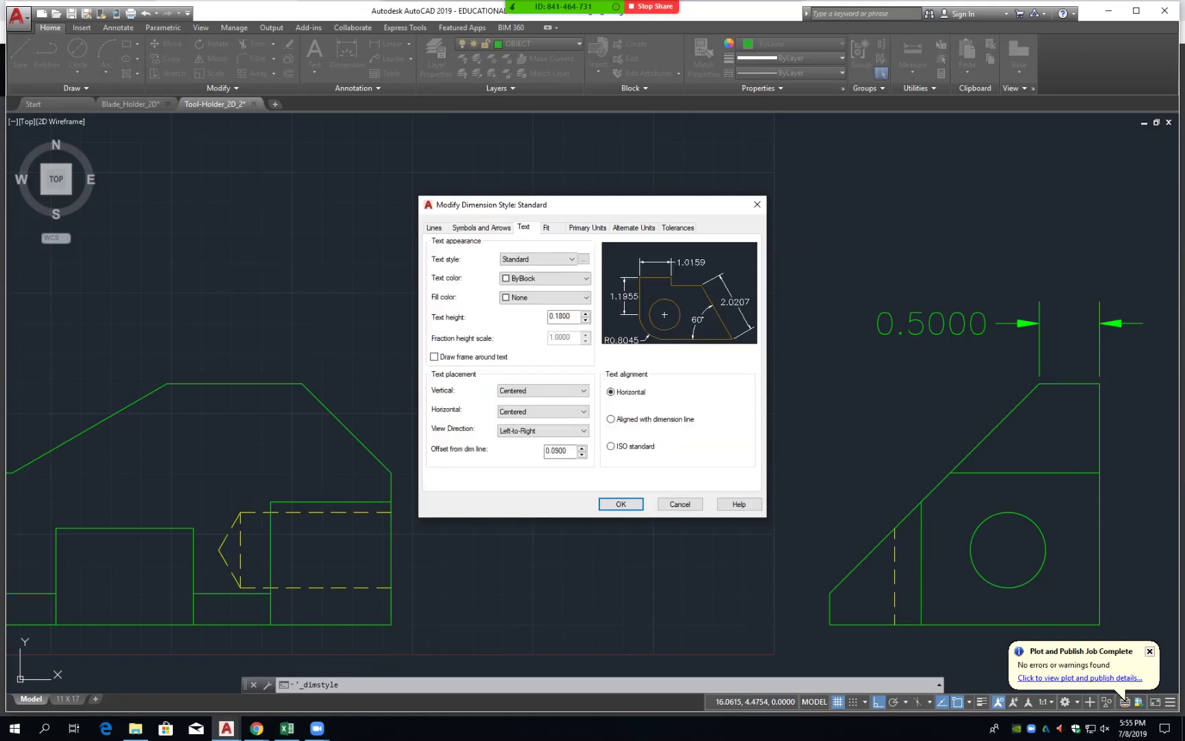
{"action": "left_click_drag", "start_coordinate": [556, 316], "coordinate": [570, 316]}
{"action": "type", "text": "25"}
- Suppress leading zeros and use 0.00 precision in Standard's primary units
{"action": "left_click", "coordinate": [547, 227]}
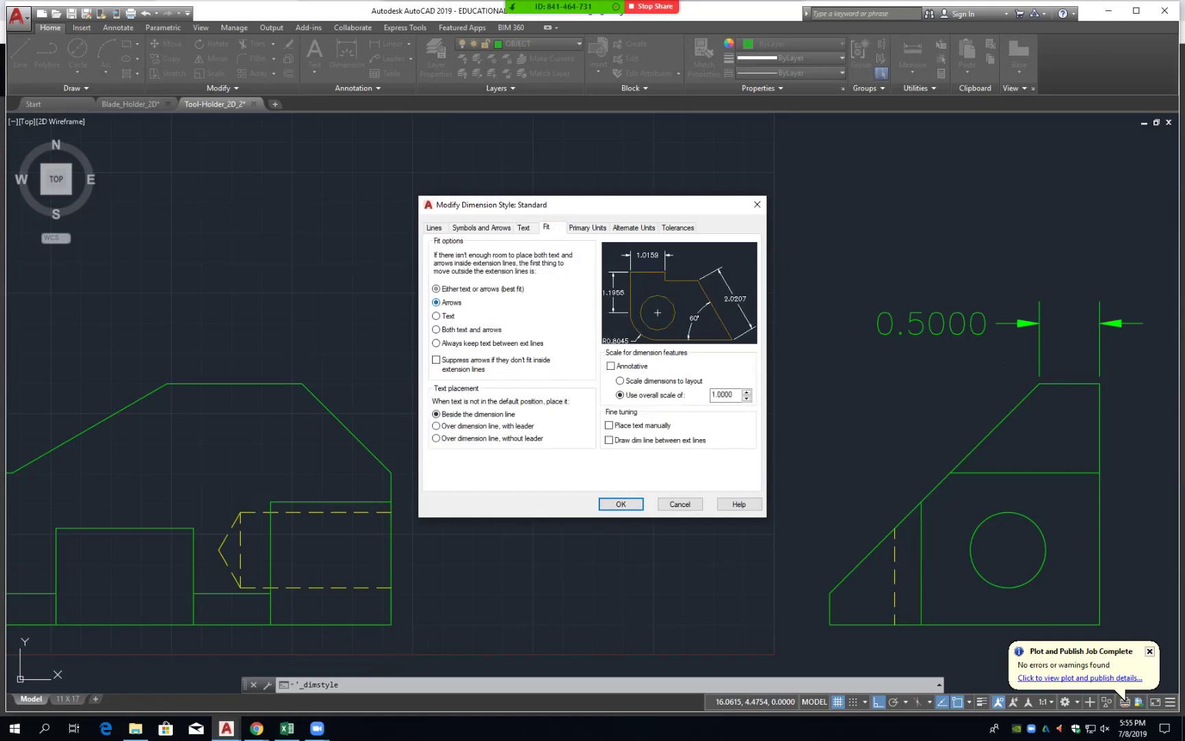
{"action": "left_click", "coordinate": [588, 227]}
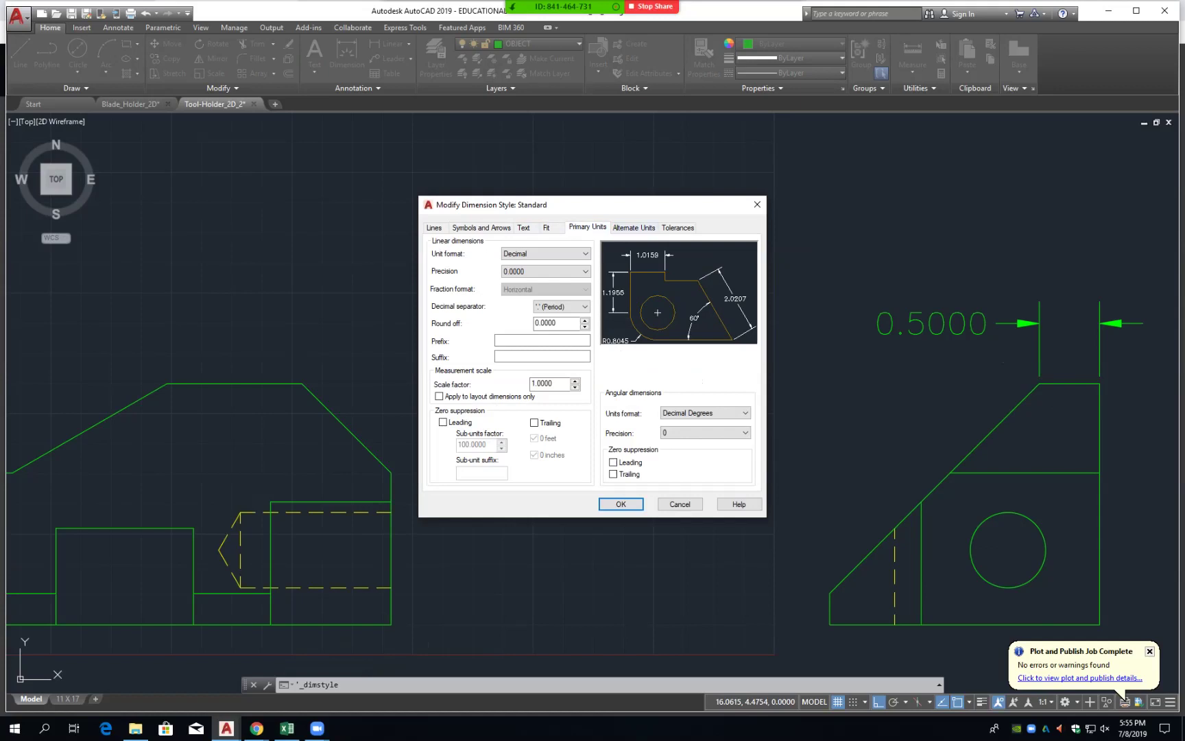
{"action": "left_click", "coordinate": [442, 421]}
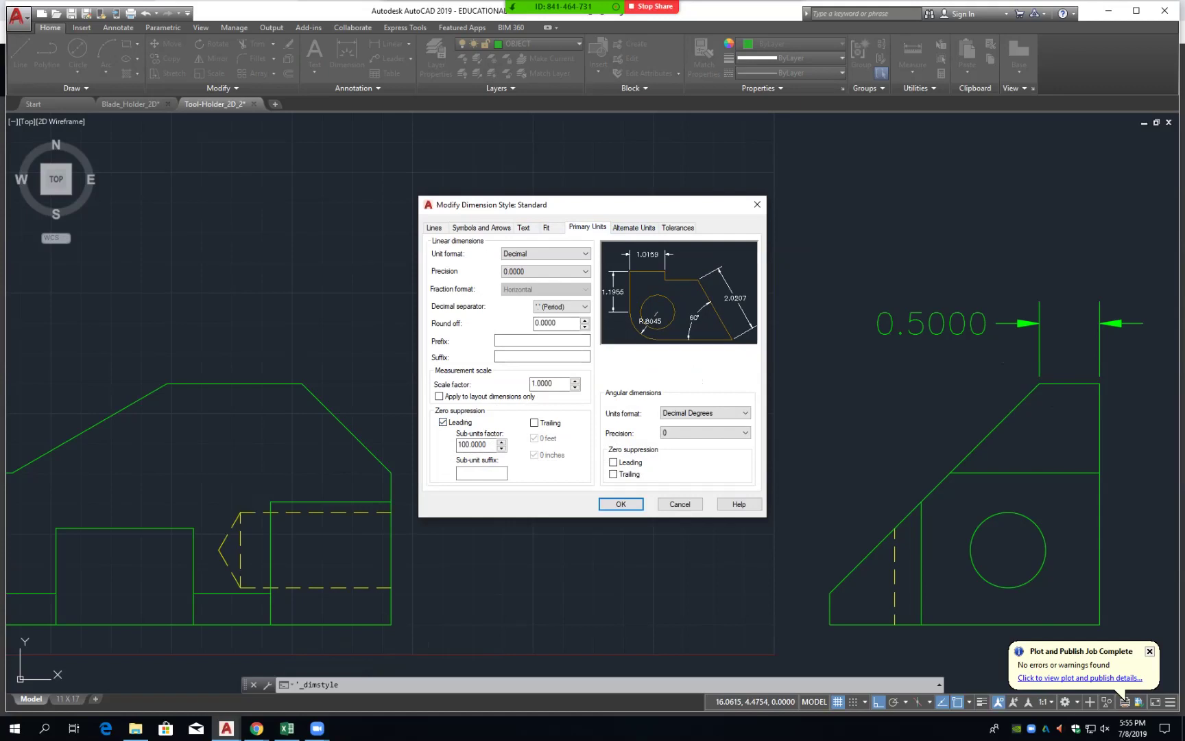
{"action": "left_click", "coordinate": [545, 271]}
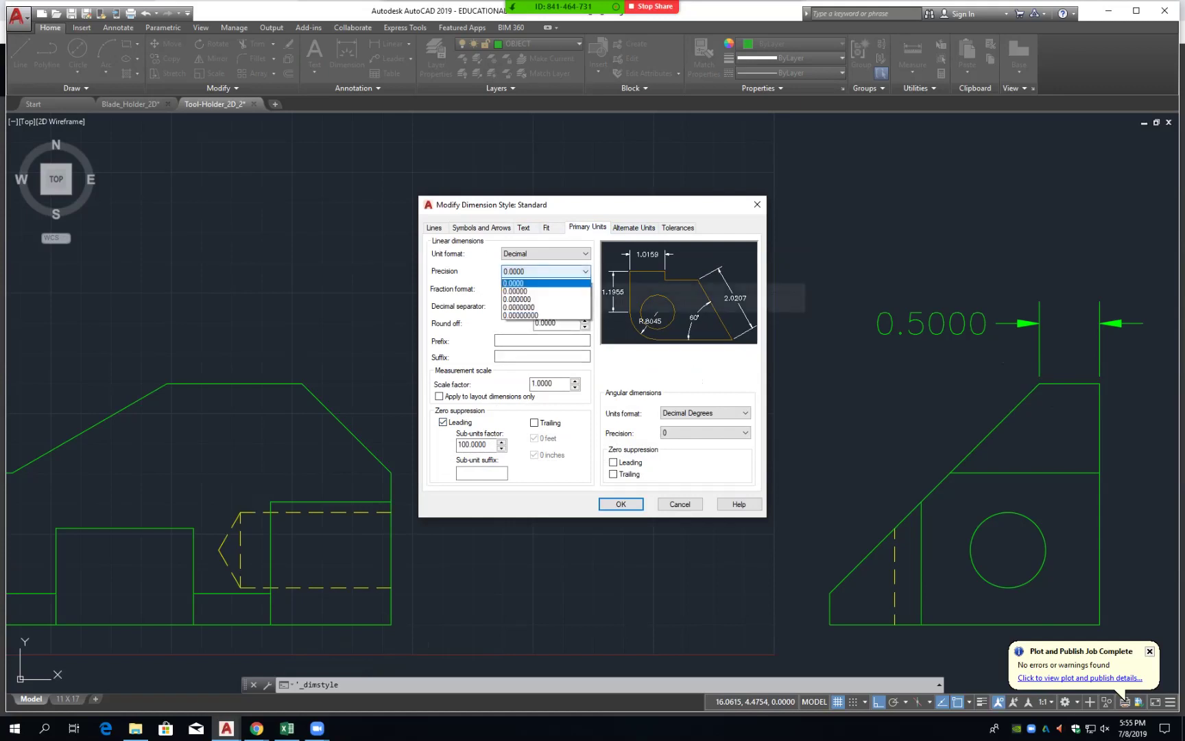
{"action": "key", "text": "Down"}
{"action": "key", "text": "Down"}
{"action": "key", "text": "Return"}
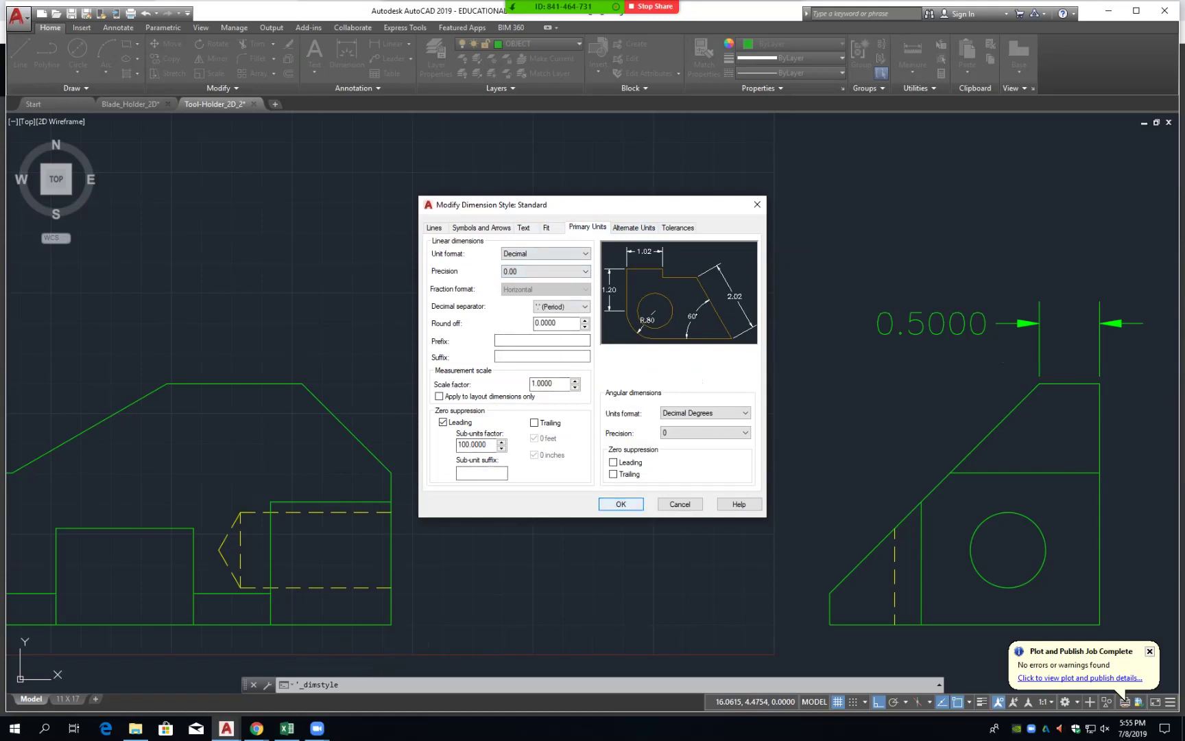
{"action": "key", "text": "Return"}
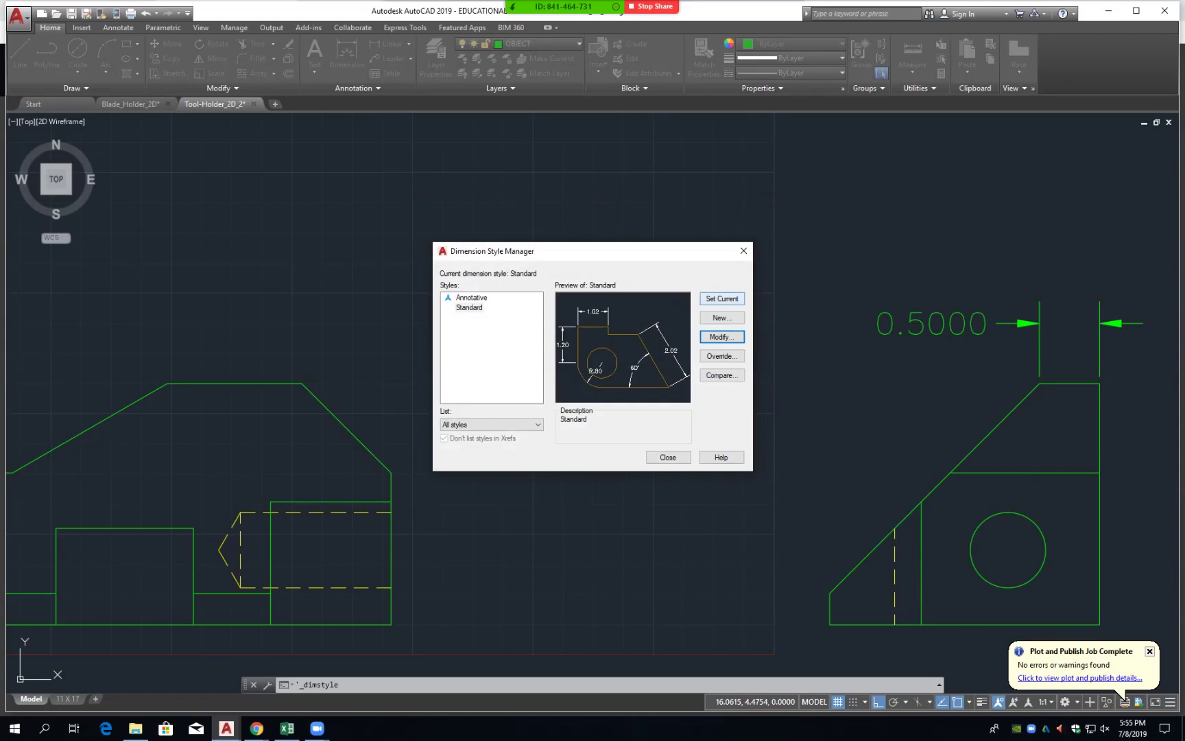
{"action": "left_click", "coordinate": [668, 457]}
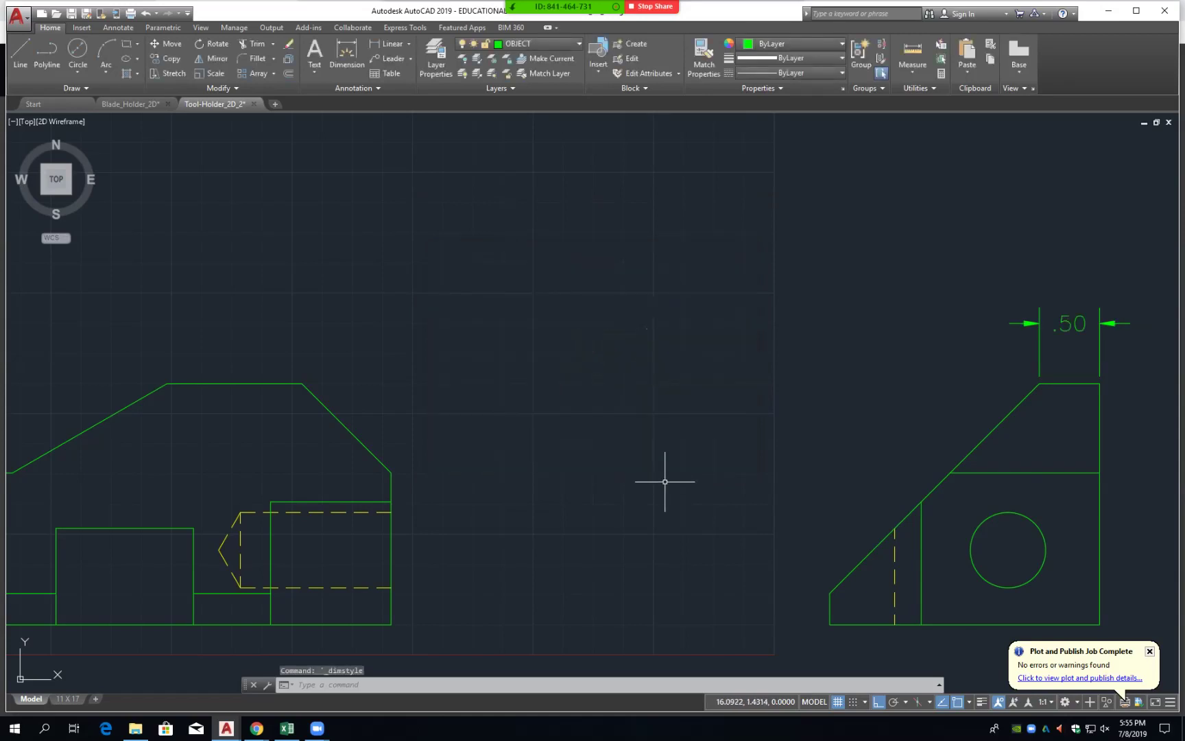
- Make DIMENSION the current layer and put the .50 dimension on it
{"action": "middle_click_drag", "start_coordinate": [899, 436], "coordinate": [704, 399]}
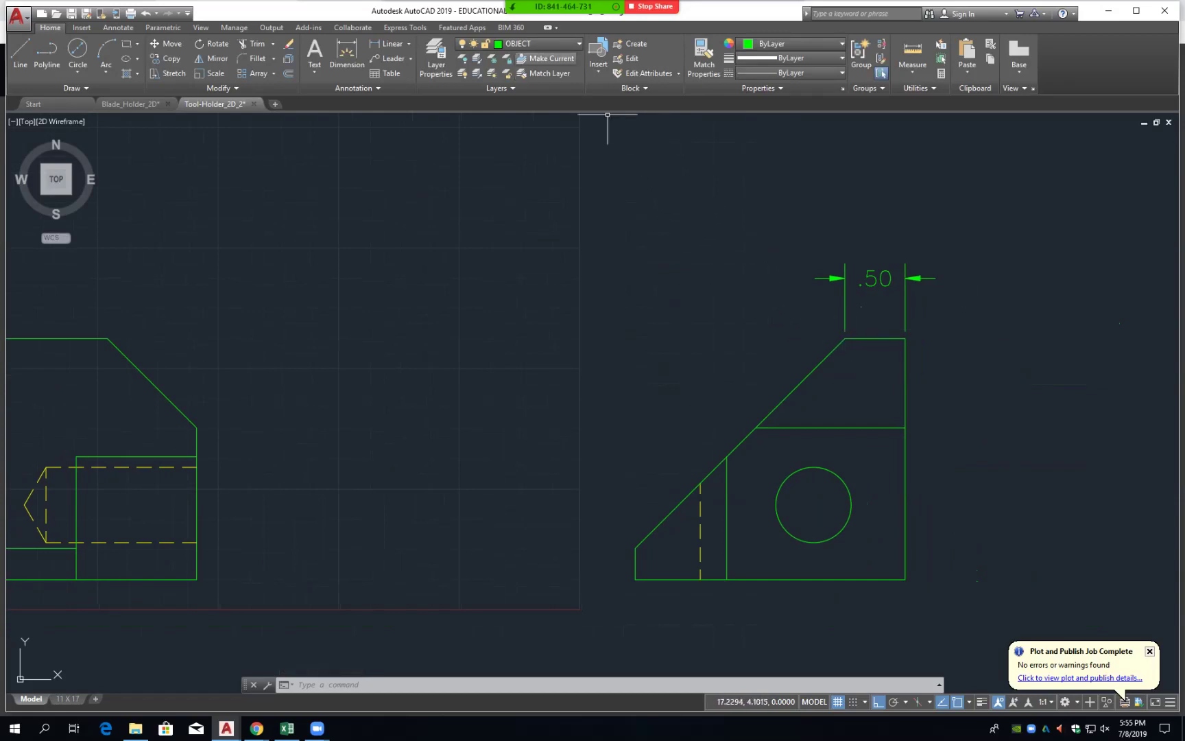
{"action": "left_click", "coordinate": [542, 43]}
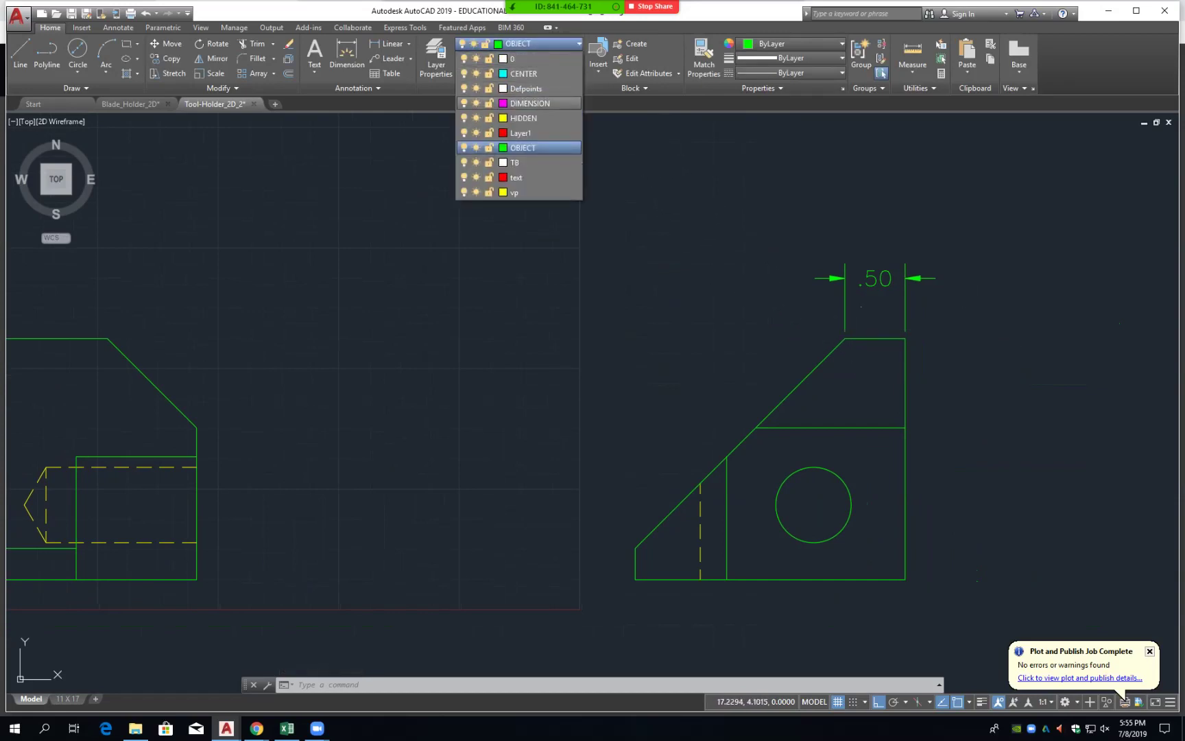
{"action": "left_click", "coordinate": [535, 74]}
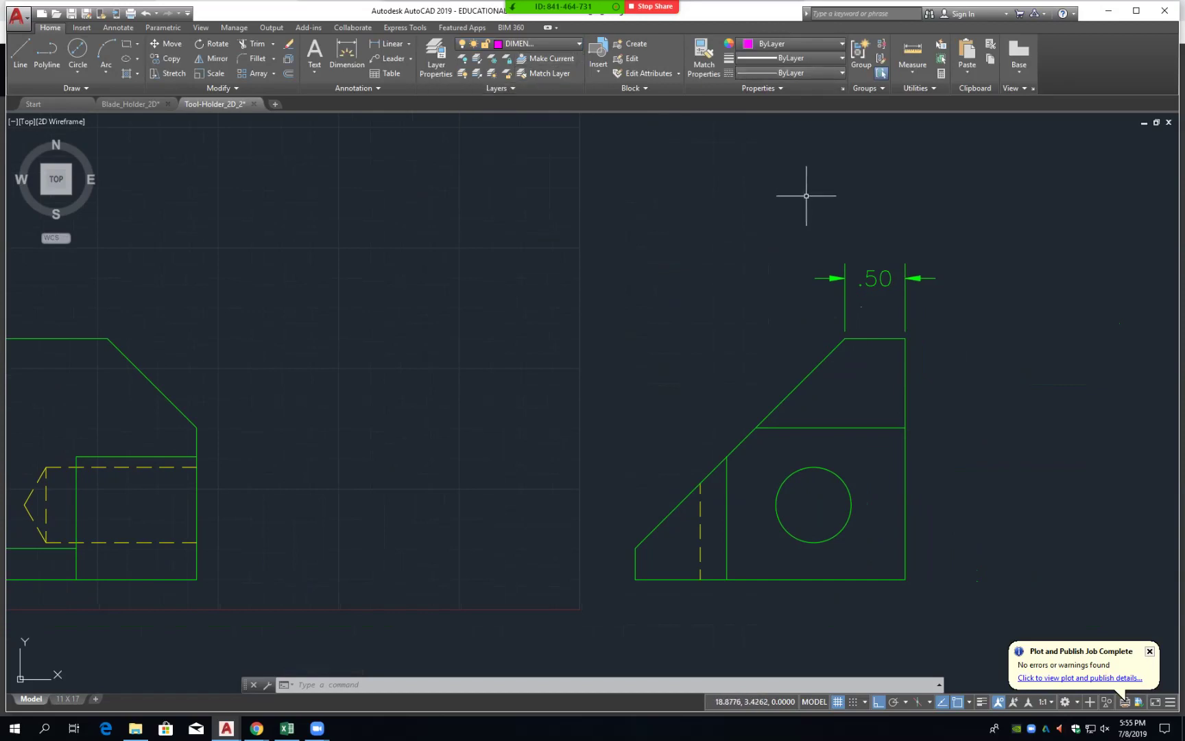
{"action": "key", "text": "Escape"}
{"action": "key", "text": "Escape"}
{"action": "left_click", "coordinate": [884, 278]}
{"action": "right_click", "coordinate": [884, 274]}
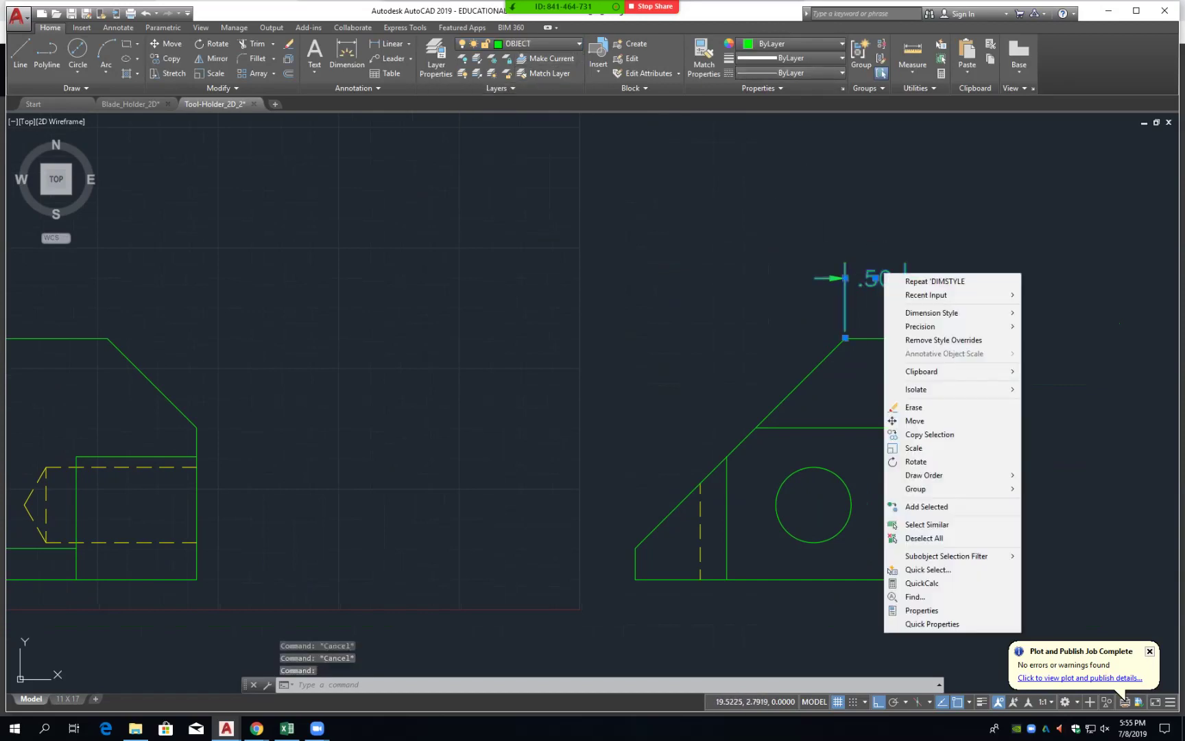
{"action": "left_click", "coordinate": [919, 609]}
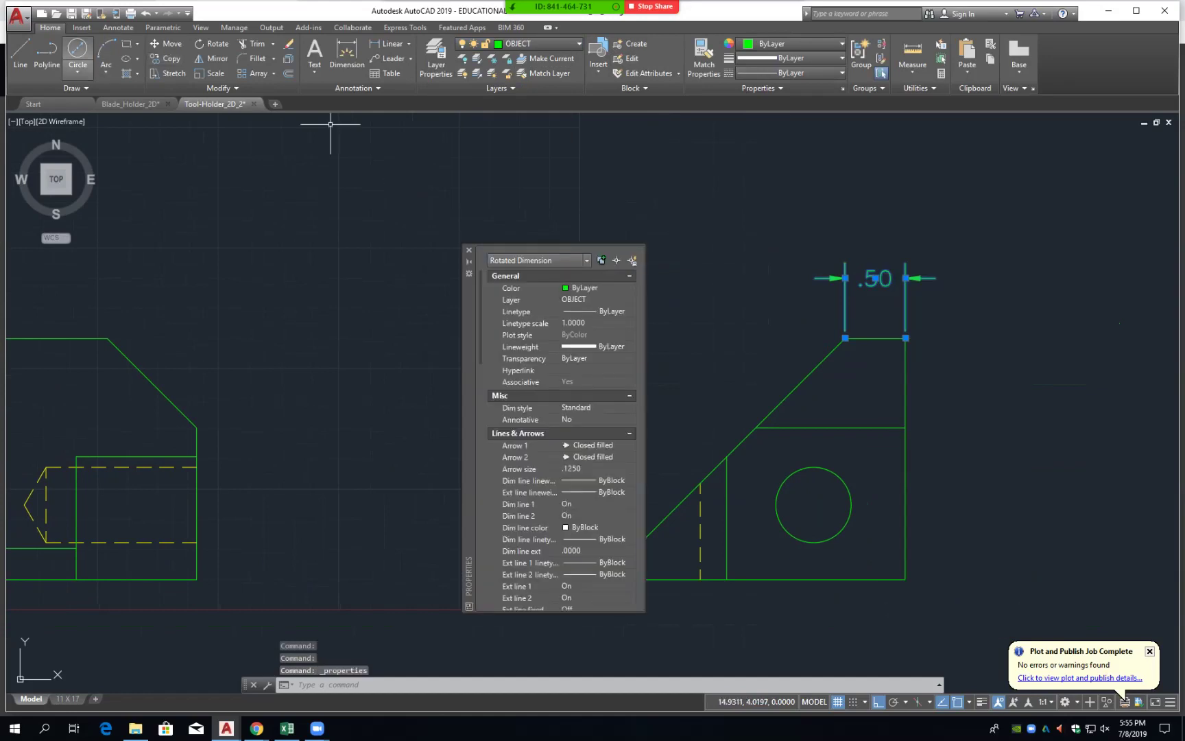
{"action": "left_click", "coordinate": [590, 299]}
{"action": "left_click", "coordinate": [630, 300]}
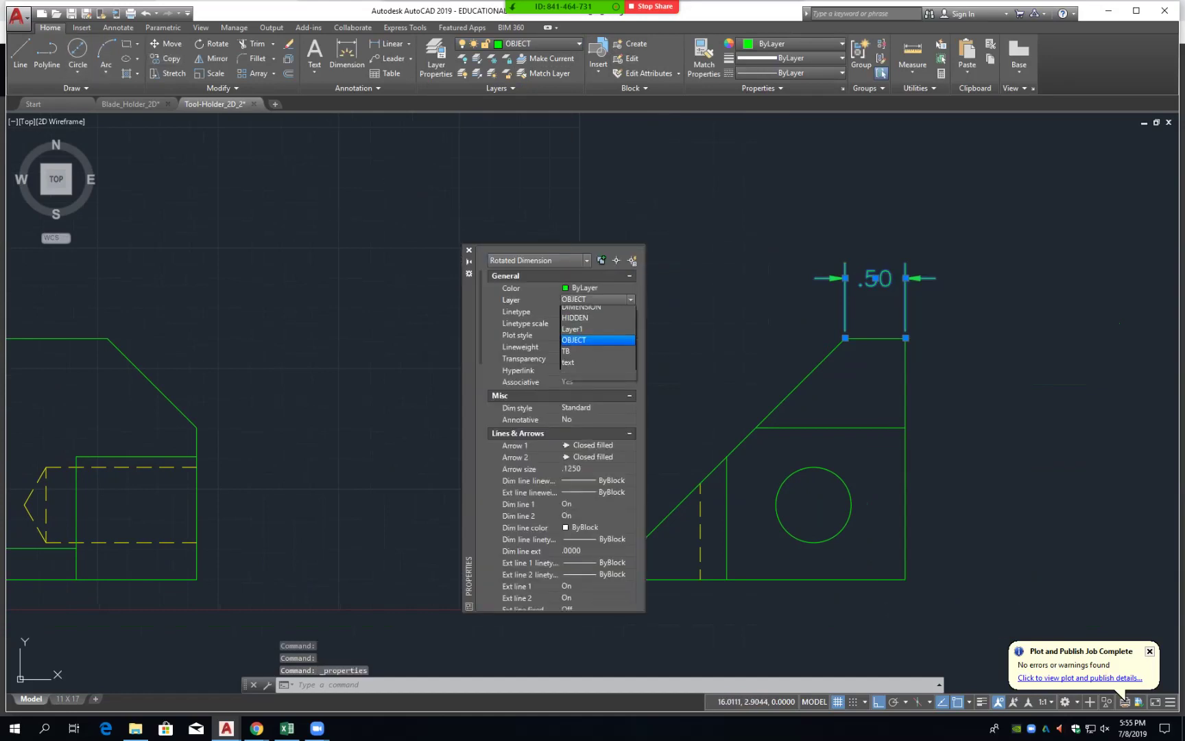
{"action": "left_click", "coordinate": [590, 343]}
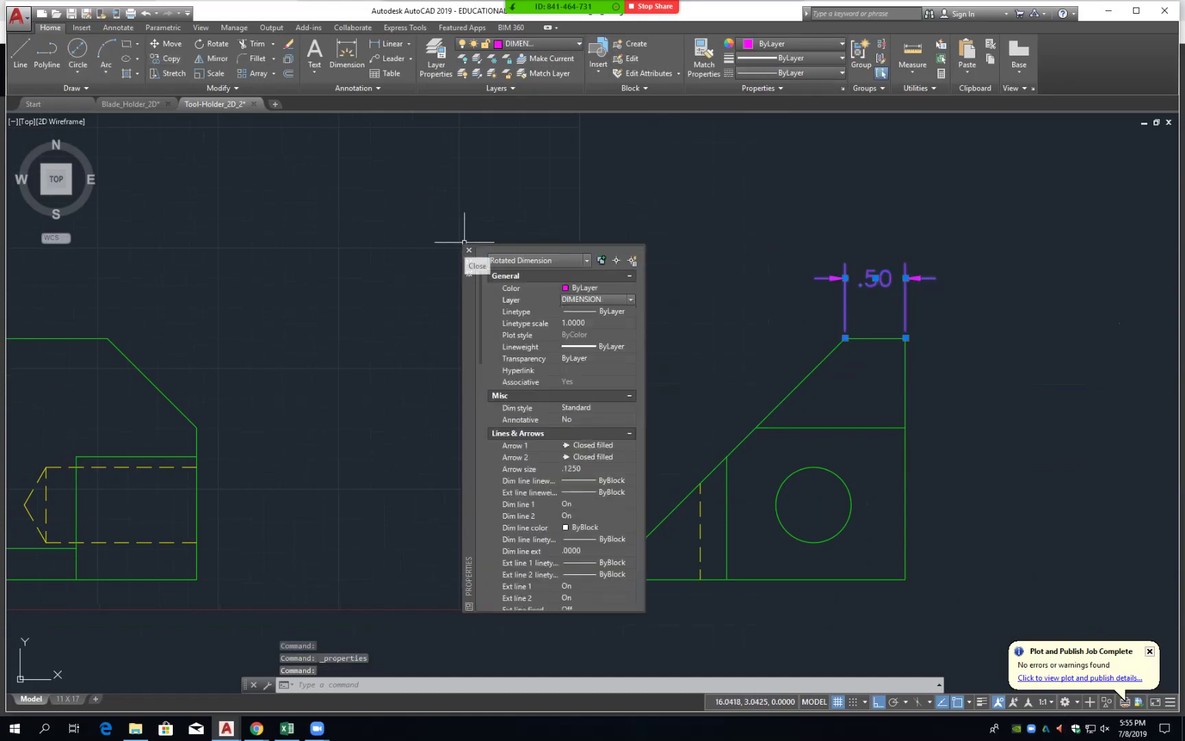
{"action": "left_click", "coordinate": [469, 249]}
{"action": "key", "text": "Escape"}
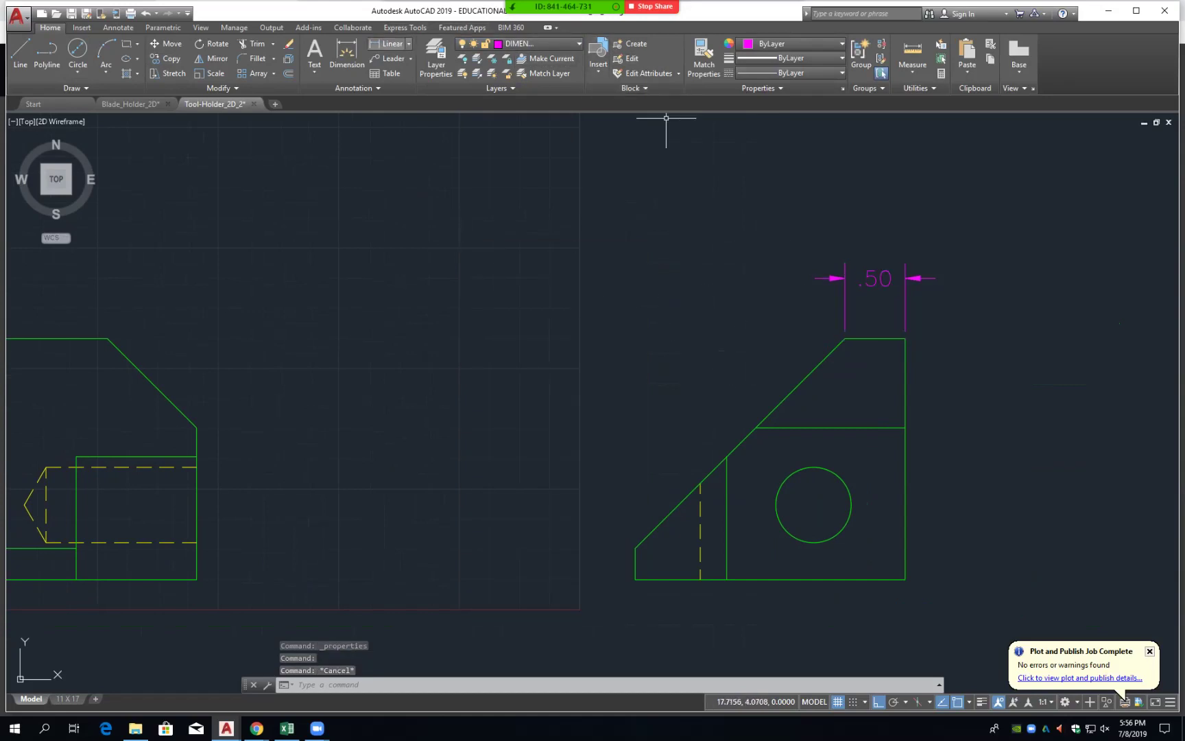
- Add a 45° angular dimension between the side view's top edge and its slope
{"action": "left_click", "coordinate": [408, 43]}
{"action": "left_click", "coordinate": [401, 112]}
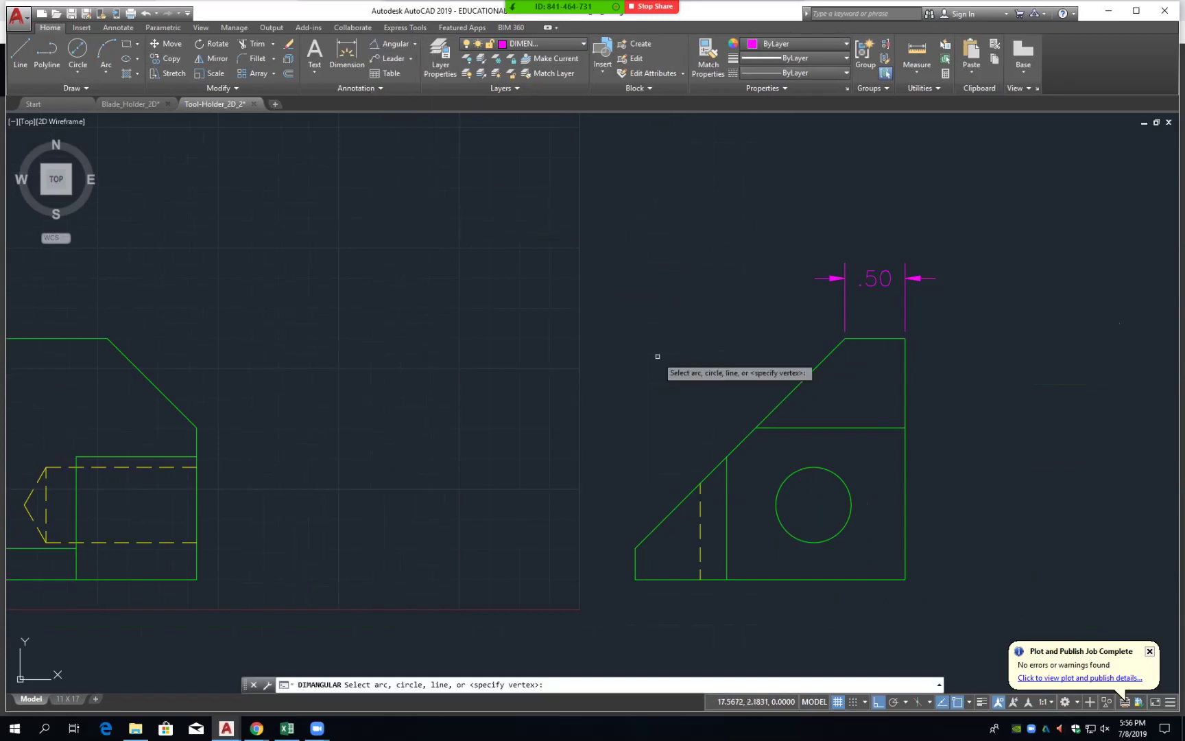
{"action": "left_click", "coordinate": [856, 341]}
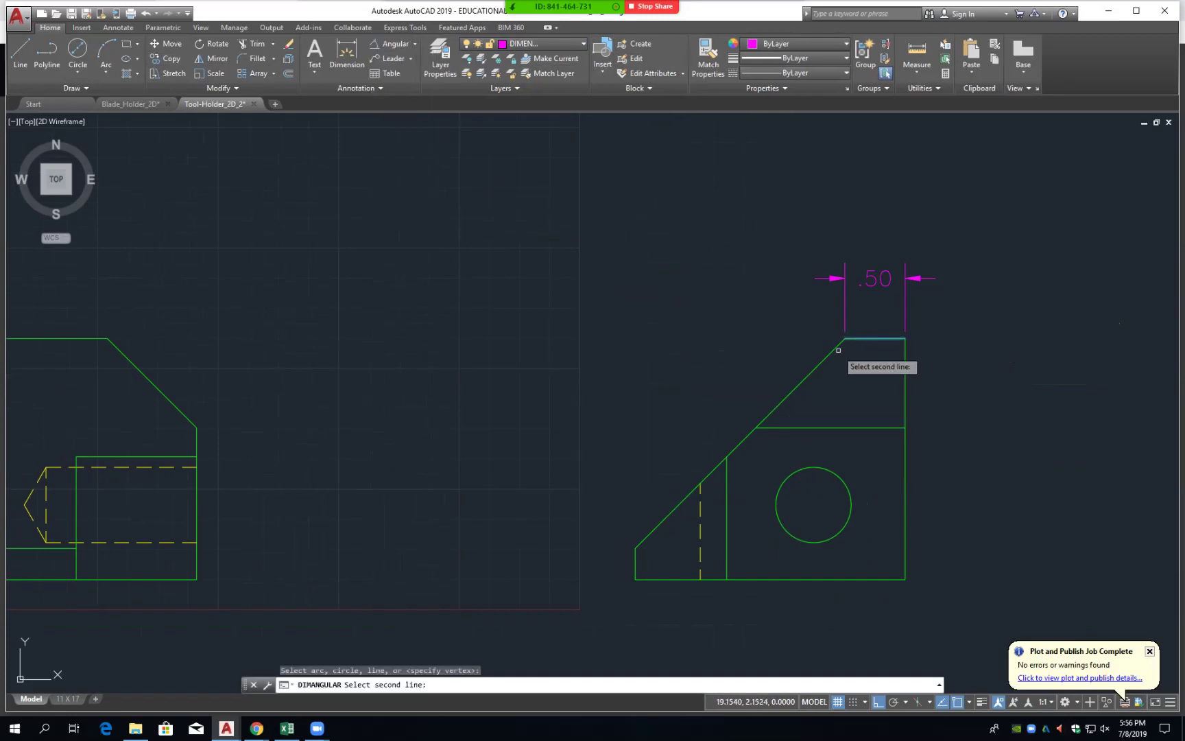
{"action": "left_click", "coordinate": [826, 357]}
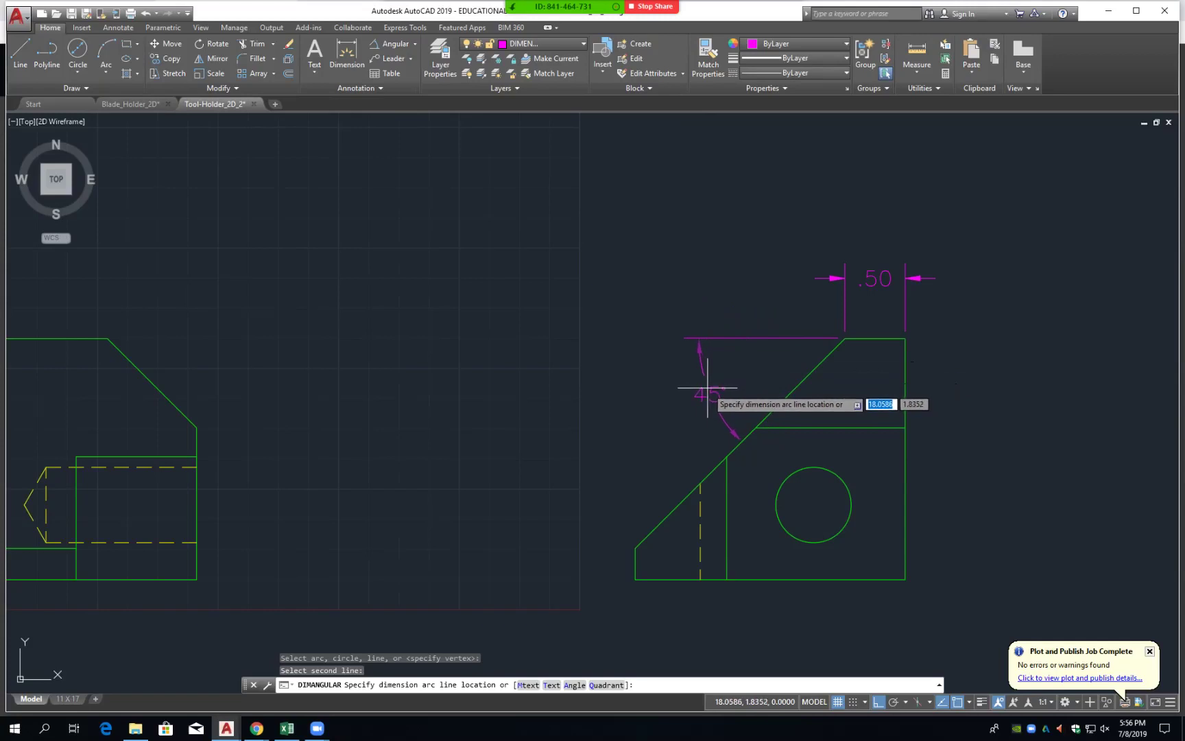
{"action": "left_click", "coordinate": [707, 390]}
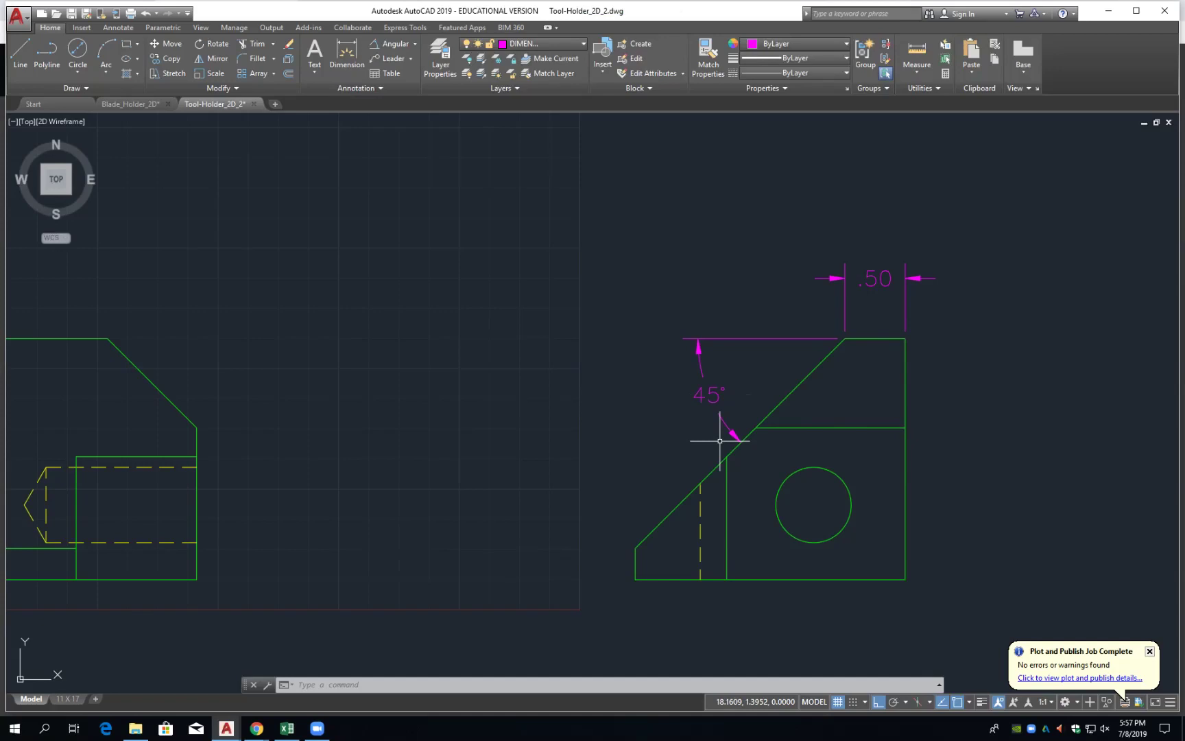
{"action": "scroll", "coordinate": [729, 506], "scroll_direction": "down", "scroll_amount": 4}
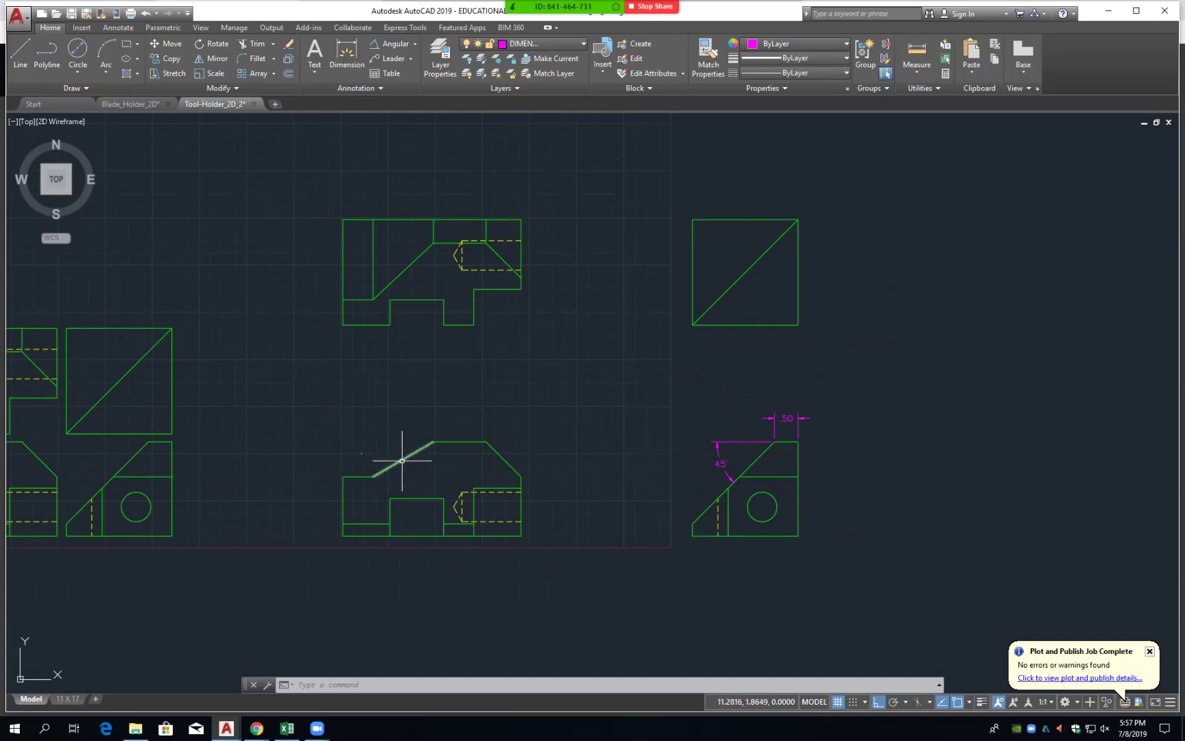
- Center the front view and add a 1.86 horizontal dimension above its top
{"action": "middle_click_drag", "start_coordinate": [423, 459], "coordinate": [609, 473]}
{"action": "scroll", "coordinate": [627, 470], "scroll_direction": "up", "scroll_amount": 4}
{"action": "scroll", "coordinate": [627, 469], "scroll_direction": "up", "scroll_amount": 2}
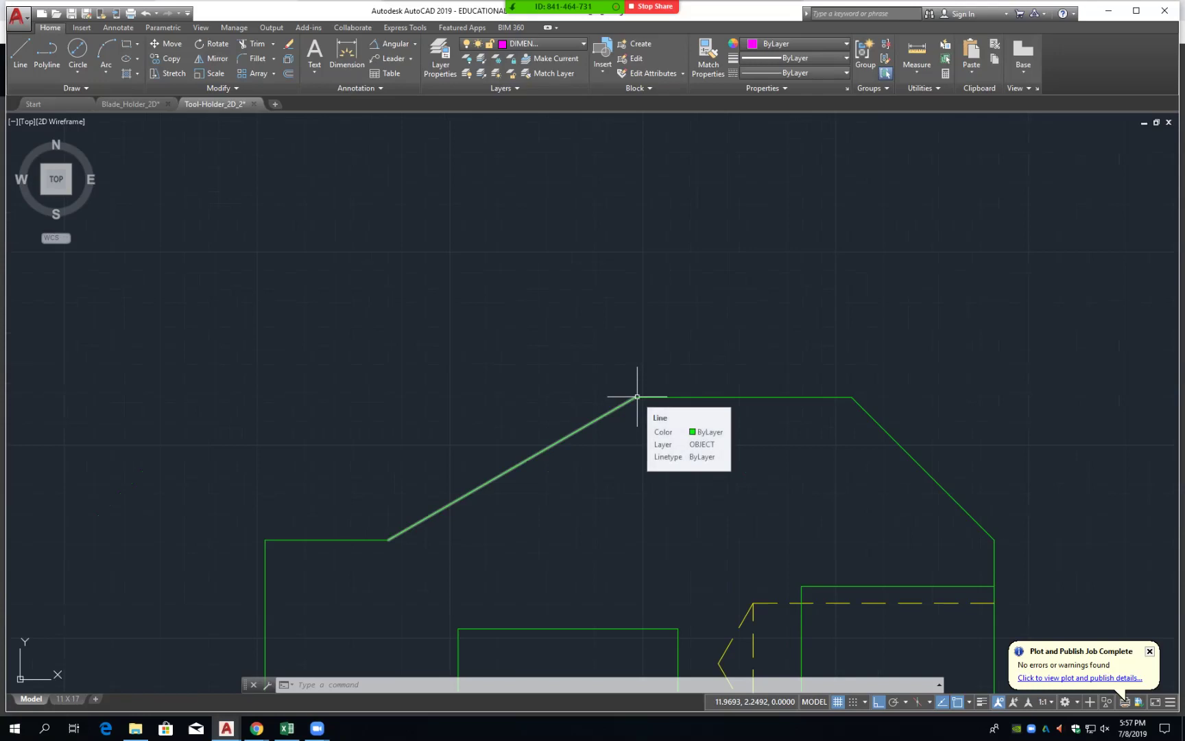
{"action": "middle_click_drag", "start_coordinate": [268, 583], "coordinate": [312, 528]}
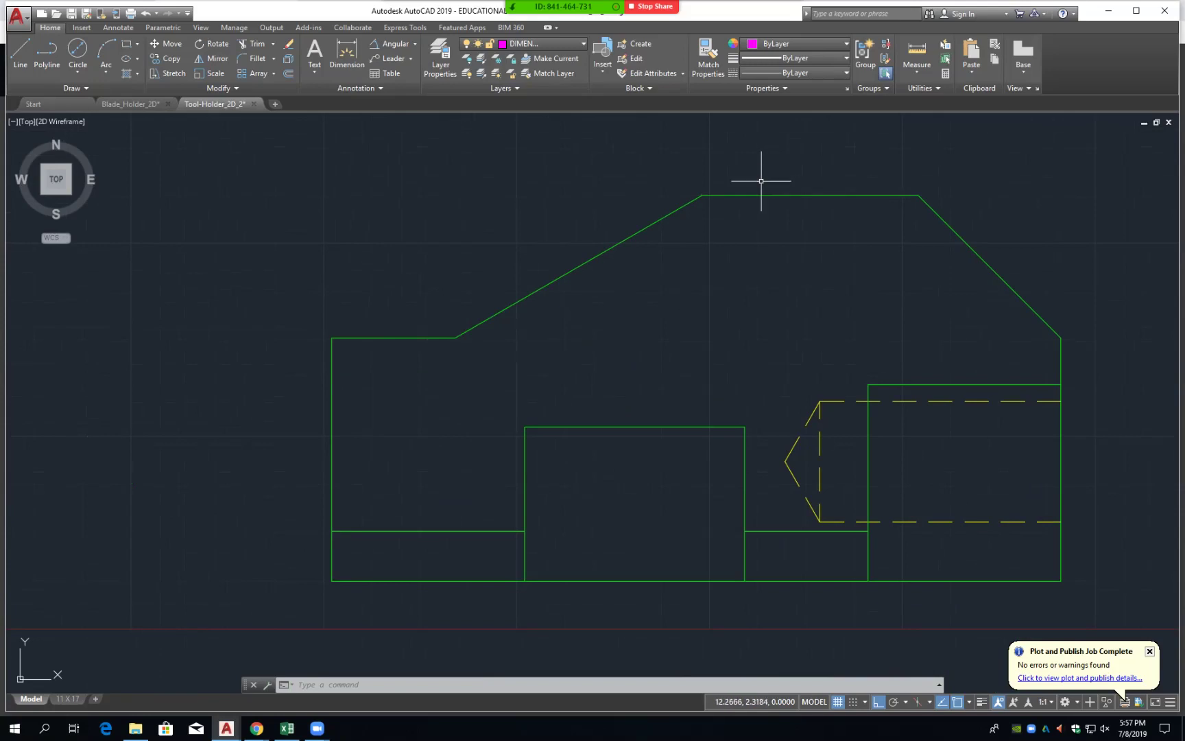
{"action": "mouse_move", "coordinate": [841, 243]}
{"action": "middle_mouse_down"}
{"action": "mouse_move", "coordinate": [743, 344]}
{"action": "mouse_move", "coordinate": [643, 415]}
{"action": "mouse_move", "coordinate": [650, 407]}
{"action": "middle_mouse_up"}
{"action": "left_click", "coordinate": [414, 43]}
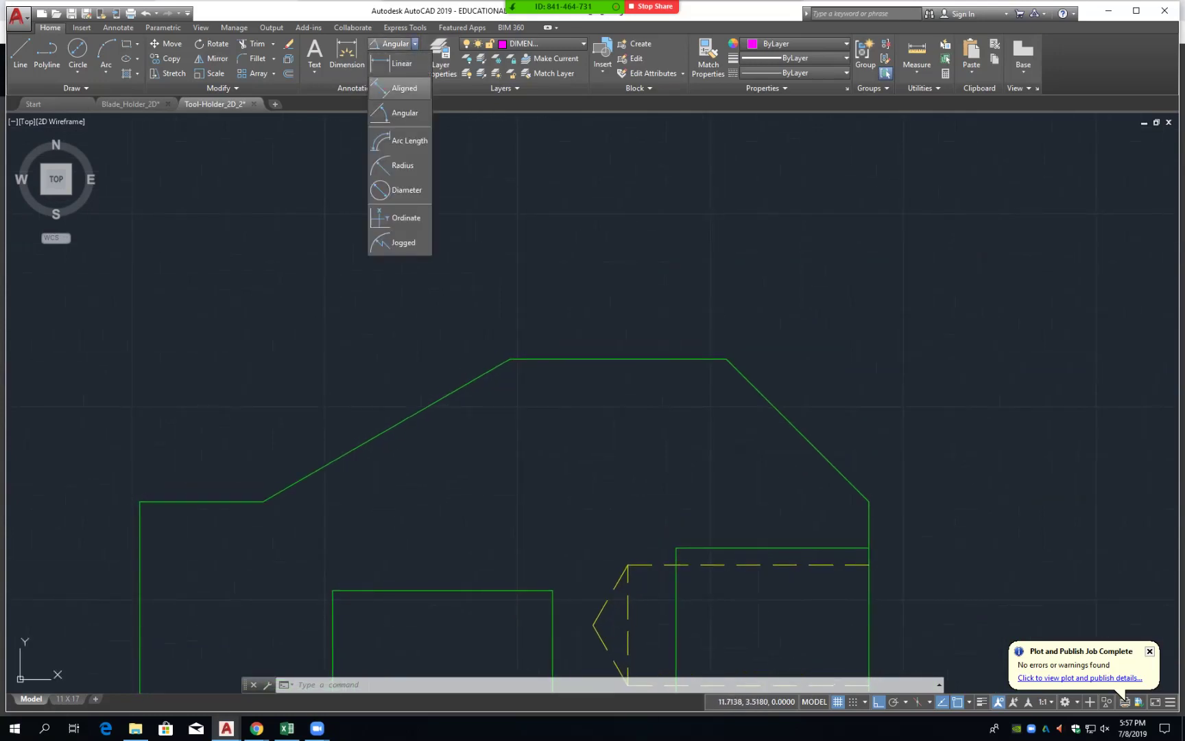
{"action": "left_click", "coordinate": [399, 64]}
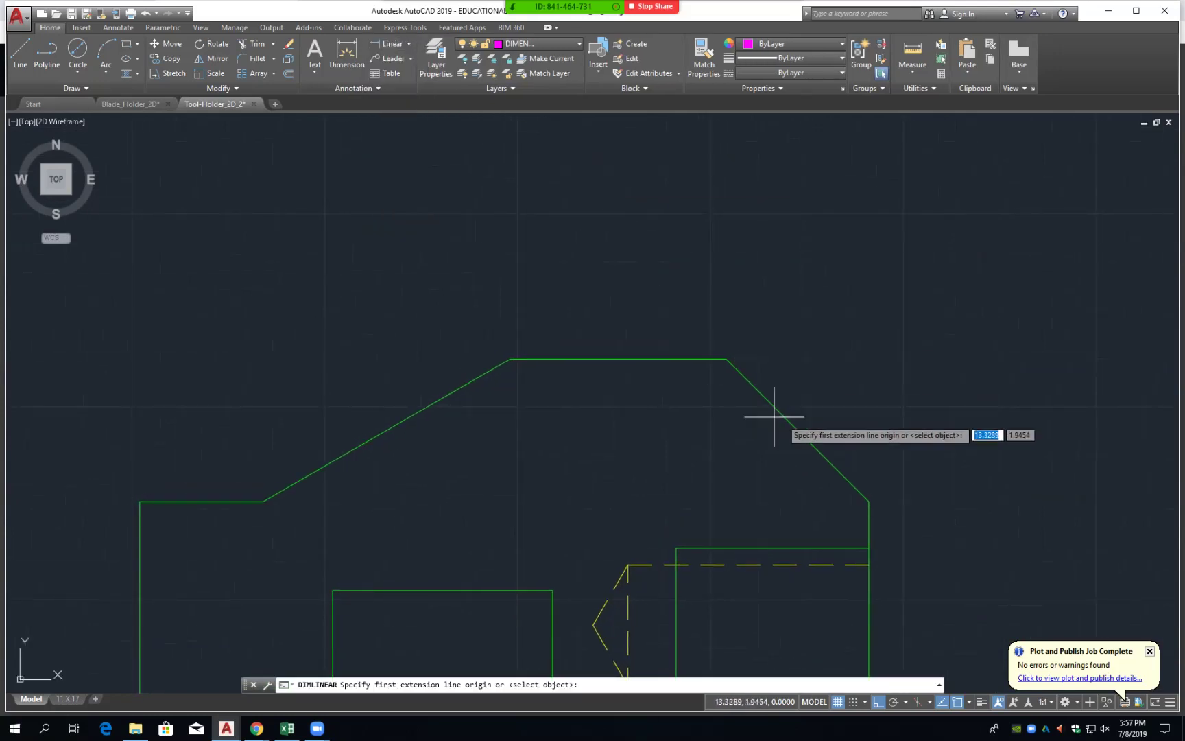
{"action": "left_click", "coordinate": [869, 502]}
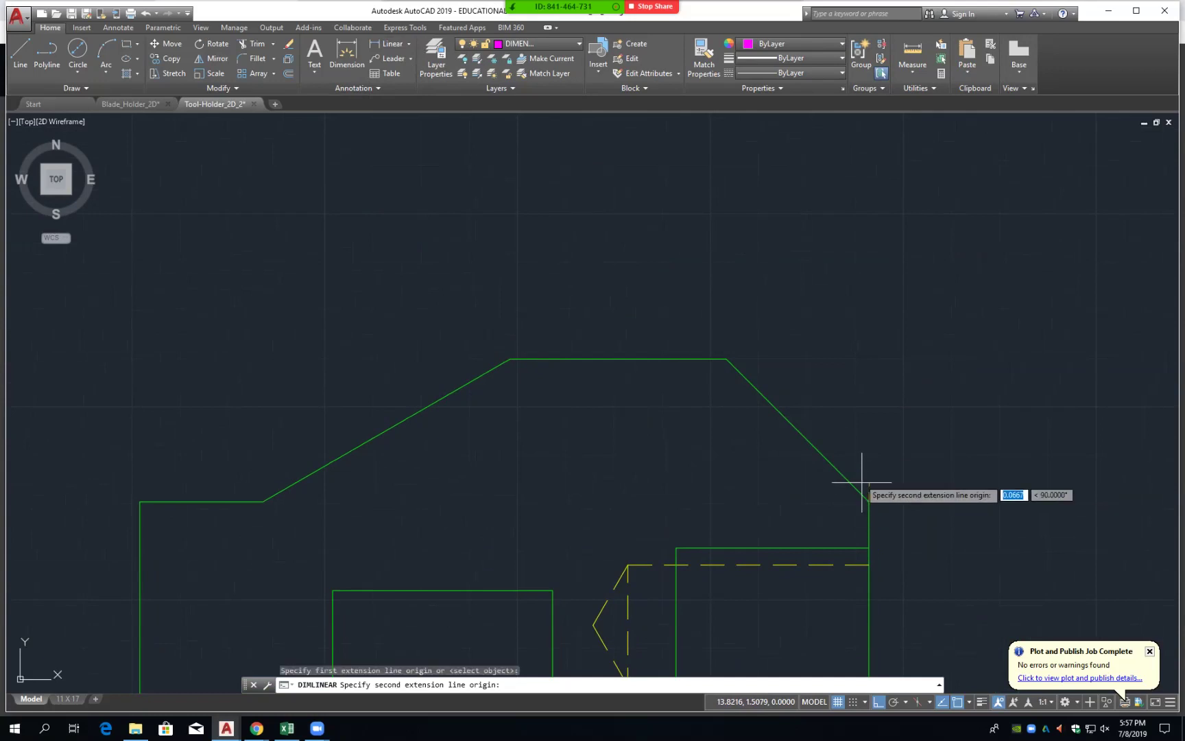
{"action": "left_click", "coordinate": [510, 358]}
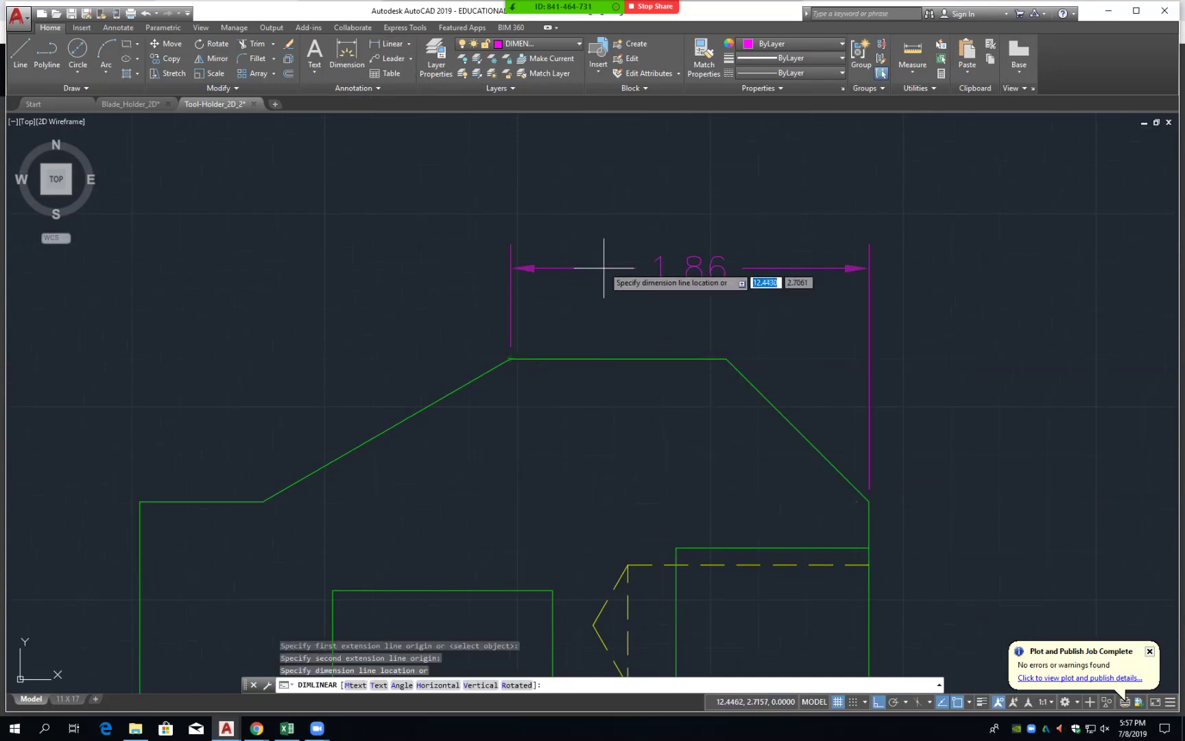
{"action": "left_click", "coordinate": [615, 221]}
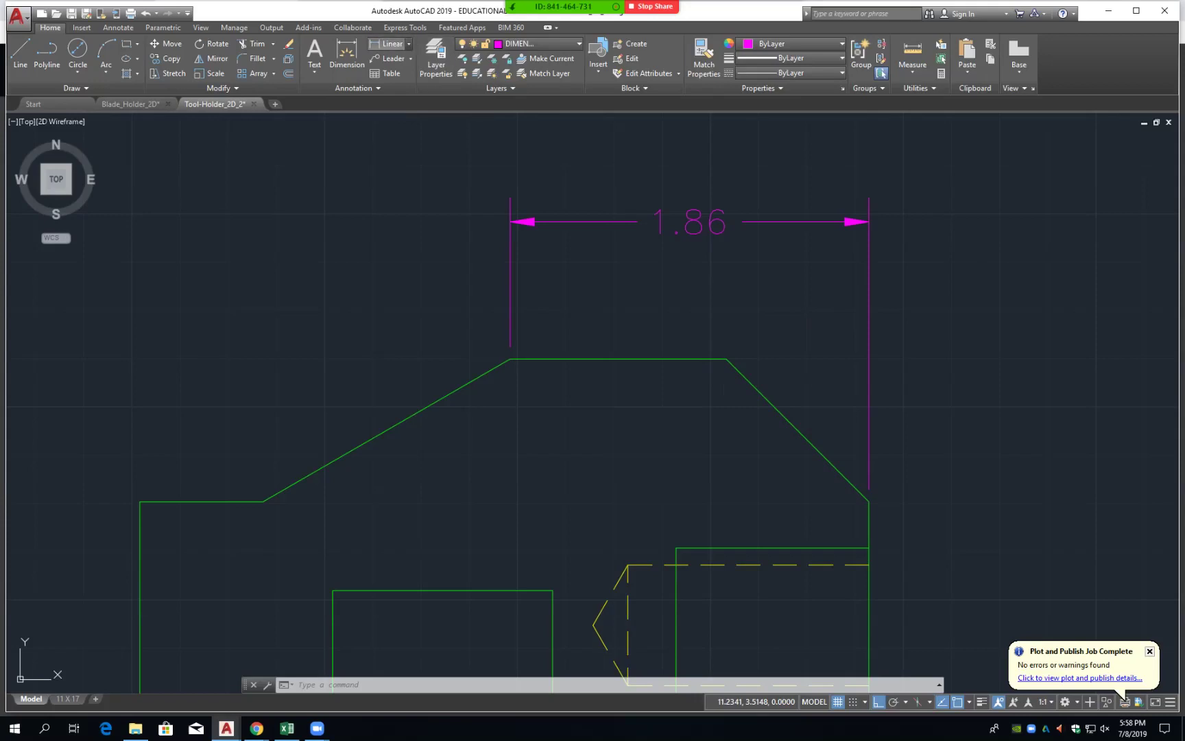
- Dimension the front view's sloped edge at 30° from the flat top, then select it
{"action": "left_click", "coordinate": [408, 43]}
{"action": "left_click", "coordinate": [398, 113]}
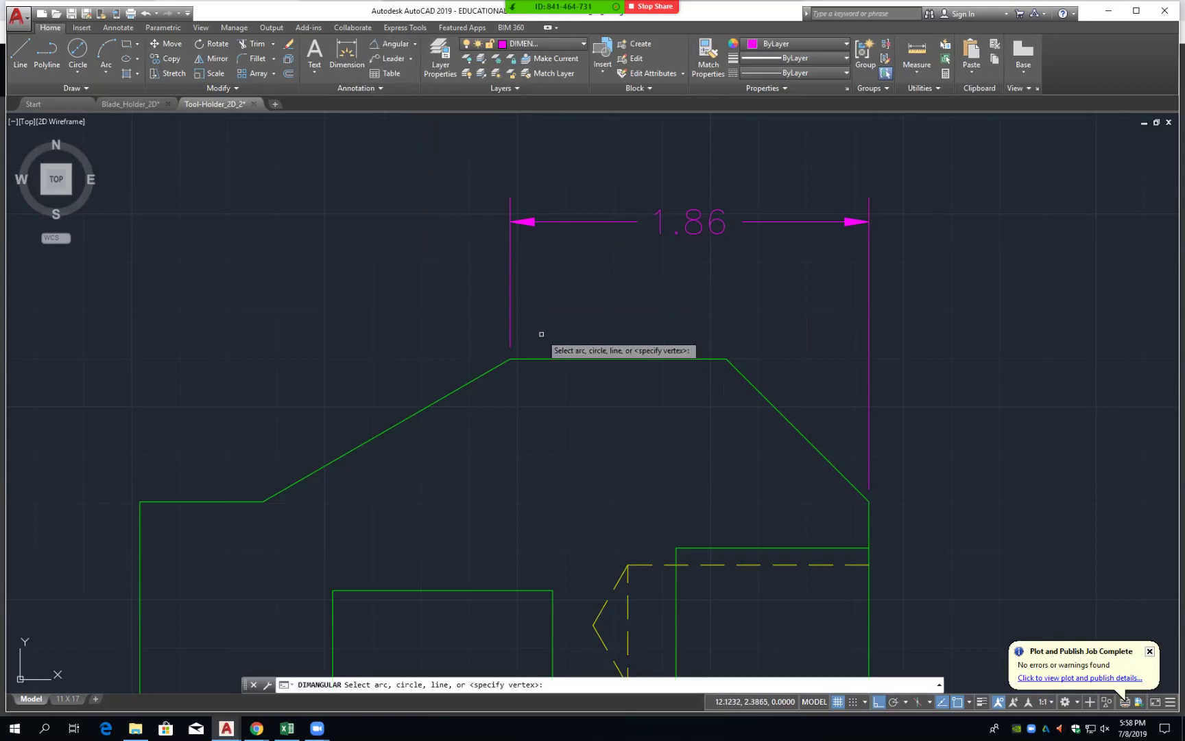
{"action": "left_click", "coordinate": [532, 358]}
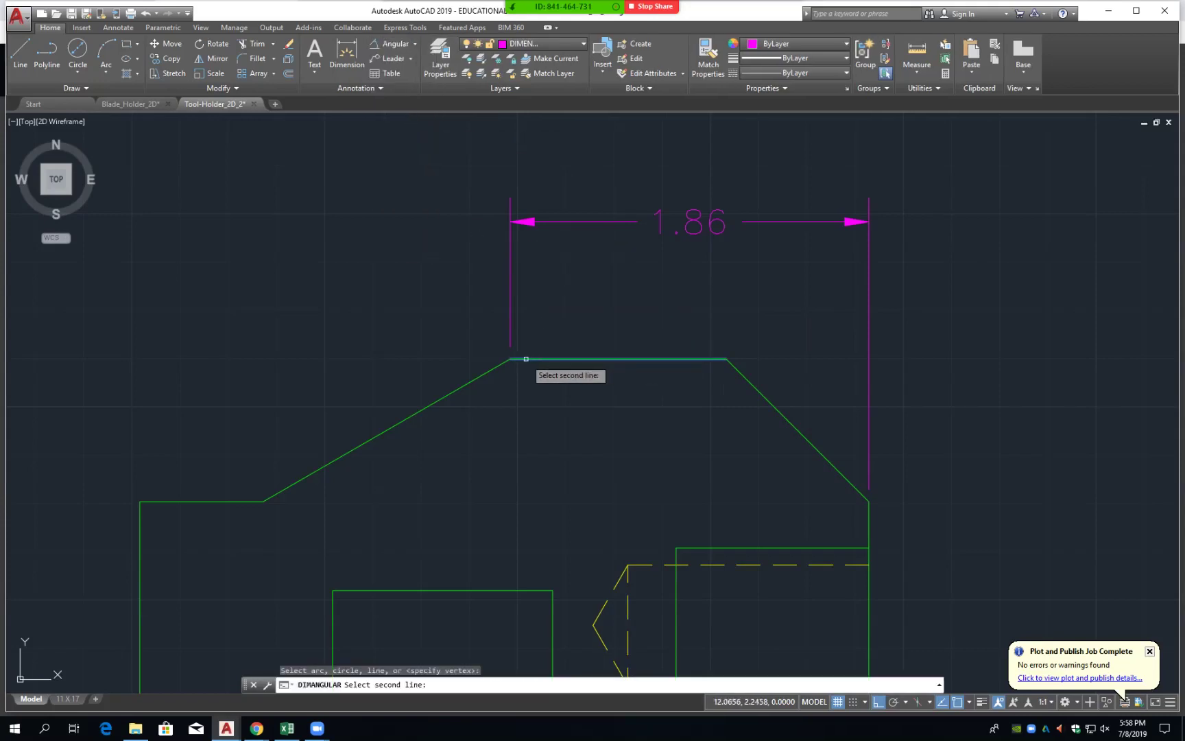
{"action": "left_click", "coordinate": [485, 373]}
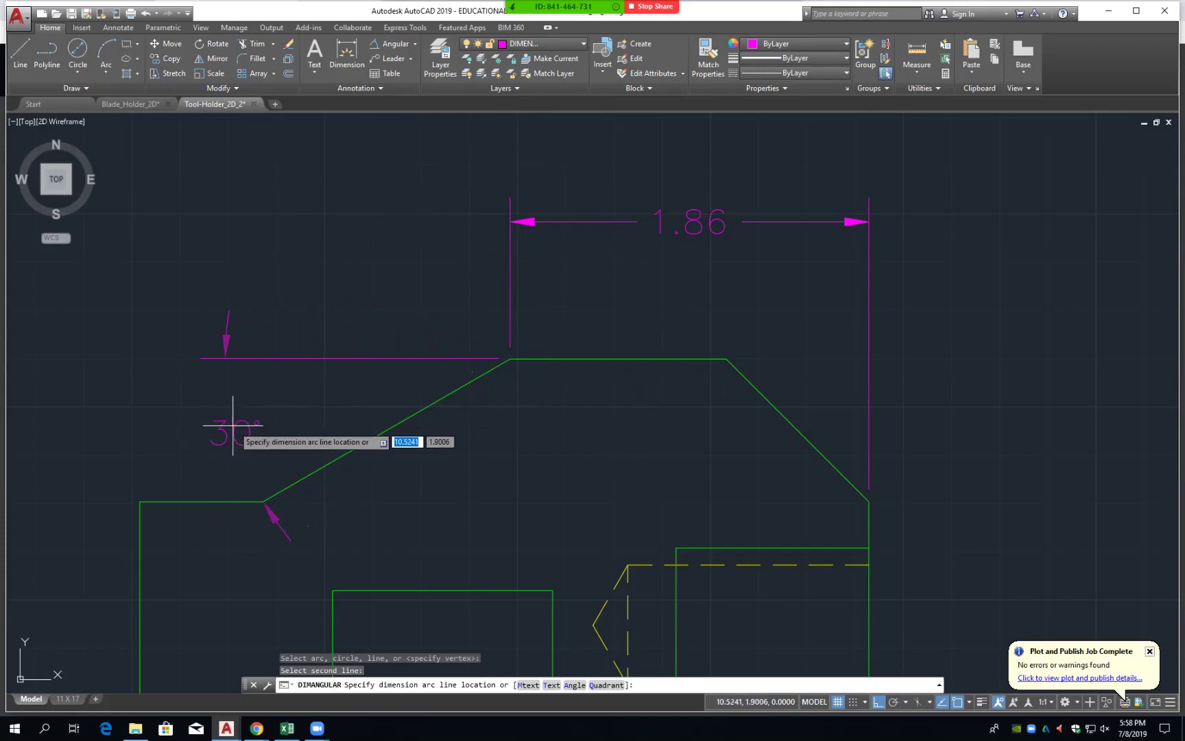
{"action": "left_click", "coordinate": [279, 410]}
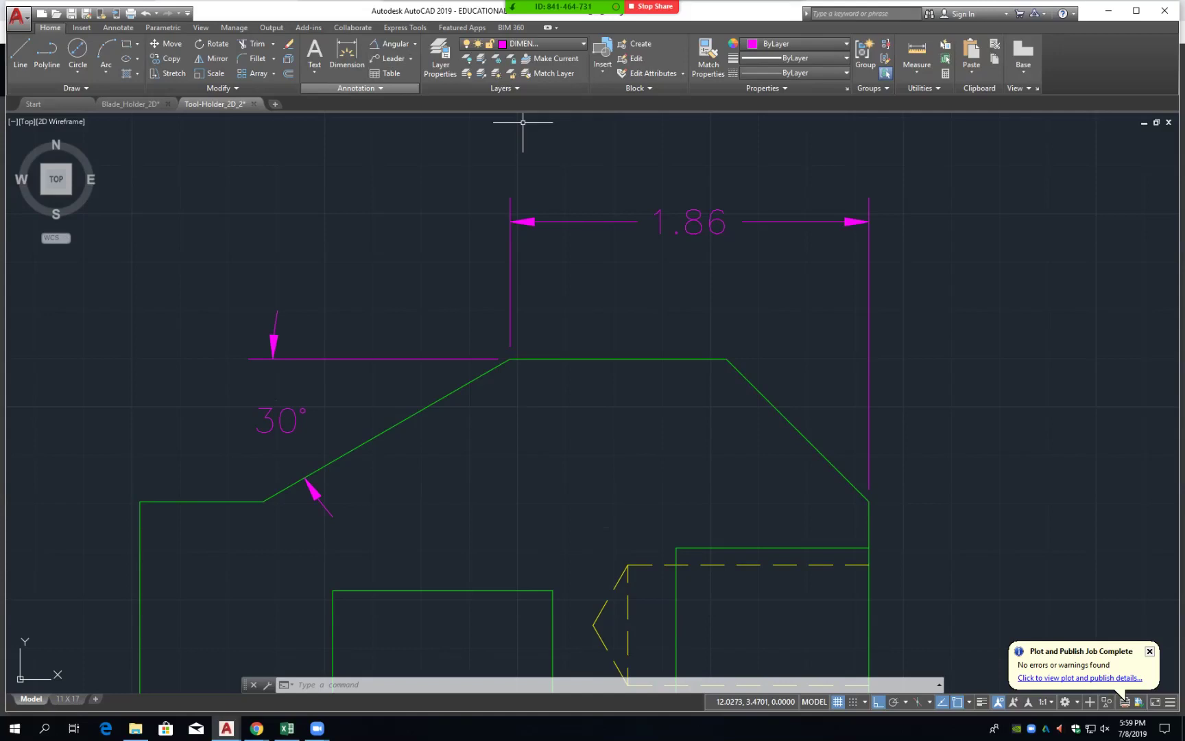
{"action": "key", "text": "Escape"}
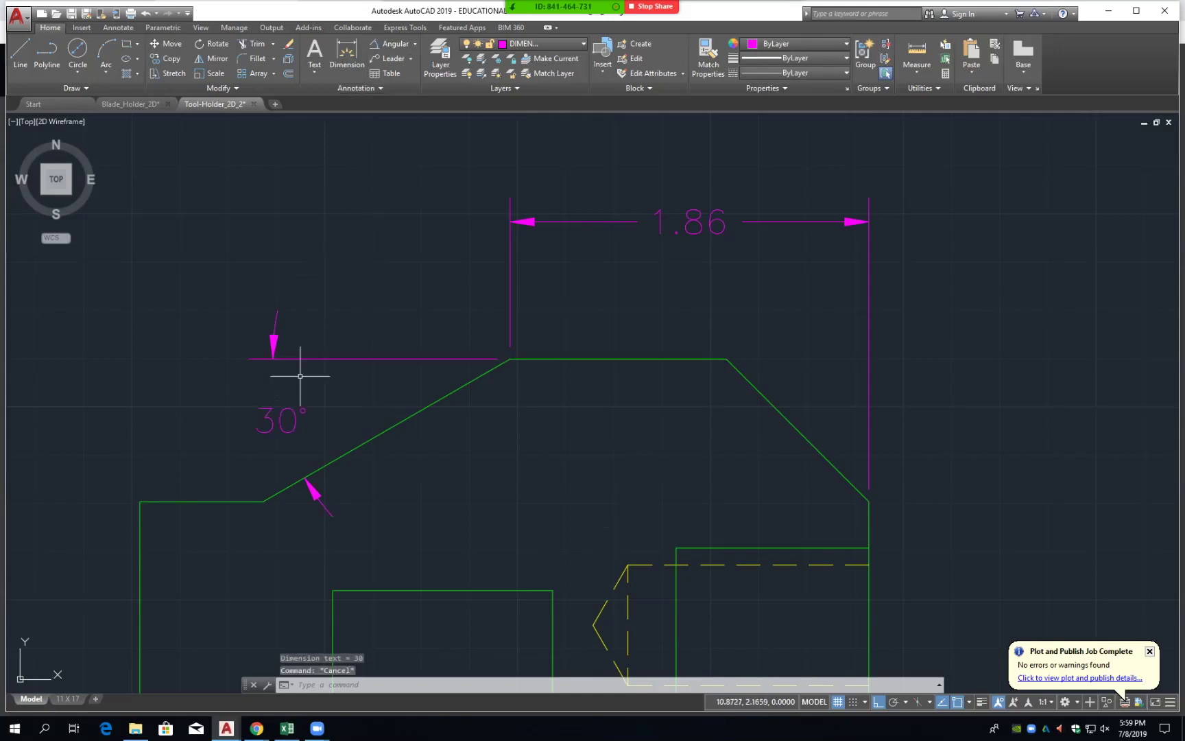
{"action": "left_click", "coordinate": [284, 409]}
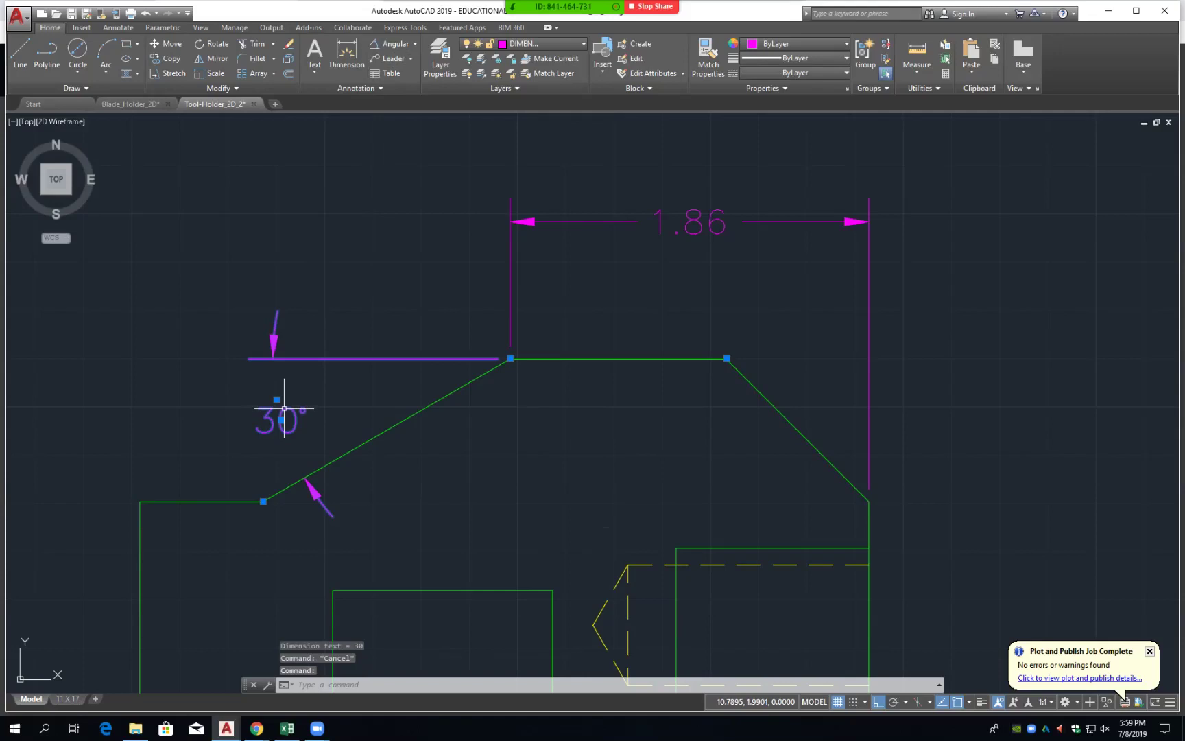
- Open the 30° dimension's Properties and try editing its Text offset value
{"action": "right_click", "coordinate": [284, 409]}
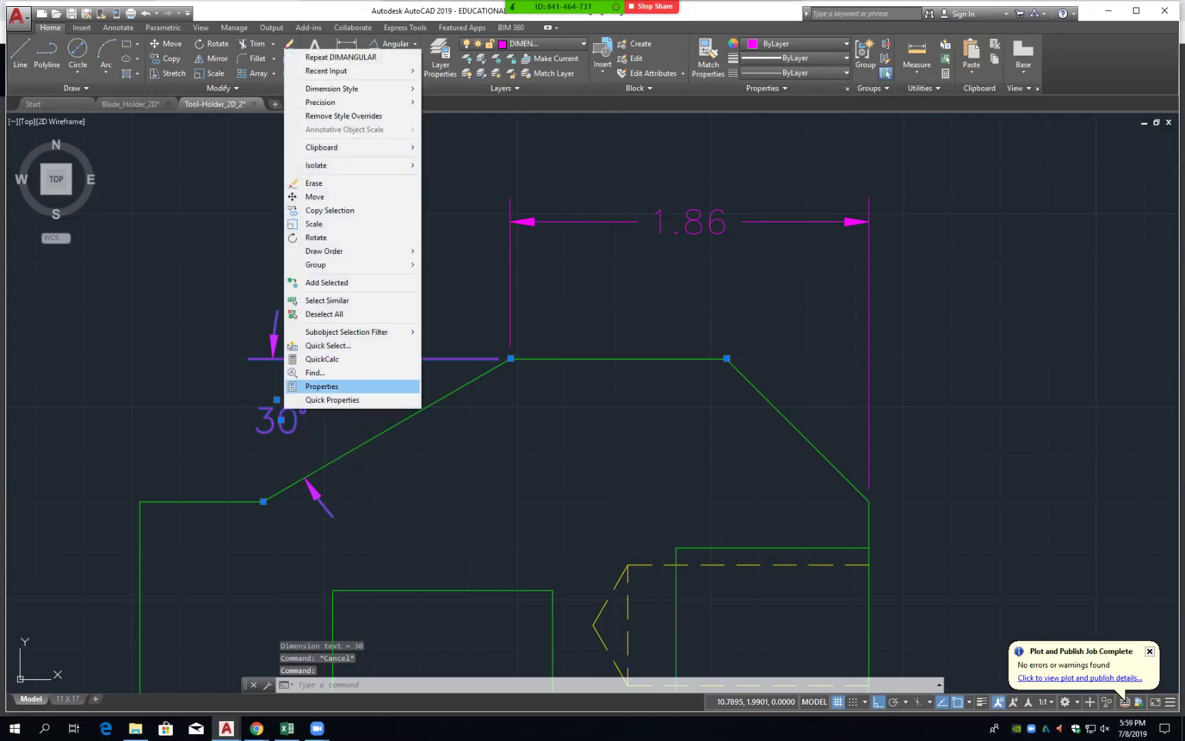
{"action": "left_click", "coordinate": [322, 386]}
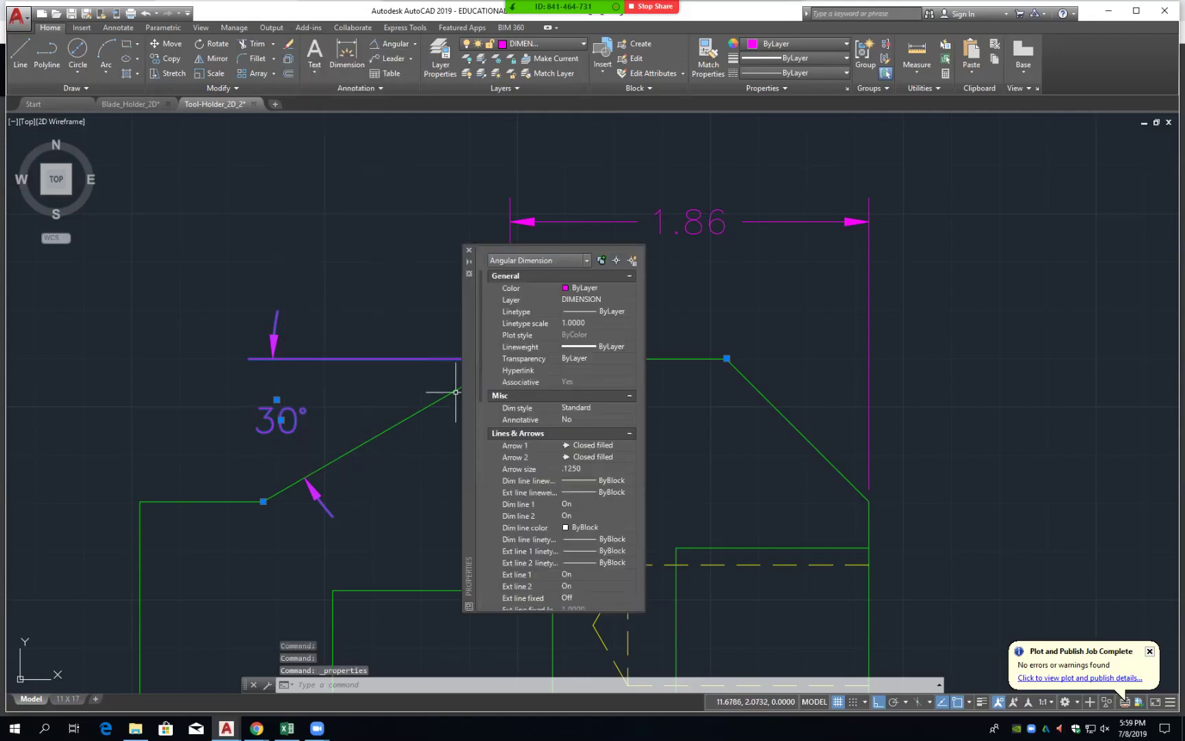
{"action": "scroll", "coordinate": [549, 411], "scroll_direction": "down", "scroll_amount": 3}
{"action": "scroll", "coordinate": [549, 412], "scroll_direction": "down", "scroll_amount": 3}
{"action": "scroll", "coordinate": [549, 411], "scroll_direction": "down", "scroll_amount": 3}
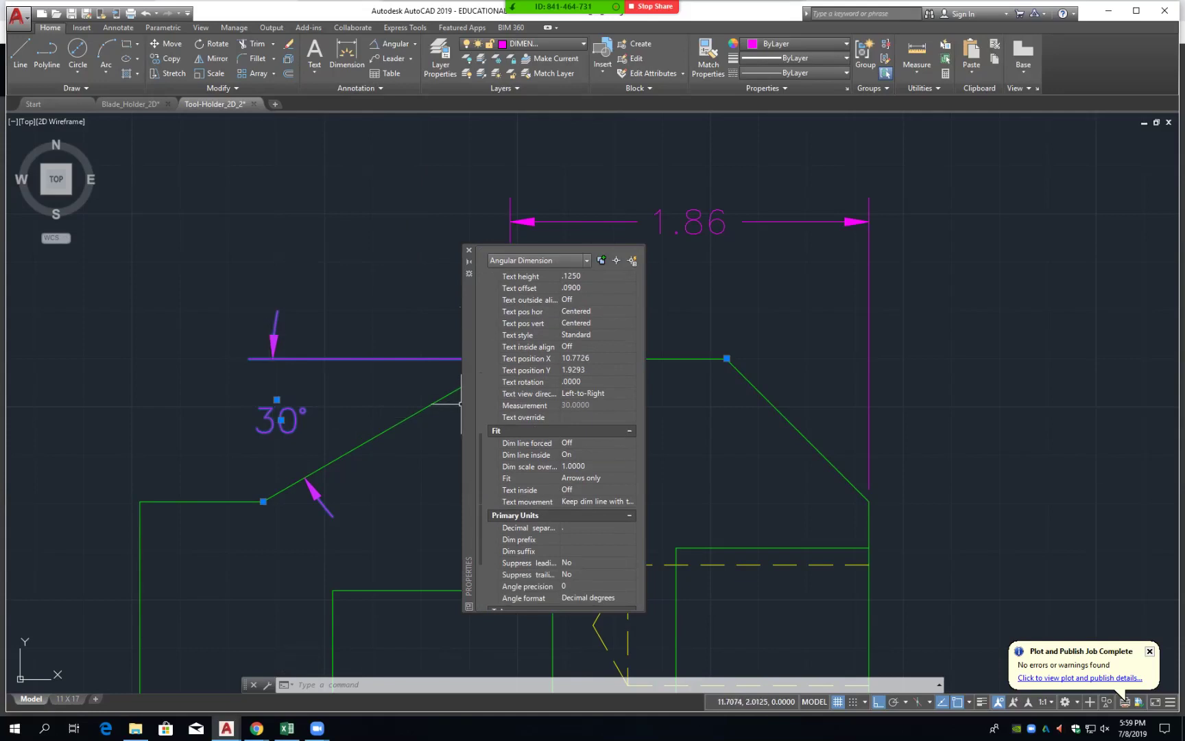
{"action": "scroll", "coordinate": [558, 439], "scroll_direction": "up", "scroll_amount": 3}
{"action": "scroll", "coordinate": [559, 439], "scroll_direction": "up", "scroll_amount": 3}
{"action": "scroll", "coordinate": [559, 439], "scroll_direction": "up", "scroll_amount": 3}
{"action": "scroll", "coordinate": [559, 439], "scroll_direction": "up", "scroll_amount": 3}
{"action": "scroll", "coordinate": [558, 439], "scroll_direction": "down", "scroll_amount": 2}
{"action": "scroll", "coordinate": [559, 439], "scroll_direction": "down", "scroll_amount": 3}
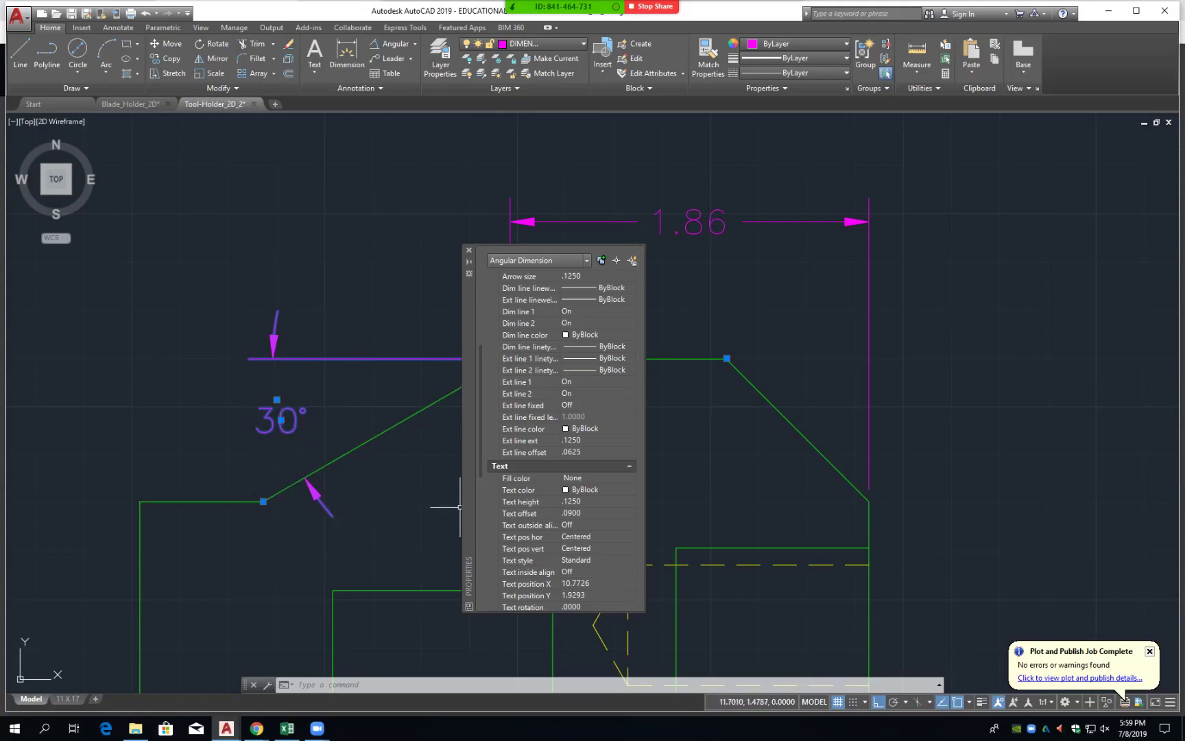
{"action": "left_click", "coordinate": [582, 513]}
{"action": "double_click", "coordinate": [573, 513]}
{"action": "type", "text": ".05"}
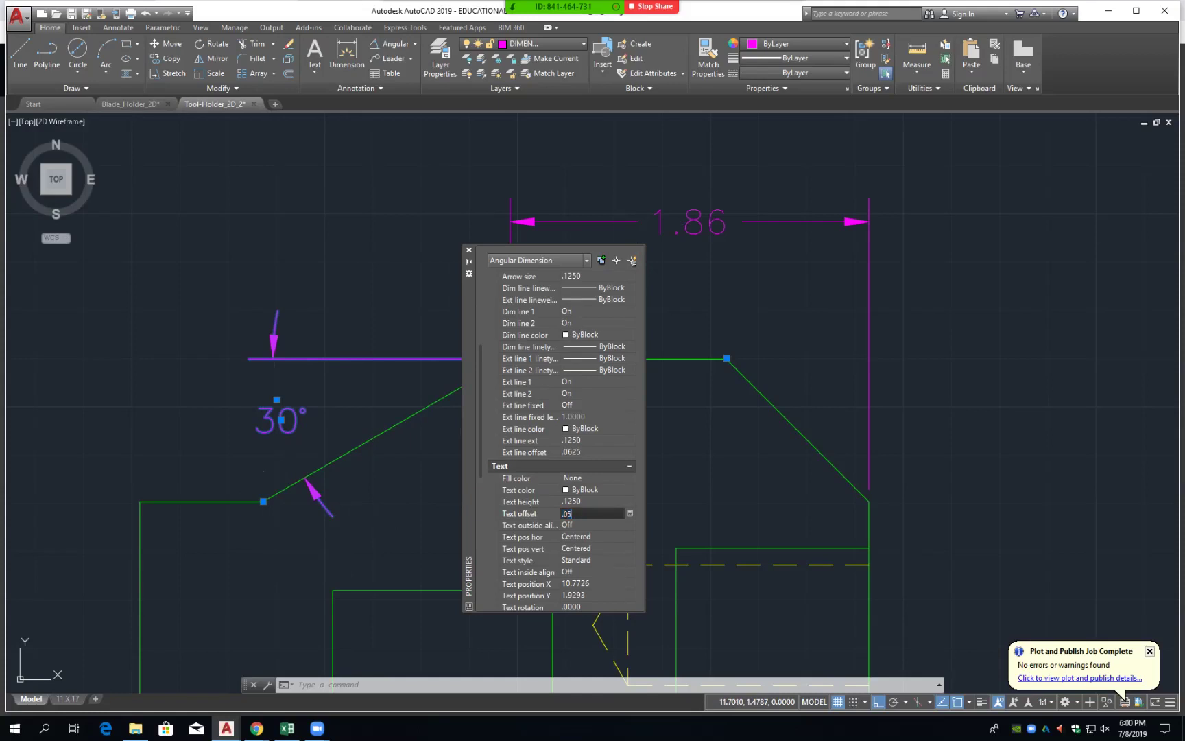
{"action": "key", "text": "Return"}
{"action": "key", "text": "ctrl+1"}
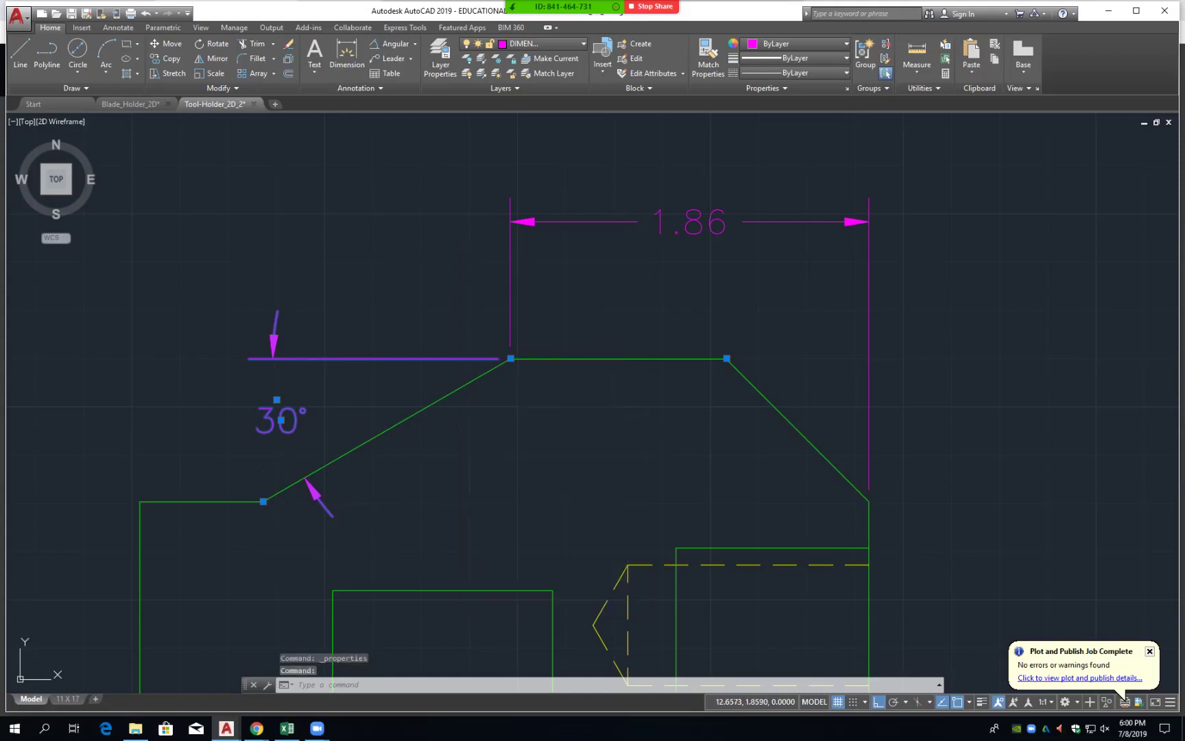
{"action": "key", "text": "Escape"}
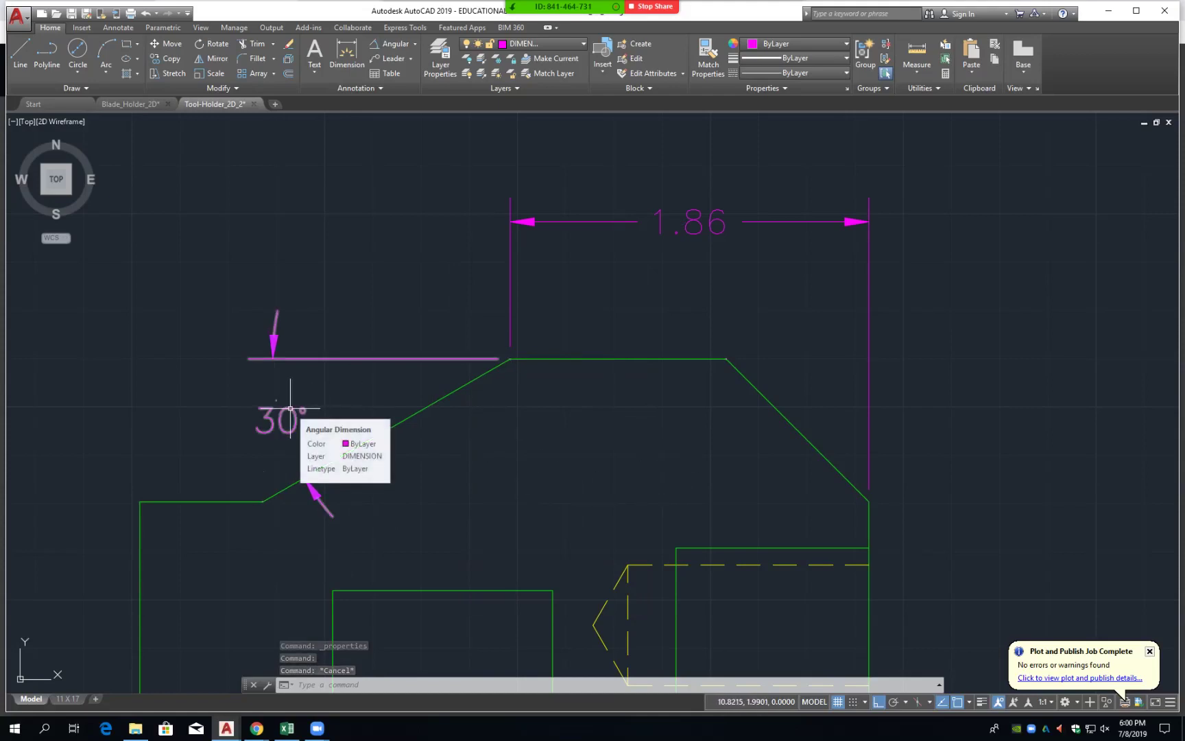
- Set the 30° angle dimension's Text offset to .04 in Properties
{"action": "left_click", "coordinate": [290, 408]}
{"action": "right_click", "coordinate": [290, 408]}
{"action": "left_click", "coordinate": [326, 386]}
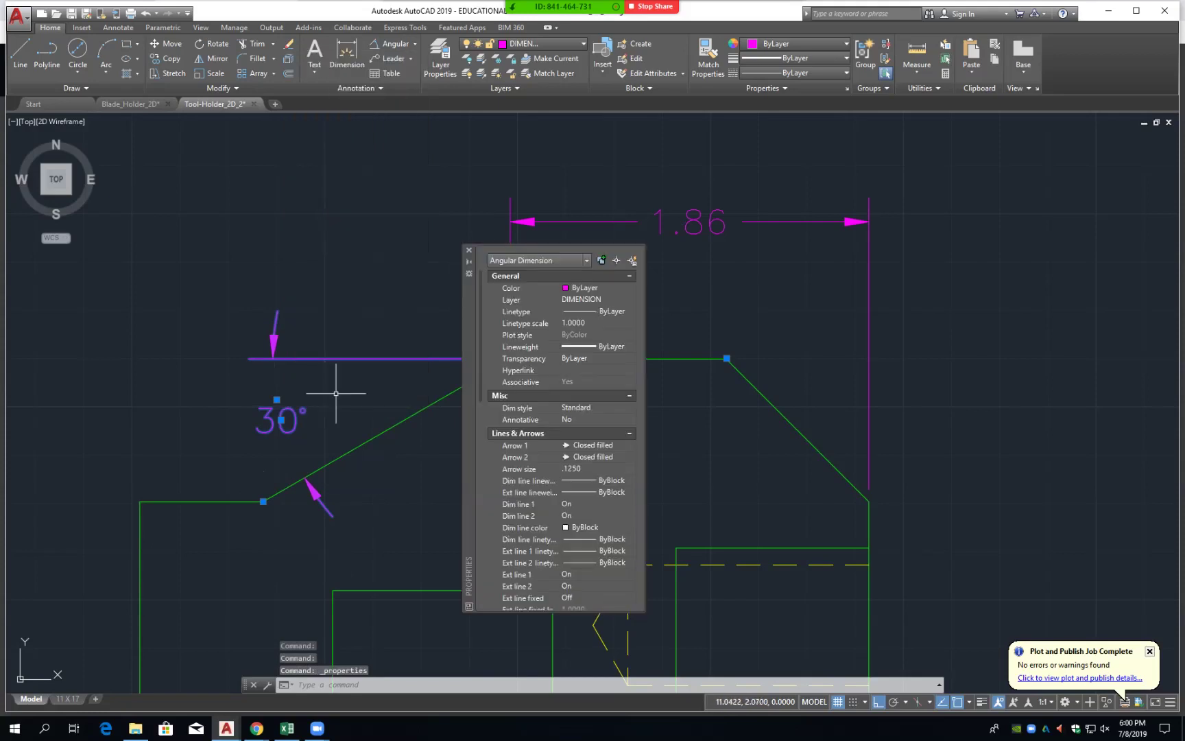
{"action": "scroll", "coordinate": [559, 439], "scroll_direction": "down", "scroll_amount": 1}
{"action": "scroll", "coordinate": [559, 439], "scroll_direction": "down", "scroll_amount": 4}
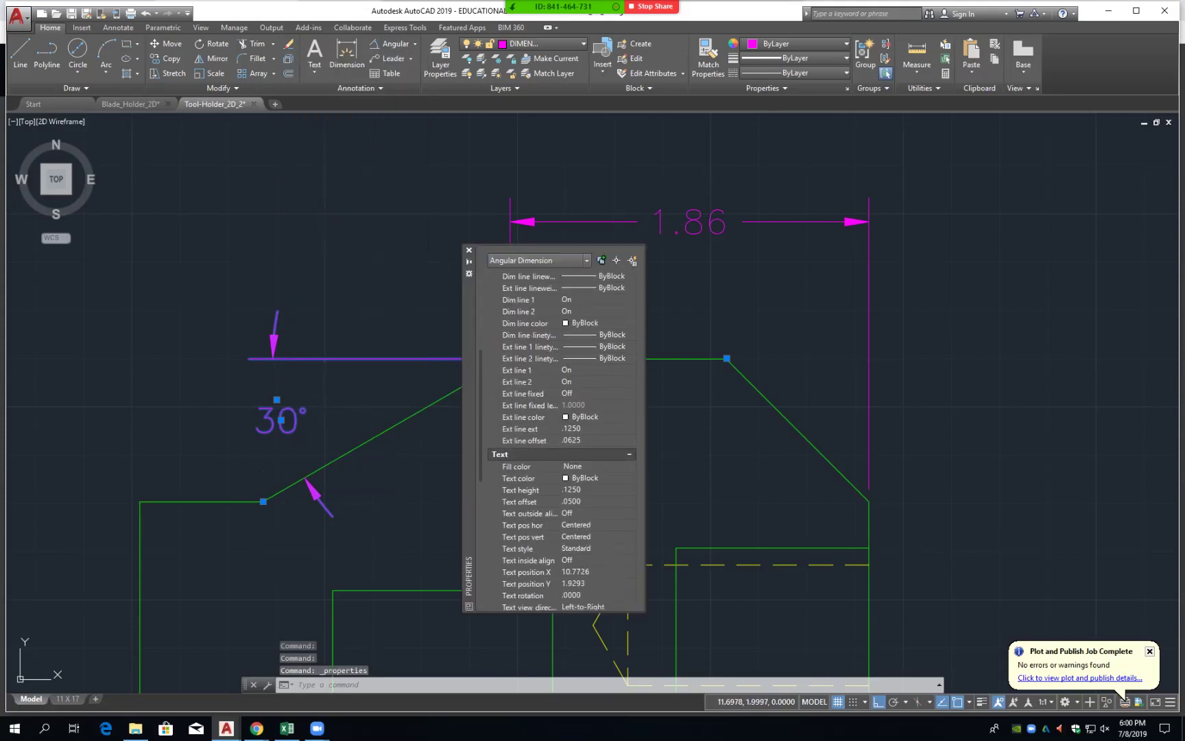
{"action": "scroll", "coordinate": [559, 439], "scroll_direction": "down", "scroll_amount": 1}
{"action": "left_click", "coordinate": [576, 489]}
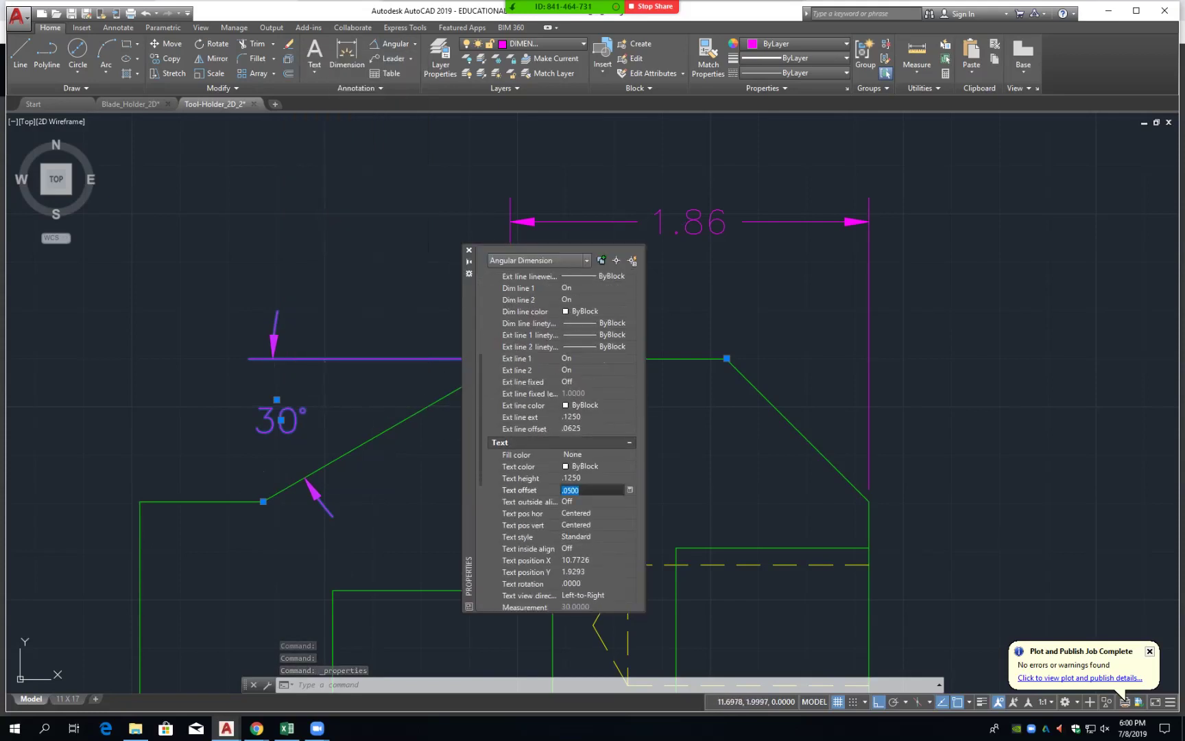
{"action": "type", "text": ".04"}
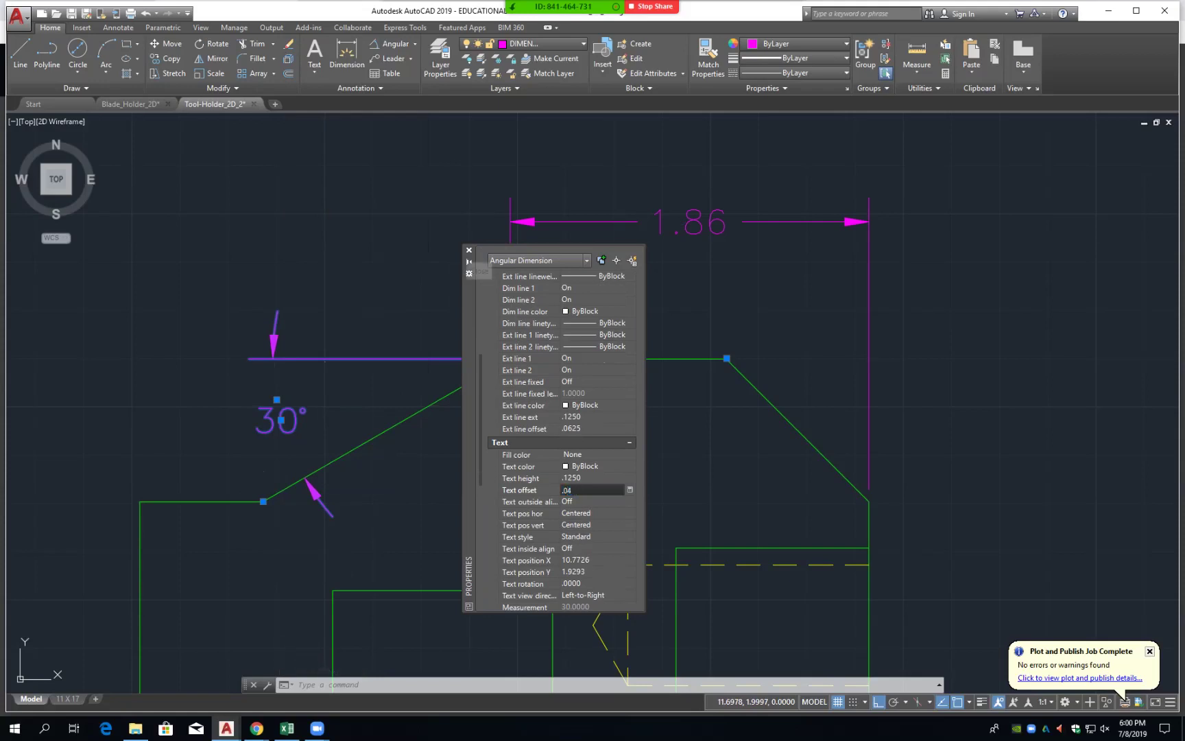
{"action": "left_click", "coordinate": [470, 249]}
{"action": "key", "text": "Escape"}
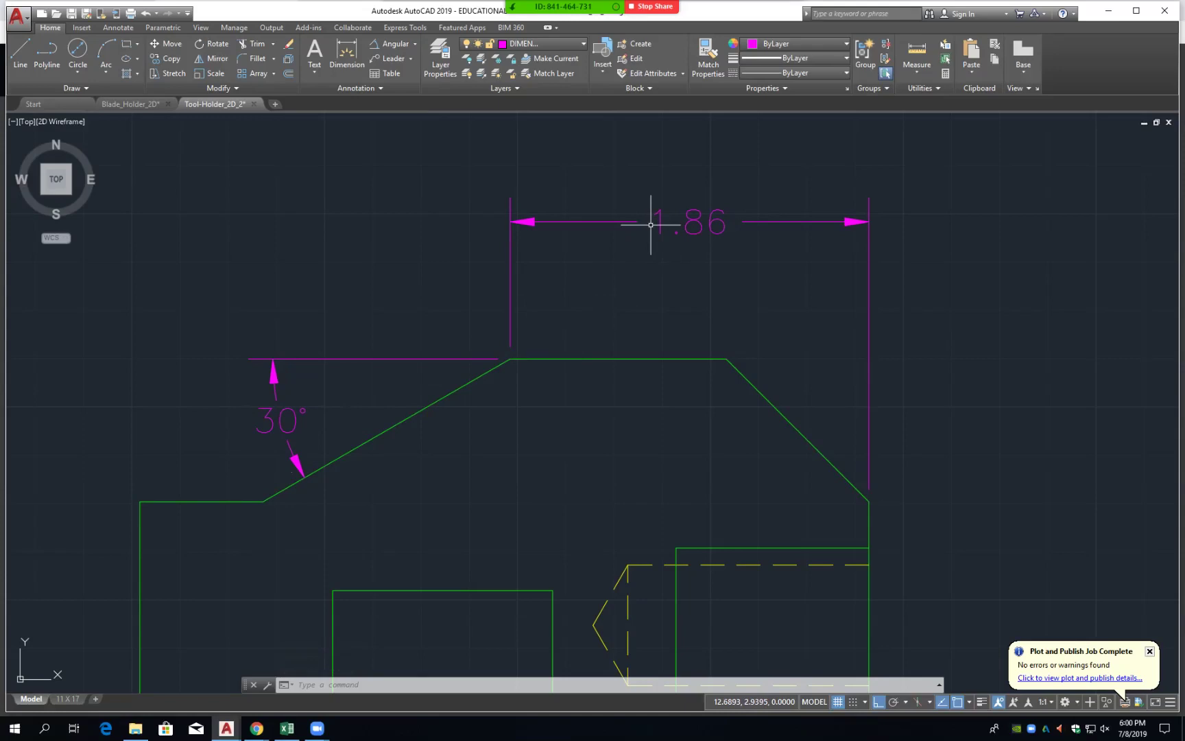
- Zoom and pan to centre the whole part outline with its 1.86 and 30° dimensions
{"action": "scroll", "coordinate": [476, 403], "scroll_direction": "up", "scroll_amount": 1}
{"action": "scroll", "coordinate": [478, 400], "scroll_direction": "down", "scroll_amount": 2}
{"action": "middle_click_drag", "start_coordinate": [478, 398], "coordinate": [615, 354]}
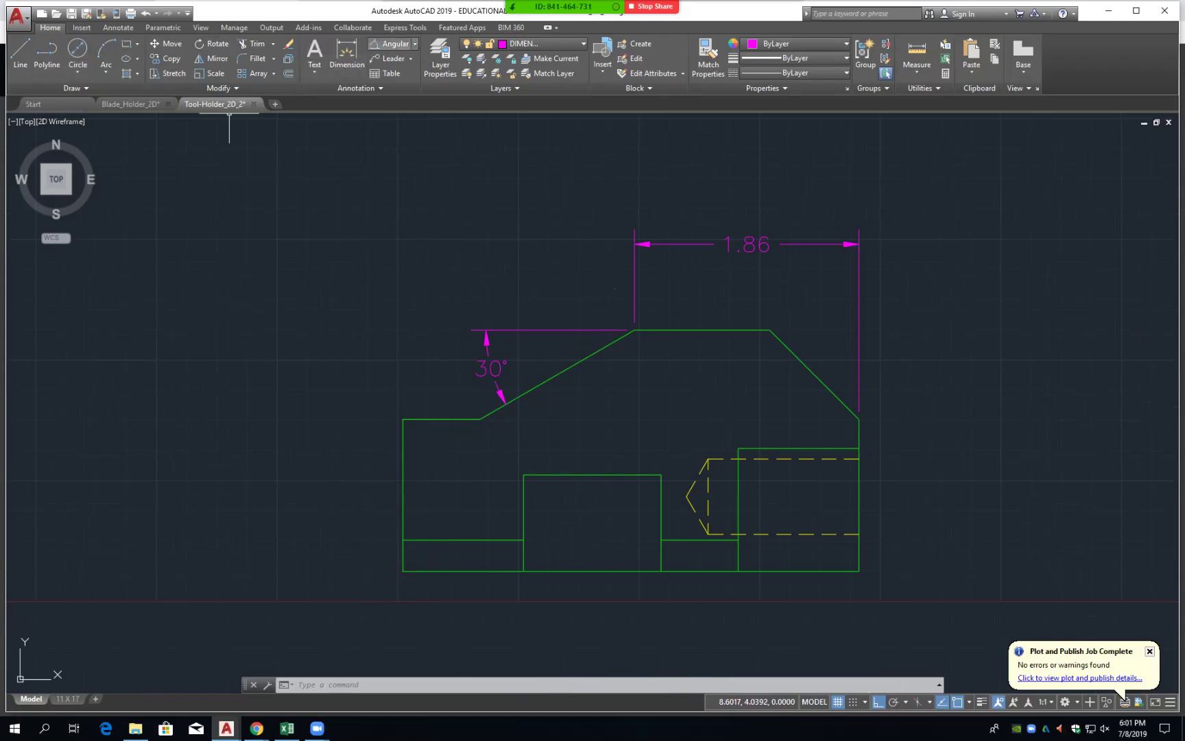
- Add the 1.26 vertical height dimension along the part's left side
{"action": "left_click", "coordinate": [414, 43]}
{"action": "left_click", "coordinate": [395, 118]}
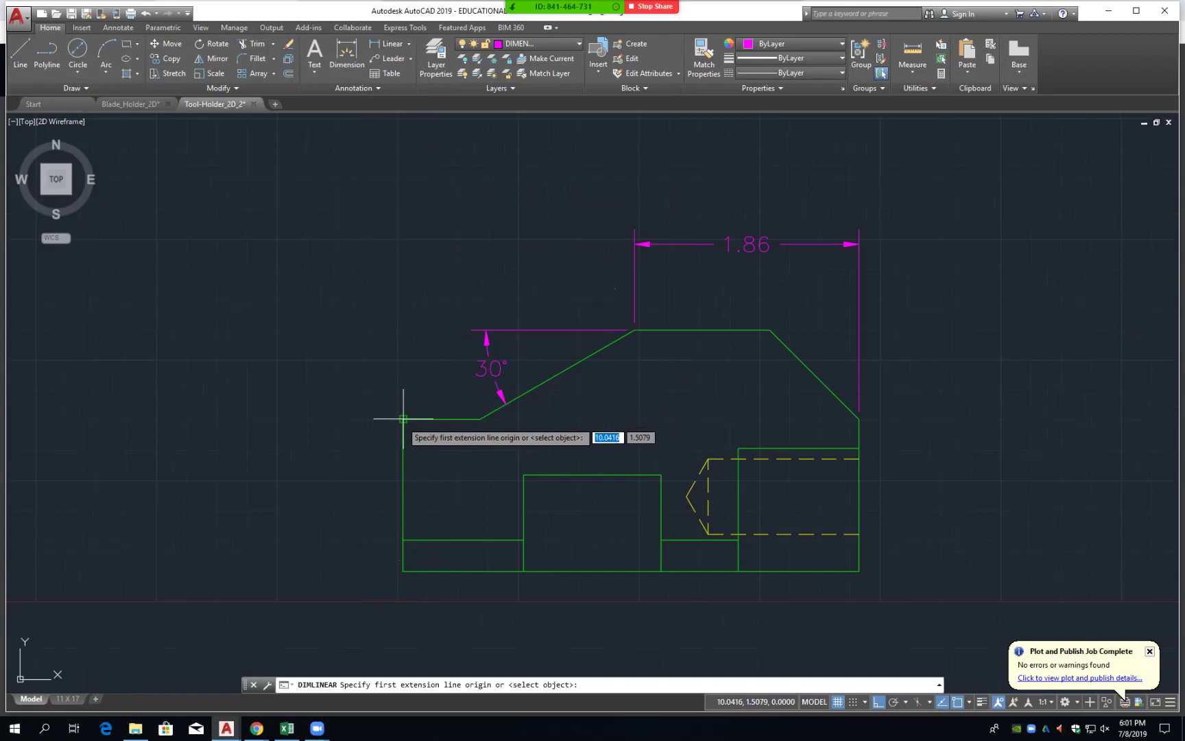
{"action": "left_click", "coordinate": [403, 419]}
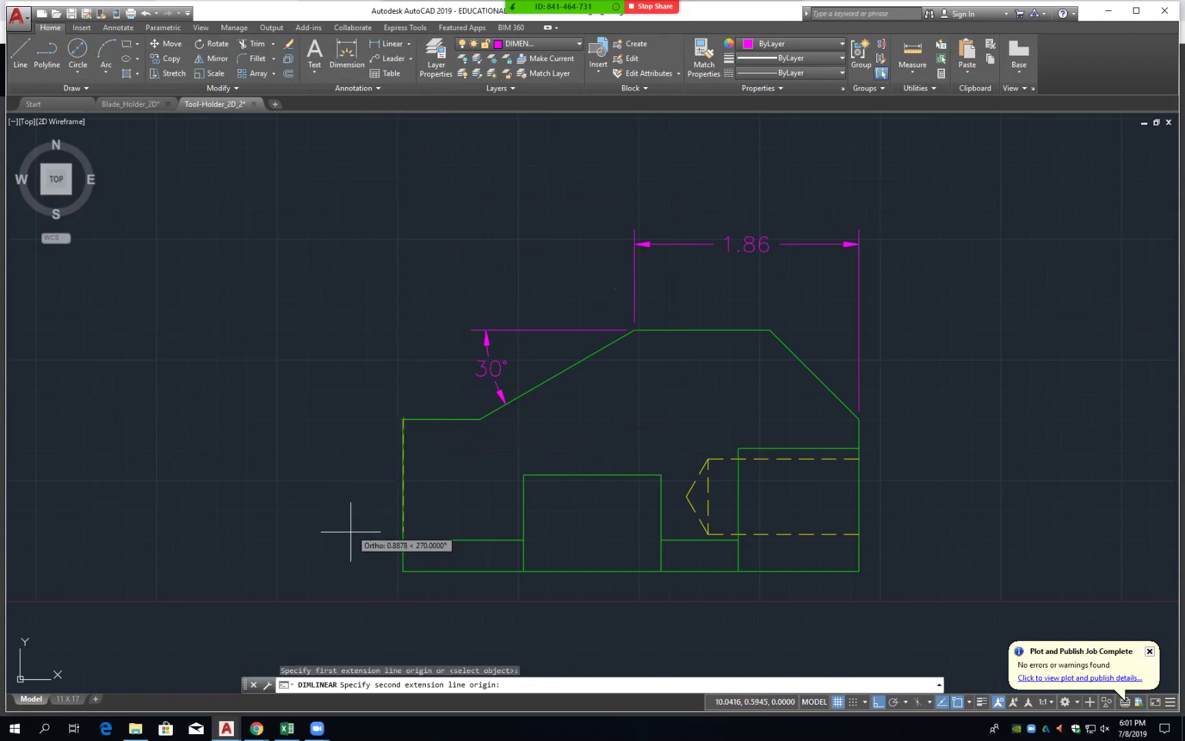
{"action": "left_click", "coordinate": [403, 571]}
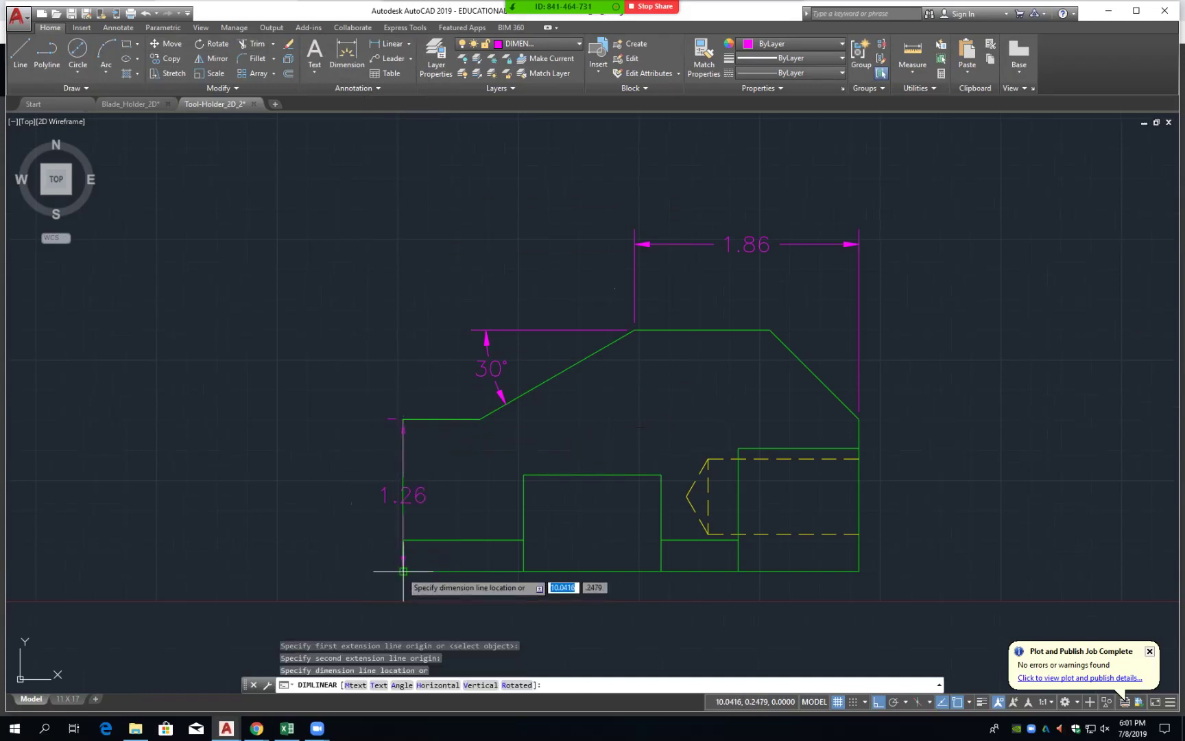
{"action": "left_click", "coordinate": [329, 541]}
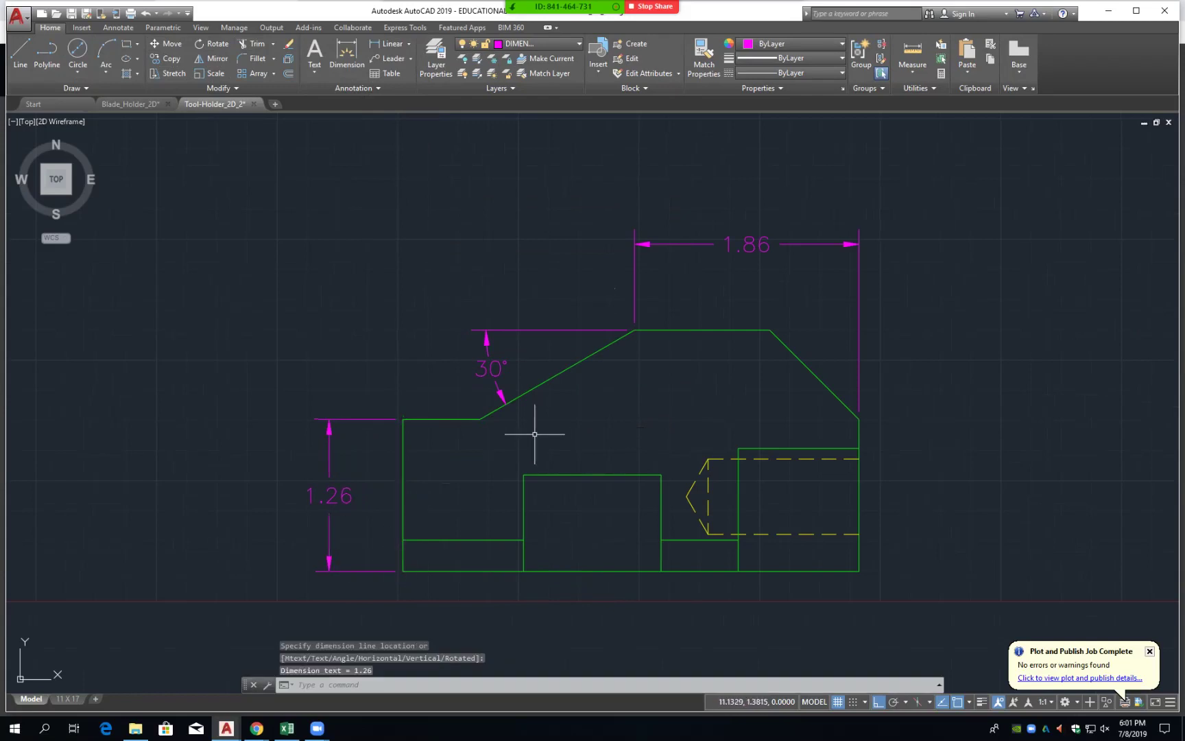
{"action": "middle_click_drag", "start_coordinate": [545, 415], "coordinate": [529, 473]}
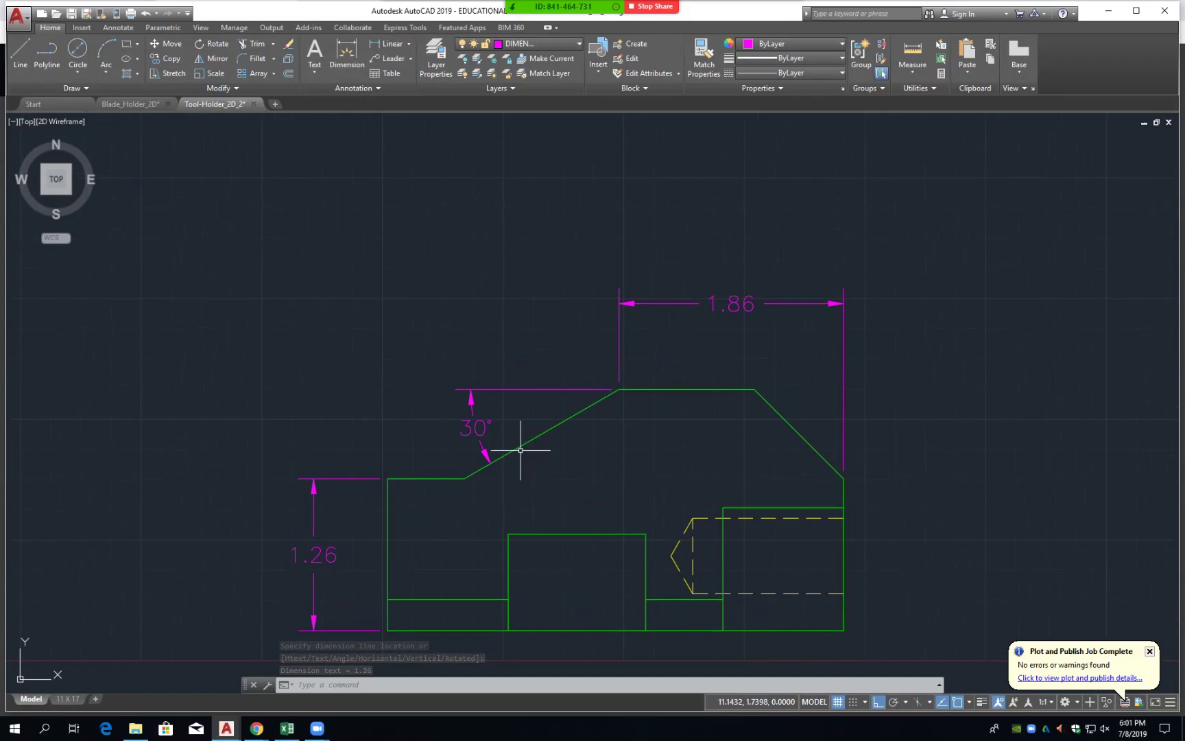
{"action": "middle_click_drag", "start_coordinate": [489, 476], "coordinate": [529, 344]}
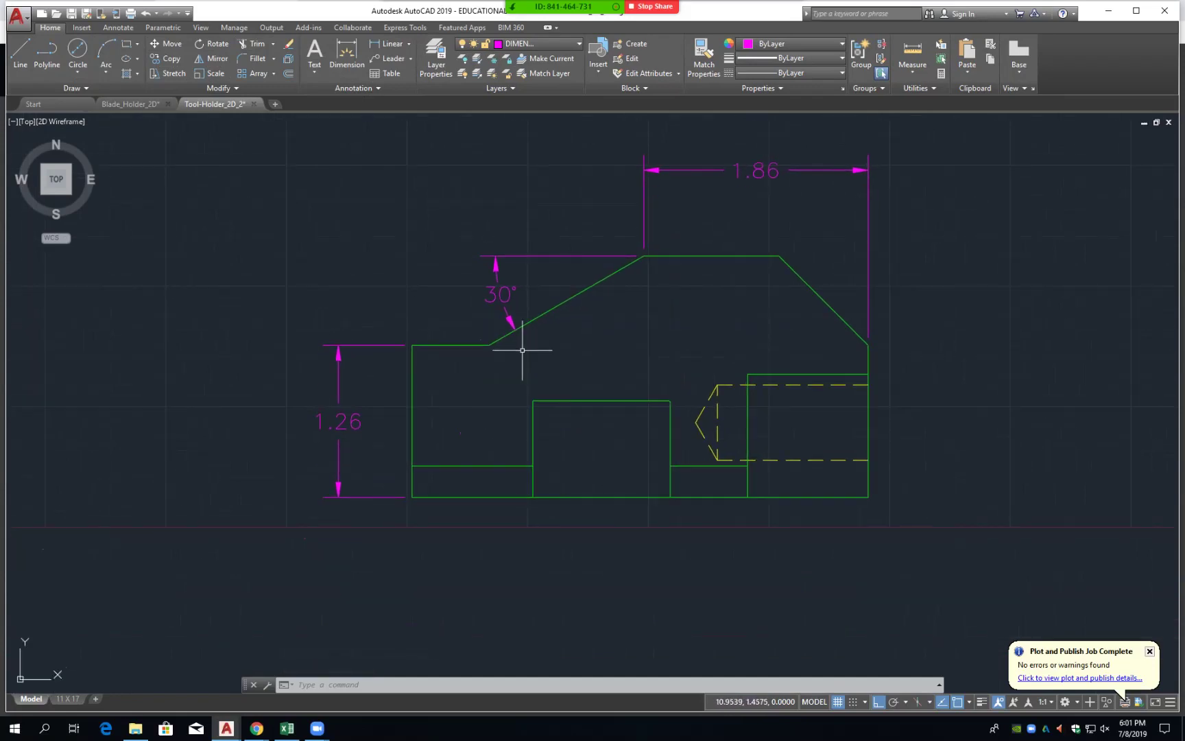
- Add a .64 horizontal dimension below the part, up to where the slope begins
{"action": "left_click", "coordinate": [388, 43]}
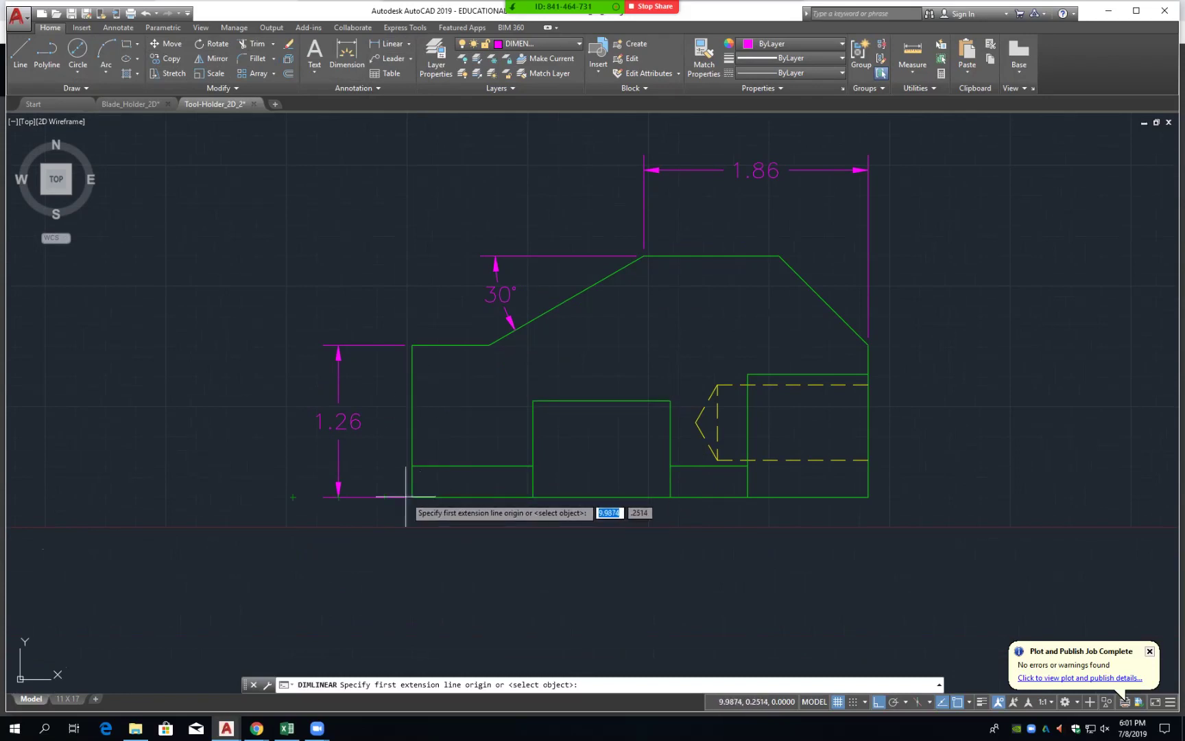
{"action": "left_click", "coordinate": [413, 496]}
{"action": "left_click", "coordinate": [486, 347]}
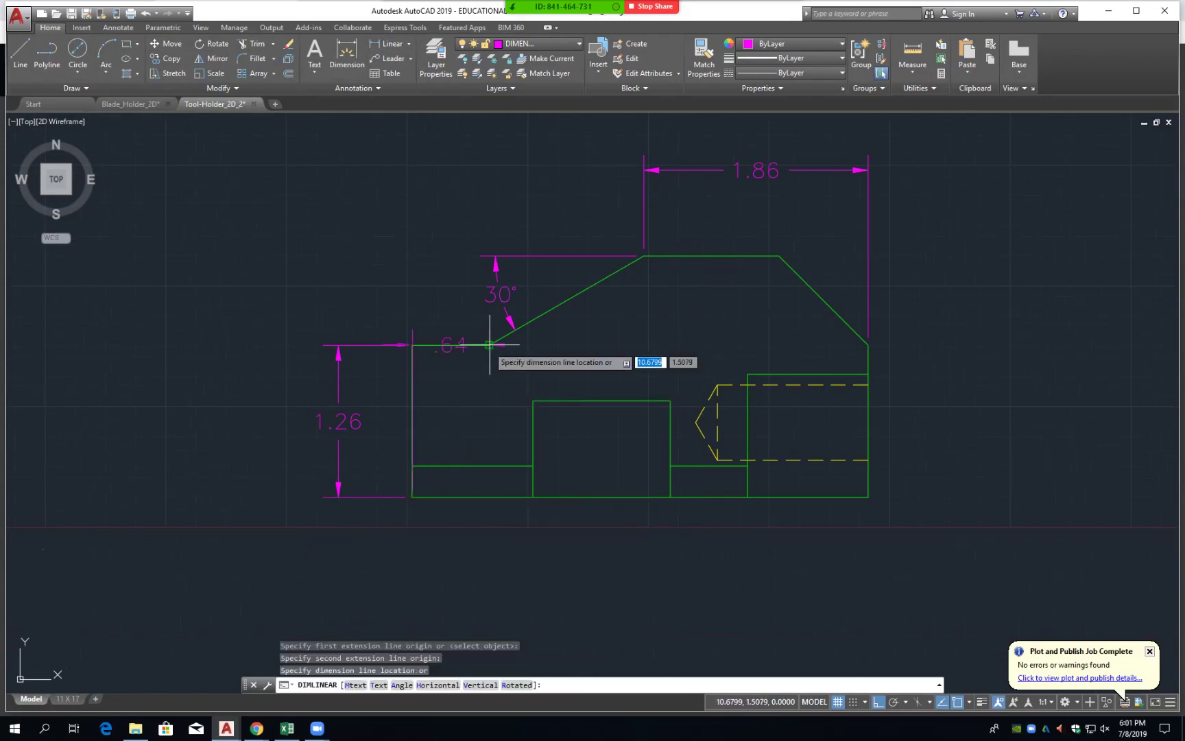
{"action": "left_click", "coordinate": [521, 551]}
{"action": "middle_click_drag", "start_coordinate": [577, 463], "coordinate": [675, 424]}
{"action": "middle_click_drag", "start_coordinate": [749, 469], "coordinate": [683, 513]}
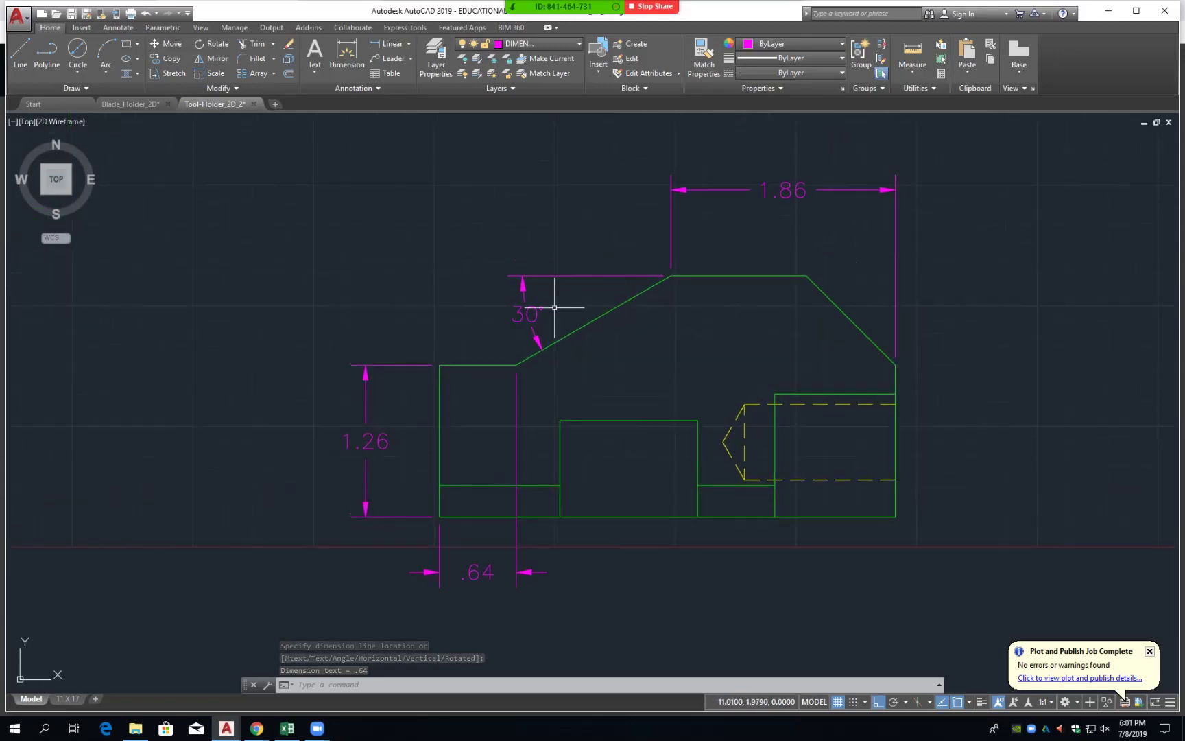
- Move the 30° angle label to the right of the slope
{"action": "left_click", "coordinate": [534, 323]}
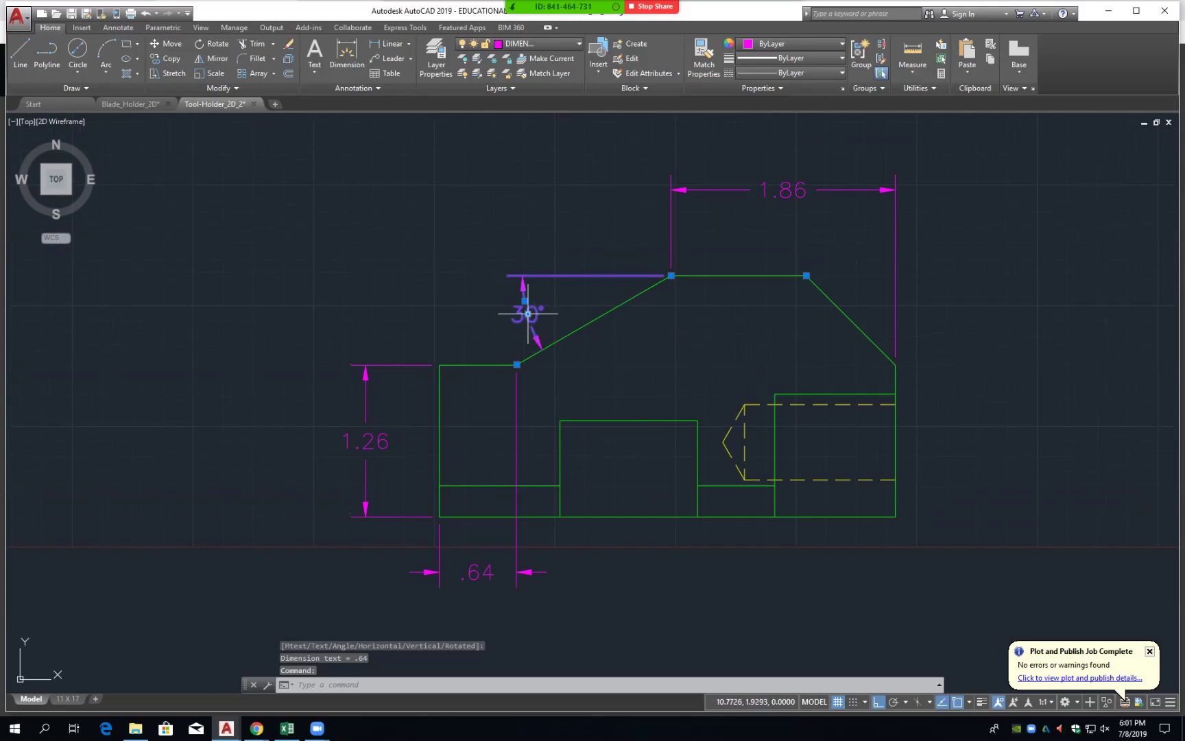
{"action": "left_click", "coordinate": [527, 314]}
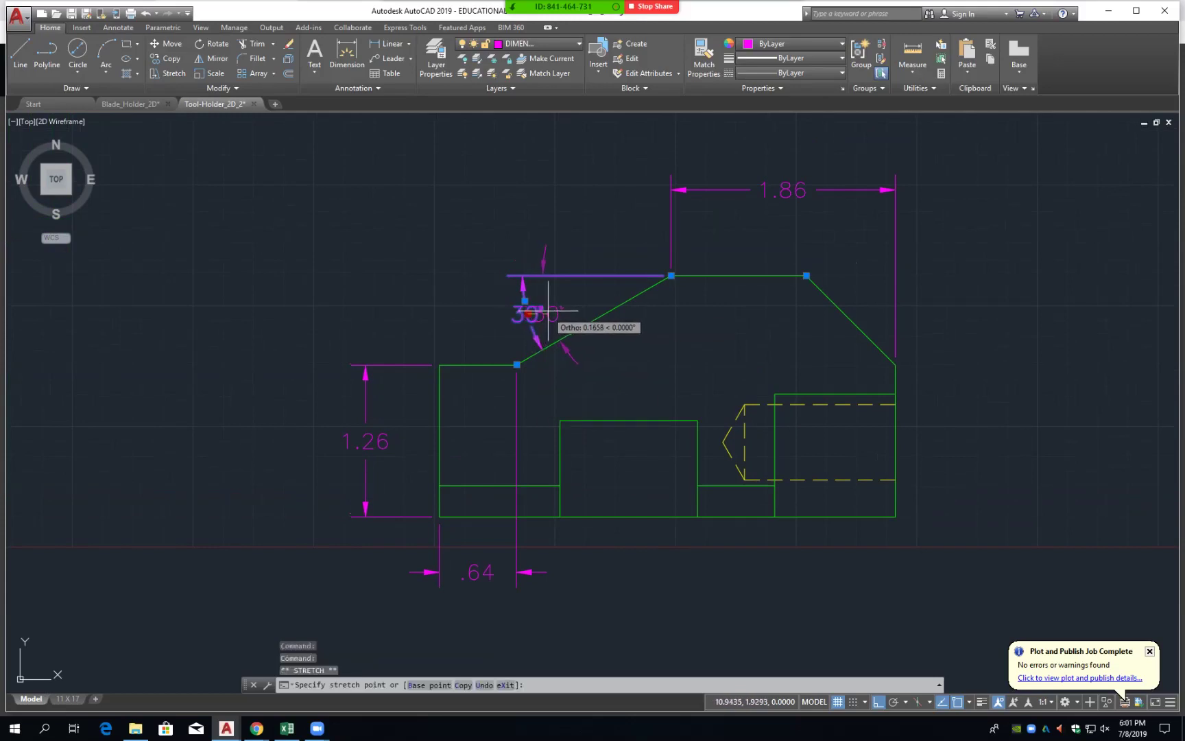
{"action": "left_click", "coordinate": [558, 308]}
{"action": "left_click", "coordinate": [565, 314]}
{"action": "left_click", "coordinate": [504, 317]}
{"action": "key", "text": "Escape"}
{"action": "key", "text": "Escape"}
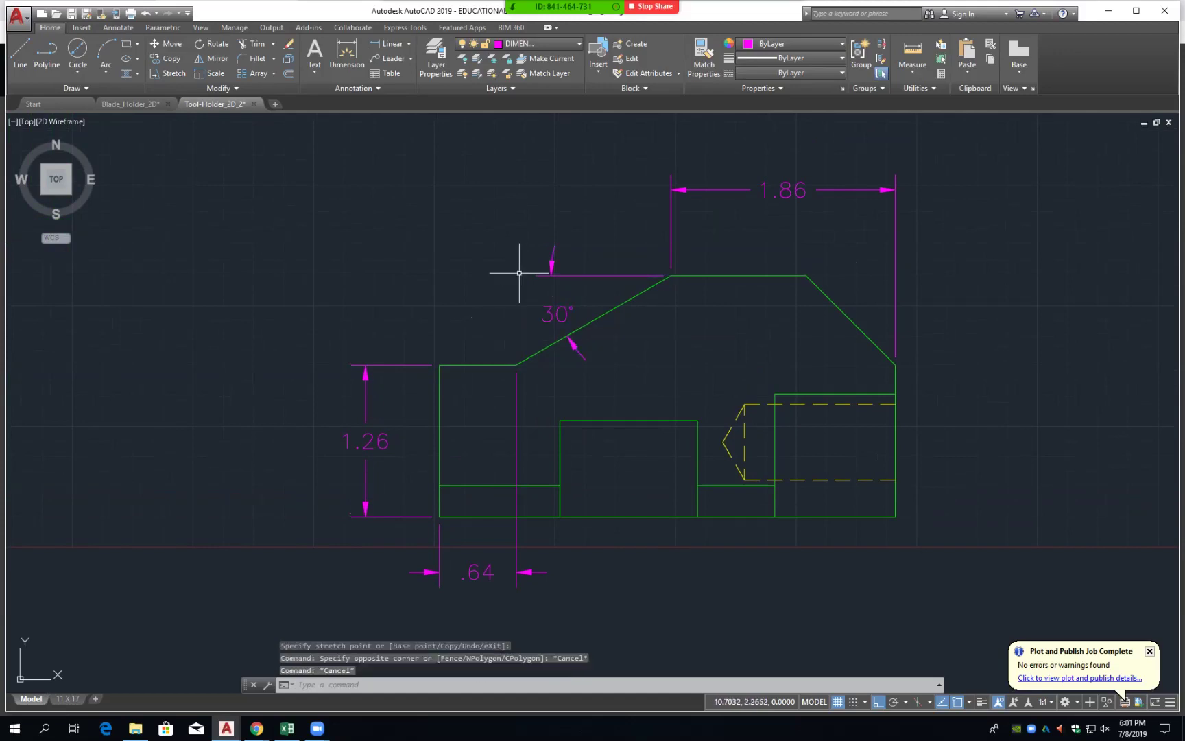
- Add a .64 dimension above the part, from the top-left corner to the slope start
{"action": "left_click", "coordinate": [388, 43]}
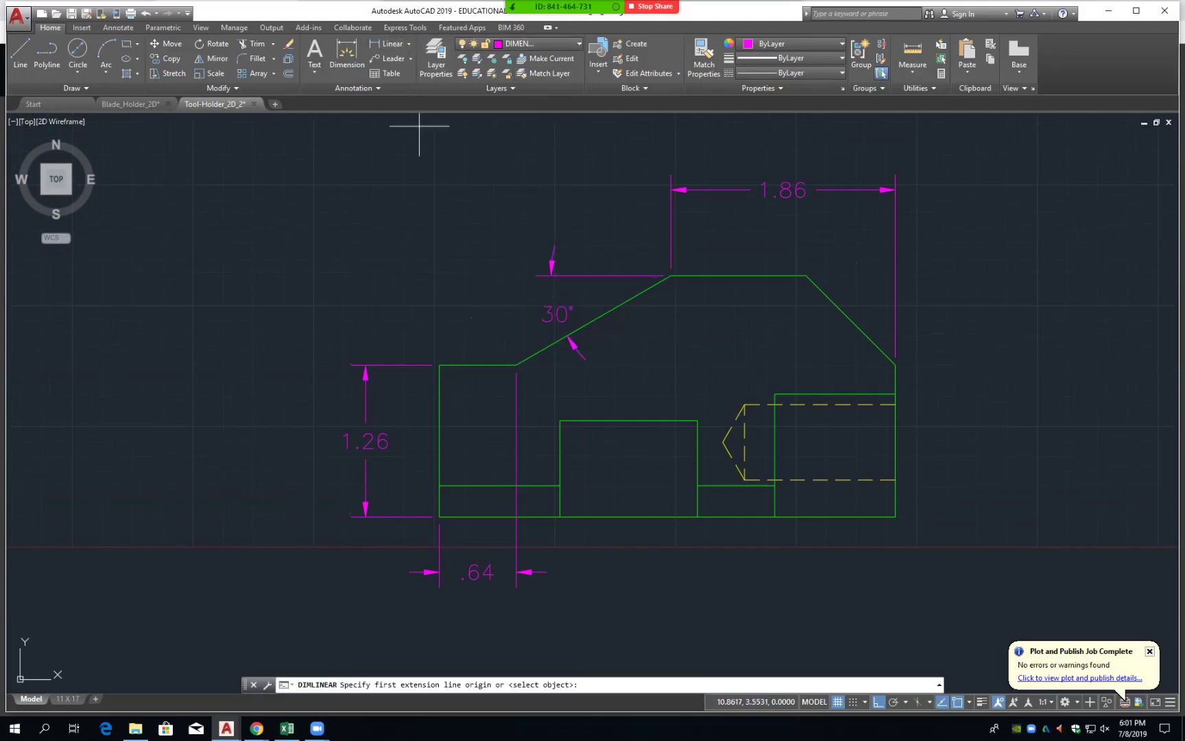
{"action": "left_click", "coordinate": [439, 364]}
{"action": "left_click", "coordinate": [517, 364]}
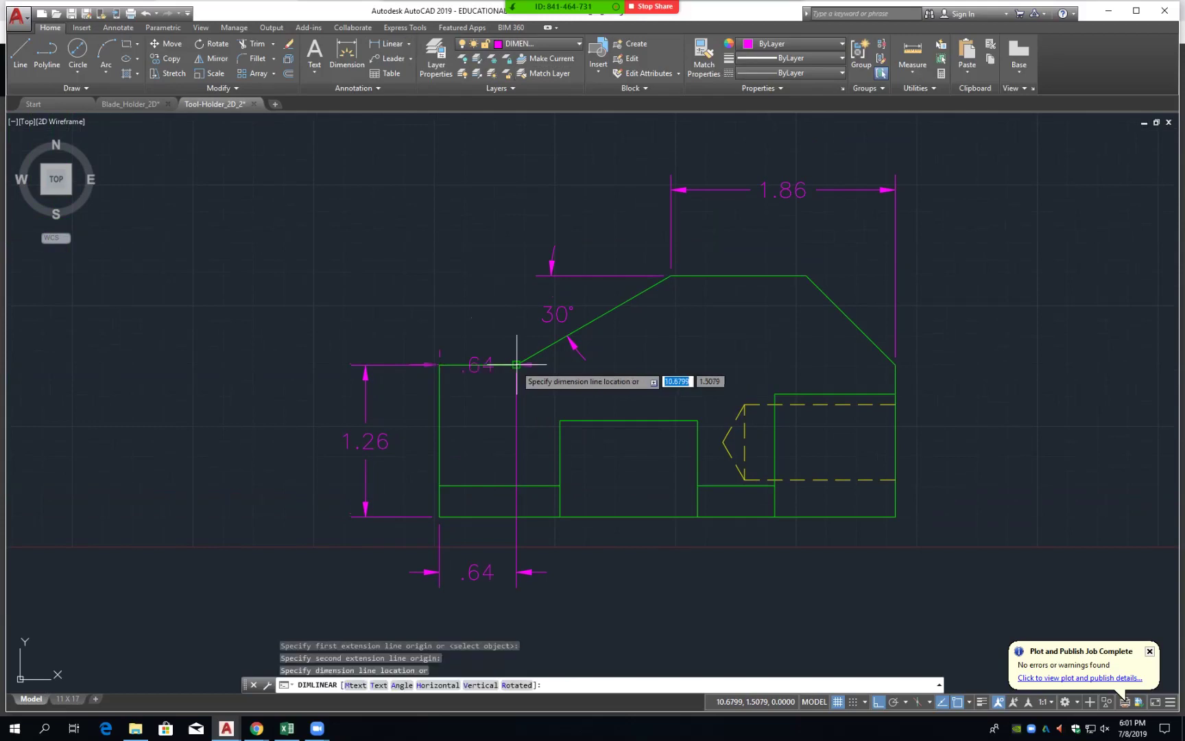
{"action": "left_click", "coordinate": [674, 190]}
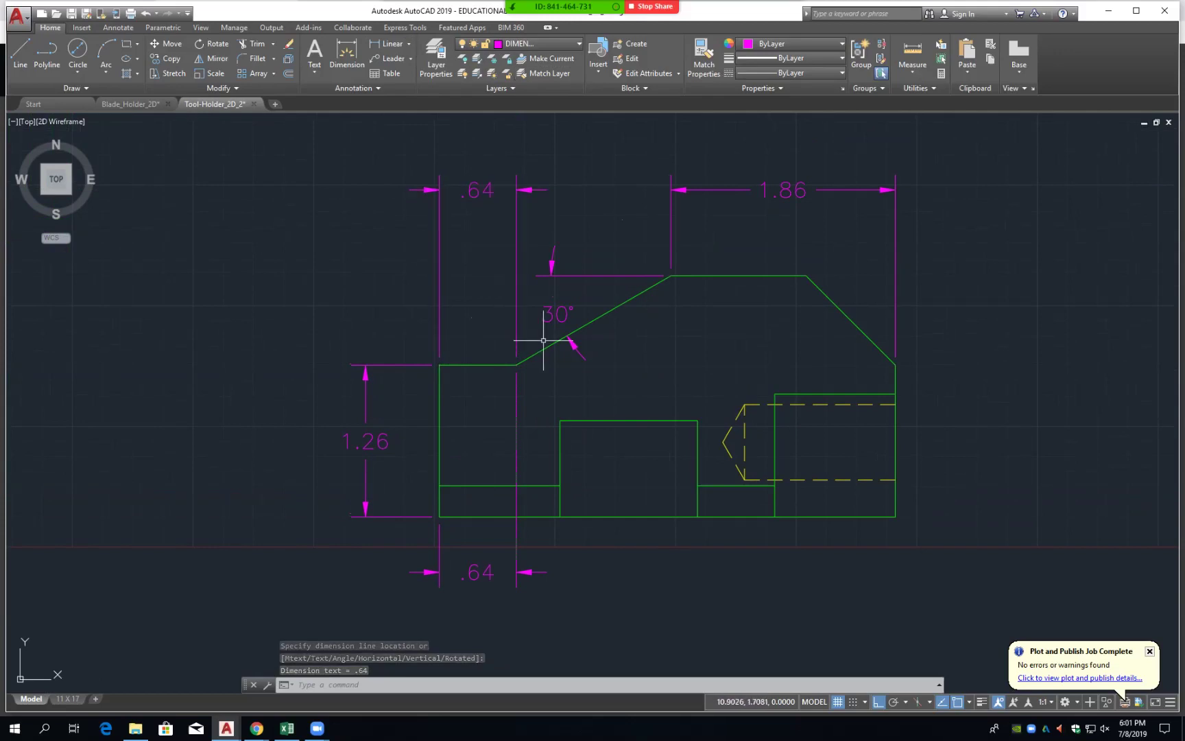
{"action": "key", "text": "Escape"}
{"action": "key", "text": "Escape"}
- Erase the lower .64 dimension below the part
{"action": "key", "text": "Return"}
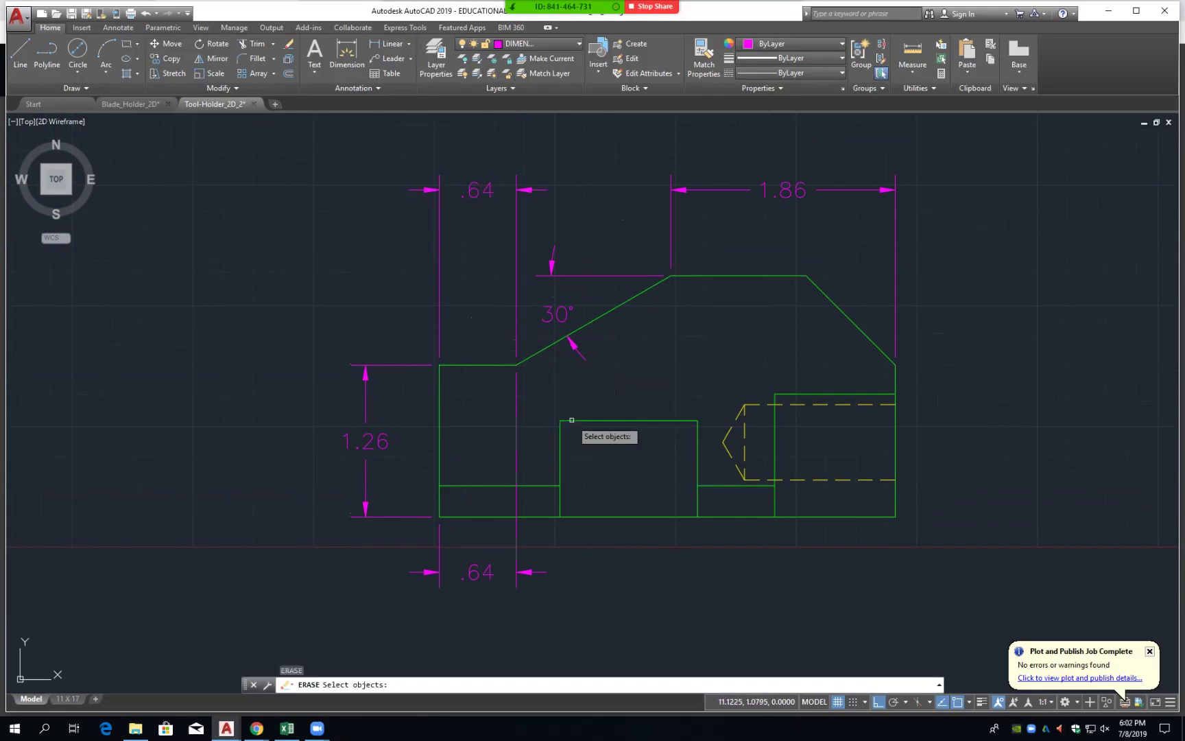
{"action": "left_click", "coordinate": [514, 551]}
{"action": "key", "text": "Return"}
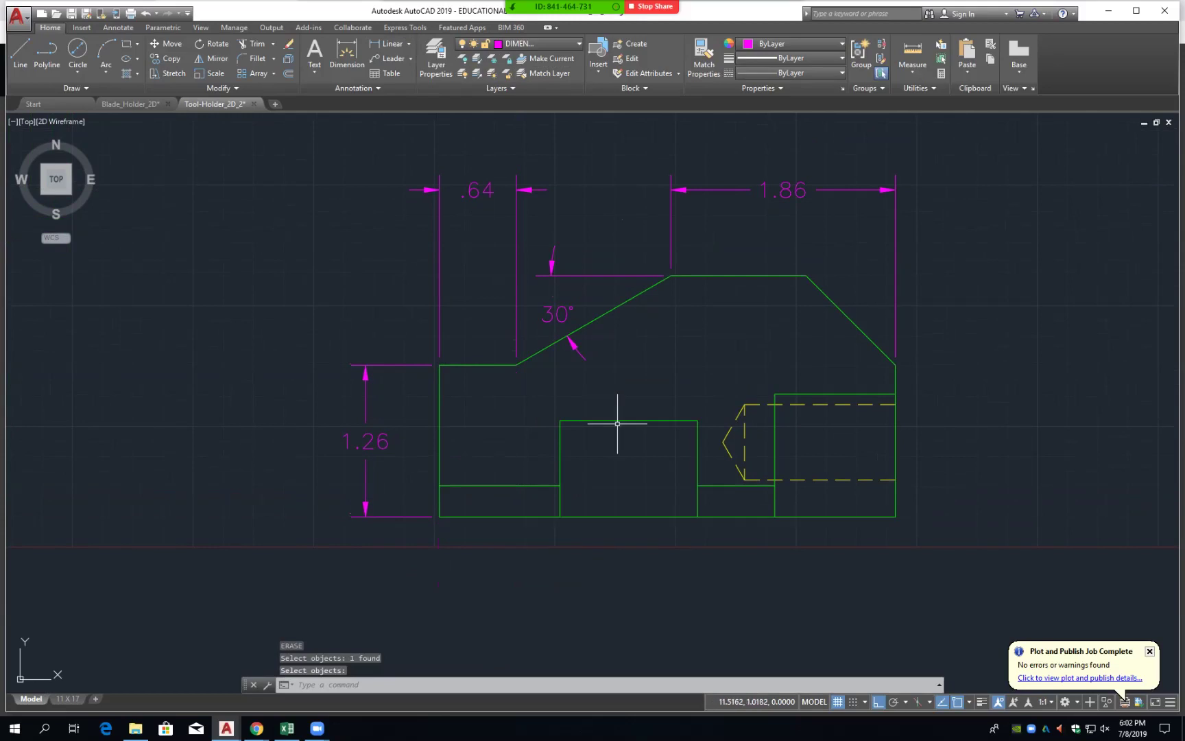
{"action": "scroll", "coordinate": [589, 291], "scroll_direction": "down", "scroll_amount": 2}
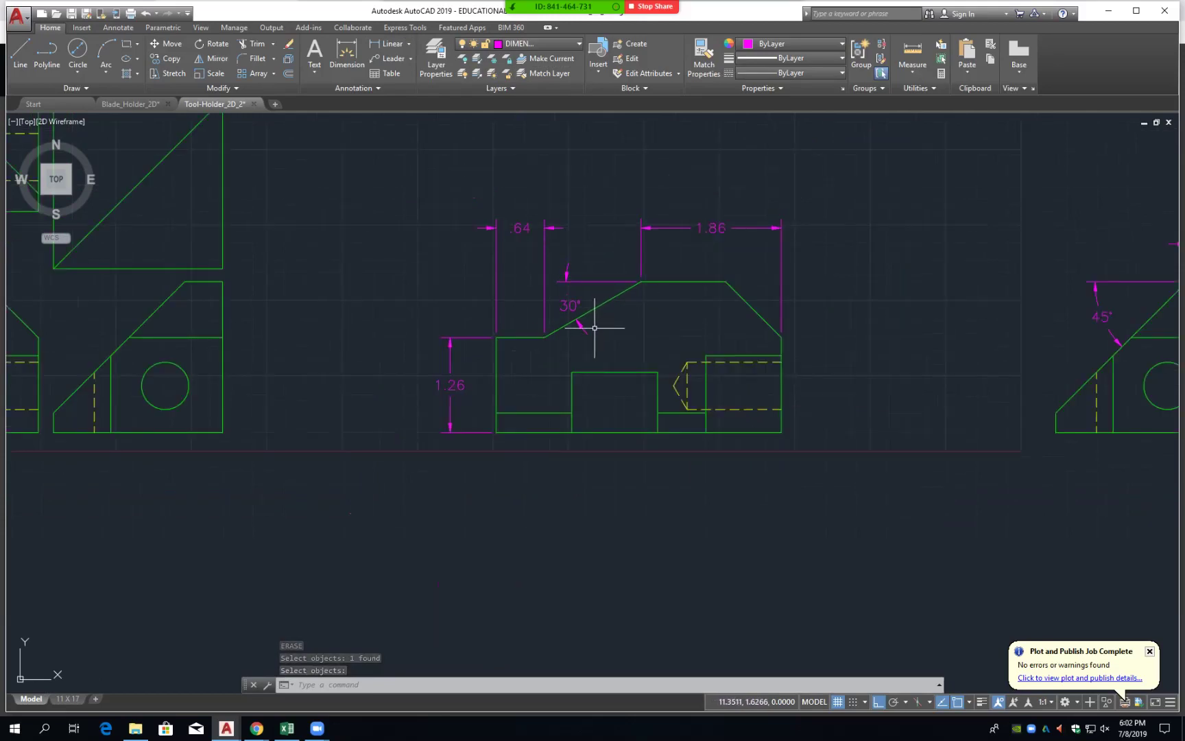
{"action": "scroll", "coordinate": [581, 320], "scroll_direction": "up", "scroll_amount": 3}
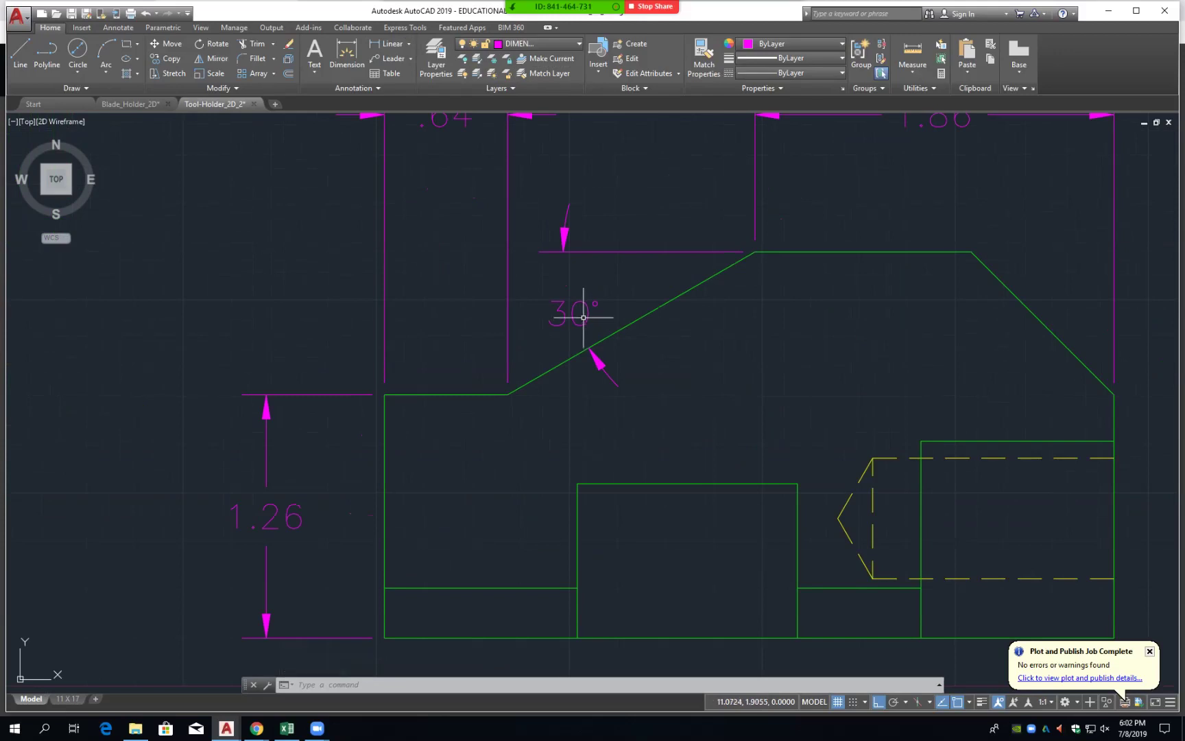
- Nudge the 30° angle text upward, clear of the slope, and reselect the dimension
{"action": "left_click", "coordinate": [585, 302]}
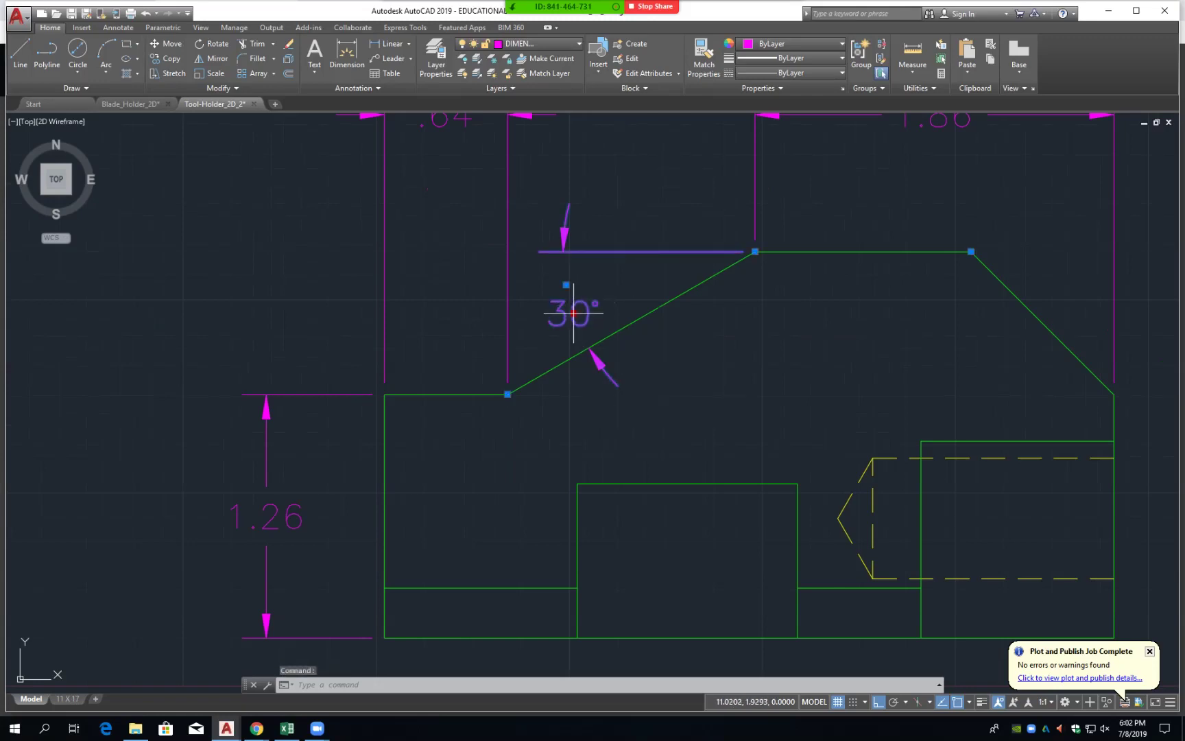
{"action": "left_click", "coordinate": [566, 283]}
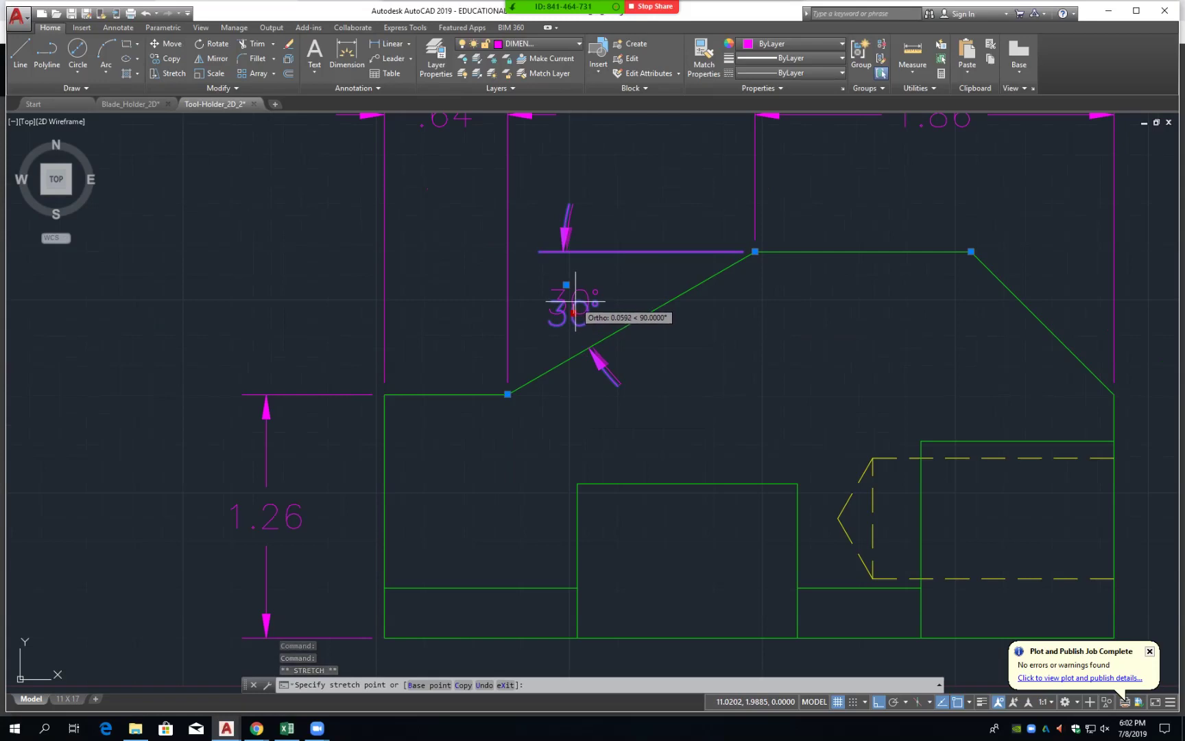
{"action": "left_click", "coordinate": [575, 302]}
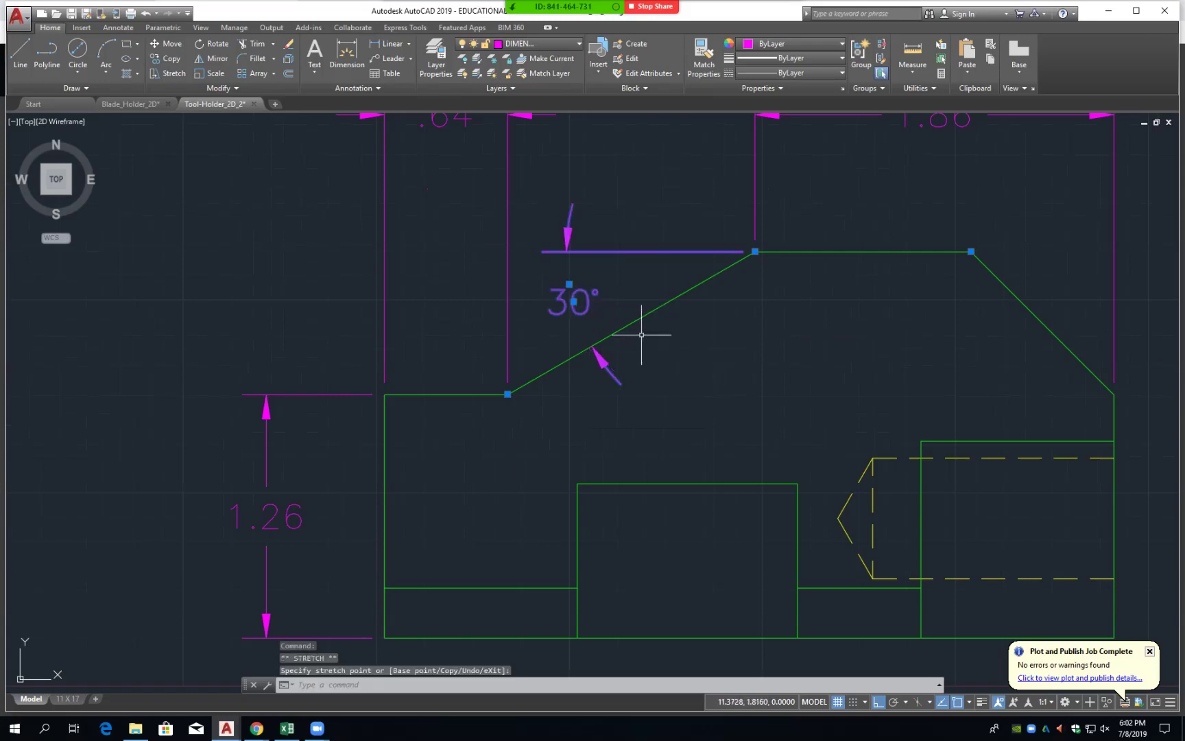
{"action": "key", "text": "Escape"}
{"action": "key", "text": "Escape"}
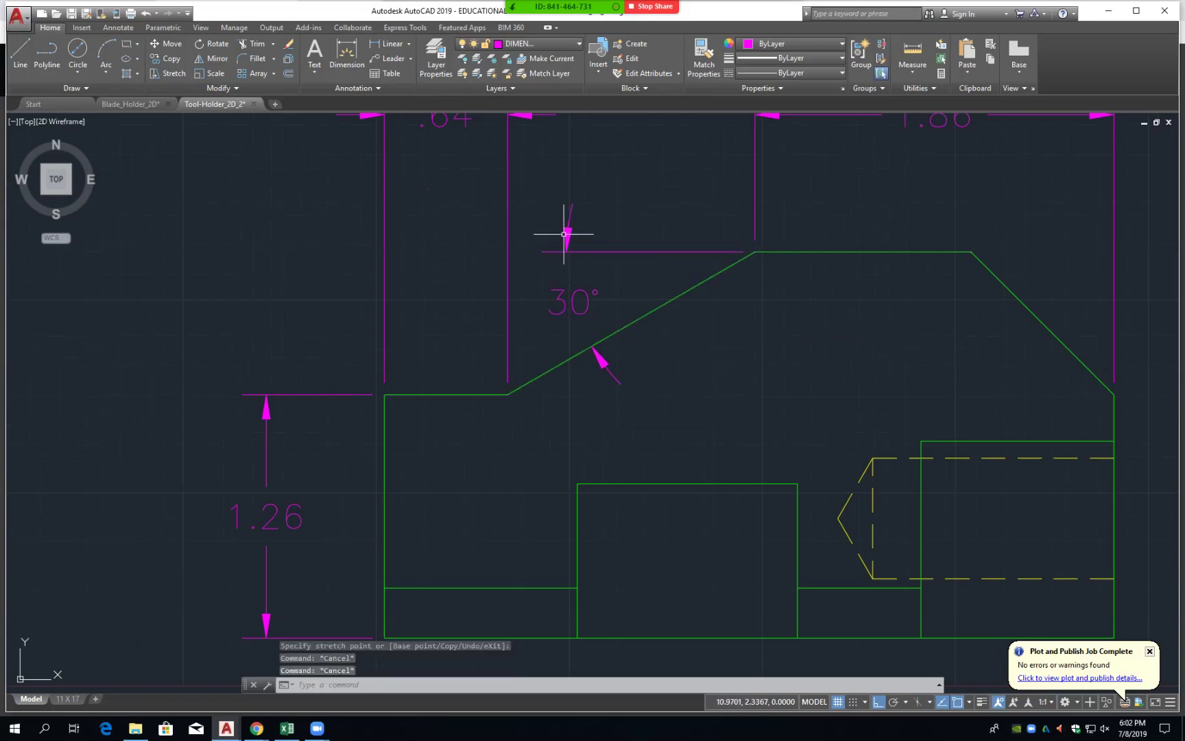
{"action": "left_click", "coordinate": [569, 210]}
- Set the 30° angular dimension's Text offset to .025 in Properties
{"action": "right_click", "coordinate": [570, 210]}
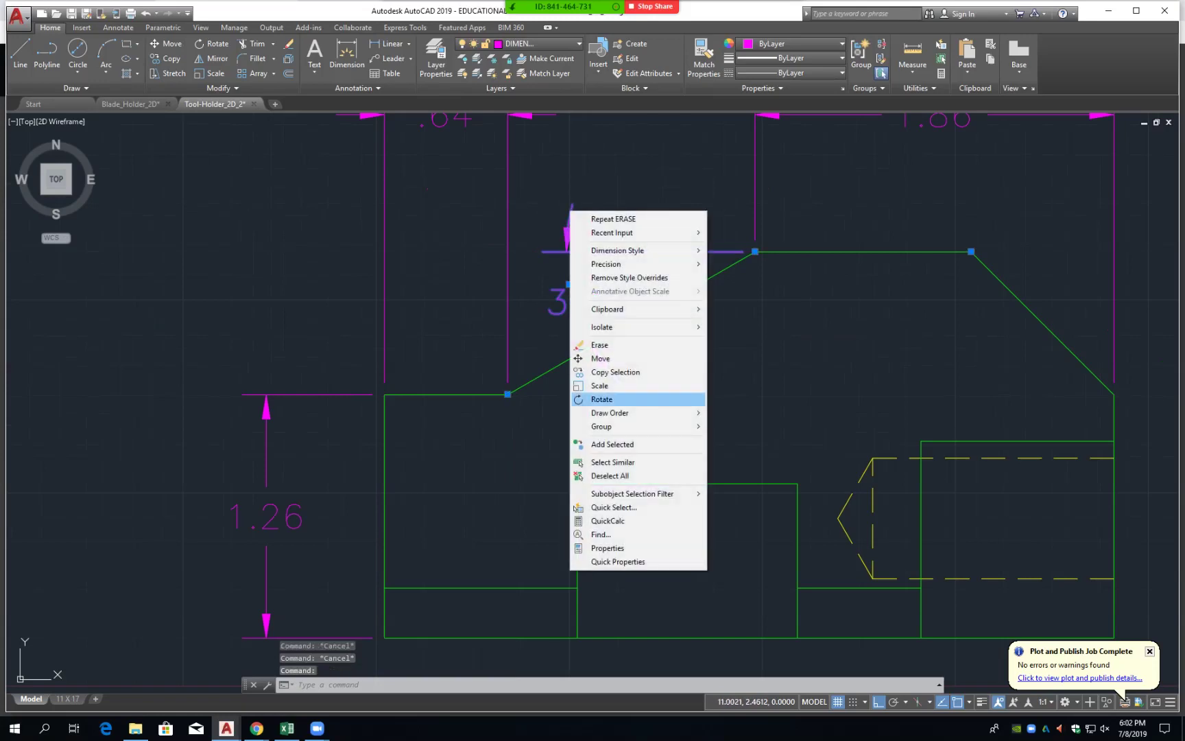
{"action": "left_click", "coordinate": [604, 548]}
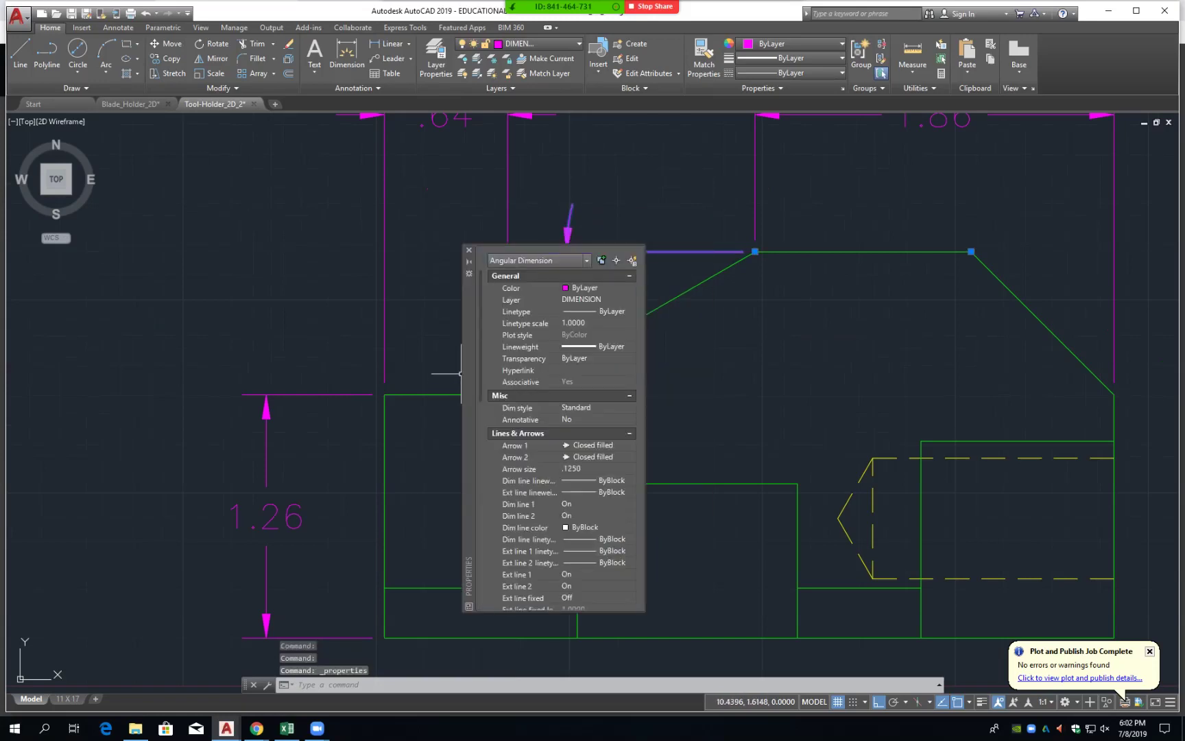
{"action": "scroll", "coordinate": [549, 411], "scroll_direction": "down", "scroll_amount": 2}
{"action": "scroll", "coordinate": [549, 411], "scroll_direction": "down", "scroll_amount": 2}
{"action": "scroll", "coordinate": [548, 411], "scroll_direction": "down", "scroll_amount": 2}
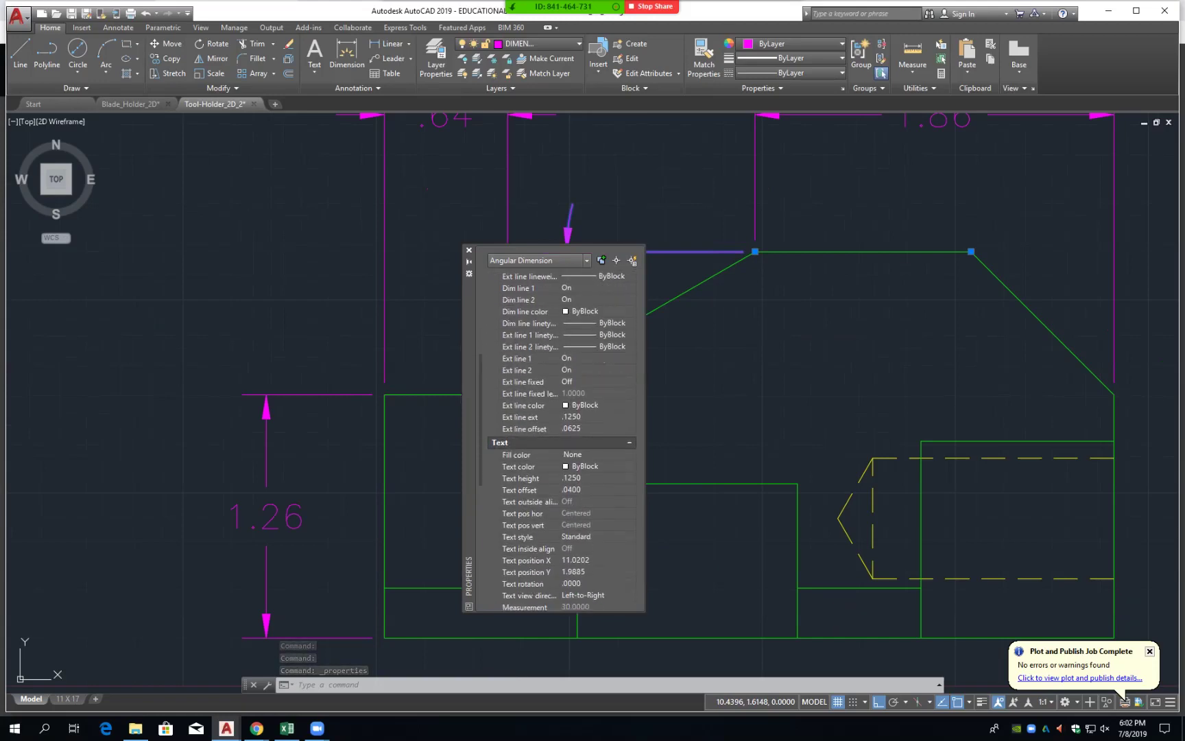
{"action": "left_click", "coordinate": [590, 489]}
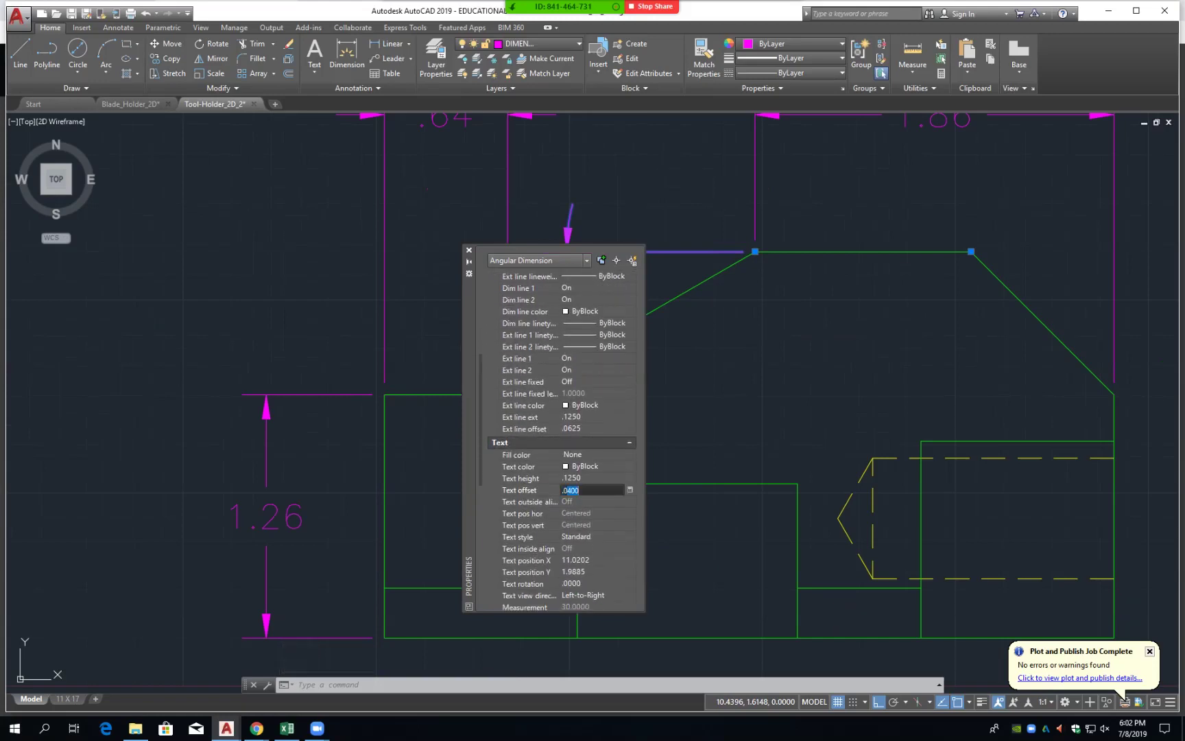
{"action": "type", "text": ".025"}
{"action": "key", "text": "Return"}
{"action": "key", "text": "Escape"}
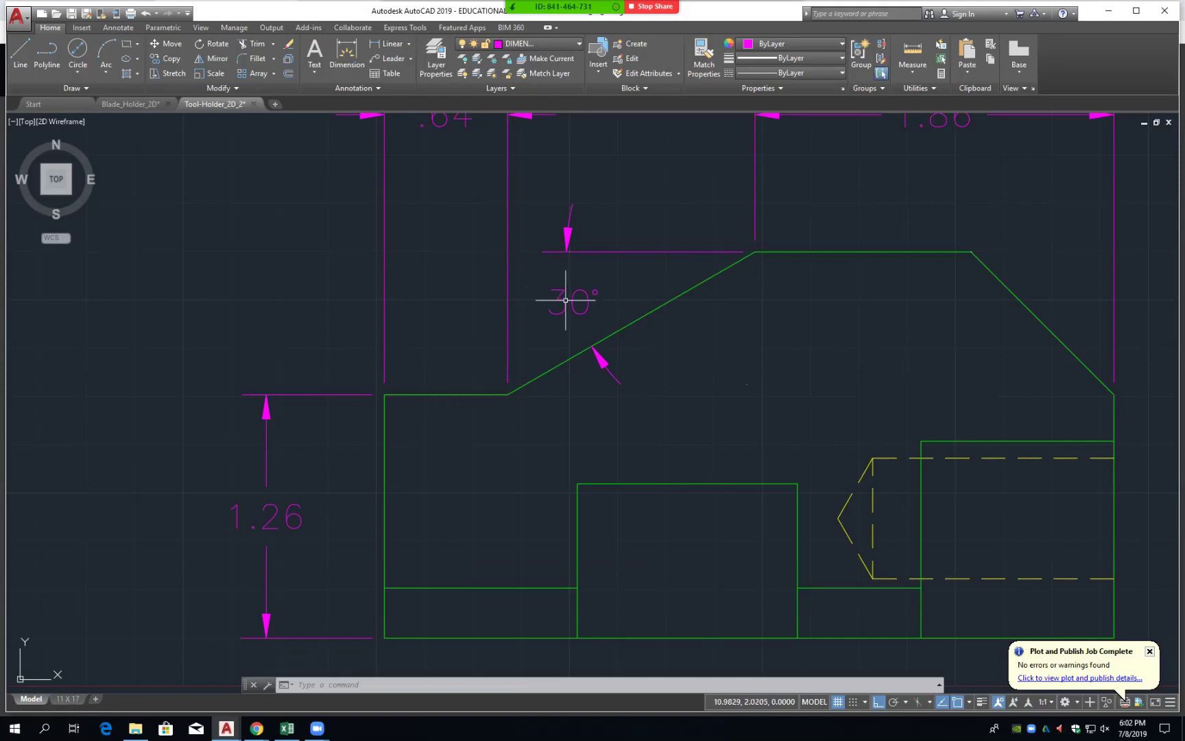
{"action": "scroll", "coordinate": [565, 365], "scroll_direction": "down", "scroll_amount": 2}
- Zoom out over the layout, then zoom and pan onto the upper top view
{"action": "middle_click_drag", "start_coordinate": [566, 364], "coordinate": [443, 432]}
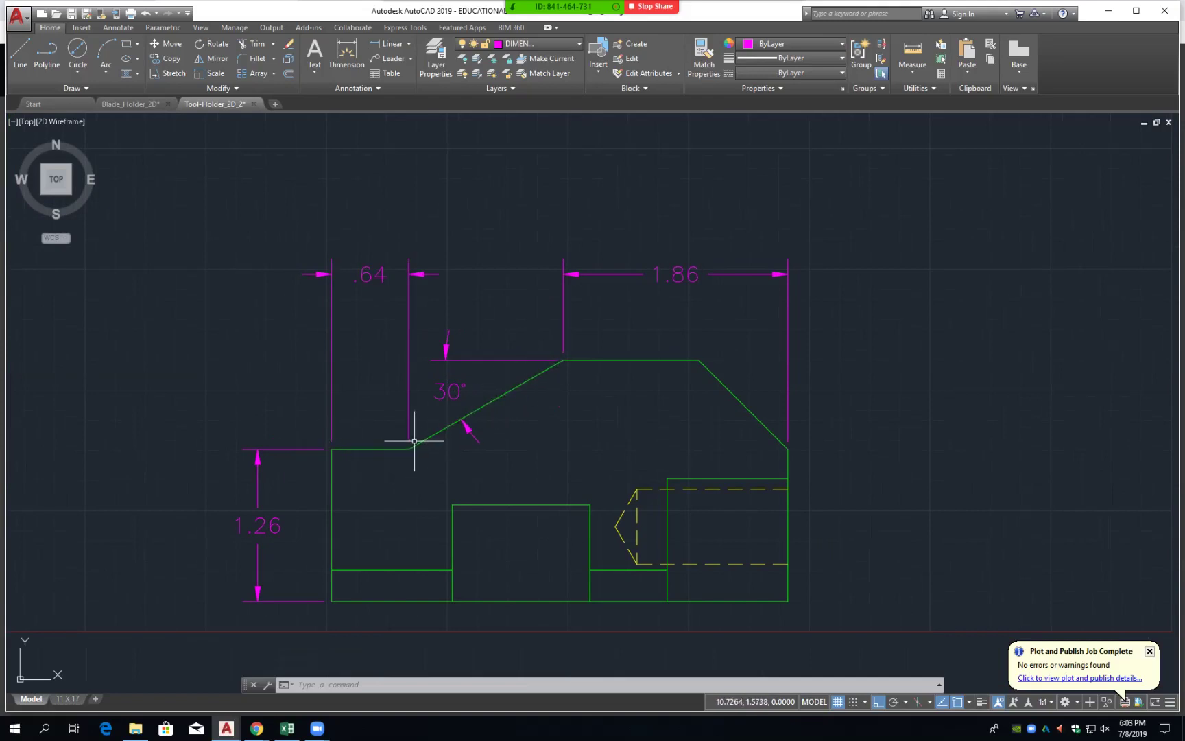
{"action": "scroll", "coordinate": [497, 426], "scroll_direction": "down", "scroll_amount": 4}
{"action": "scroll", "coordinate": [511, 410], "scroll_direction": "down", "scroll_amount": 2}
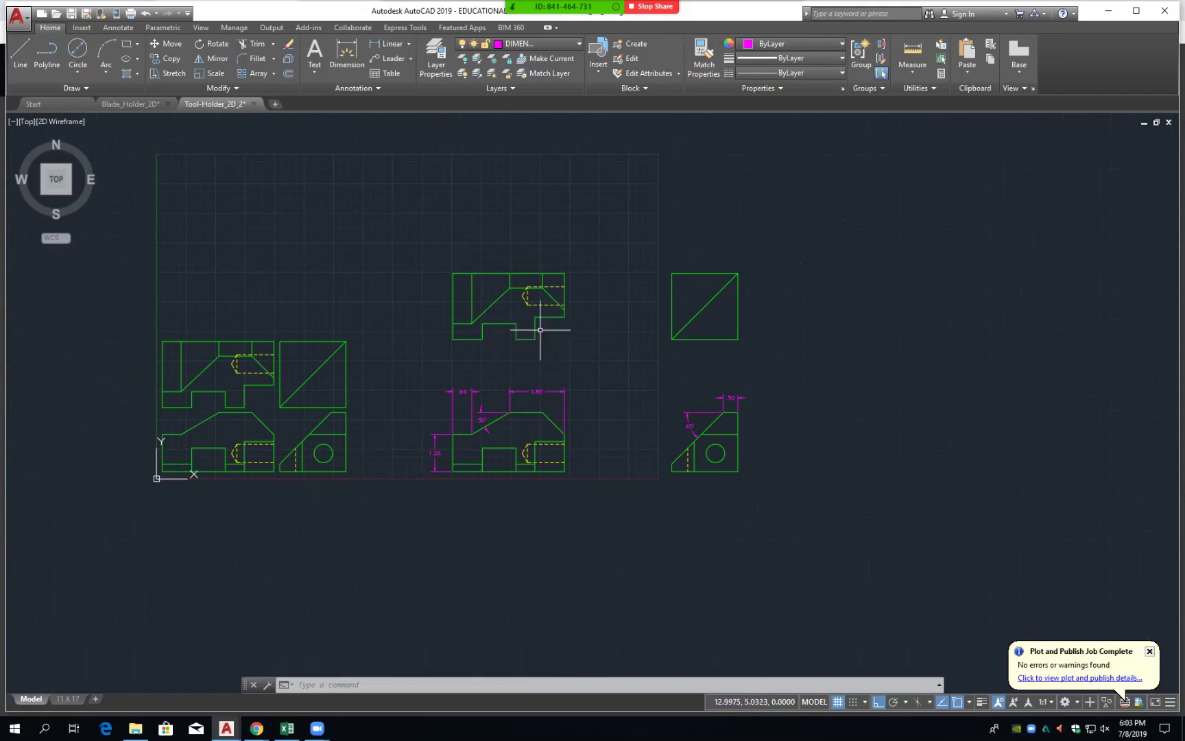
{"action": "scroll", "coordinate": [547, 342], "scroll_direction": "up", "scroll_amount": 6}
{"action": "mouse_move", "coordinate": [547, 340]}
{"action": "middle_mouse_down"}
{"action": "mouse_move", "coordinate": [619, 418]}
{"action": "mouse_move", "coordinate": [637, 408]}
{"action": "middle_mouse_up"}
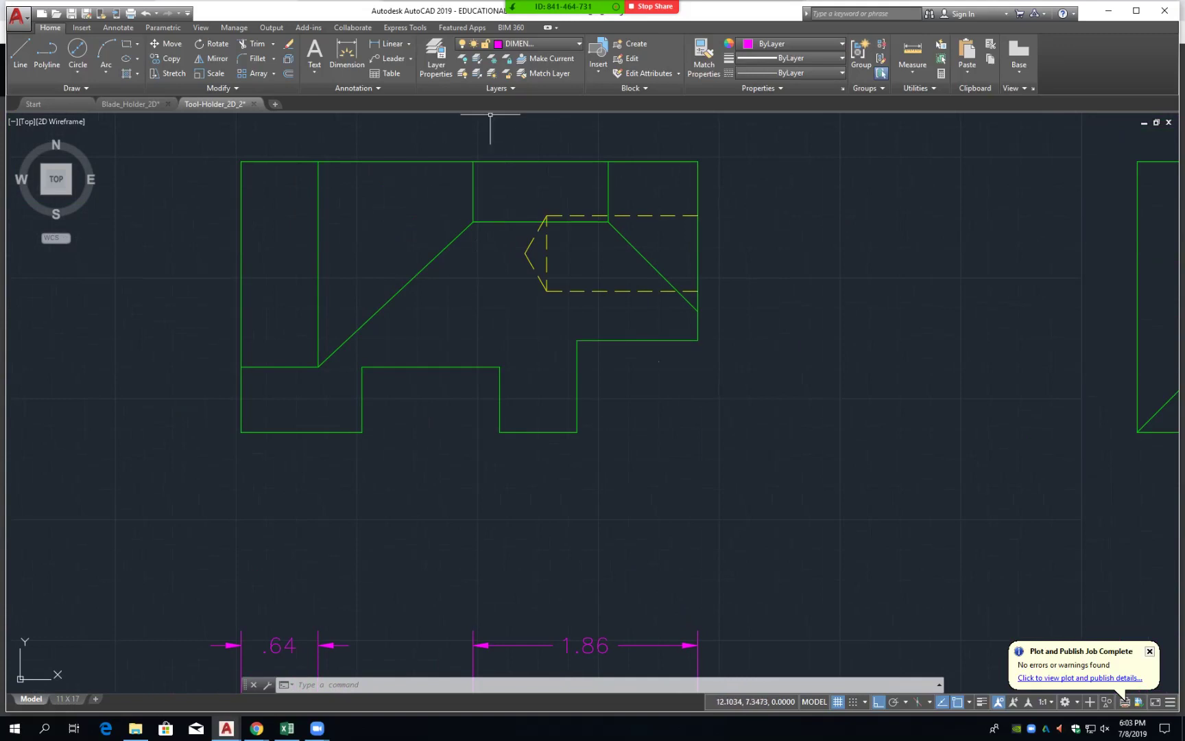
- Add linear dimensions to the lower-right notch: vertical .76 on the right, horizontal 1.00 below
{"action": "left_click", "coordinate": [390, 43]}
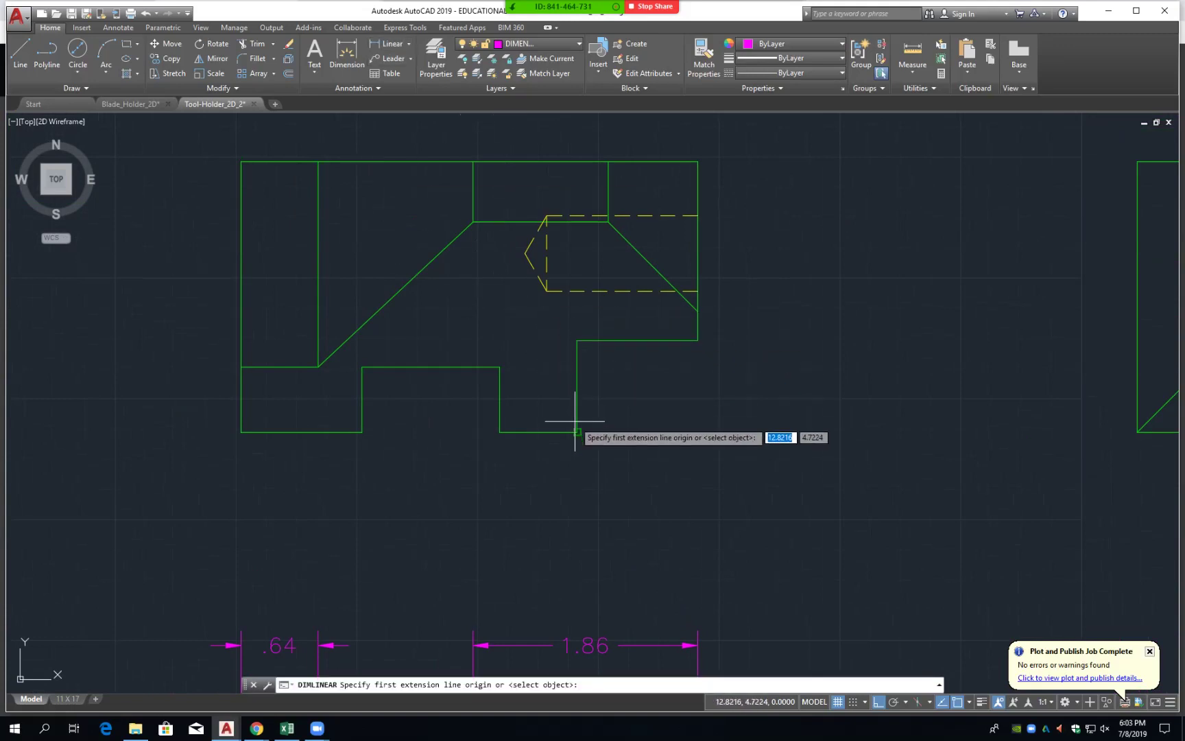
{"action": "left_click", "coordinate": [576, 431]}
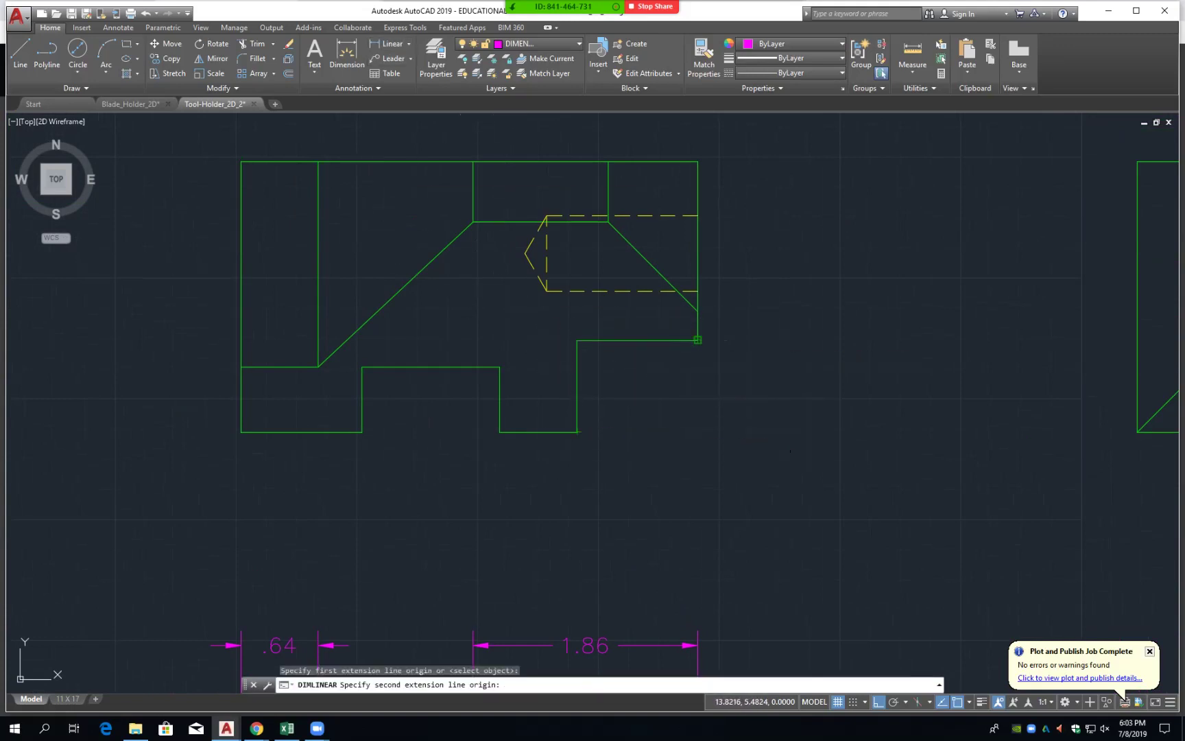
{"action": "left_click", "coordinate": [697, 340]}
{"action": "left_click", "coordinate": [756, 375]}
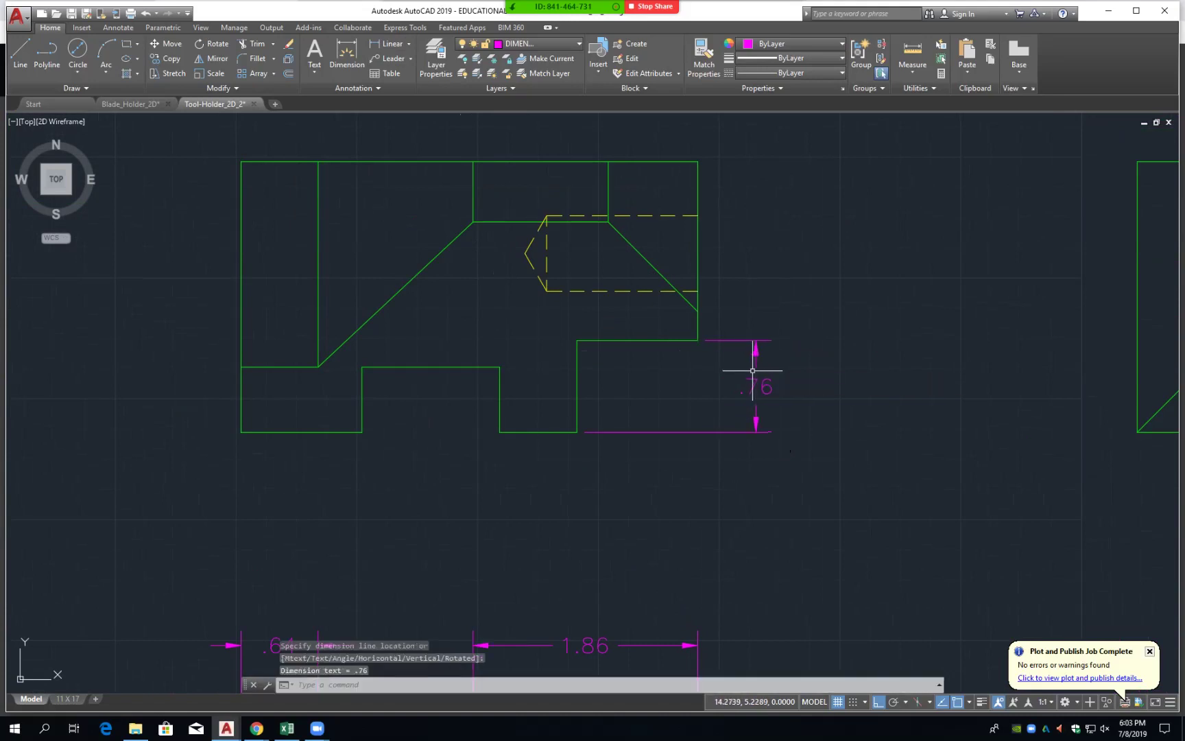
{"action": "key", "text": "Return"}
{"action": "left_click", "coordinate": [698, 340]}
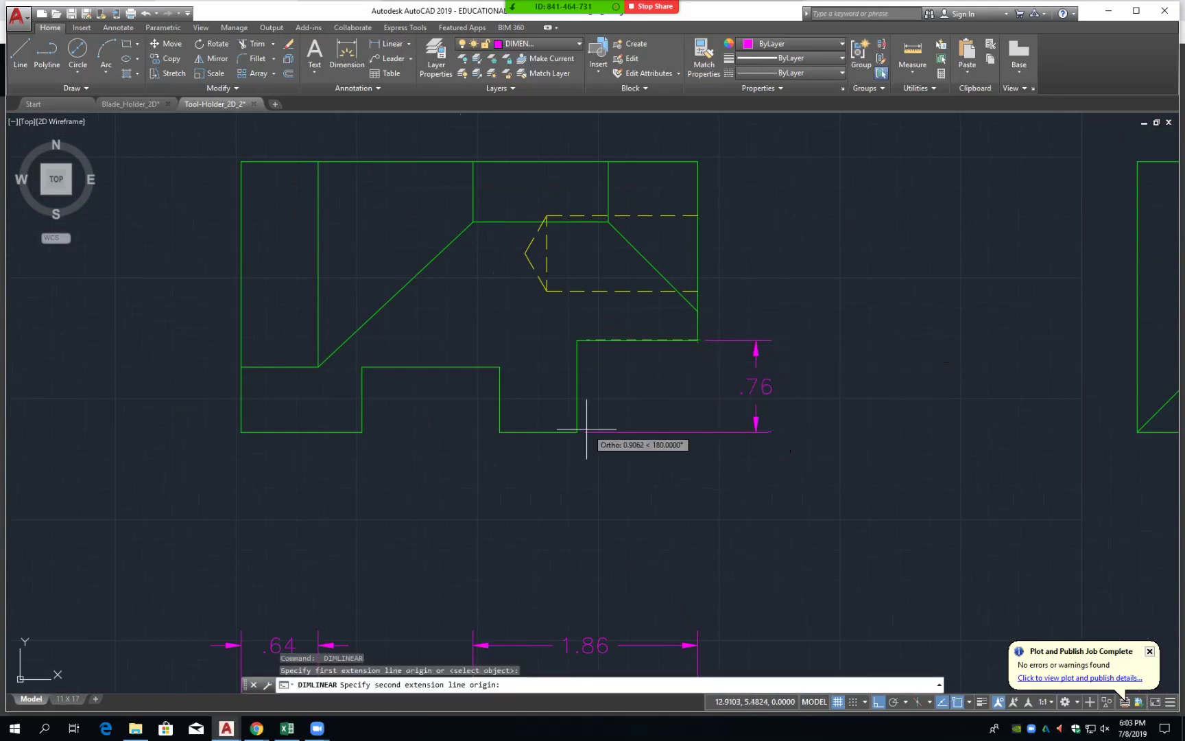
{"action": "left_click", "coordinate": [577, 432]}
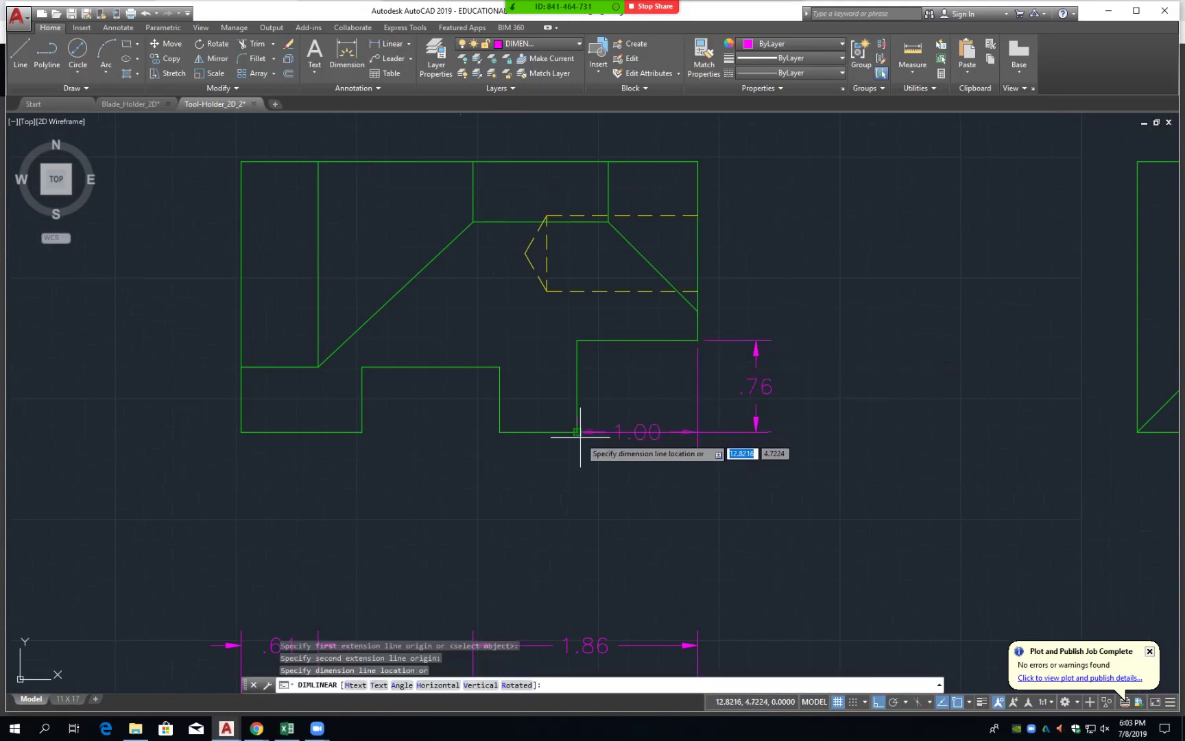
{"action": "left_click", "coordinate": [635, 491]}
{"action": "key", "text": "Return"}
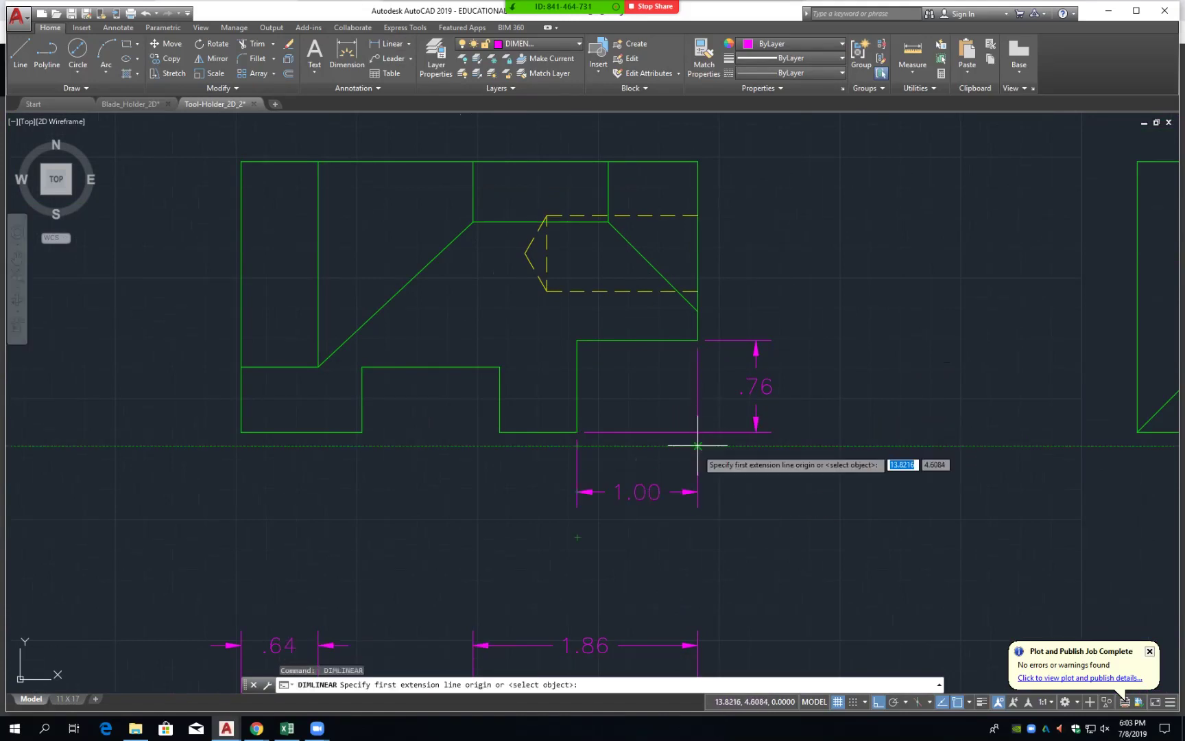
{"action": "scroll", "coordinate": [838, 515], "scroll_direction": "down", "scroll_amount": 4}
{"action": "middle_click_drag", "start_coordinate": [836, 521], "coordinate": [638, 401]}
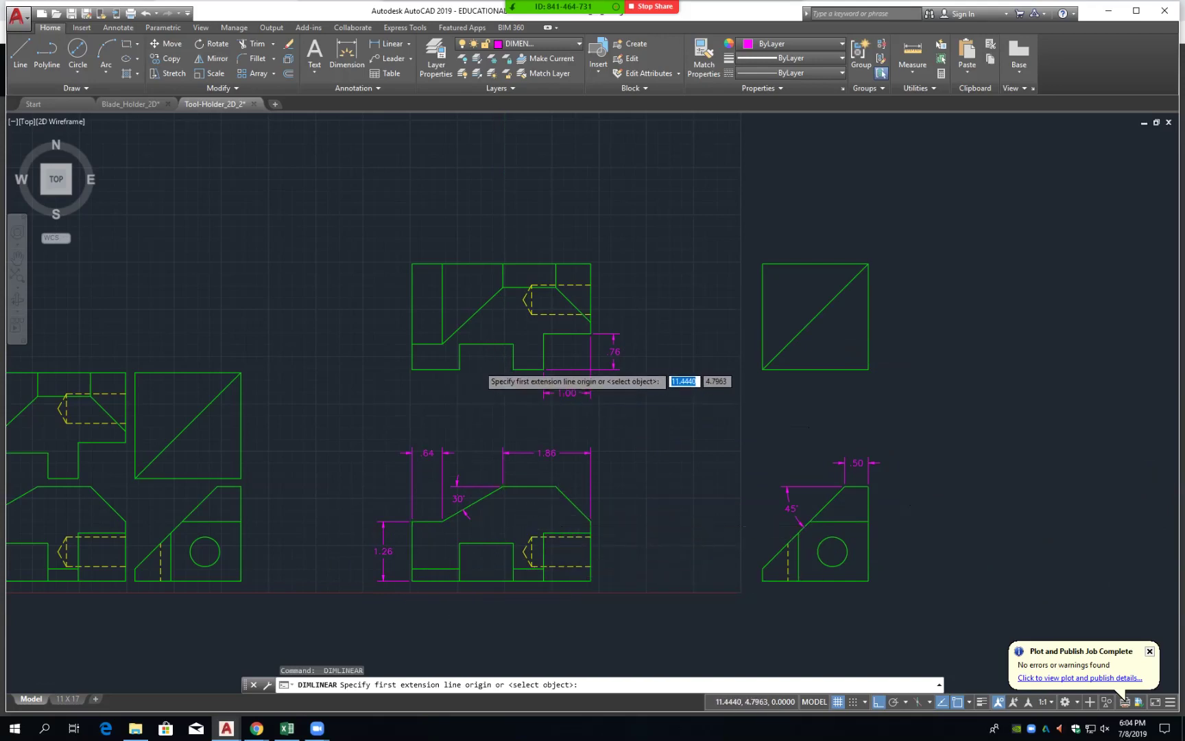
- Abandon the pending linear dimension and start the Line tool instead
{"action": "scroll", "coordinate": [483, 366], "scroll_direction": "up", "scroll_amount": 4}
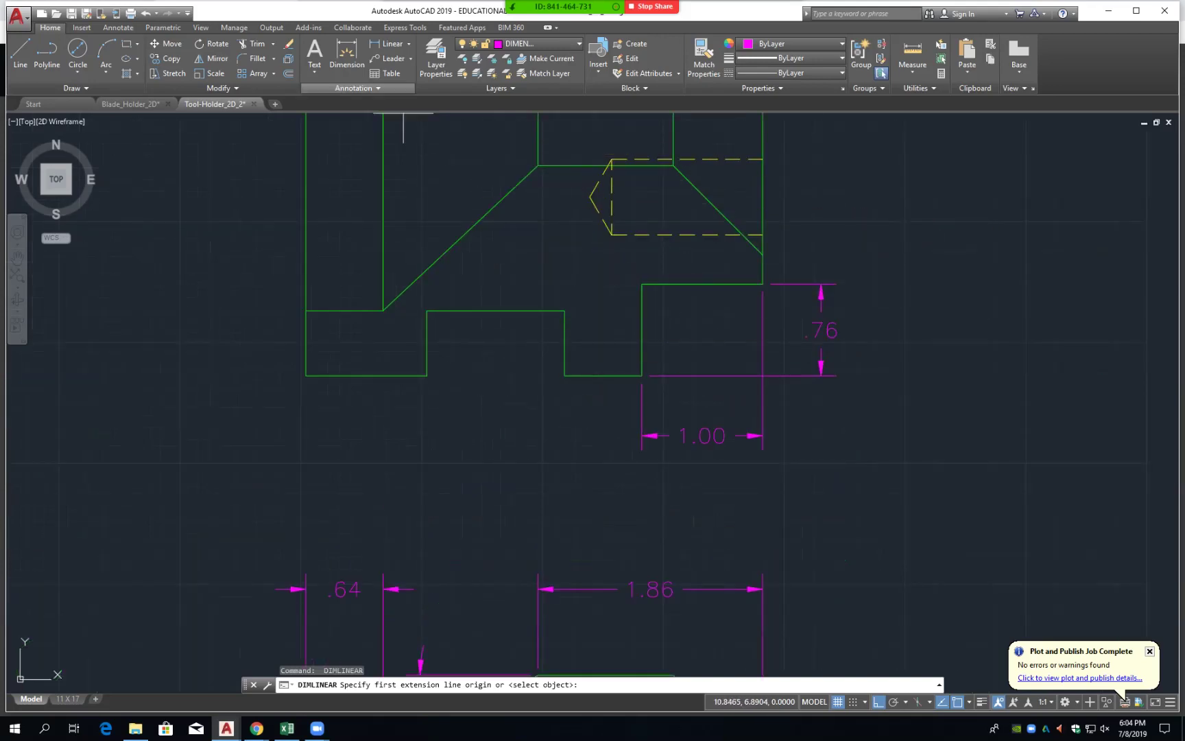
{"action": "left_click", "coordinate": [390, 44]}
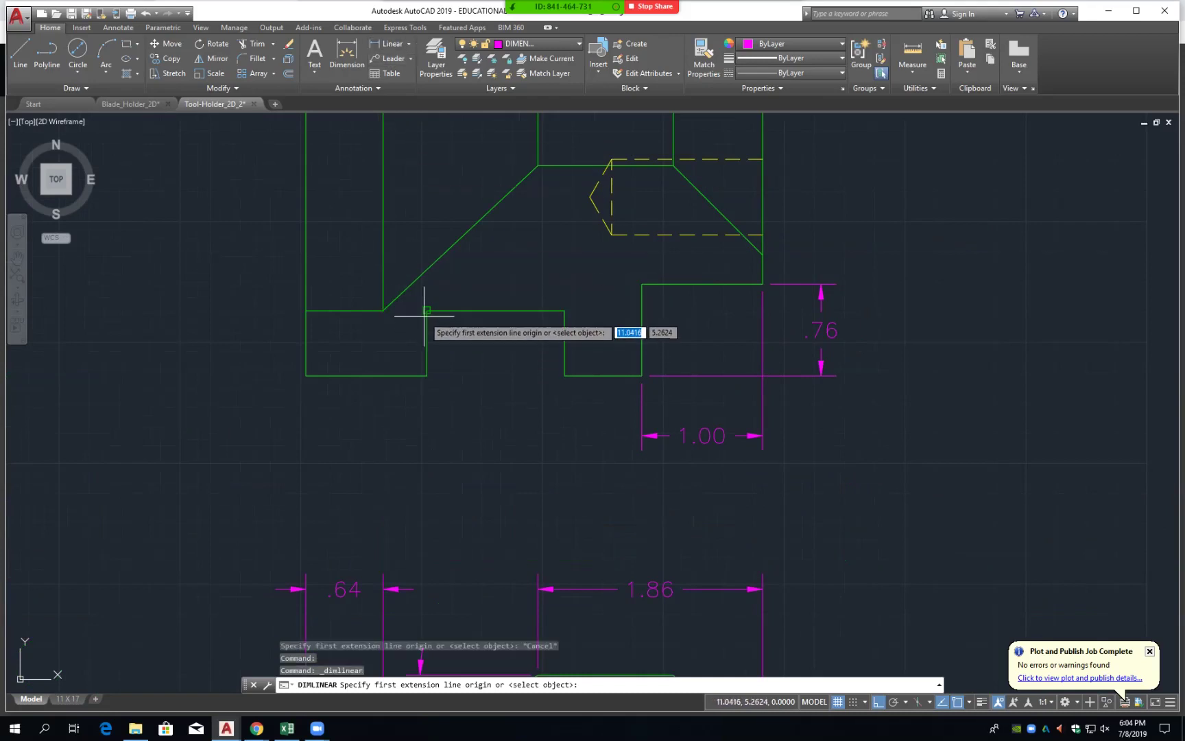
{"action": "scroll", "coordinate": [453, 357], "scroll_direction": "down", "scroll_amount": 2}
{"action": "scroll", "coordinate": [480, 388], "scroll_direction": "down", "scroll_amount": 2}
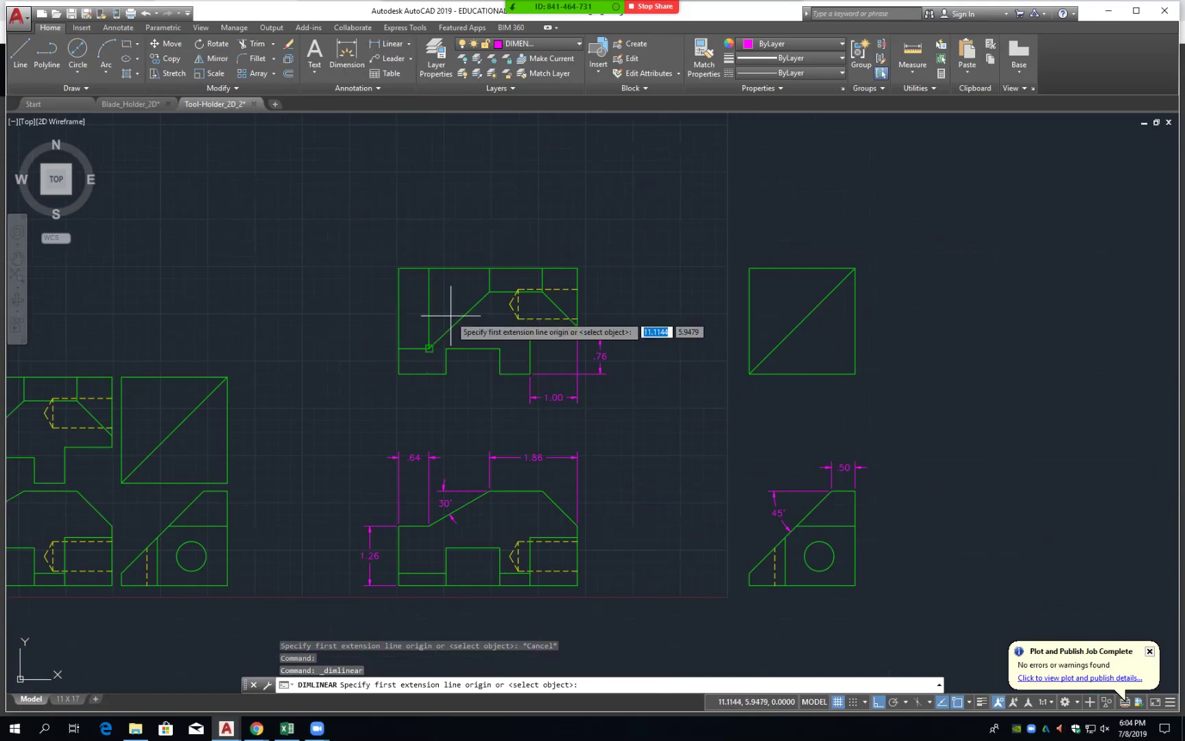
{"action": "scroll", "coordinate": [489, 355], "scroll_direction": "up", "scroll_amount": 2}
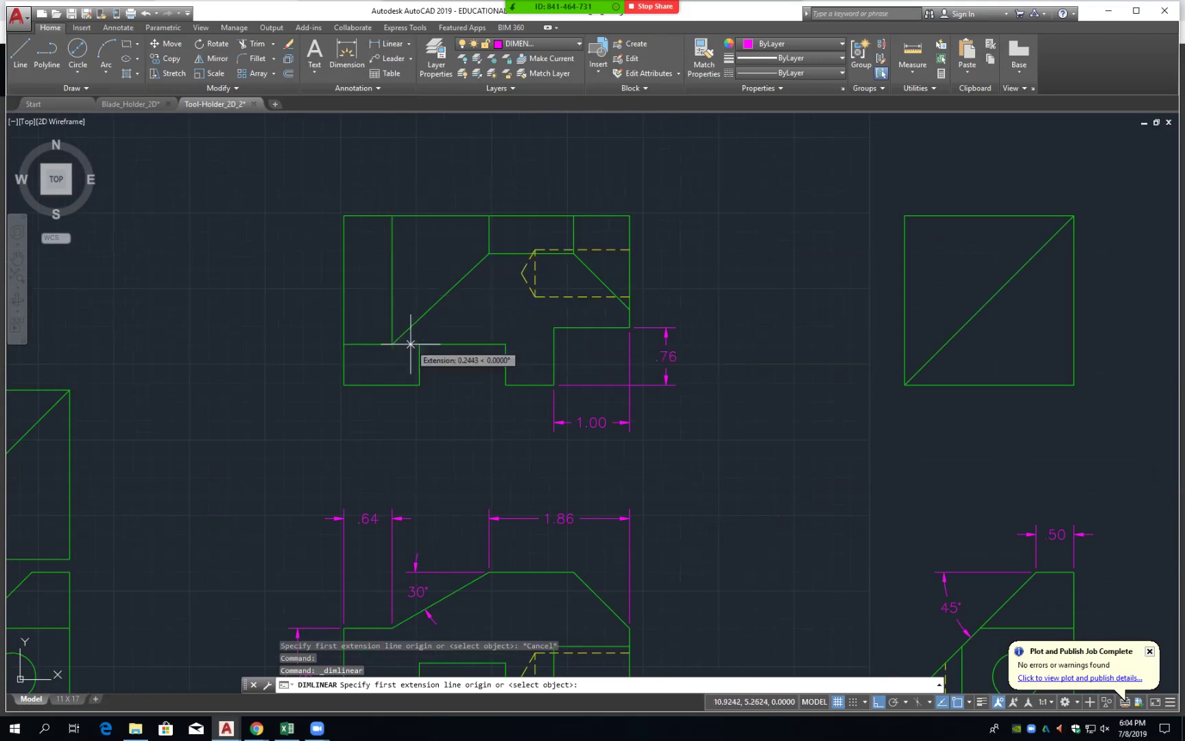
{"action": "left_click", "coordinate": [21, 55]}
{"action": "scroll", "coordinate": [800, 521], "scroll_direction": "up", "scroll_amount": 2}
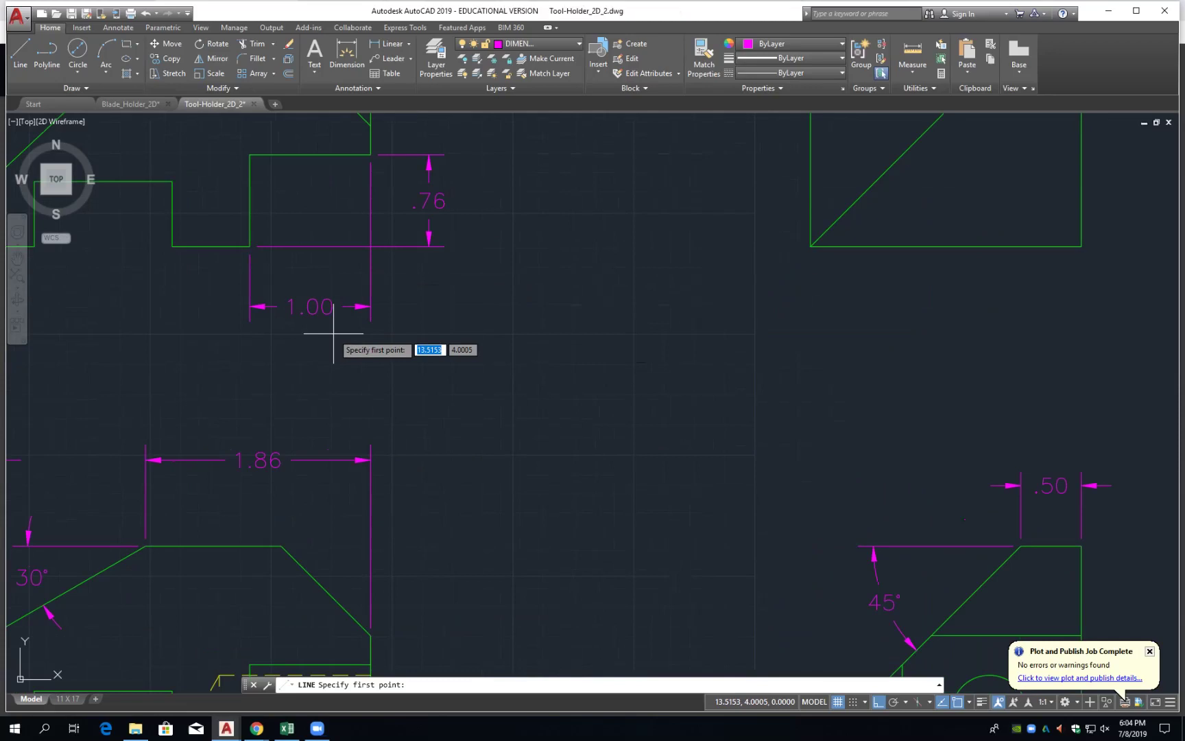
- Draw projection lines from the side view's chamfer corner across to the top view
{"action": "left_click", "coordinate": [20, 51]}
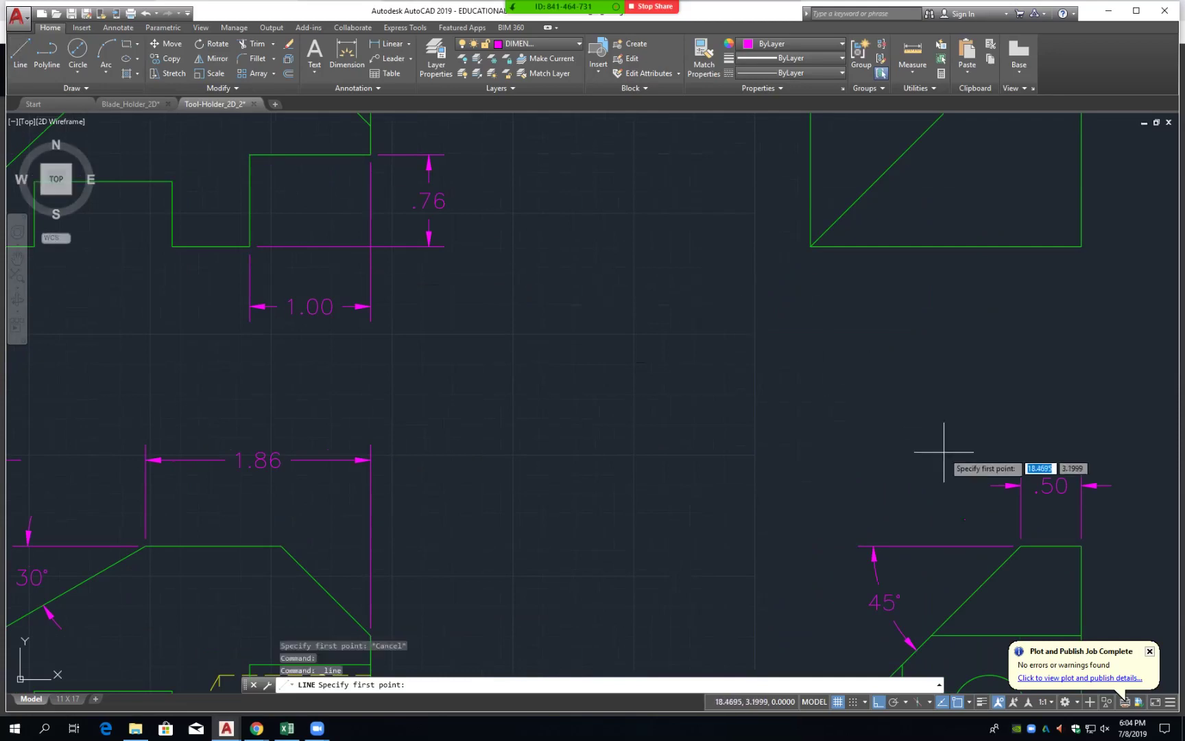
{"action": "left_click", "coordinate": [931, 635]}
{"action": "middle_click_drag", "start_coordinate": [958, 395], "coordinate": [883, 548]}
{"action": "left_click", "coordinate": [854, 248]}
{"action": "key", "text": "Return"}
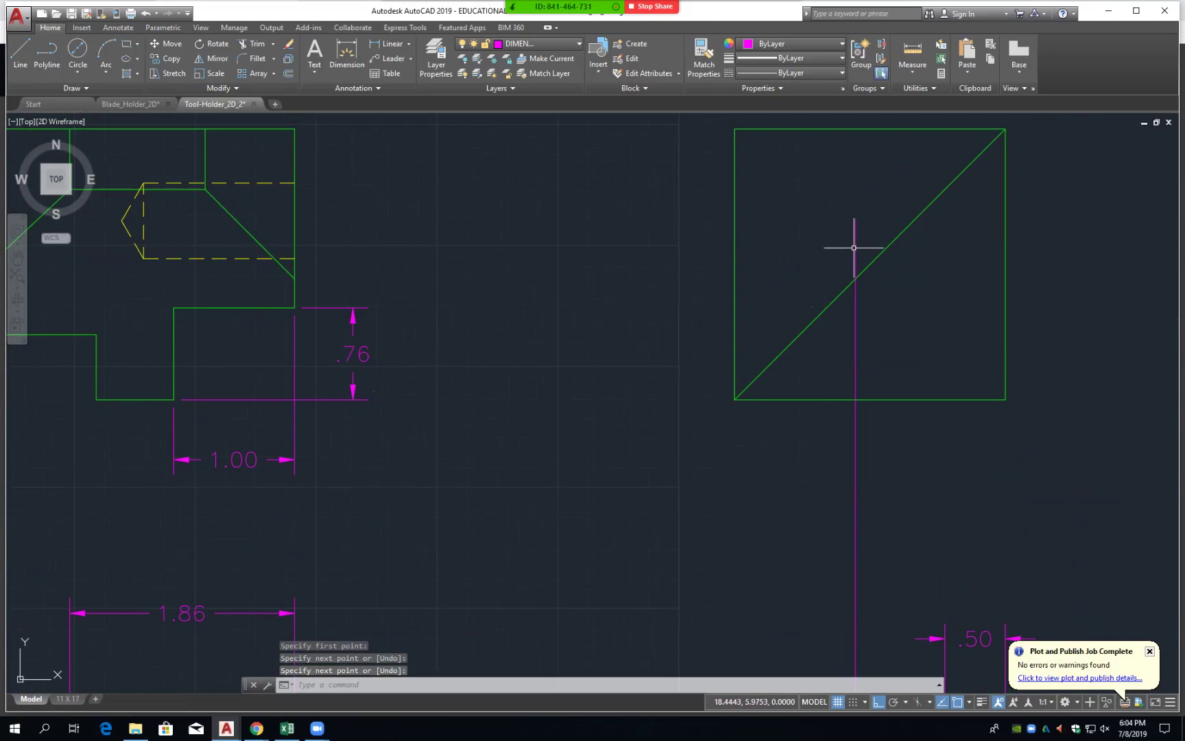
{"action": "key", "text": "Return"}
{"action": "left_click", "coordinate": [855, 277]}
{"action": "middle_click_drag", "start_coordinate": [105, 296], "coordinate": [637, 375]}
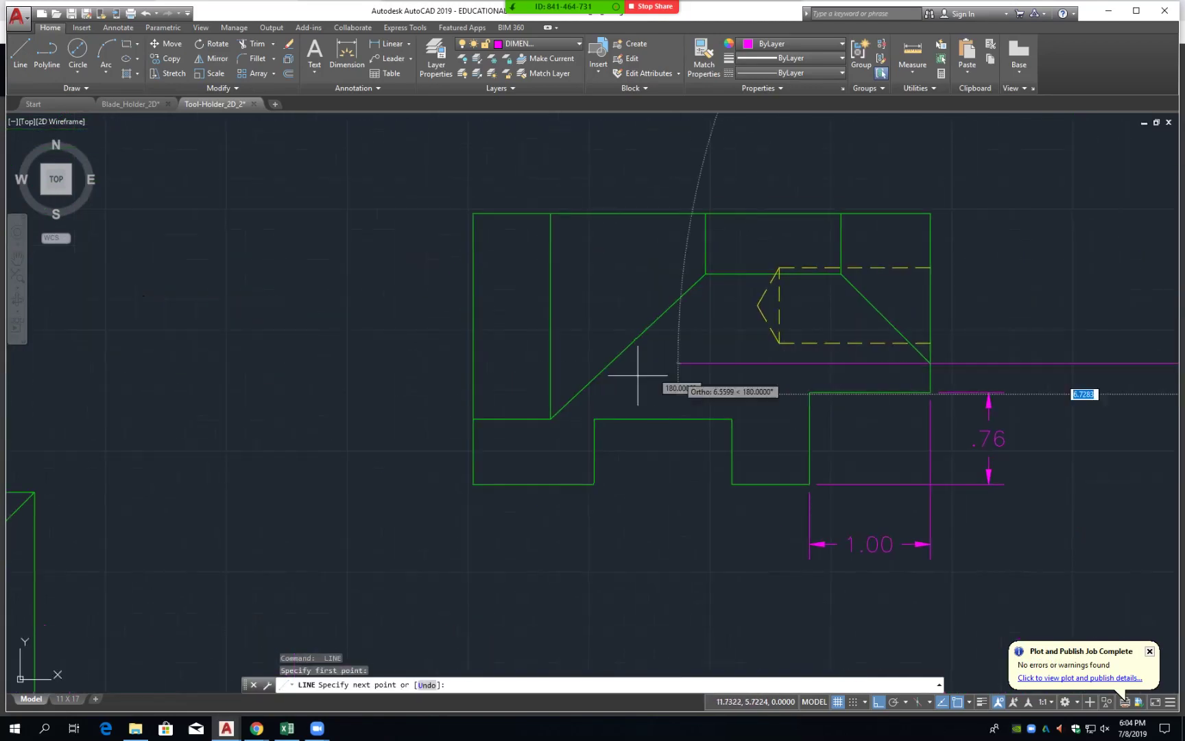
{"action": "left_click", "coordinate": [271, 398]}
{"action": "key", "text": "Return"}
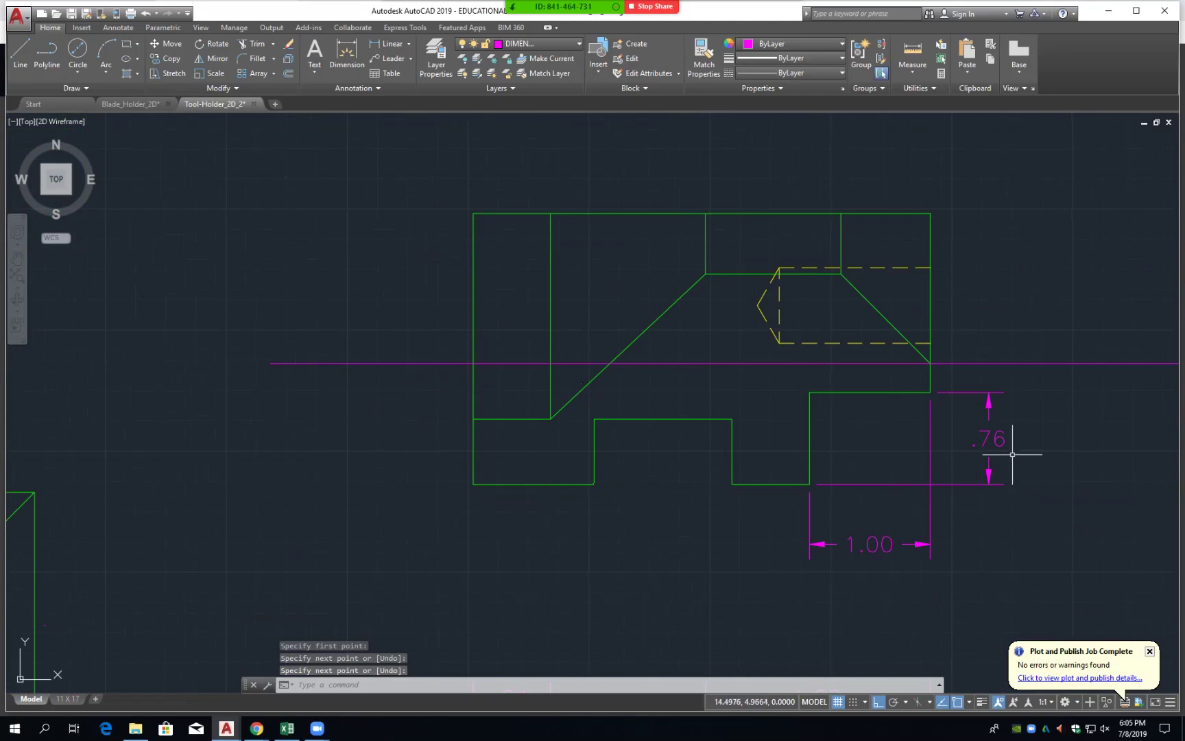
{"action": "key", "text": "Escape"}
{"action": "key", "text": "Escape"}
{"action": "key", "text": "Escape"}
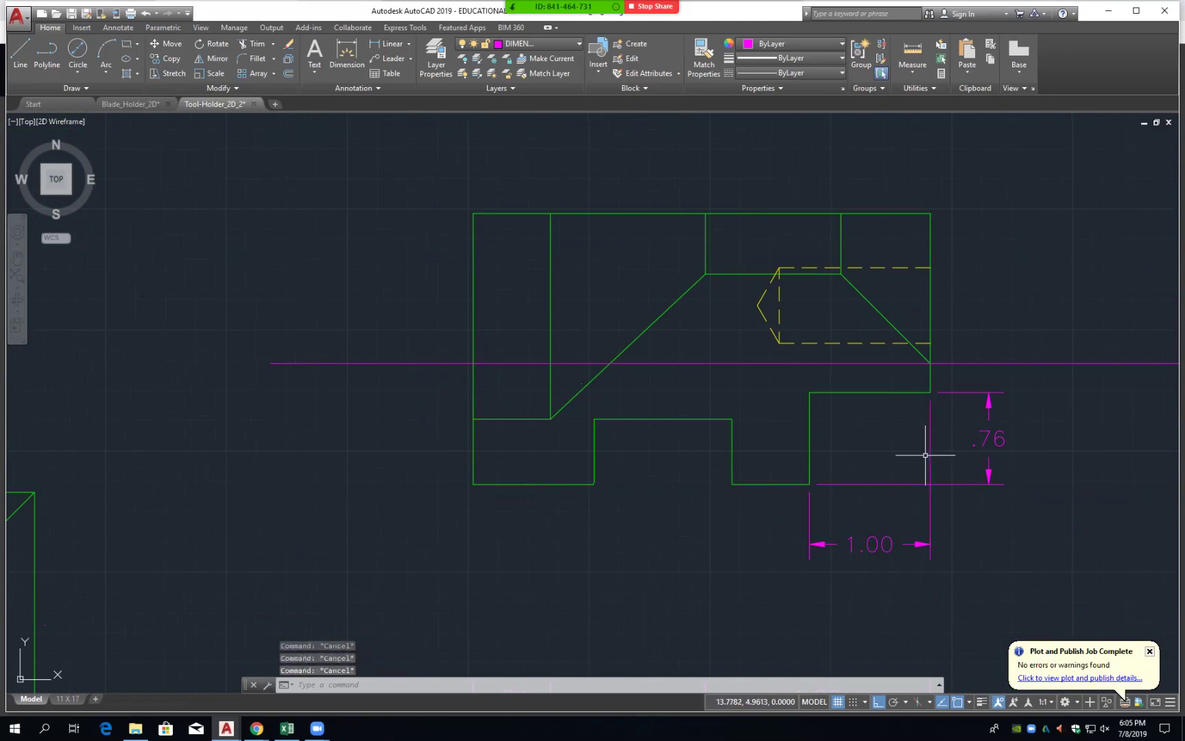
{"action": "type", "text": "m"}
- Move the lower-left horizontal ledge line up onto the construction line
{"action": "key", "text": "Return"}
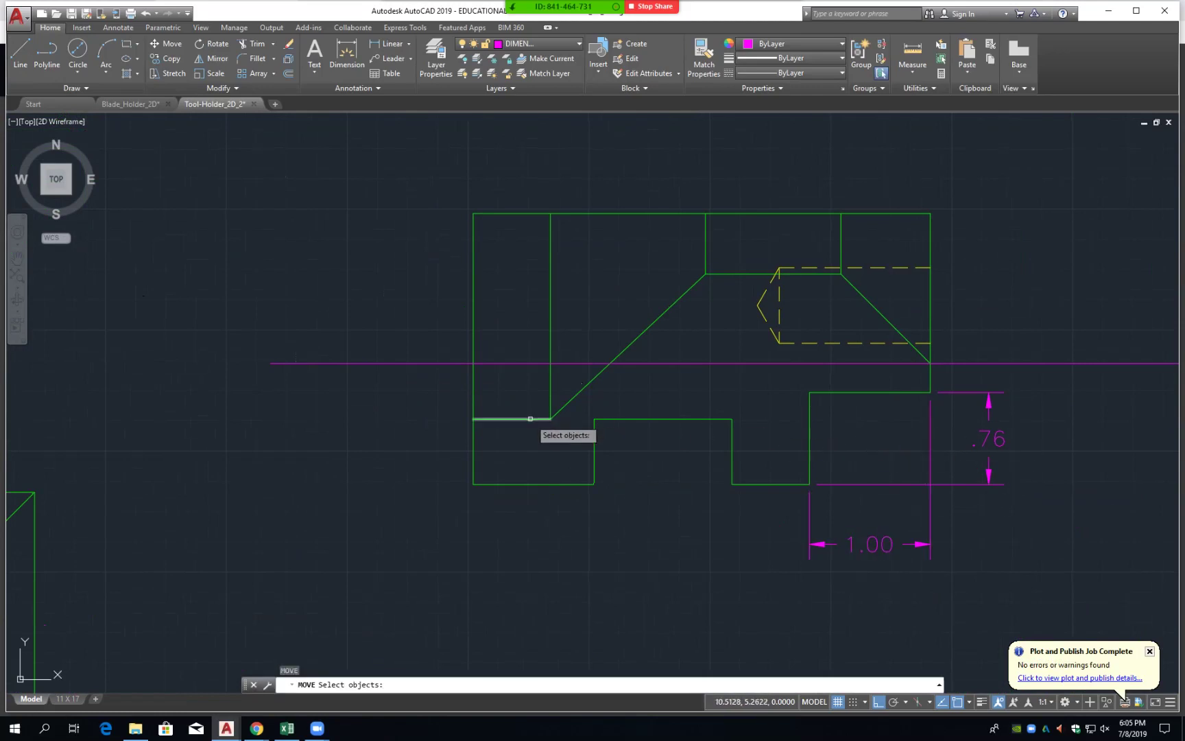
{"action": "left_click", "coordinate": [540, 419]}
{"action": "key", "text": "Return"}
{"action": "left_click", "coordinate": [550, 418]}
{"action": "left_click", "coordinate": [548, 362]}
- Stretch the slanted edge's lower end up to meet the ledge at the construction line
{"action": "key", "text": "Return"}
{"action": "left_click", "coordinate": [568, 402]}
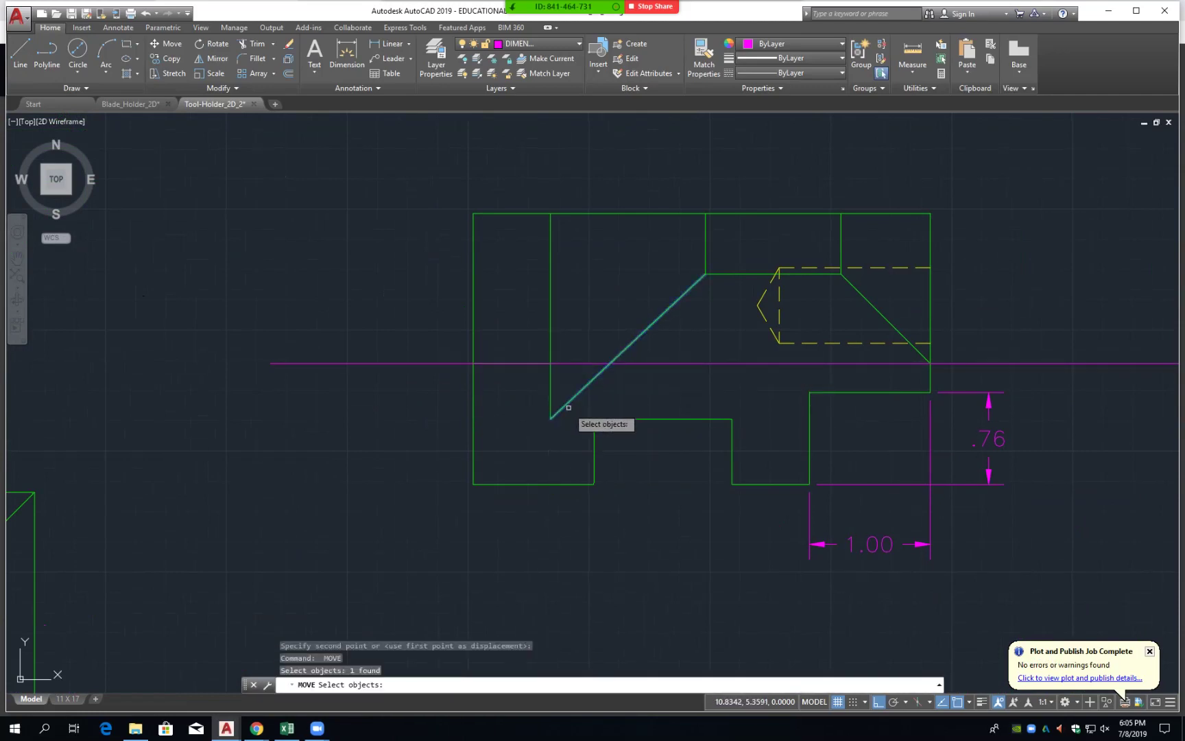
{"action": "key", "text": "Escape"}
{"action": "key", "text": "Escape"}
{"action": "left_click", "coordinate": [568, 401]}
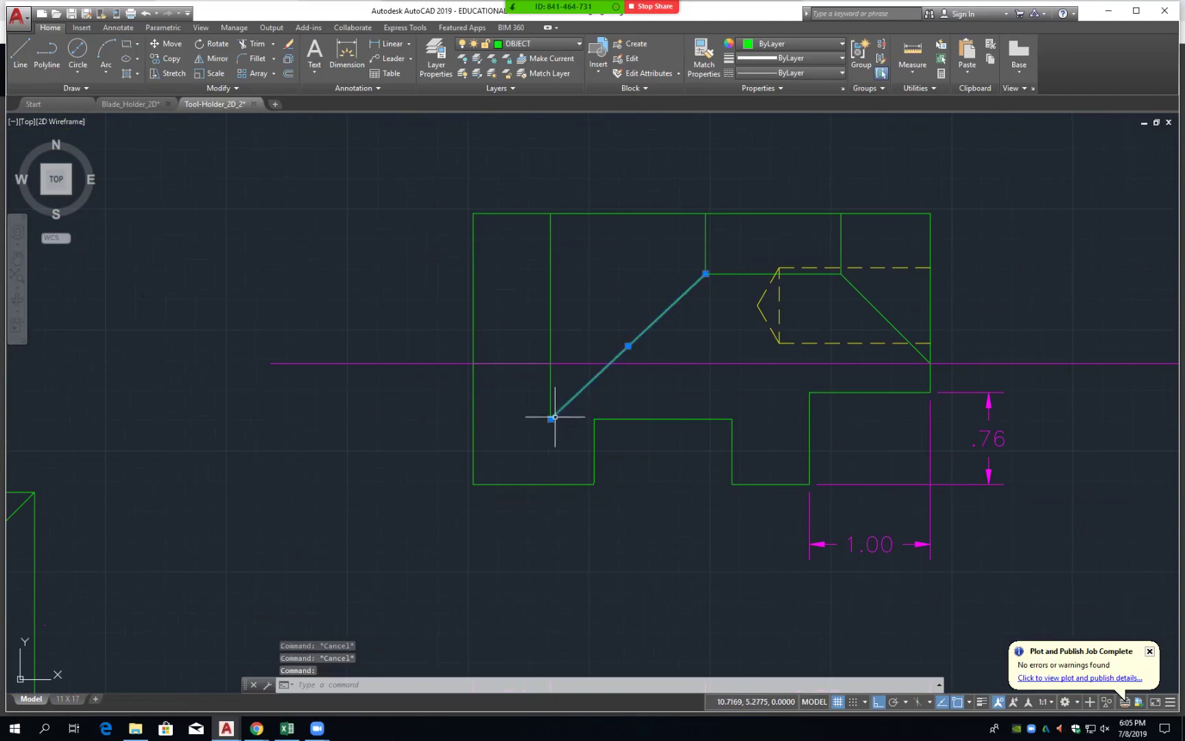
{"action": "left_click", "coordinate": [551, 418]}
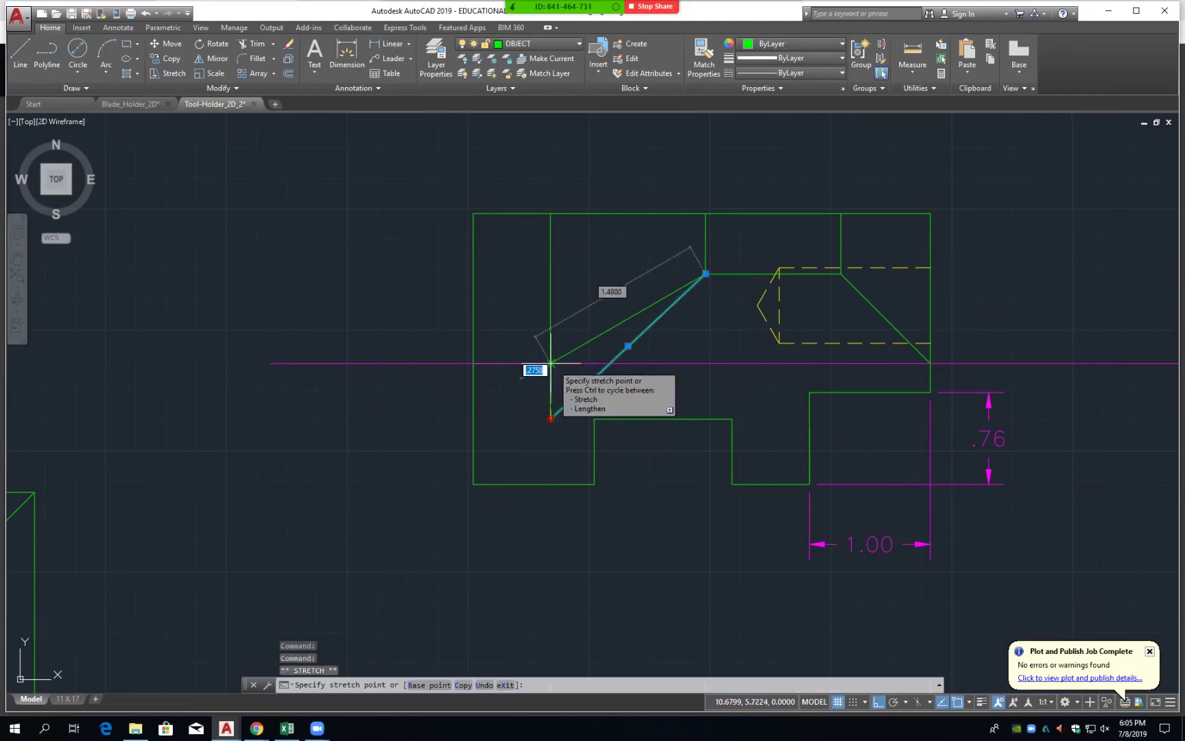
{"action": "key", "text": "Escape"}
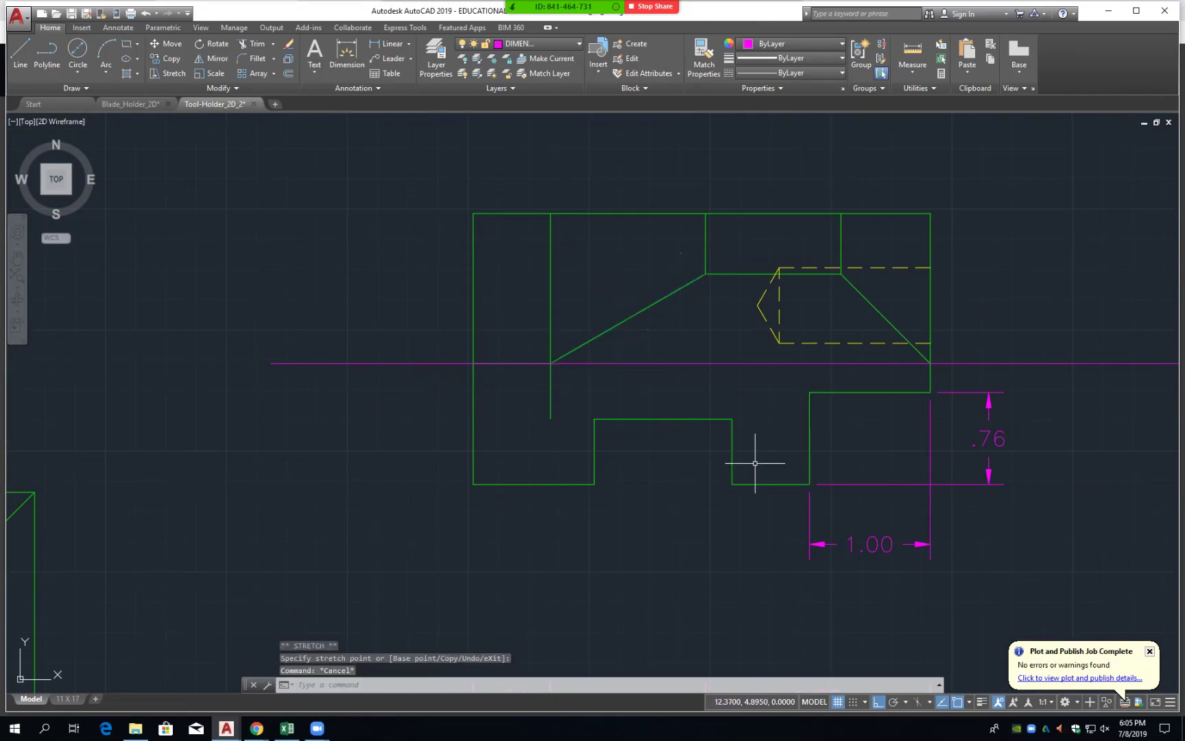
{"action": "type", "text": "e"}
- Erase the horizontal construction line and trim the vertical line below the ledge
{"action": "key", "text": "Return"}
{"action": "left_click", "coordinate": [410, 362]}
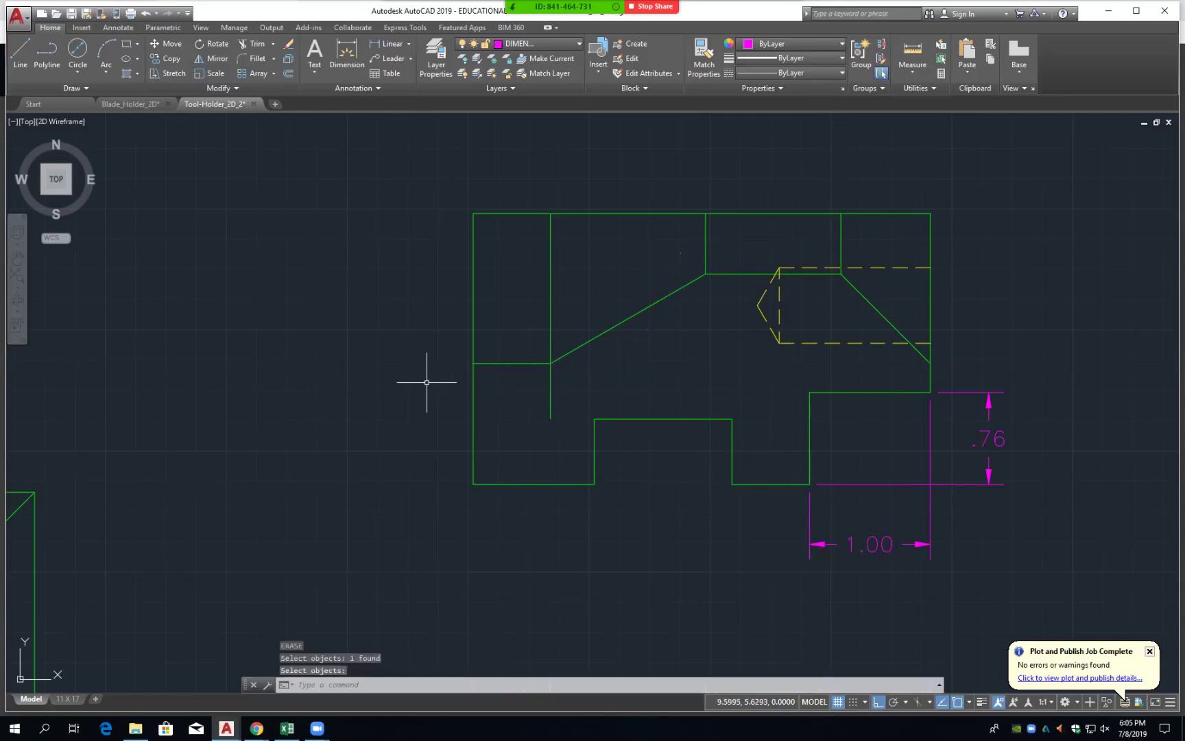
{"action": "type", "text": "tr"}
{"action": "key", "text": "Return"}
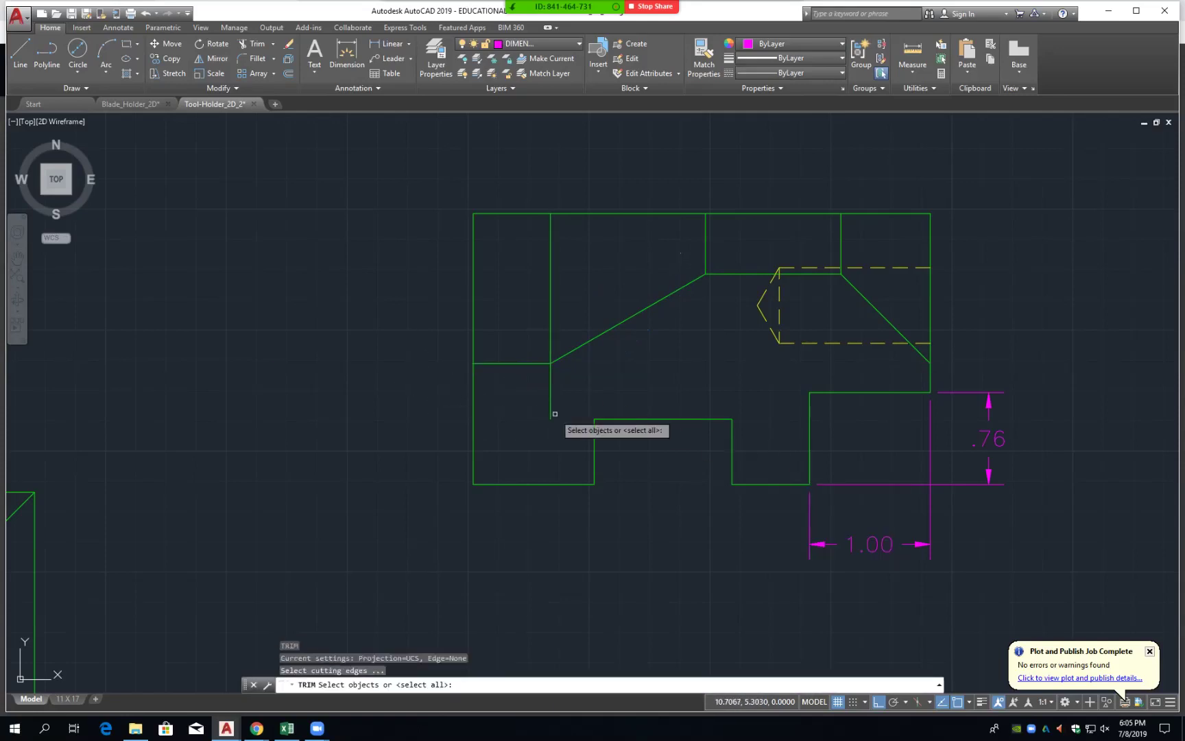
{"action": "left_click", "coordinate": [537, 365]}
{"action": "key", "text": "Return"}
{"action": "left_click", "coordinate": [550, 394]}
{"action": "key", "text": "Return"}
{"action": "scroll", "coordinate": [664, 409], "scroll_direction": "down", "scroll_amount": 5}
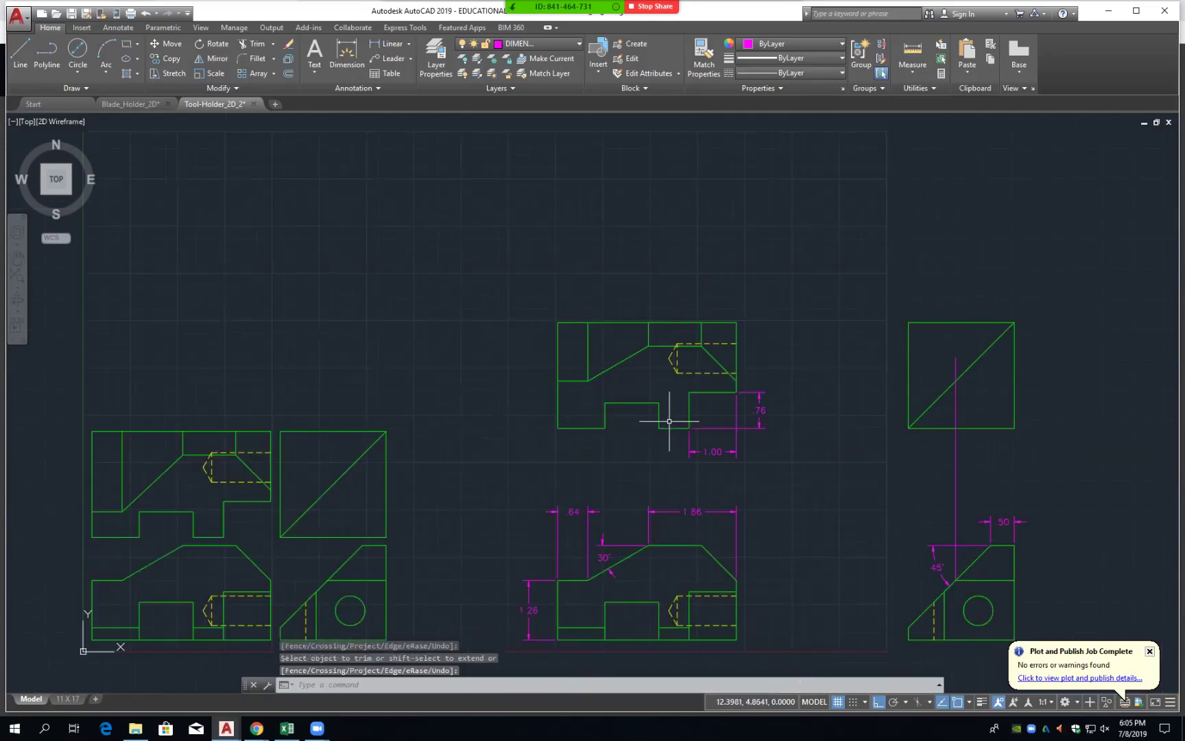
{"action": "scroll", "coordinate": [668, 421], "scroll_direction": "down", "scroll_amount": 2}
{"action": "middle_click_drag", "start_coordinate": [672, 467], "coordinate": [673, 473]}
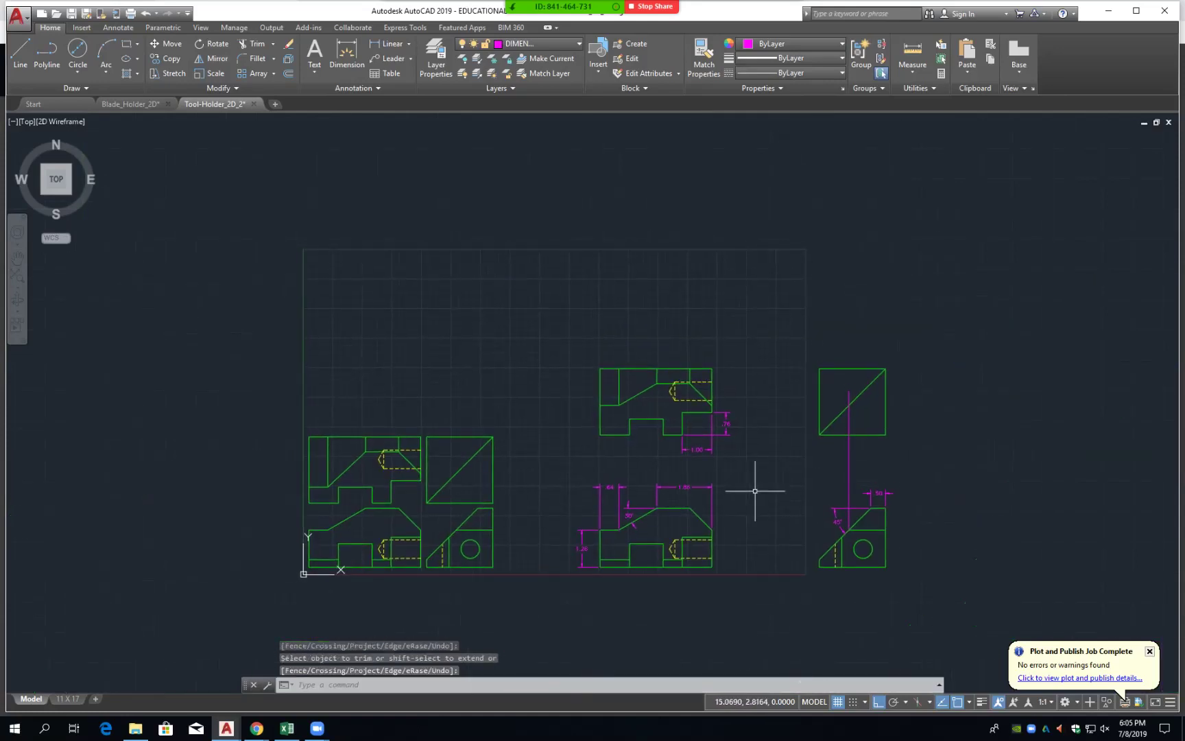
{"action": "key", "text": "Escape"}
{"action": "key", "text": "Escape"}
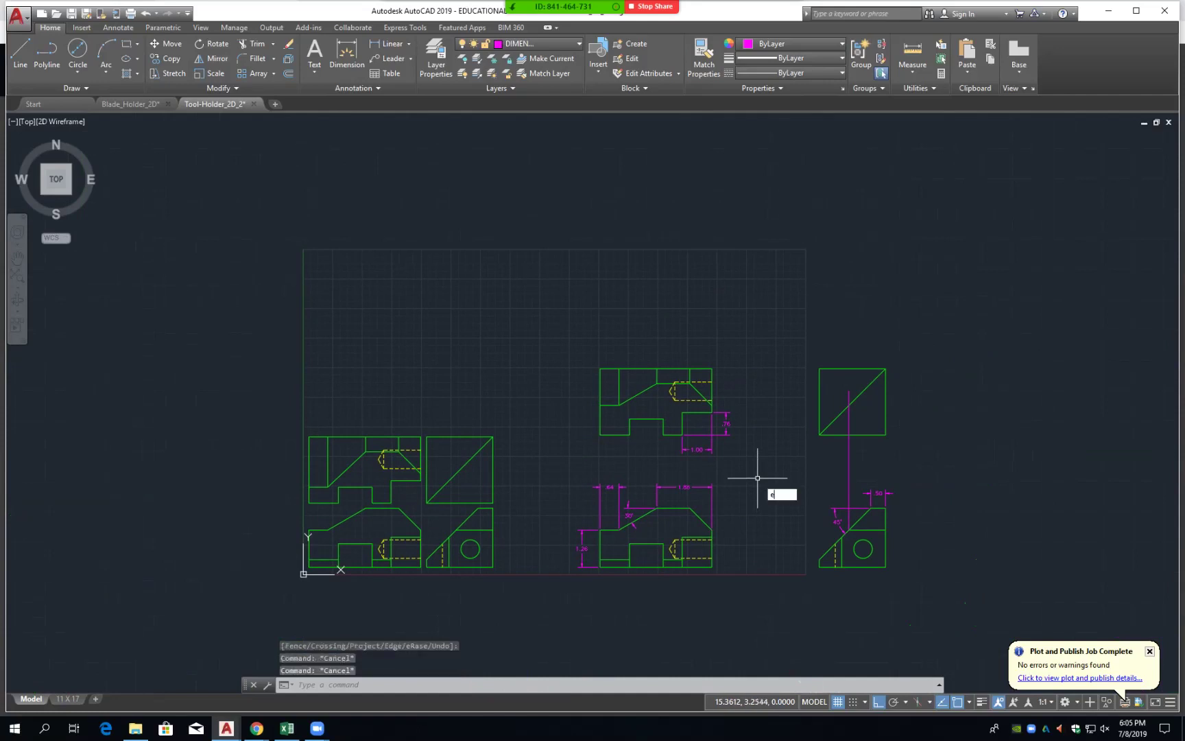
- Erase the magenta vertical projection line in the right-hand view
{"action": "key", "text": "Return"}
{"action": "left_click", "coordinate": [849, 446]}
{"action": "key", "text": "Return"}
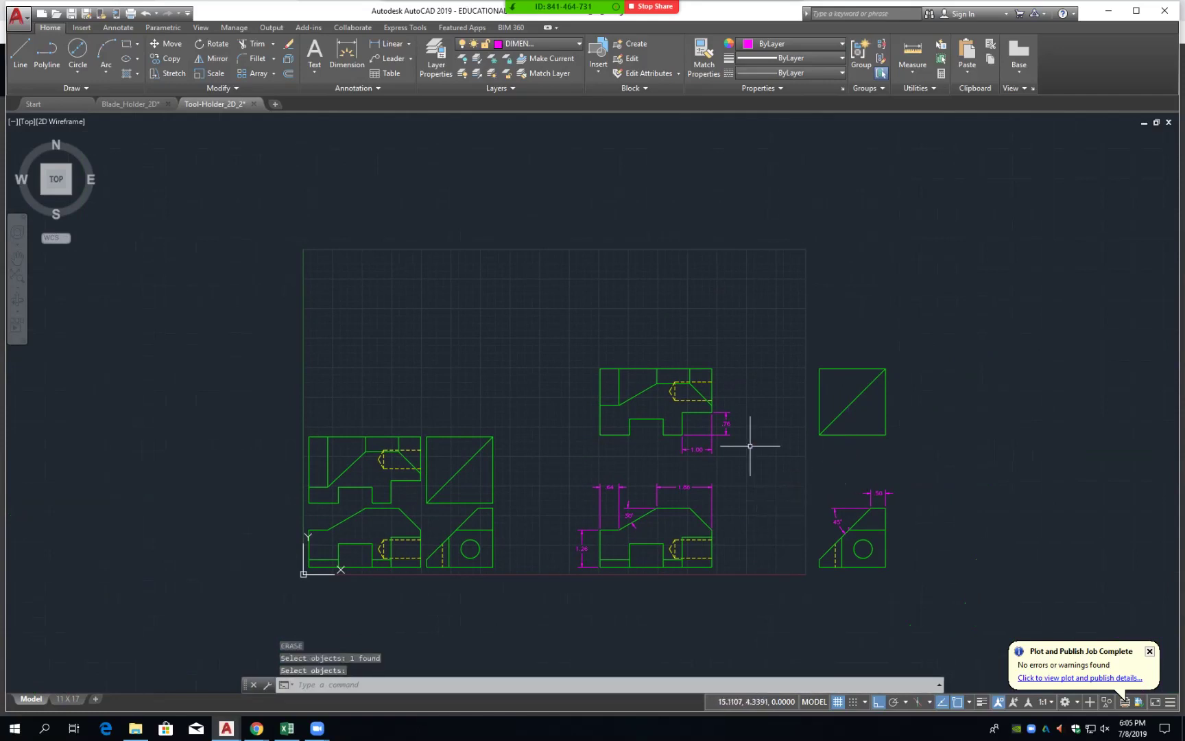
{"action": "scroll", "coordinate": [750, 446], "scroll_direction": "down", "scroll_amount": 4}
- Dimension the upper view's left bottom edge as 1.00, level with the other 1.00
{"action": "scroll", "coordinate": [698, 463], "scroll_direction": "up", "scroll_amount": 8}
{"action": "scroll", "coordinate": [698, 471], "scroll_direction": "up", "scroll_amount": 2}
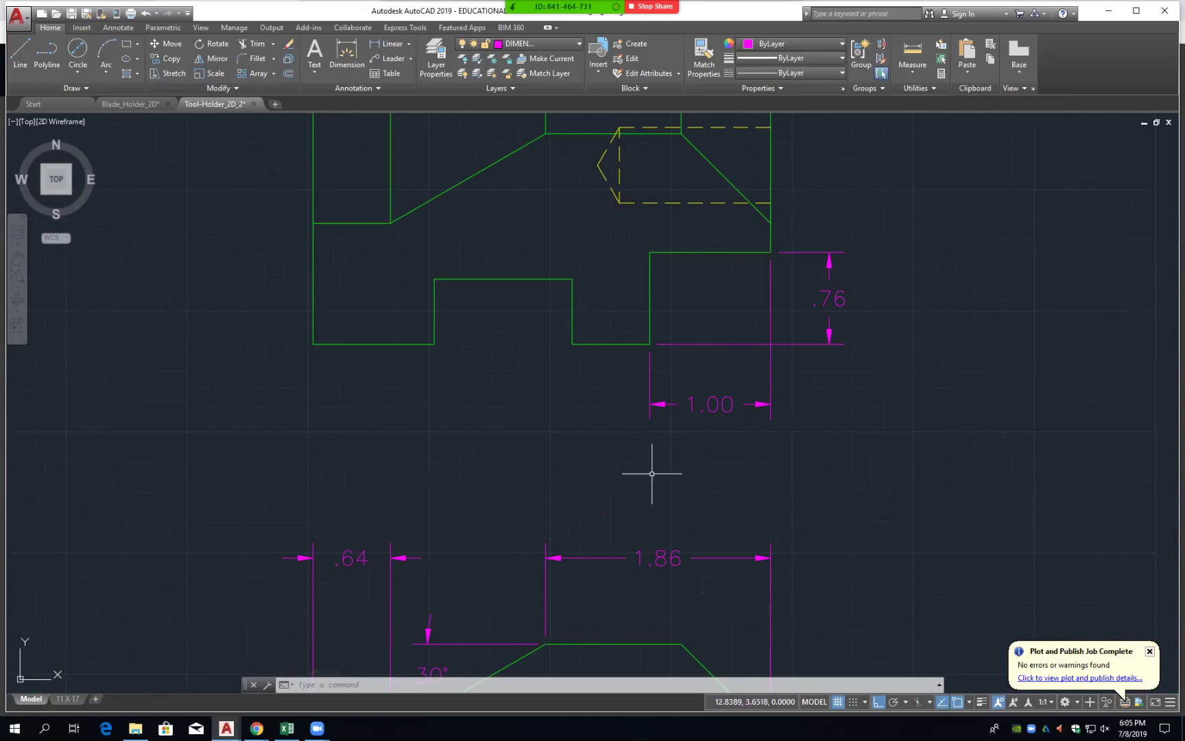
{"action": "scroll", "coordinate": [697, 519], "scroll_direction": "down", "scroll_amount": 2}
{"action": "middle_click_drag", "start_coordinate": [677, 495], "coordinate": [617, 426]}
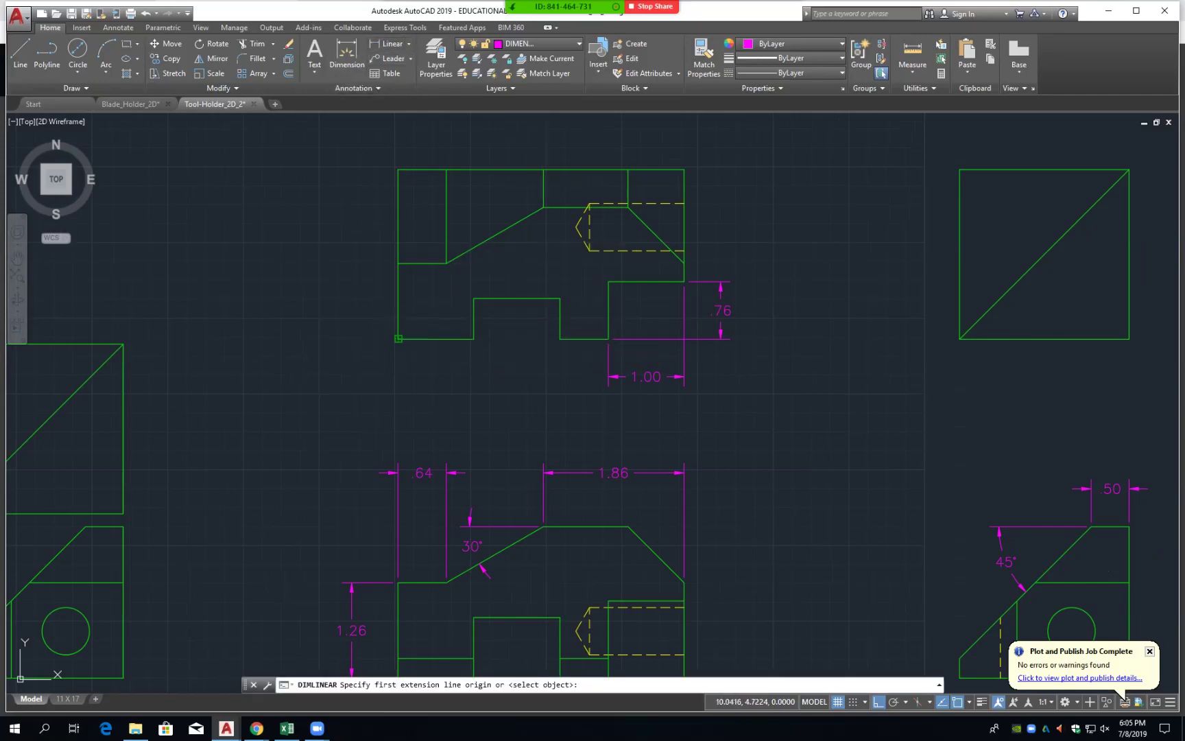
{"action": "left_click", "coordinate": [398, 338]}
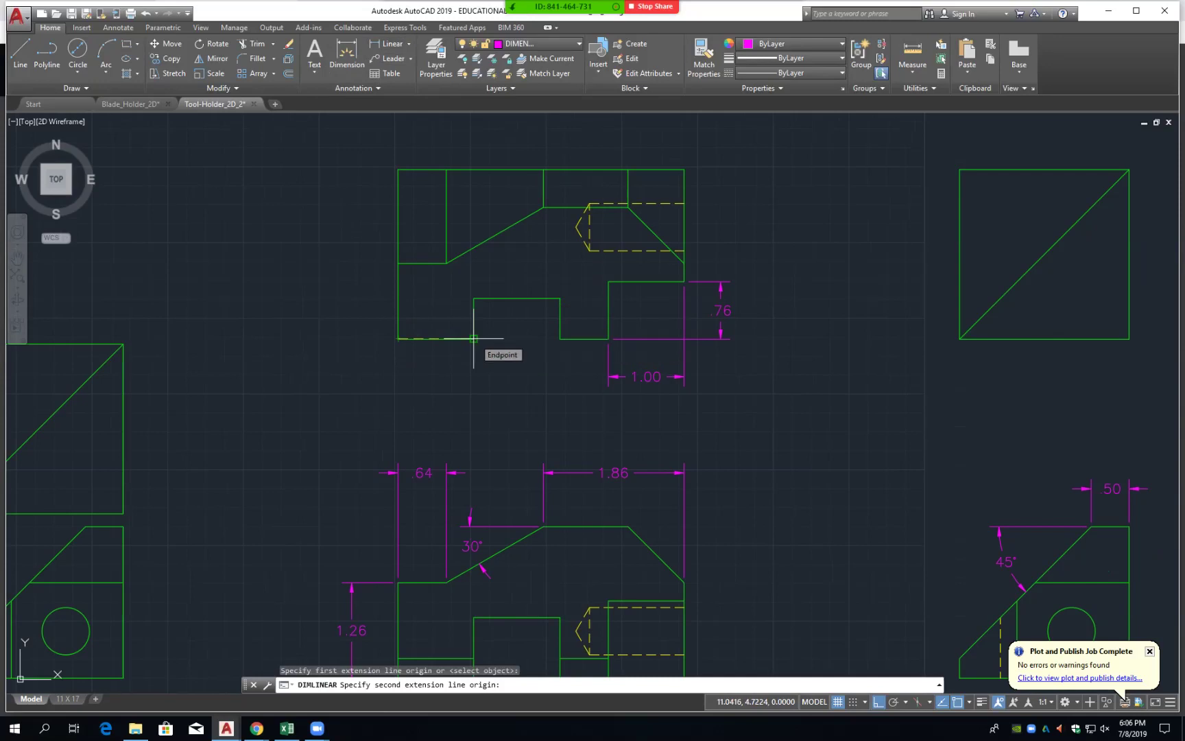
{"action": "left_click", "coordinate": [473, 338]}
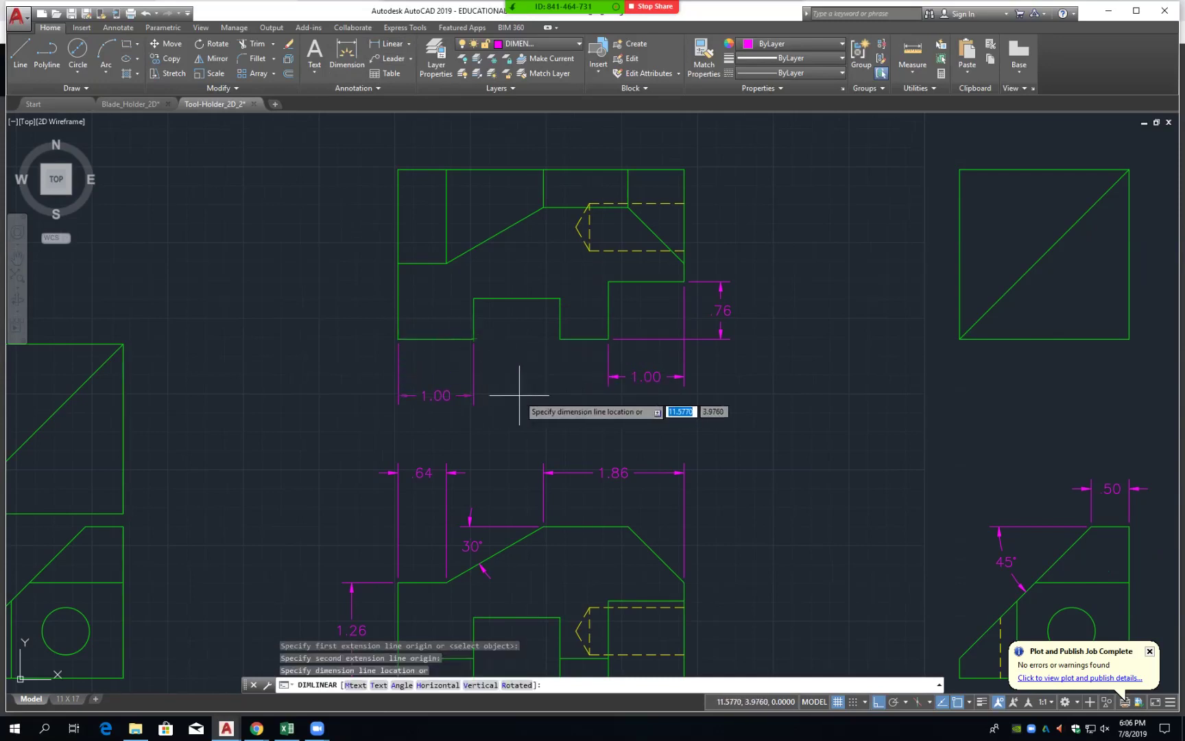
{"action": "left_click", "coordinate": [610, 377]}
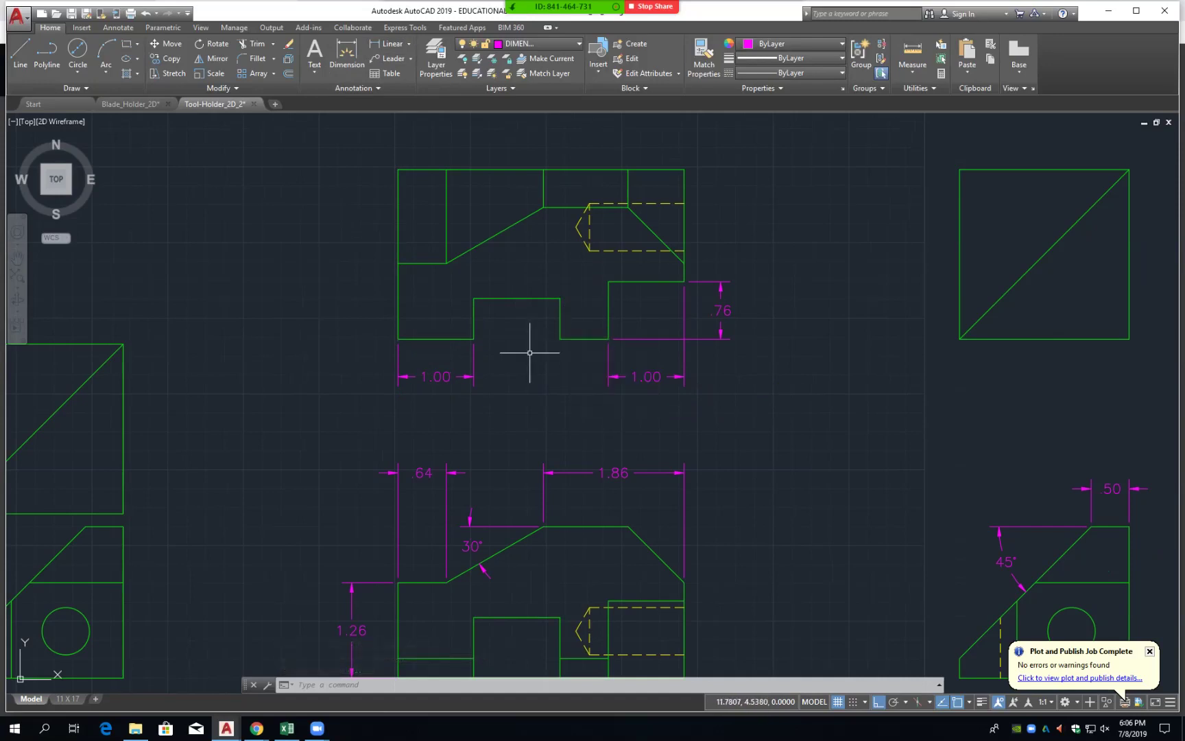
- Add the 1.14 middle bottom width and the .54 left step height
{"action": "key", "text": "Return"}
{"action": "left_click", "coordinate": [473, 339]}
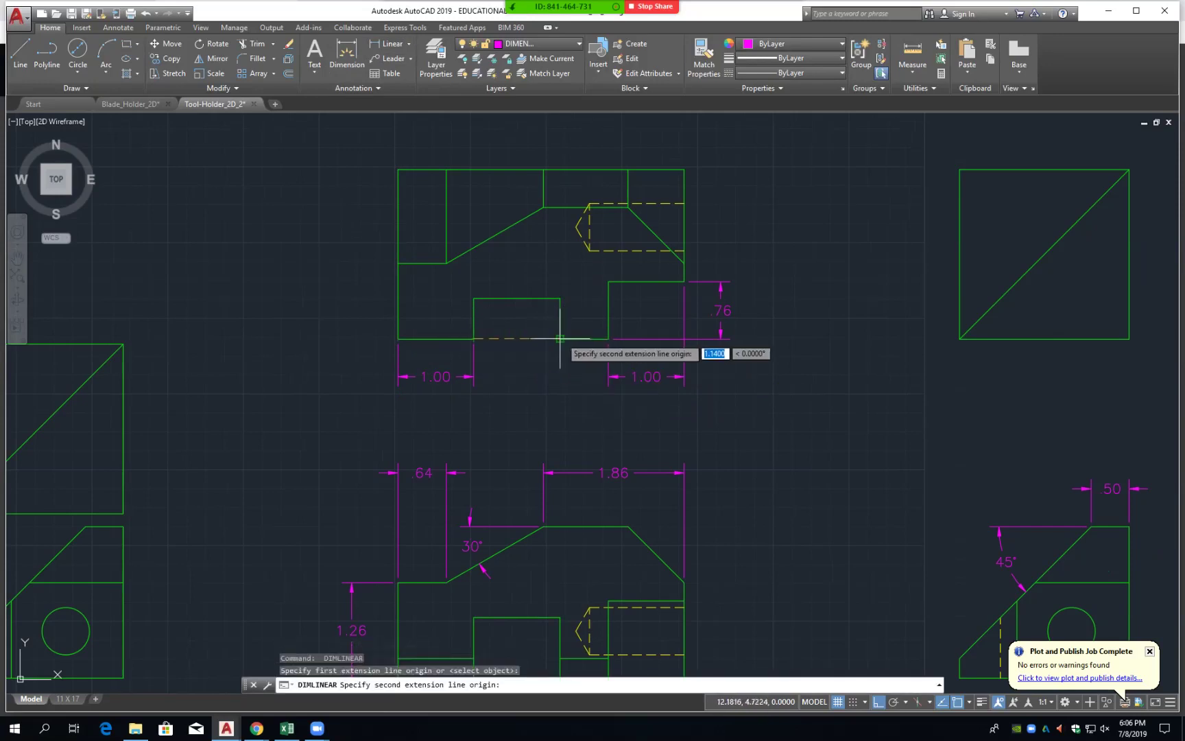
{"action": "left_click", "coordinate": [560, 338]}
{"action": "left_click", "coordinate": [477, 376]}
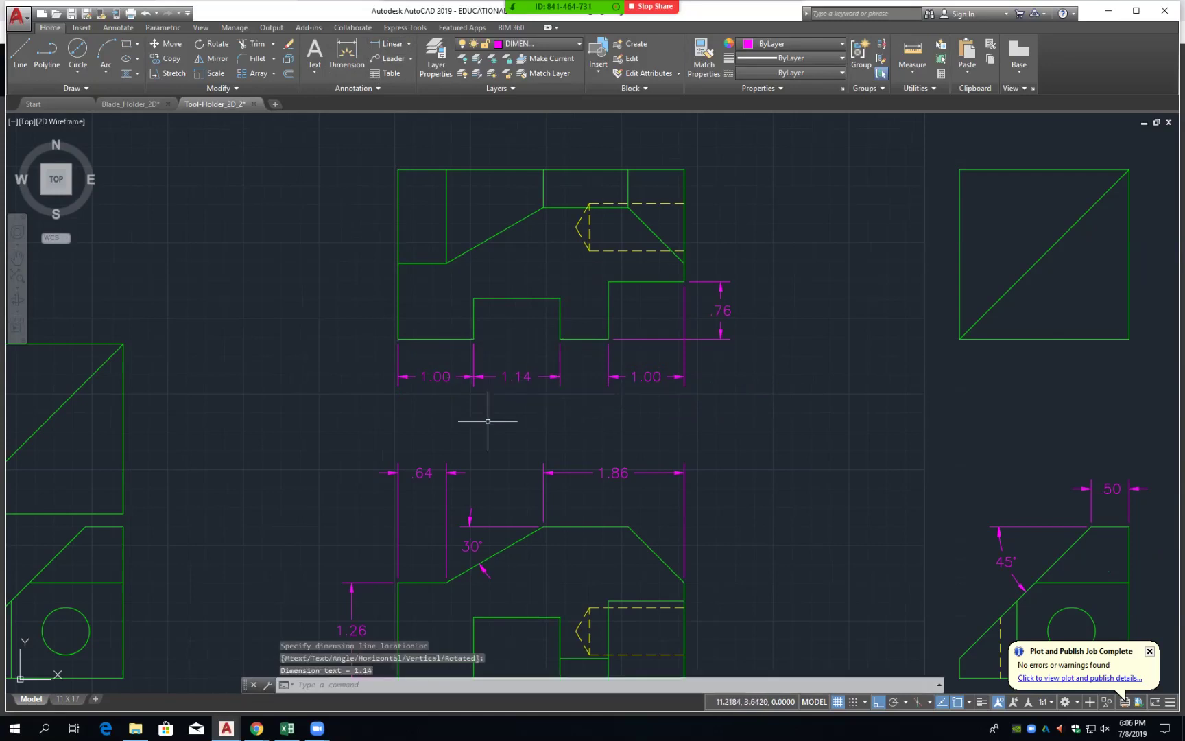
{"action": "key", "text": "Return"}
{"action": "left_click", "coordinate": [474, 339]}
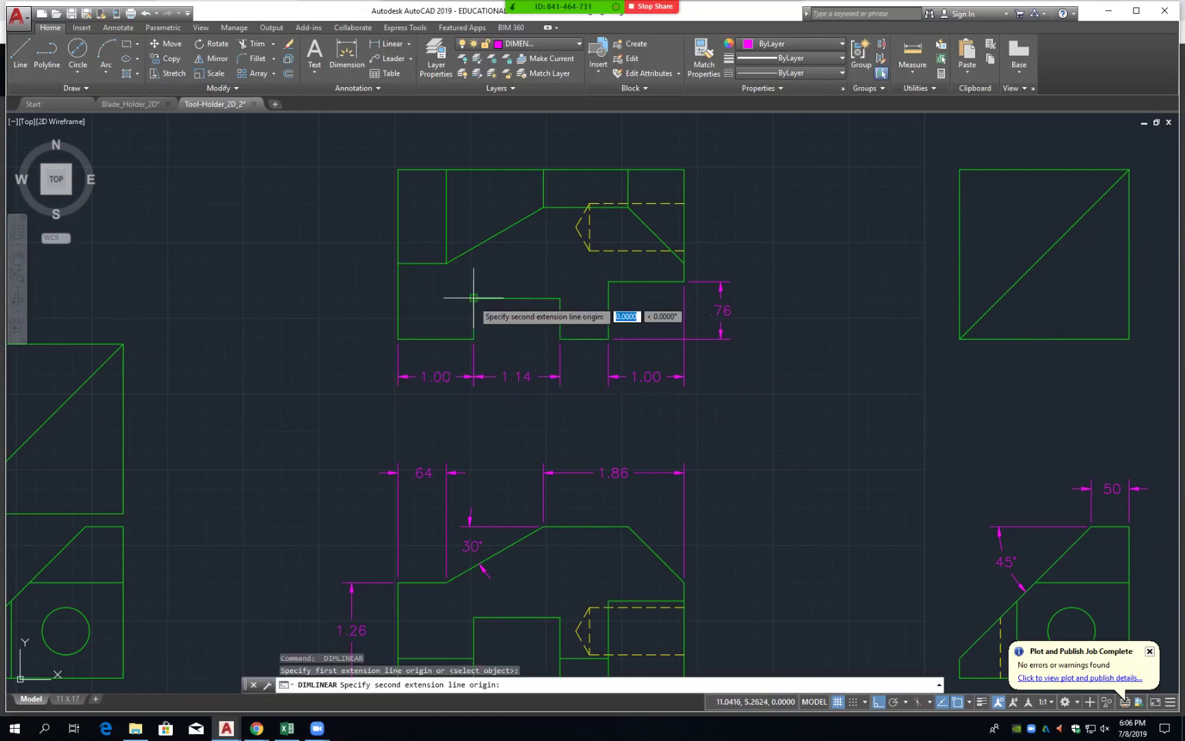
{"action": "left_click", "coordinate": [473, 298]}
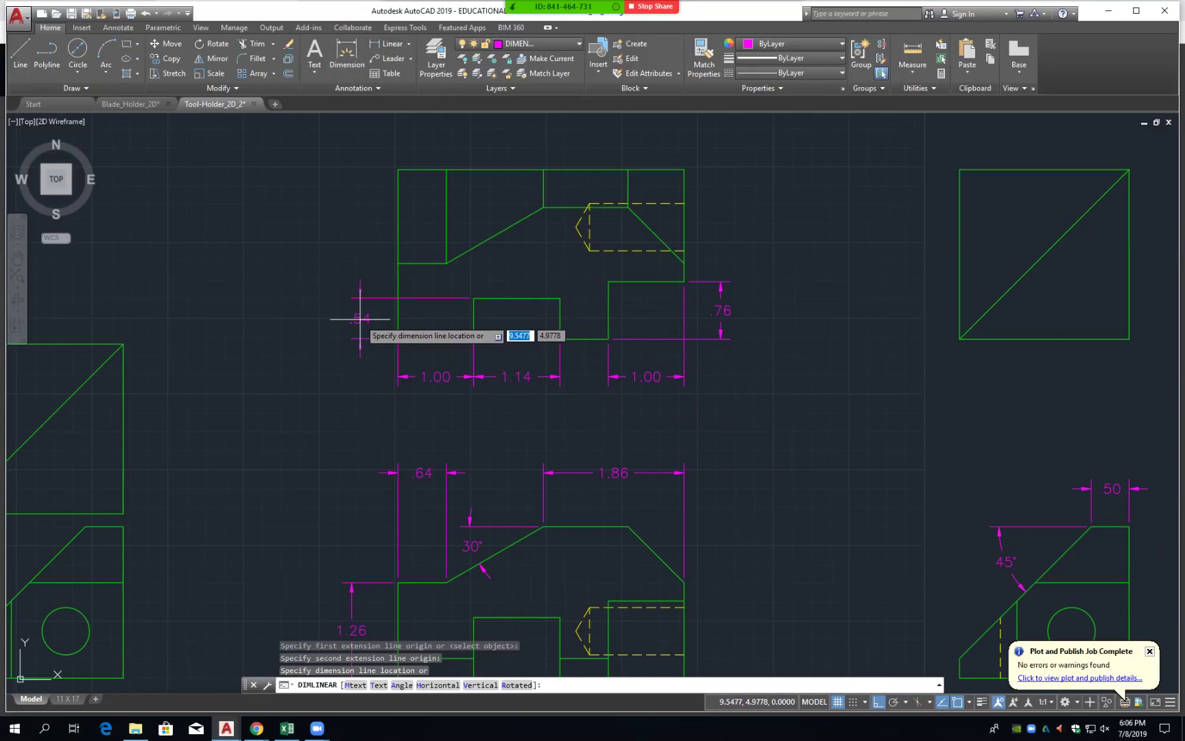
{"action": "left_click", "coordinate": [359, 319]}
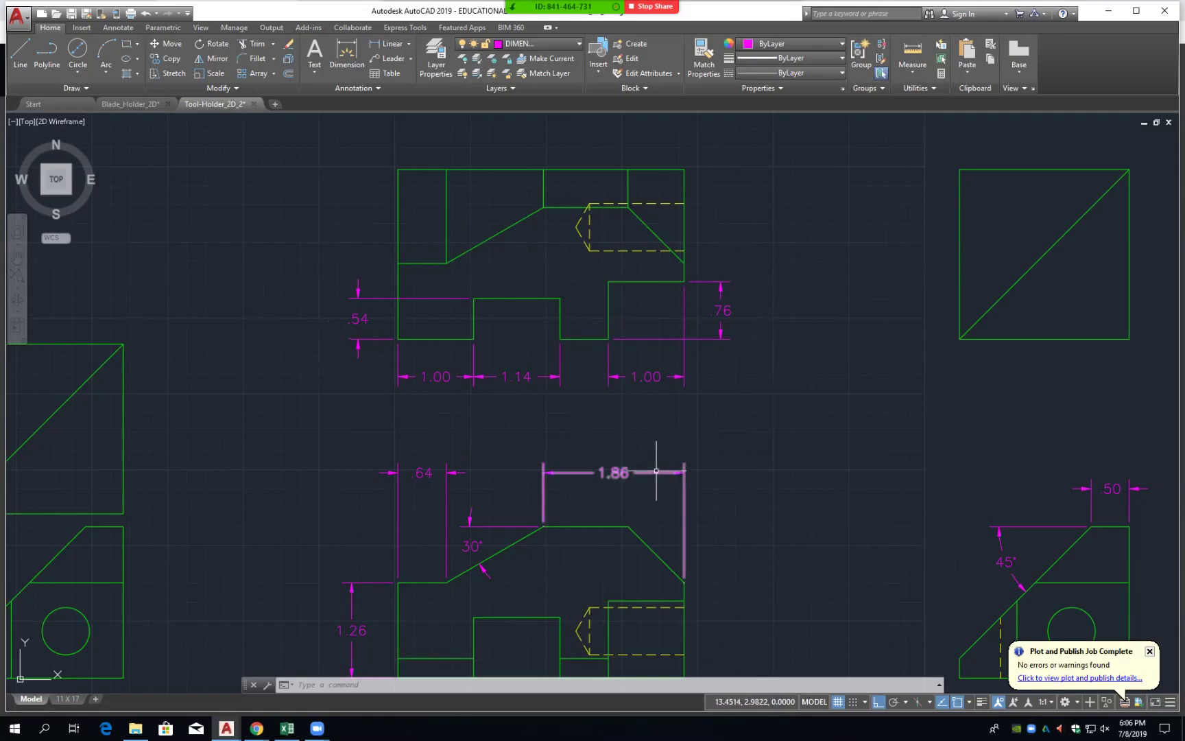
- Add a .74 linear dimension across the front view's right chamfer, level with 1.86
{"action": "scroll", "coordinate": [693, 484], "scroll_direction": "down", "scroll_amount": 3}
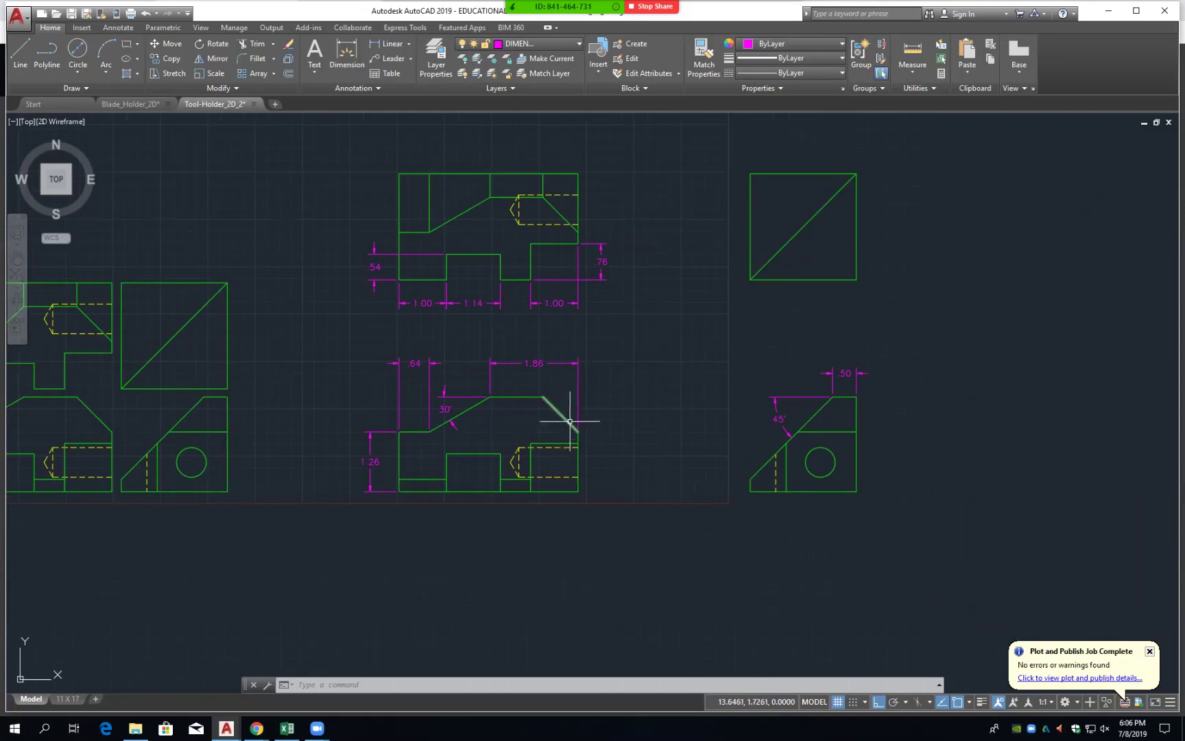
{"action": "scroll", "coordinate": [569, 421], "scroll_direction": "up", "scroll_amount": 4}
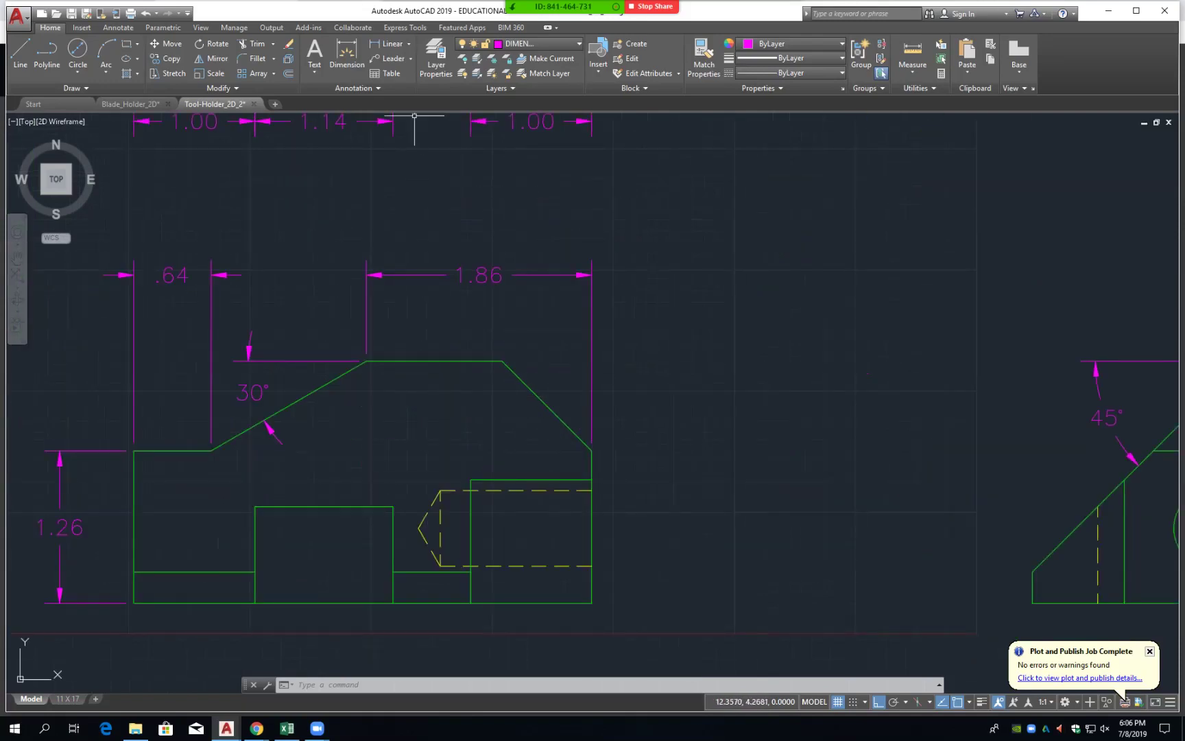
{"action": "left_click", "coordinate": [389, 43]}
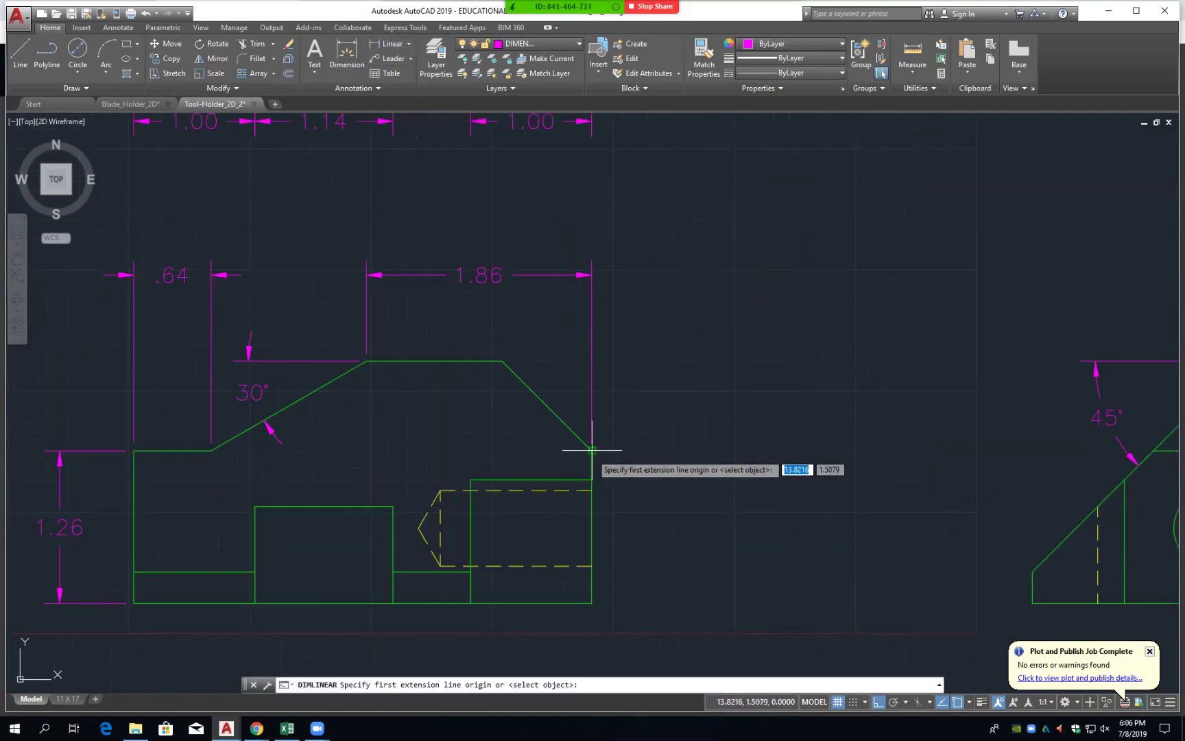
{"action": "left_click", "coordinate": [592, 450]}
{"action": "left_click", "coordinate": [503, 361]}
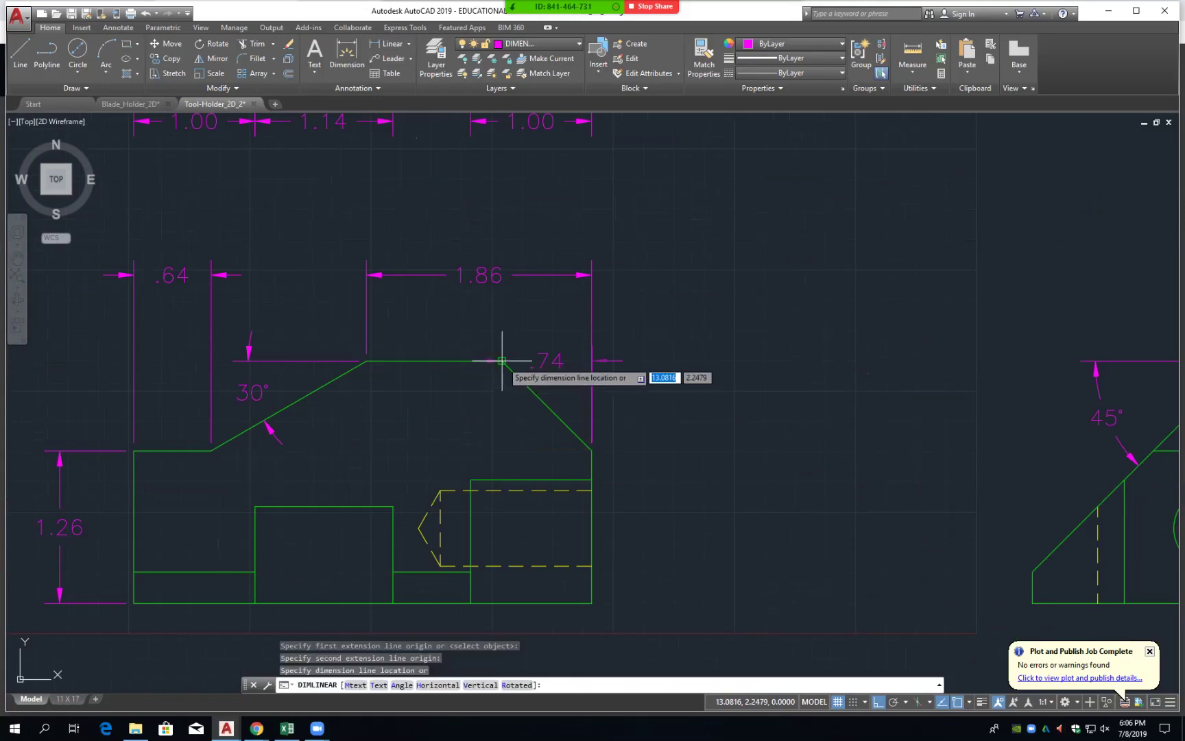
{"action": "left_click", "coordinate": [508, 319]}
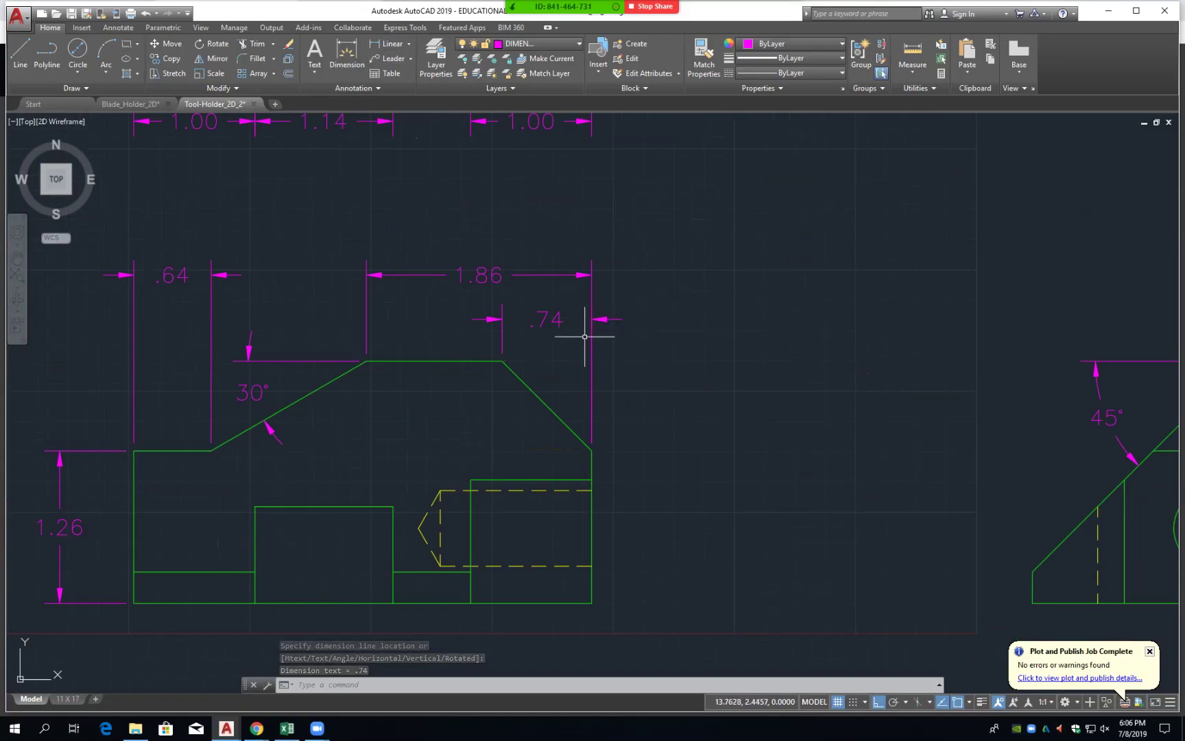
- Set the .74 dimension's text offset to .04 in Properties
{"action": "key", "text": "Escape"}
{"action": "key", "text": "Escape"}
{"action": "left_click", "coordinate": [562, 318]}
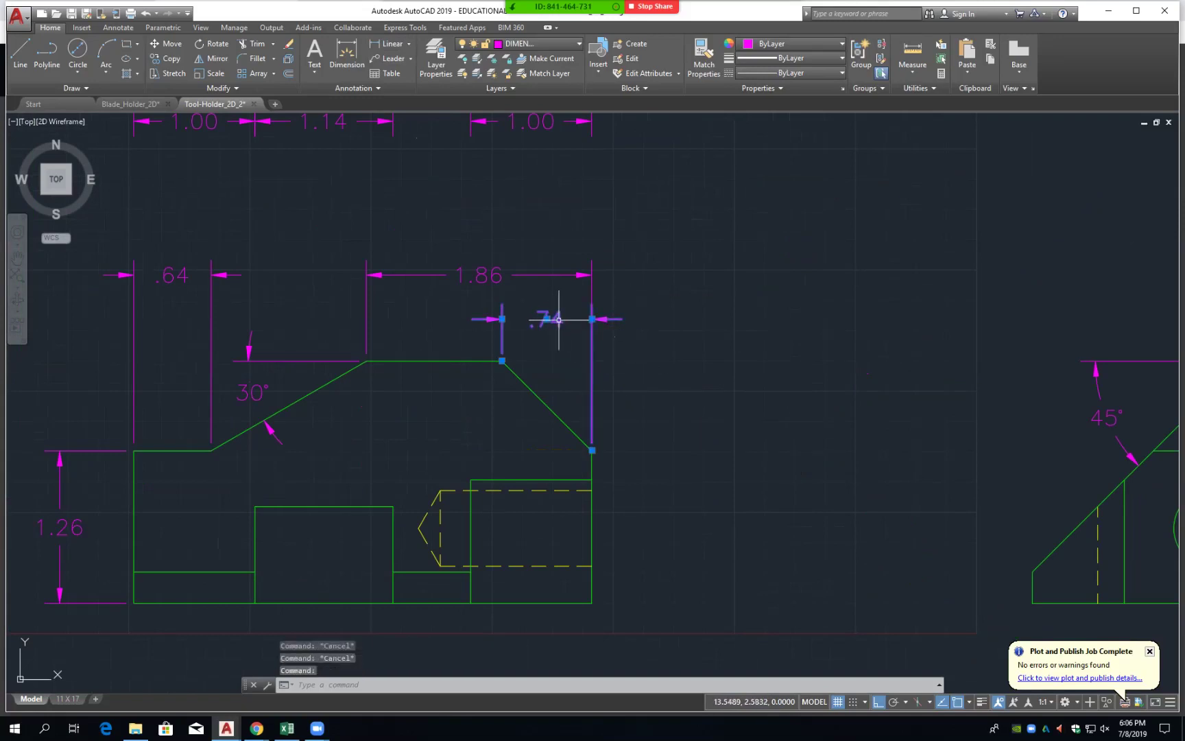
{"action": "right_click", "coordinate": [559, 319]}
{"action": "left_click", "coordinate": [611, 657]}
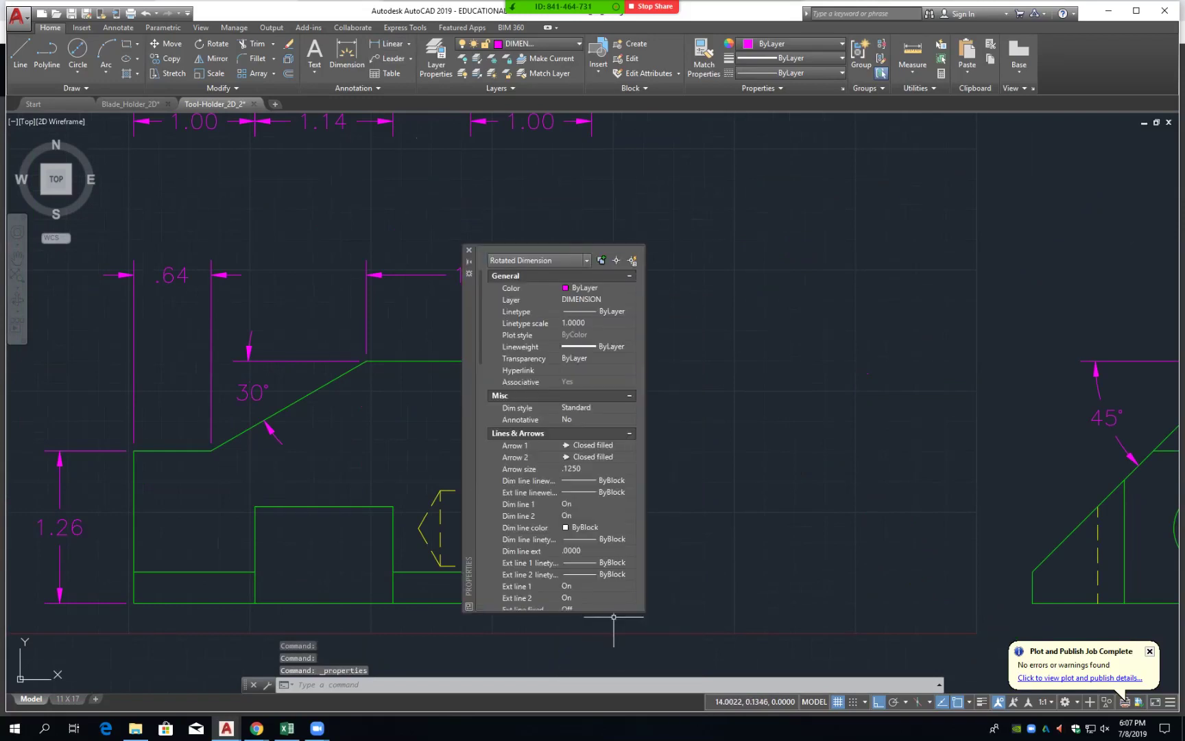
{"action": "scroll", "coordinate": [562, 439], "scroll_direction": "down", "scroll_amount": 3}
{"action": "scroll", "coordinate": [562, 439], "scroll_direction": "down", "scroll_amount": 3}
{"action": "scroll", "coordinate": [563, 439], "scroll_direction": "down", "scroll_amount": 3}
{"action": "left_click", "coordinate": [572, 384]}
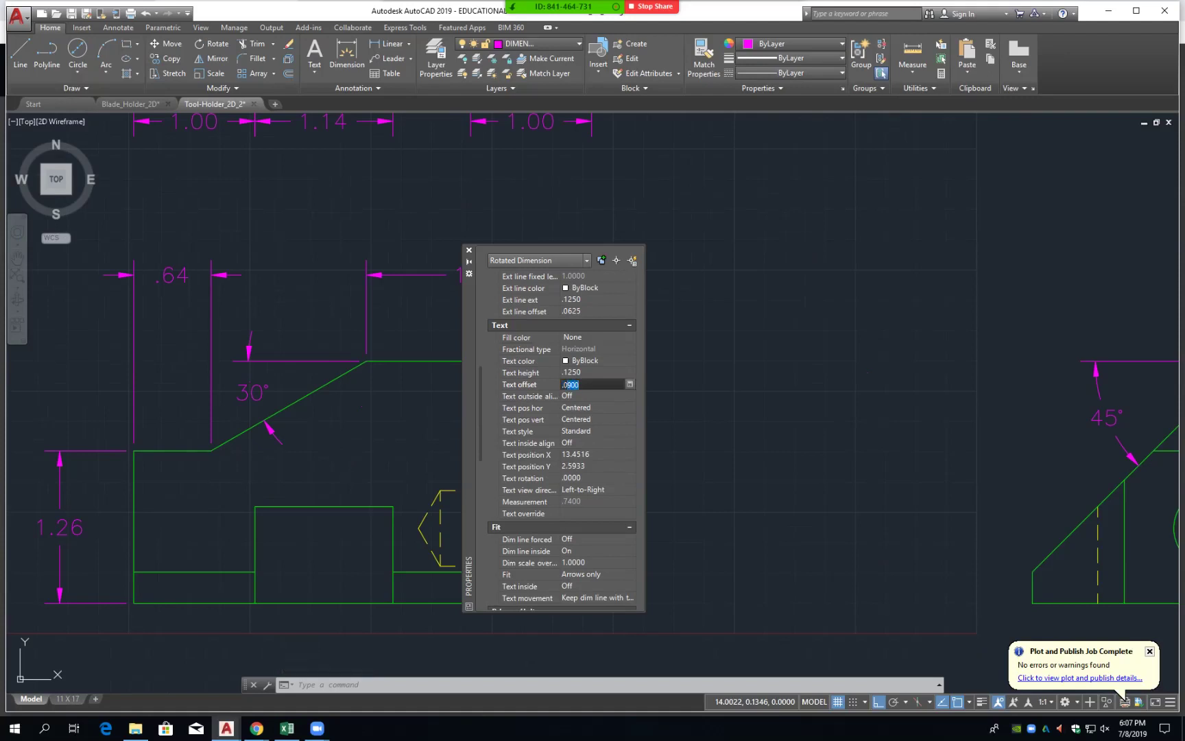
{"action": "key", "text": "Return"}
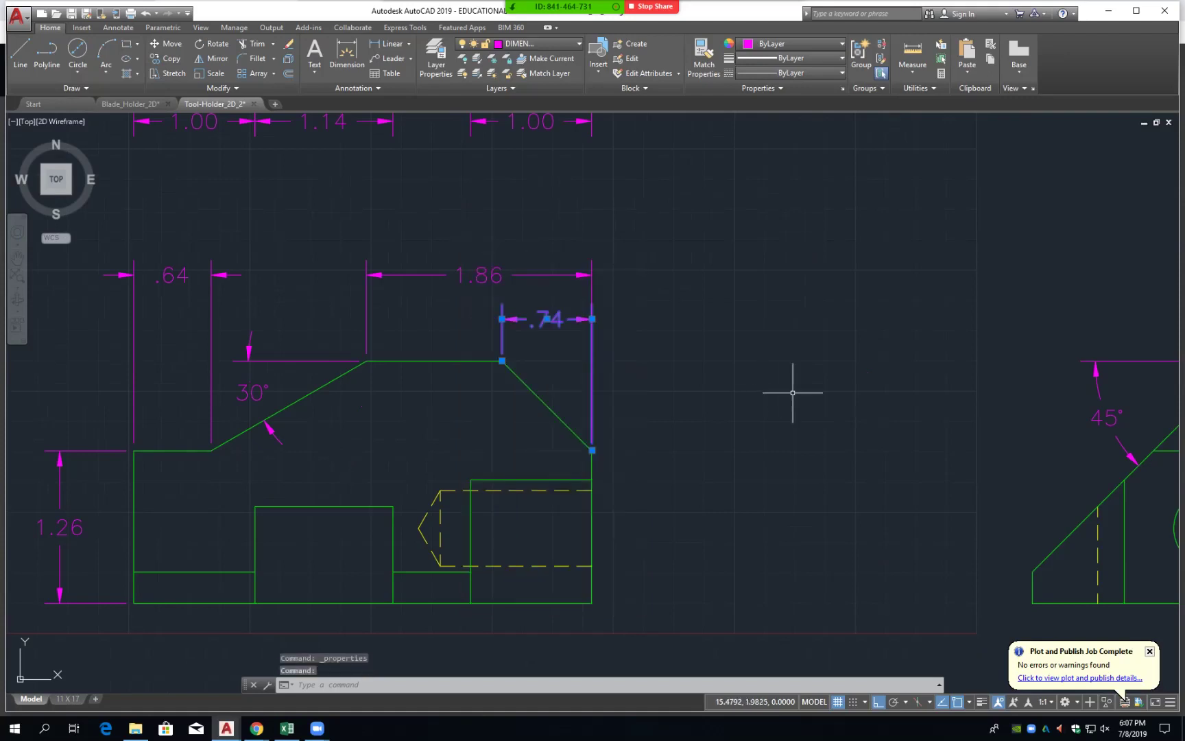
{"action": "key", "text": "Escape"}
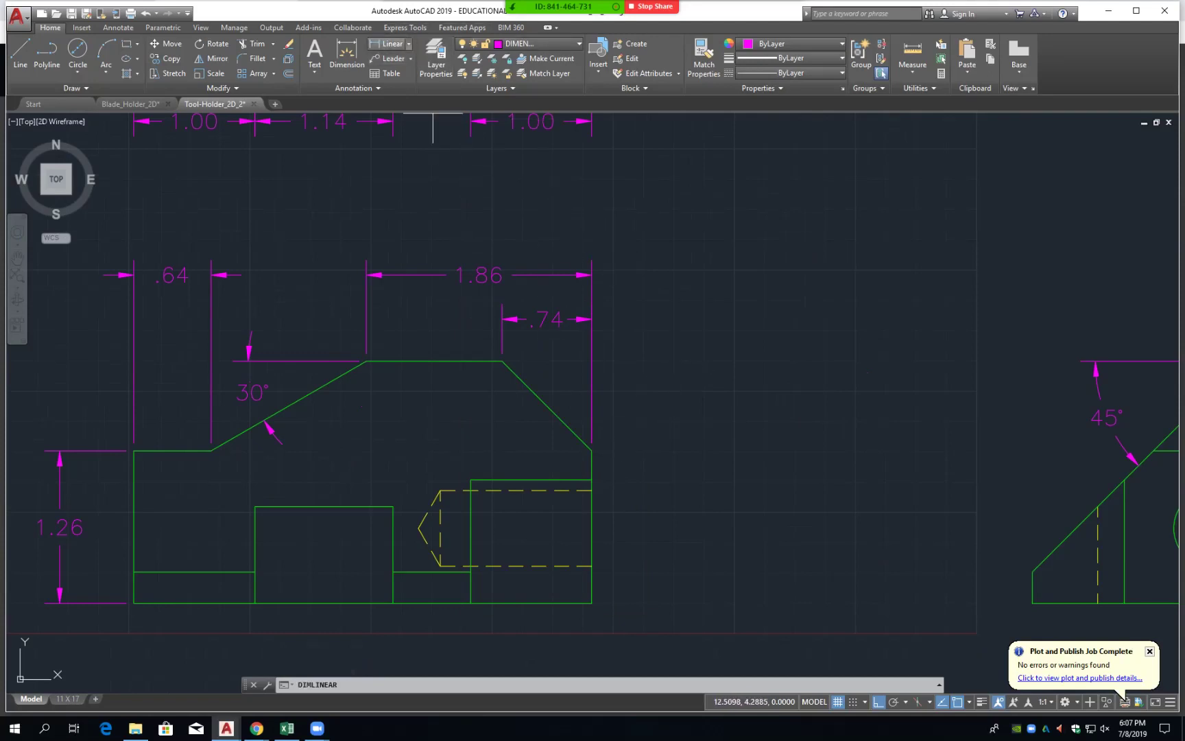
- Draw a trial vertical .74 dimension beside the chamfer, then erase it
{"action": "left_click", "coordinate": [502, 361]}
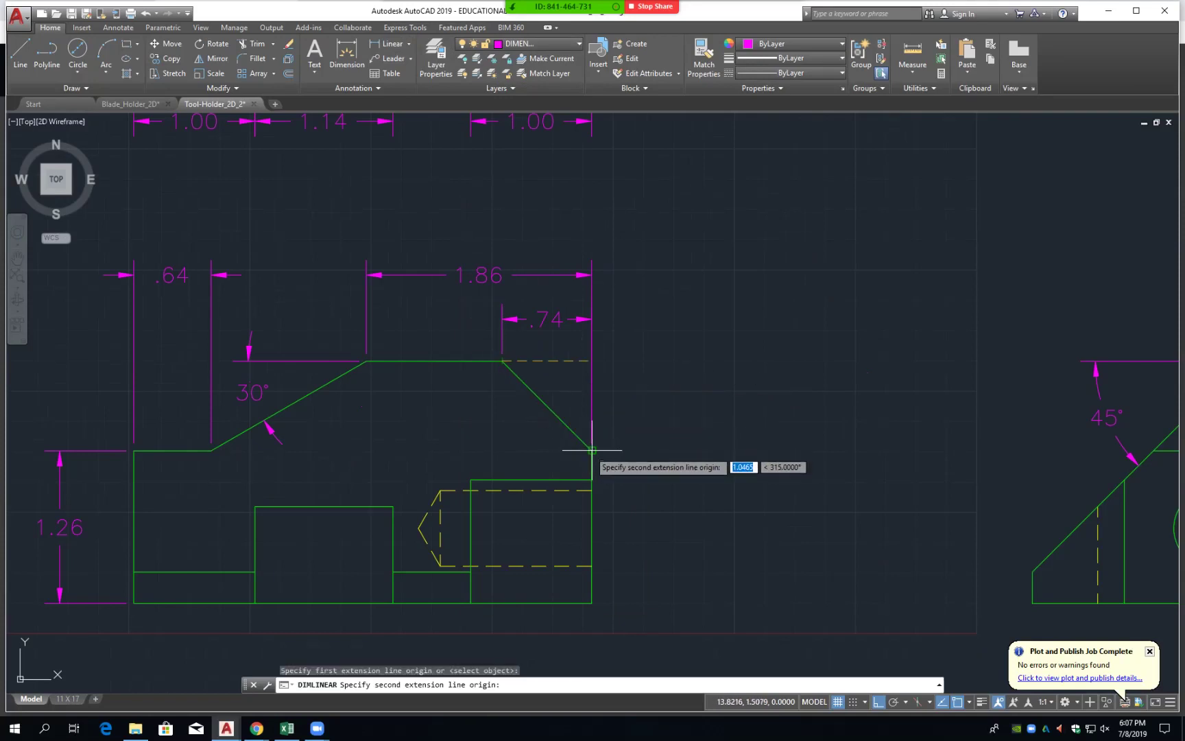
{"action": "left_click", "coordinate": [592, 450]}
{"action": "left_click", "coordinate": [645, 412]}
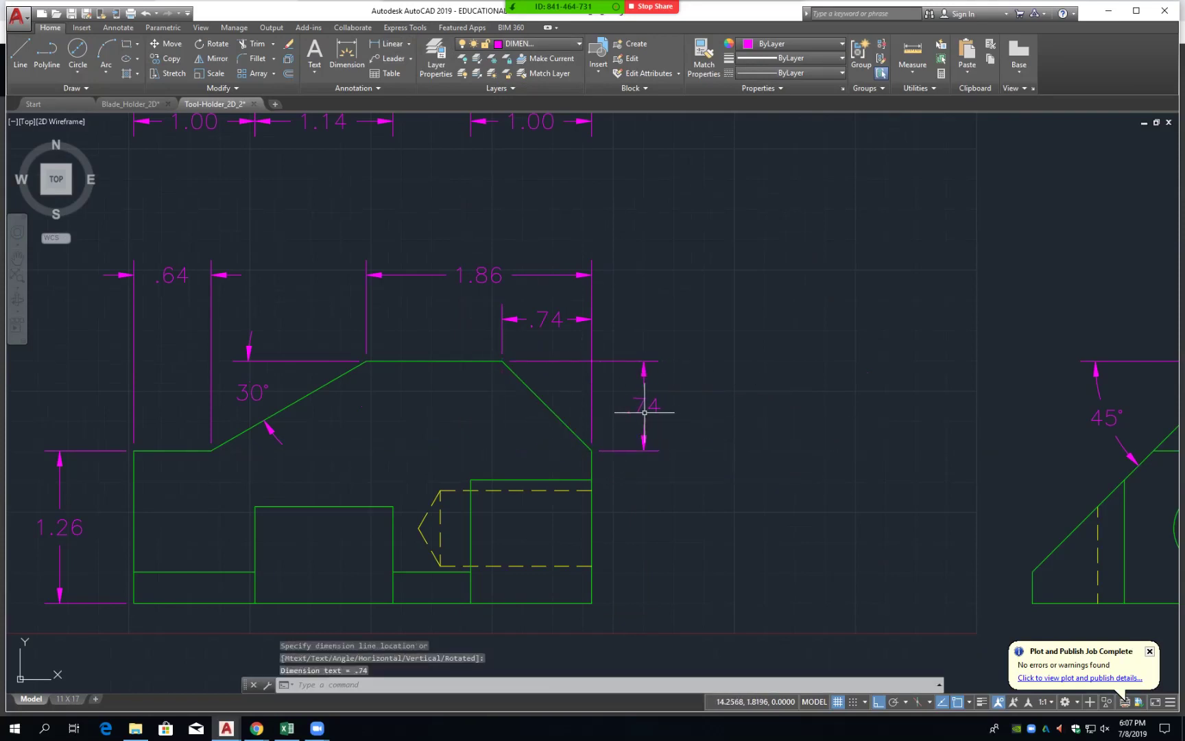
{"action": "key", "text": "Escape"}
{"action": "key", "text": "Escape"}
{"action": "type", "text": "e"}
{"action": "key", "text": "Return"}
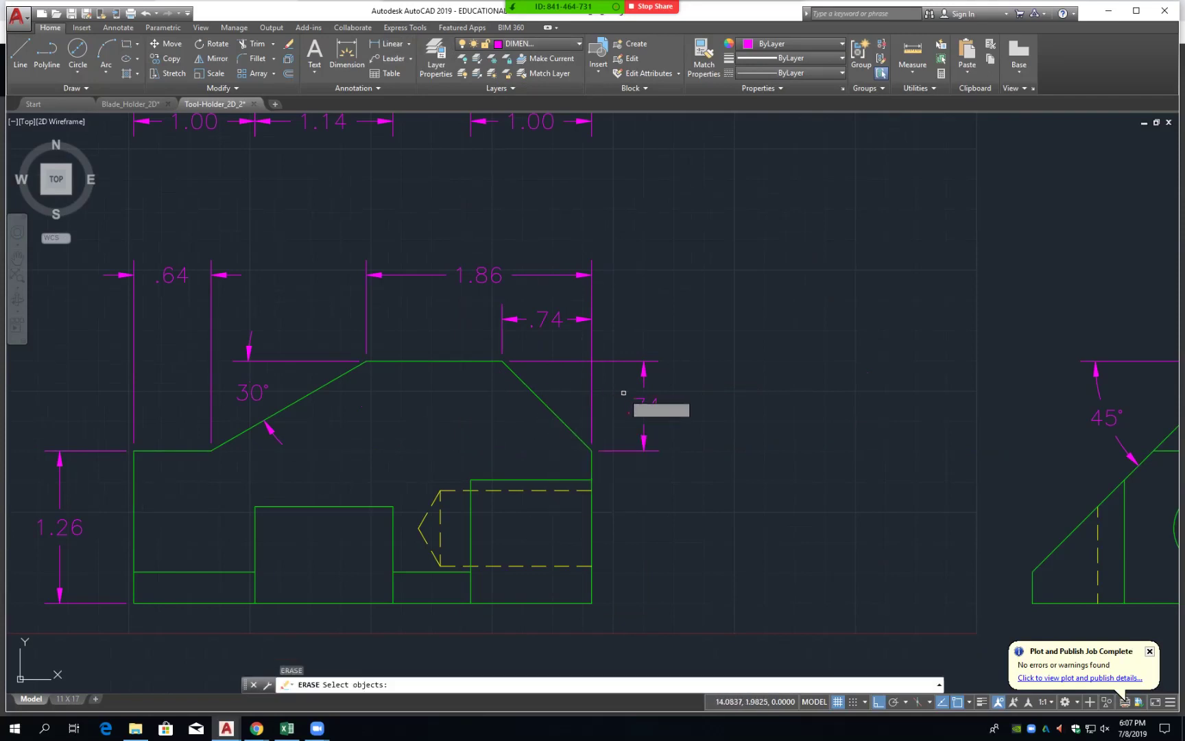
{"action": "left_click", "coordinate": [645, 405]}
{"action": "key", "text": "Return"}
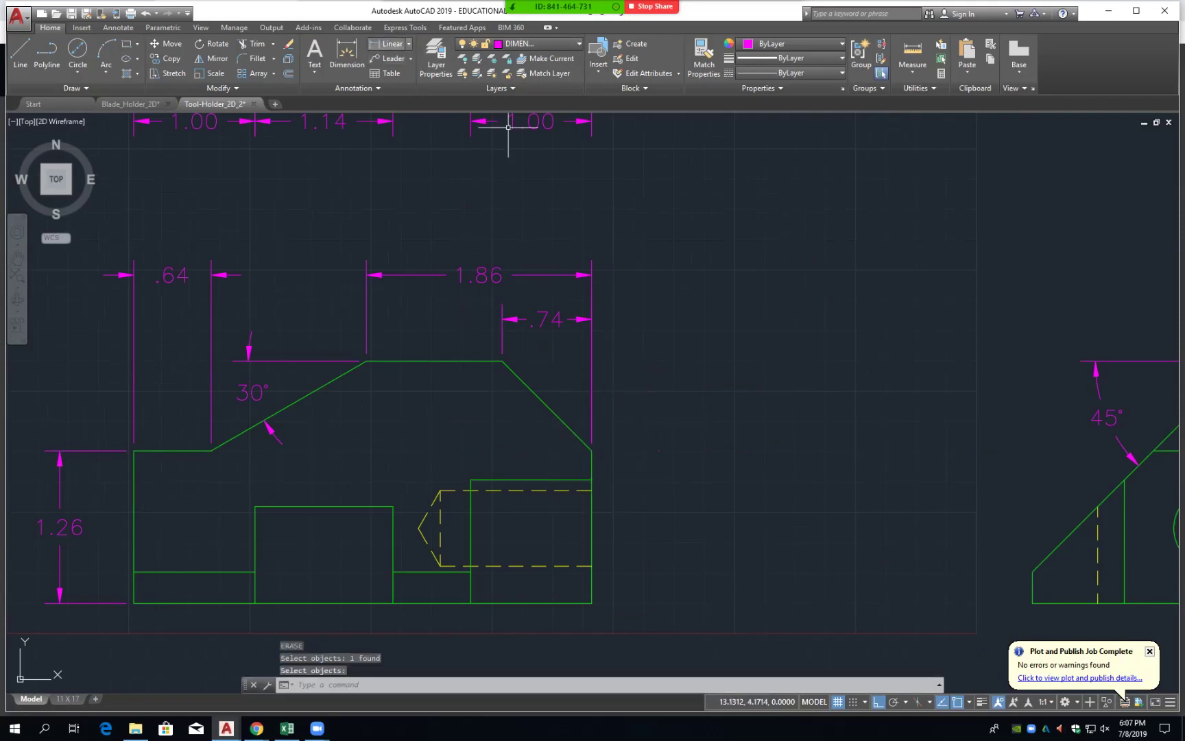
{"action": "left_click", "coordinate": [409, 44]}
- Add a 45° angular dimension between the front view's top edge and right chamfer
{"action": "left_click", "coordinate": [405, 113]}
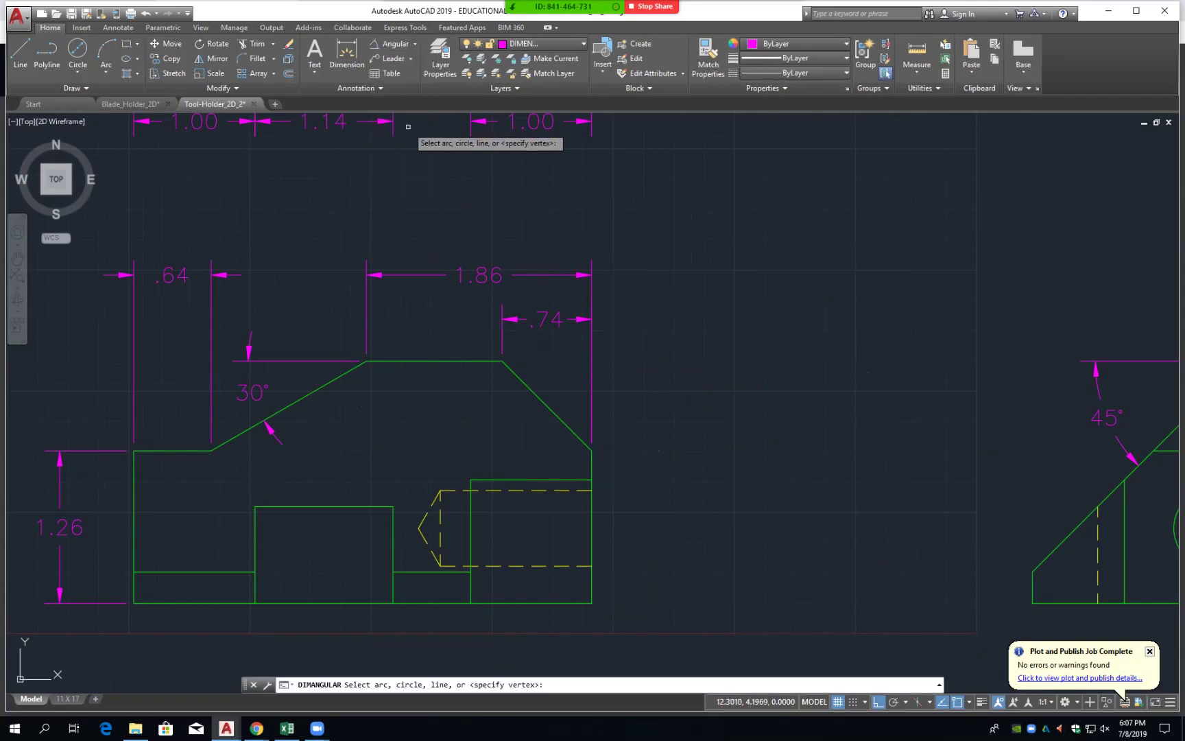
{"action": "left_click", "coordinate": [470, 360]}
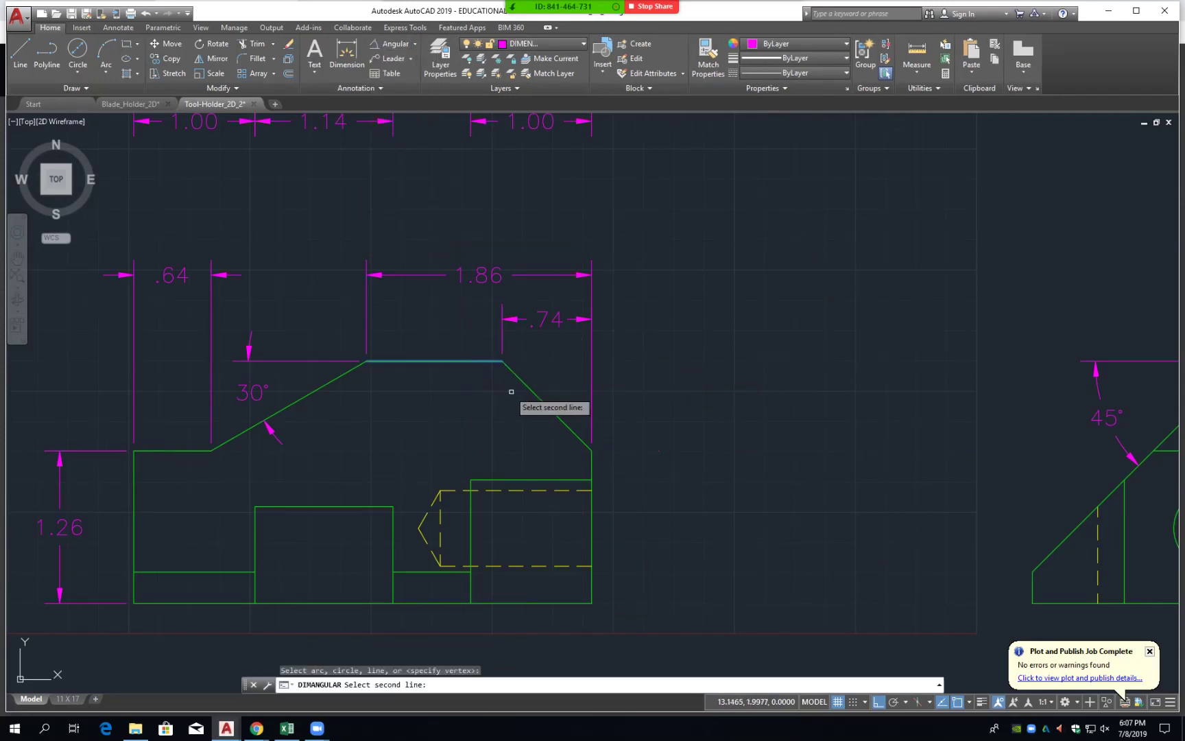
{"action": "left_click", "coordinate": [548, 408]}
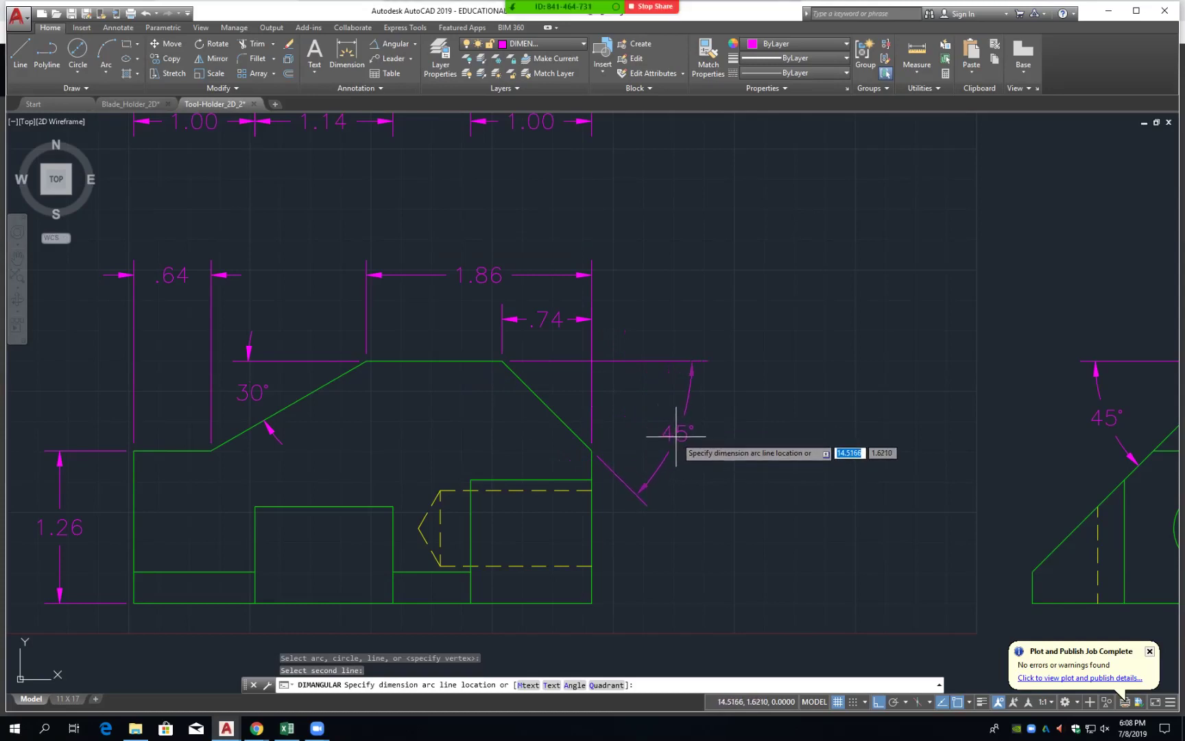
{"action": "left_click", "coordinate": [677, 436]}
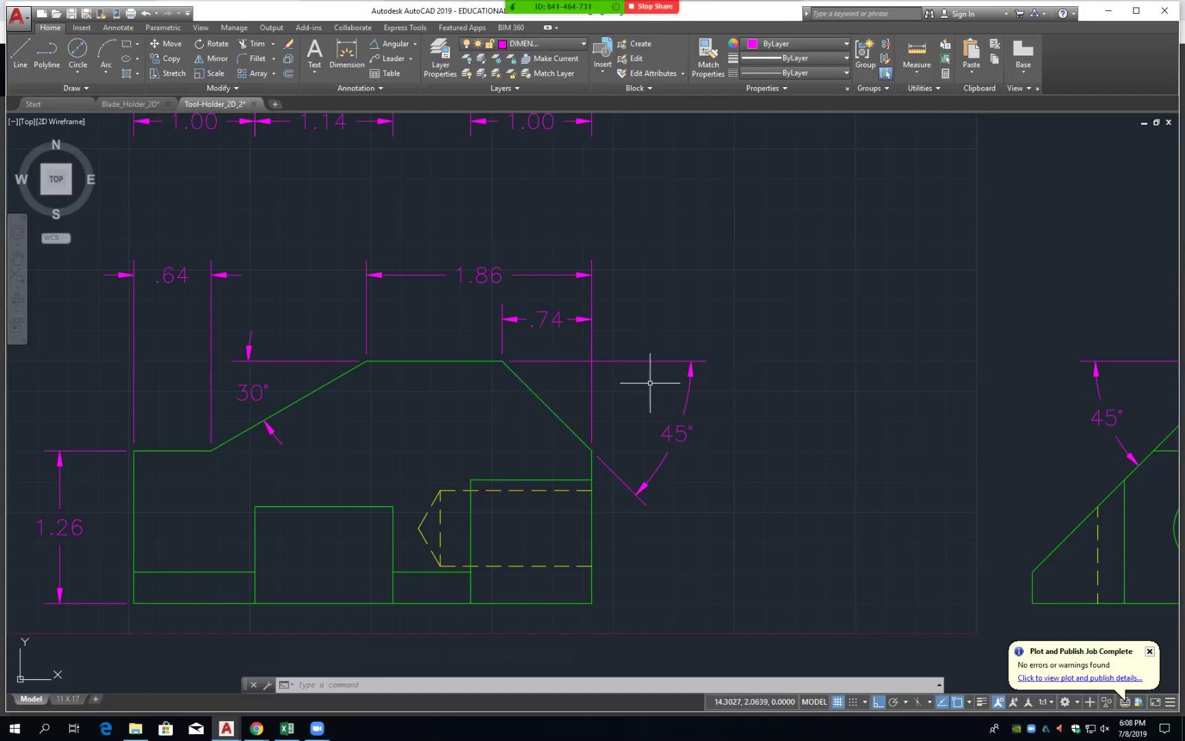
{"action": "scroll", "coordinate": [643, 397], "scroll_direction": "down", "scroll_amount": 3}
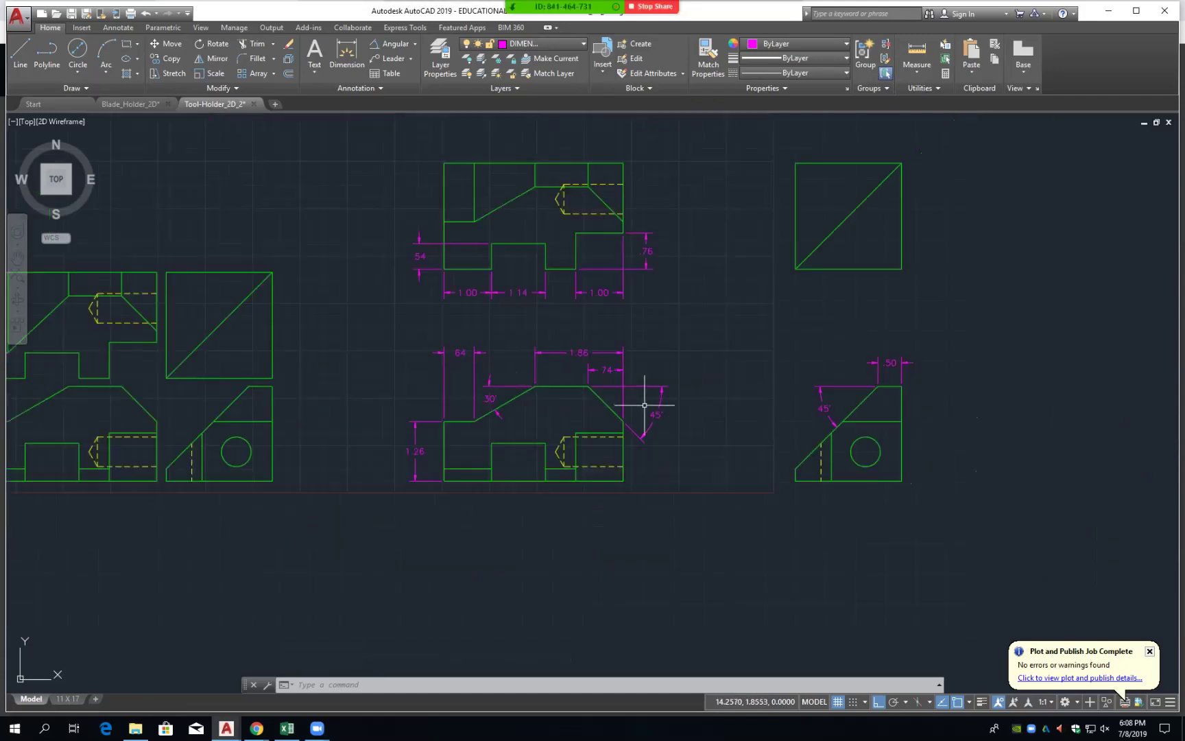
{"action": "scroll", "coordinate": [885, 480], "scroll_direction": "up", "scroll_amount": 5}
{"action": "middle_click_drag", "start_coordinate": [873, 471], "coordinate": [727, 506]}
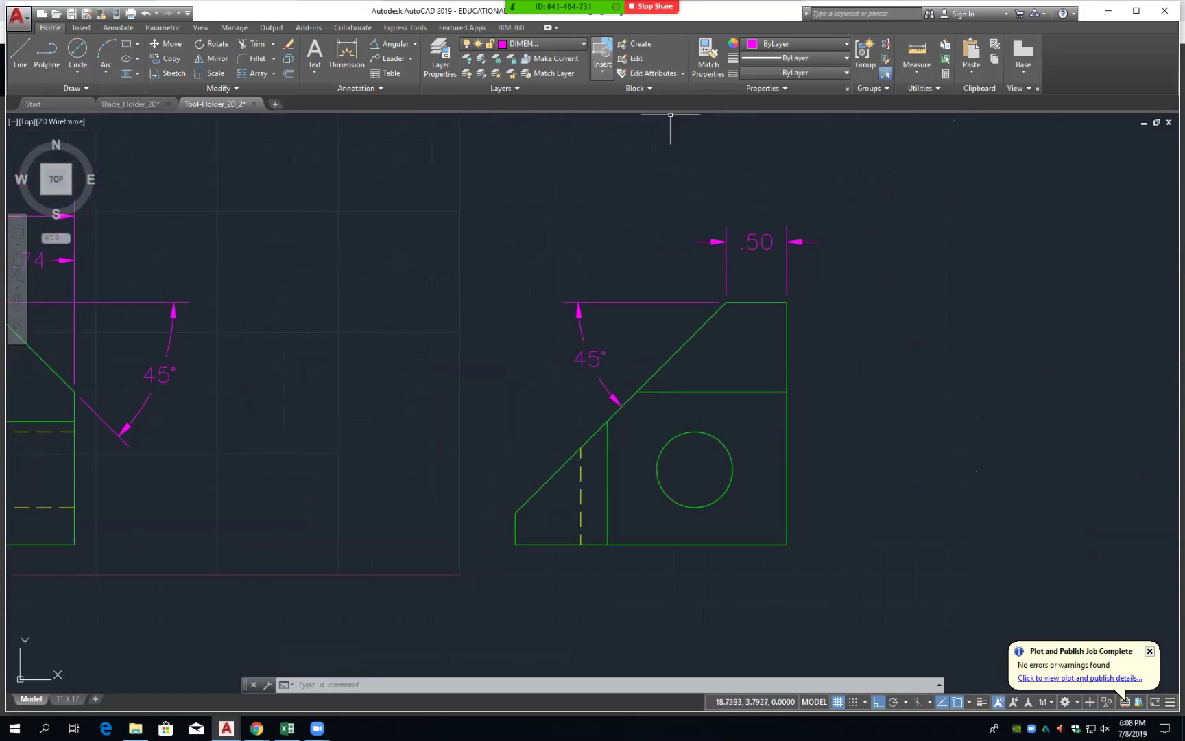
{"action": "scroll", "coordinate": [620, 199], "scroll_direction": "down", "scroll_amount": 4}
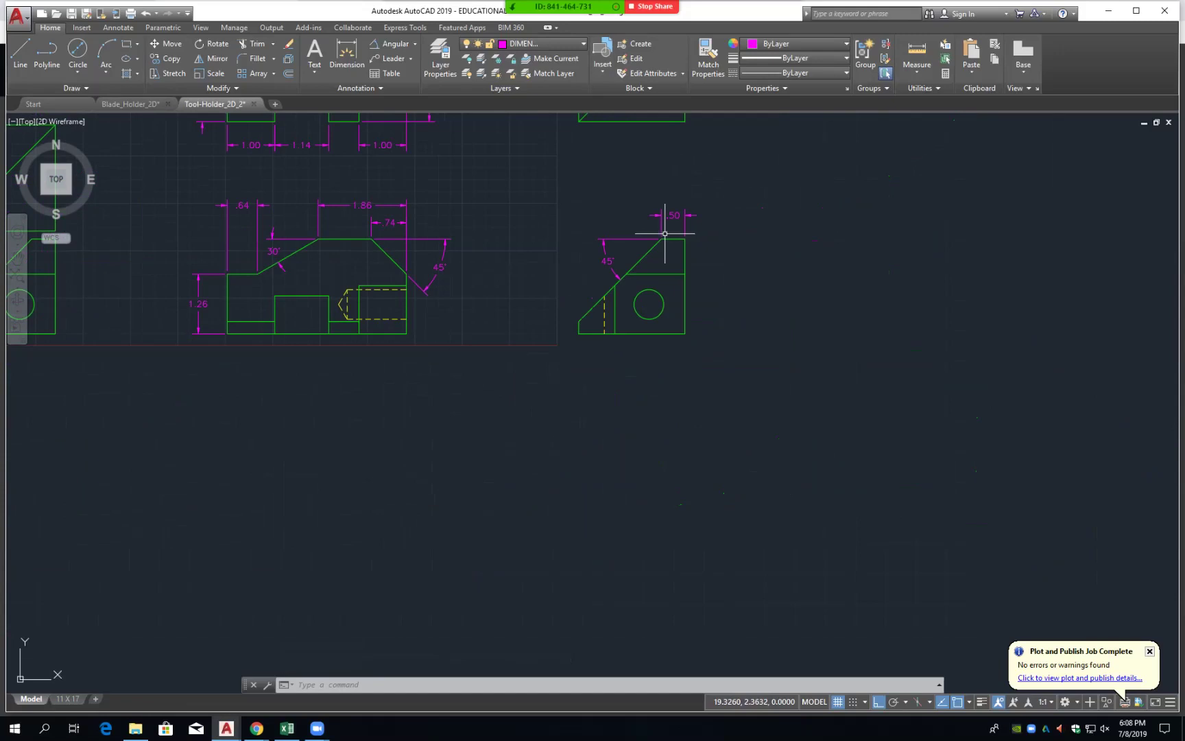
{"action": "middle_click_drag", "start_coordinate": [317, 193], "coordinate": [315, 305]}
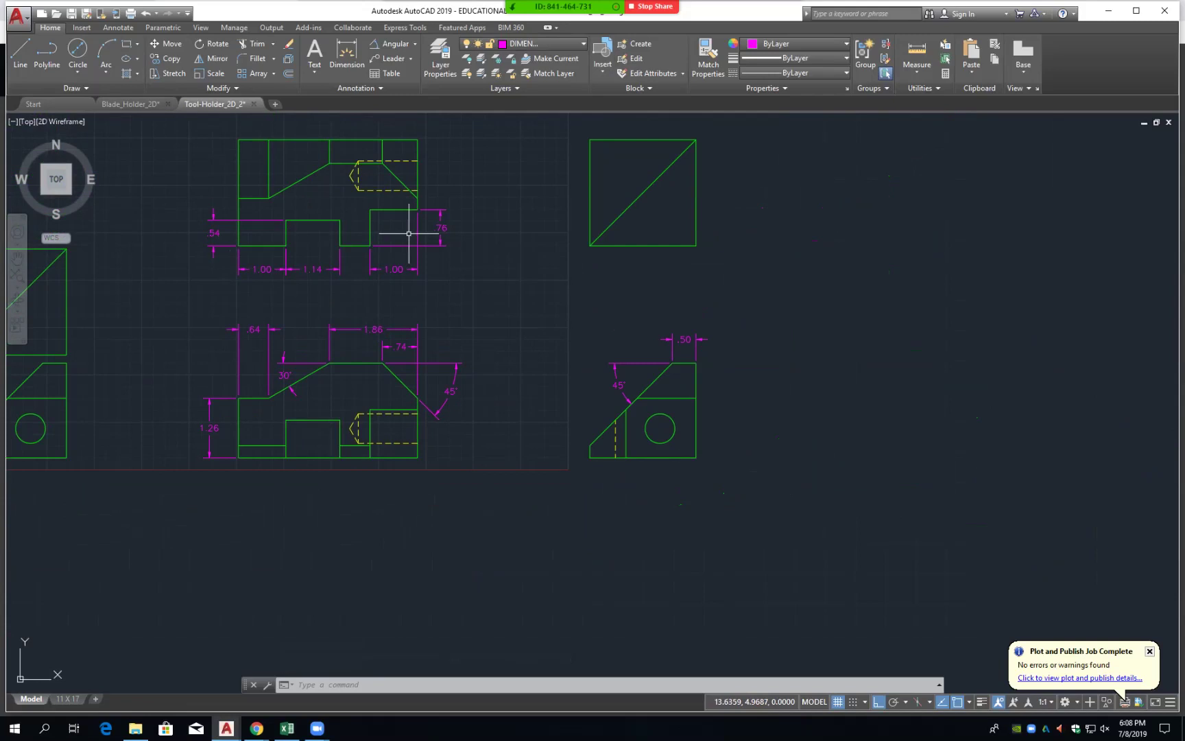
{"action": "scroll", "coordinate": [679, 419], "scroll_direction": "up", "scroll_amount": 2}
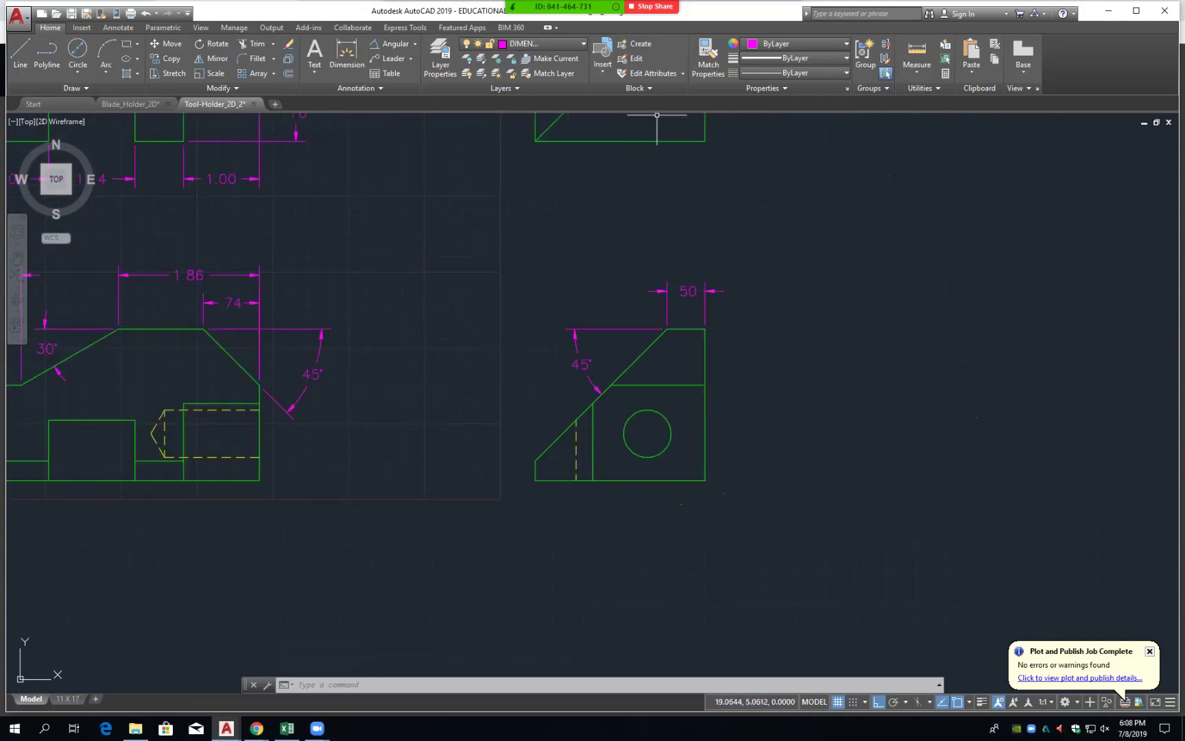
- Choose CIRCLE_CENTER_LINE.dwg as the block to insert and accept the settings
{"action": "left_click", "coordinate": [602, 60]}
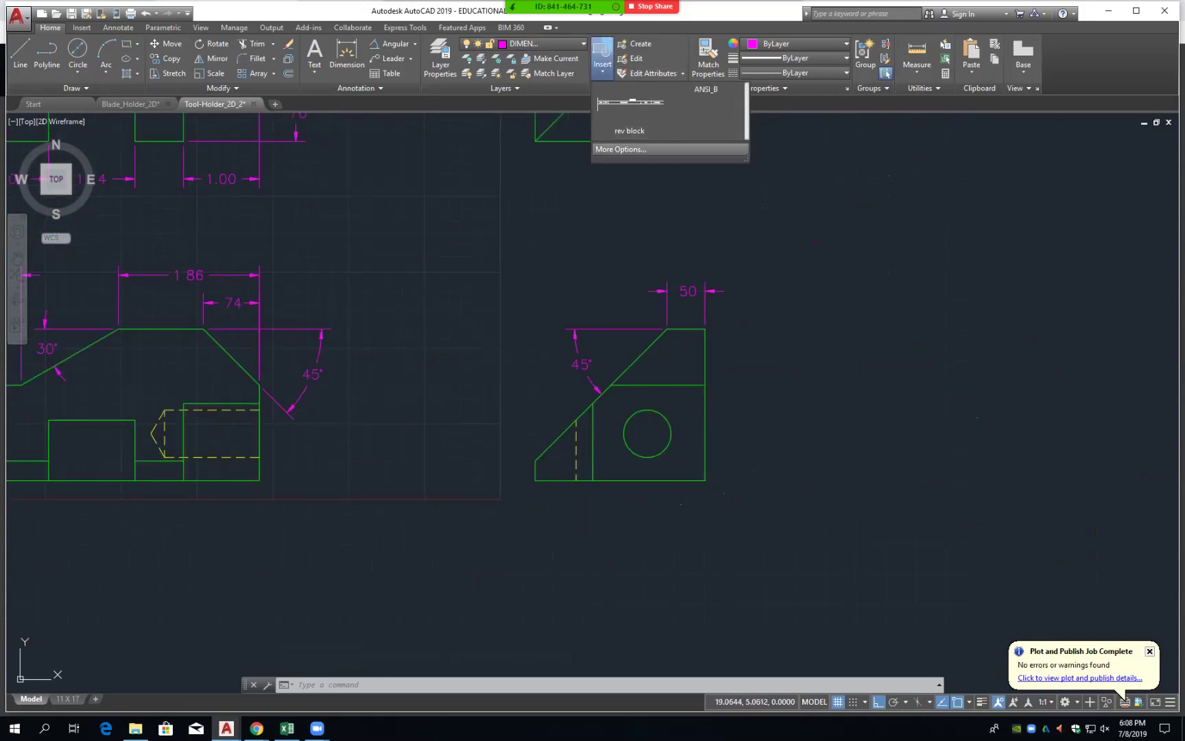
{"action": "left_click", "coordinate": [620, 148]}
{"action": "left_click", "coordinate": [710, 287]}
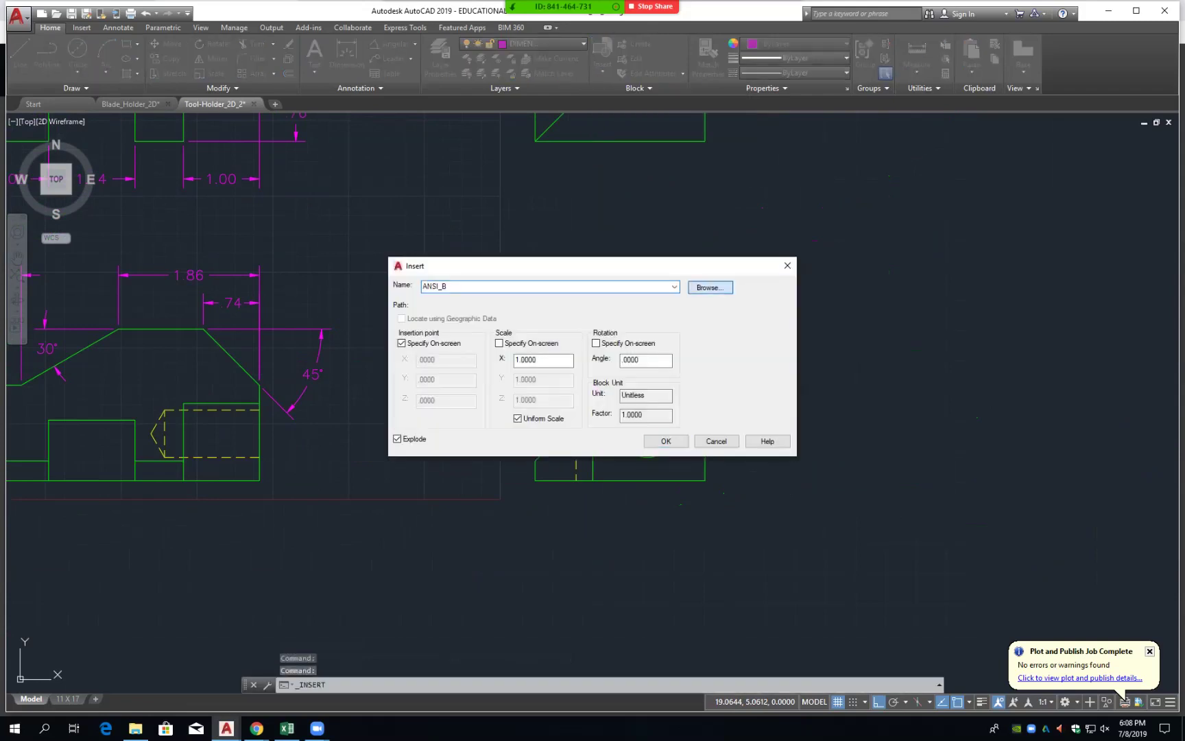
{"action": "left_click", "coordinate": [525, 262]}
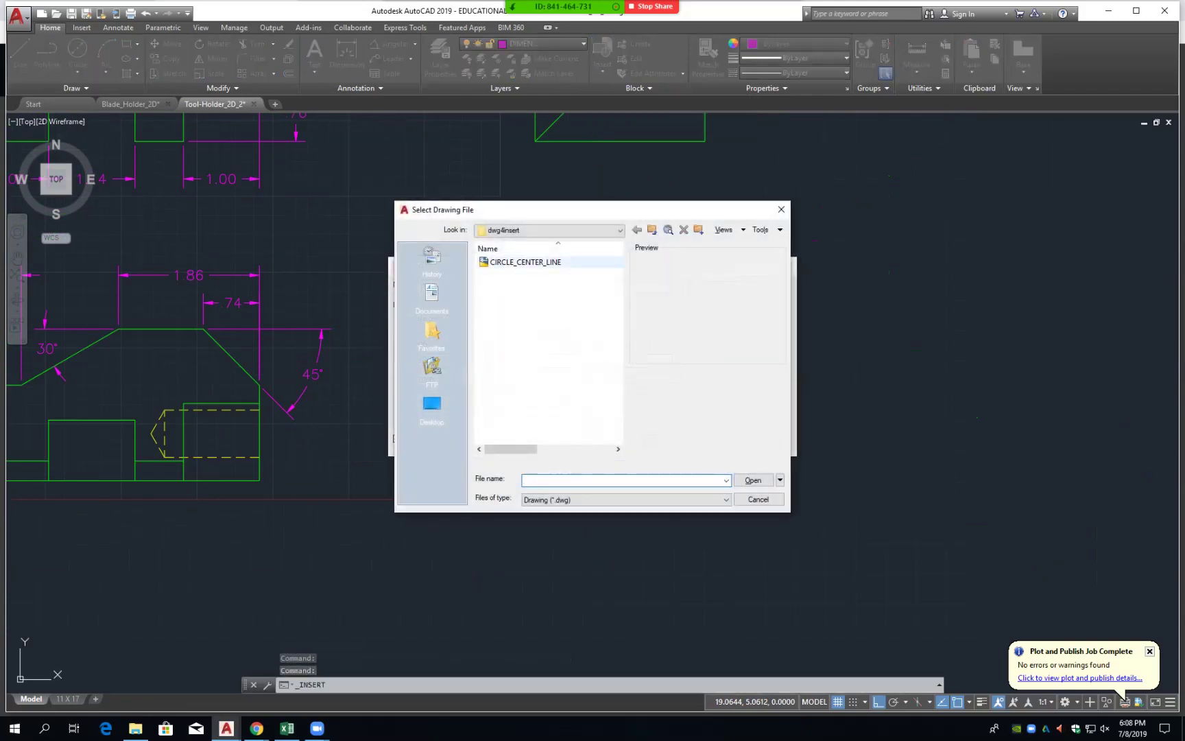
{"action": "key", "text": "Return"}
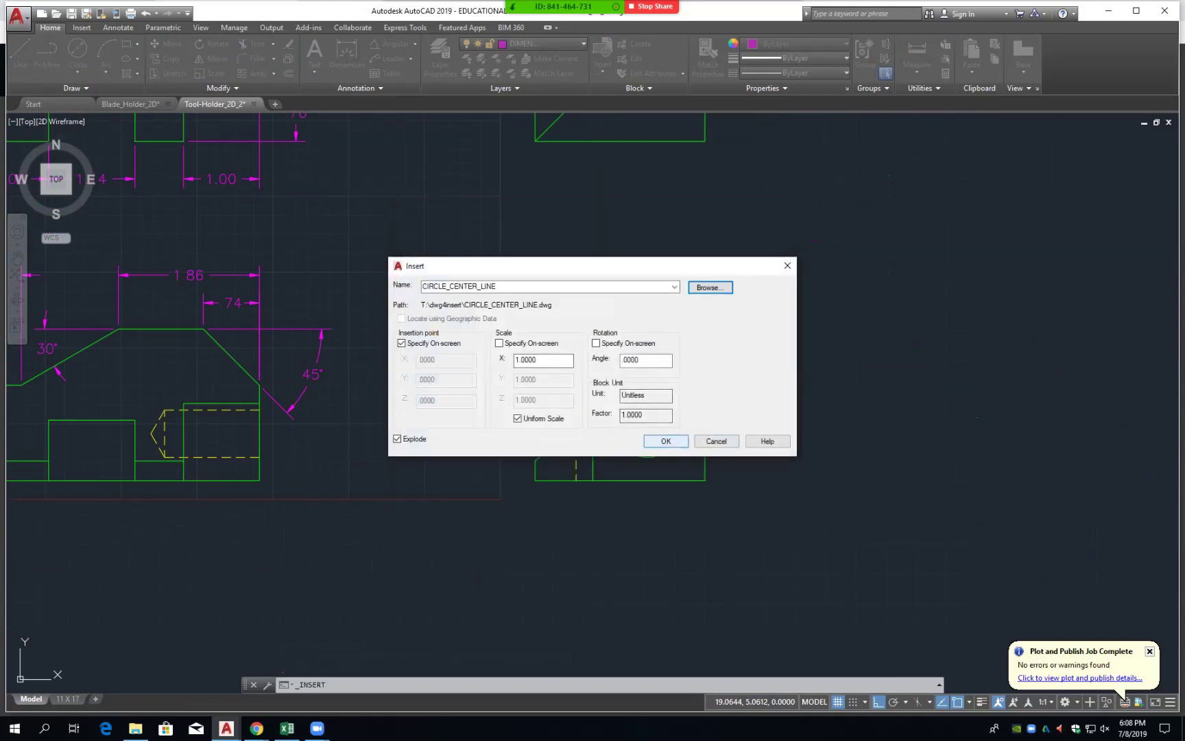
{"action": "left_click", "coordinate": [666, 441]}
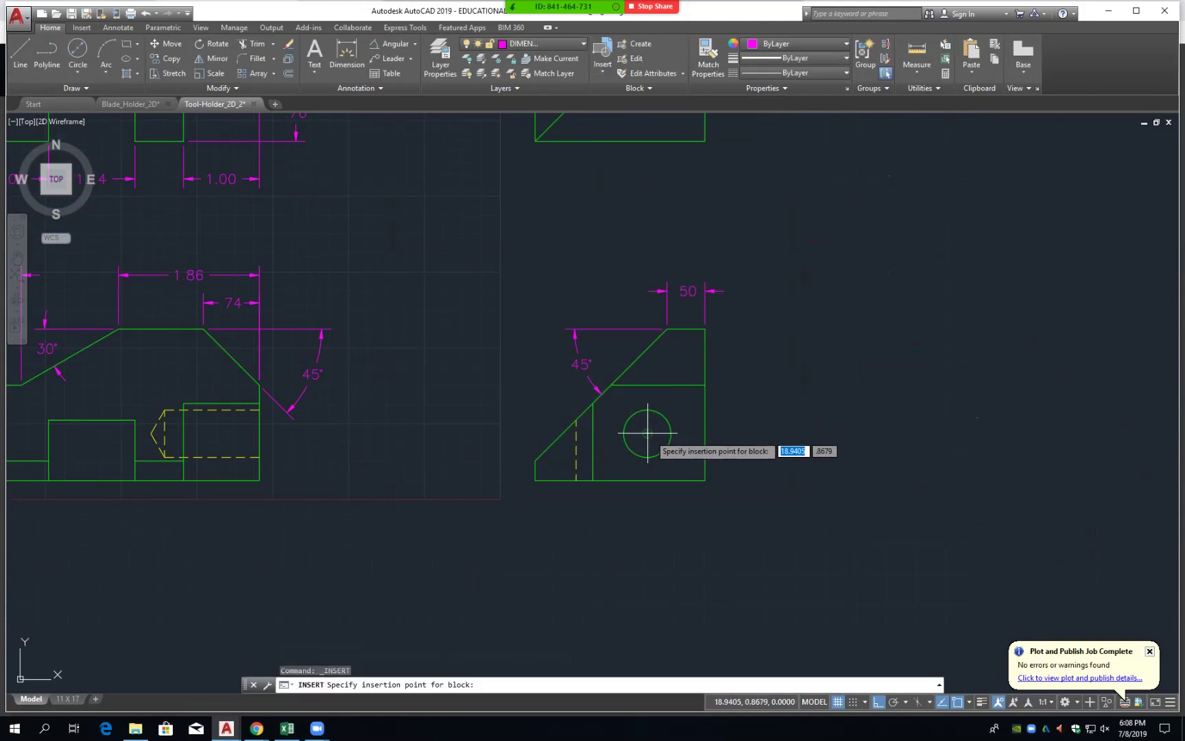
- Place the centre-mark block at the side-view hole's centre
{"action": "scroll", "coordinate": [766, 391], "scroll_direction": "down", "scroll_amount": 3}
{"action": "scroll", "coordinate": [793, 376], "scroll_direction": "down", "scroll_amount": 2}
{"action": "scroll", "coordinate": [779, 389], "scroll_direction": "down", "scroll_amount": 4}
{"action": "scroll", "coordinate": [780, 389], "scroll_direction": "up", "scroll_amount": 4}
{"action": "scroll", "coordinate": [768, 393], "scroll_direction": "up", "scroll_amount": 7}
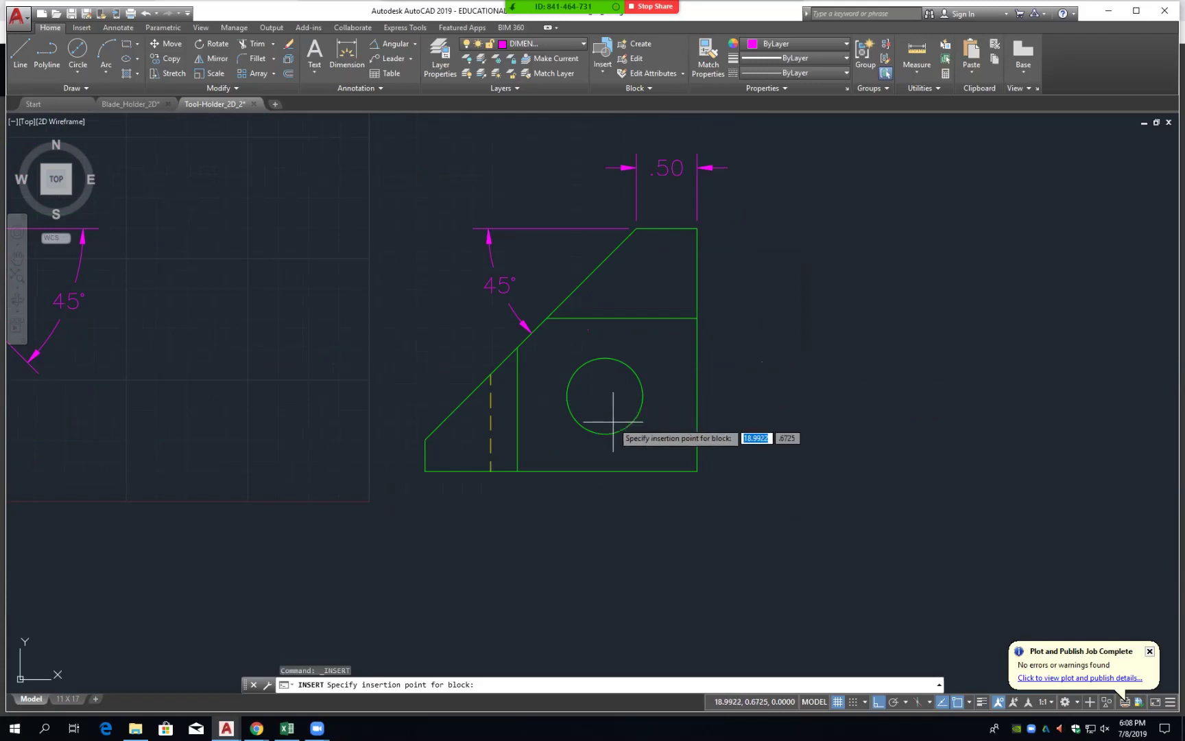
{"action": "left_click", "coordinate": [604, 396]}
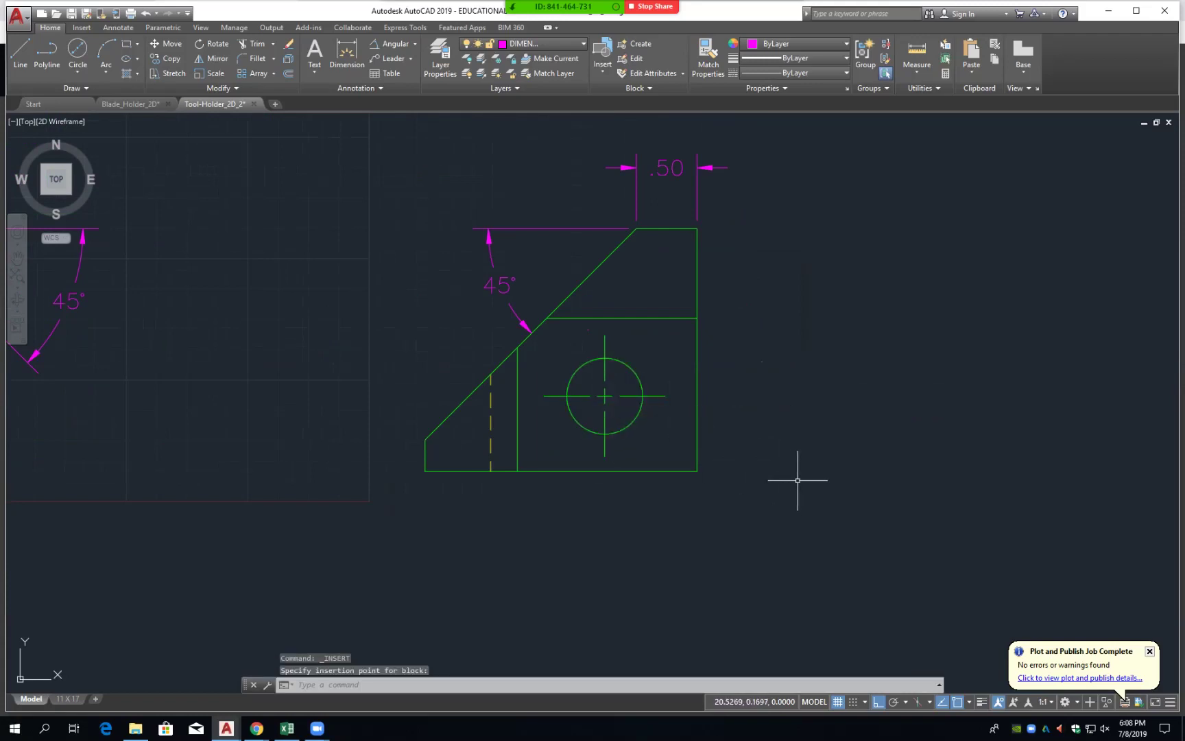
{"action": "scroll", "coordinate": [607, 398], "scroll_direction": "down", "scroll_amount": 3}
{"action": "scroll", "coordinate": [624, 393], "scroll_direction": "up", "scroll_amount": 5}
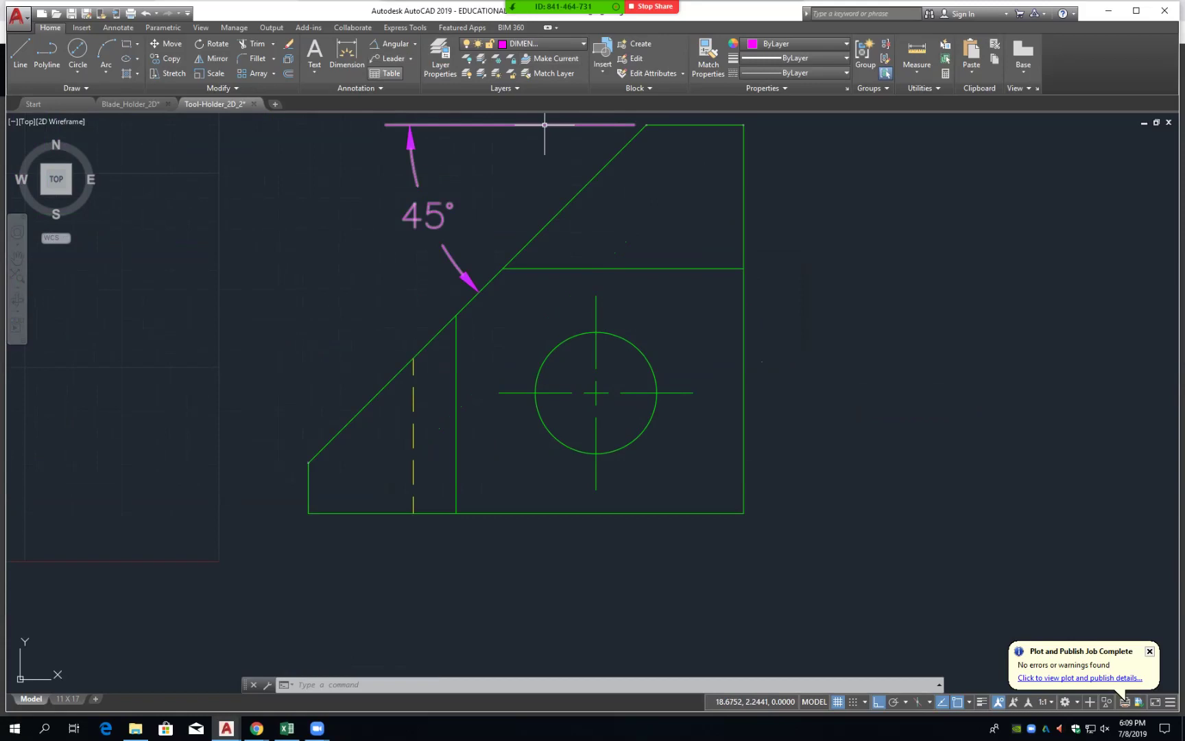
- Offset the hole circle outward by .25 as a temporary boundary
{"action": "type", "text": "o"}
{"action": "key", "text": "Return"}
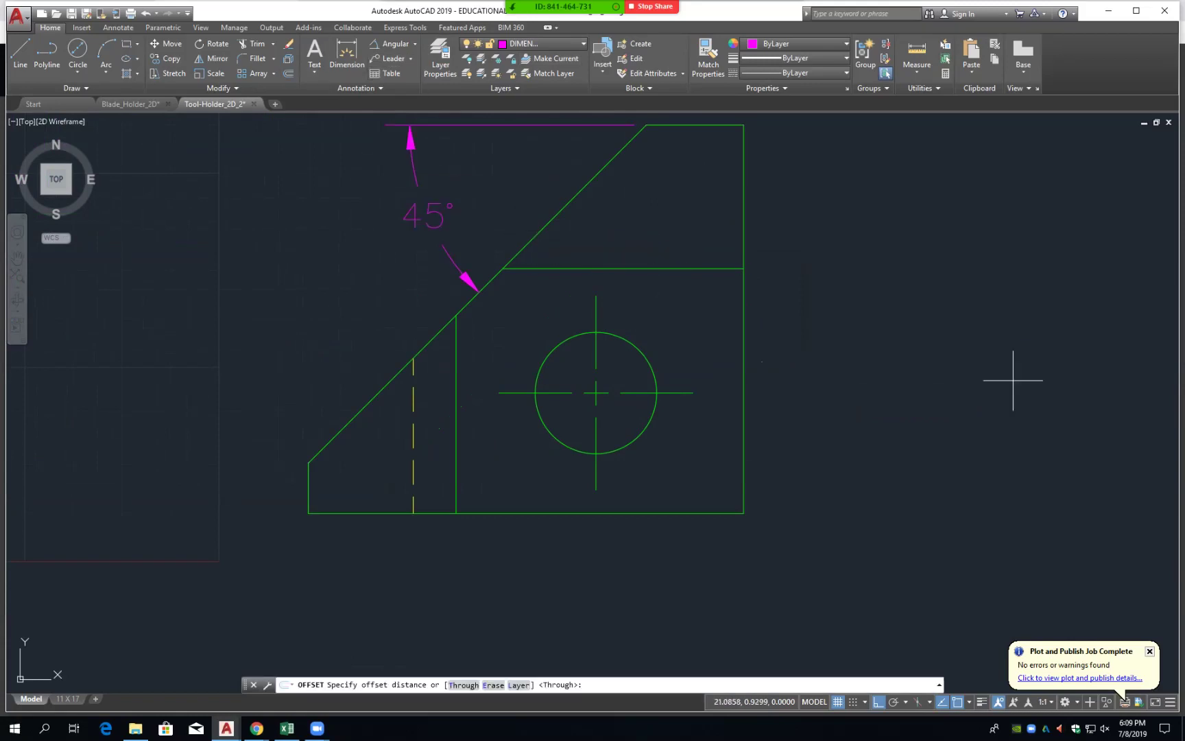
{"action": "type", "text": "5"}
{"action": "key", "text": "Return"}
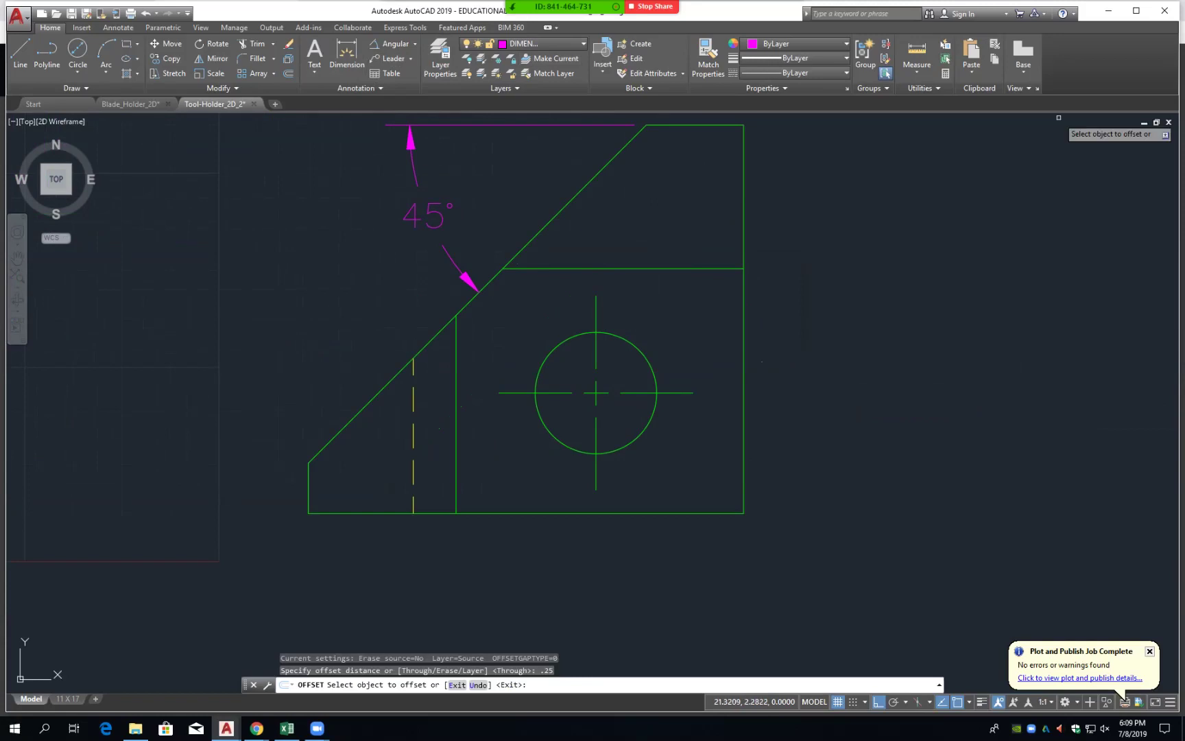
{"action": "left_click", "coordinate": [656, 384]}
{"action": "left_click", "coordinate": [755, 380]}
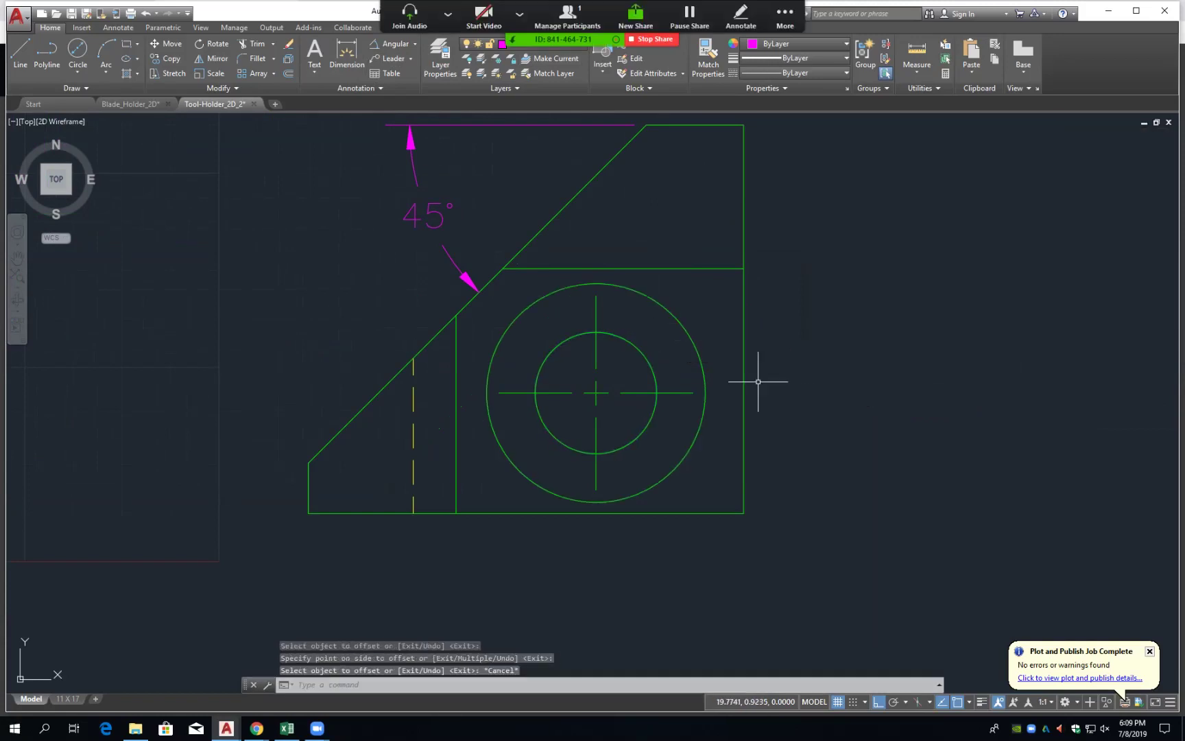
{"action": "key", "text": "Escape"}
{"action": "key", "text": "Escape"}
{"action": "key", "text": "Escape"}
- Extend the left, lower and right centerlines to the offset circle
{"action": "key", "text": "Return"}
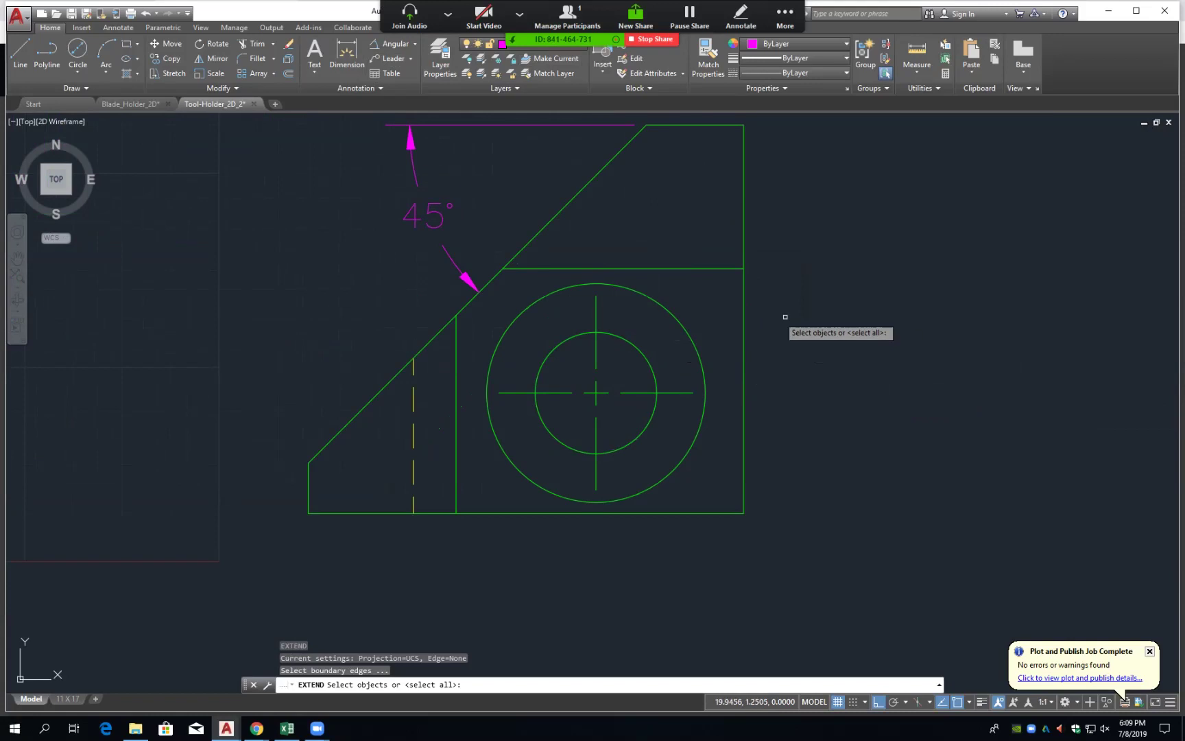
{"action": "left_click", "coordinate": [693, 339]}
{"action": "key", "text": "Return"}
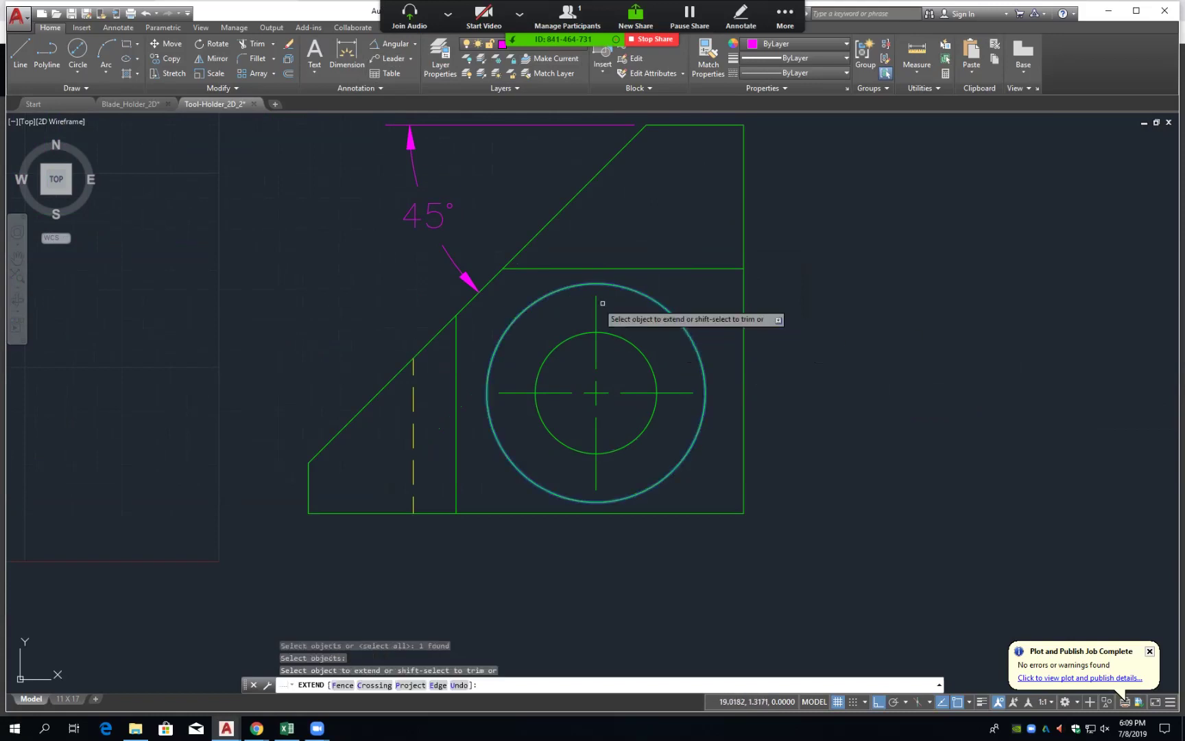
{"action": "left_click", "coordinate": [510, 393]}
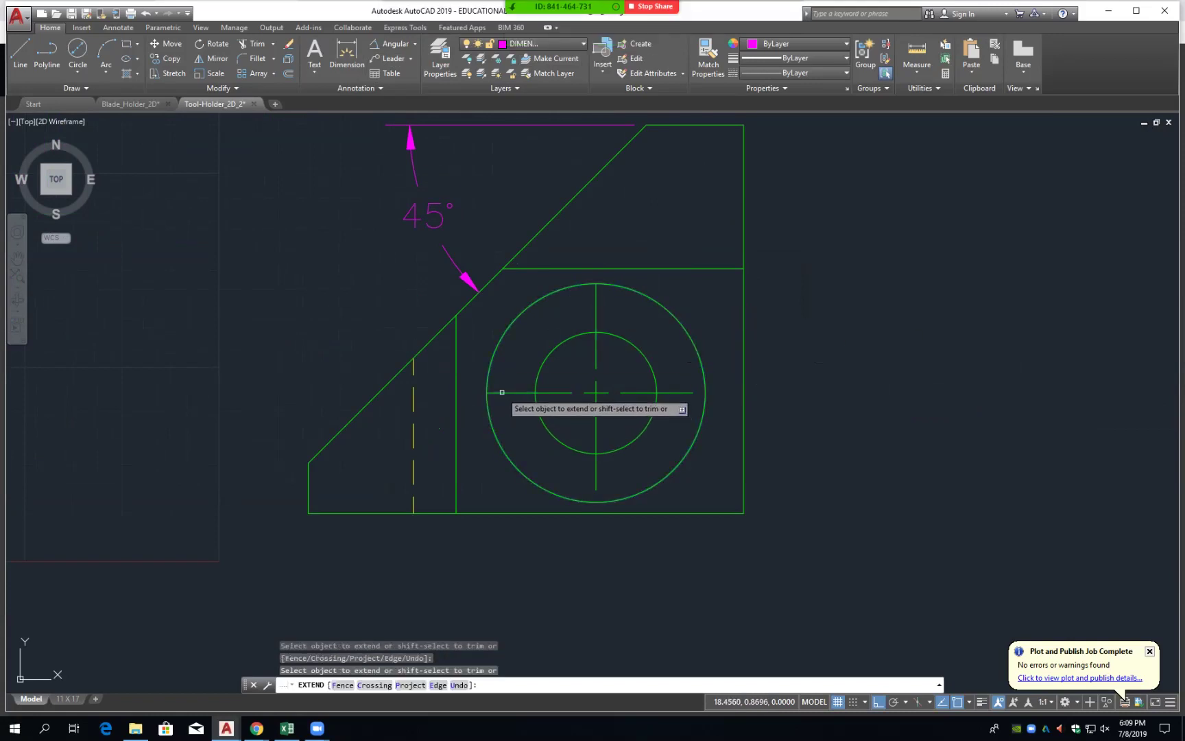
{"action": "left_click", "coordinate": [594, 482]}
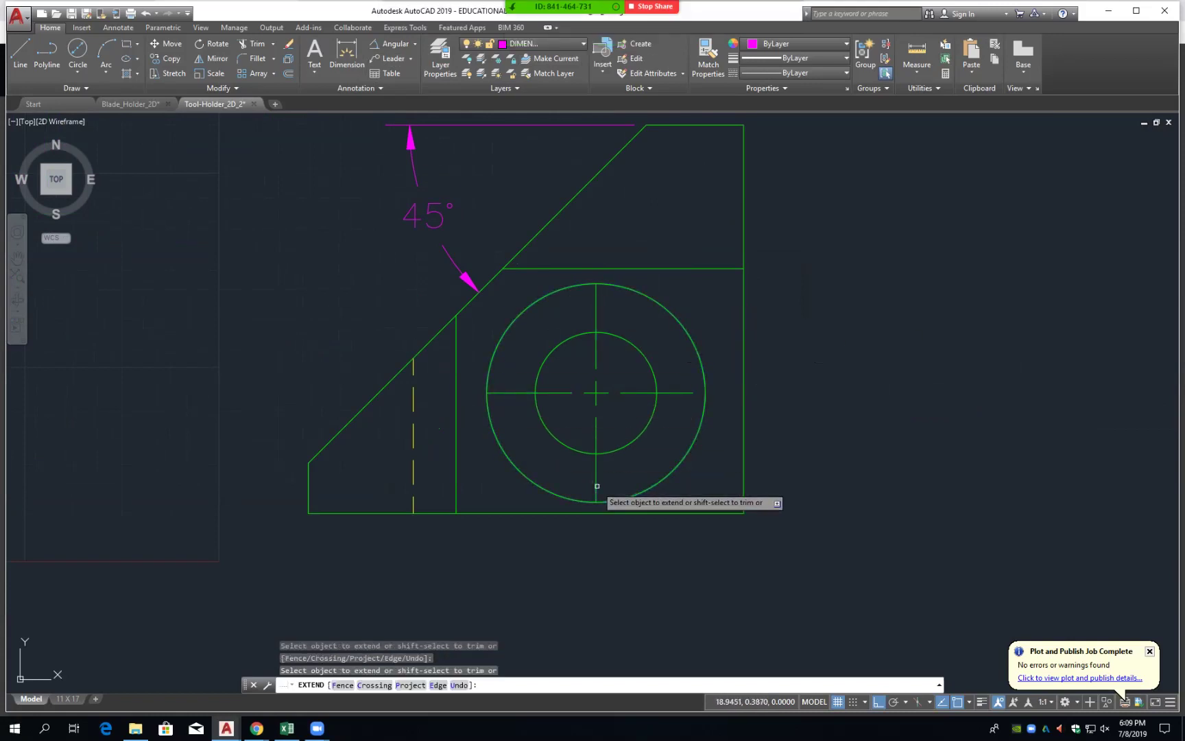
{"action": "left_click", "coordinate": [682, 391]}
{"action": "key", "text": "Escape"}
- Erase the temporary offset circle
{"action": "key", "text": "Return"}
{"action": "left_click", "coordinate": [700, 357]}
{"action": "key", "text": "Return"}
{"action": "scroll", "coordinate": [695, 391], "scroll_direction": "down", "scroll_amount": 2}
{"action": "scroll", "coordinate": [695, 391], "scroll_direction": "up", "scroll_amount": 2}
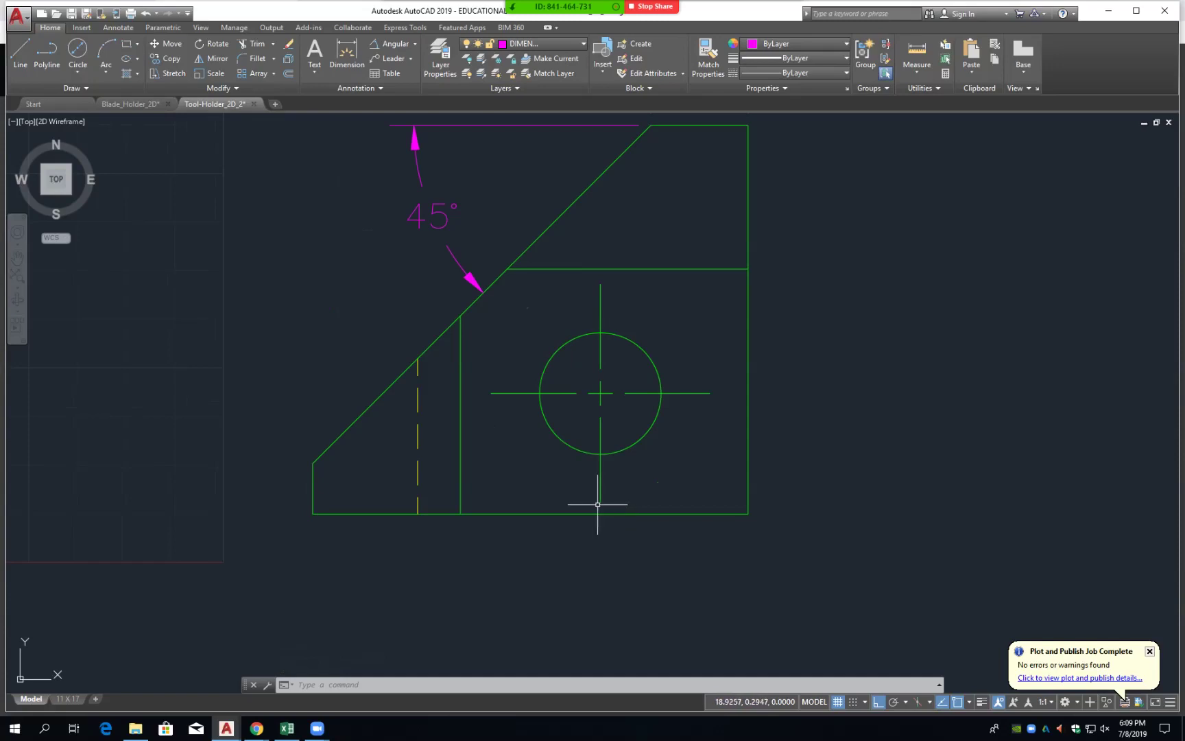
{"action": "scroll", "coordinate": [599, 483], "scroll_direction": "down", "scroll_amount": 2}
{"action": "scroll", "coordinate": [604, 463], "scroll_direction": "down", "scroll_amount": 2}
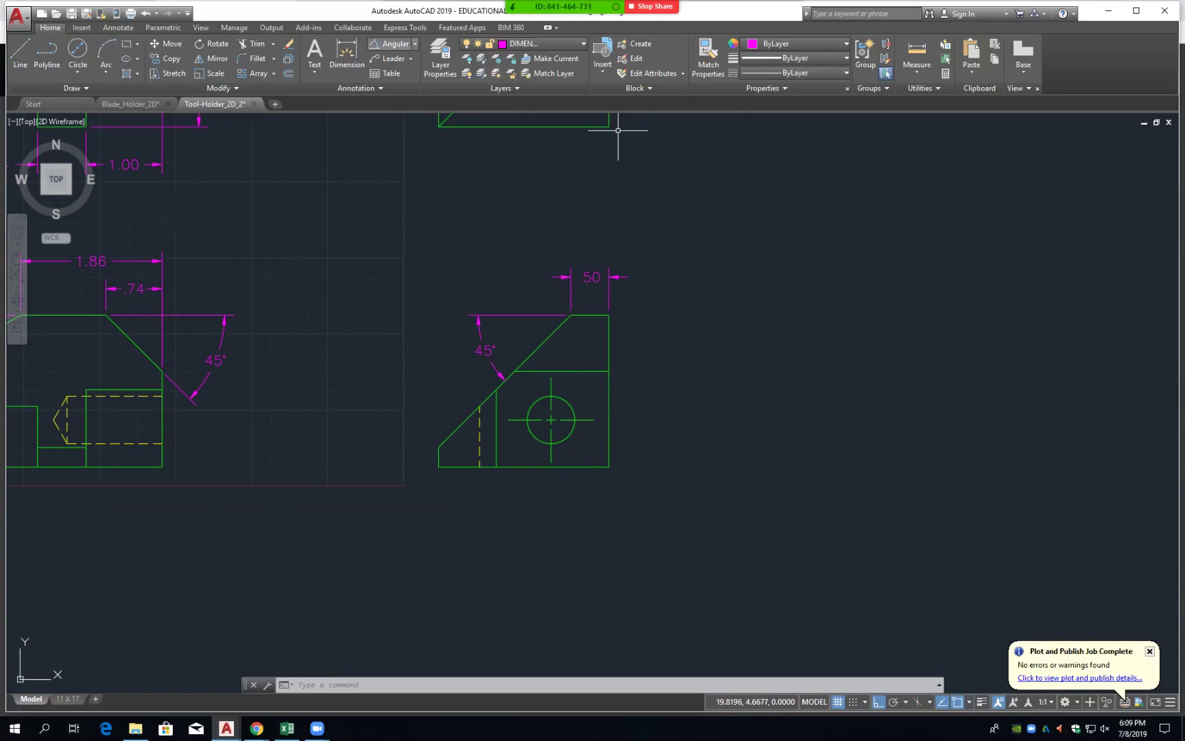
- Locate the hole centre with .62 vertical and .76 horizontal linear dimensions
{"action": "left_click", "coordinate": [414, 43]}
{"action": "left_click", "coordinate": [394, 64]}
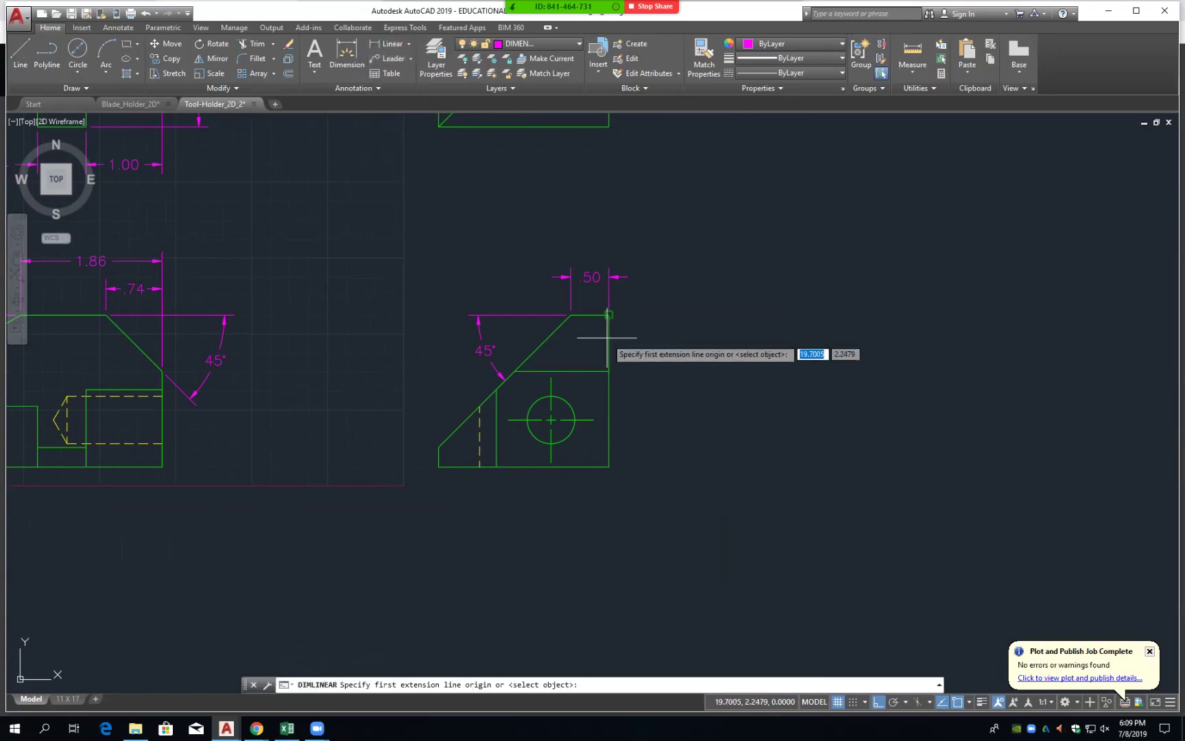
{"action": "left_click", "coordinate": [594, 420]}
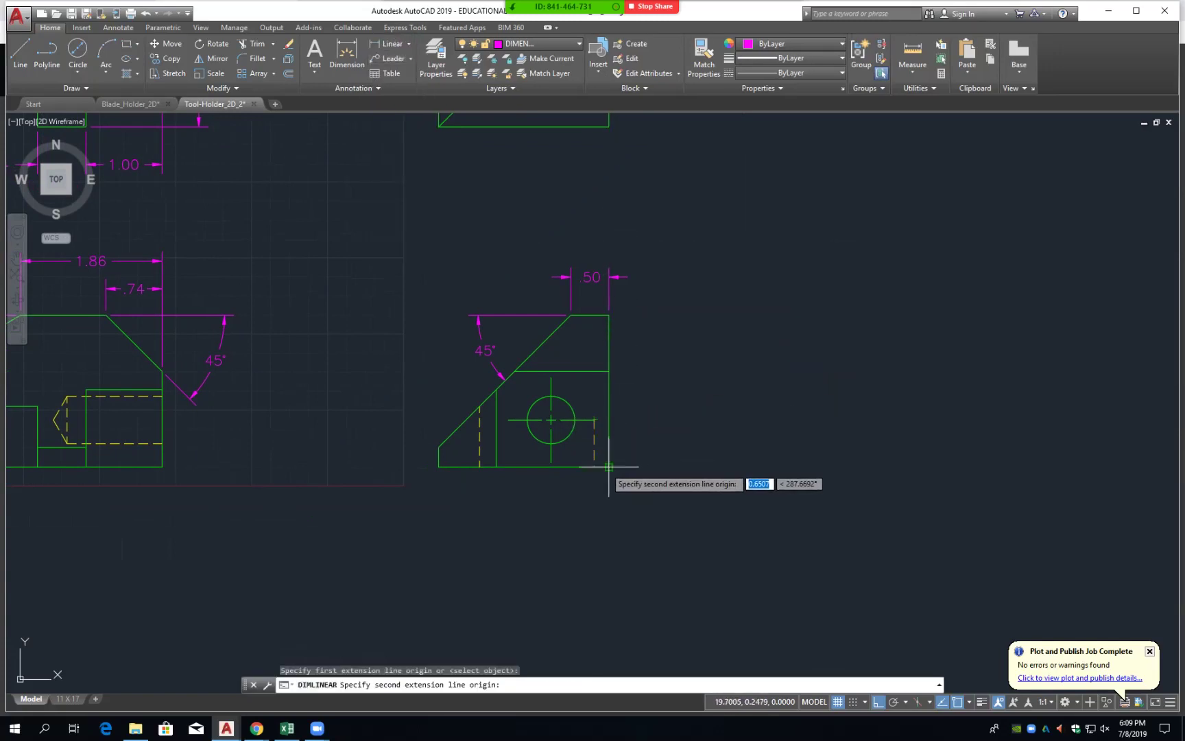
{"action": "left_click", "coordinate": [610, 468]}
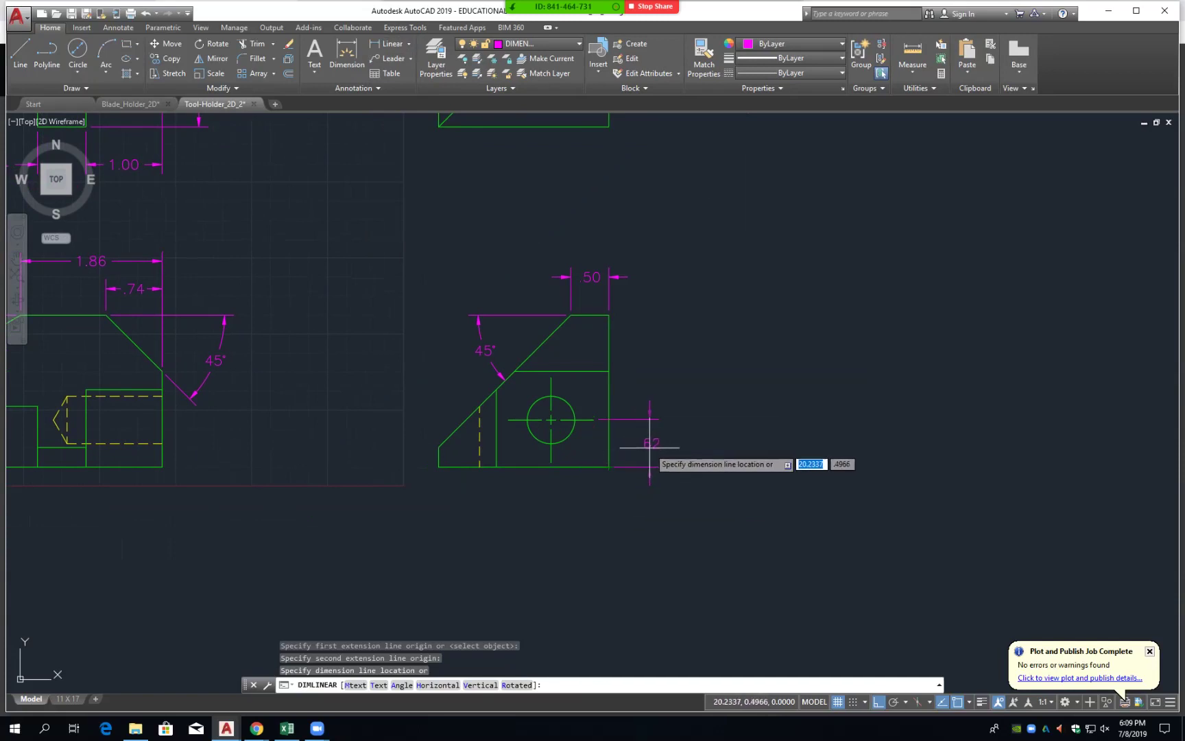
{"action": "left_click", "coordinate": [651, 447]}
{"action": "key", "text": "Return"}
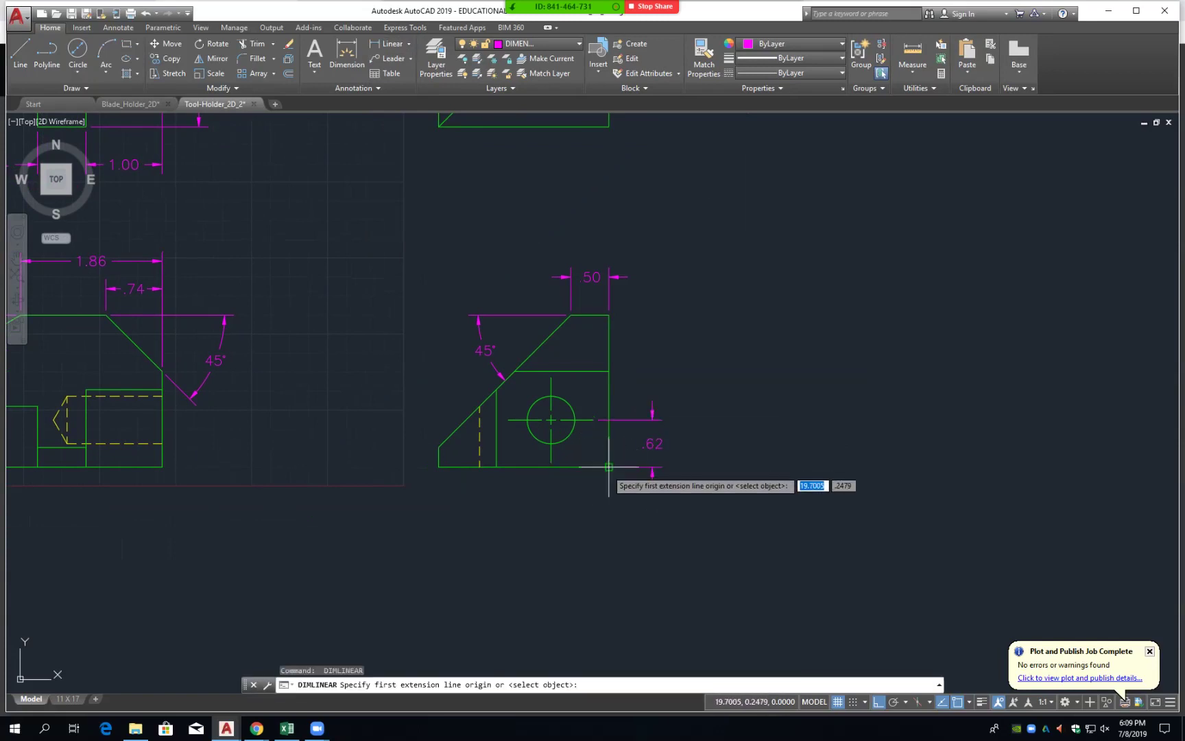
{"action": "left_click", "coordinate": [590, 472]}
{"action": "left_click", "coordinate": [552, 463]}
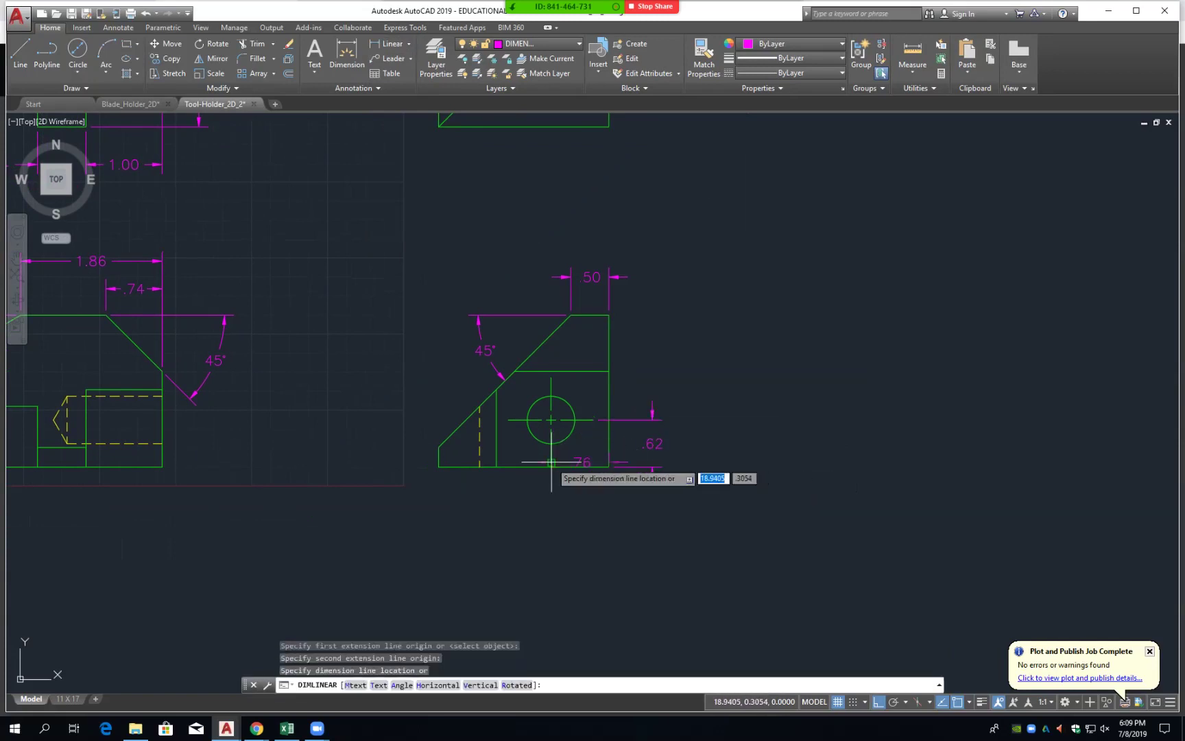
{"action": "left_click", "coordinate": [582, 504]}
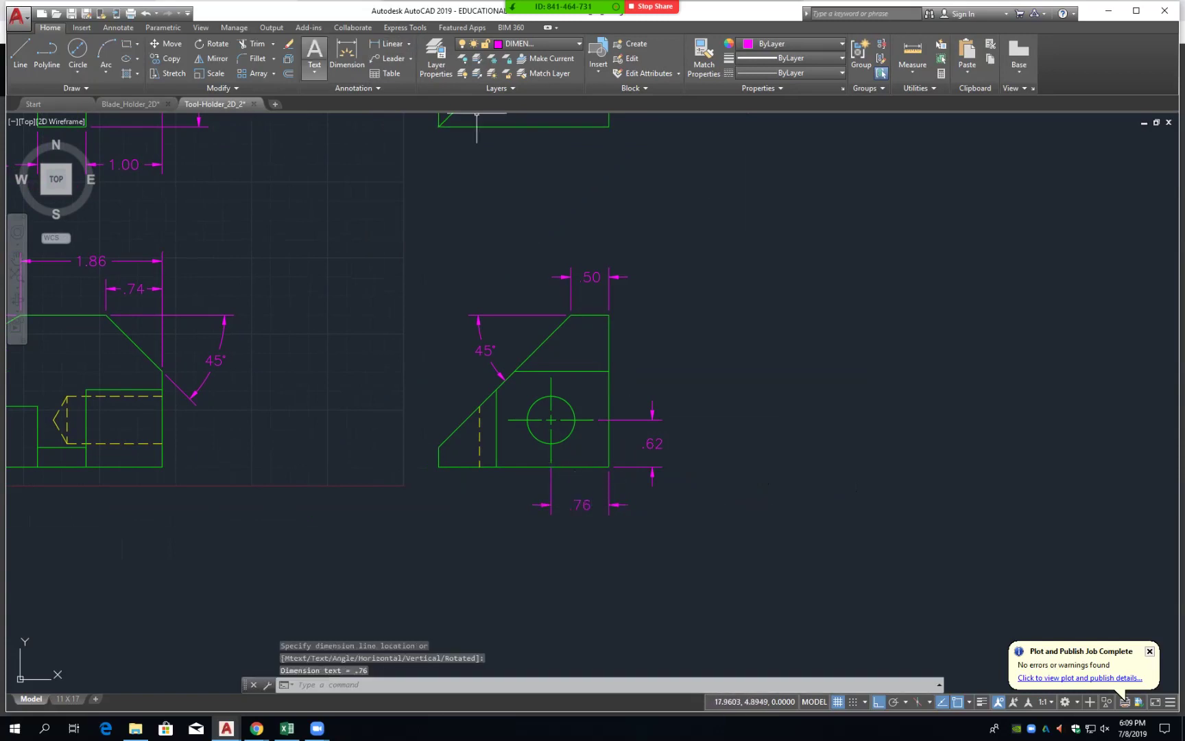
- Add a ⌀.63 diameter dimension to the side-view hole
{"action": "left_click", "coordinate": [408, 44]}
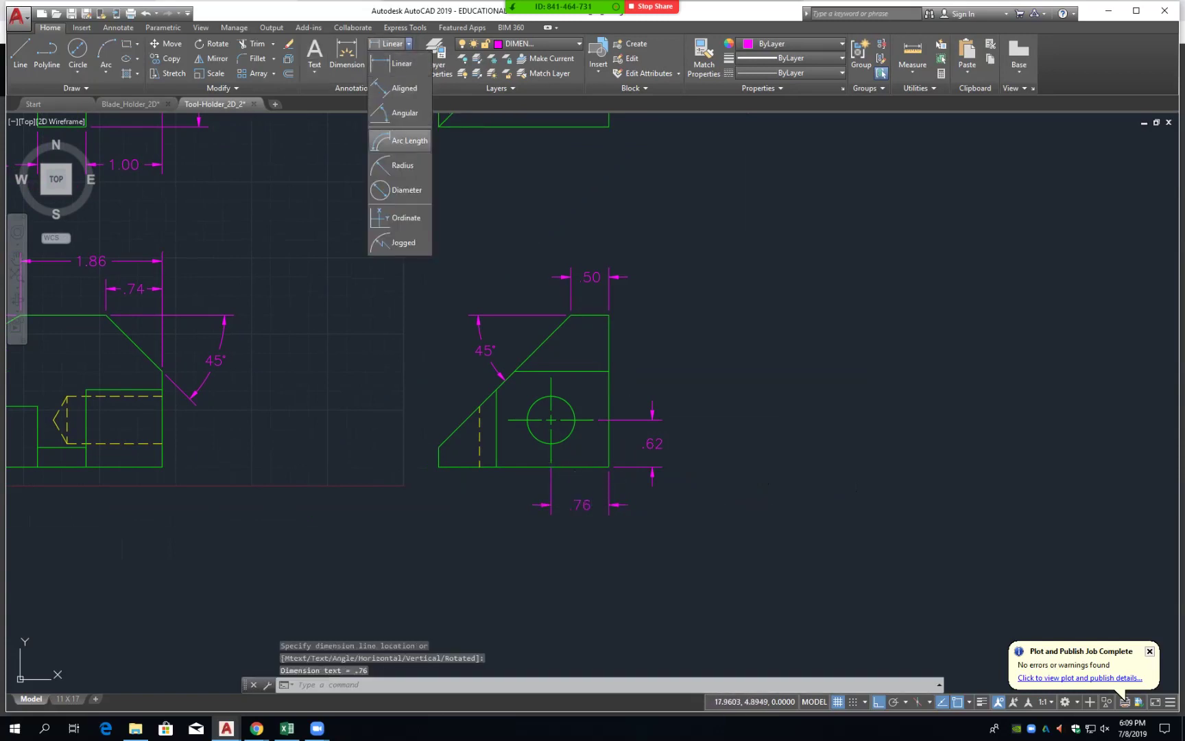
{"action": "left_click", "coordinate": [396, 191]}
{"action": "left_click", "coordinate": [528, 421]}
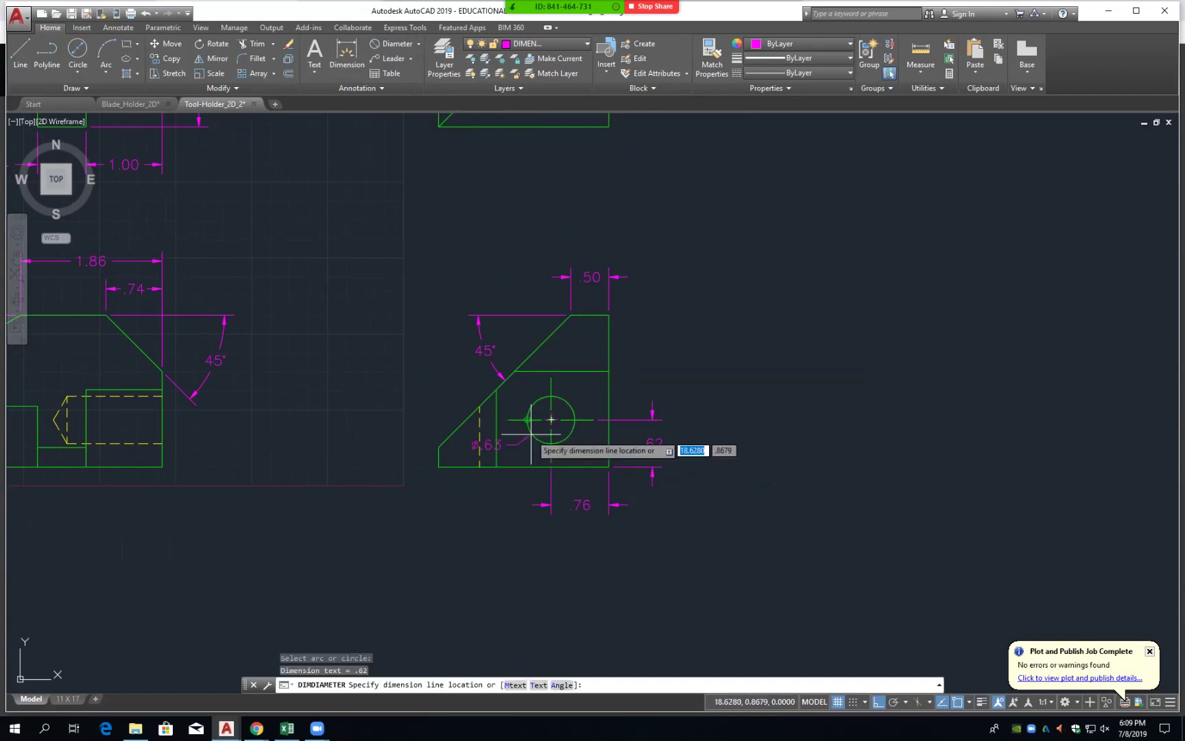
{"action": "left_click", "coordinate": [466, 493]}
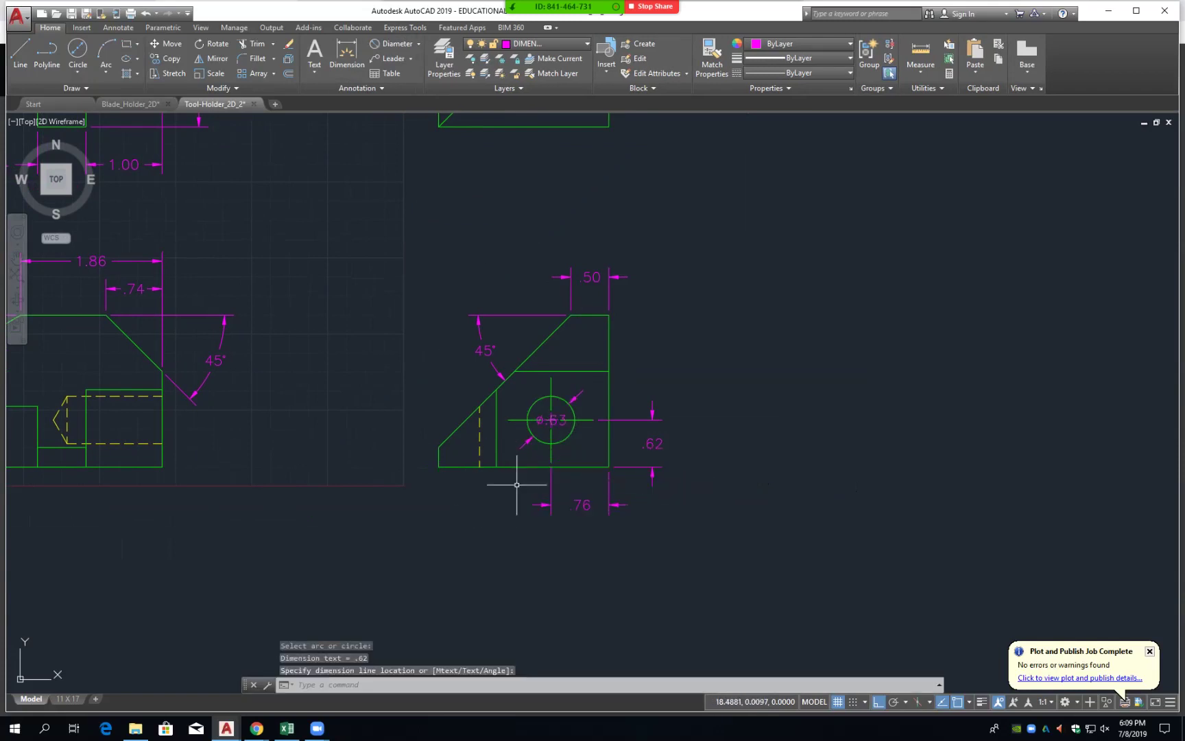
- Move the ⌀.63 text below-left of the part with Ortho turned off
{"action": "scroll", "coordinate": [533, 467], "scroll_direction": "up", "scroll_amount": 4}
{"action": "left_click", "coordinate": [555, 367]}
{"action": "left_click", "coordinate": [549, 375]}
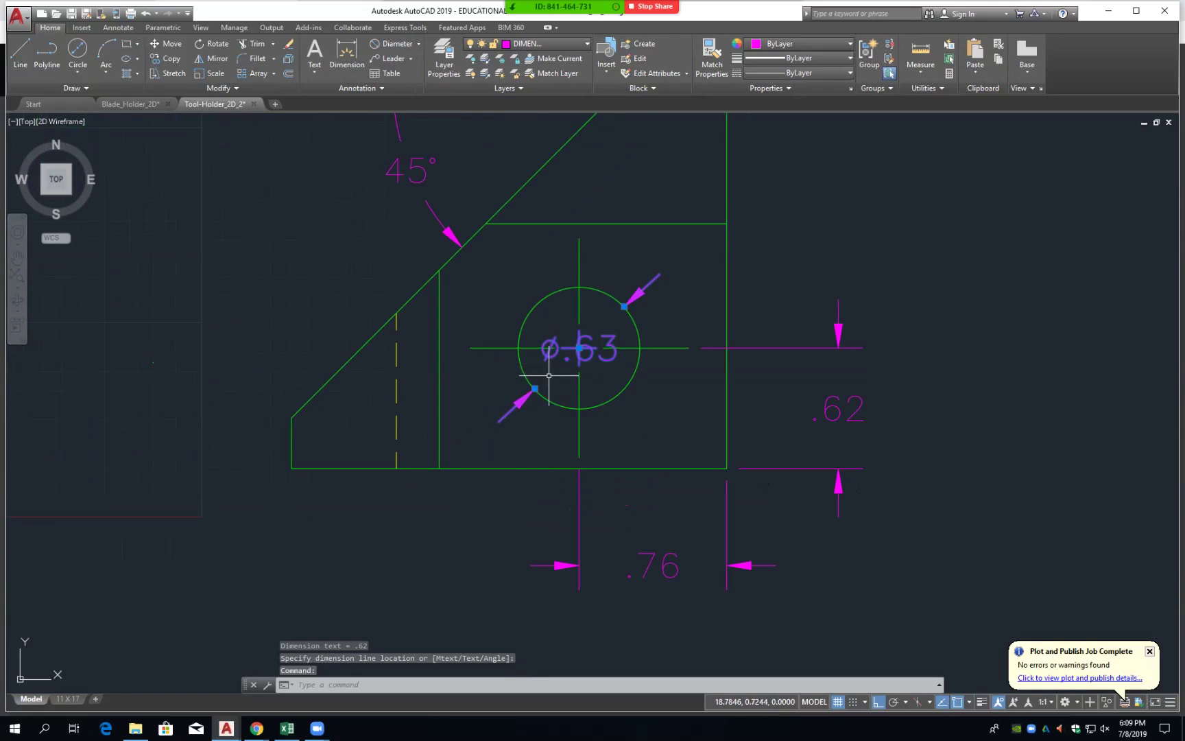
{"action": "left_click", "coordinate": [579, 348]}
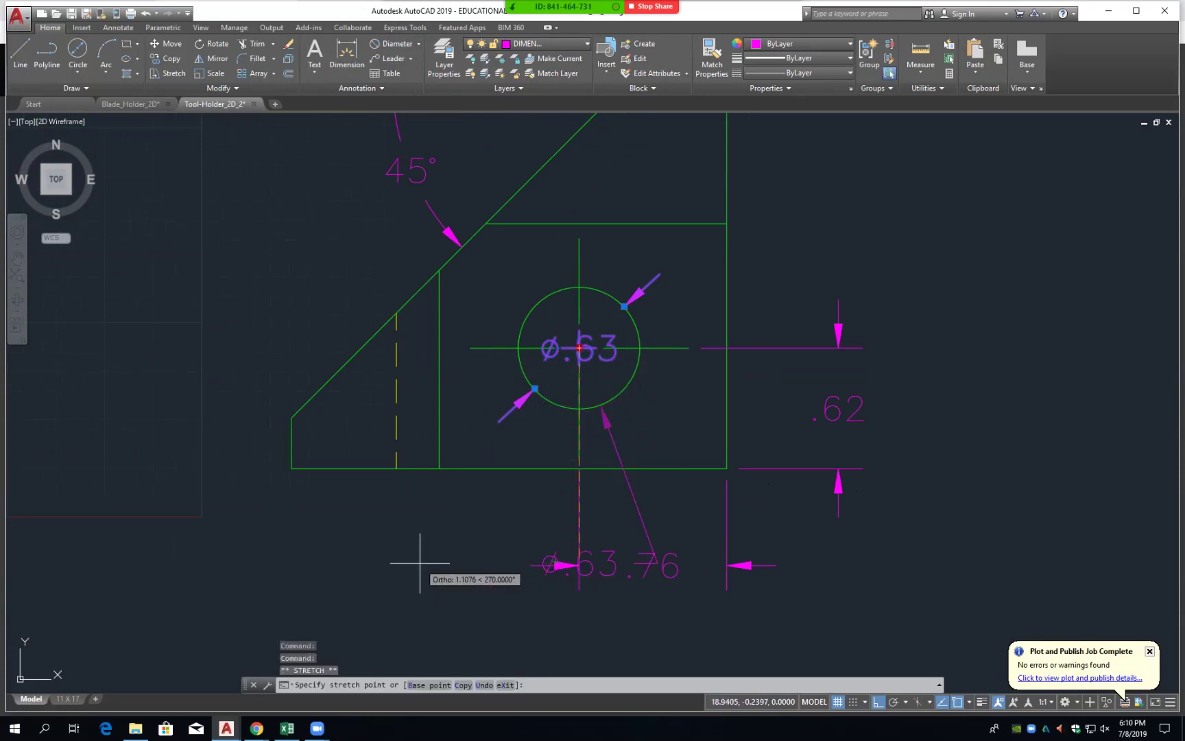
{"action": "key", "text": "F8"}
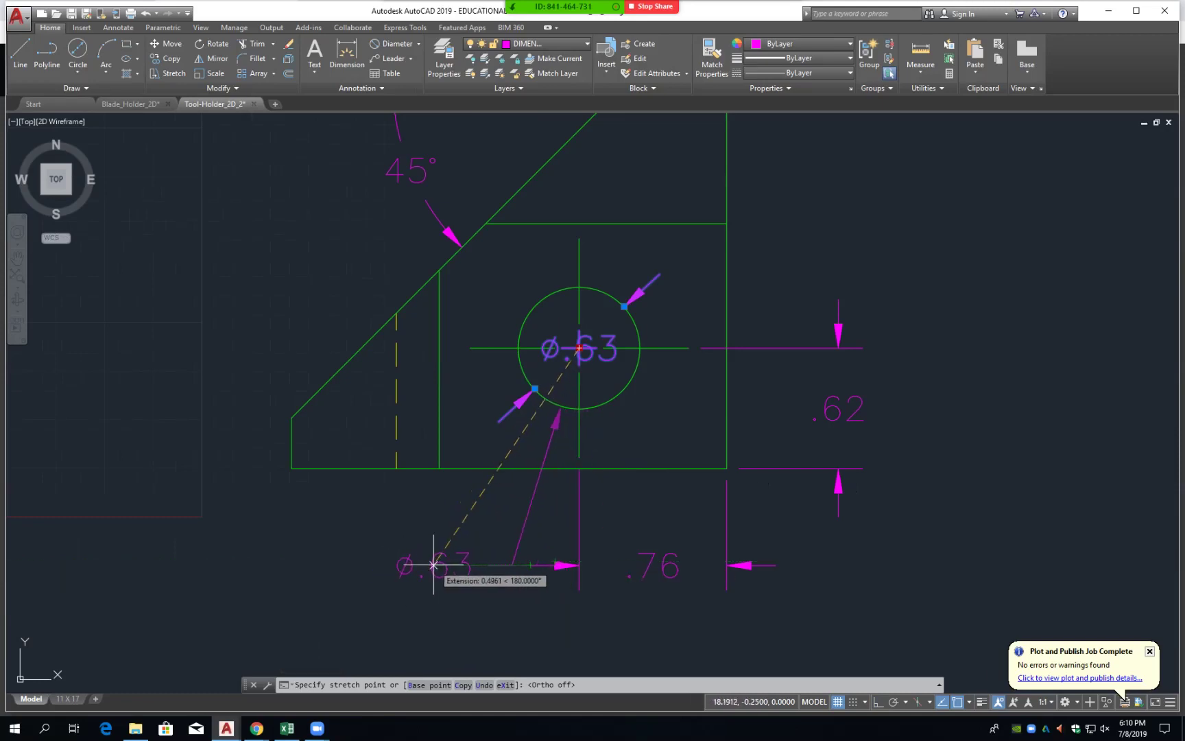
{"action": "left_click", "coordinate": [395, 564]}
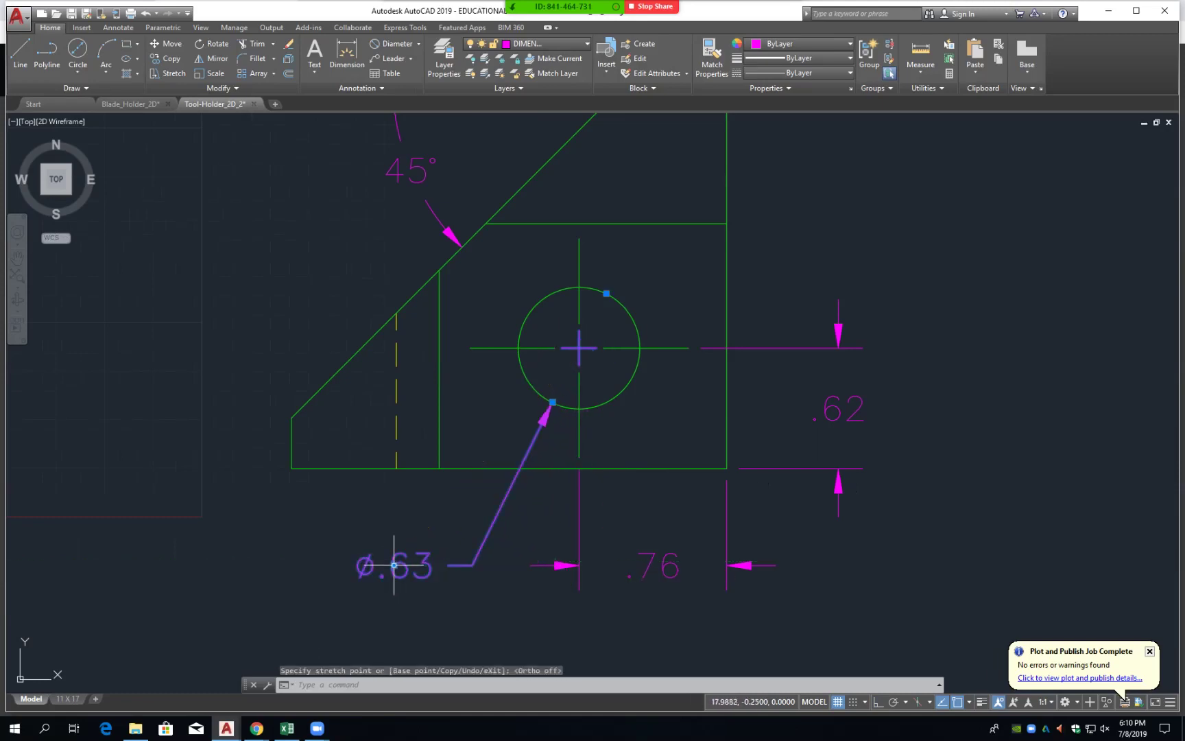
{"action": "scroll", "coordinate": [501, 583], "scroll_direction": "down", "scroll_amount": 2}
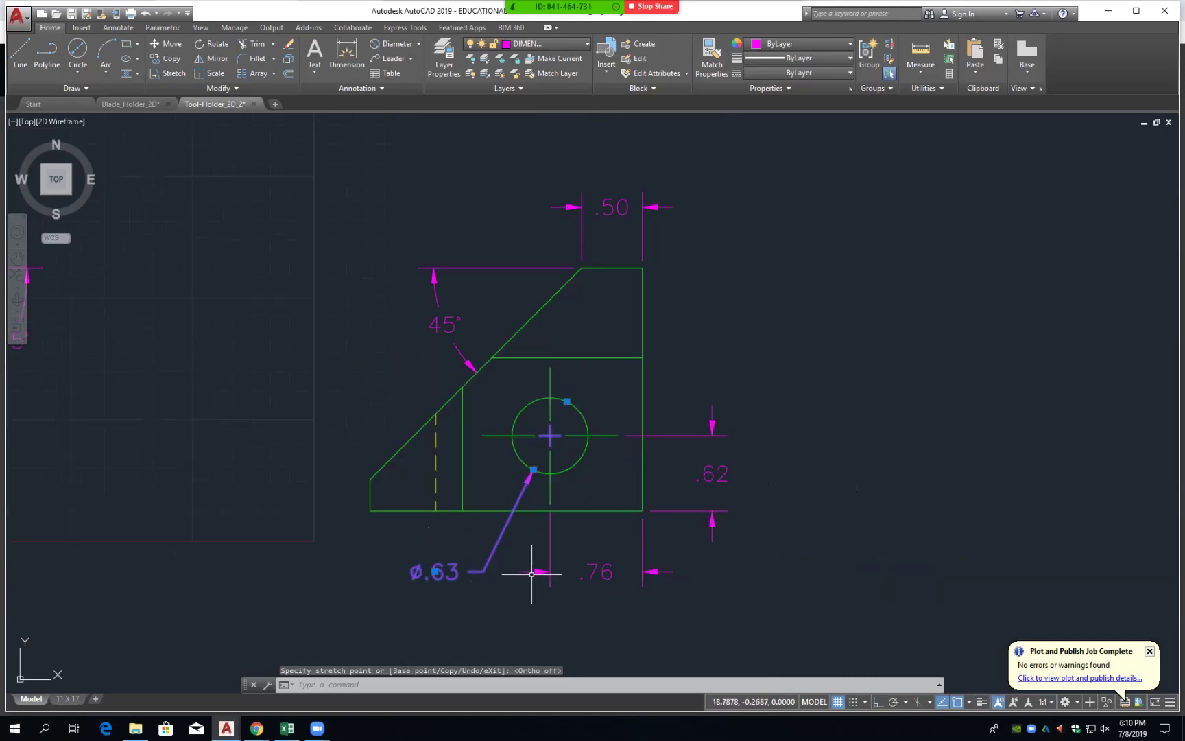
{"action": "key", "text": "Escape"}
{"action": "scroll", "coordinate": [531, 573], "scroll_direction": "down", "scroll_amount": 1}
{"action": "scroll", "coordinate": [532, 573], "scroll_direction": "down", "scroll_amount": 1}
{"action": "scroll", "coordinate": [532, 573], "scroll_direction": "down", "scroll_amount": 1}
{"action": "middle_click_drag", "start_coordinate": [507, 380], "coordinate": [617, 401]}
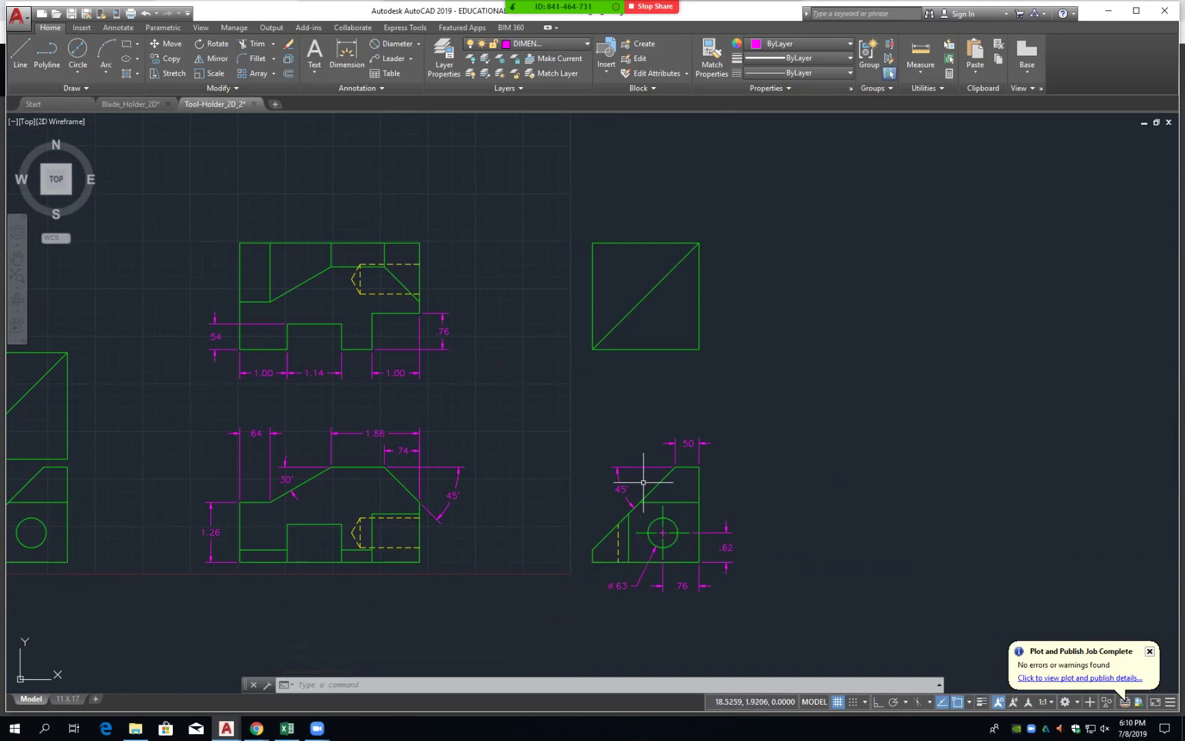
- Window-select and erase the upper-right square and its diagonal line
{"action": "key", "text": "Escape"}
{"action": "key", "text": "Escape"}
{"action": "key", "text": "Escape"}
{"action": "key", "text": "Return"}
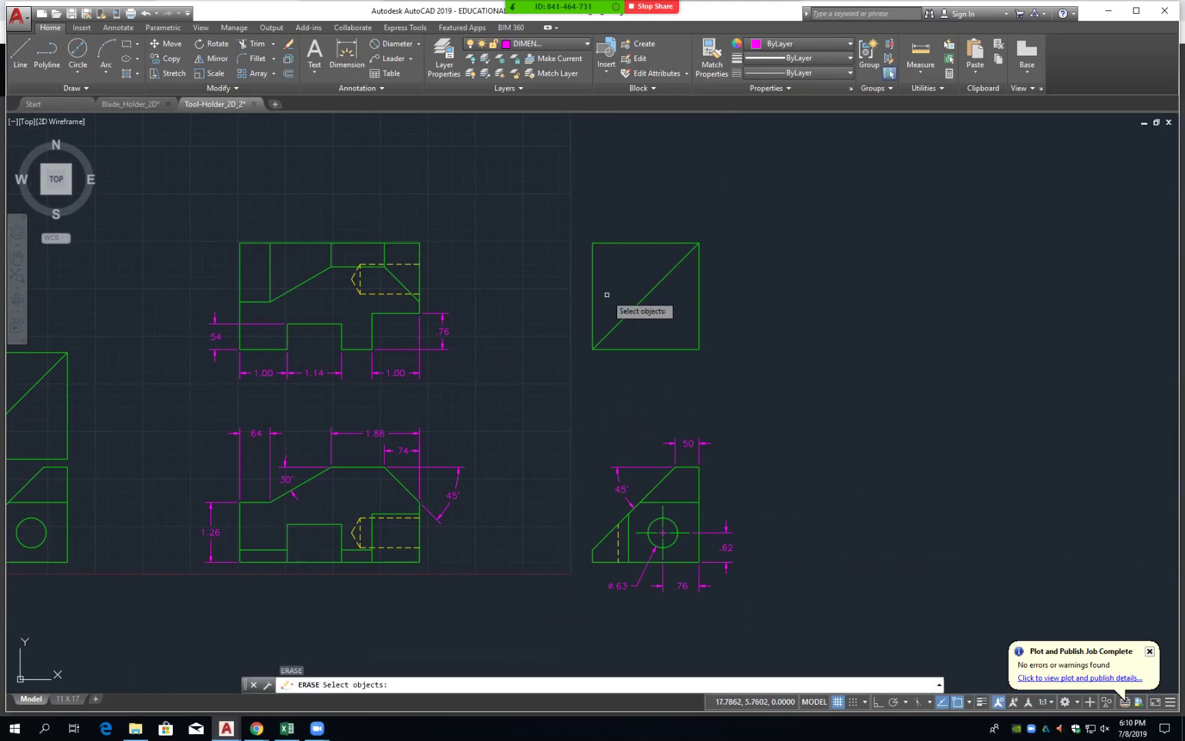
{"action": "left_click", "coordinate": [570, 214]}
{"action": "left_click", "coordinate": [791, 407]}
{"action": "scroll", "coordinate": [598, 391], "scroll_direction": "down", "scroll_amount": 2}
{"action": "scroll", "coordinate": [598, 391], "scroll_direction": "up", "scroll_amount": 4}
{"action": "scroll", "coordinate": [589, 401], "scroll_direction": "down", "scroll_amount": 2}
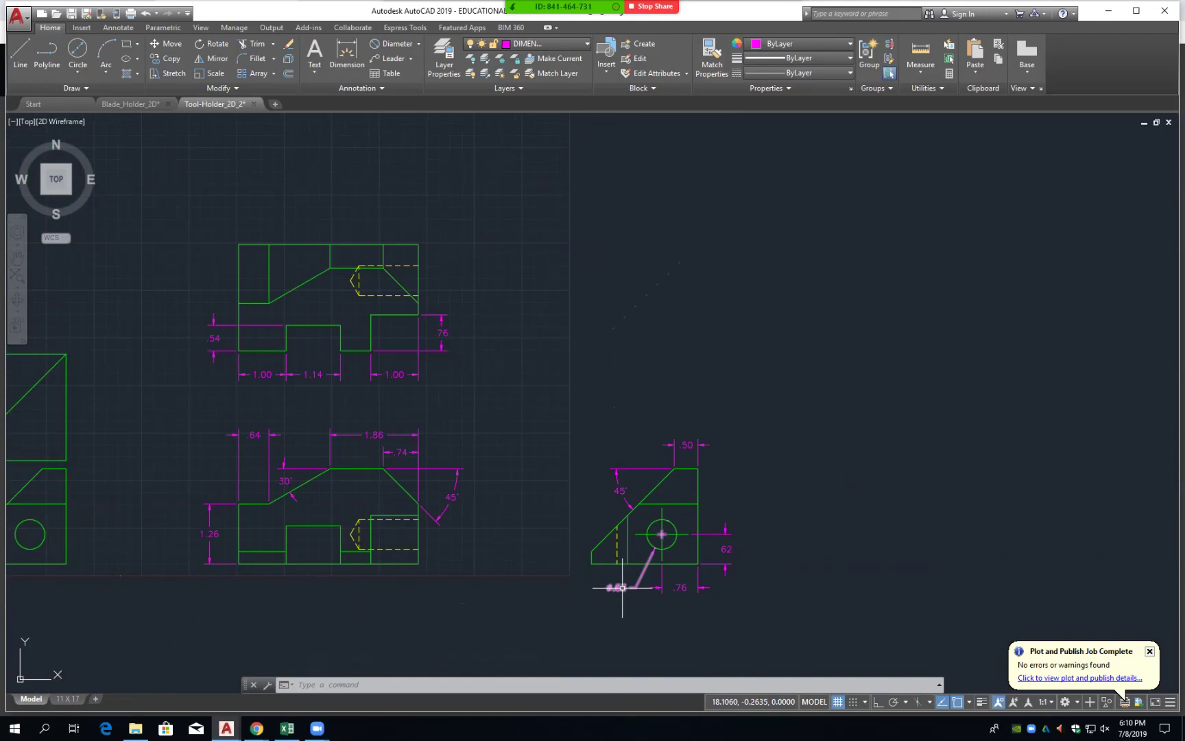
{"action": "left_click", "coordinate": [620, 588]}
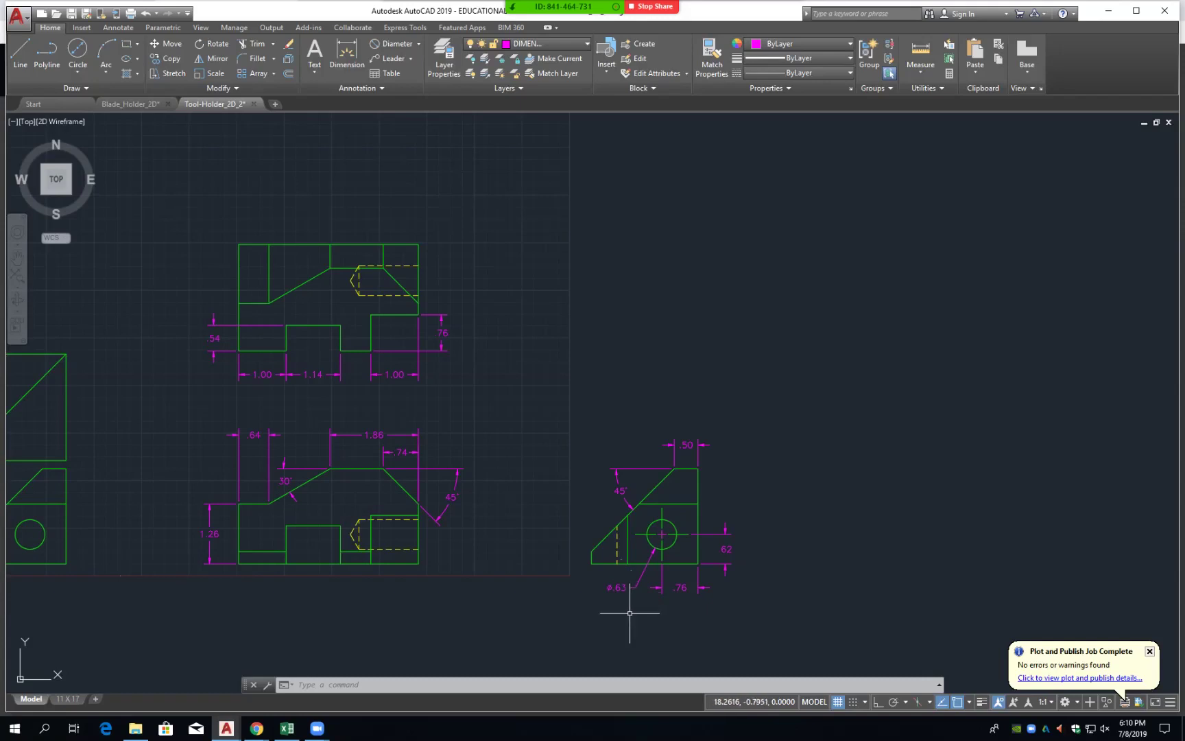
{"action": "scroll", "coordinate": [654, 552], "scroll_direction": "up", "scroll_amount": 3}
{"action": "scroll", "coordinate": [654, 552], "scroll_direction": "up", "scroll_amount": 3}
{"action": "scroll", "coordinate": [682, 528], "scroll_direction": "up", "scroll_amount": 2}
{"action": "scroll", "coordinate": [683, 525], "scroll_direction": "up", "scroll_amount": 2}
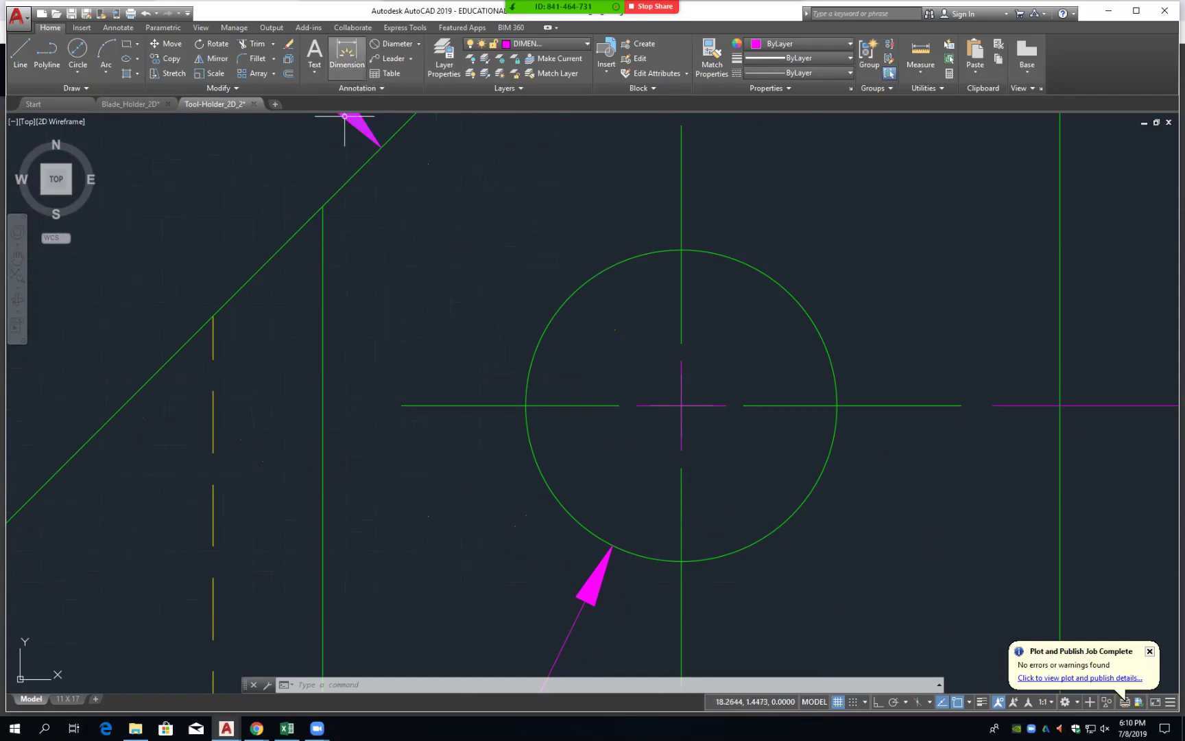
- Set Center marks to None in the Standard dimension style
{"action": "left_click", "coordinate": [356, 88]}
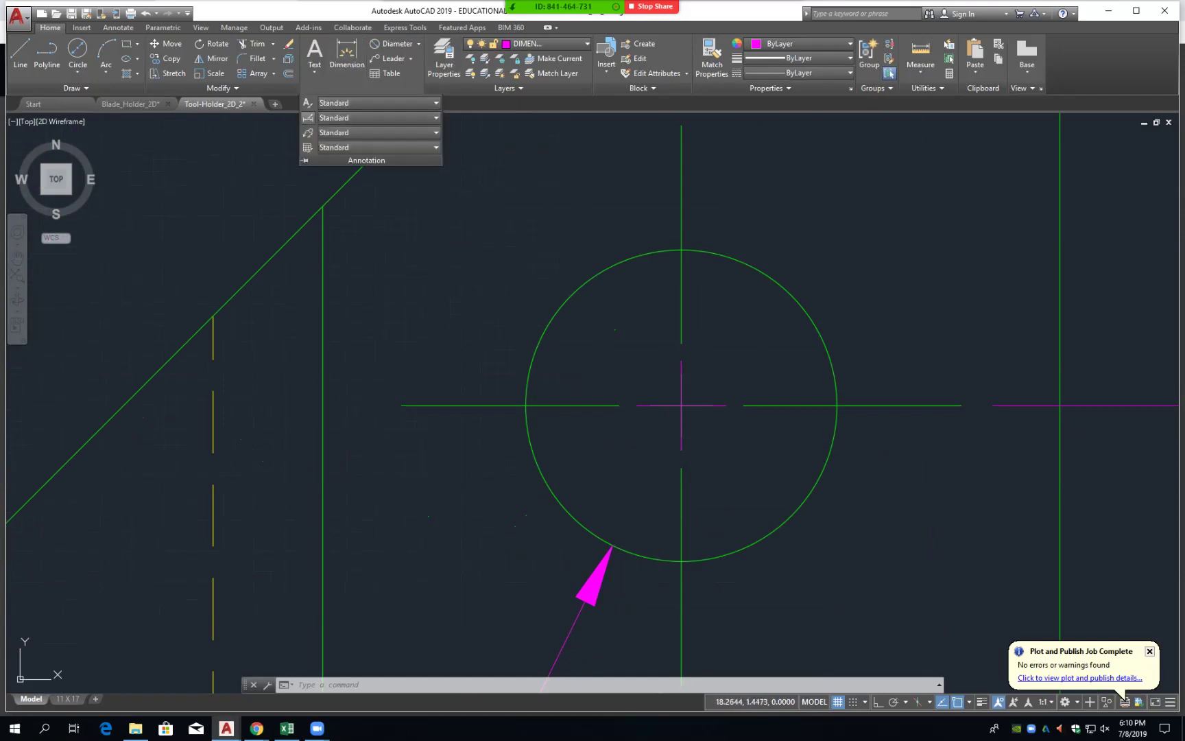
{"action": "left_click", "coordinate": [308, 117]}
{"action": "left_click", "coordinate": [722, 336]}
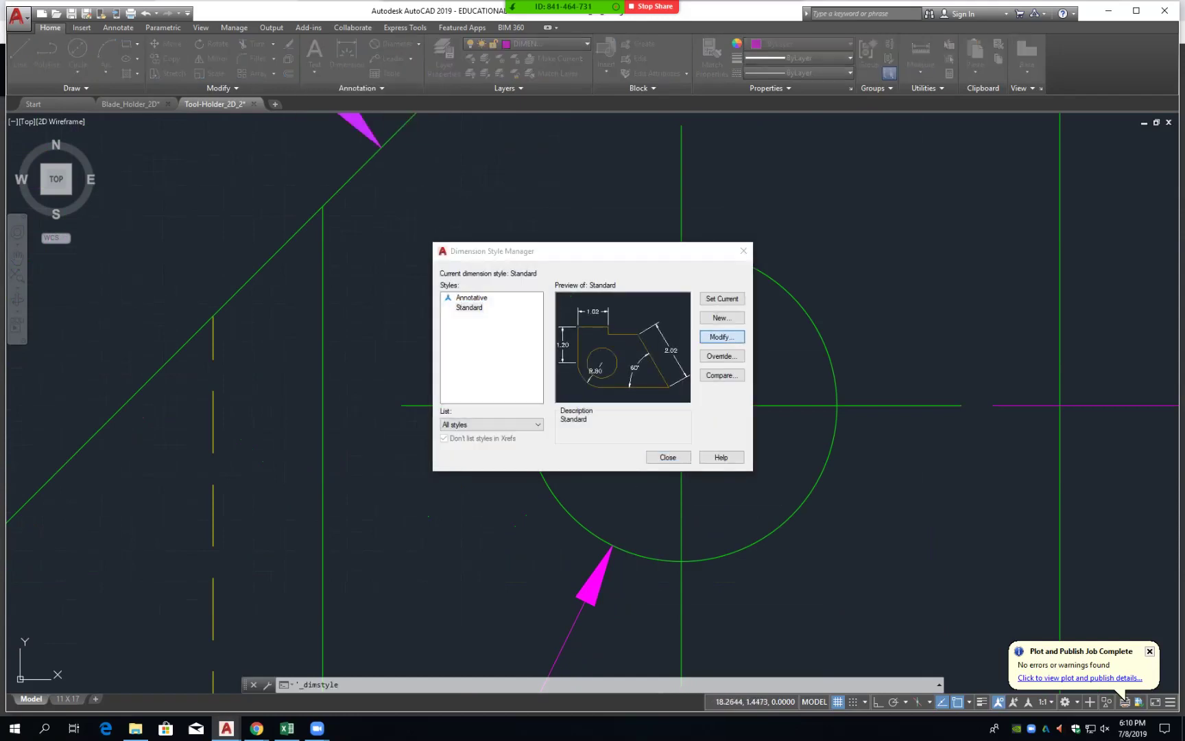
{"action": "left_click", "coordinate": [482, 227]}
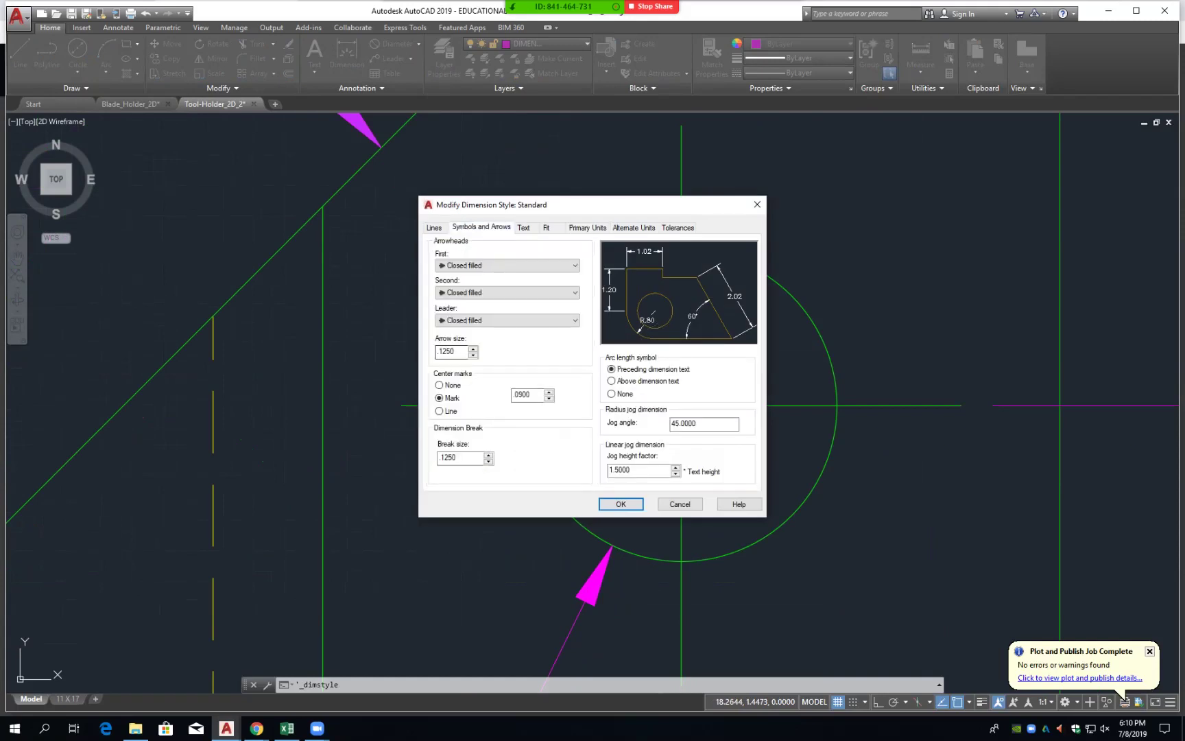
{"action": "left_click", "coordinate": [439, 385]}
{"action": "left_click", "coordinate": [621, 504]}
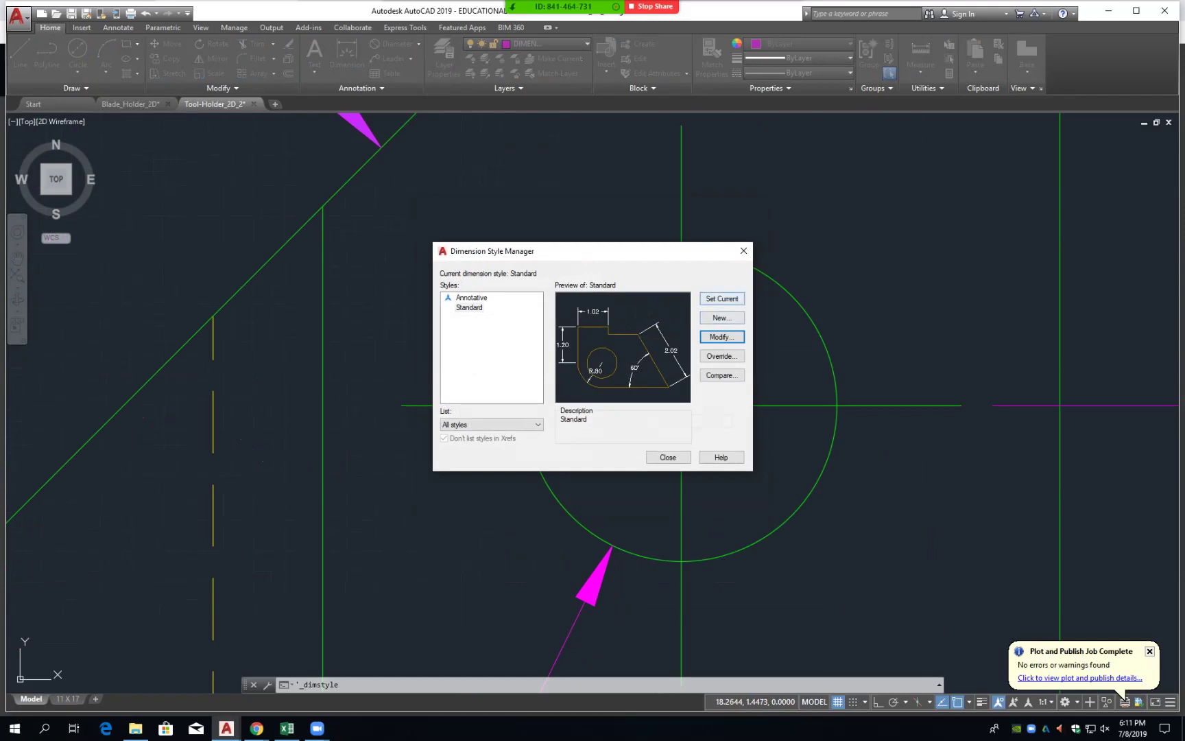
{"action": "left_click", "coordinate": [668, 457]}
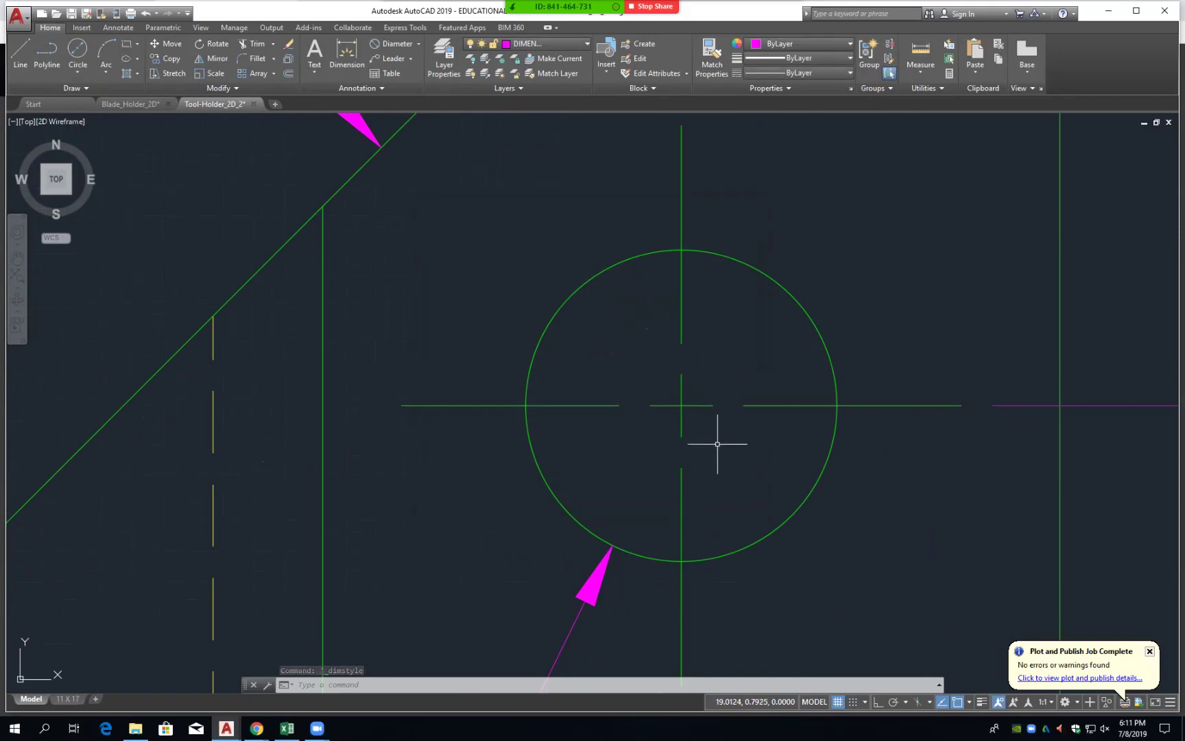
{"action": "scroll", "coordinate": [717, 441], "scroll_direction": "down", "scroll_amount": 6}
{"action": "middle_click_drag", "start_coordinate": [702, 441], "coordinate": [648, 344]}
- Edit the ⌀.63 callout text, widen its text box, and show the Symbol list
{"action": "scroll", "coordinate": [614, 455], "scroll_direction": "up", "scroll_amount": 4}
{"action": "scroll", "coordinate": [549, 390], "scroll_direction": "up", "scroll_amount": 2}
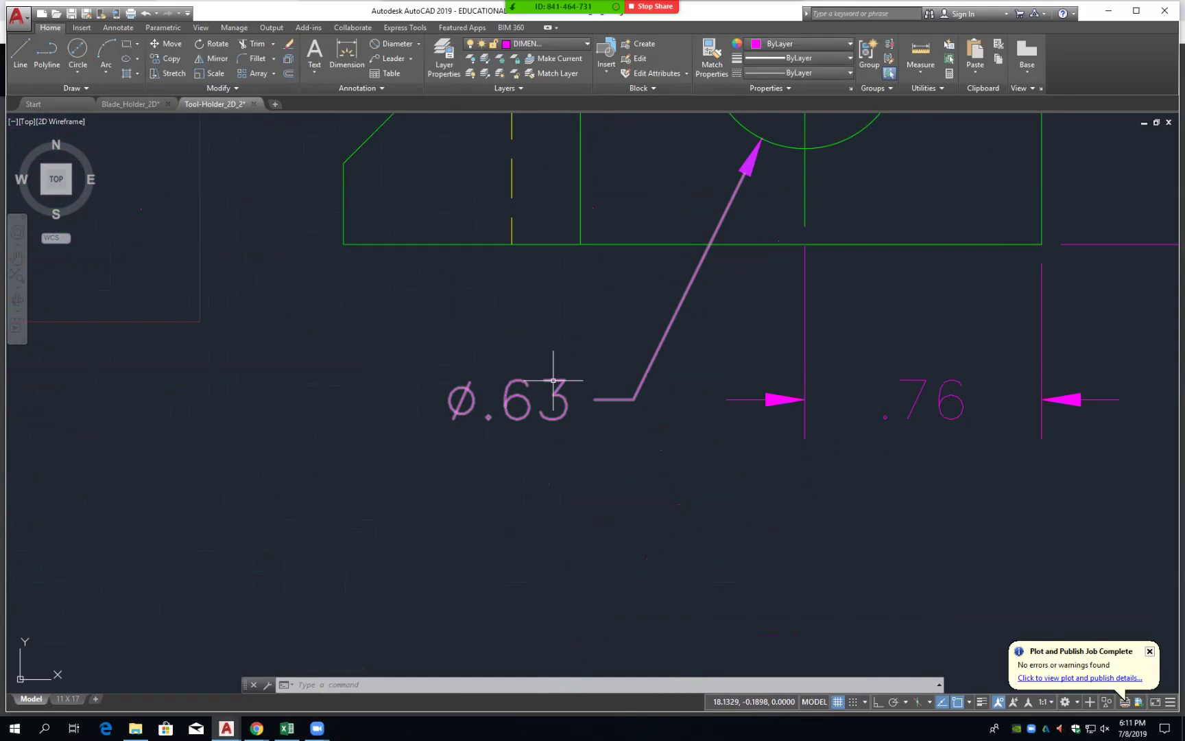
{"action": "left_click", "coordinate": [555, 380]}
{"action": "double_click", "coordinate": [554, 379]}
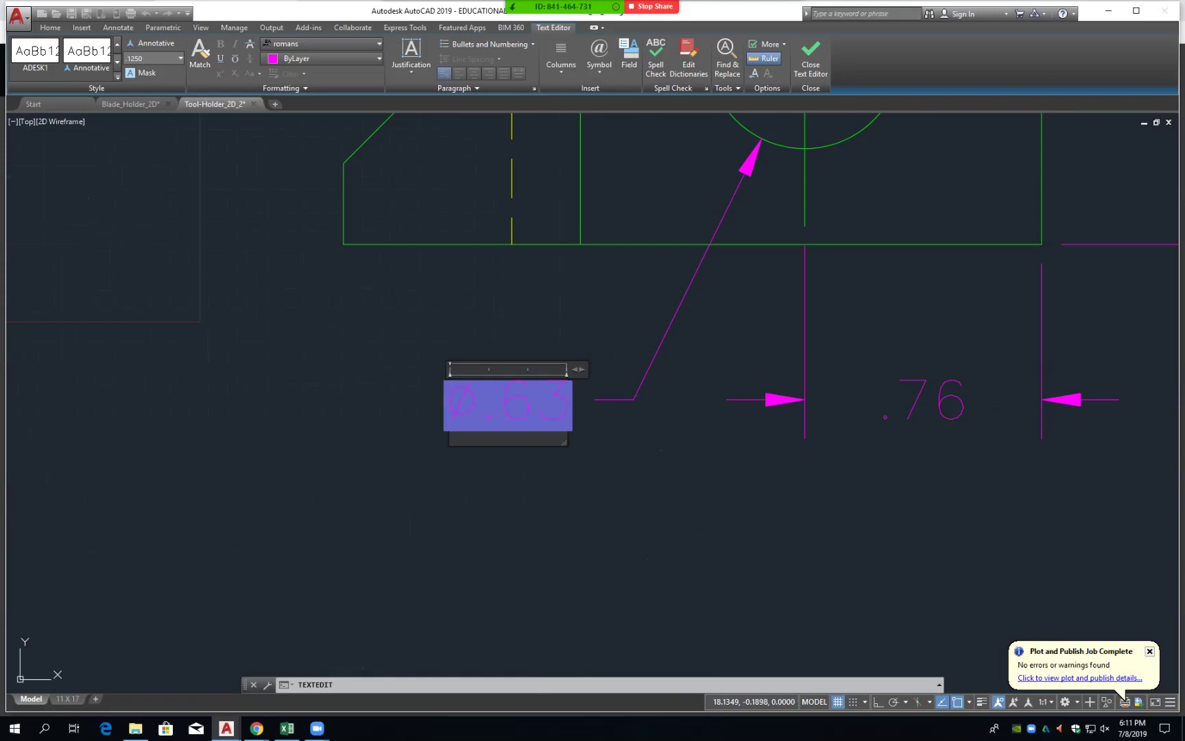
{"action": "left_click_drag", "start_coordinate": [580, 369], "coordinate": [798, 369]}
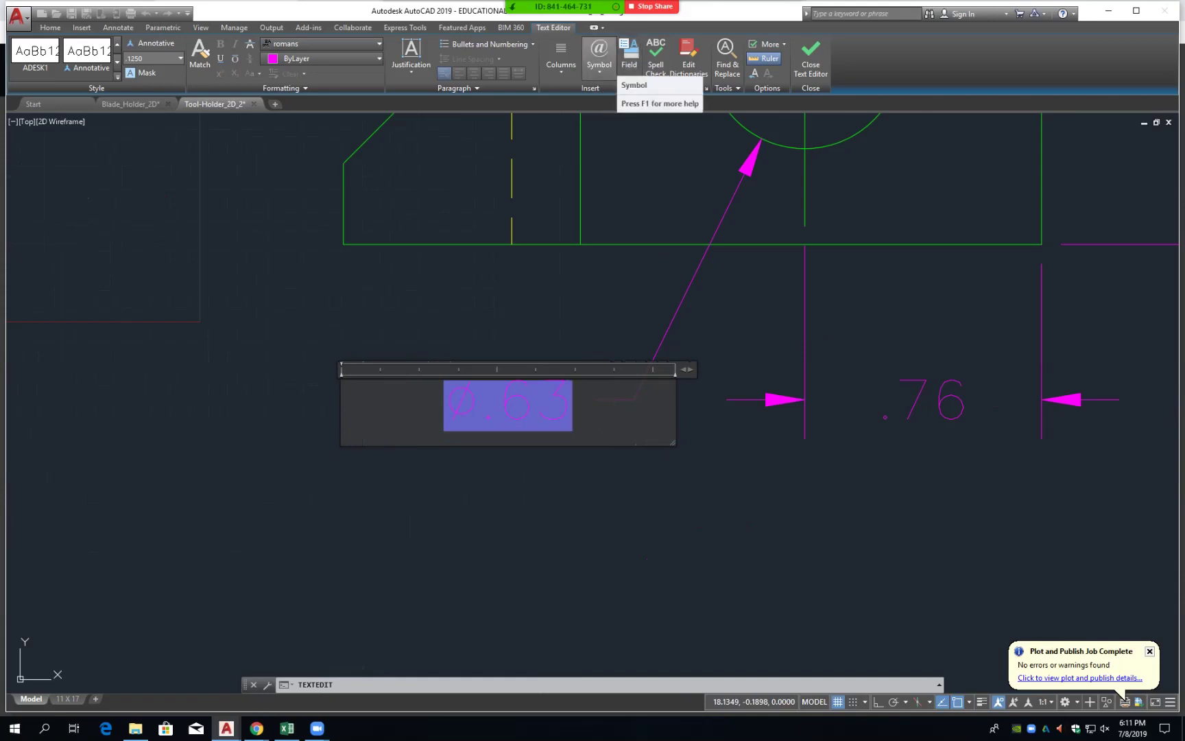
{"action": "left_click", "coordinate": [599, 55]}
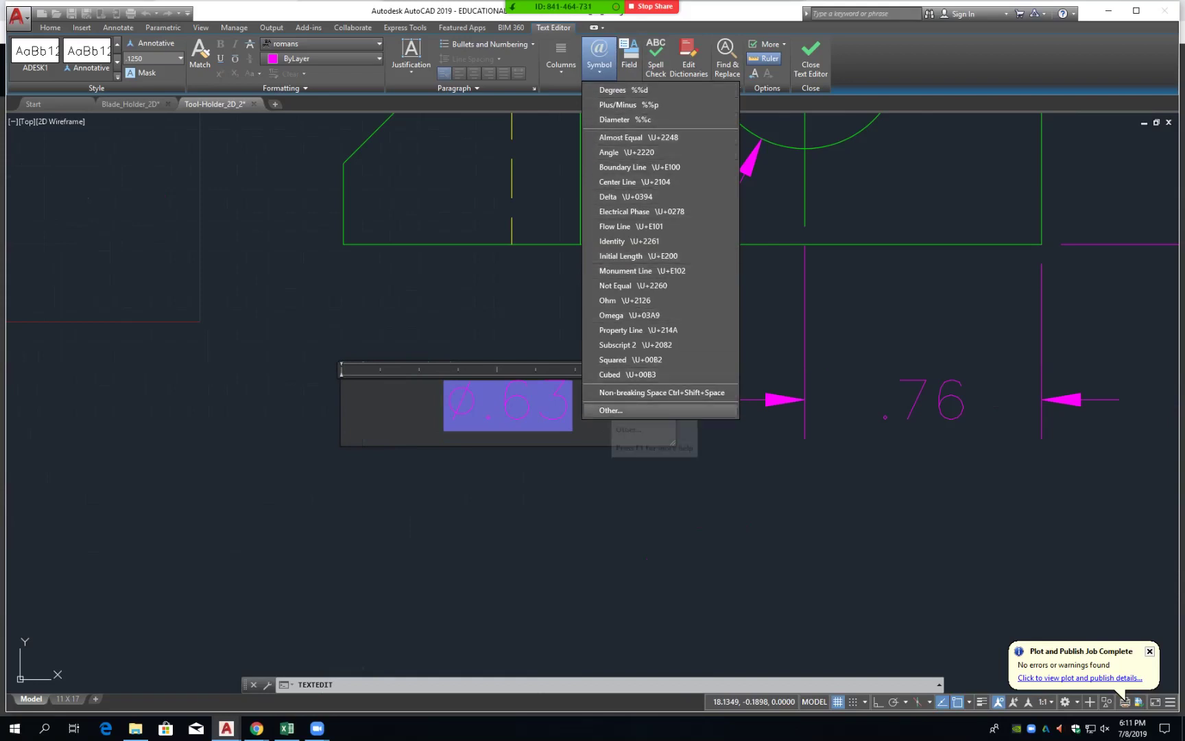
- Pick the depth glyph from the GDT font in Character Map, ready to copy
{"action": "left_click", "coordinate": [610, 411]}
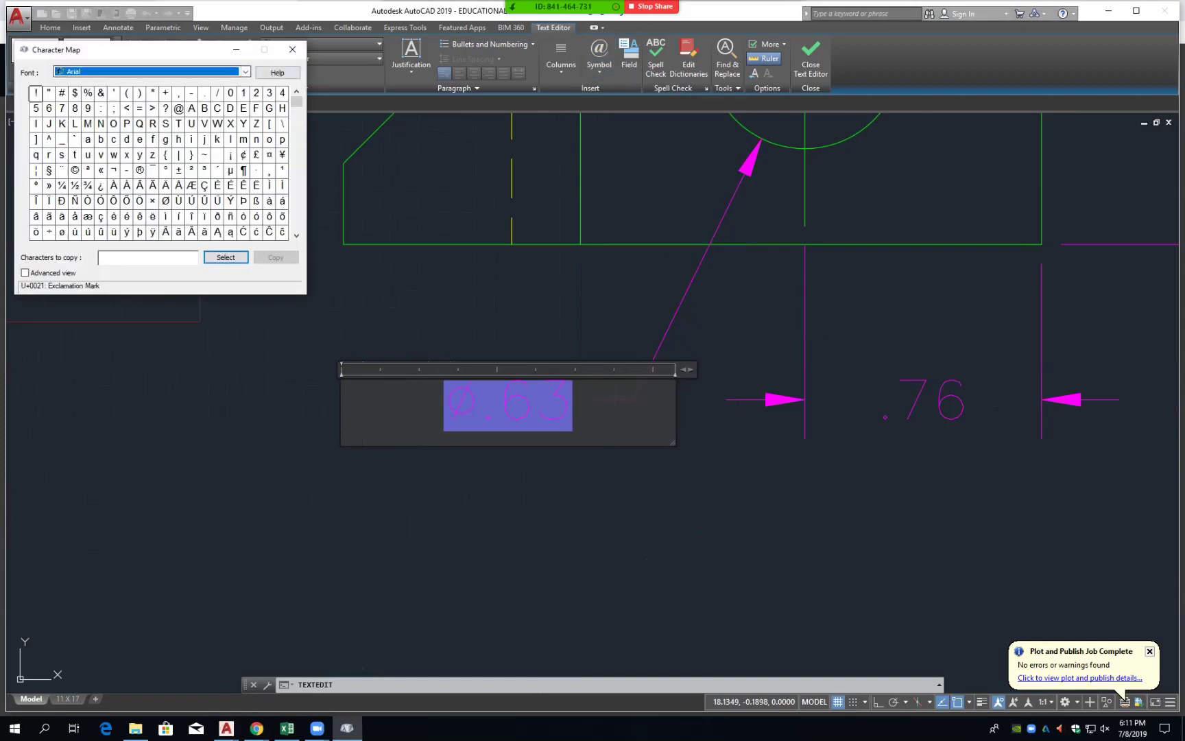
{"action": "left_click", "coordinate": [245, 71]}
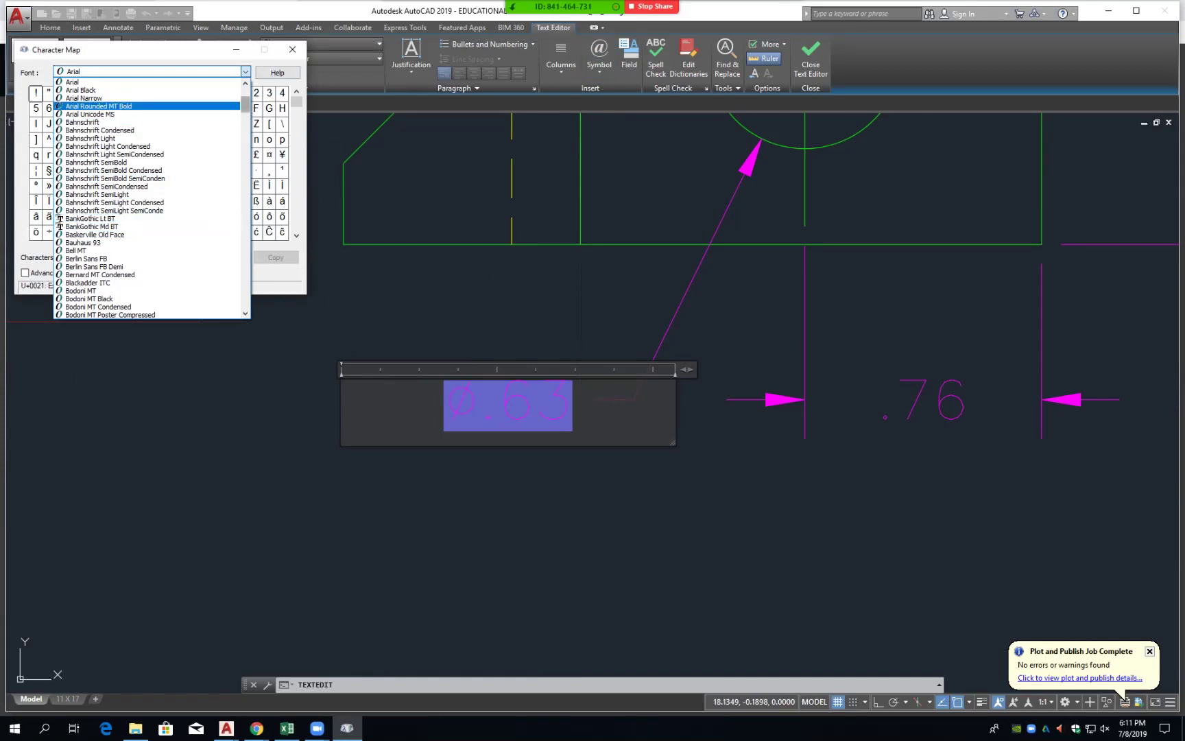
{"action": "scroll", "coordinate": [60, 107], "scroll_direction": "down", "scroll_amount": 5}
{"action": "scroll", "coordinate": [60, 107], "scroll_direction": "down", "scroll_amount": 10}
{"action": "scroll", "coordinate": [60, 106], "scroll_direction": "down", "scroll_amount": 10}
{"action": "scroll", "coordinate": [60, 106], "scroll_direction": "down", "scroll_amount": 10}
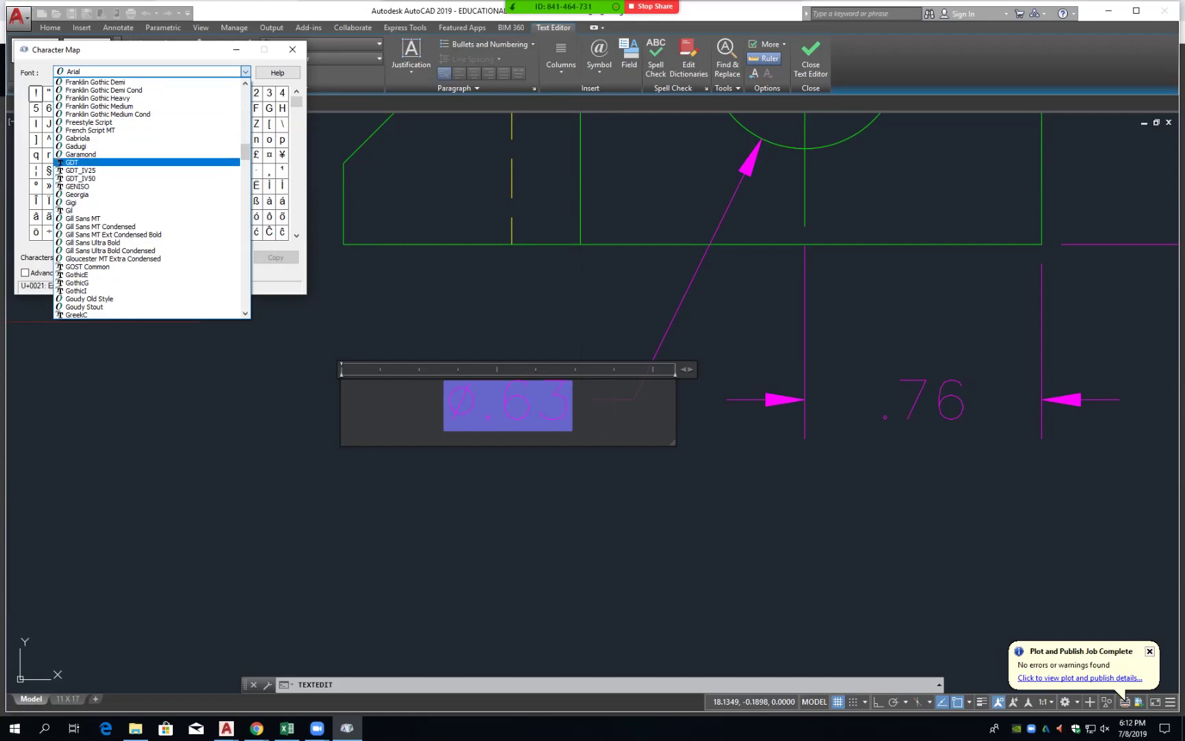
{"action": "left_click", "coordinate": [61, 163]}
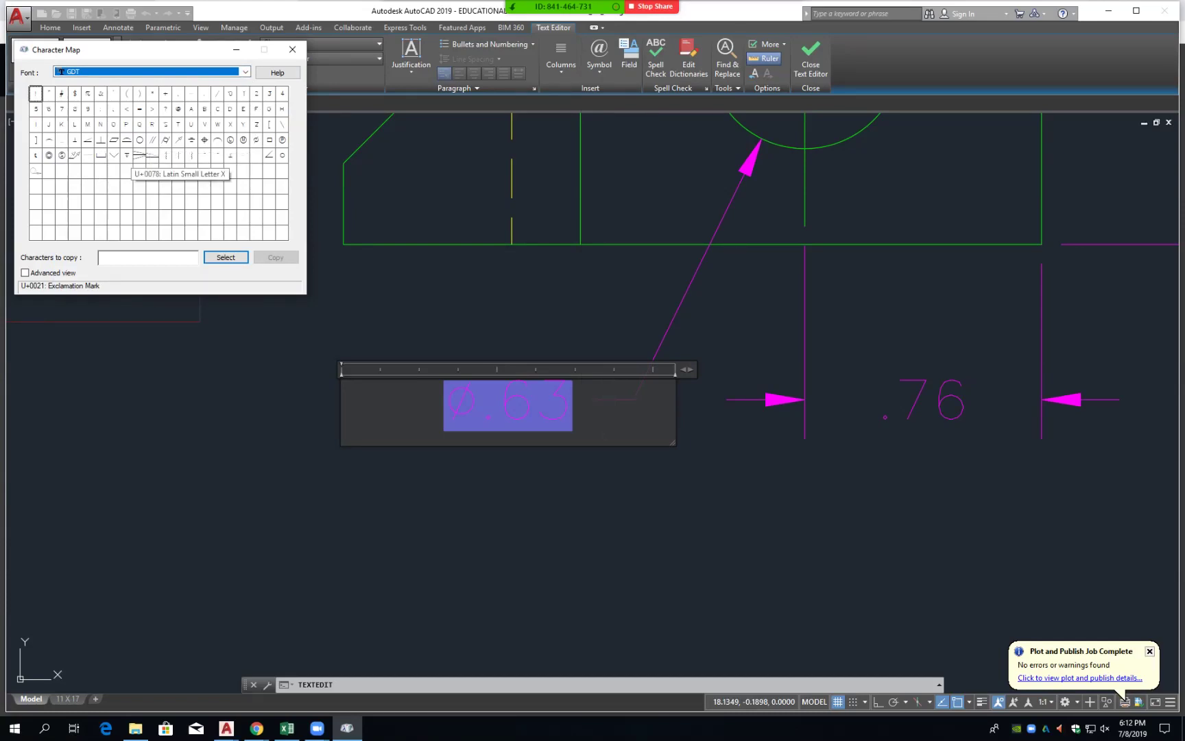
{"action": "left_click", "coordinate": [126, 155]}
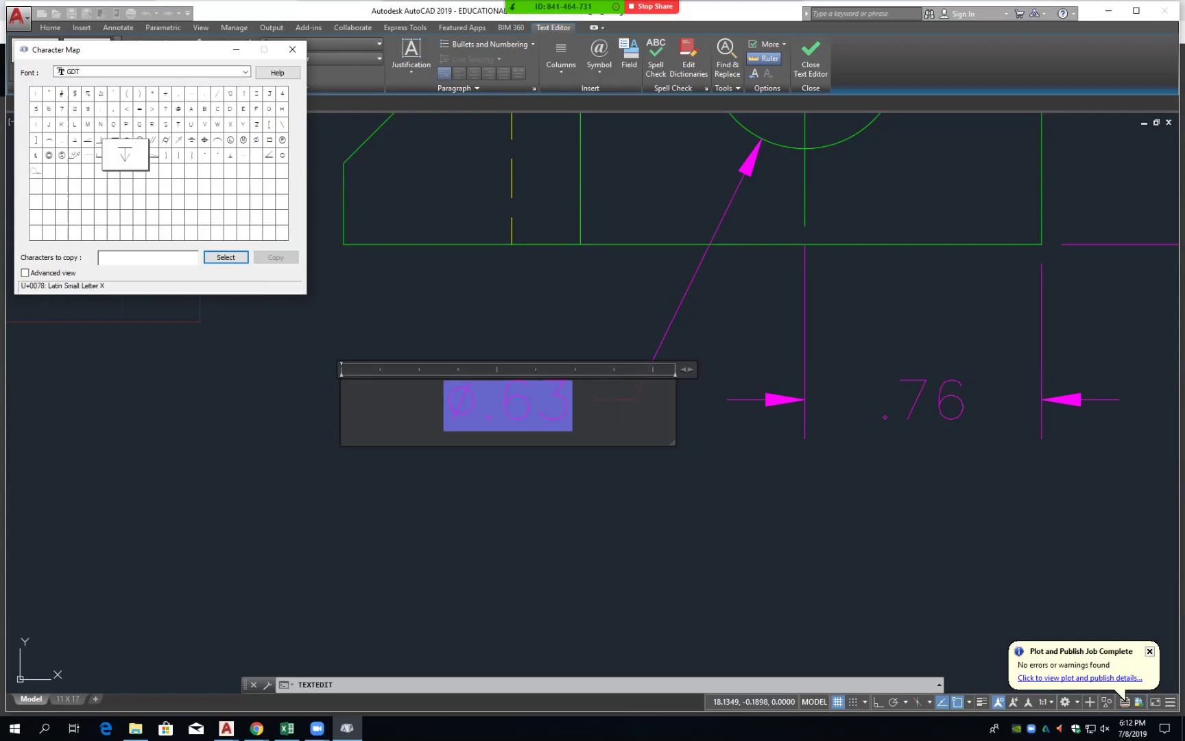
{"action": "key", "text": "Return"}
{"action": "key", "text": "Tab"}
- Paste the depth symbol after ⌀.63, add 1.25, and save the callout text
{"action": "left_click", "coordinate": [611, 405]}
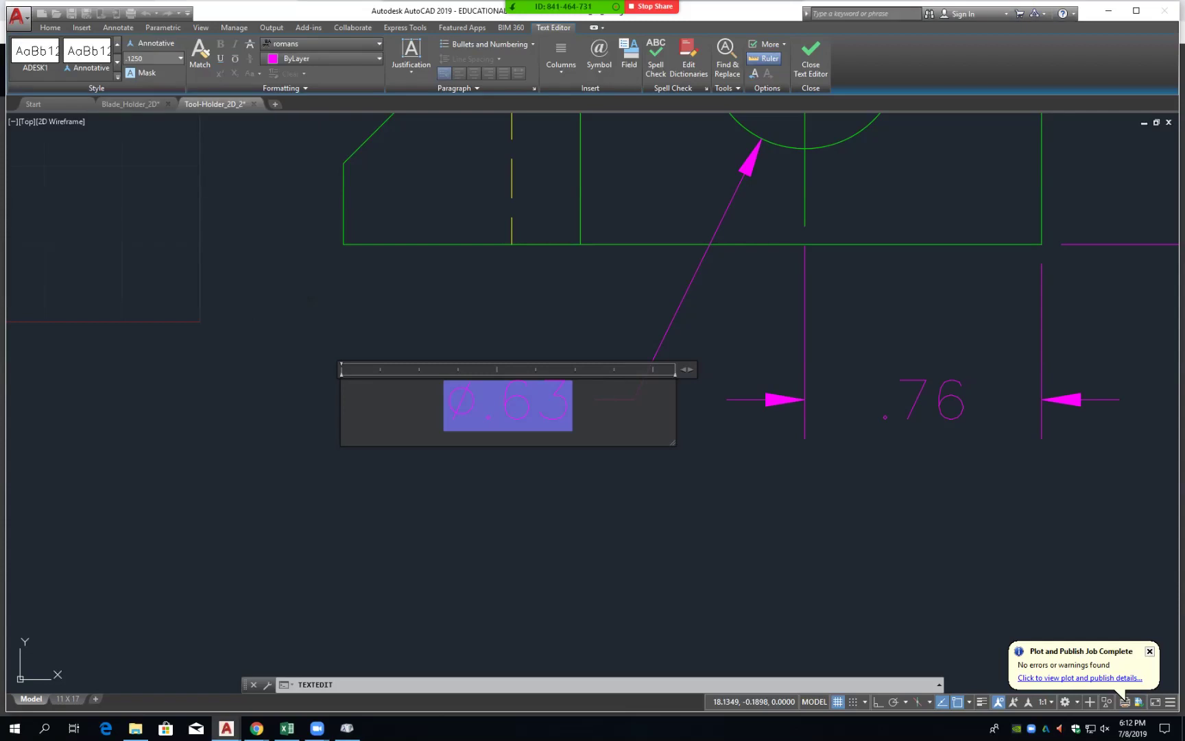
{"action": "right_click", "coordinate": [609, 410]}
{"action": "left_click", "coordinate": [638, 462]}
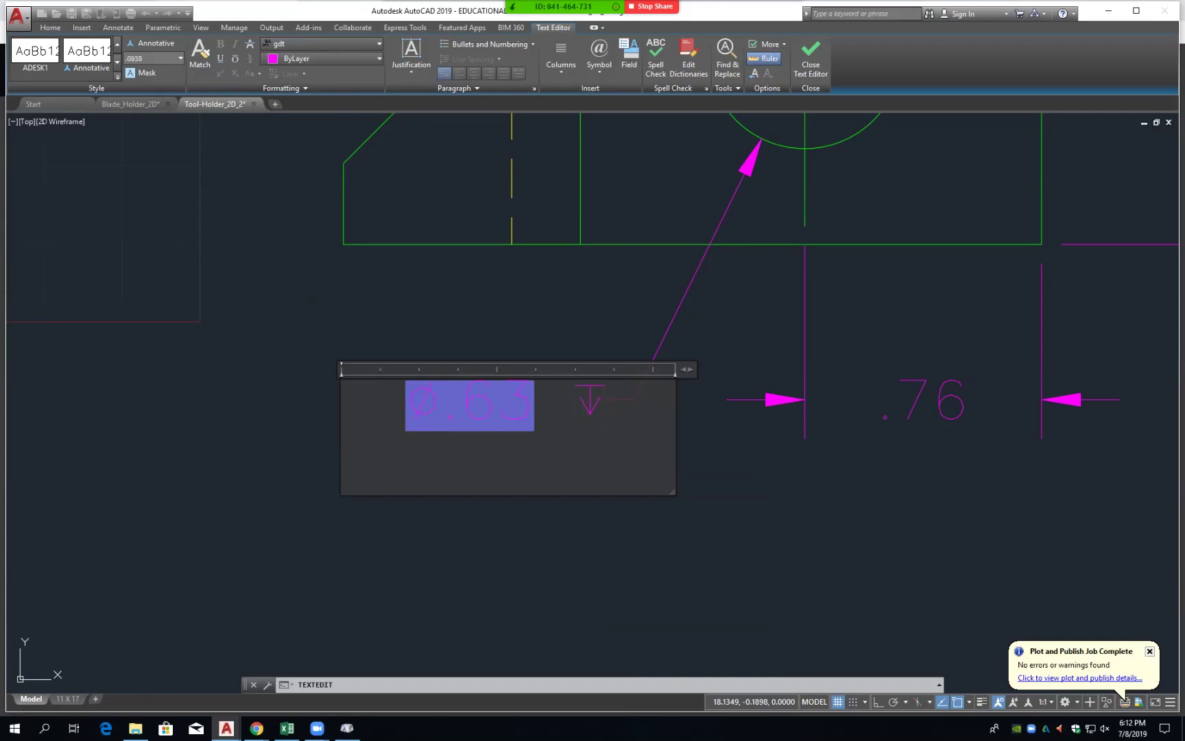
{"action": "type", "text": "1.2"}
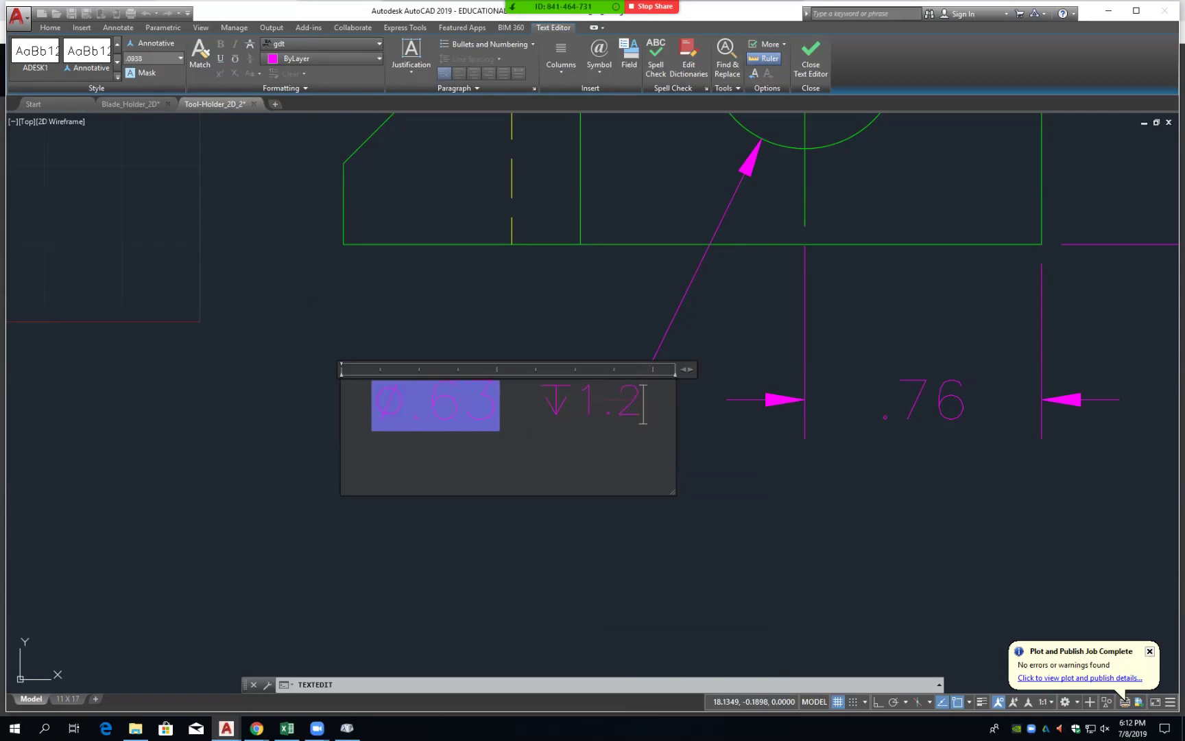
{"action": "type", "text": "5"}
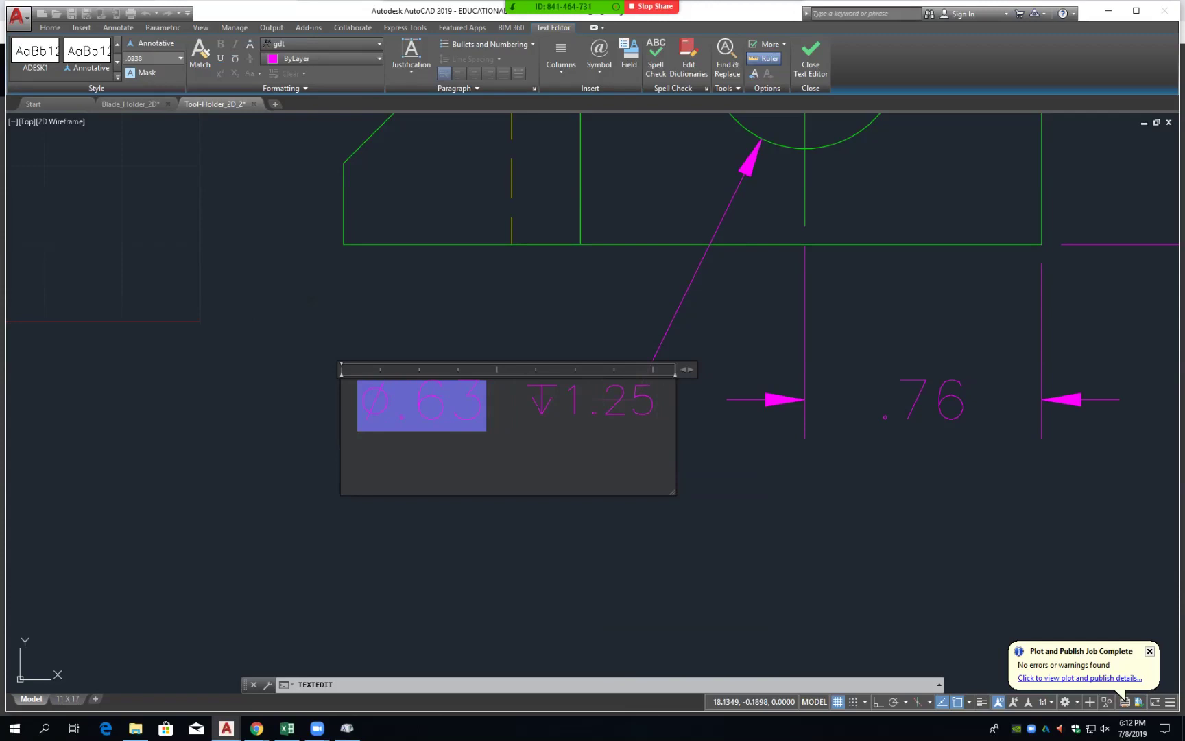
{"action": "key", "text": "Escape"}
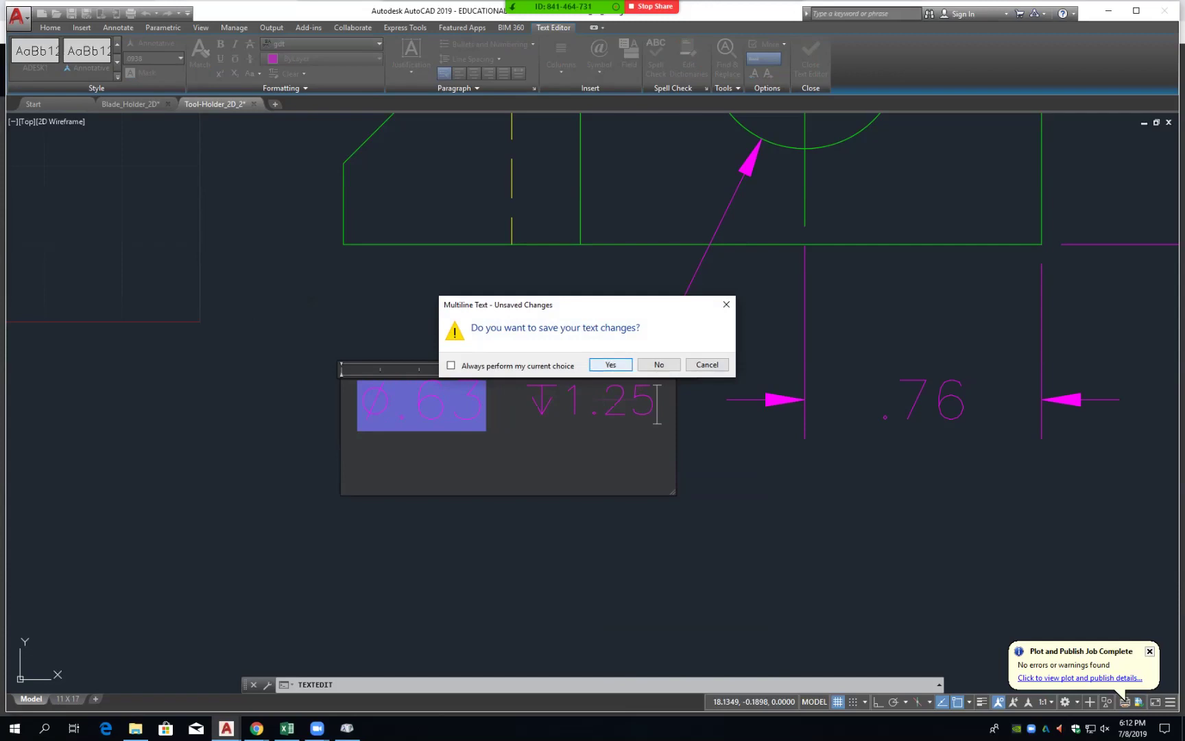
{"action": "key", "text": "Return"}
{"action": "scroll", "coordinate": [587, 423], "scroll_direction": "up", "scroll_amount": 5}
{"action": "scroll", "coordinate": [586, 422], "scroll_direction": "down", "scroll_amount": 4}
{"action": "middle_click_drag", "start_coordinate": [665, 417], "coordinate": [846, 436]}
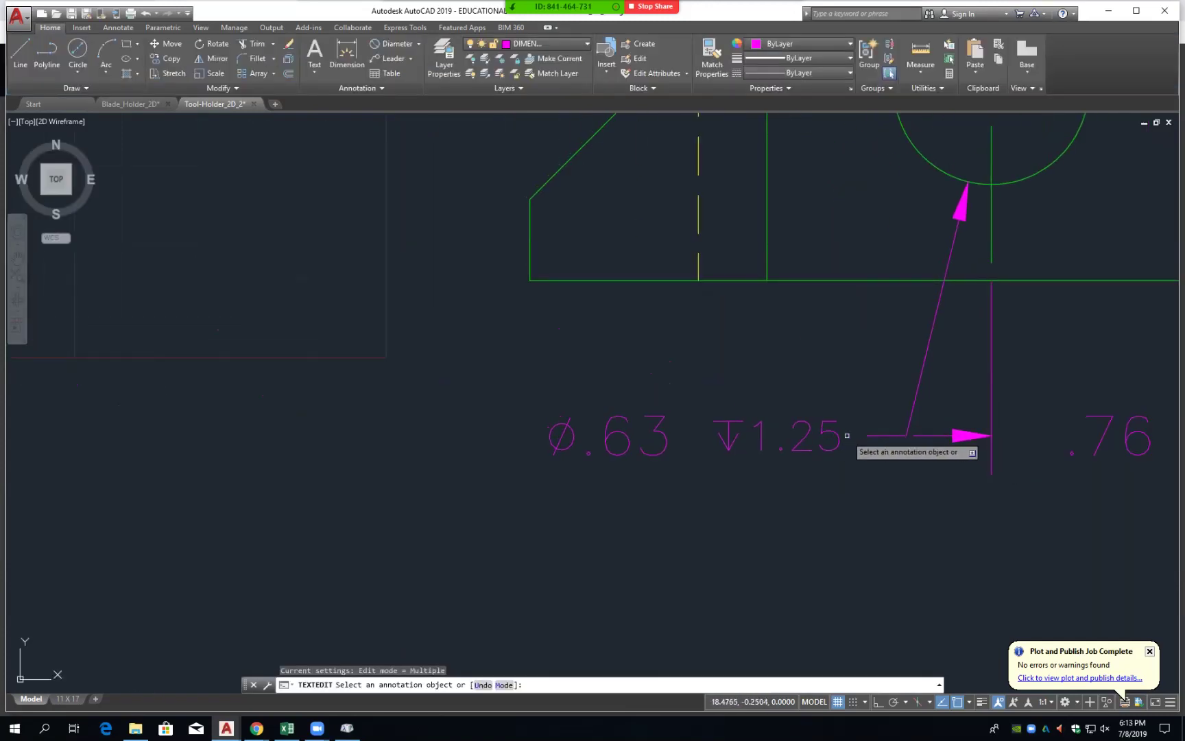
{"action": "left_click", "coordinate": [847, 434]}
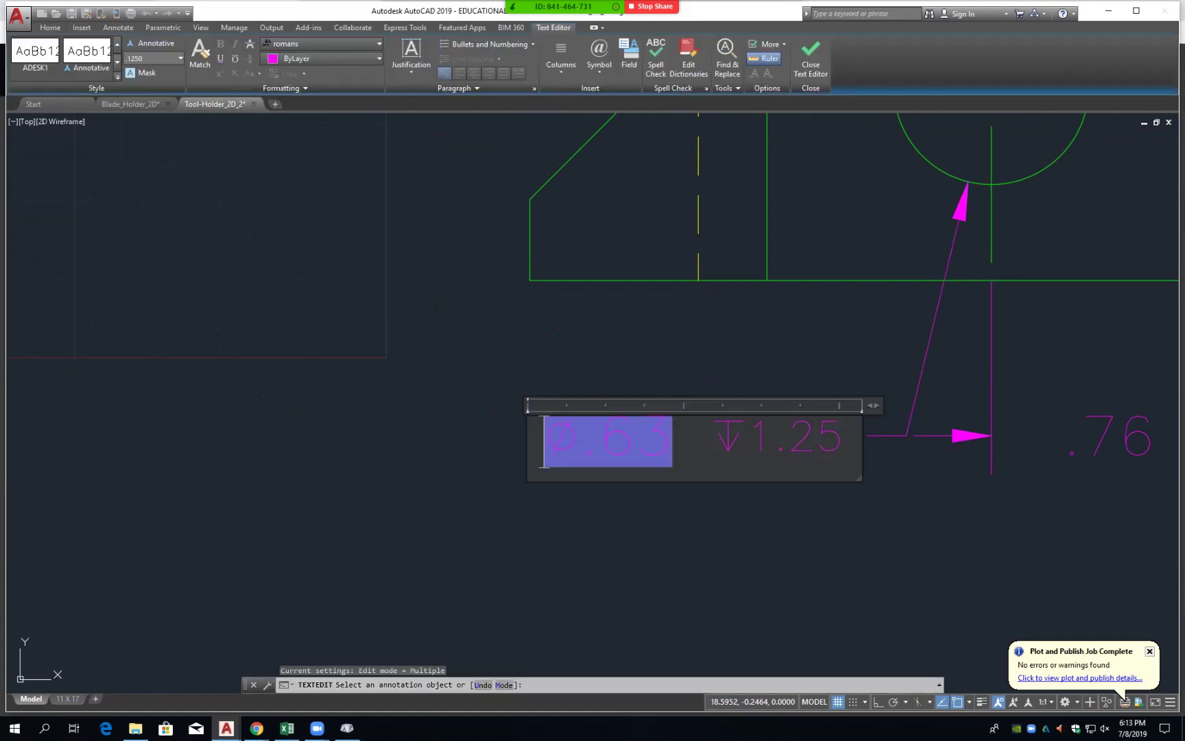
{"action": "key", "text": "Escape"}
{"action": "key", "text": "Escape"}
{"action": "left_click", "coordinate": [659, 425]}
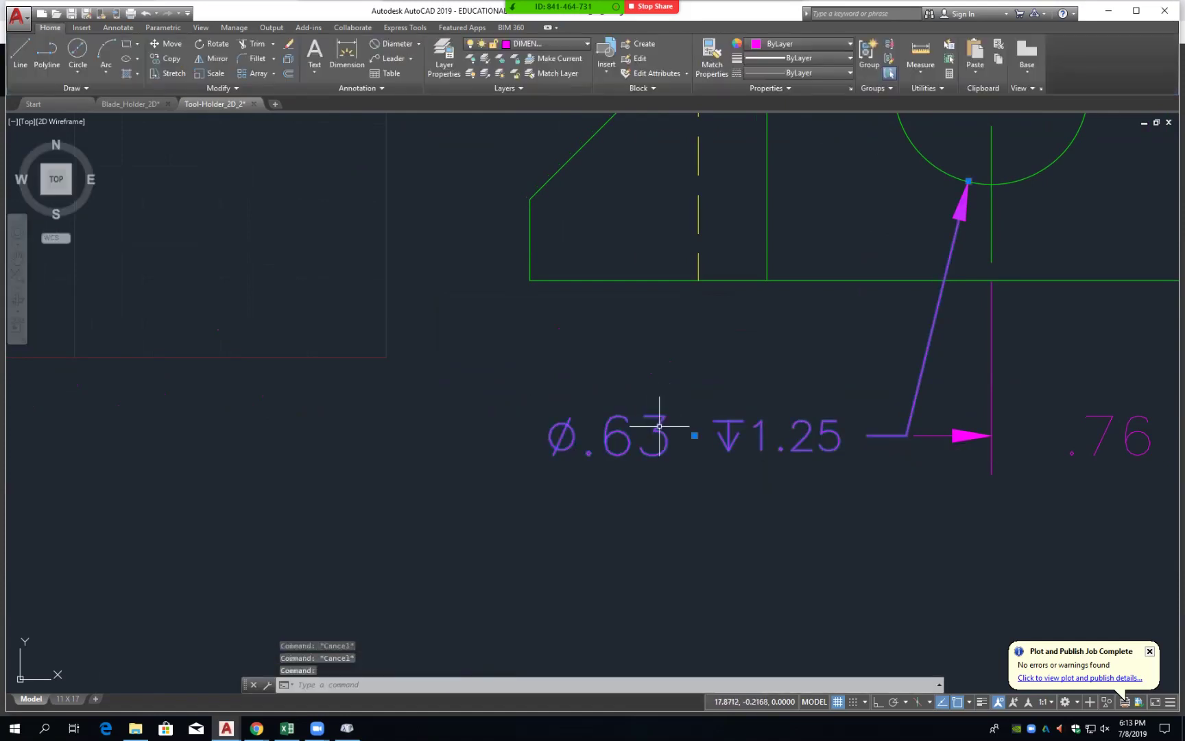
{"action": "left_click", "coordinate": [694, 435]}
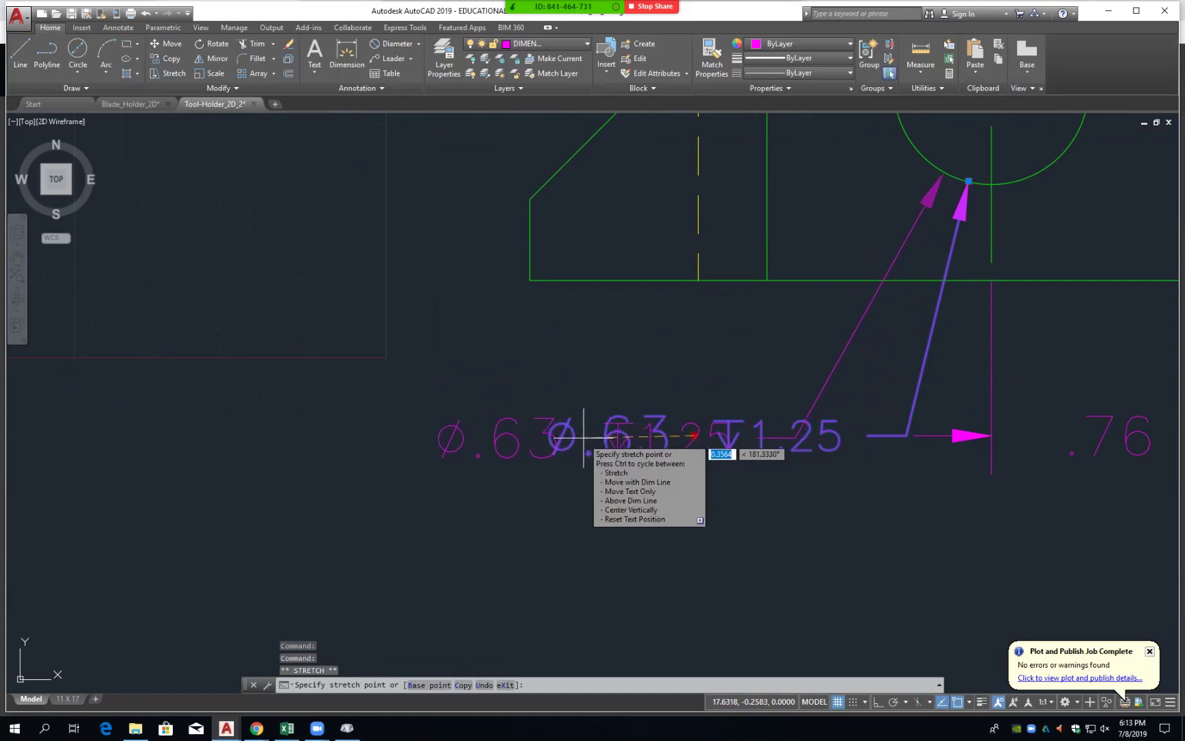
{"action": "key", "text": "Escape"}
{"action": "scroll", "coordinate": [774, 491], "scroll_direction": "down", "scroll_amount": 2}
{"action": "scroll", "coordinate": [774, 490], "scroll_direction": "down", "scroll_amount": 3}
{"action": "scroll", "coordinate": [795, 516], "scroll_direction": "down", "scroll_amount": 1}
{"action": "scroll", "coordinate": [794, 516], "scroll_direction": "up", "scroll_amount": 3}
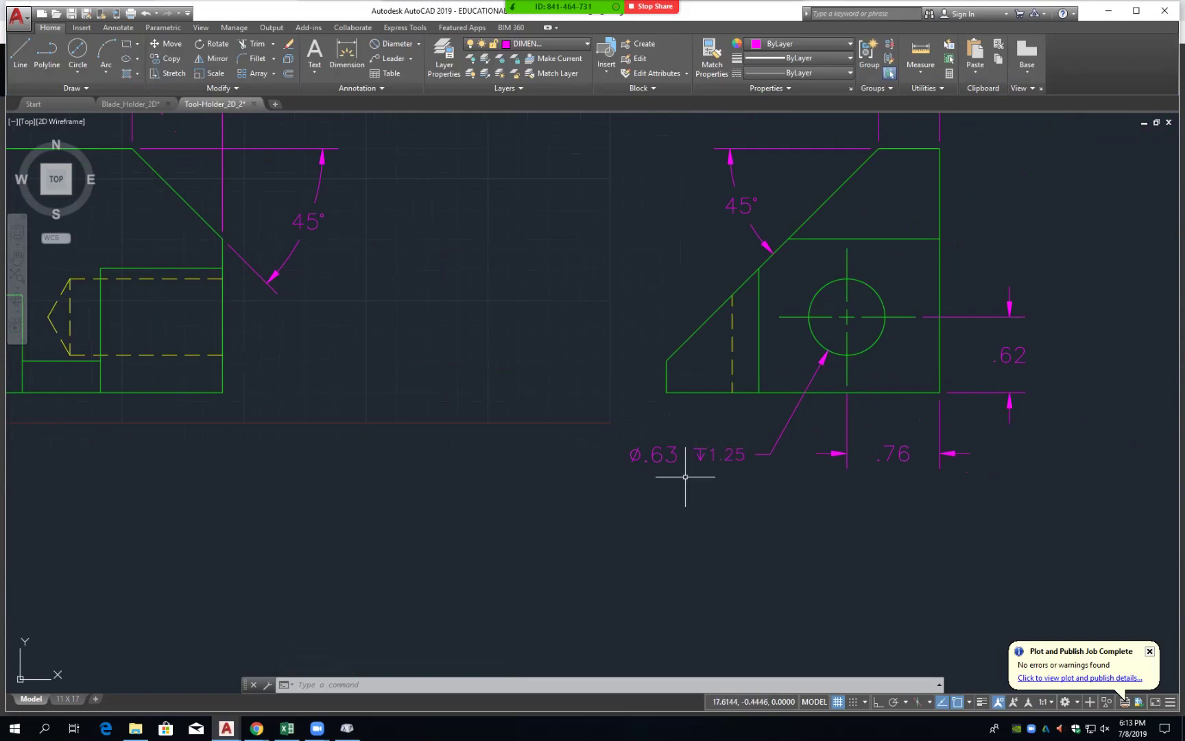
{"action": "scroll", "coordinate": [238, 207], "scroll_direction": "down", "scroll_amount": 5}
{"action": "scroll", "coordinate": [505, 362], "scroll_direction": "up", "scroll_amount": 2}
{"action": "scroll", "coordinate": [508, 289], "scroll_direction": "up", "scroll_amount": 2}
{"action": "scroll", "coordinate": [523, 281], "scroll_direction": "up", "scroll_amount": 2}
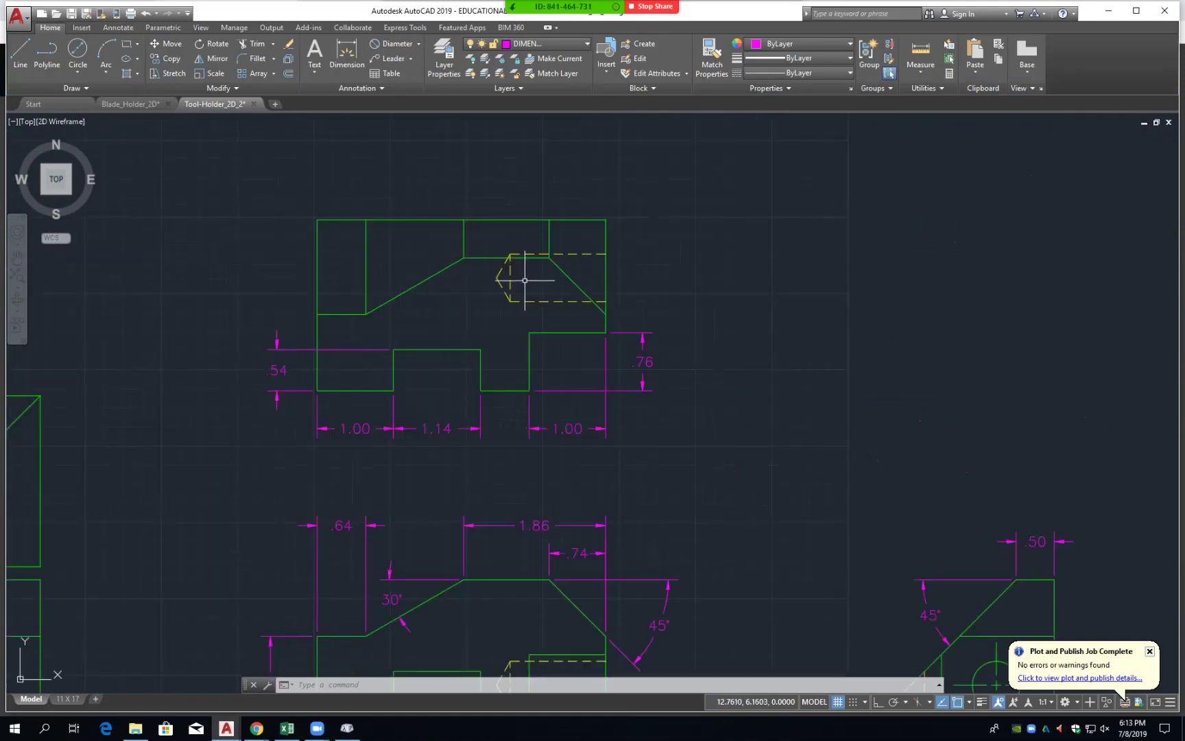
{"action": "middle_click_drag", "start_coordinate": [981, 458], "coordinate": [778, 307]}
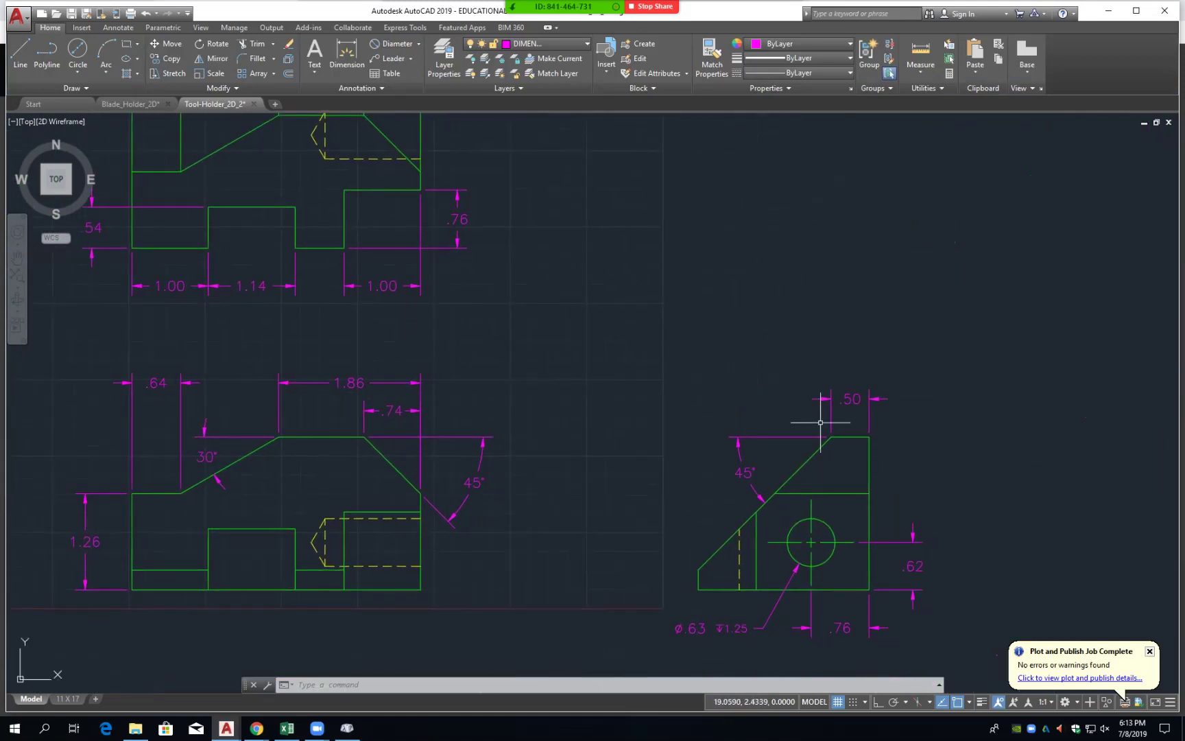
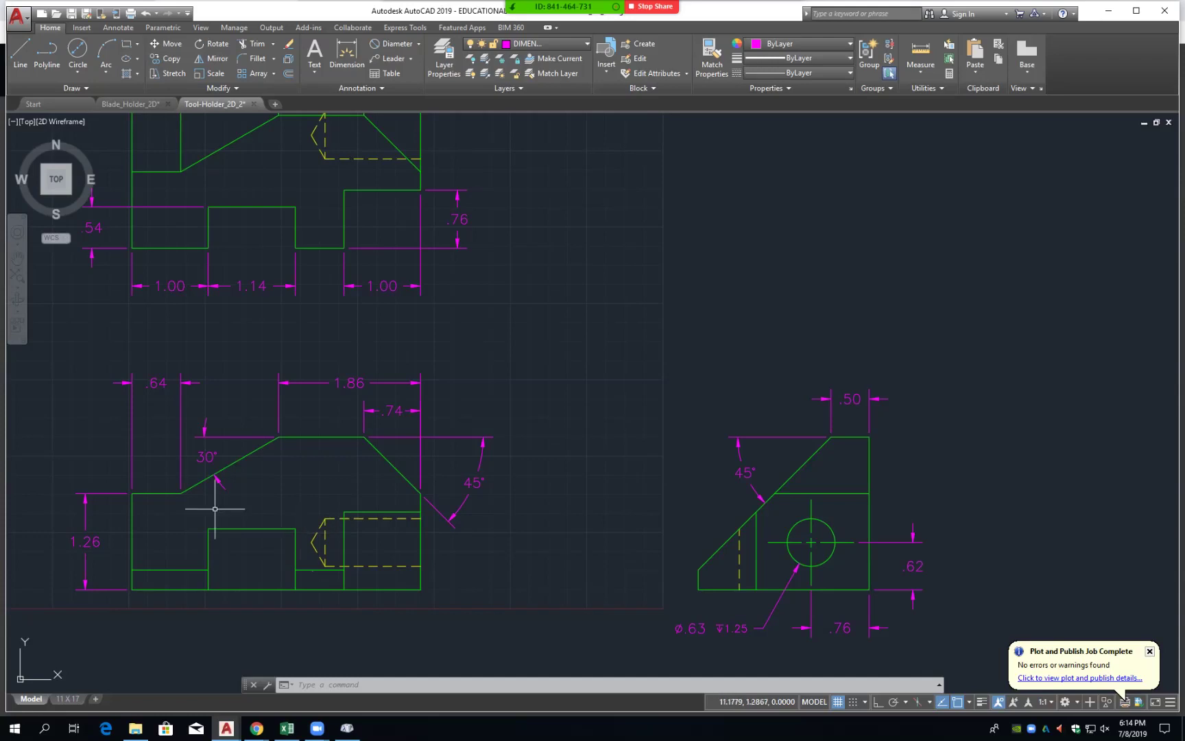
- Zoom out and pan until the top, front and side views of the tool holder all show
{"action": "scroll", "coordinate": [529, 346], "scroll_direction": "down", "scroll_amount": 2}
{"action": "middle_click_drag", "start_coordinate": [529, 397], "coordinate": [651, 480]}
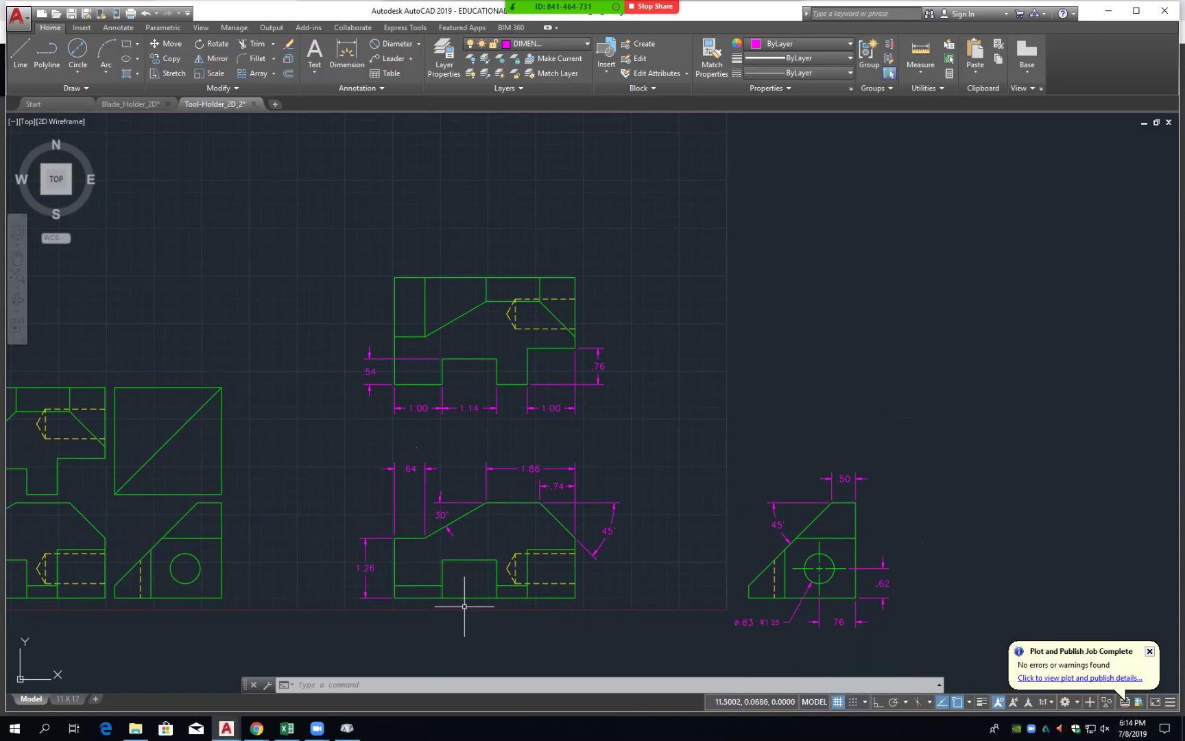
- Dimension the front view's bottom edge with a 3.78 linear dimension placed below it
{"action": "left_click", "coordinate": [418, 44]}
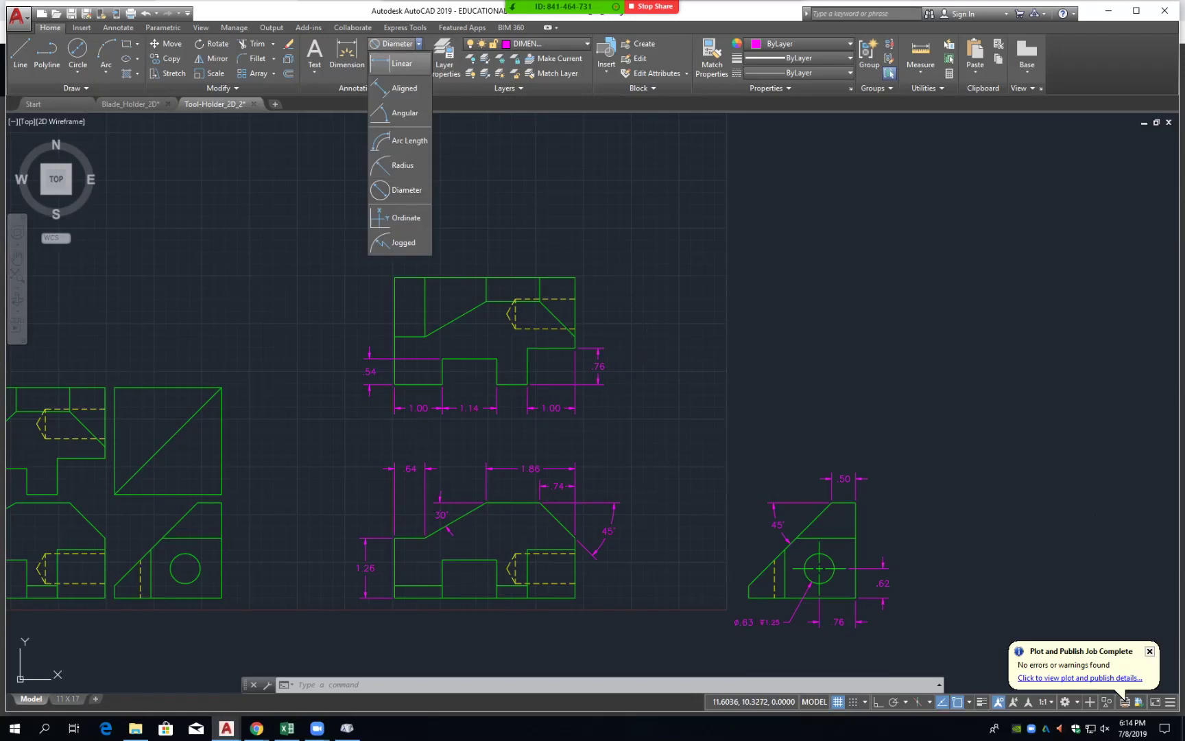
{"action": "left_click", "coordinate": [402, 63]}
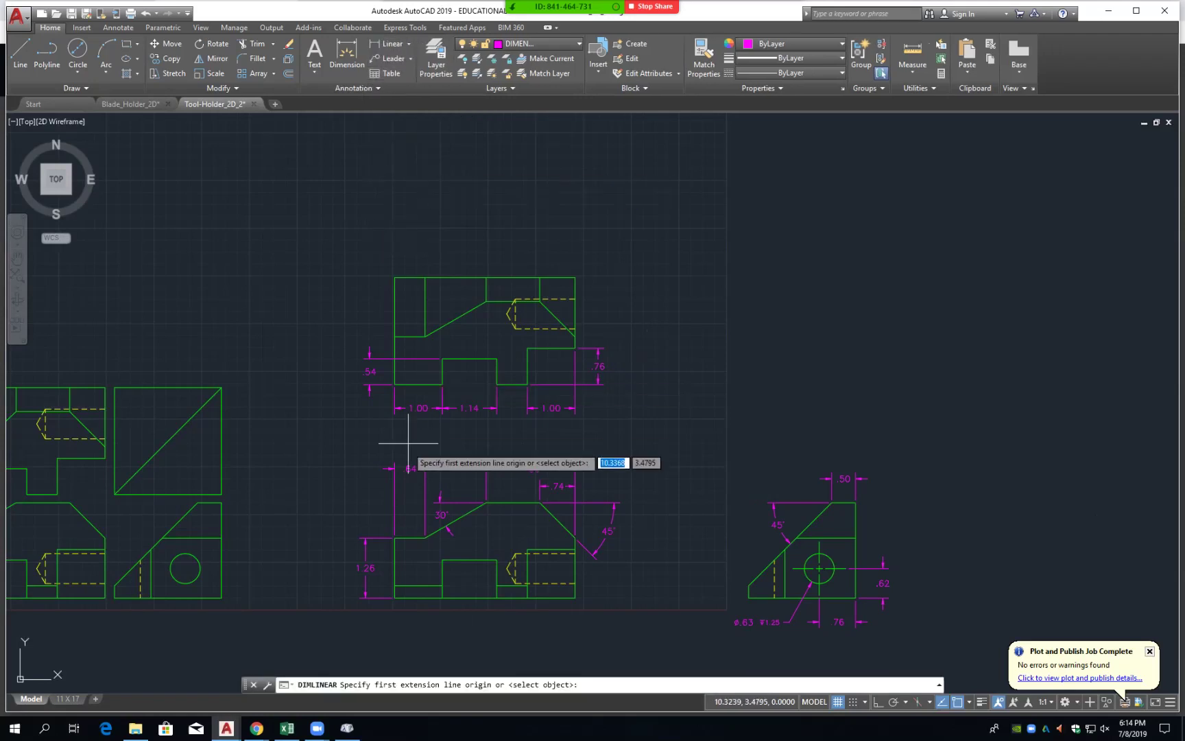
{"action": "left_click", "coordinate": [395, 597]}
{"action": "left_click", "coordinate": [575, 597]}
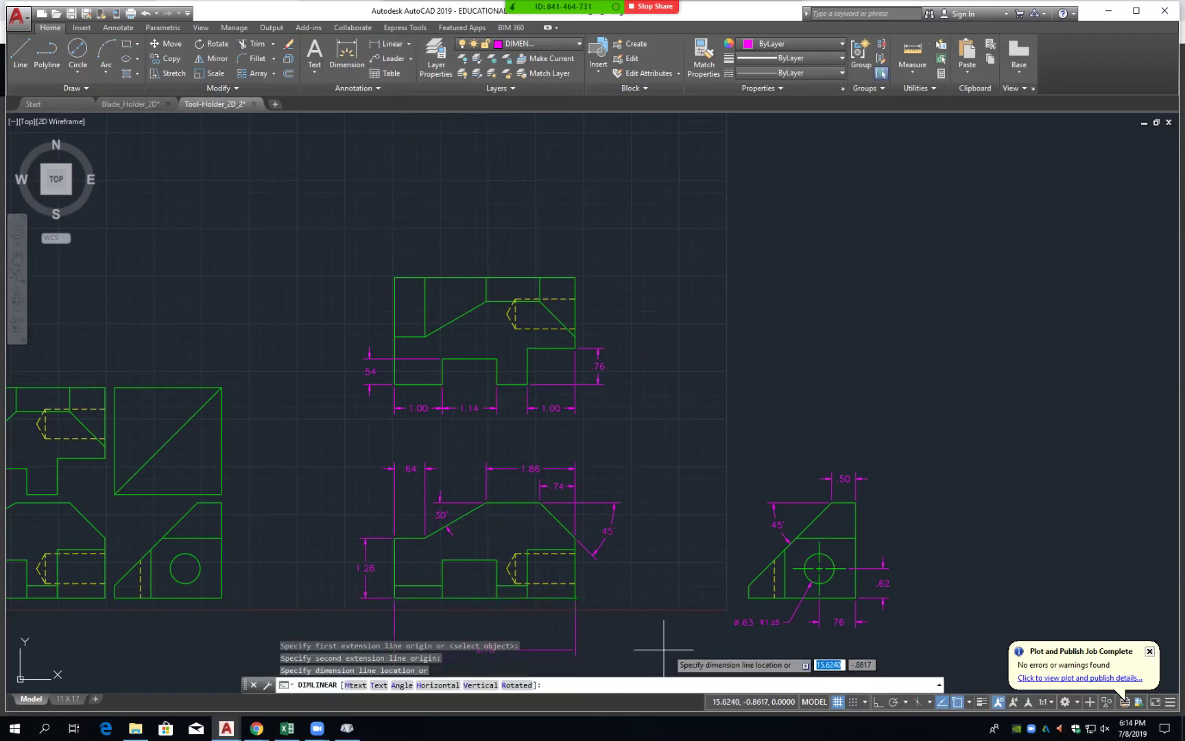
{"action": "left_click", "coordinate": [808, 621]}
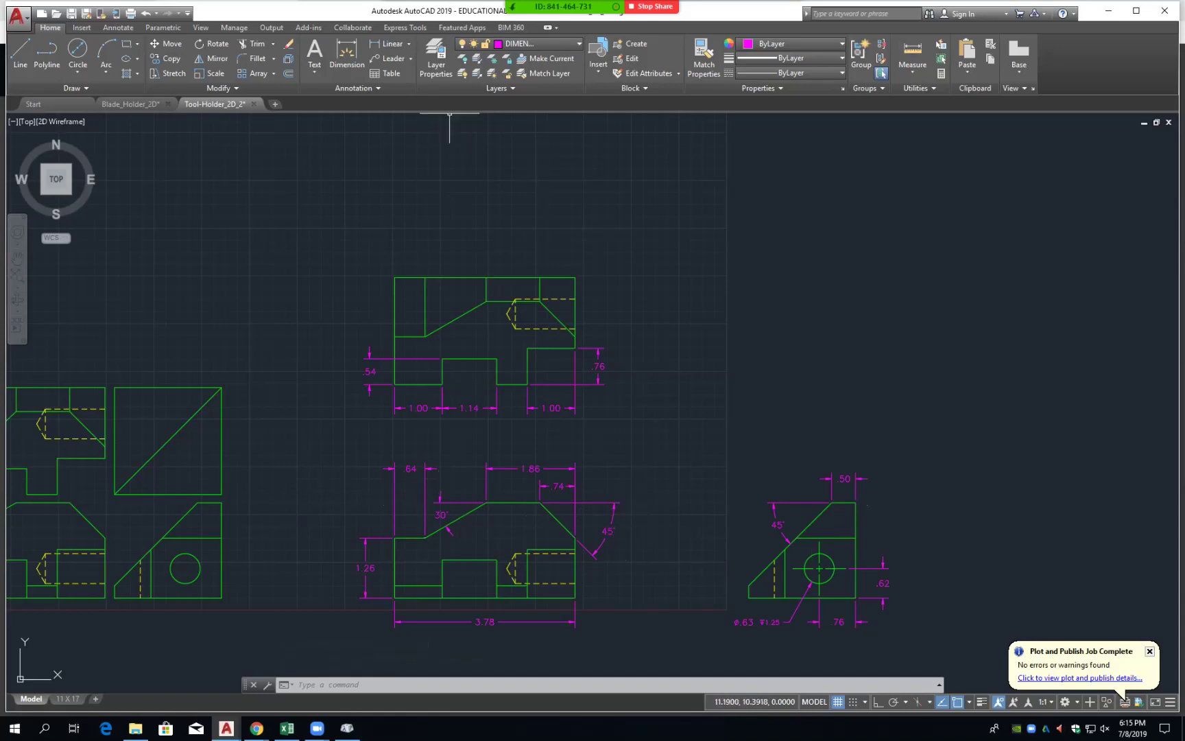
{"action": "left_click", "coordinate": [389, 43]}
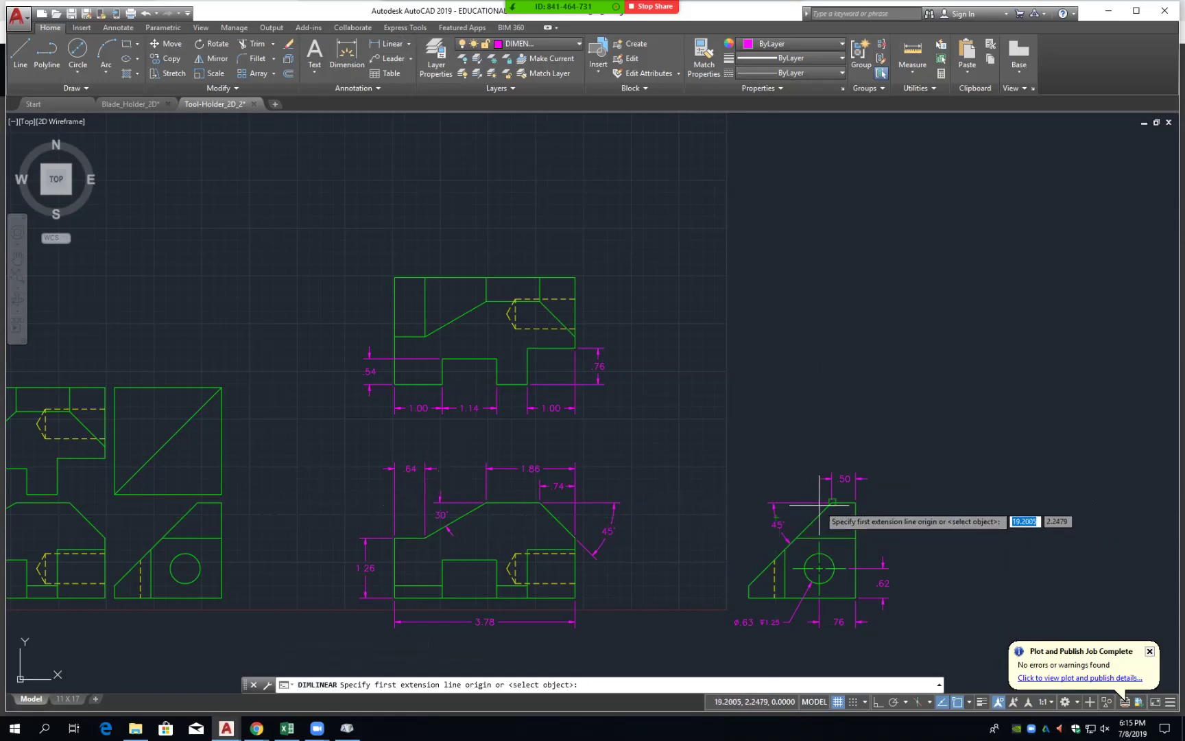
- Add 2.00 height dimensions right of the side view, right of the front view, and left of the side view
{"action": "left_click", "coordinate": [856, 502]}
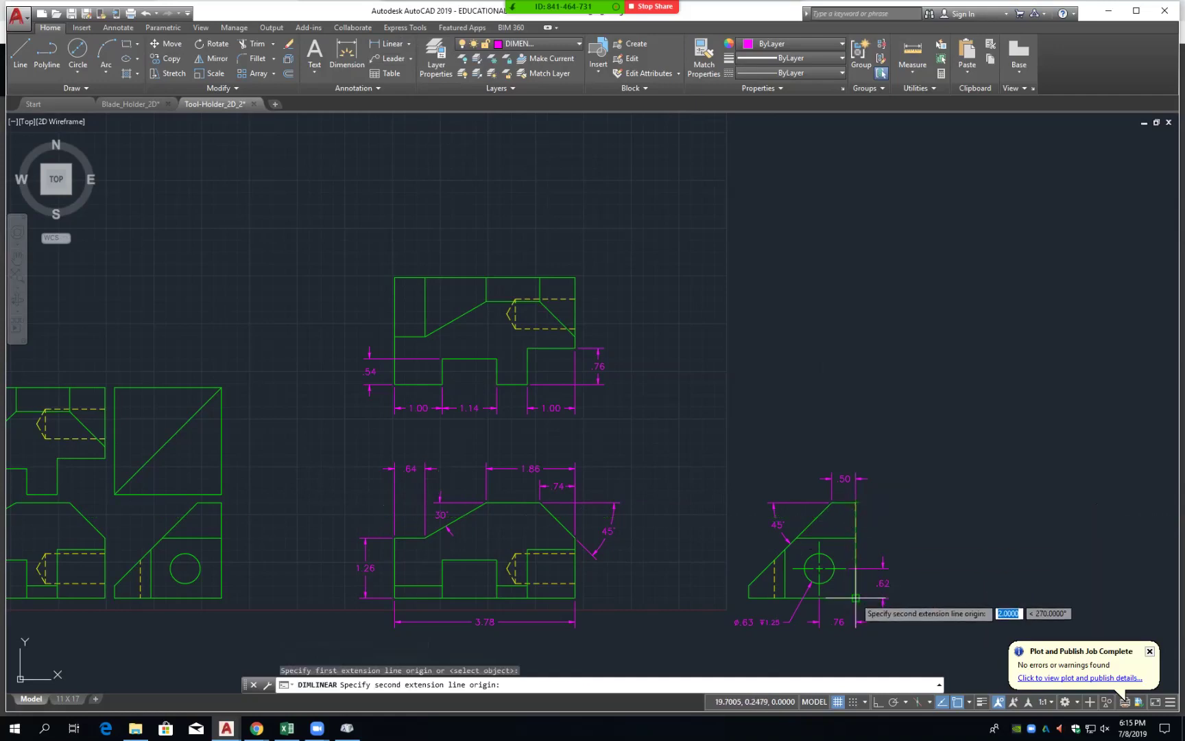
{"action": "left_click", "coordinate": [856, 597]}
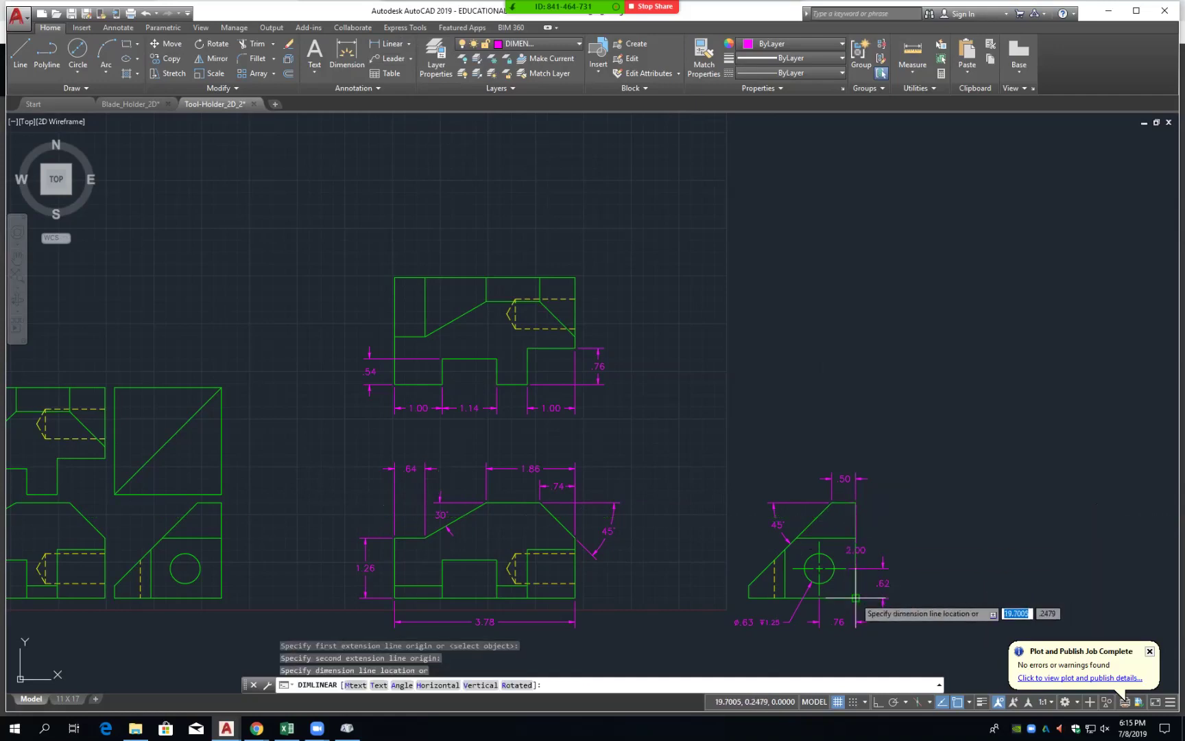
{"action": "left_click", "coordinate": [904, 534]}
{"action": "key", "text": "Return"}
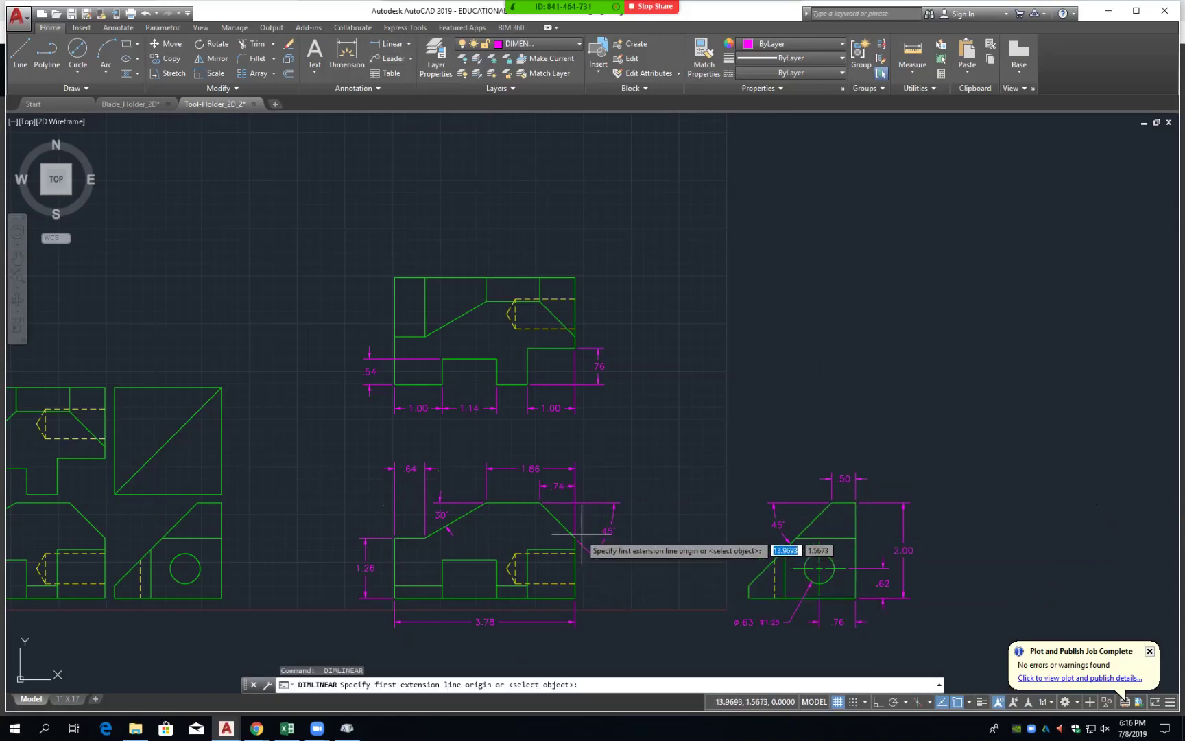
{"action": "left_click", "coordinate": [540, 503]}
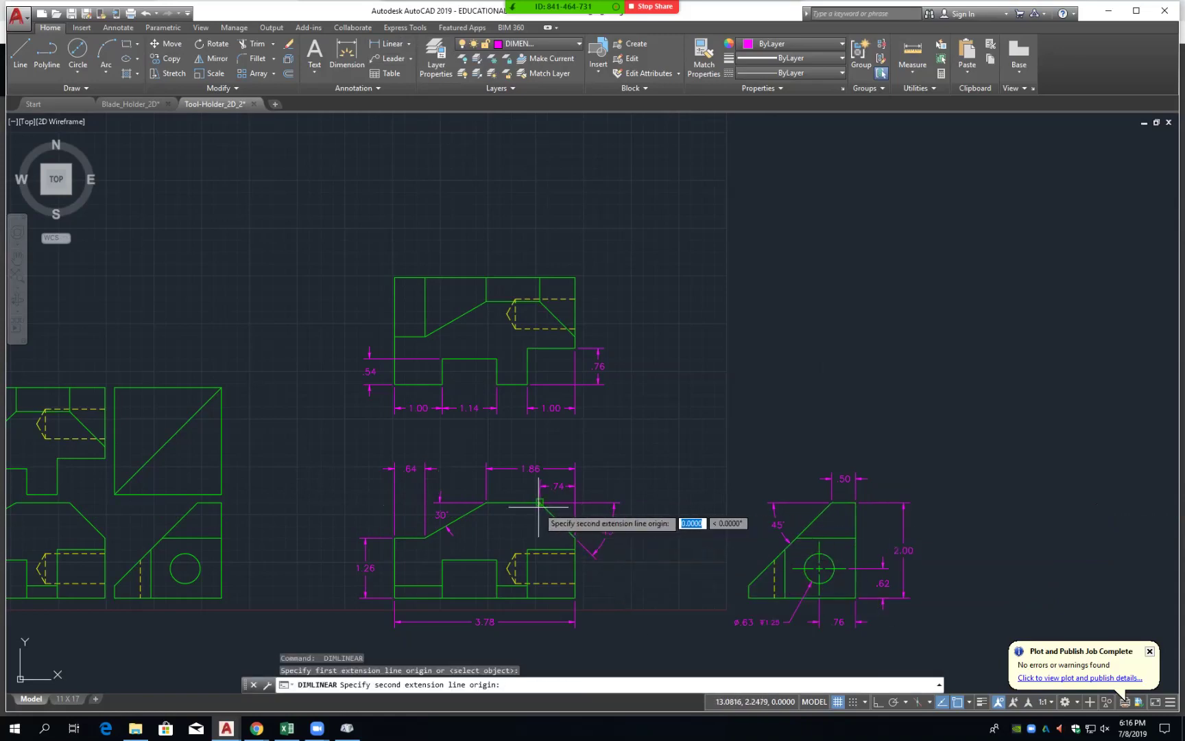
{"action": "left_click", "coordinate": [574, 597]}
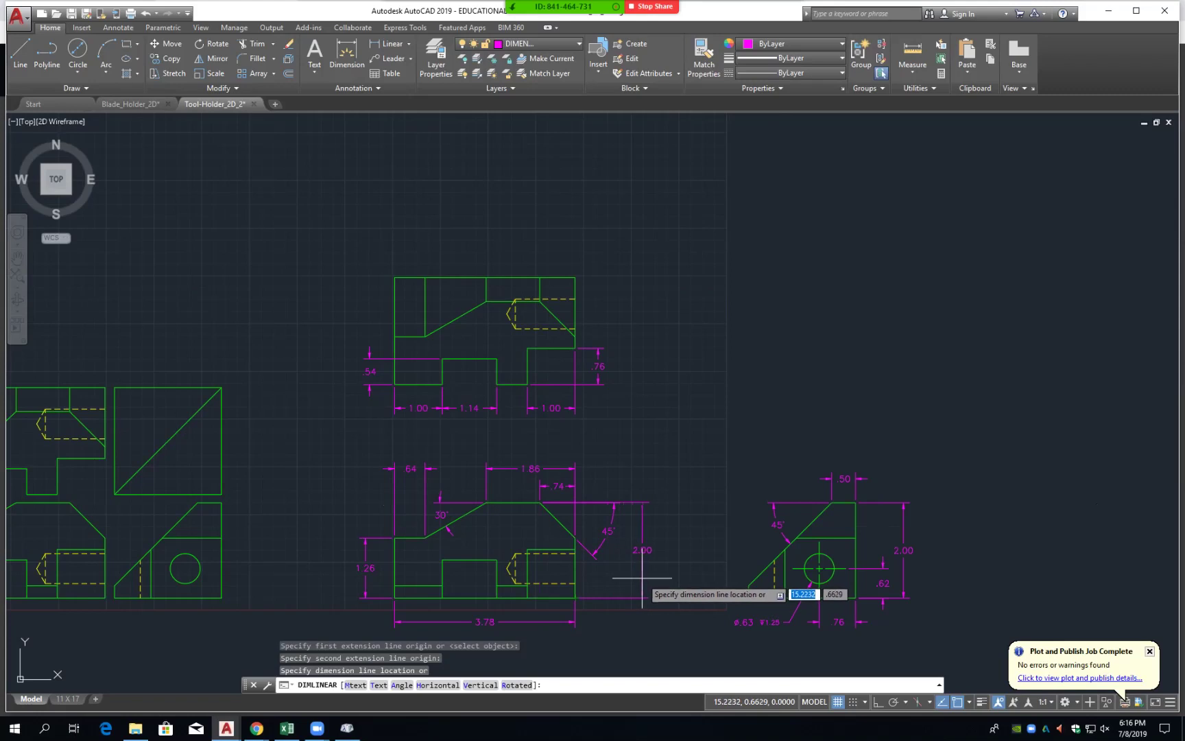
{"action": "left_click", "coordinate": [639, 578]}
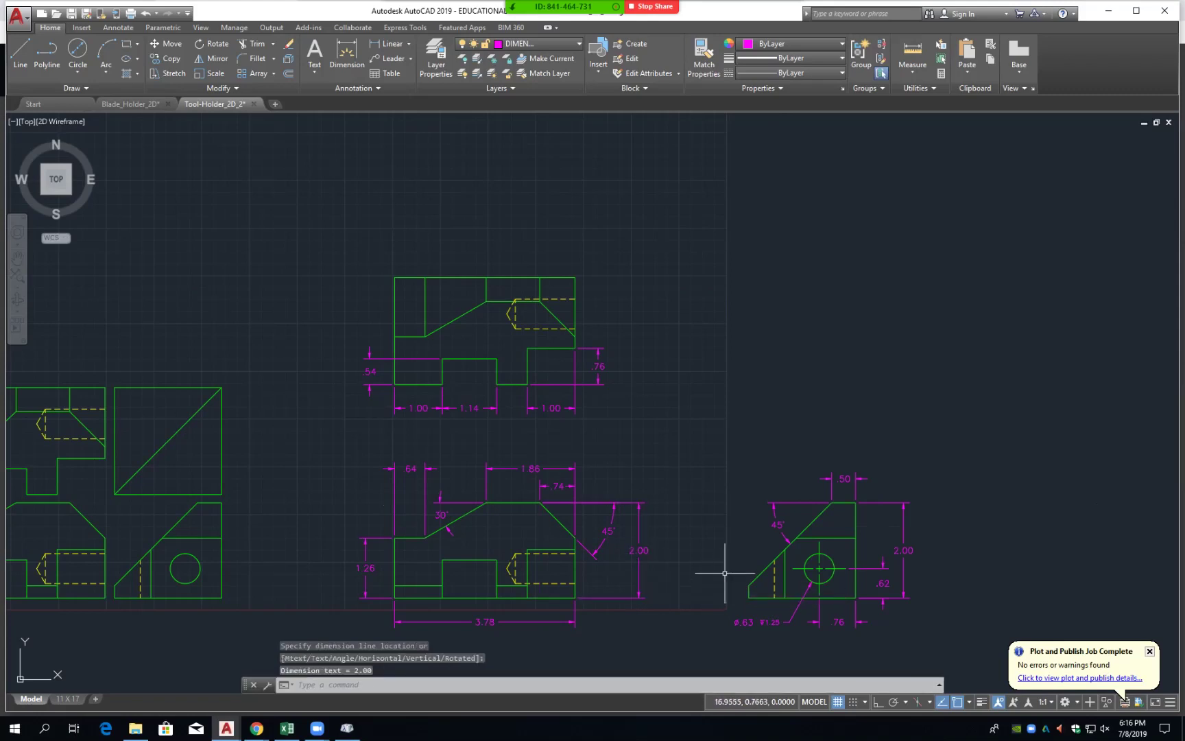
{"action": "key", "text": "Return"}
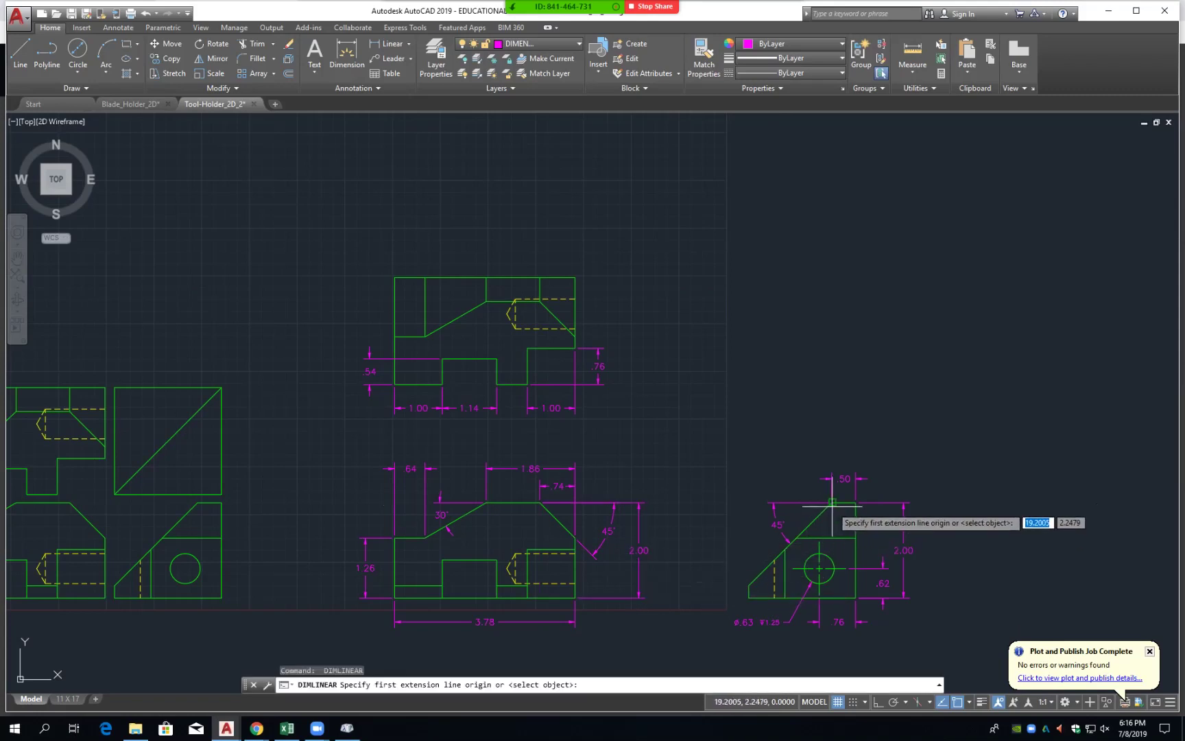
{"action": "left_click", "coordinate": [832, 502]}
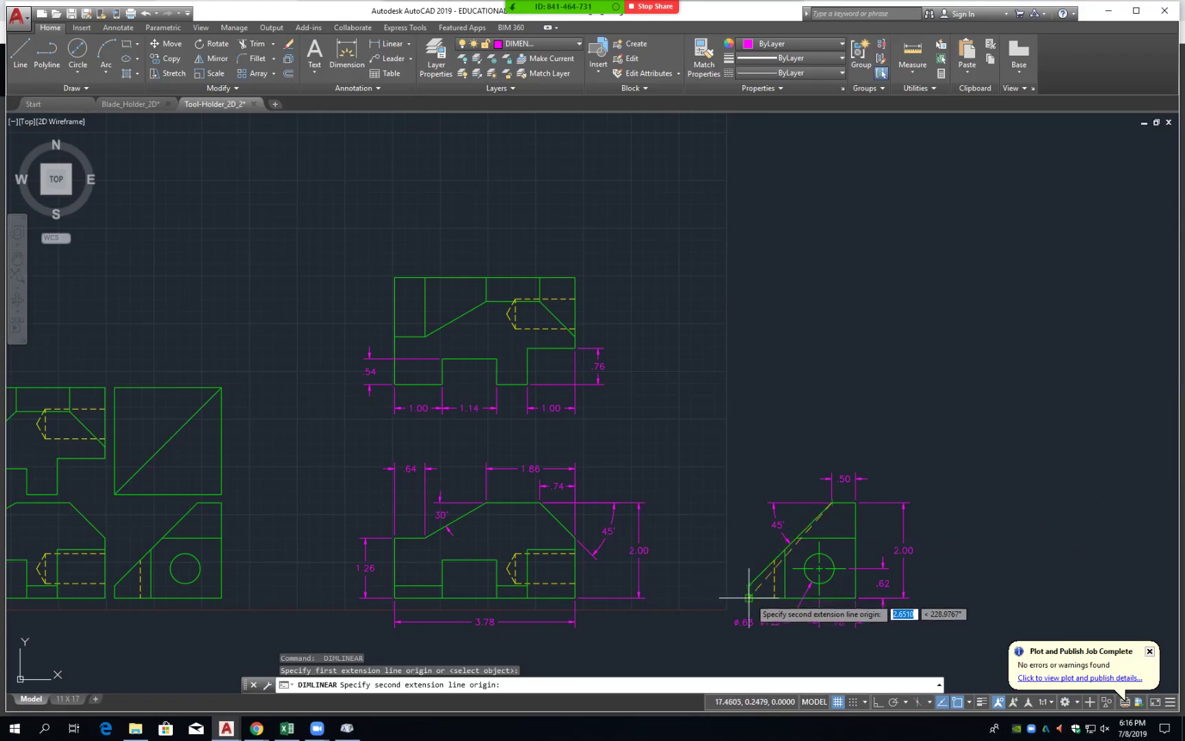
{"action": "left_click", "coordinate": [740, 596]}
{"action": "left_click", "coordinate": [725, 567]}
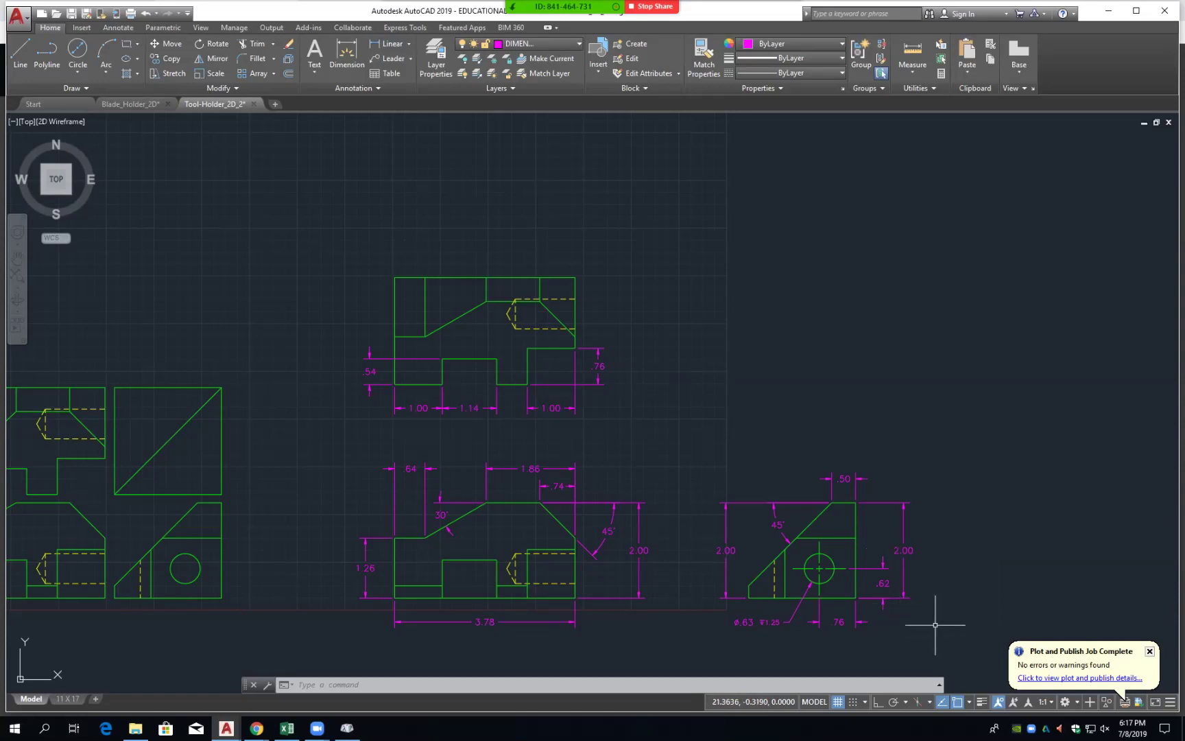
- Erase the three 2.00 height dimensions from the front and side views
{"action": "type", "text": "E"}
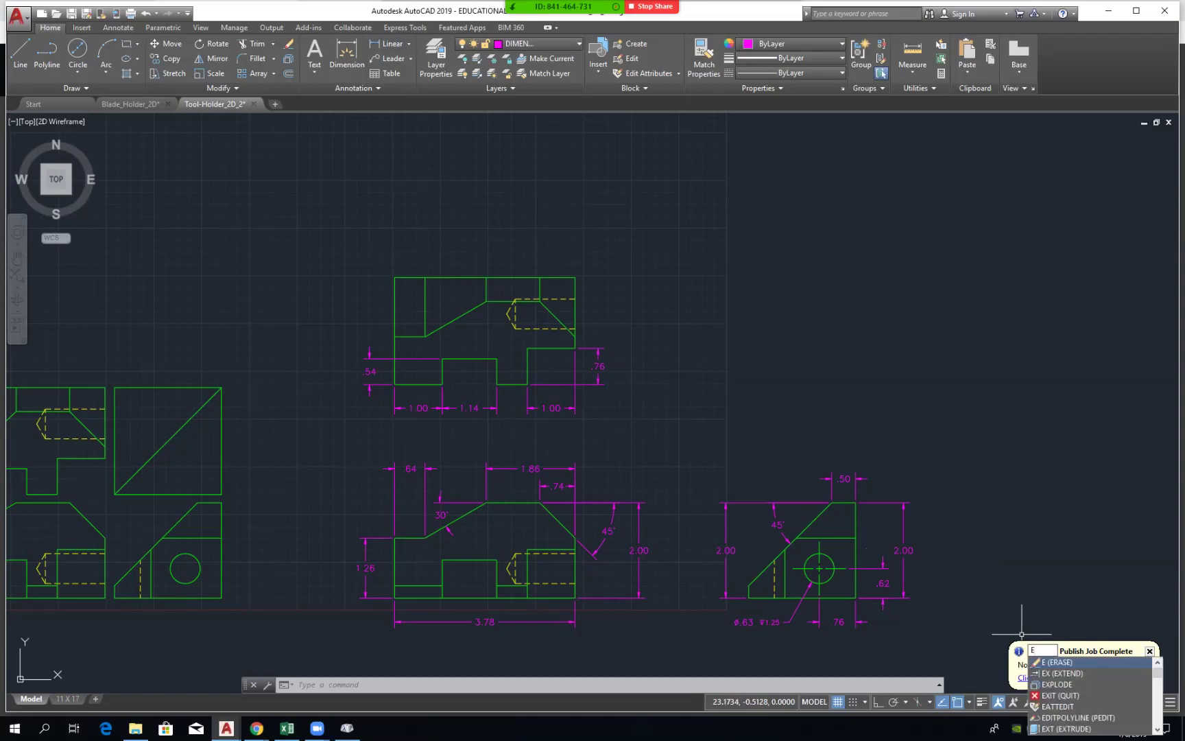
{"action": "key", "text": "Return"}
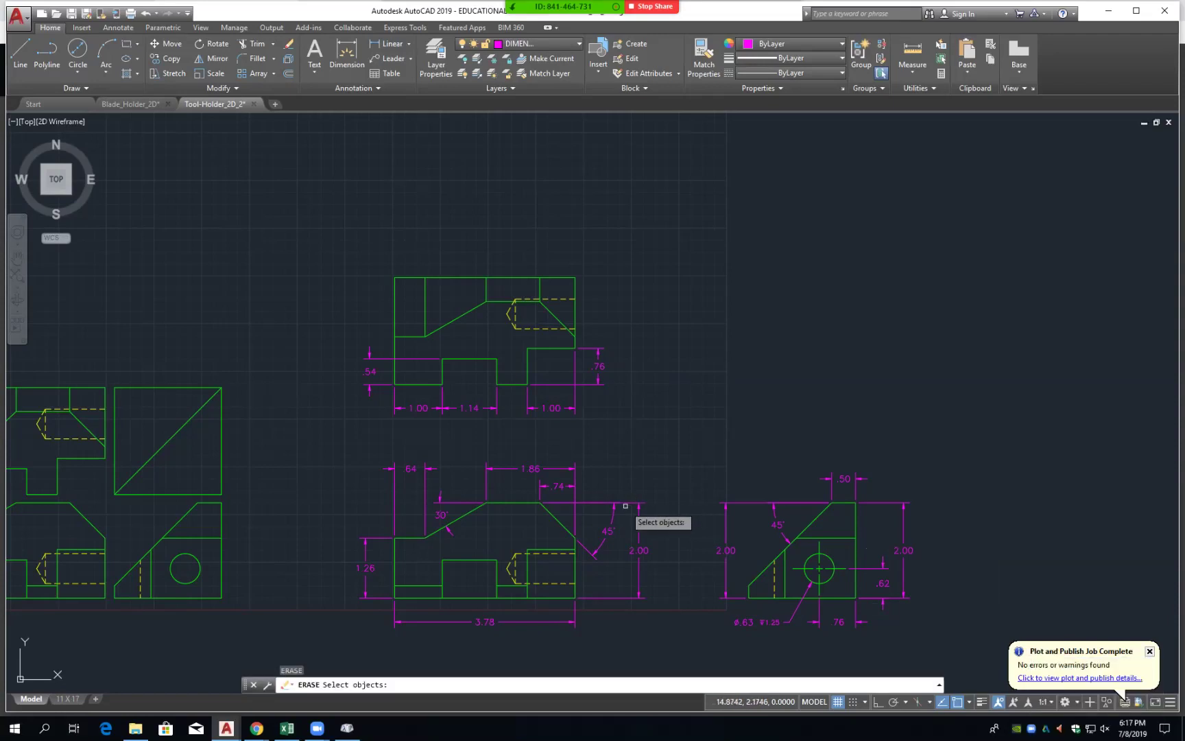
{"action": "left_click", "coordinate": [625, 504]}
{"action": "left_click", "coordinate": [728, 504]}
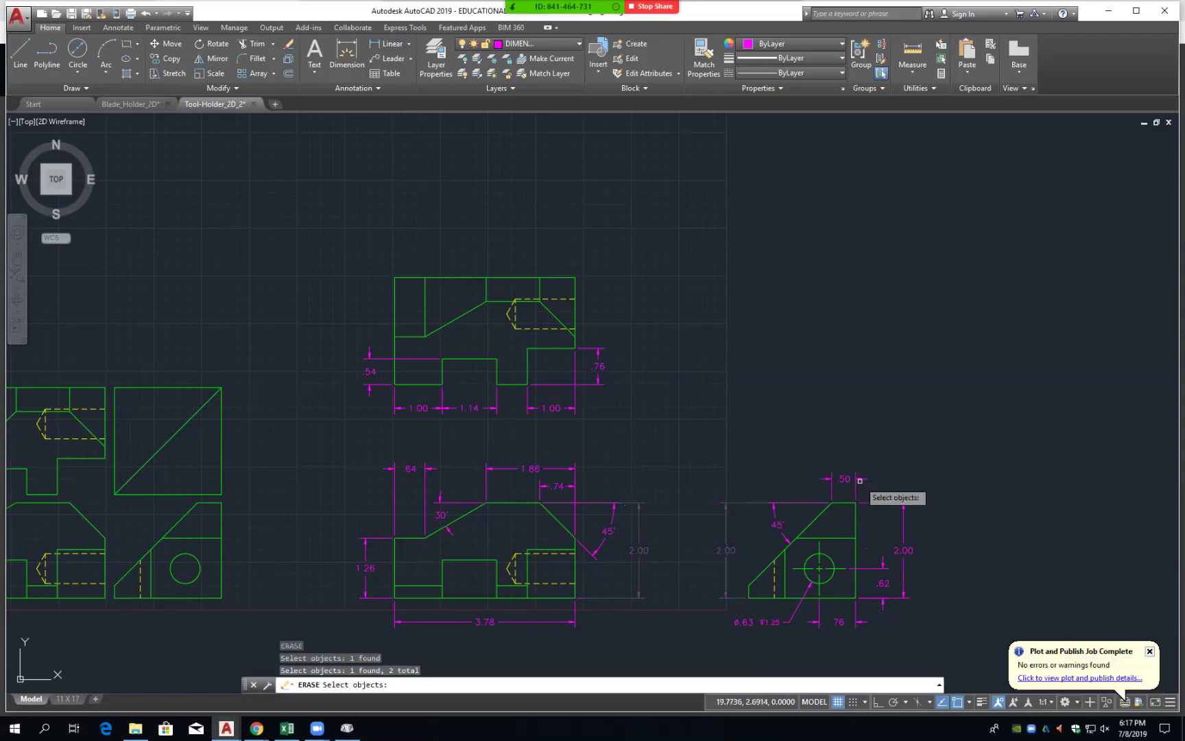
{"action": "left_click", "coordinate": [883, 504]}
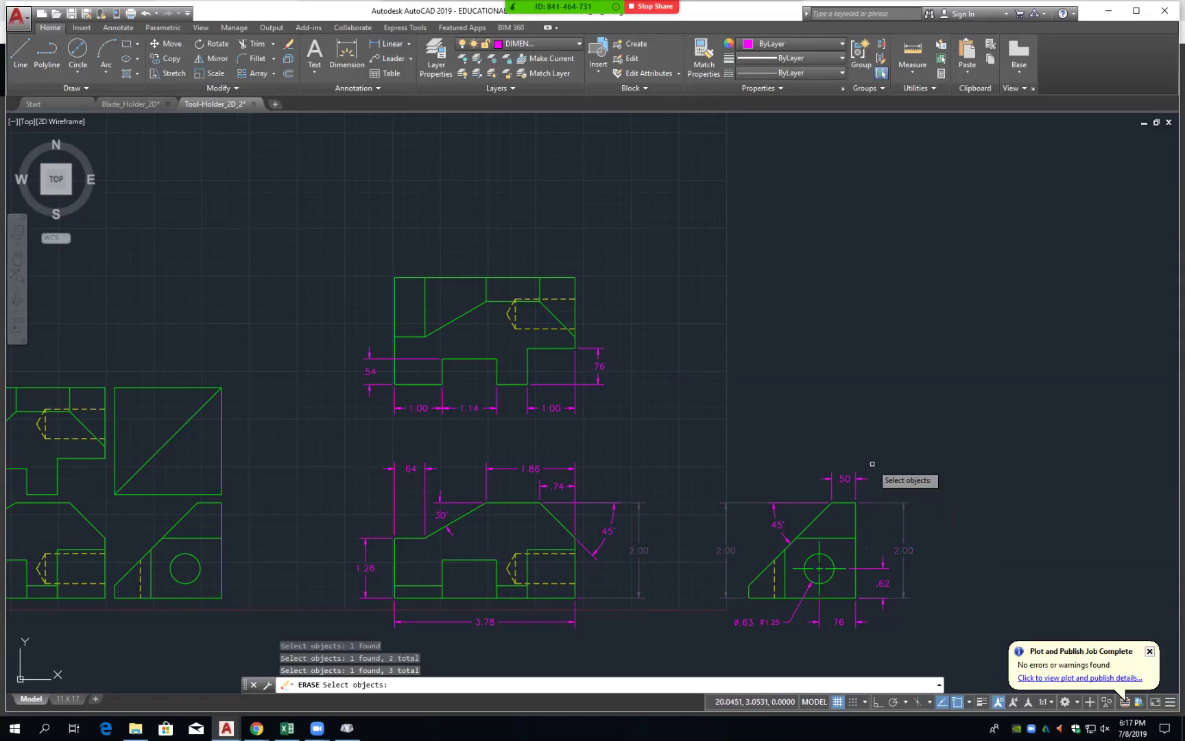
{"action": "key", "text": "Return"}
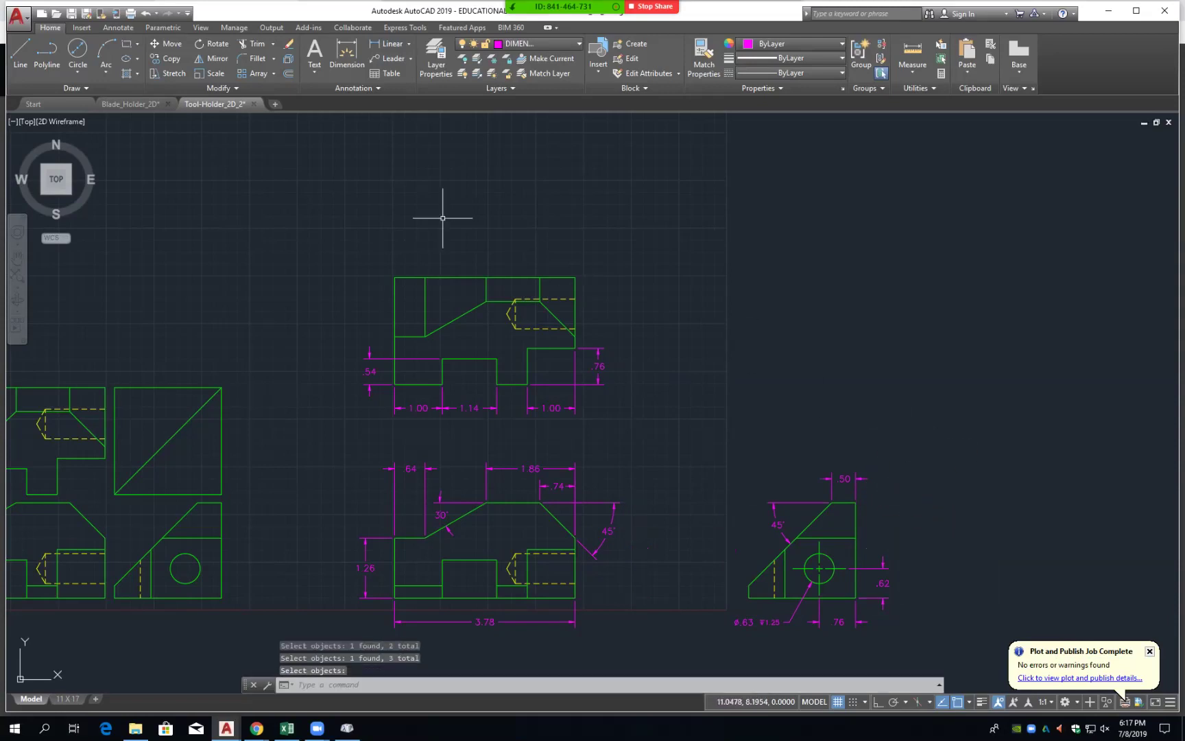
- Dimension 1.38 from the hole centre line to the side view's top corner, above the .62
{"action": "left_click", "coordinate": [389, 43]}
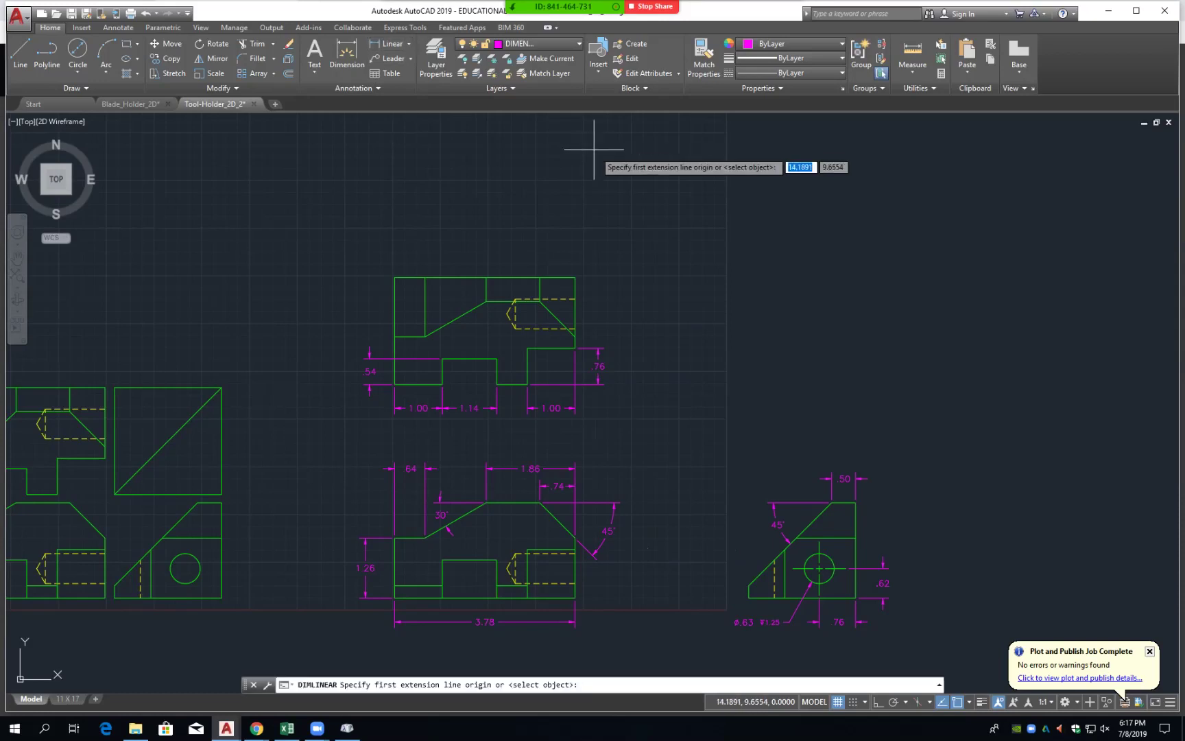
{"action": "left_click", "coordinate": [846, 568]}
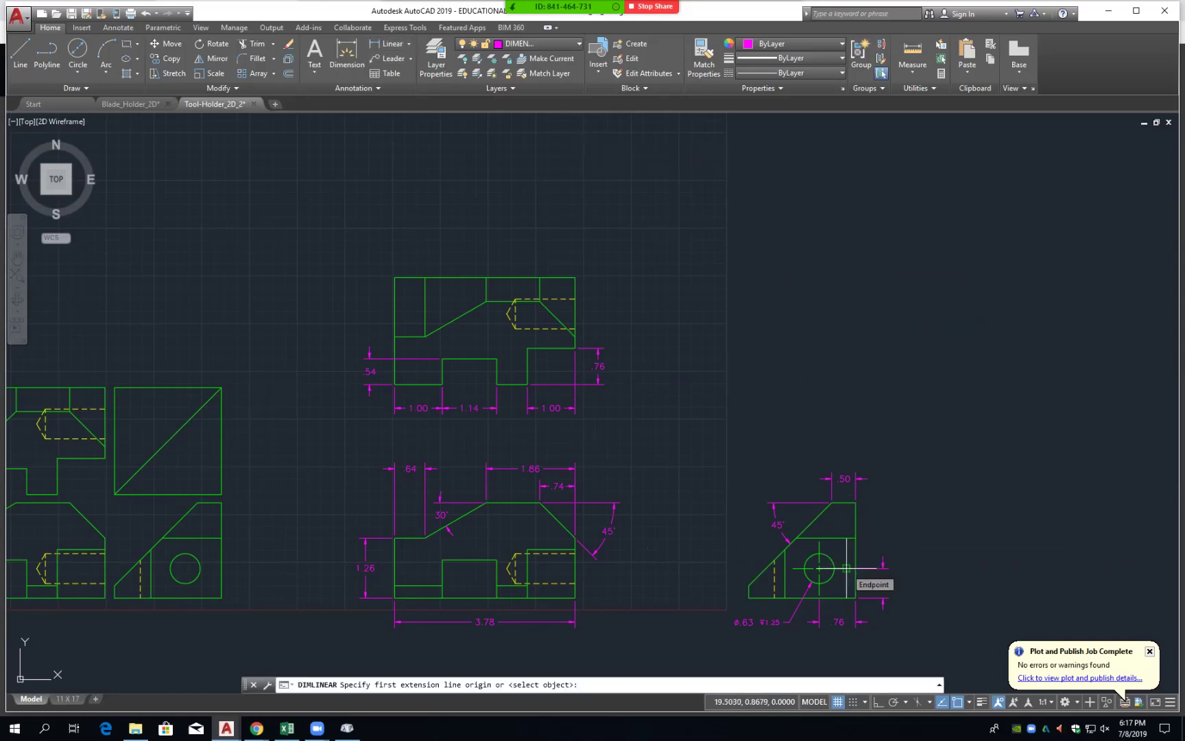
{"action": "left_click", "coordinate": [857, 502]}
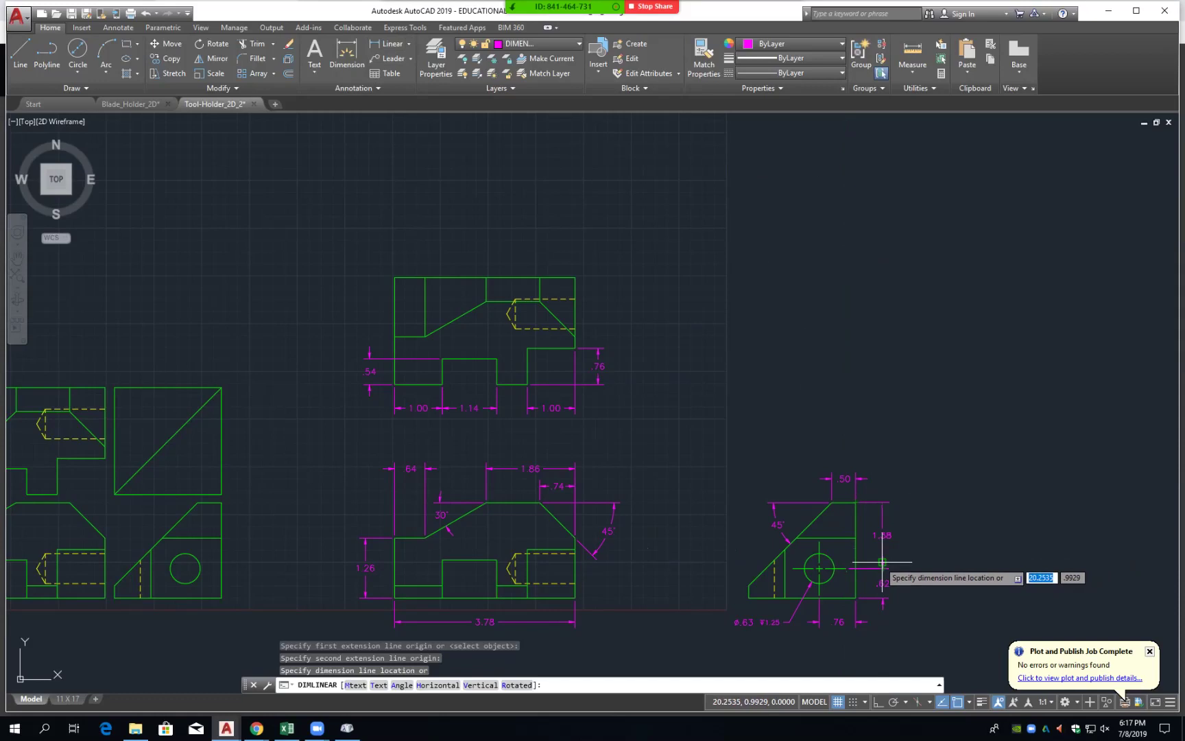
{"action": "left_click", "coordinate": [883, 563]}
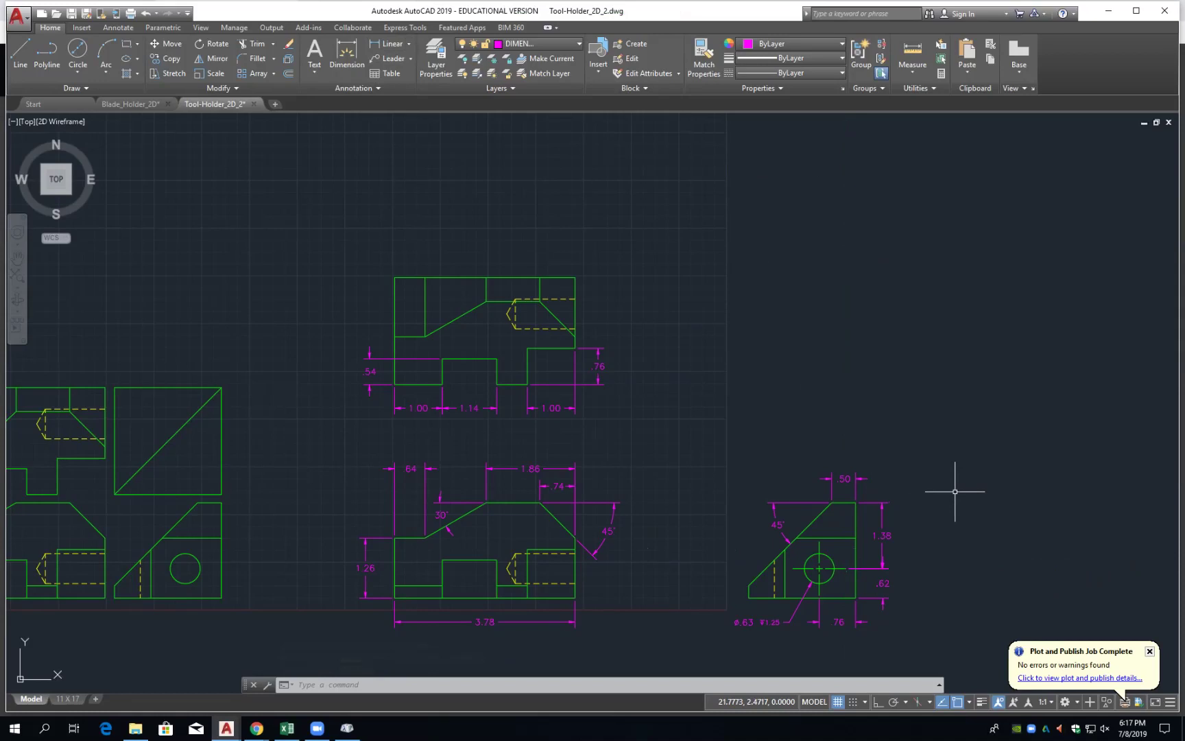
{"action": "key", "text": "Escape"}
{"action": "key", "text": "Escape"}
{"action": "key", "text": "Escape"}
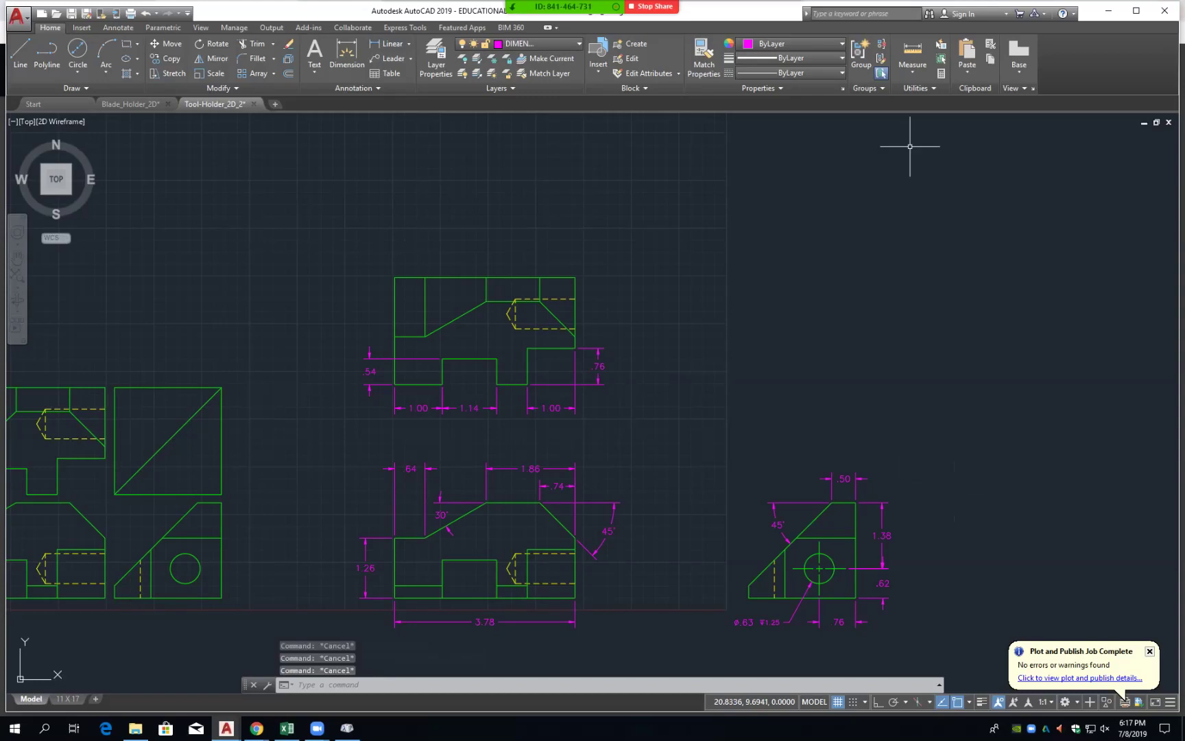
- Erase the side view's 1.38 dimension, leaving only the .62 on that side
{"action": "type", "text": "e"}
{"action": "key", "text": "Return"}
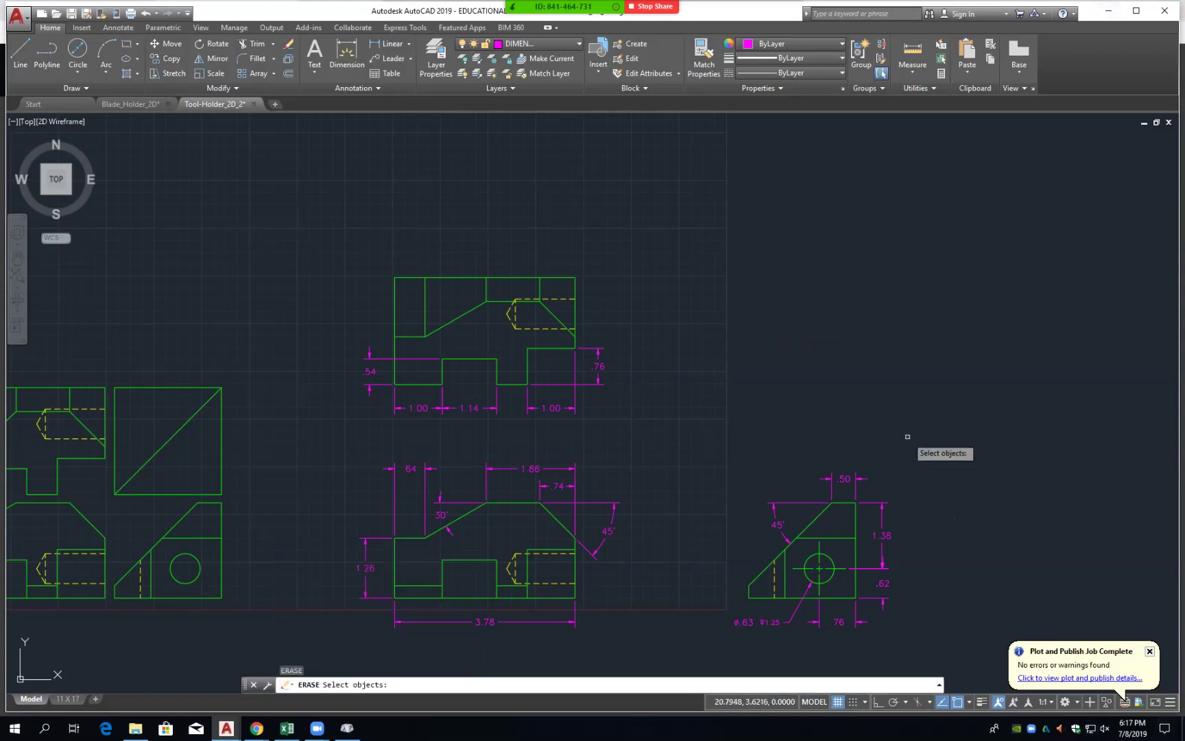
{"action": "left_click", "coordinate": [883, 534]}
{"action": "key", "text": "Return"}
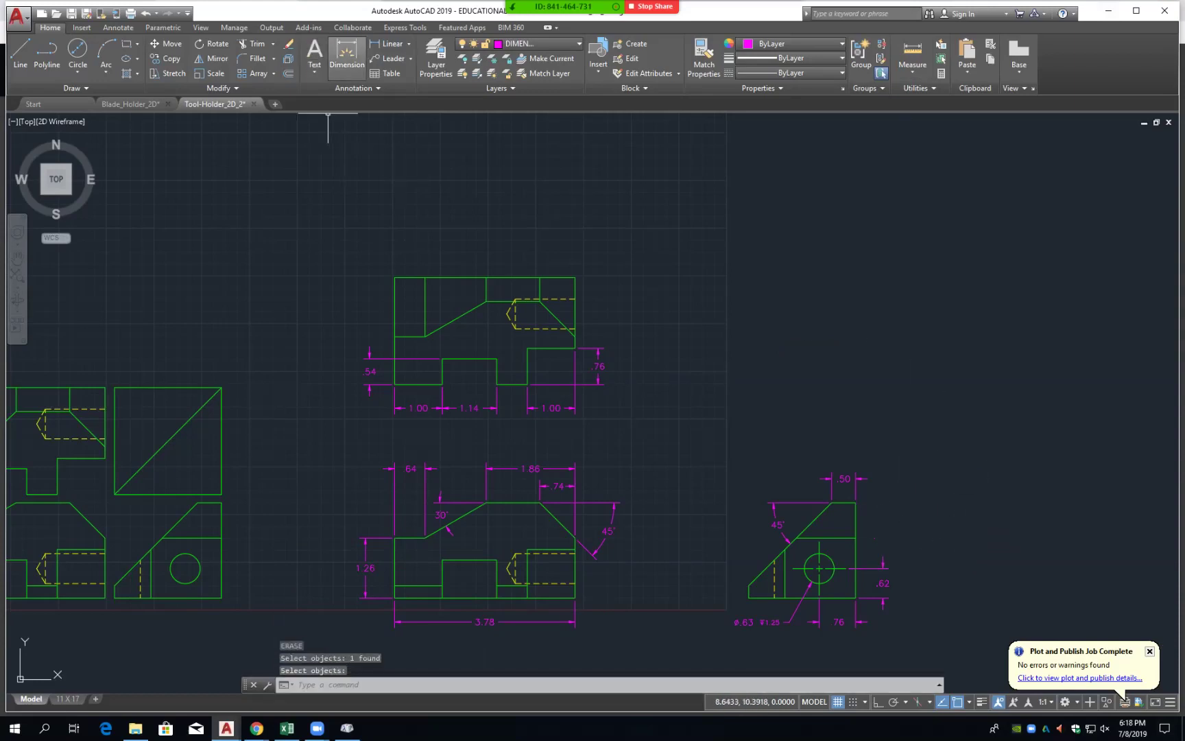
{"action": "left_click", "coordinate": [388, 43]}
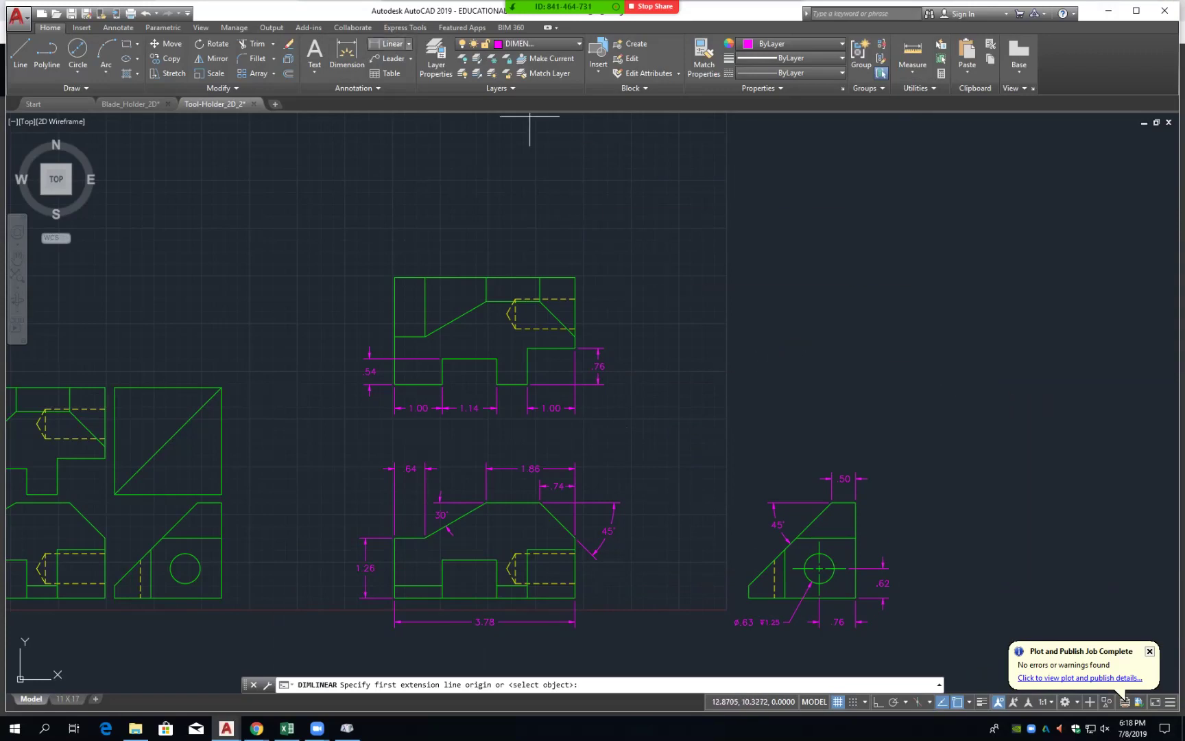
- Dimension the 2.00 overall heights beside the front view and right of the side view
{"action": "left_click", "coordinate": [574, 597]}
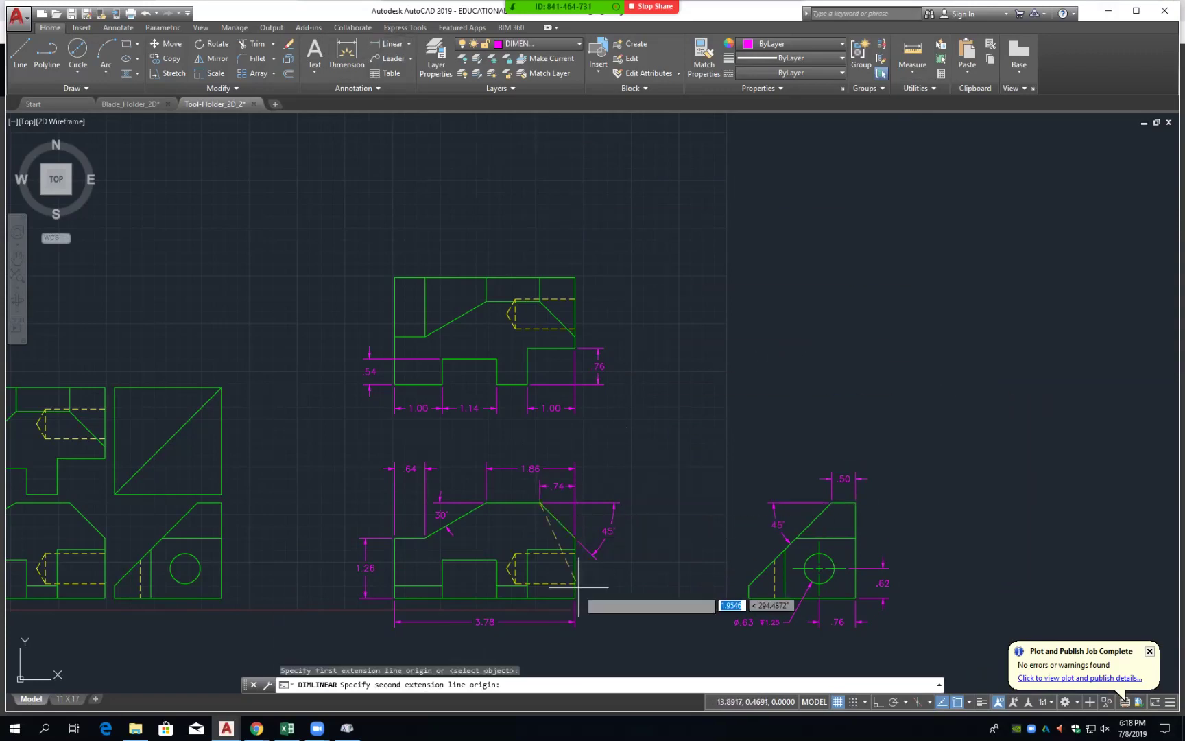
{"action": "left_click", "coordinate": [540, 502]}
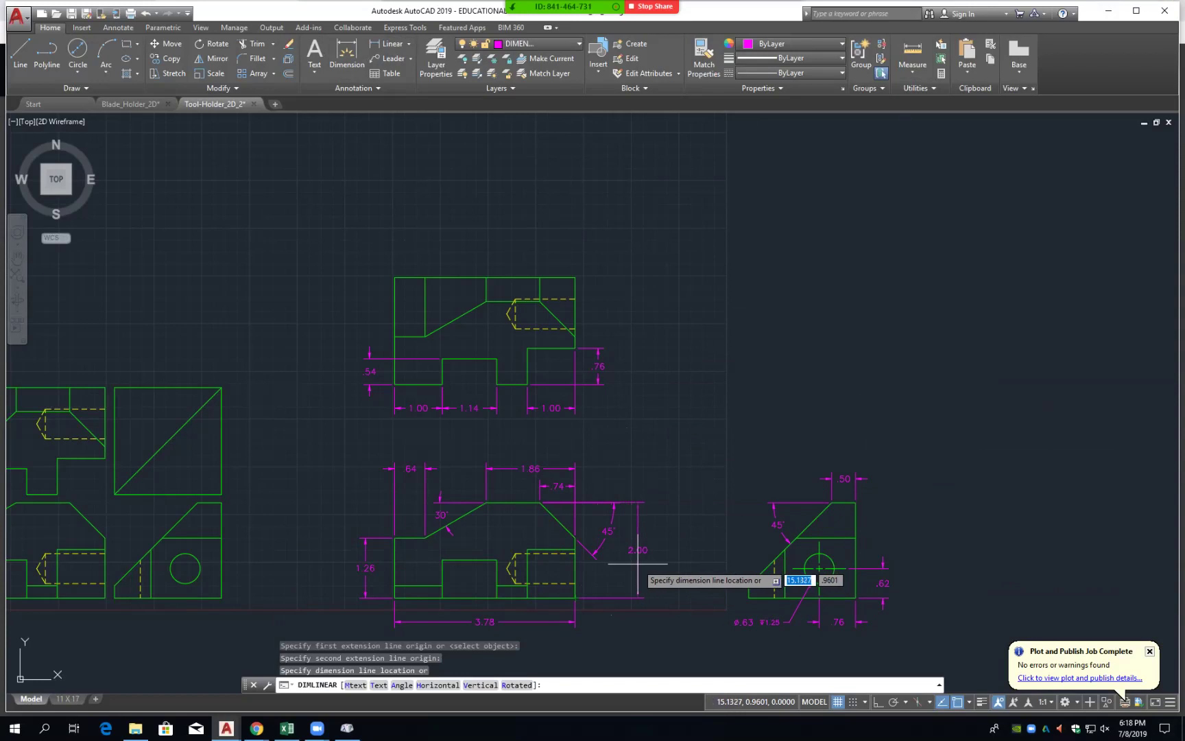
{"action": "left_click", "coordinate": [636, 564]}
{"action": "key", "text": "Return"}
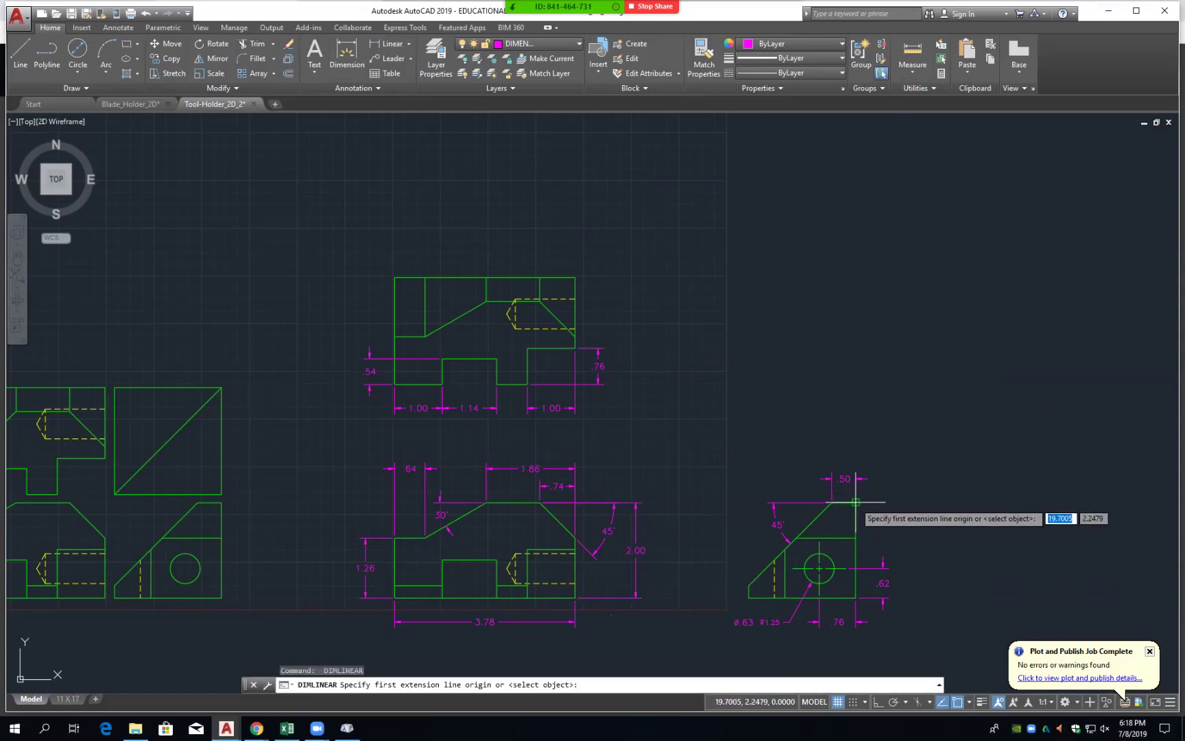
{"action": "left_click", "coordinate": [855, 502]}
{"action": "left_click", "coordinate": [855, 597]}
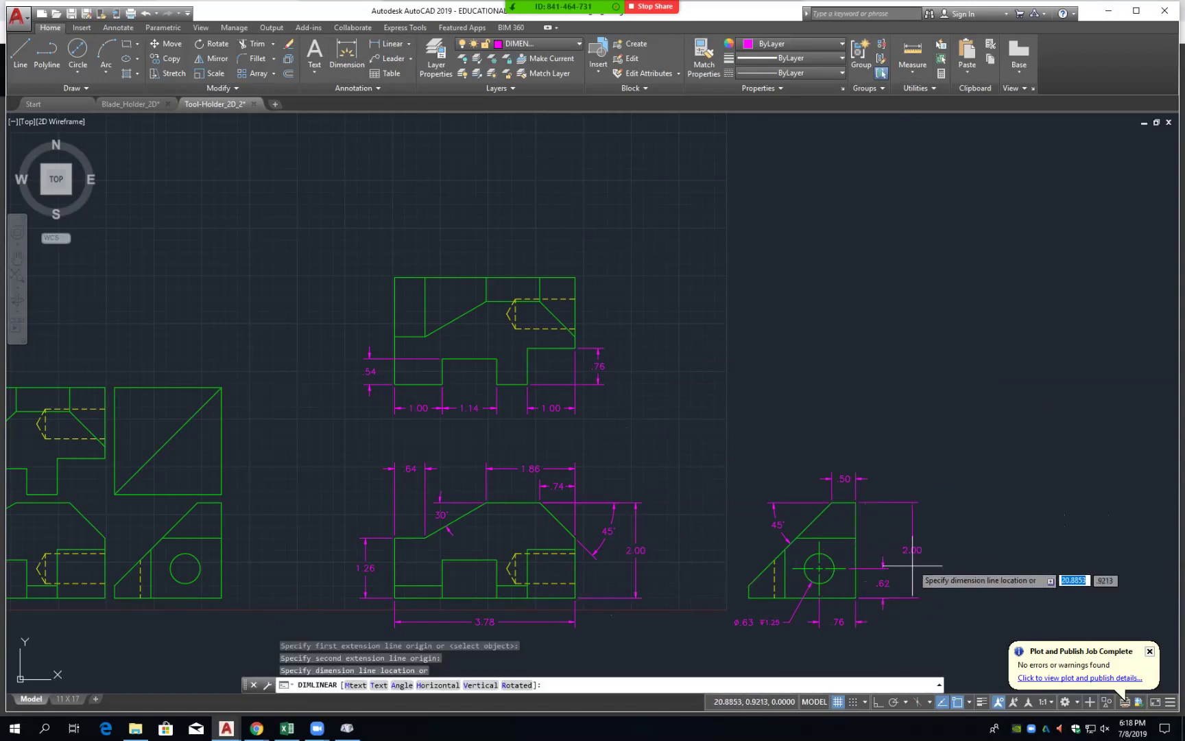
{"action": "left_click", "coordinate": [902, 542]}
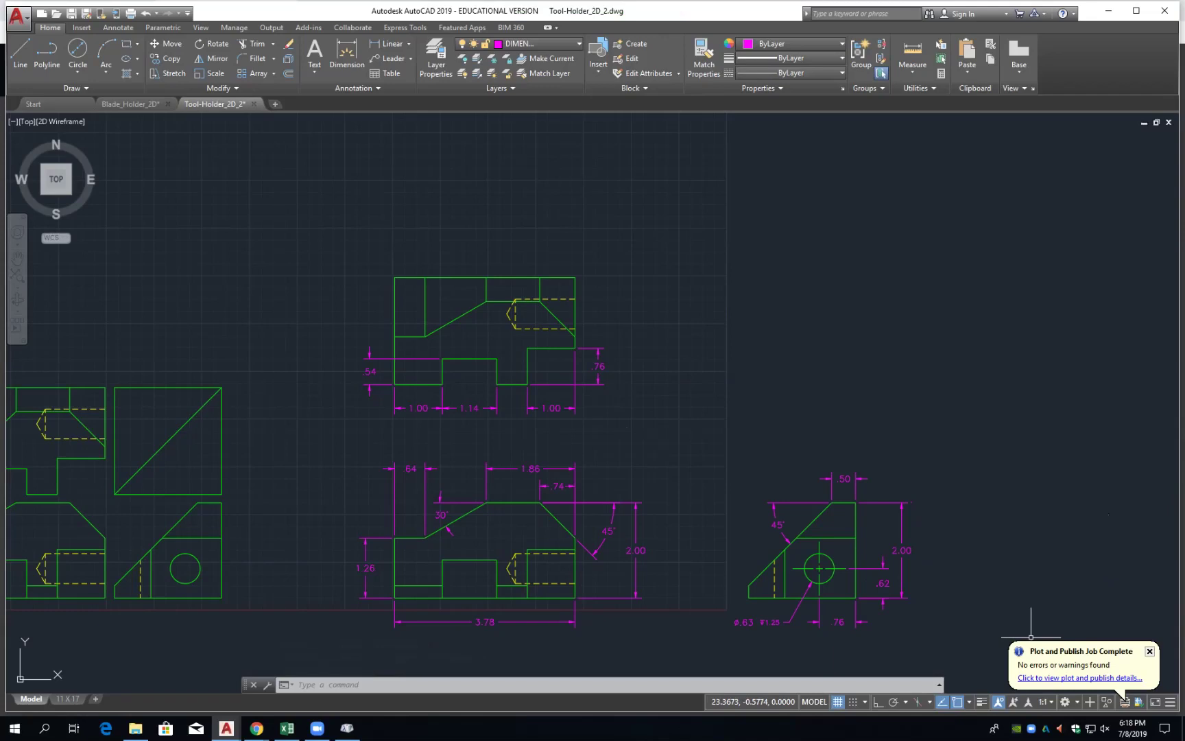
- Erase the side view's 2.00 height dimension, keeping the .62 beside it
{"action": "key", "text": "Escape"}
{"action": "key", "text": "Escape"}
{"action": "type", "text": "E"}
{"action": "key", "text": "Return"}
{"action": "left_click", "coordinate": [905, 552]}
{"action": "key", "text": "Return"}
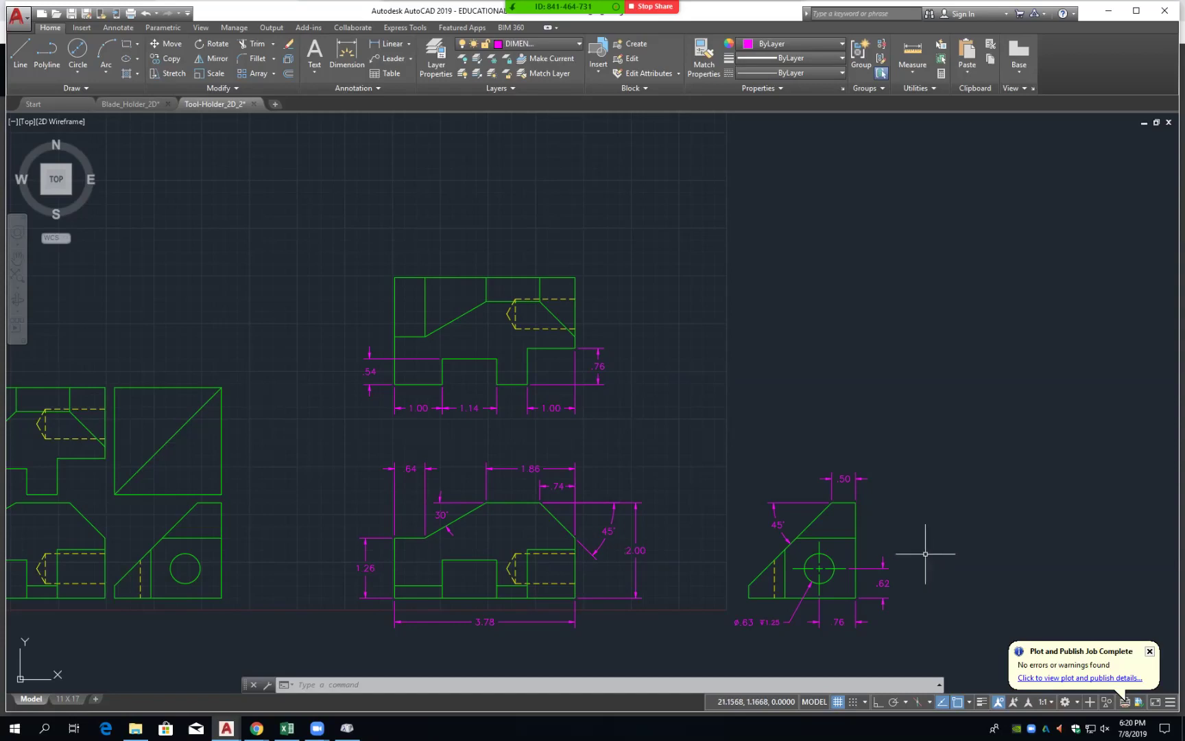
{"action": "middle_click_drag", "start_coordinate": [450, 485], "coordinate": [652, 466]}
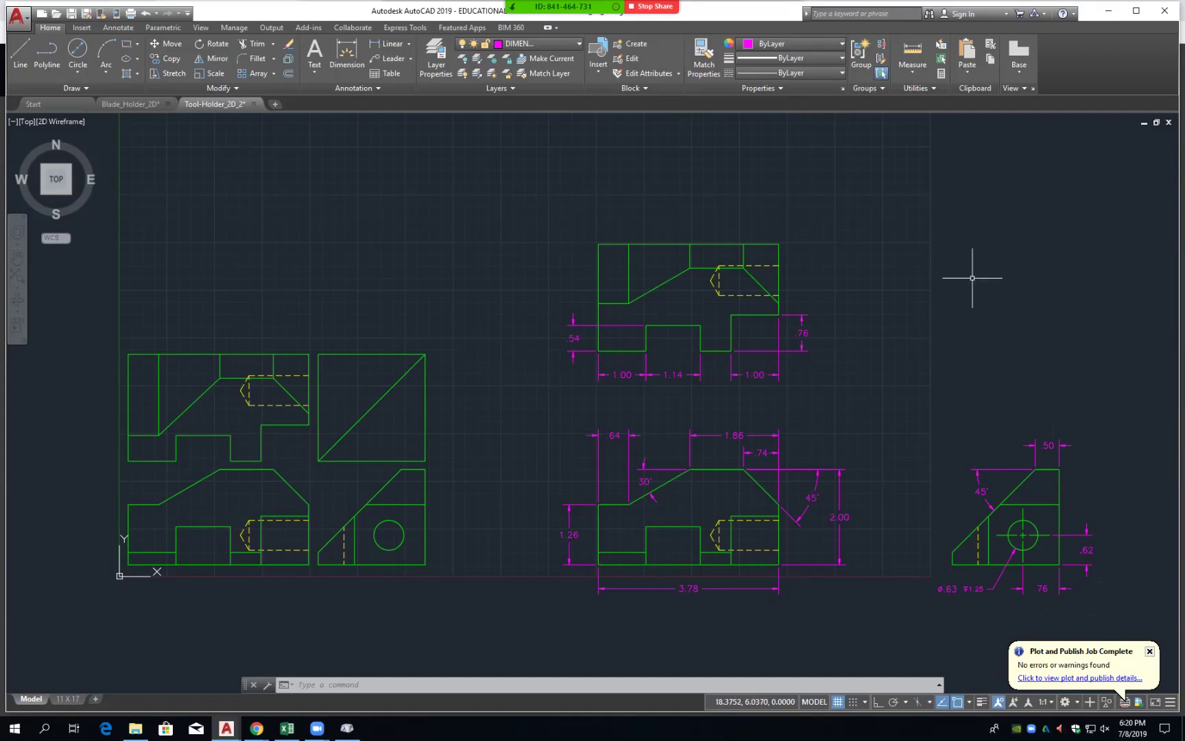
- Dimension the top view's right edge with a 2.24 linear dimension placed to its right
{"action": "left_click", "coordinate": [392, 43]}
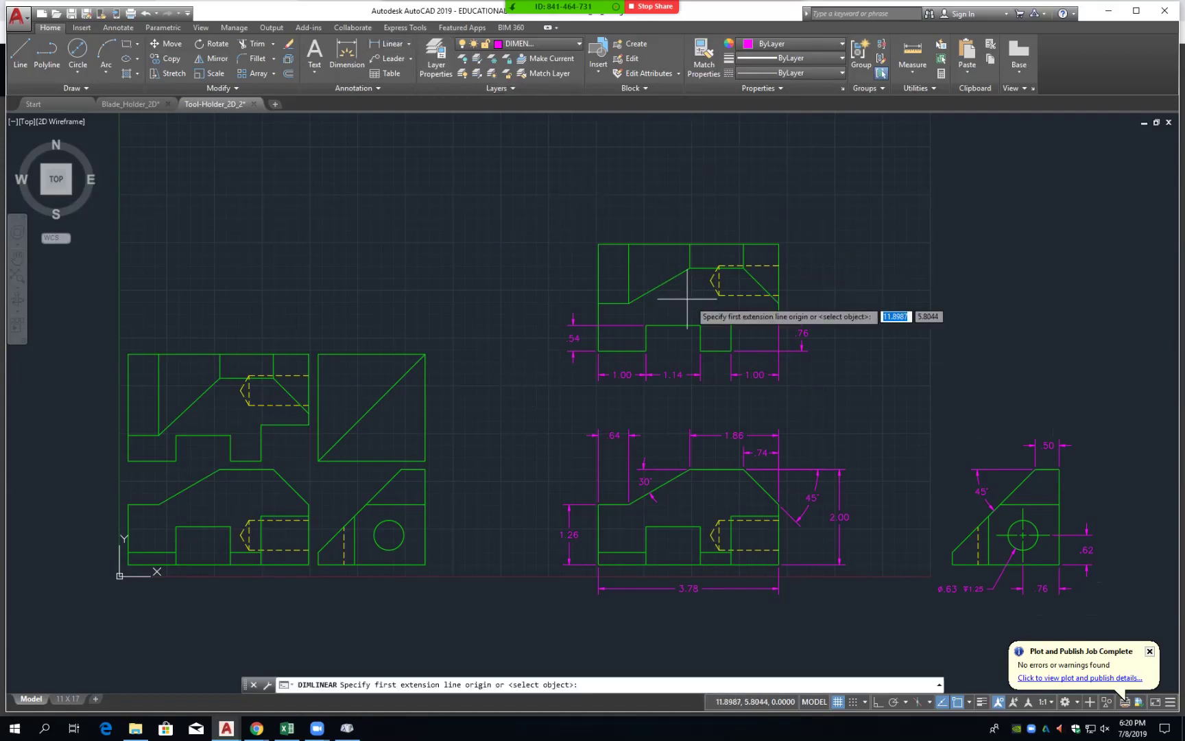
{"action": "left_click", "coordinate": [731, 350]}
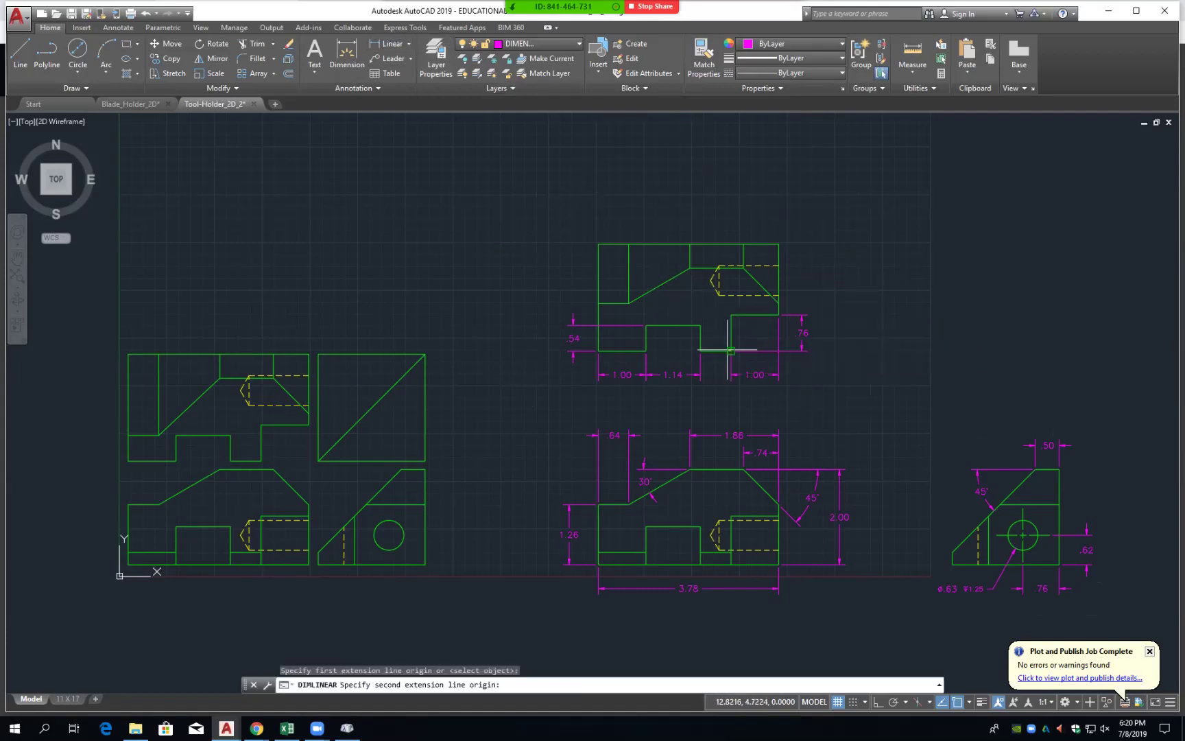
{"action": "left_click", "coordinate": [777, 243]}
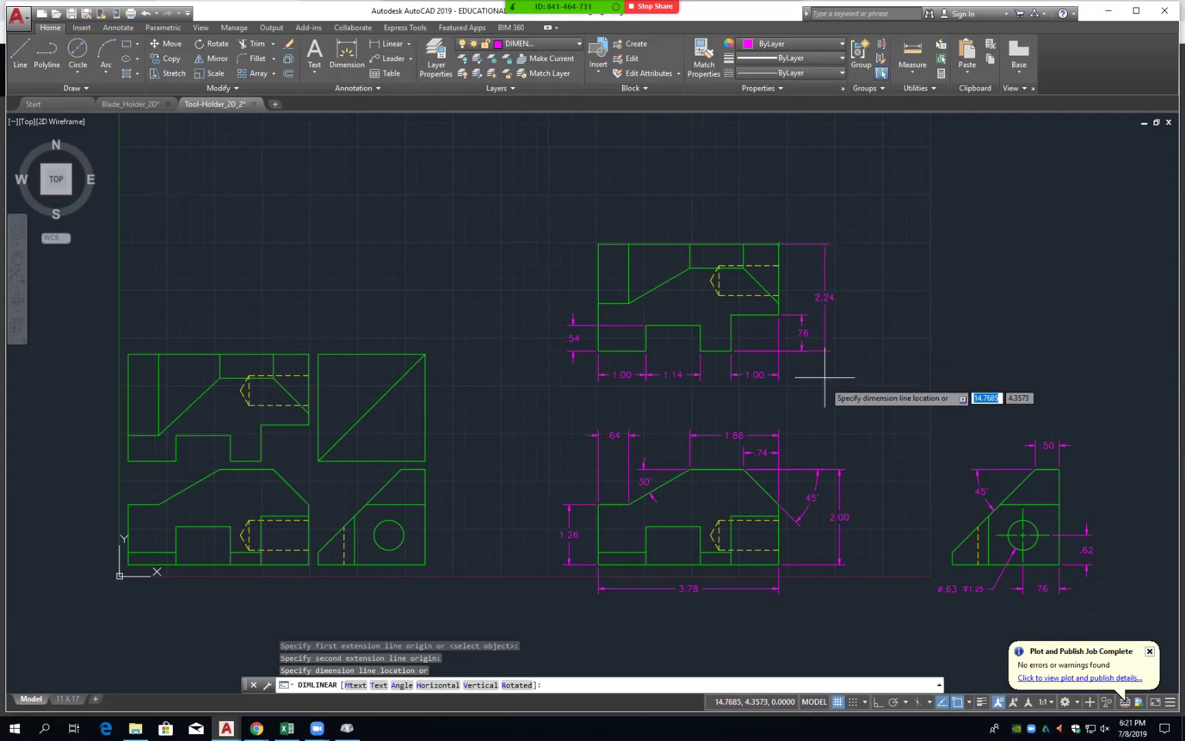
{"action": "left_click", "coordinate": [822, 292]}
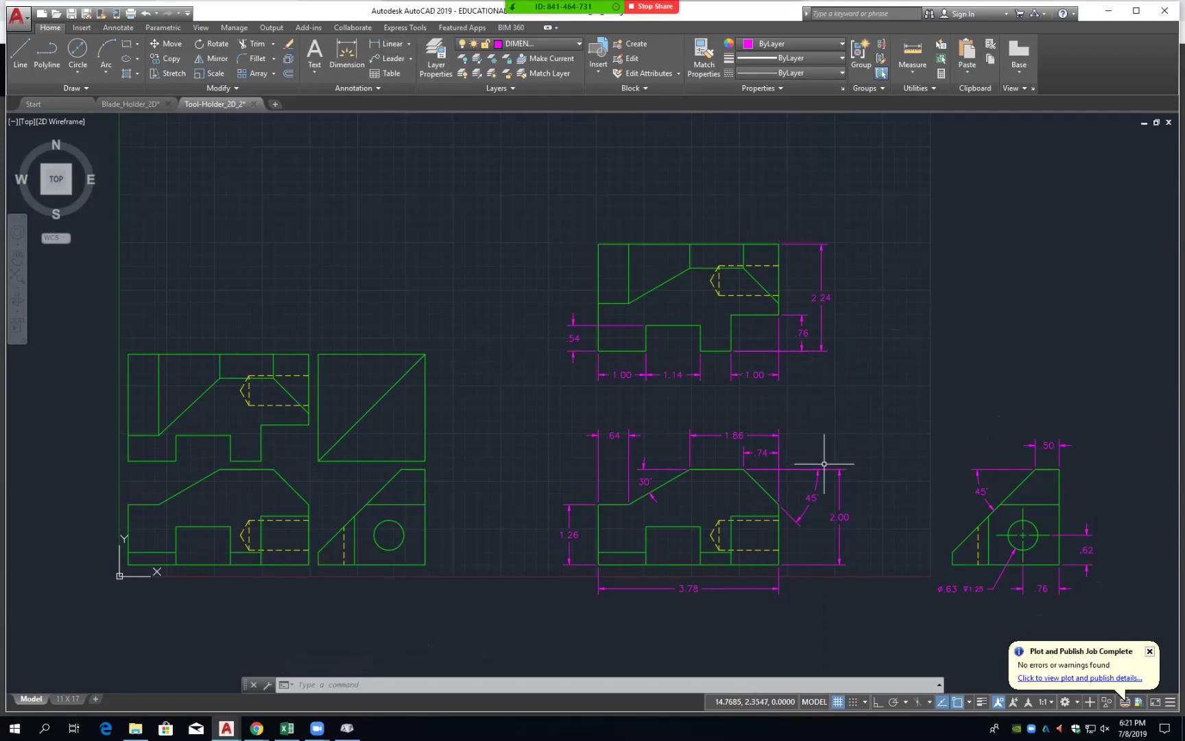
- Shift the front view's 2.00 dimension slightly left, clear of the 45° angle
{"action": "scroll", "coordinate": [840, 520], "scroll_direction": "up", "scroll_amount": 4}
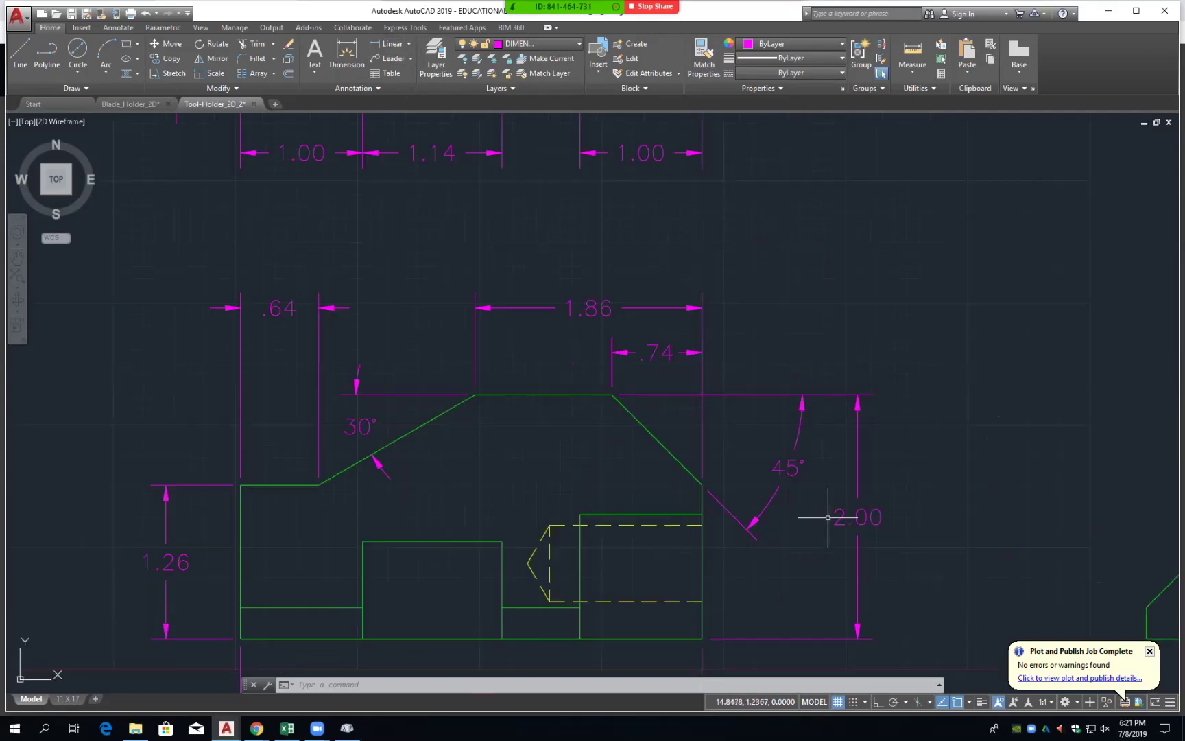
{"action": "left_click", "coordinate": [866, 514]}
{"action": "left_click", "coordinate": [857, 516]}
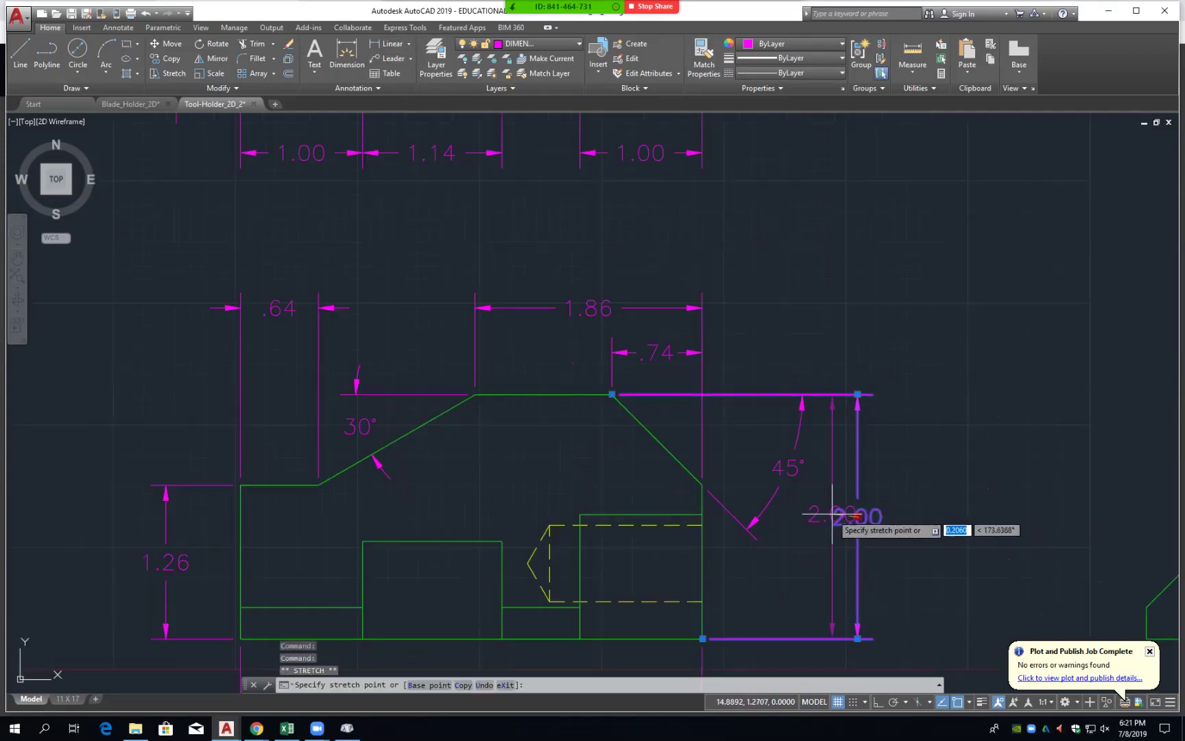
{"action": "left_click", "coordinate": [829, 513]}
{"action": "scroll", "coordinate": [899, 497], "scroll_direction": "up", "scroll_amount": 6}
{"action": "scroll", "coordinate": [896, 506], "scroll_direction": "down", "scroll_amount": 6}
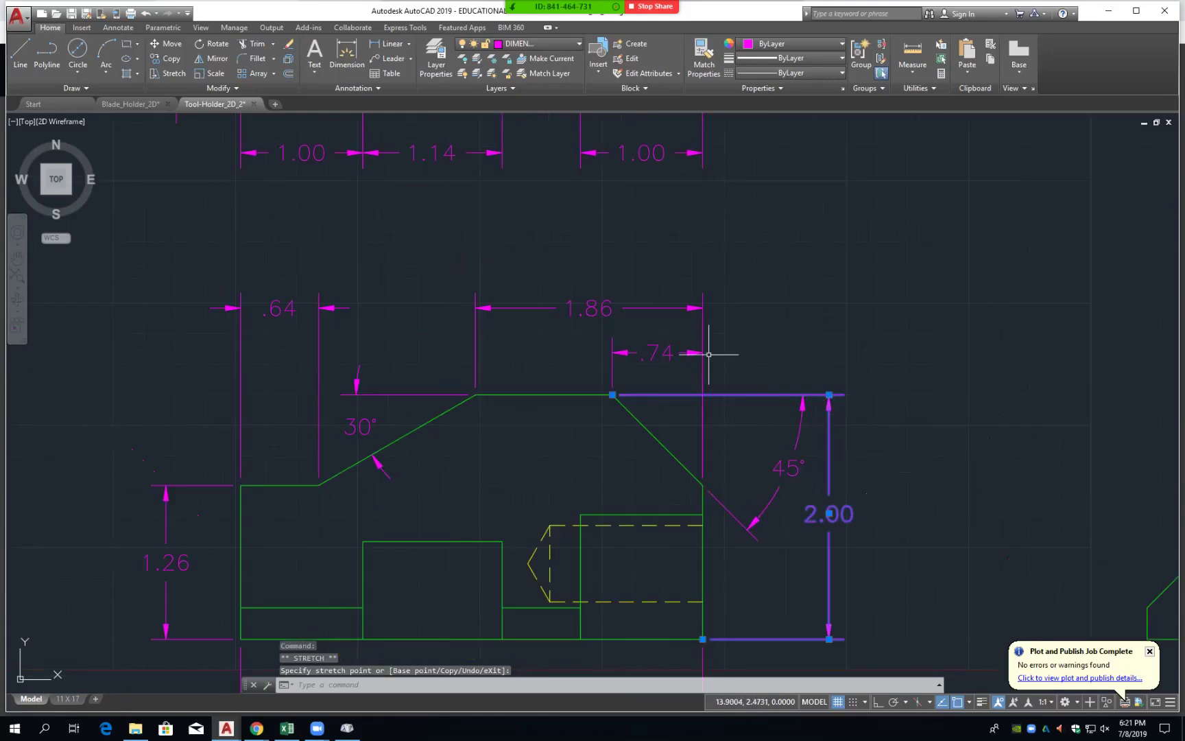
{"action": "scroll", "coordinate": [838, 440], "scroll_direction": "up", "scroll_amount": 5}
{"action": "scroll", "coordinate": [838, 441], "scroll_direction": "down", "scroll_amount": 3}
{"action": "scroll", "coordinate": [838, 435], "scroll_direction": "down", "scroll_amount": 2}
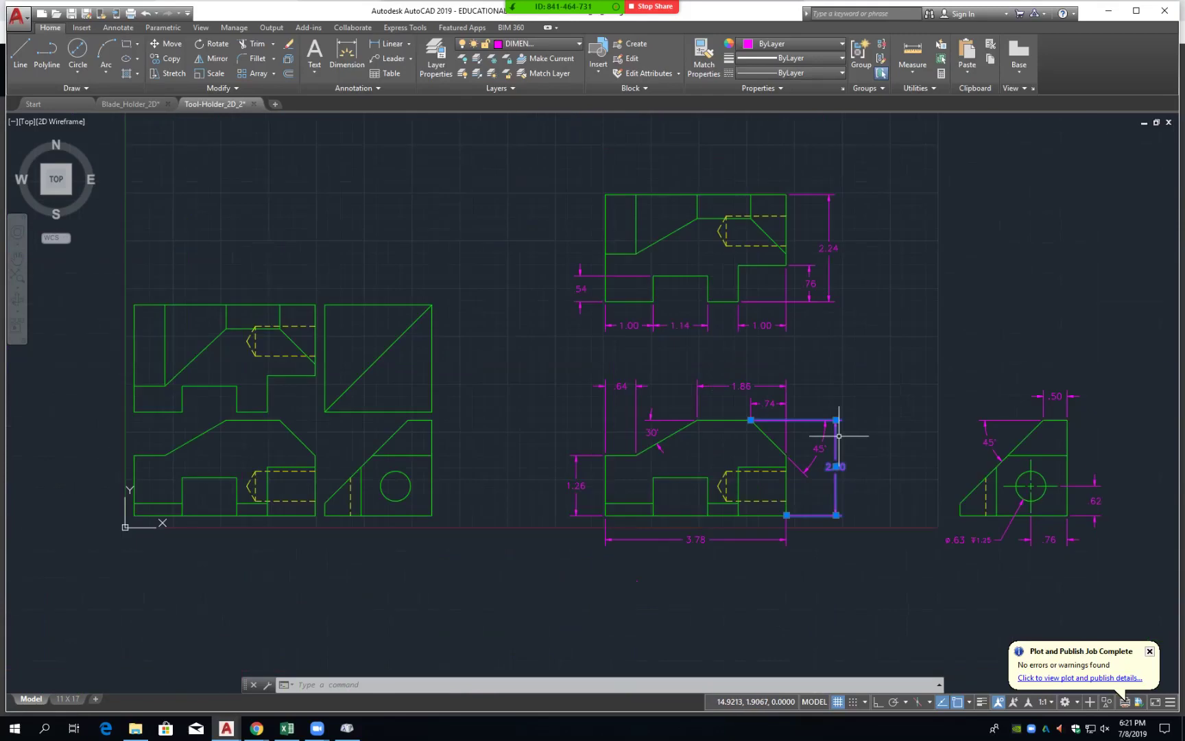
{"action": "scroll", "coordinate": [838, 436], "scroll_direction": "up", "scroll_amount": 8}
{"action": "middle_click_drag", "start_coordinate": [837, 494], "coordinate": [849, 373]}
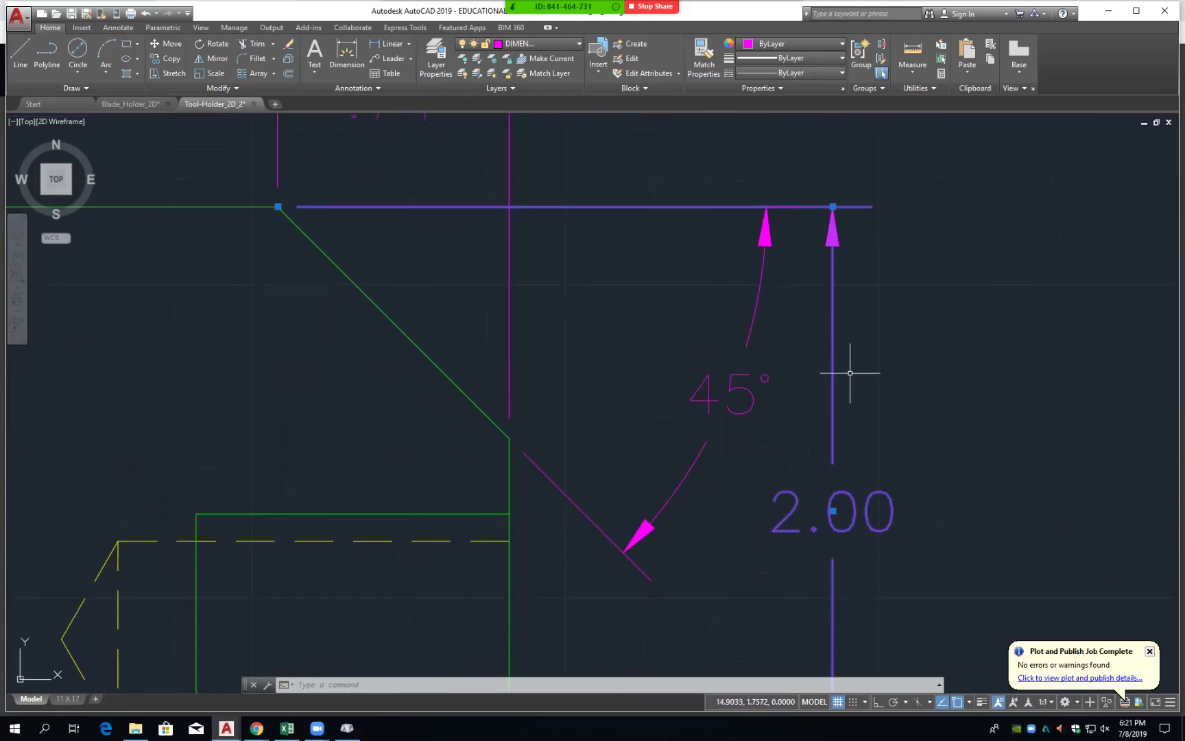
{"action": "left_click", "coordinate": [832, 510]}
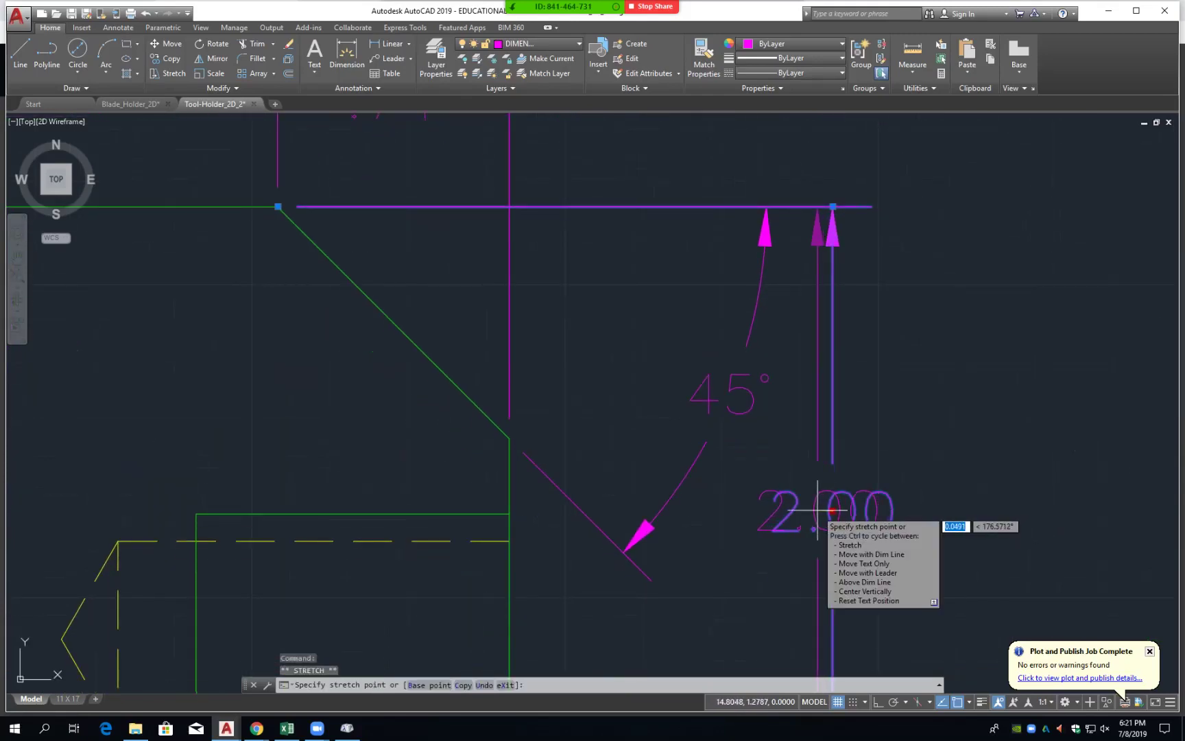
{"action": "left_click", "coordinate": [817, 510]}
{"action": "scroll", "coordinate": [855, 480], "scroll_direction": "down", "scroll_amount": 2}
{"action": "scroll", "coordinate": [865, 446], "scroll_direction": "down", "scroll_amount": 6}
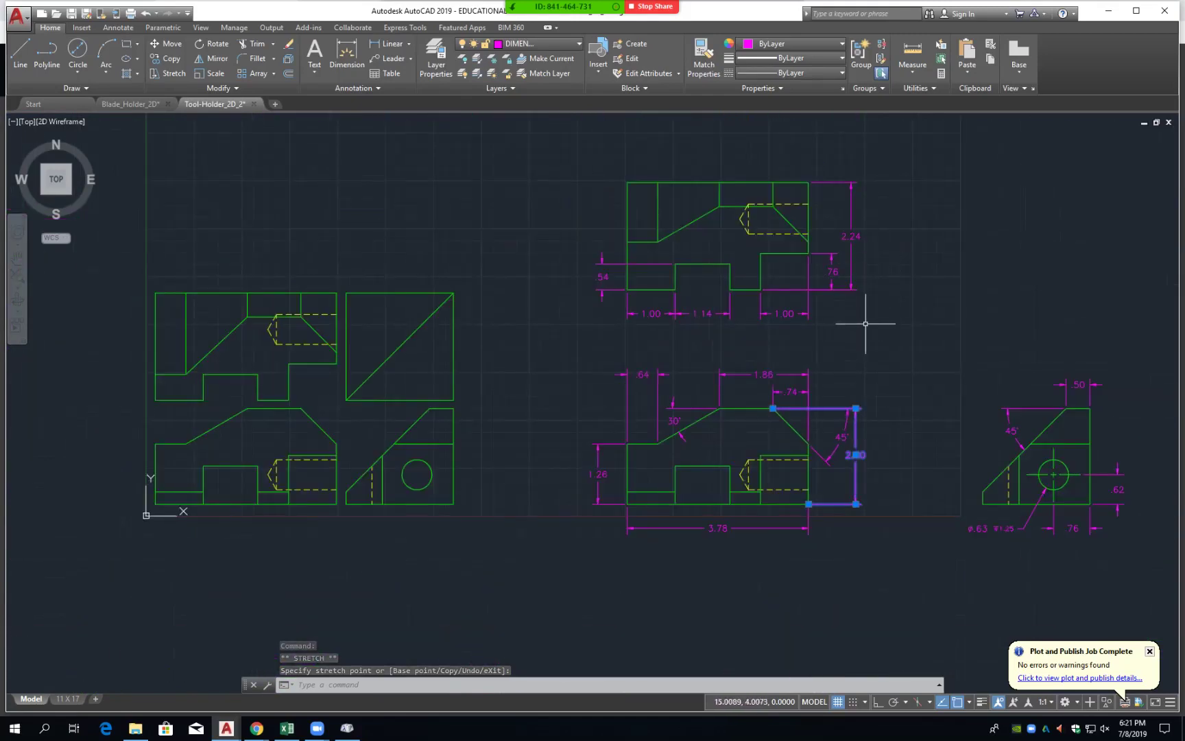
{"action": "key", "text": "Escape"}
- Slide the 2.00 dimension text down along its dimension line
{"action": "scroll", "coordinate": [880, 356], "scroll_direction": "up", "scroll_amount": 2}
{"action": "scroll", "coordinate": [850, 388], "scroll_direction": "up", "scroll_amount": 2}
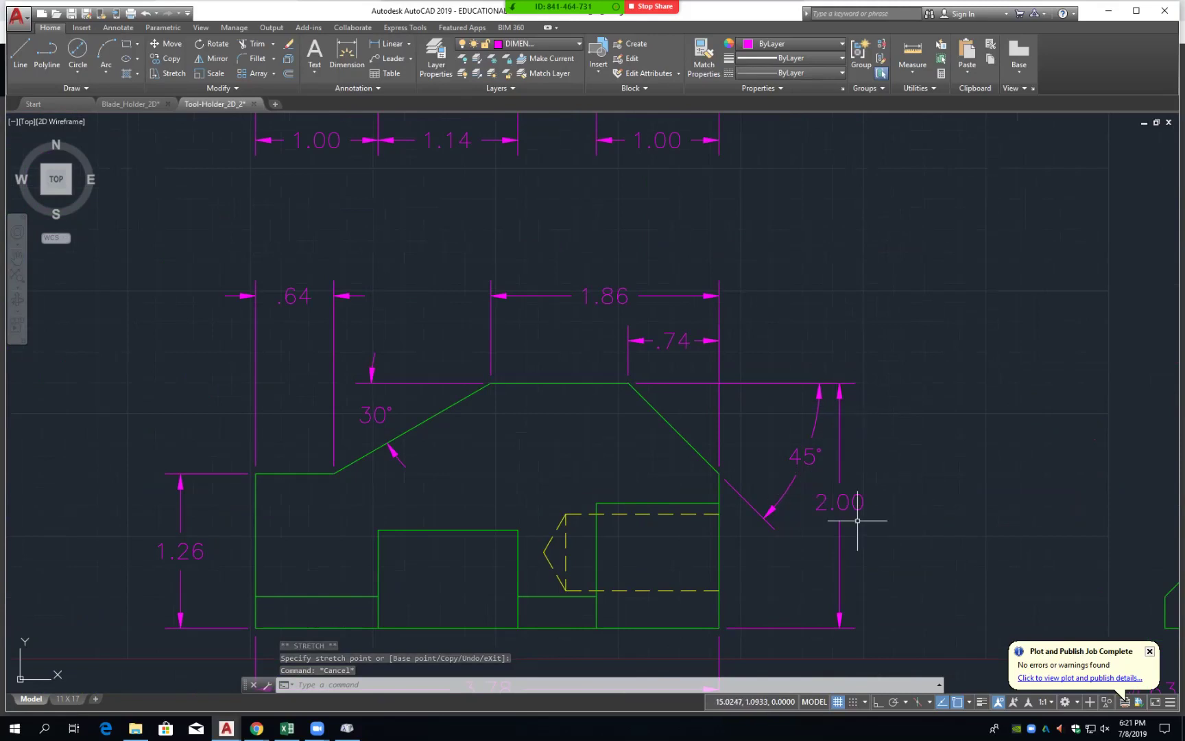
{"action": "left_click", "coordinate": [848, 497]}
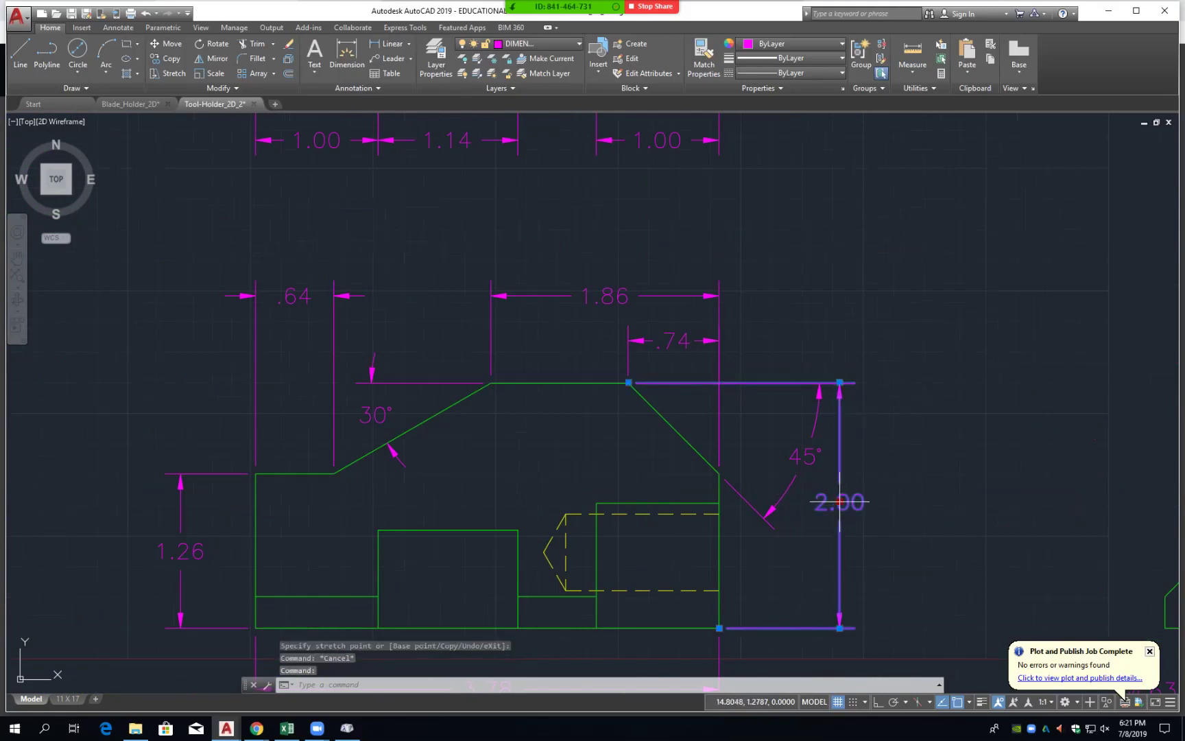
{"action": "left_click", "coordinate": [840, 502]}
{"action": "left_click", "coordinate": [838, 550]}
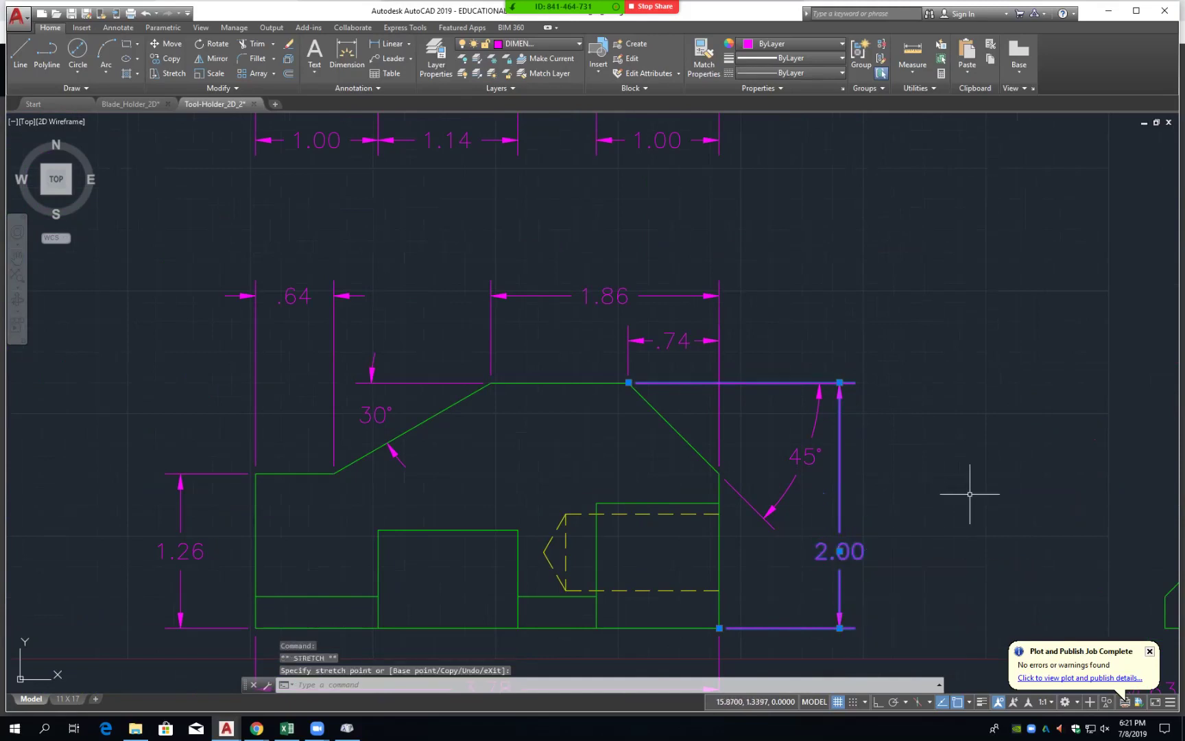
{"action": "key", "text": "Escape"}
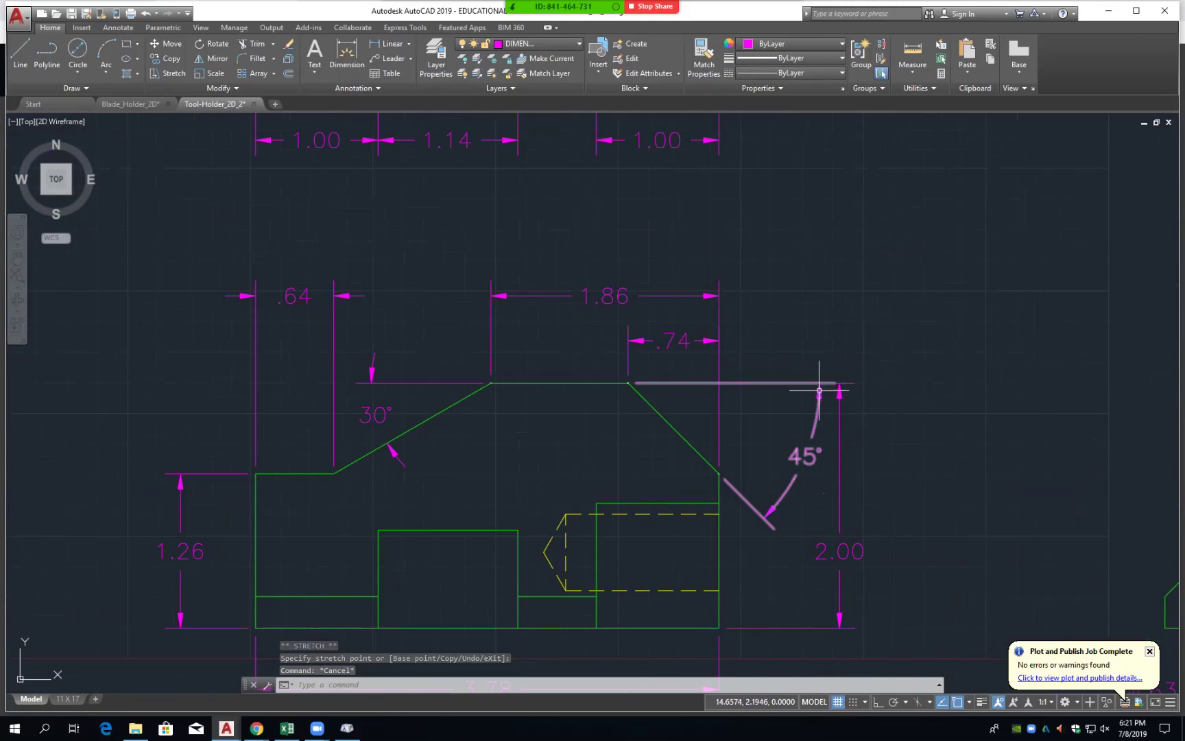
{"action": "scroll", "coordinate": [939, 408], "scroll_direction": "down", "scroll_amount": 4}
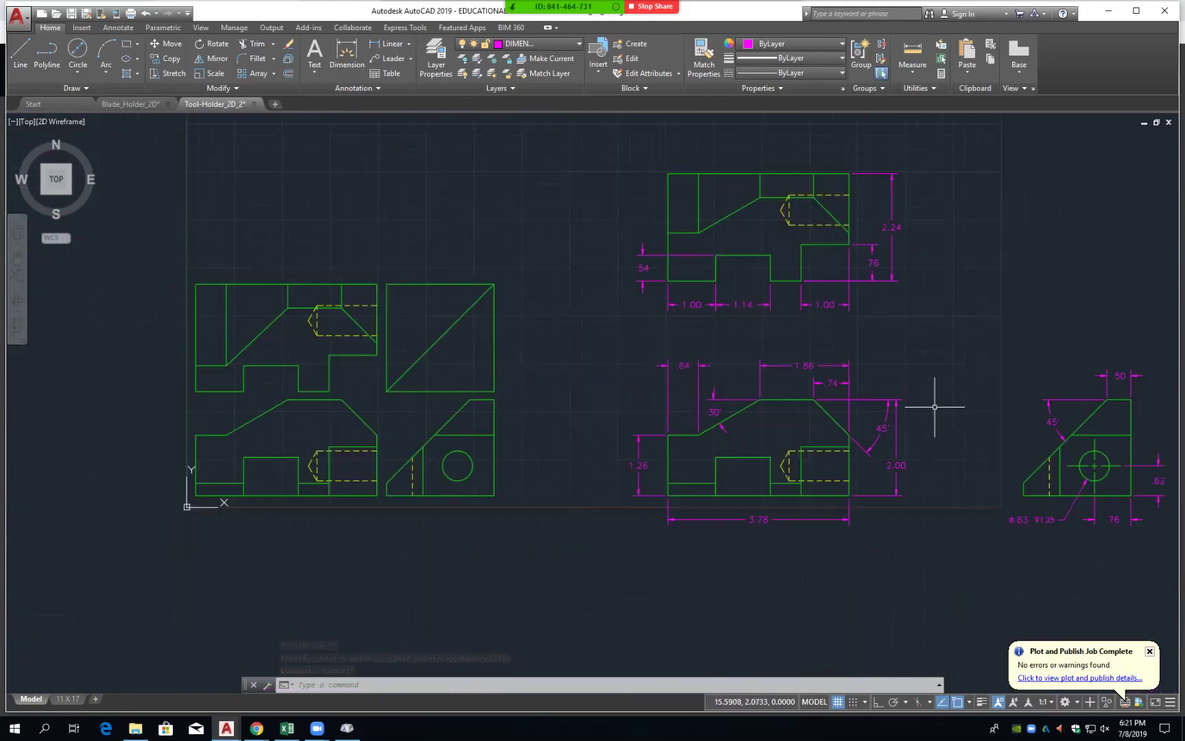
{"action": "scroll", "coordinate": [924, 427], "scroll_direction": "up", "scroll_amount": 1}
{"action": "scroll", "coordinate": [902, 415], "scroll_direction": "up", "scroll_amount": 5}
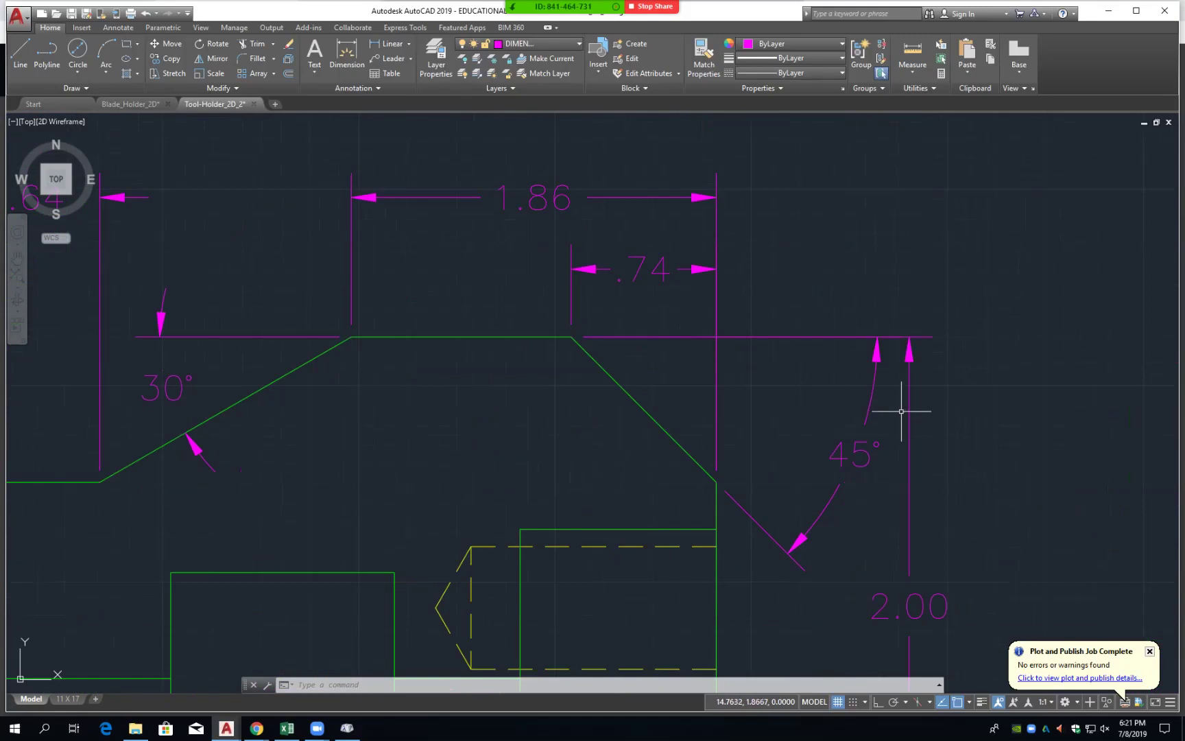
{"action": "scroll", "coordinate": [901, 412], "scroll_direction": "down", "scroll_amount": 2}
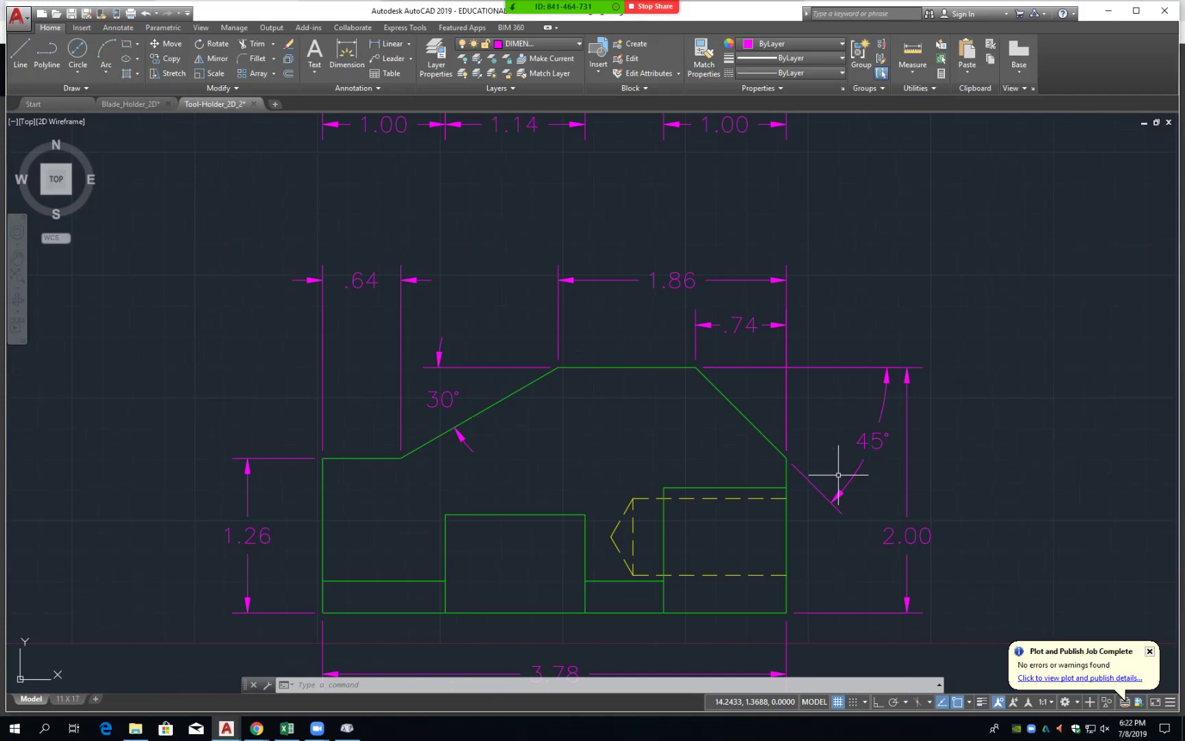
{"action": "scroll", "coordinate": [895, 342], "scroll_direction": "down", "scroll_amount": 3}
{"action": "scroll", "coordinate": [912, 345], "scroll_direction": "down", "scroll_amount": 3}
{"action": "scroll", "coordinate": [749, 386], "scroll_direction": "up", "scroll_amount": 2}
{"action": "scroll", "coordinate": [749, 386], "scroll_direction": "up", "scroll_amount": 2}
{"action": "scroll", "coordinate": [719, 453], "scroll_direction": "down", "scroll_amount": 2}
{"action": "middle_click_drag", "start_coordinate": [720, 453], "coordinate": [656, 427]}
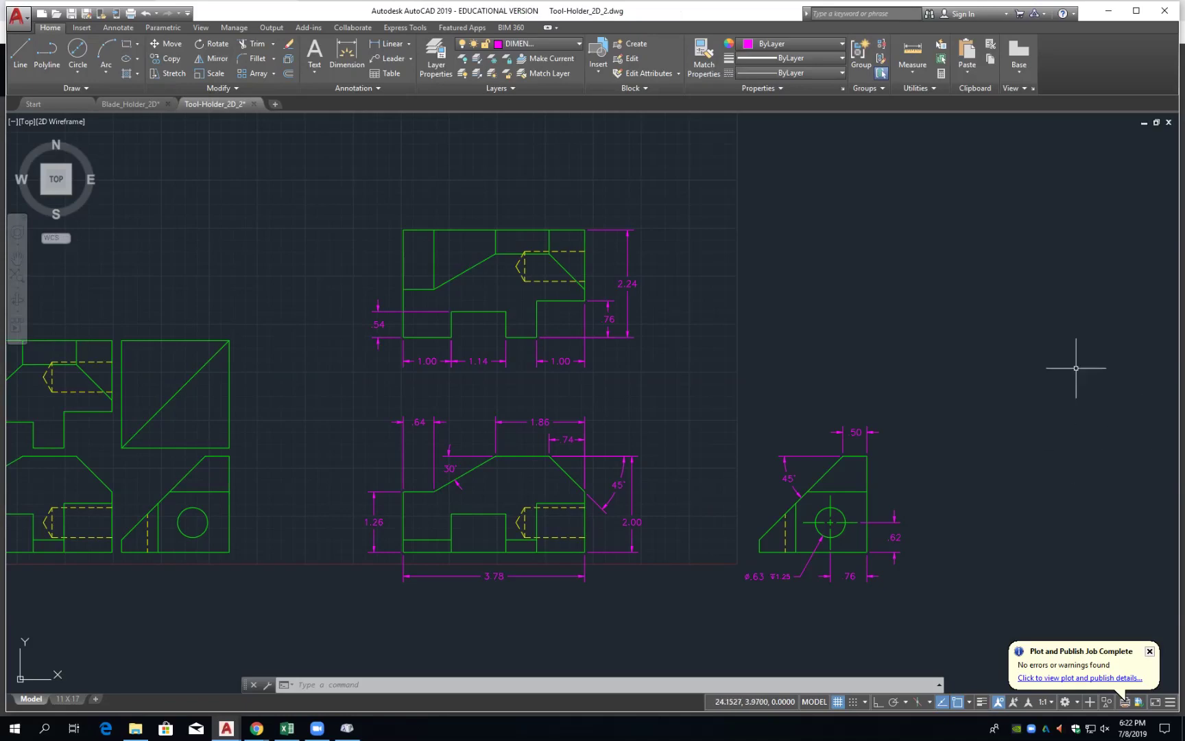
{"action": "scroll", "coordinate": [474, 504], "scroll_direction": "up", "scroll_amount": 4}
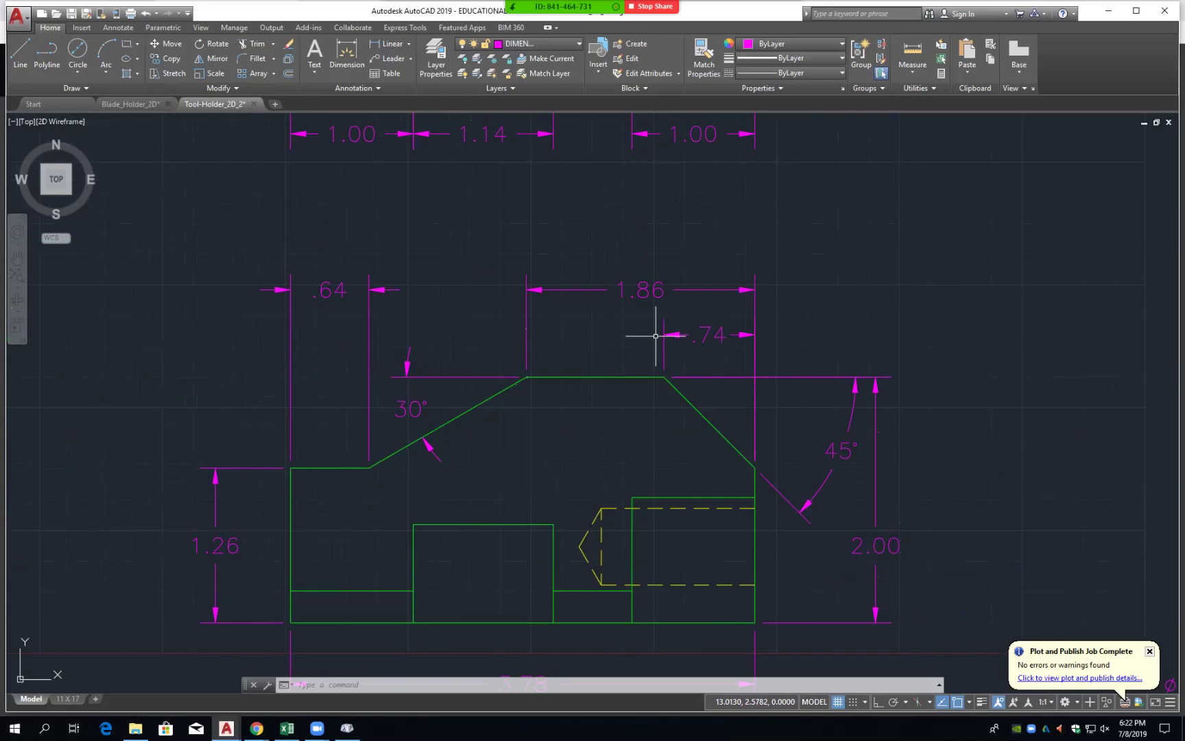
- Move the front view's .64 dimension down level with the .74 dimension
{"action": "left_click", "coordinate": [386, 288]}
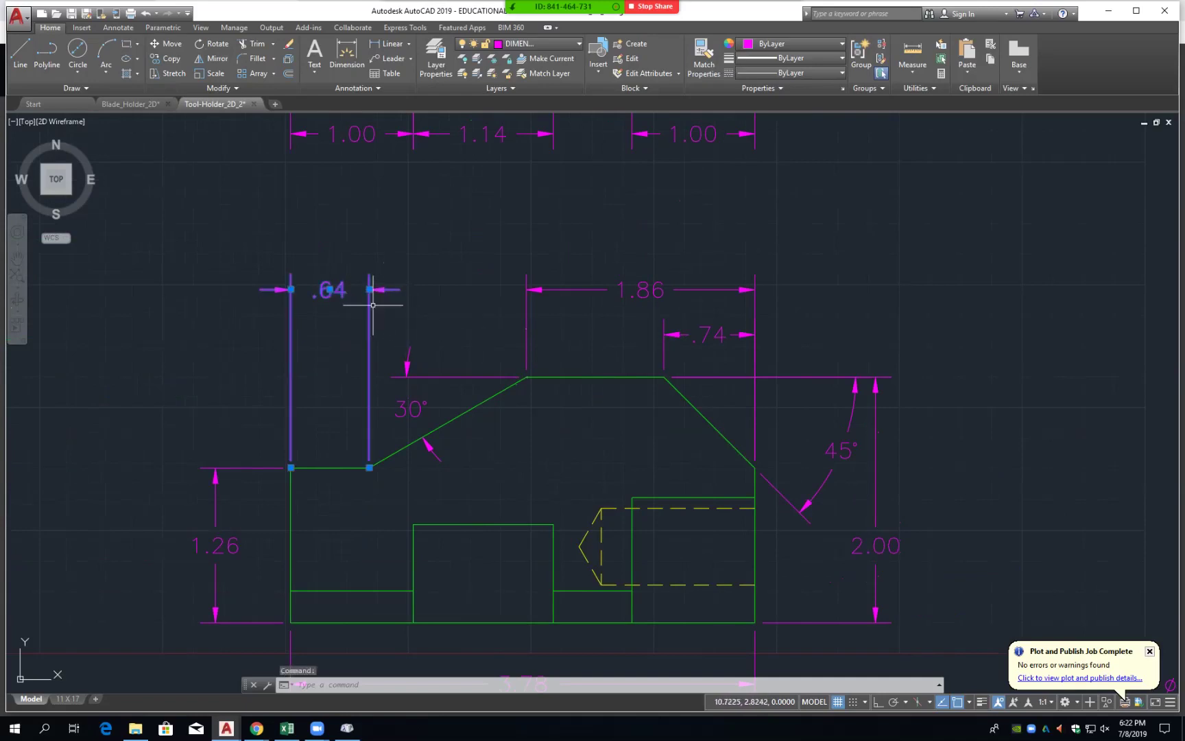
{"action": "left_click", "coordinate": [330, 289]}
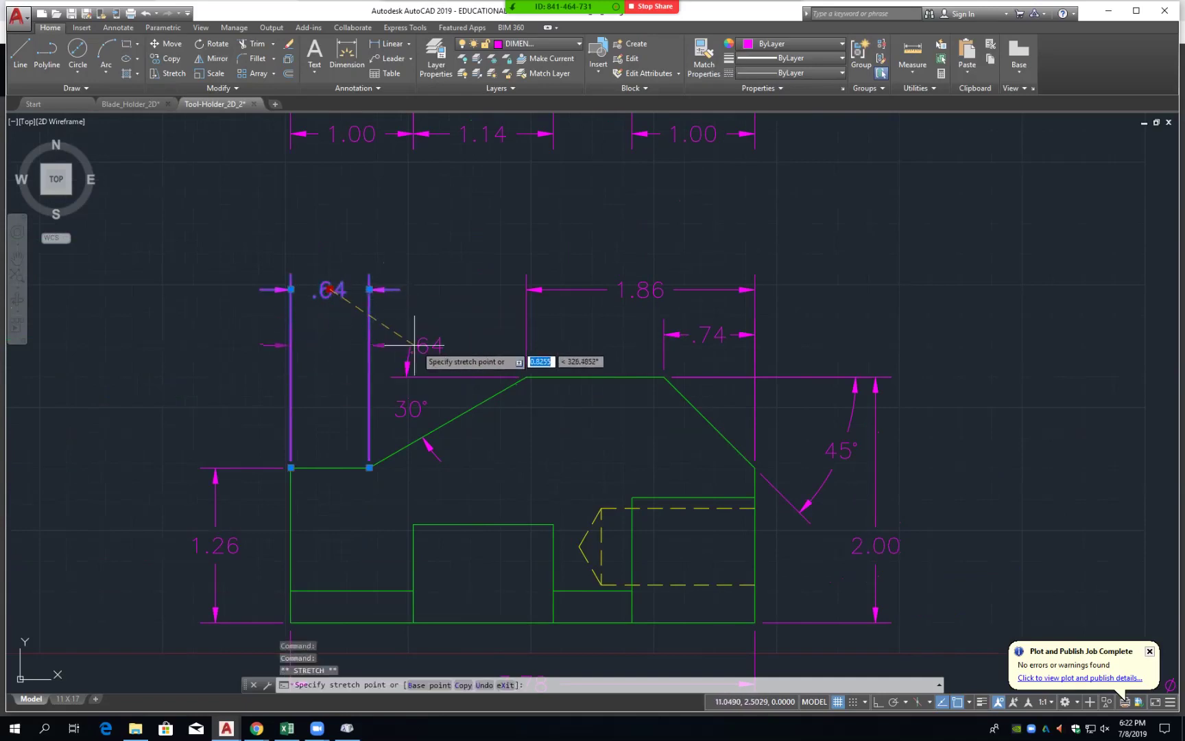
{"action": "key", "text": "Down"}
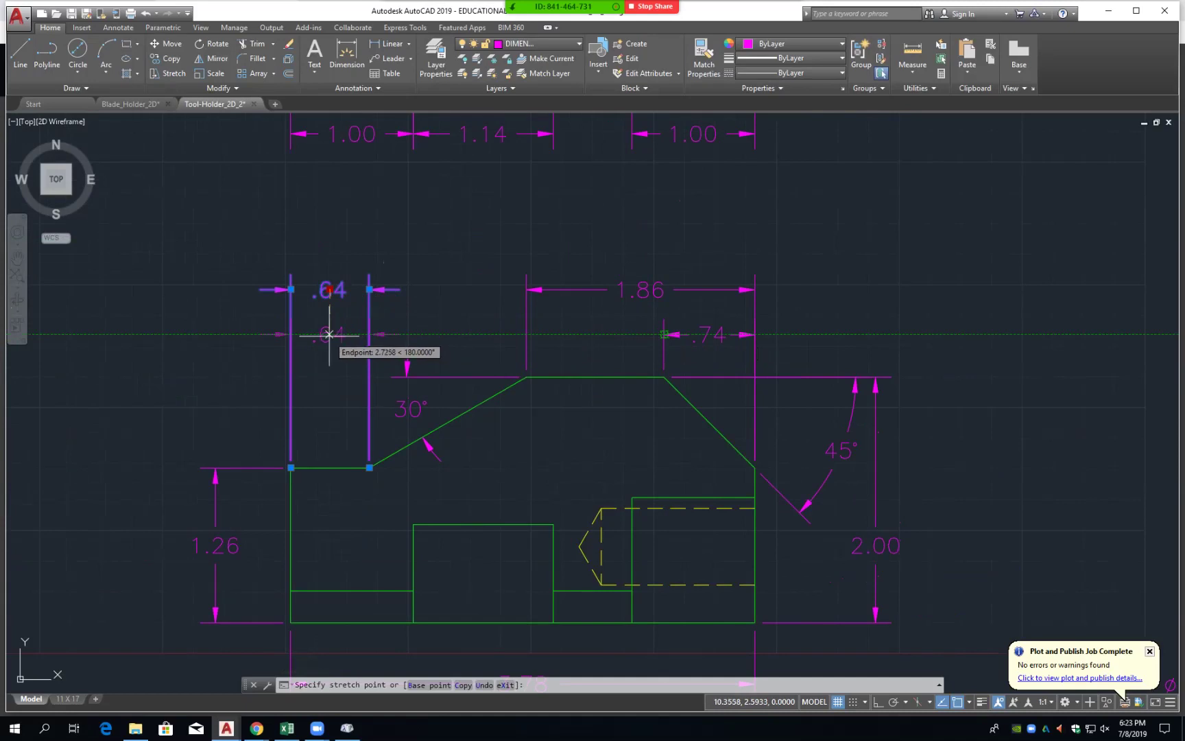
{"action": "left_click", "coordinate": [332, 334]}
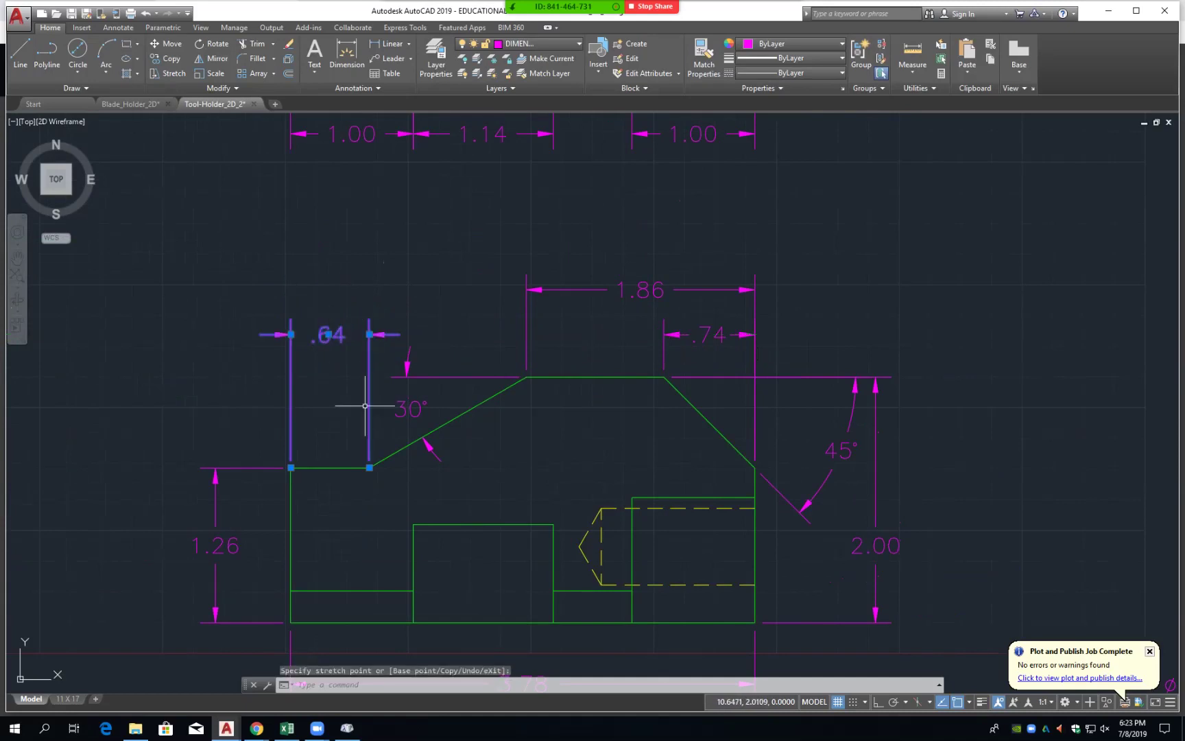
{"action": "key", "text": "Escape"}
{"action": "scroll", "coordinate": [409, 396], "scroll_direction": "down", "scroll_amount": 3}
{"action": "scroll", "coordinate": [409, 397], "scroll_direction": "up", "scroll_amount": 5}
{"action": "middle_click_drag", "start_coordinate": [409, 396], "coordinate": [601, 438]}
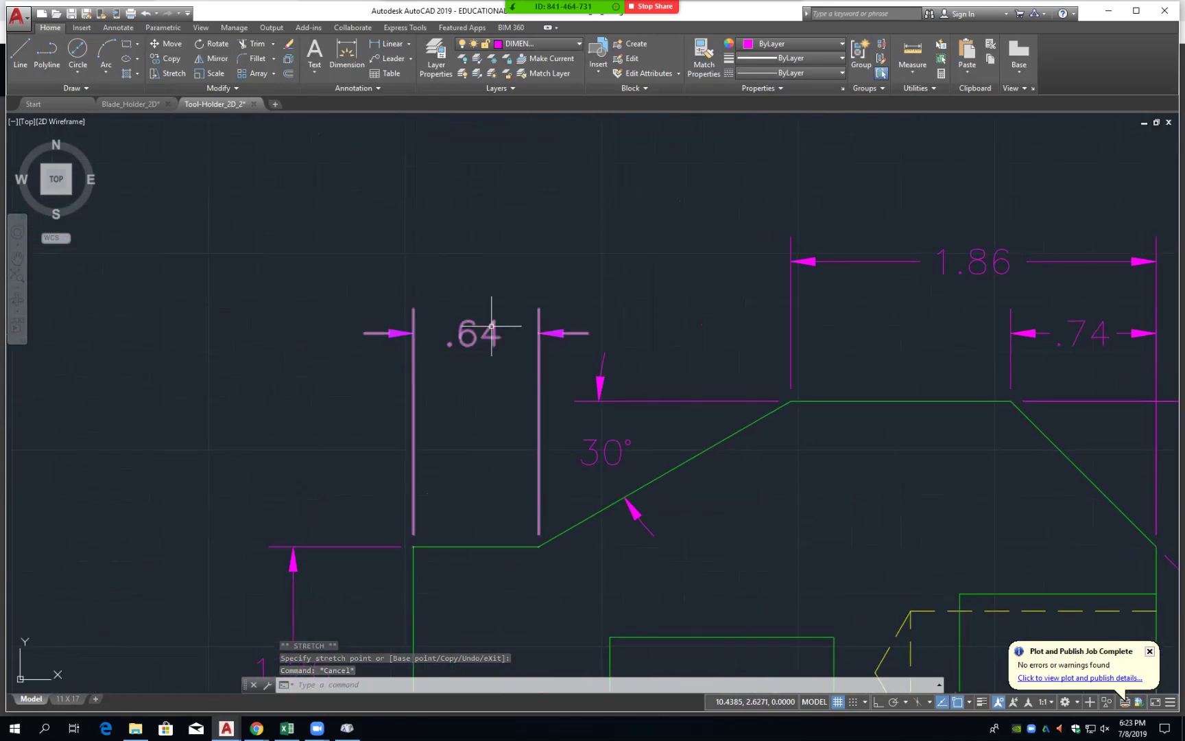
{"action": "left_click", "coordinate": [491, 326]}
- In the .64 dimension's Properties, change Text offset to 0.0300 and deselect it
{"action": "right_click", "coordinate": [492, 328]}
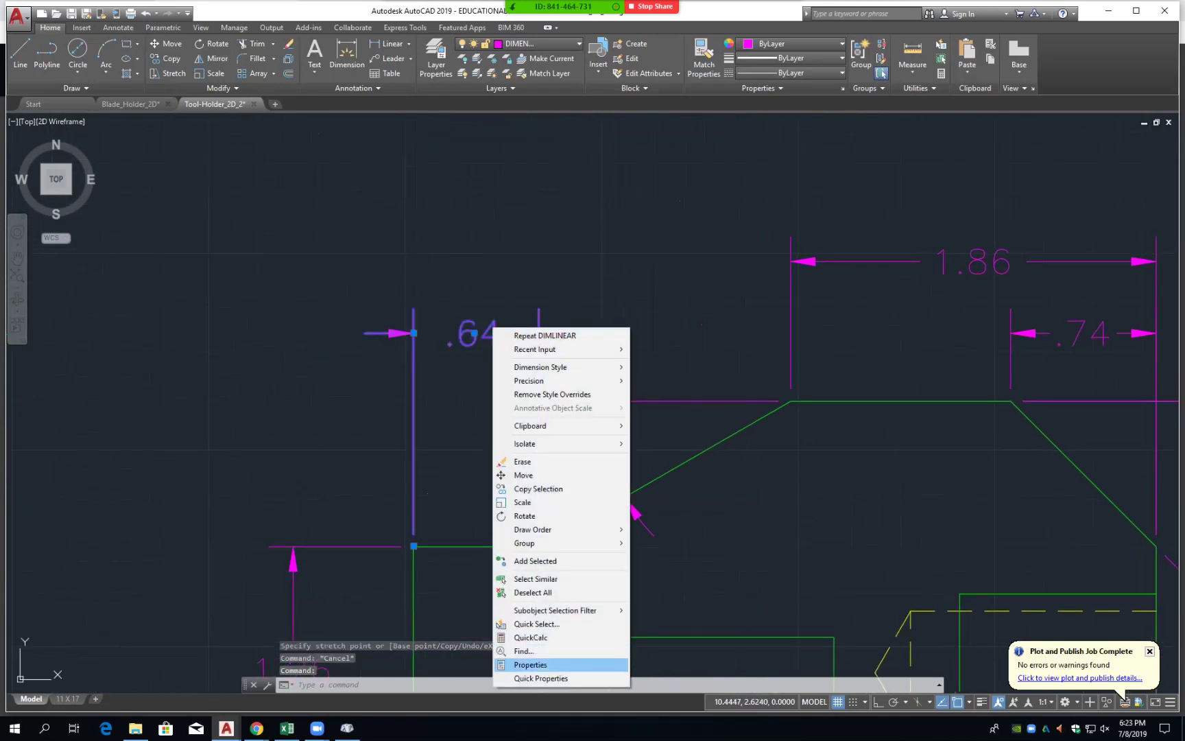
{"action": "left_click", "coordinate": [532, 665]}
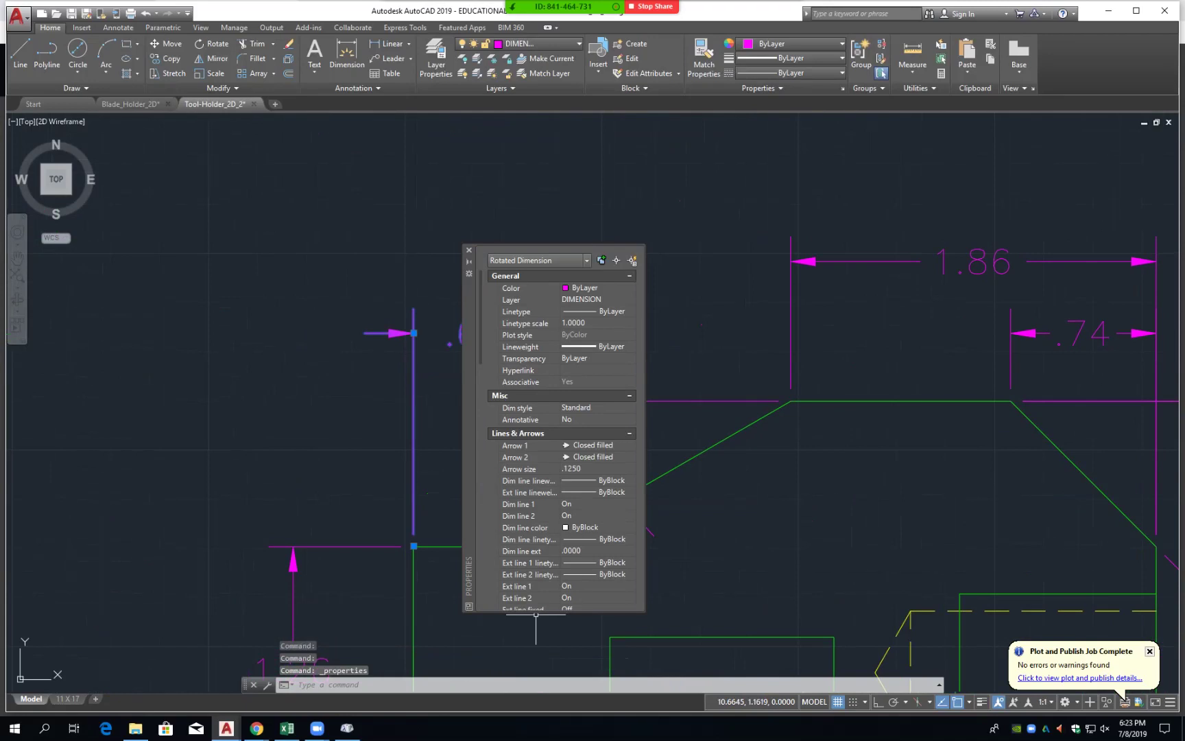
{"action": "scroll", "coordinate": [556, 439], "scroll_direction": "down", "scroll_amount": 4}
{"action": "scroll", "coordinate": [556, 439], "scroll_direction": "down", "scroll_amount": 5}
{"action": "left_click", "coordinate": [582, 454]}
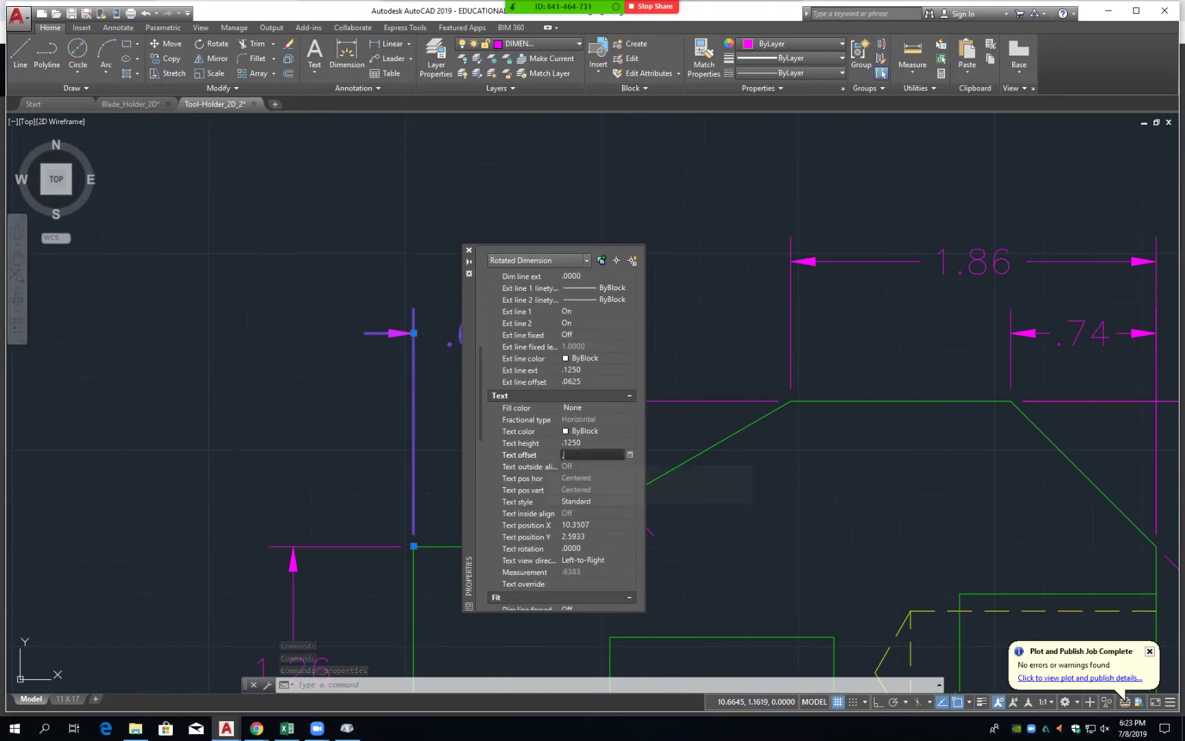
{"action": "type", "text": "03"}
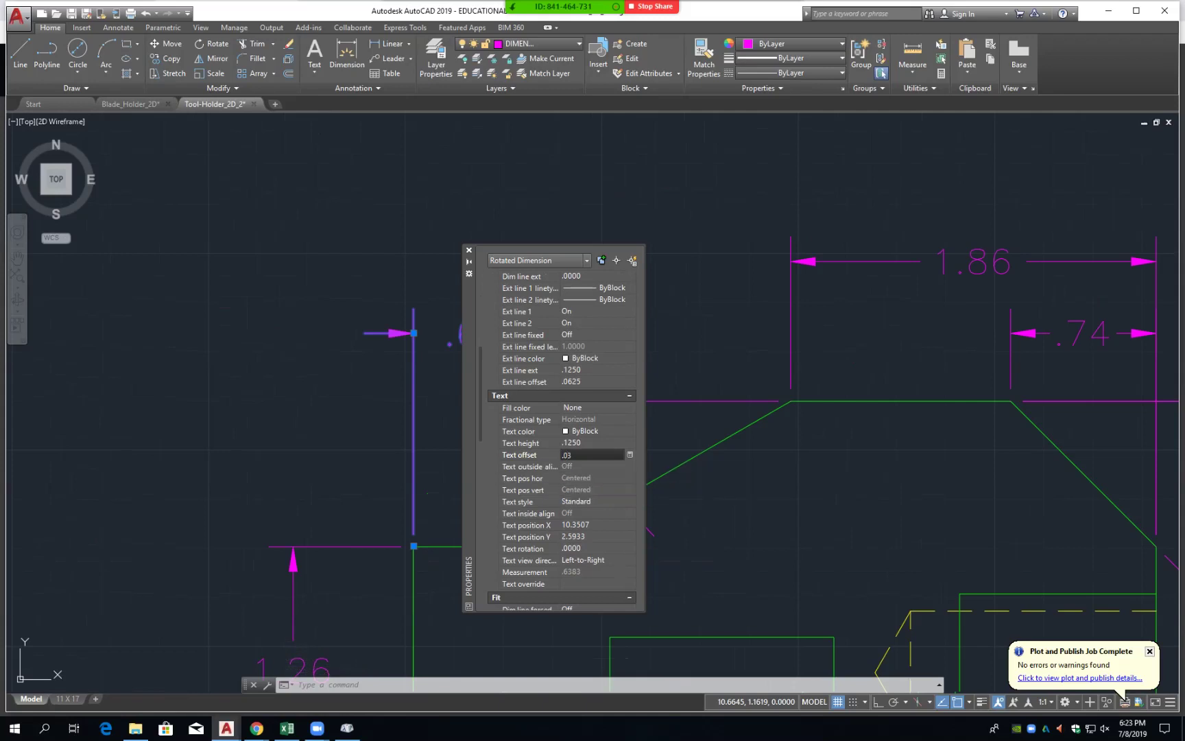
{"action": "key", "text": "Return"}
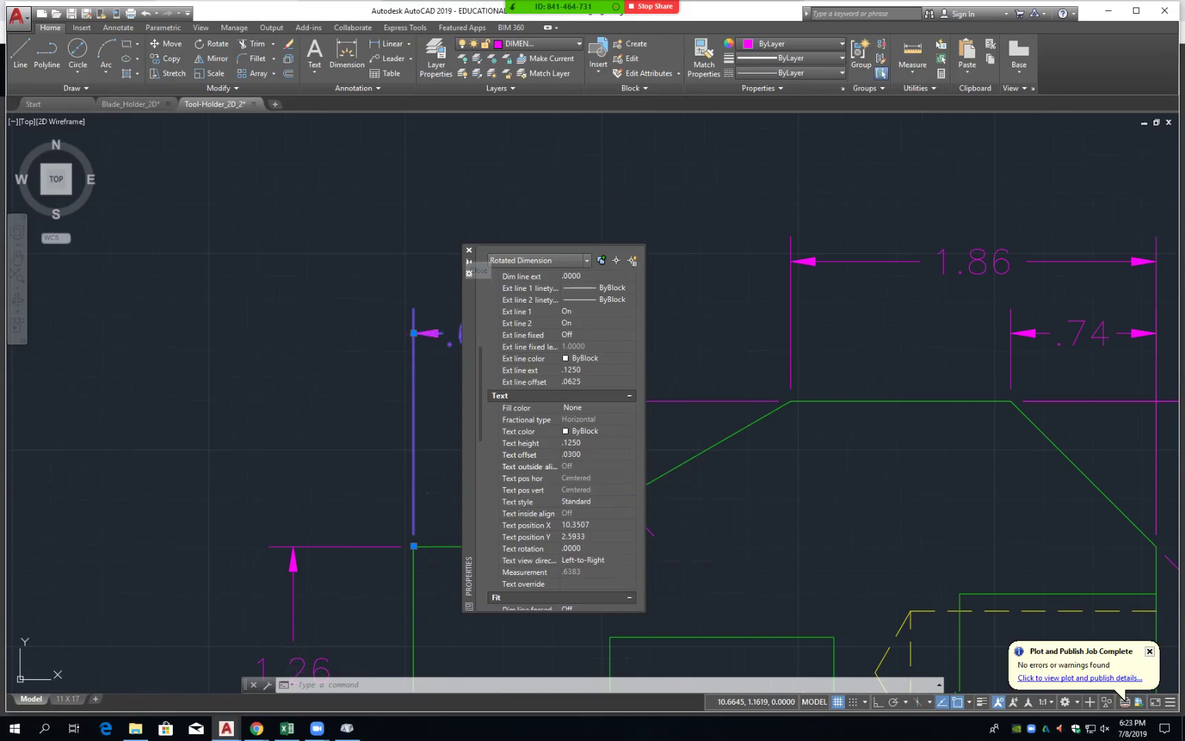
{"action": "key", "text": "Escape"}
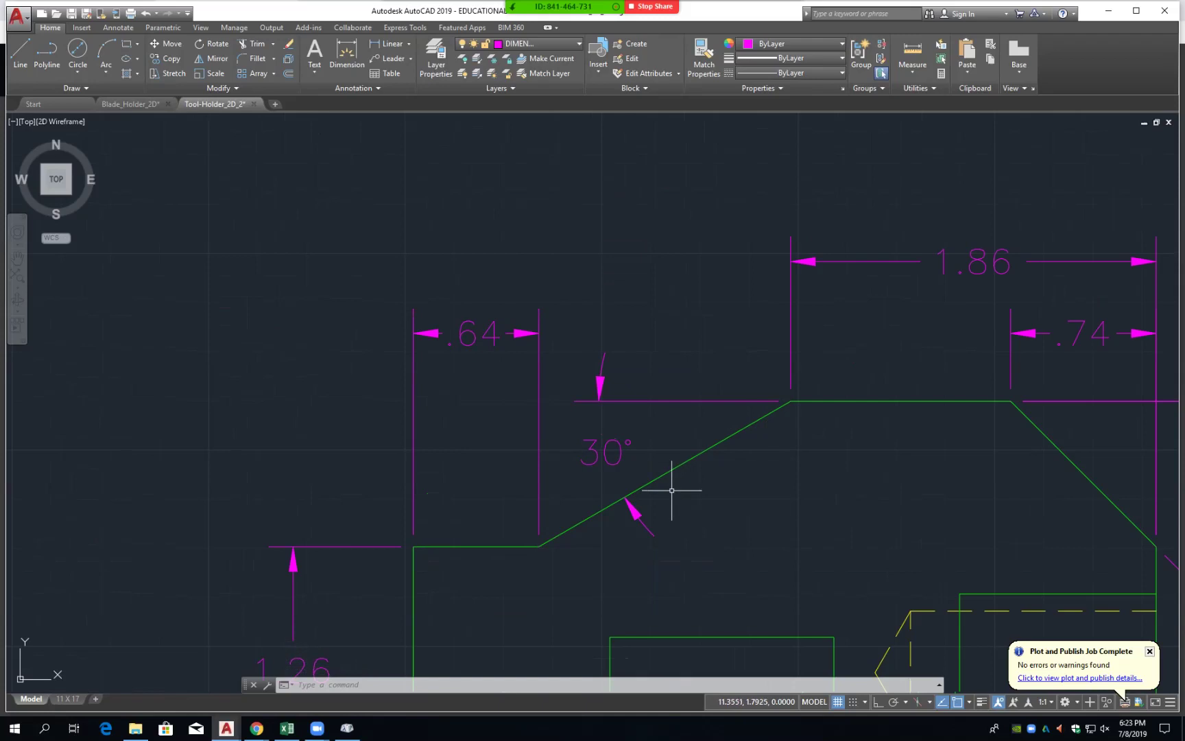
{"action": "scroll", "coordinate": [675, 490], "scroll_direction": "down", "scroll_amount": 4}
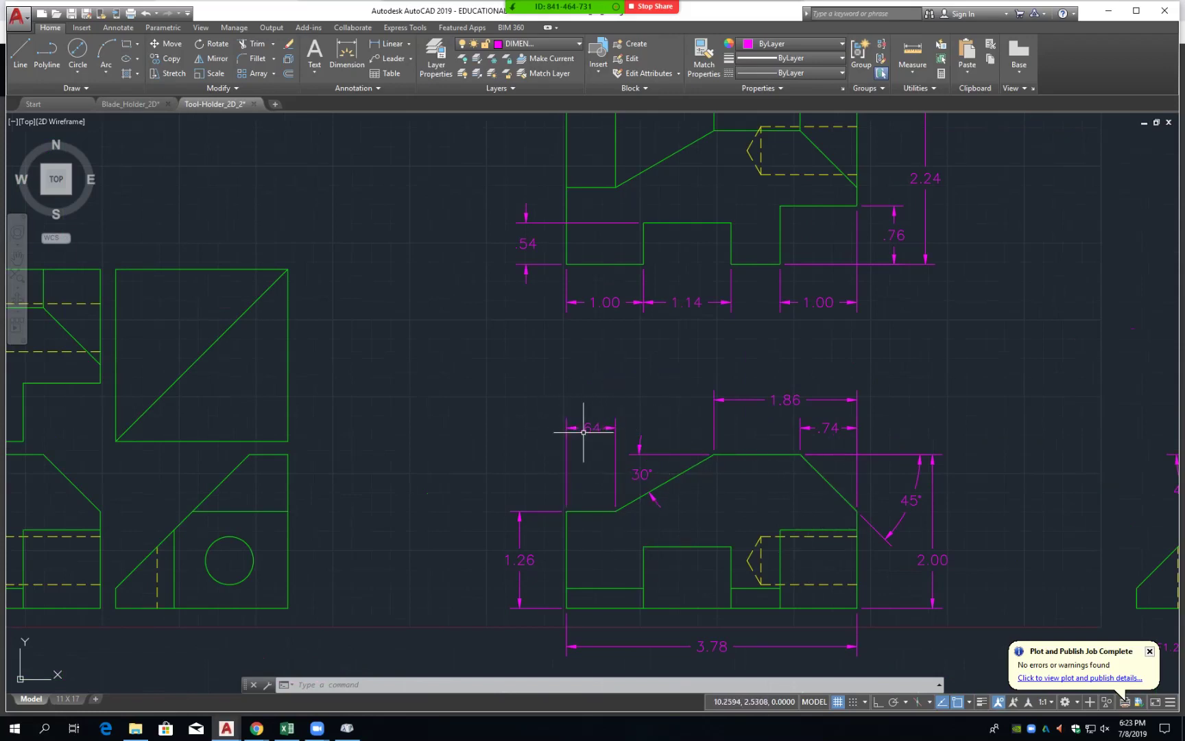
{"action": "scroll", "coordinate": [589, 440], "scroll_direction": "up", "scroll_amount": 5}
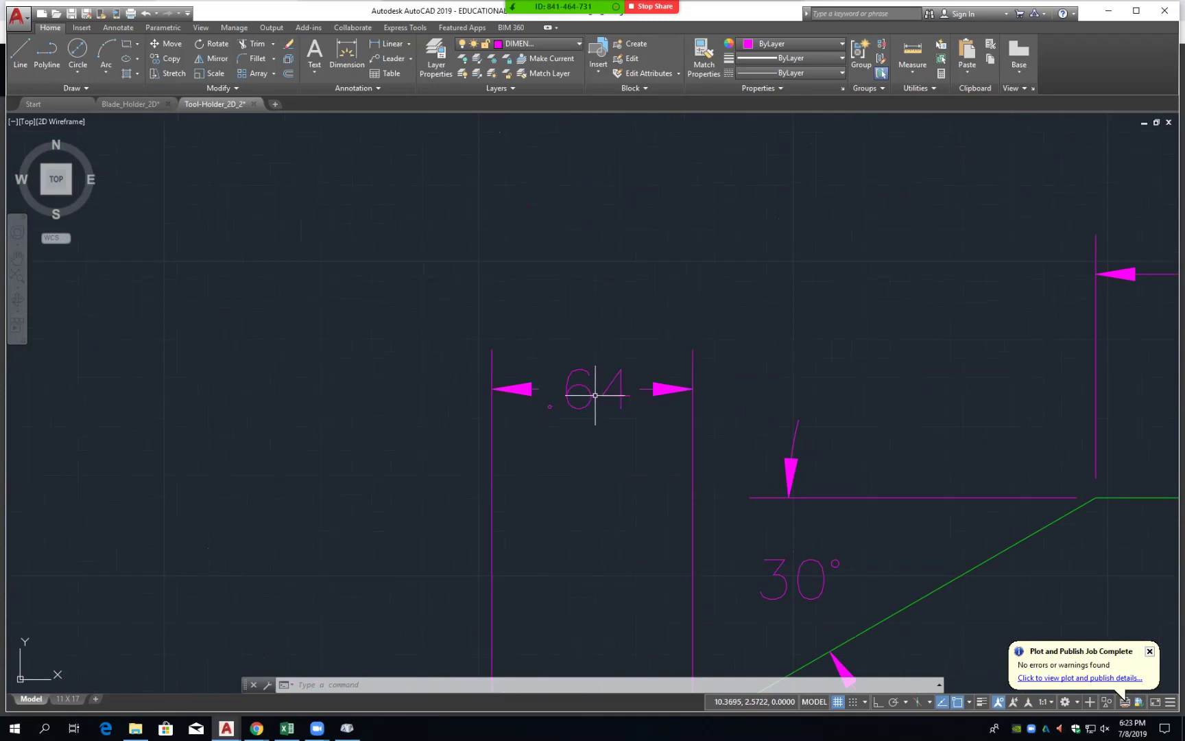
{"action": "scroll", "coordinate": [630, 391], "scroll_direction": "up", "scroll_amount": 2}
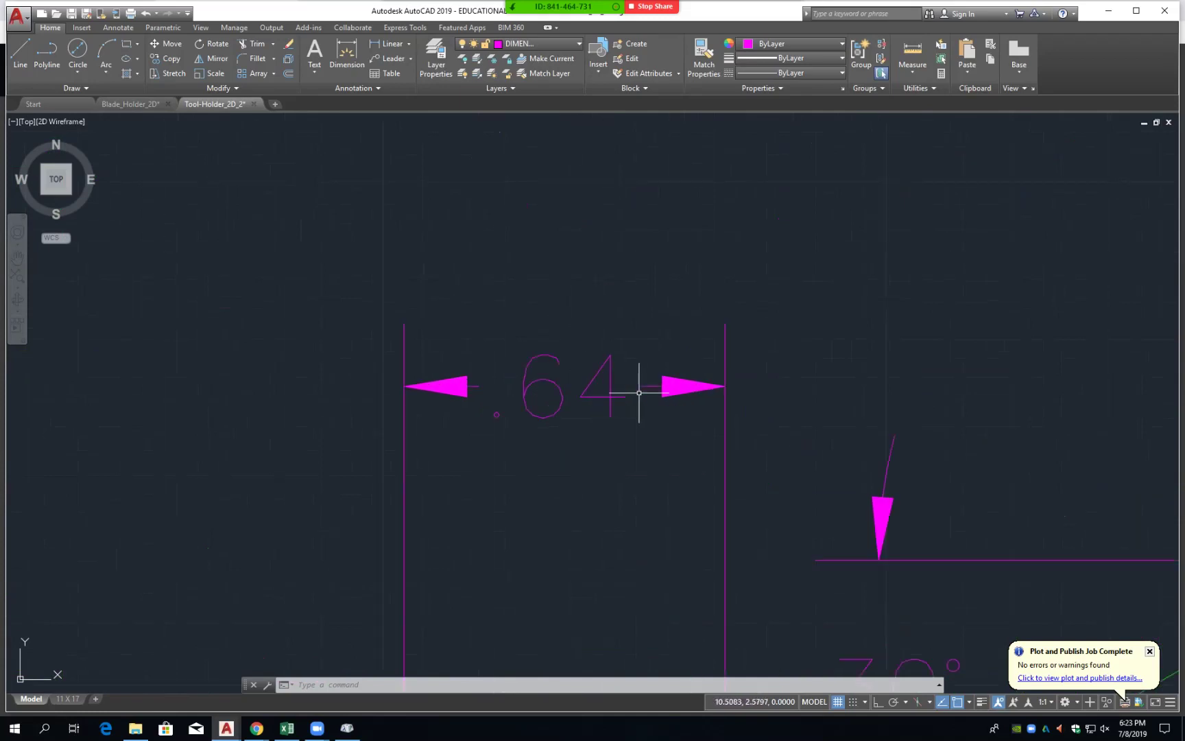
{"action": "scroll", "coordinate": [645, 384], "scroll_direction": "up", "scroll_amount": 2}
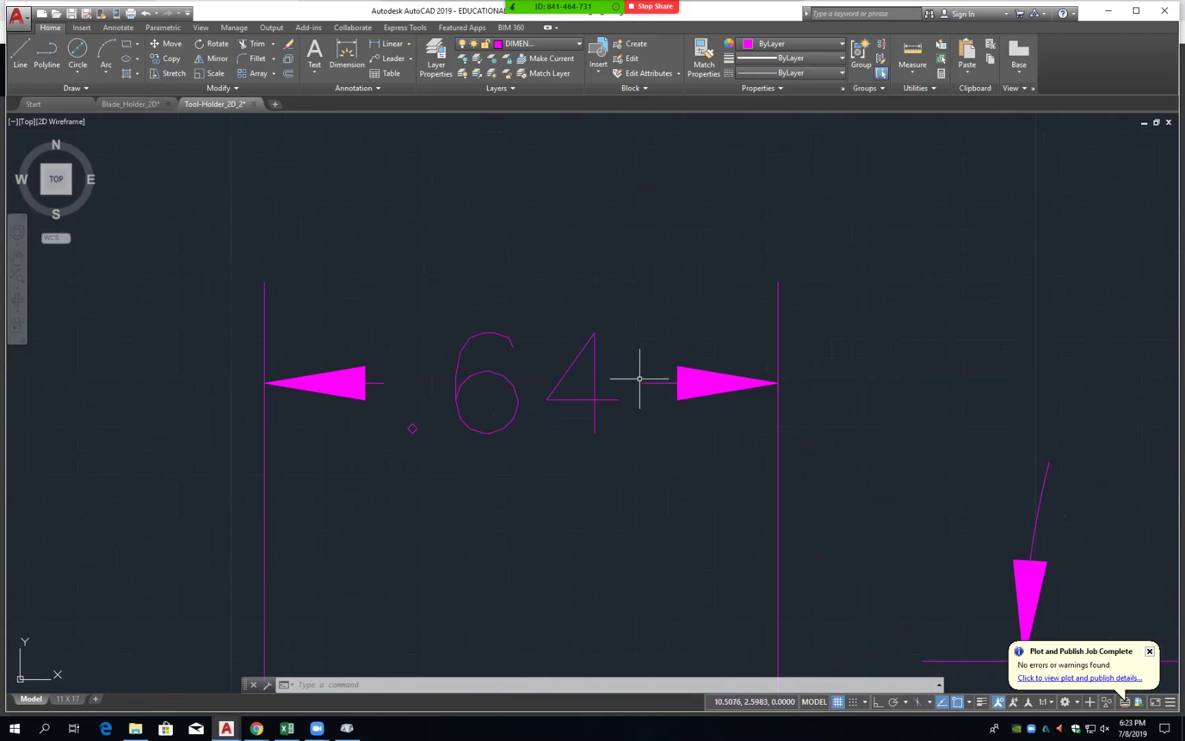
{"action": "scroll", "coordinate": [643, 376], "scroll_direction": "down", "scroll_amount": 4}
{"action": "scroll", "coordinate": [645, 375], "scroll_direction": "down", "scroll_amount": 3}
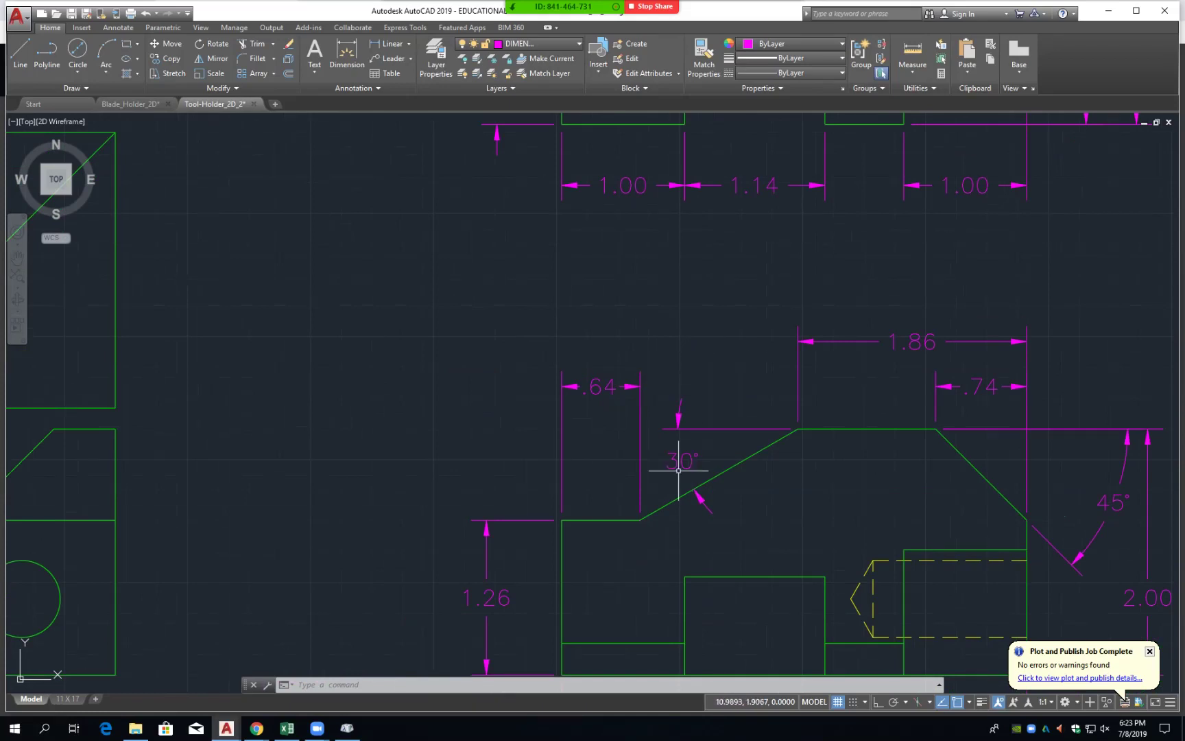
{"action": "scroll", "coordinate": [682, 471], "scroll_direction": "up", "scroll_amount": 4}
{"action": "left_click", "coordinate": [699, 429]}
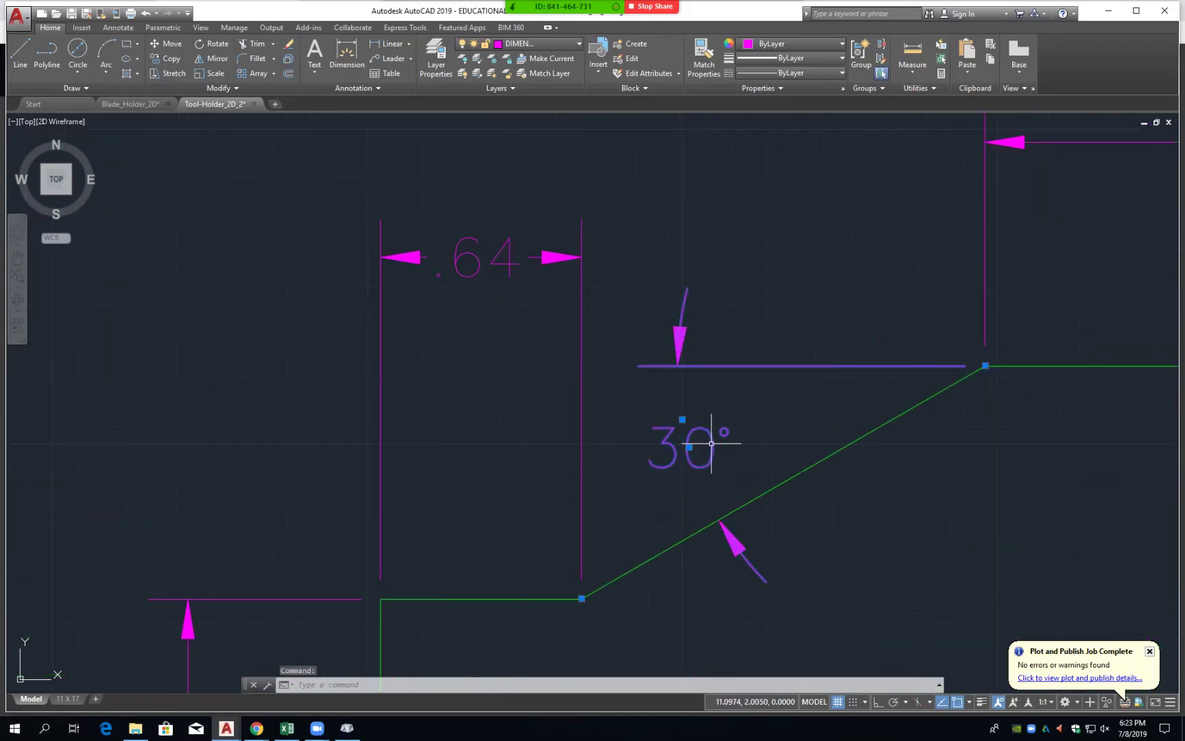
{"action": "left_click", "coordinate": [688, 447]}
{"action": "right_click", "coordinate": [665, 449]}
{"action": "key", "text": "Escape"}
{"action": "right_click", "coordinate": [662, 458]}
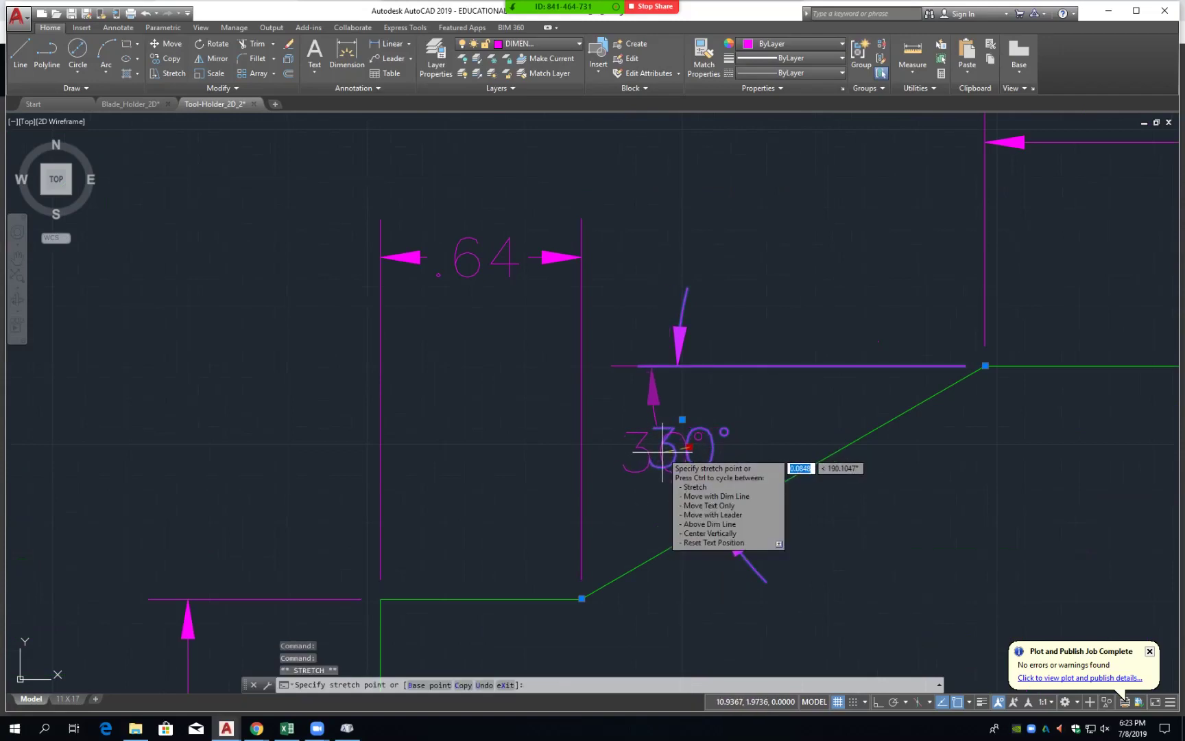
{"action": "key", "text": "Escape"}
{"action": "key", "text": "Escape"}
{"action": "scroll", "coordinate": [837, 461], "scroll_direction": "down", "scroll_amount": 5}
{"action": "scroll", "coordinate": [723, 370], "scroll_direction": "down", "scroll_amount": 1}
{"action": "scroll", "coordinate": [1097, 471], "scroll_direction": "up", "scroll_amount": 1}
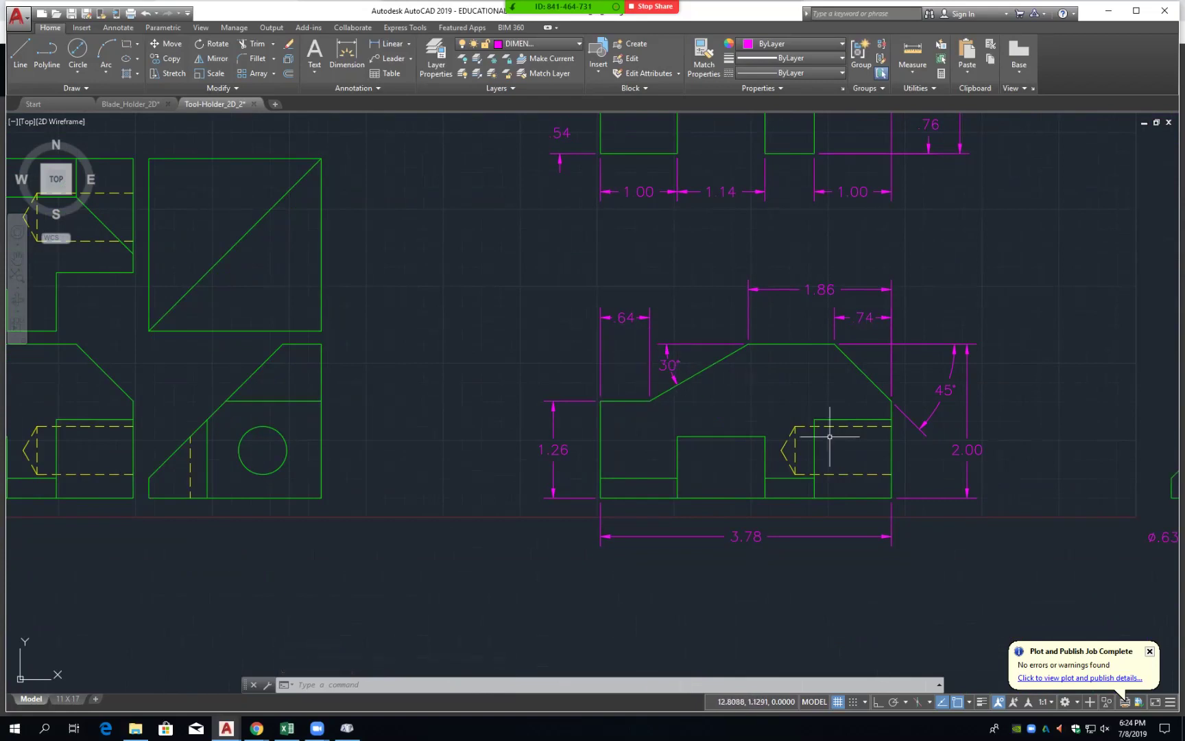
{"action": "scroll", "coordinate": [695, 378], "scroll_direction": "up", "scroll_amount": 2}
{"action": "scroll", "coordinate": [674, 362], "scroll_direction": "up", "scroll_amount": 3}
{"action": "scroll", "coordinate": [669, 362], "scroll_direction": "down", "scroll_amount": 1}
{"action": "scroll", "coordinate": [531, 206], "scroll_direction": "up", "scroll_amount": 4}
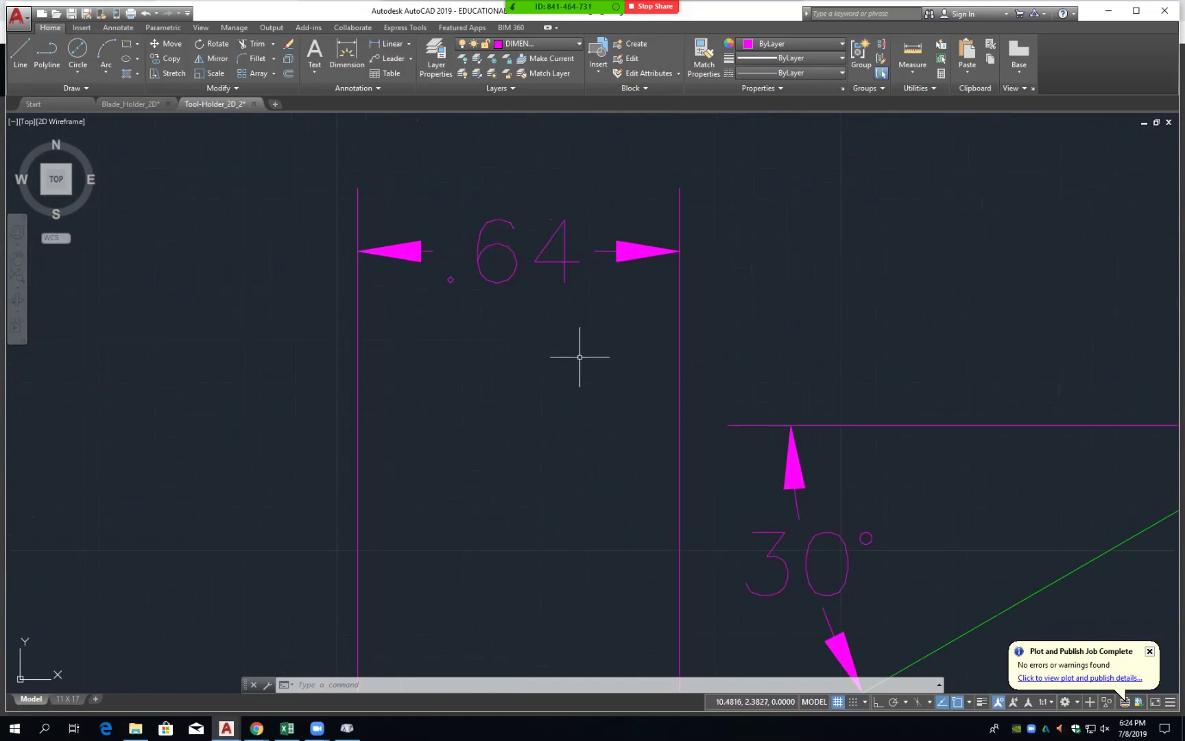
{"action": "scroll", "coordinate": [582, 367], "scroll_direction": "down", "scroll_amount": 2}
{"action": "scroll", "coordinate": [607, 394], "scroll_direction": "down", "scroll_amount": 7}
{"action": "middle_click_drag", "start_coordinate": [631, 401], "coordinate": [566, 414]}
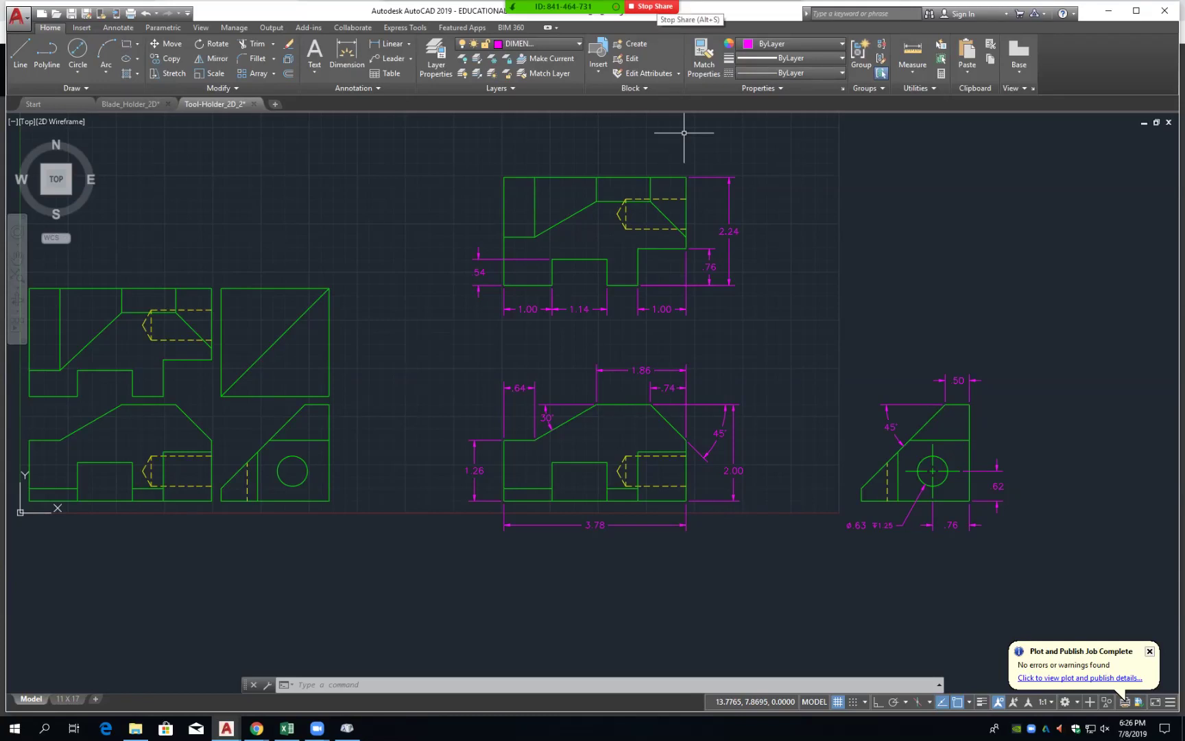
{"action": "left_click", "coordinate": [785, 17]}
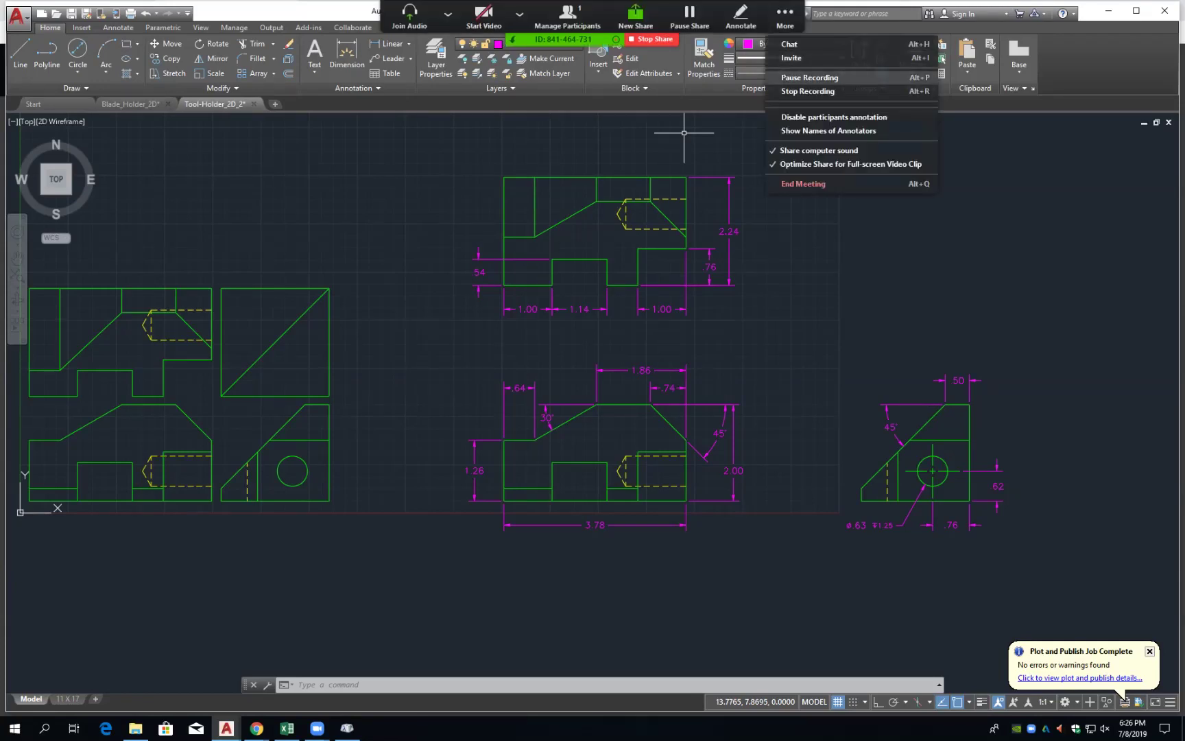